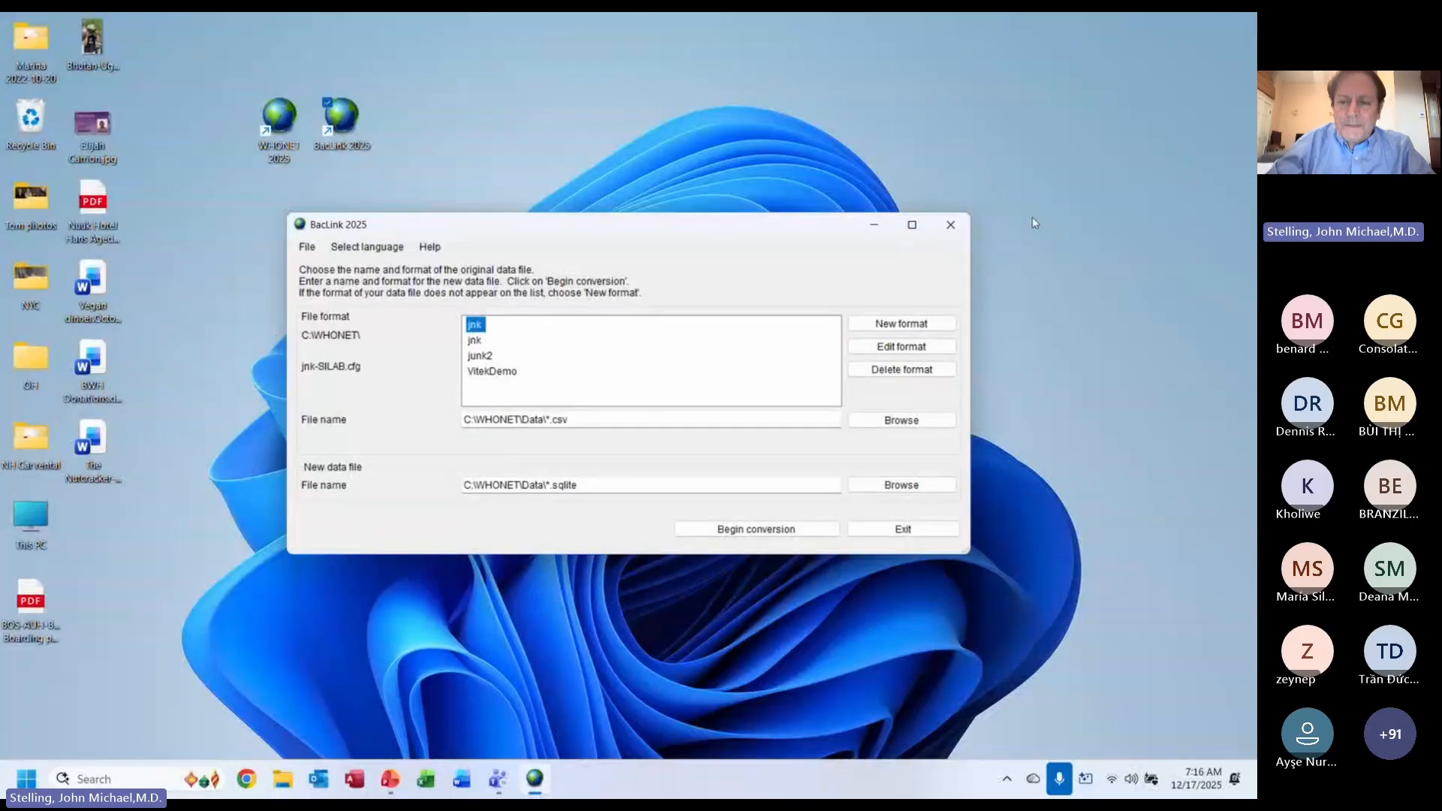
- Delete all four existing file formats from the list: both jnk entries, junk2 and VitekDemo
{"action": "left_click", "coordinate": [902, 370]}
{"action": "key", "text": "Return"}
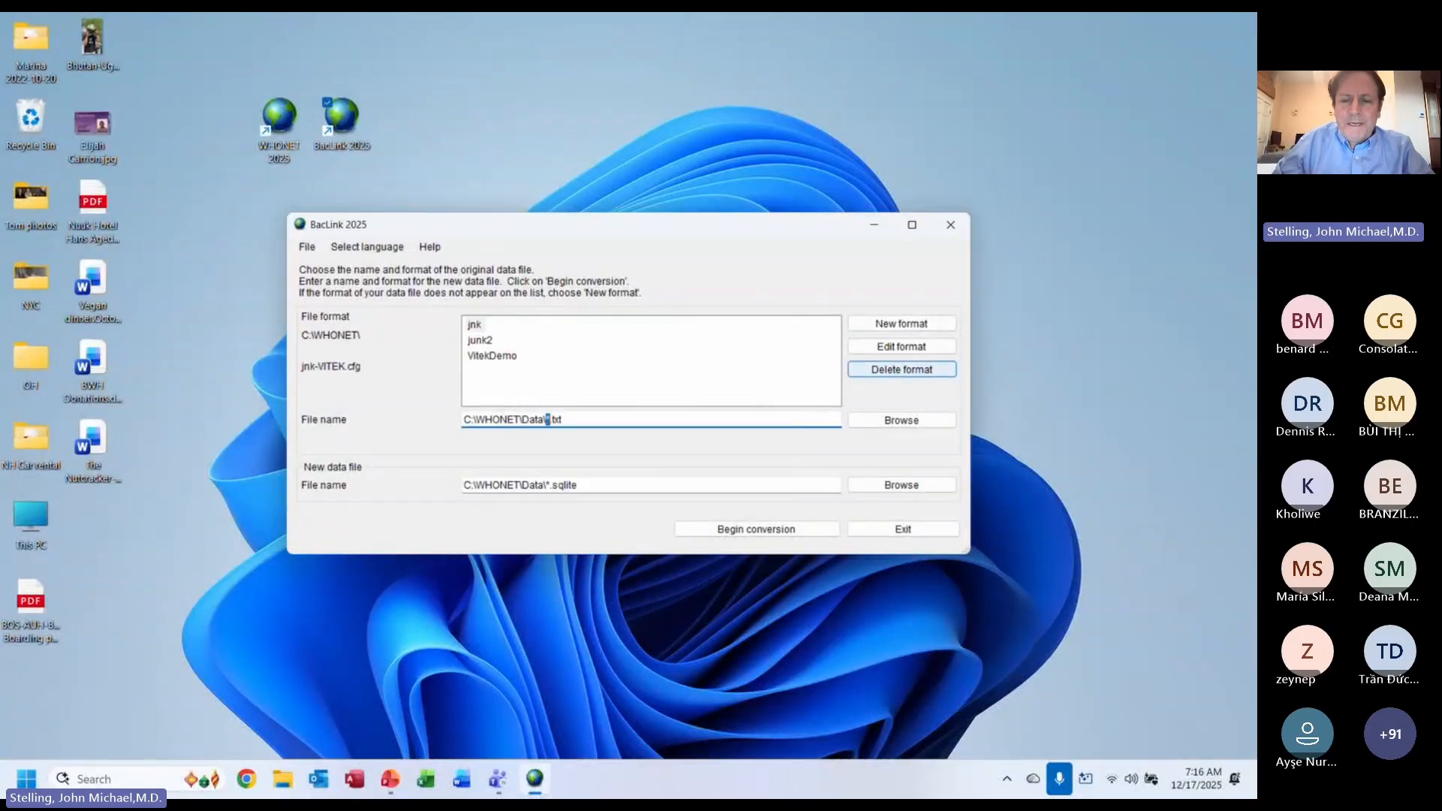
{"action": "left_click", "coordinate": [902, 370]}
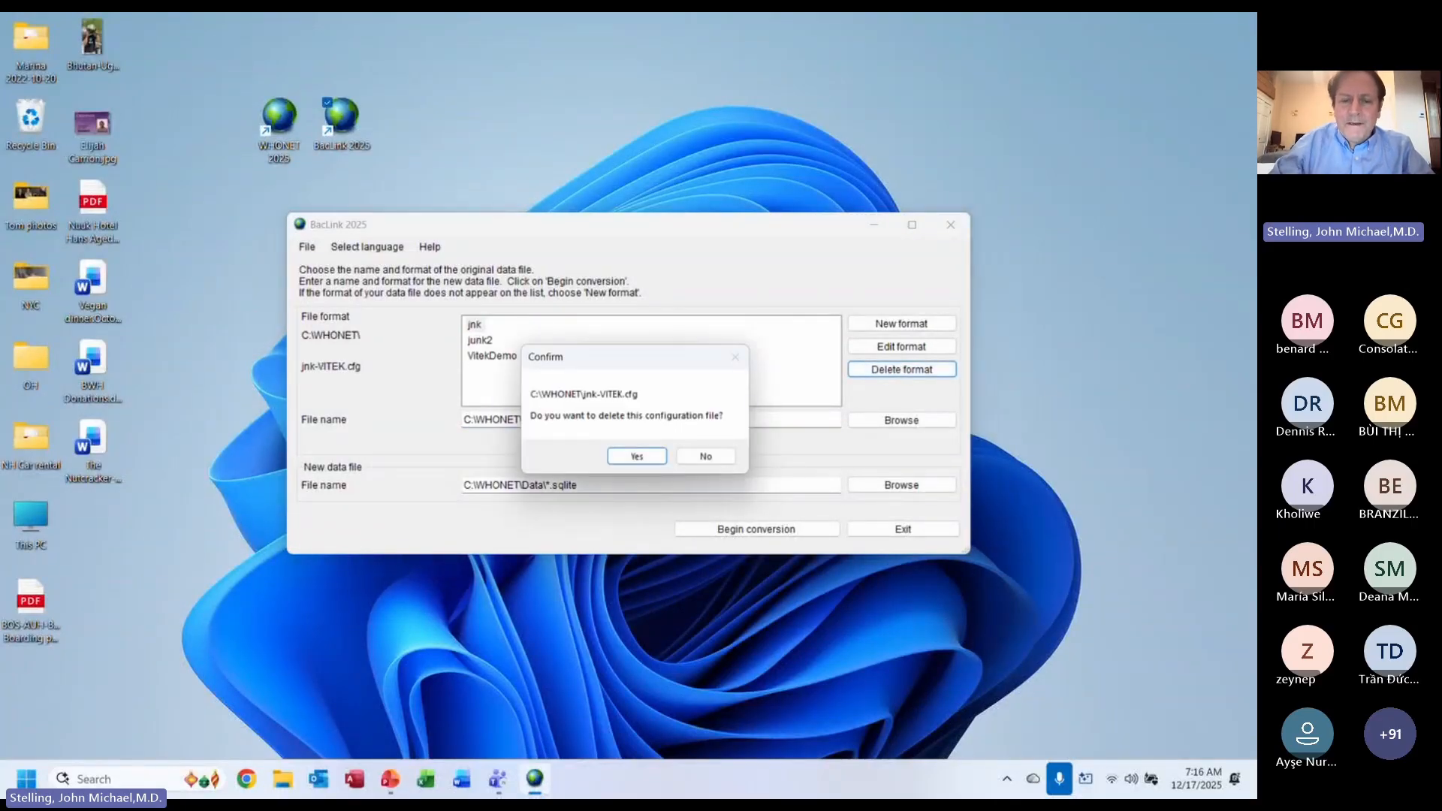
{"action": "key", "text": "Return"}
{"action": "key", "text": "Return"}
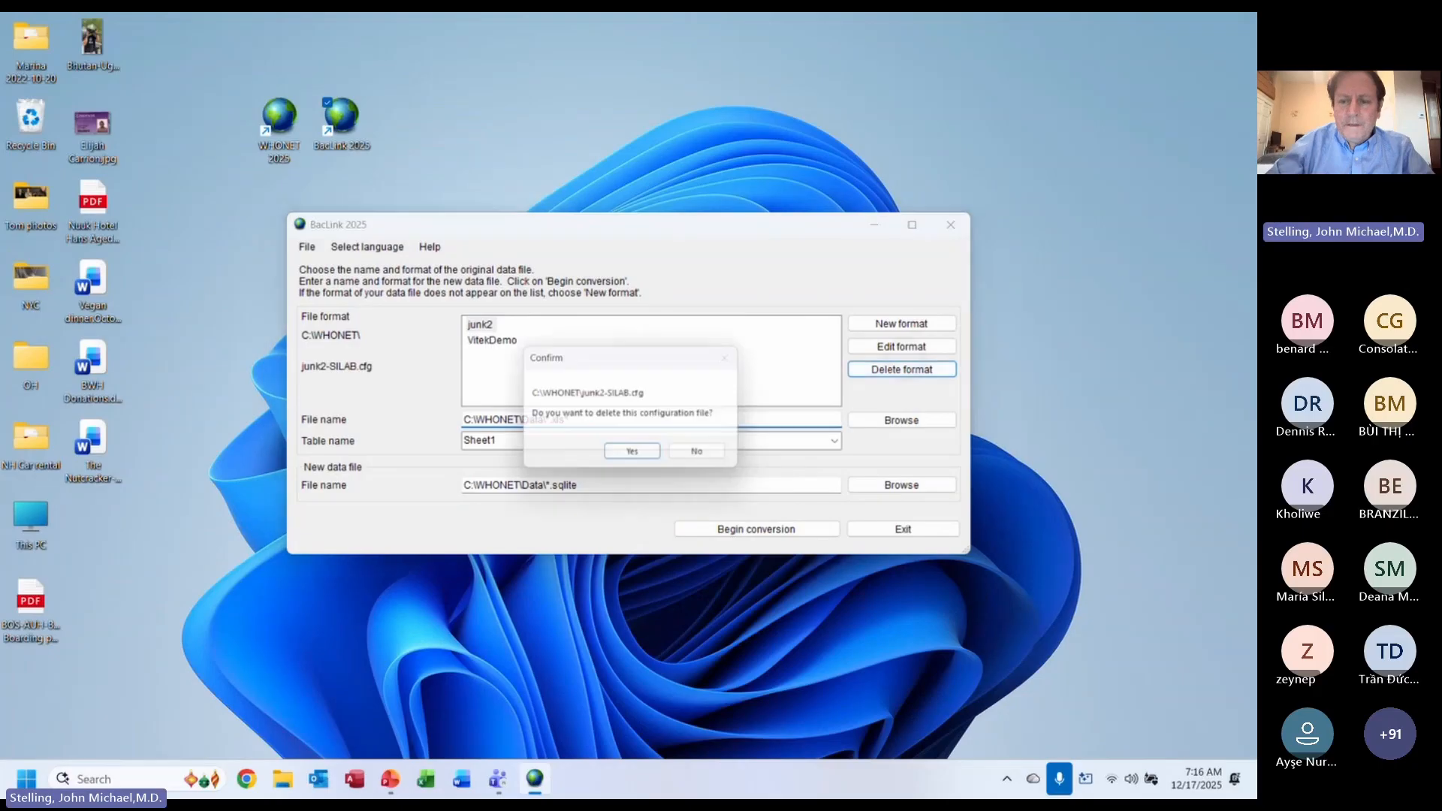
{"action": "key", "text": "Return"}
{"action": "key", "text": "Return"}
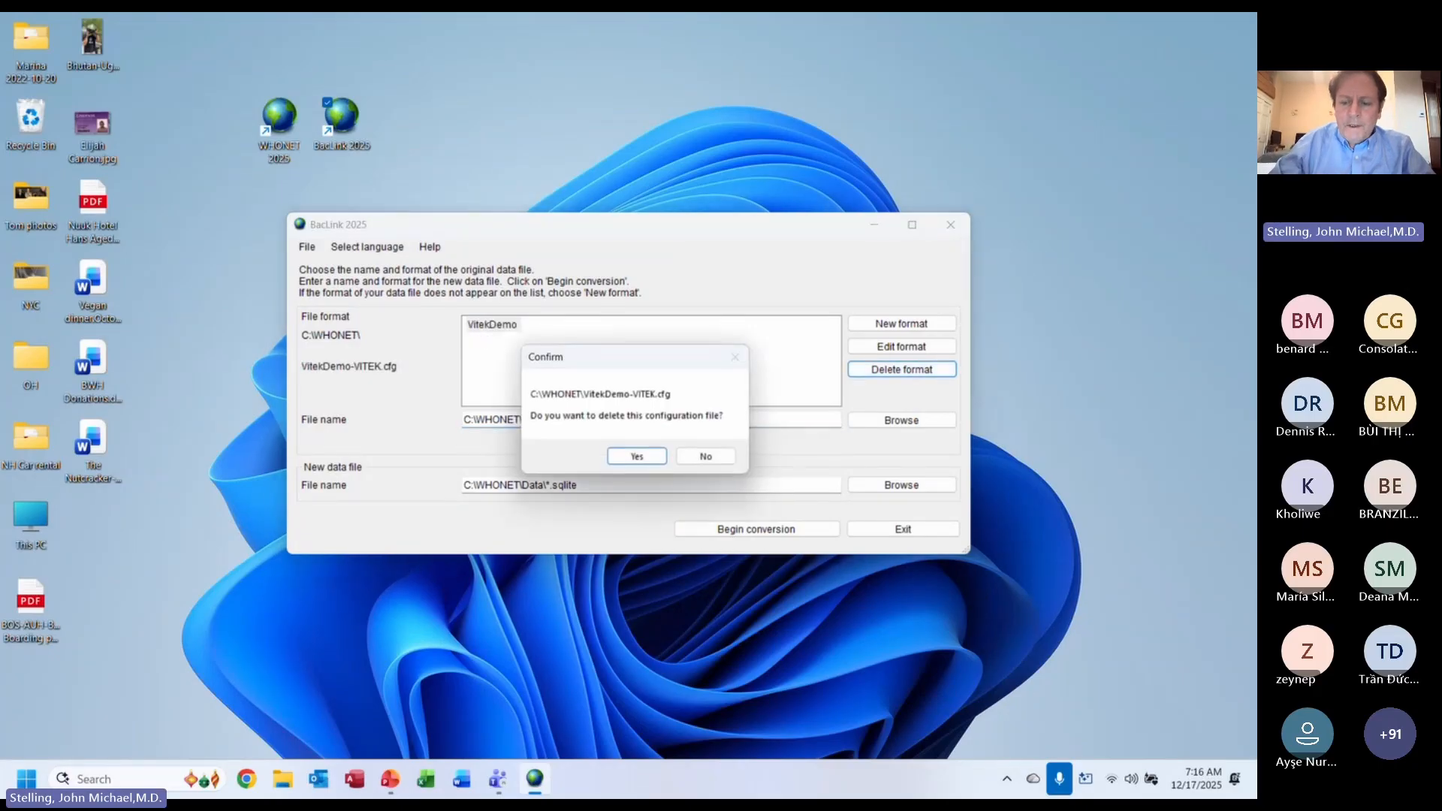
{"action": "key", "text": "Return"}
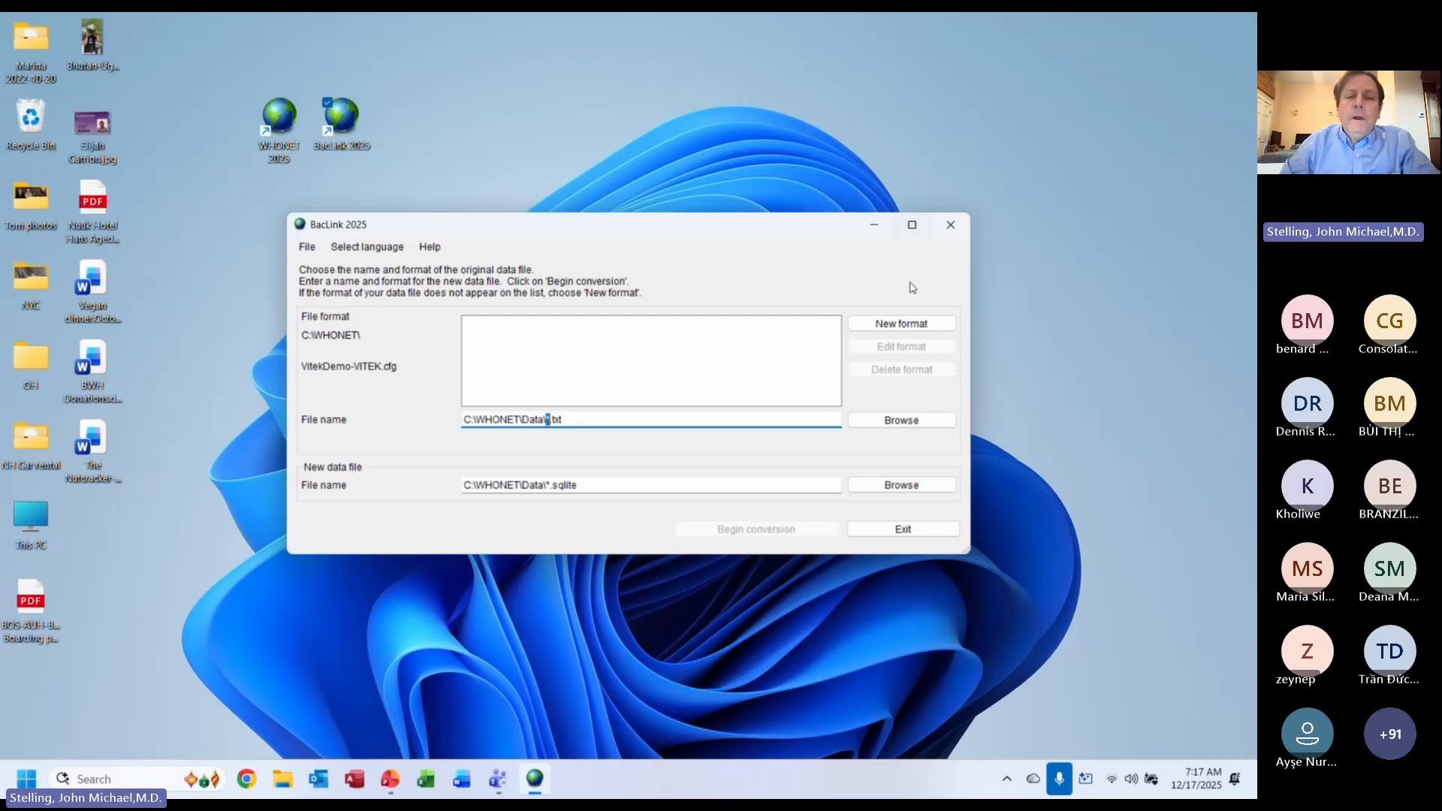
- Switch the language of messages and all other categories to Spanish
{"action": "left_click", "coordinate": [380, 246]}
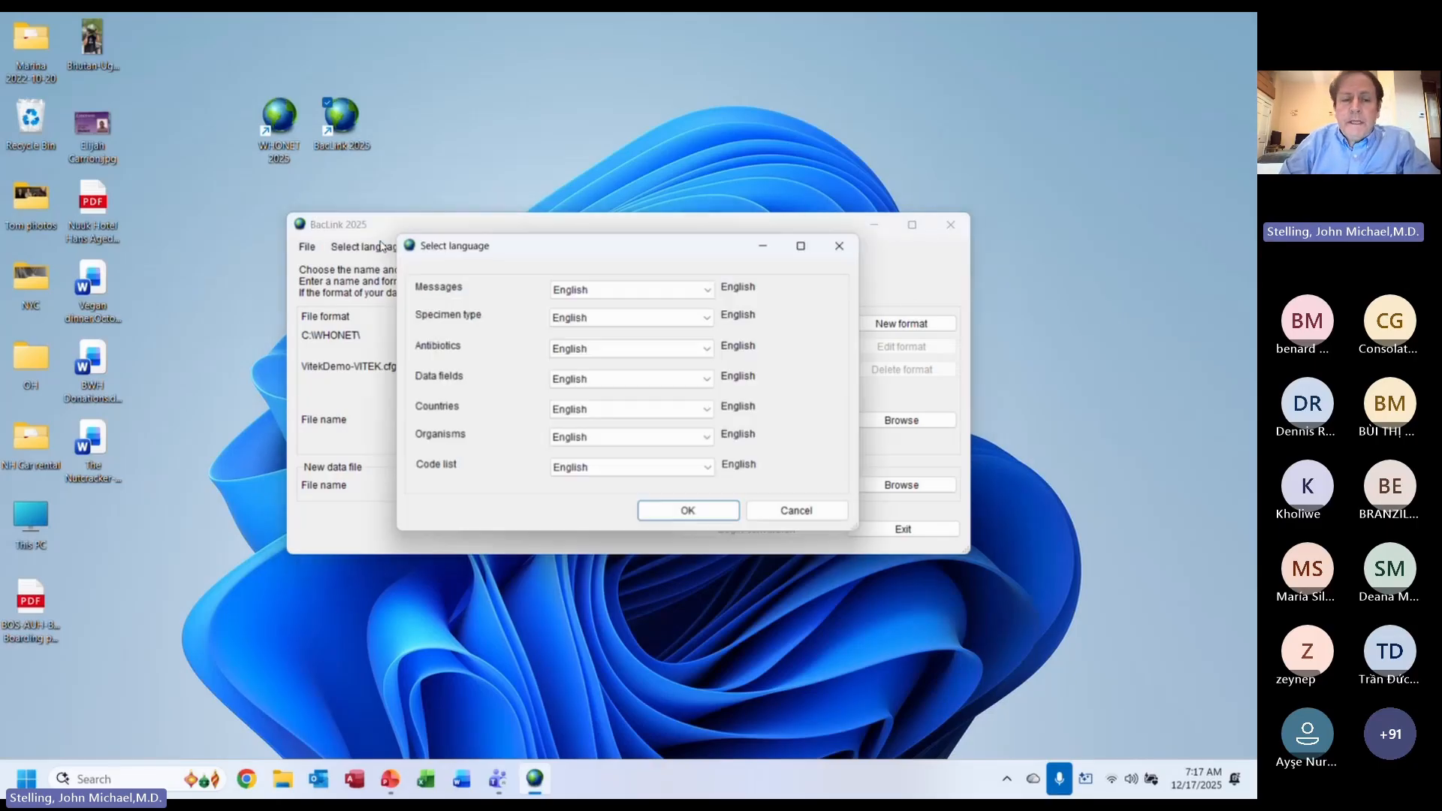
{"action": "left_click", "coordinate": [600, 294]}
{"action": "key", "text": "s"}
{"action": "left_click", "coordinate": [600, 295]}
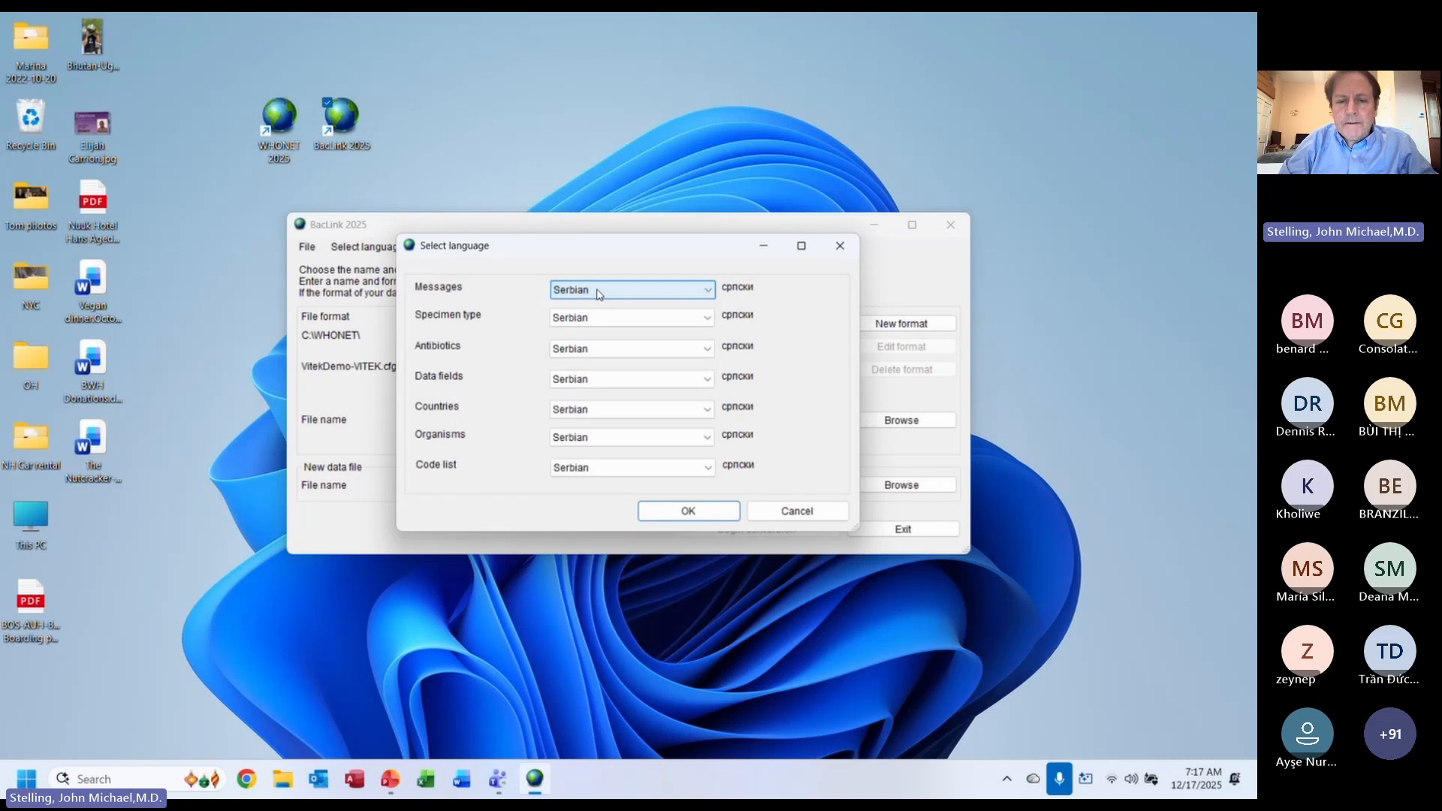
{"action": "key", "text": "s"}
{"action": "key", "text": "s"}
{"action": "key", "text": "s"}
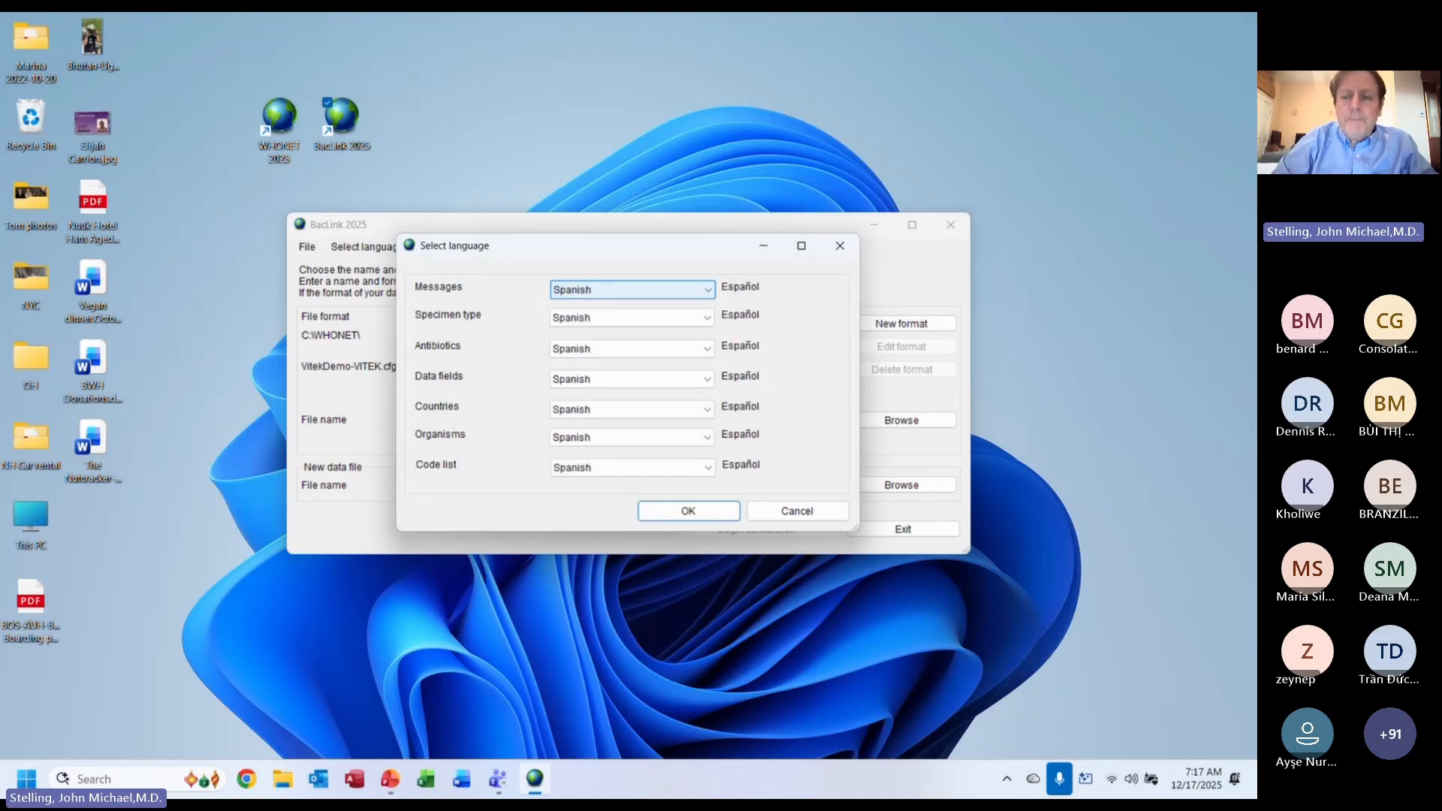
{"action": "key", "text": "Return"}
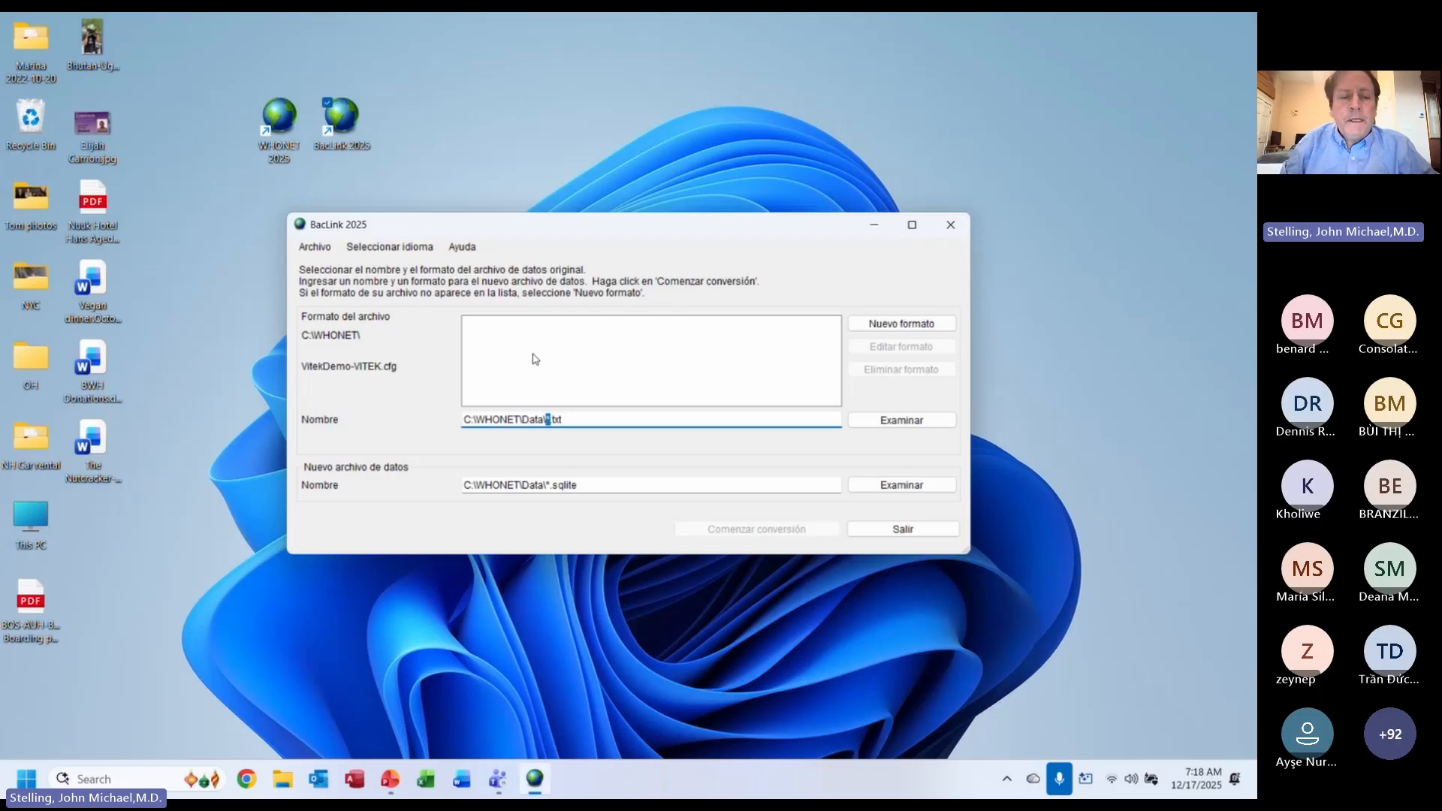
- Set the language of messages and all other categories back to English
{"action": "left_click", "coordinate": [389, 250]}
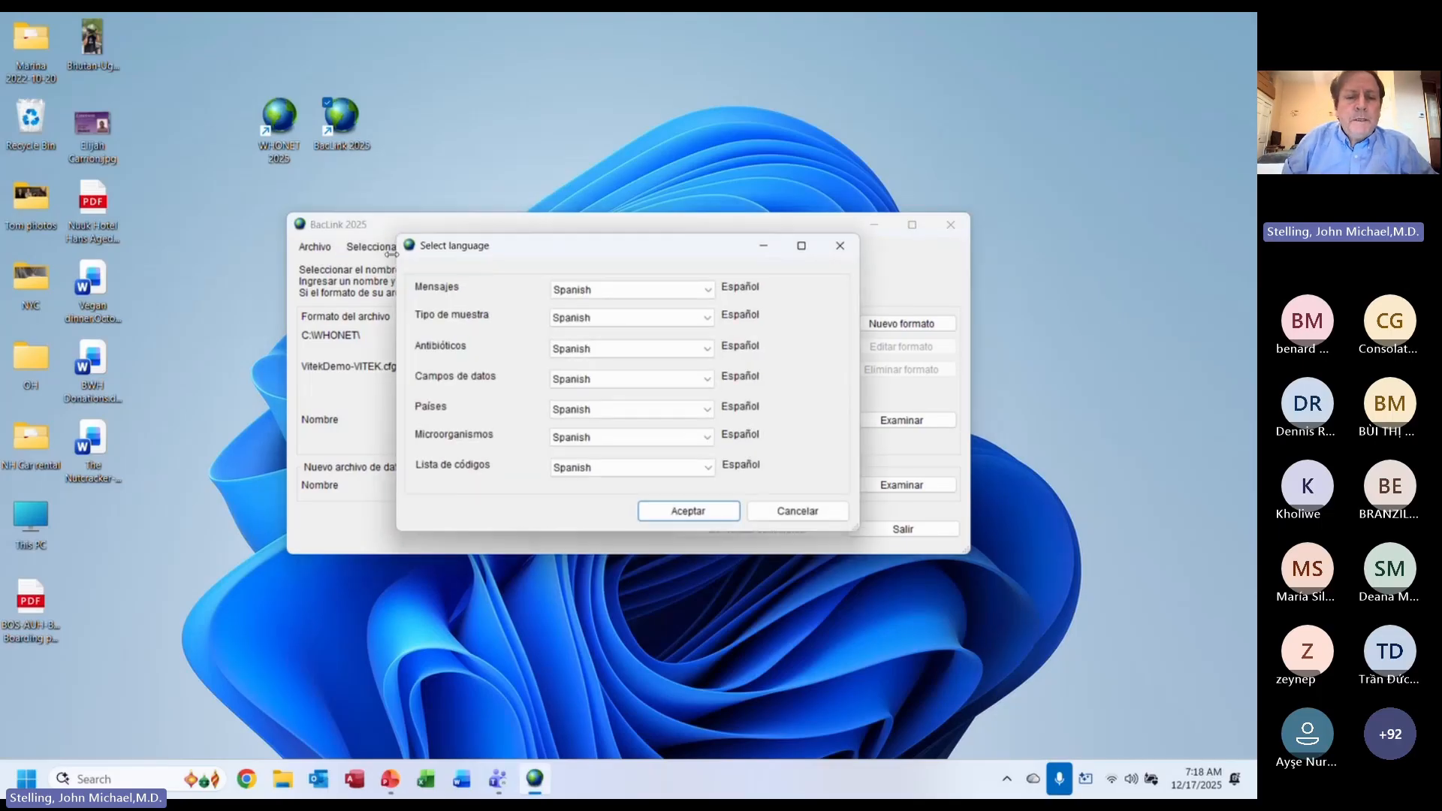
{"action": "left_click", "coordinate": [594, 296]}
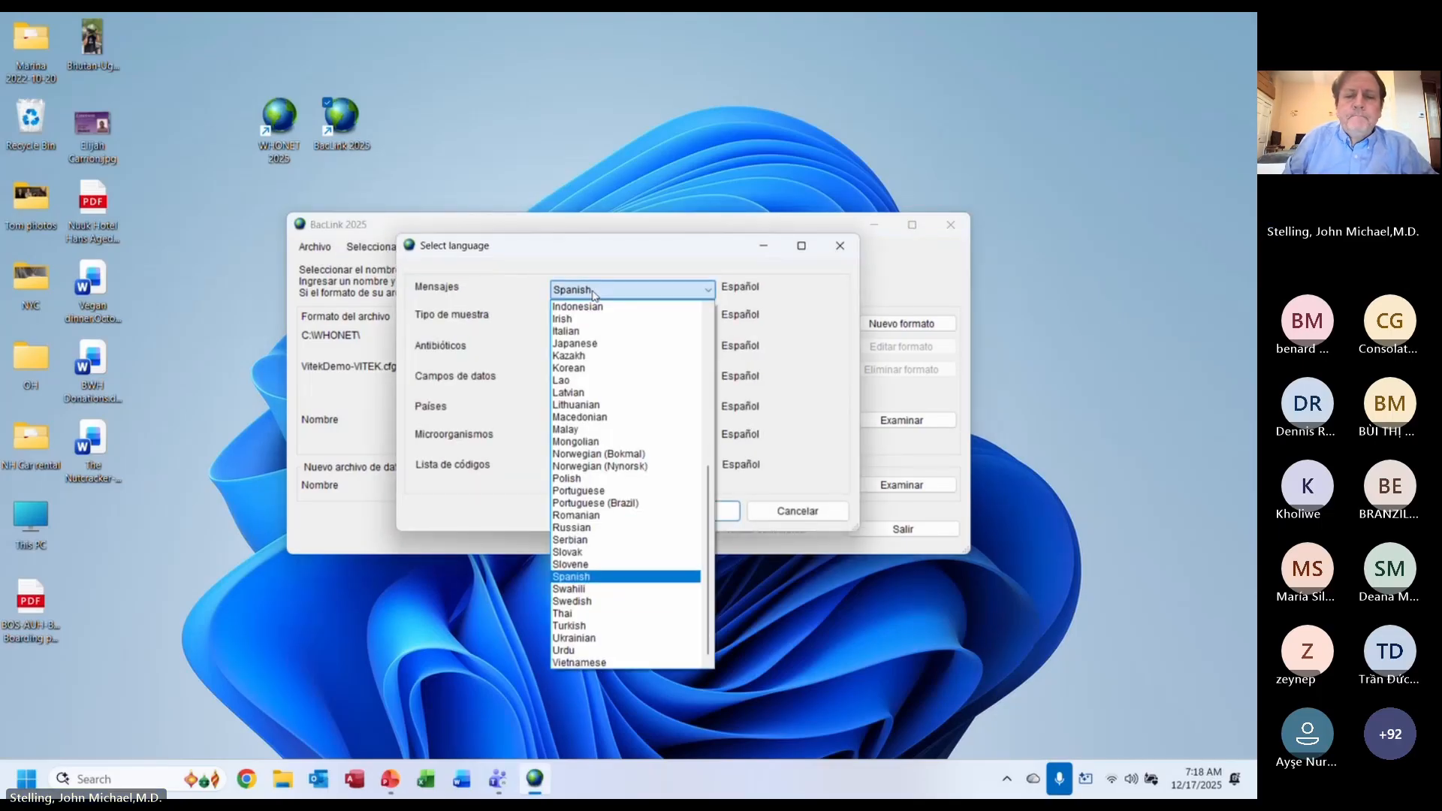
{"action": "key", "text": "Down"}
{"action": "key", "text": "Down"}
{"action": "key", "text": "e"}
{"action": "key", "text": "Return"}
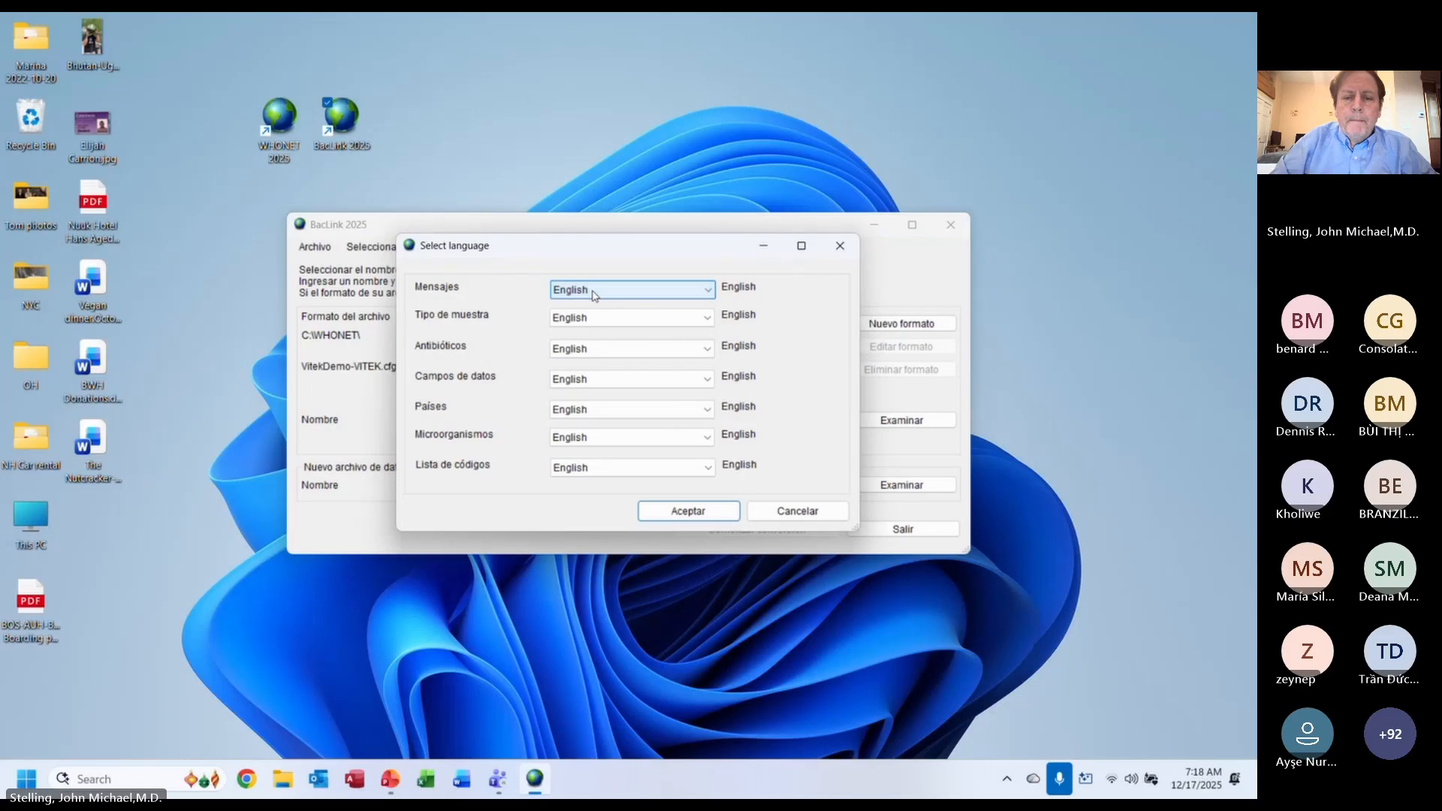
{"action": "left_click", "coordinate": [688, 511]}
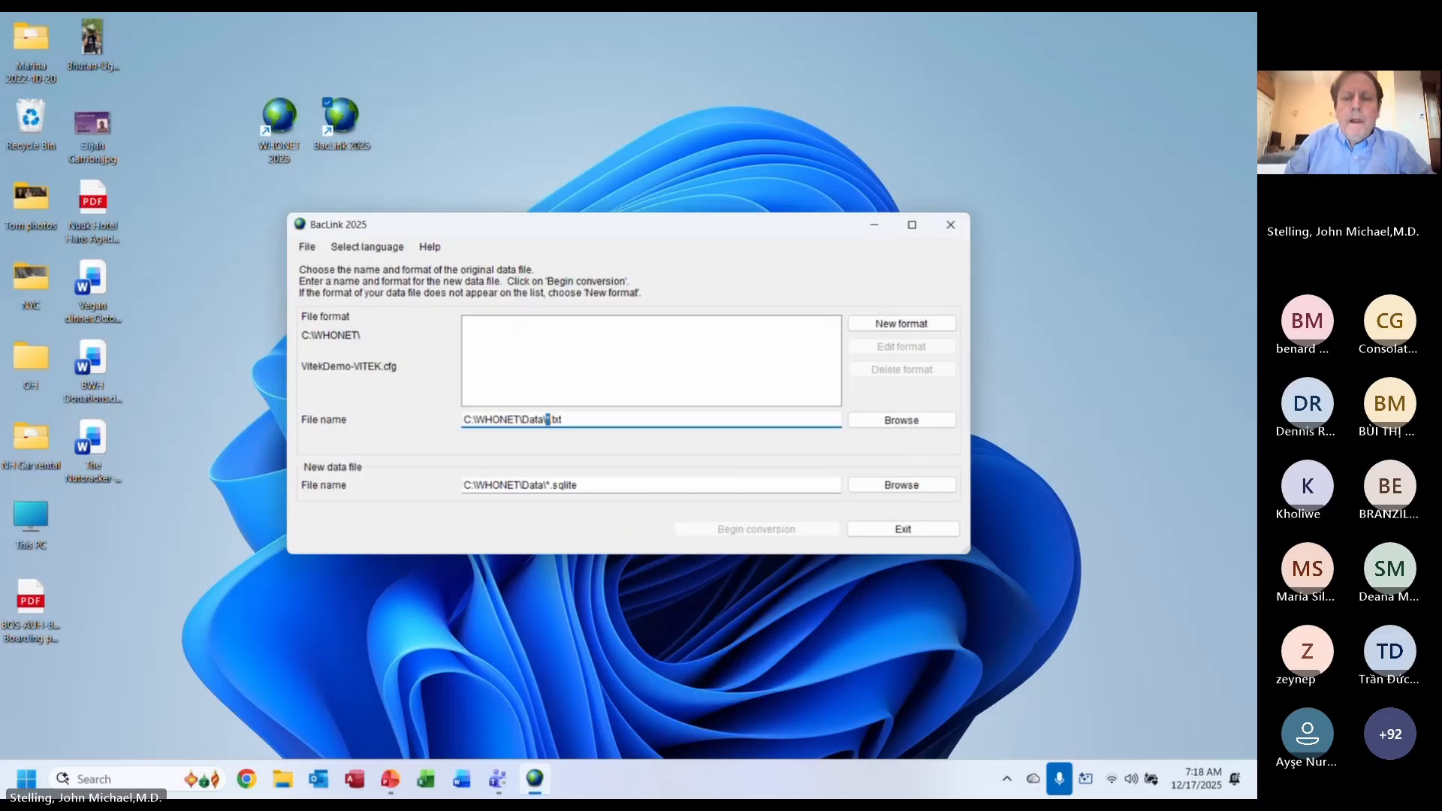
{"action": "left_click", "coordinate": [667, 371]}
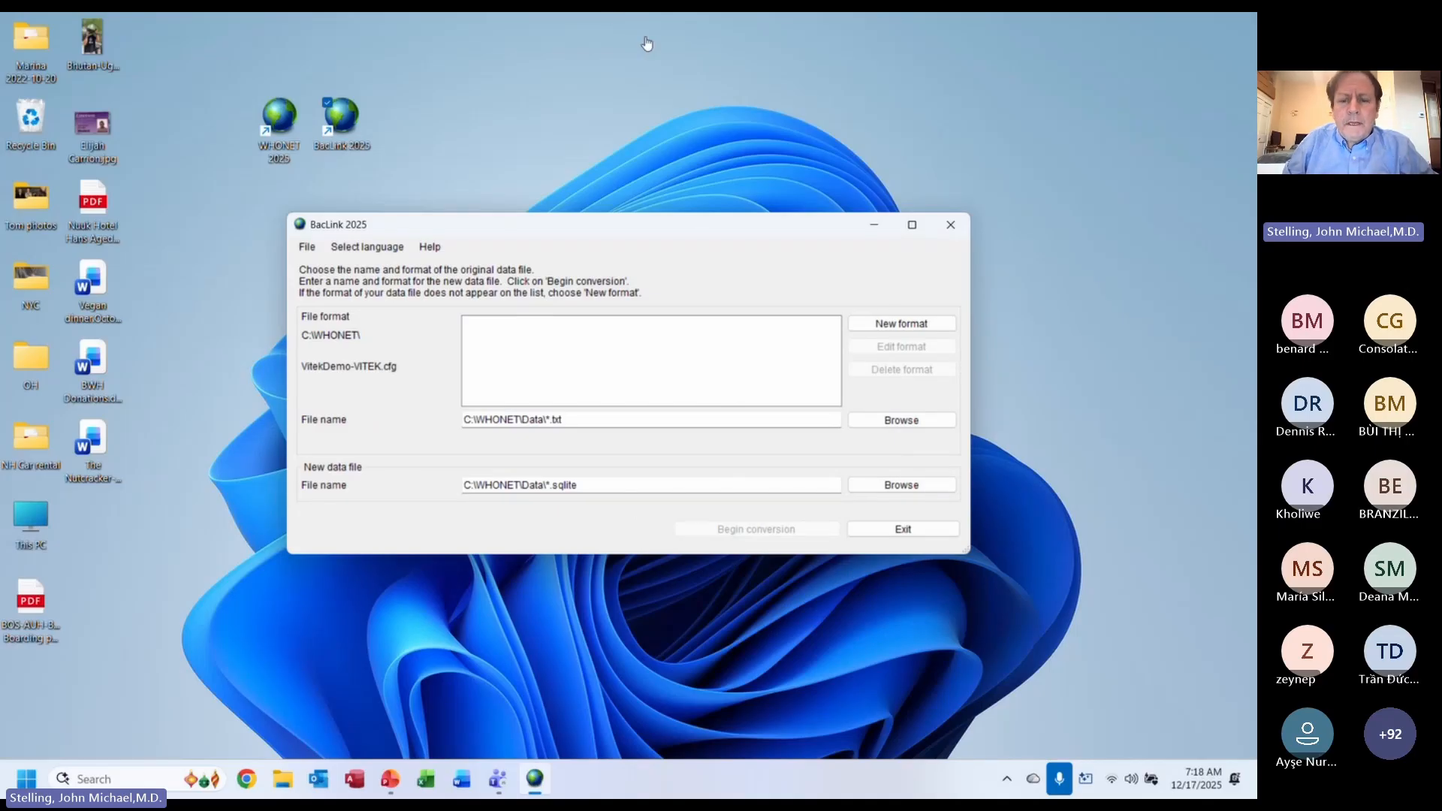
{"action": "left_click", "coordinate": [783, 31]}
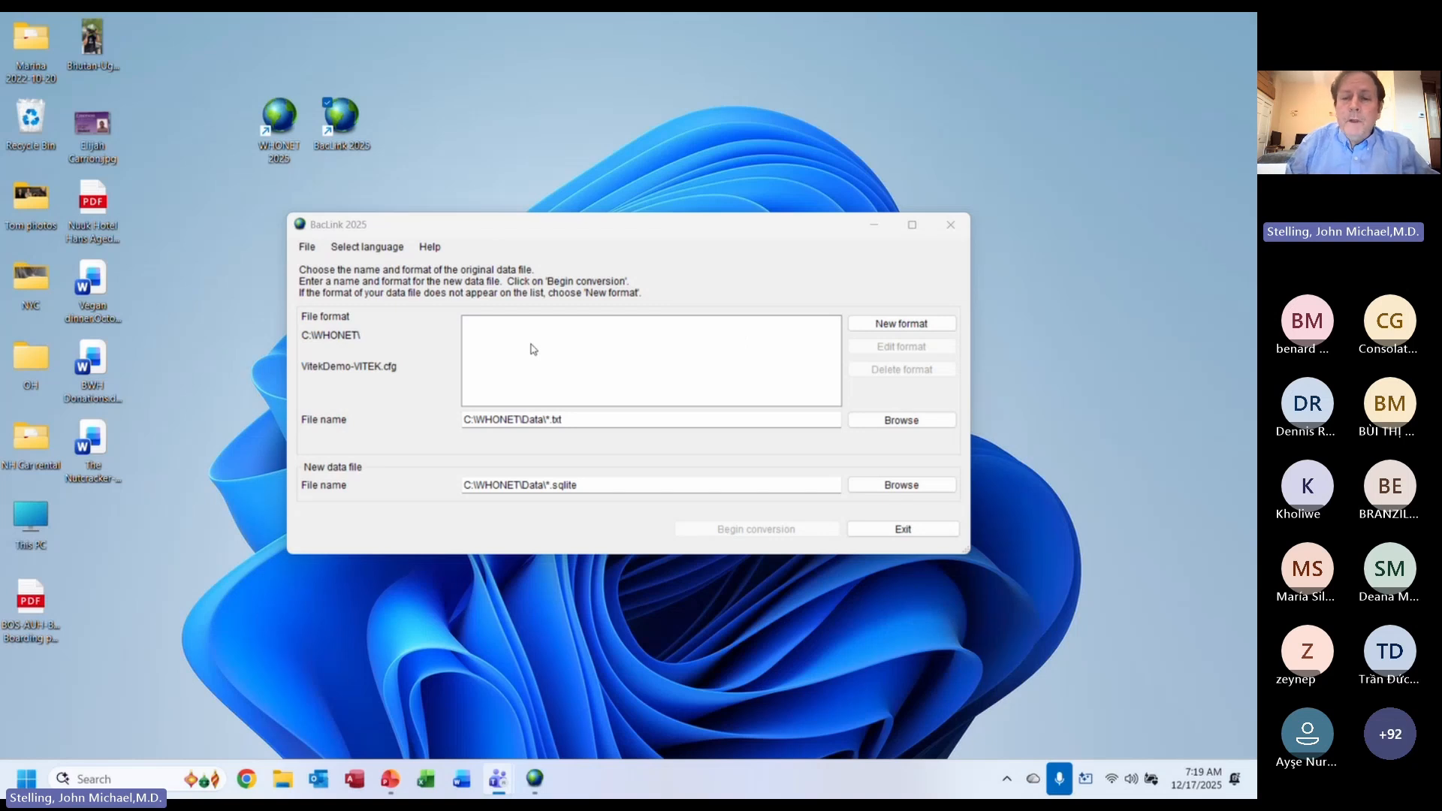
- Create a new file format configuration and set its country to United States
{"action": "left_click", "coordinate": [902, 323]}
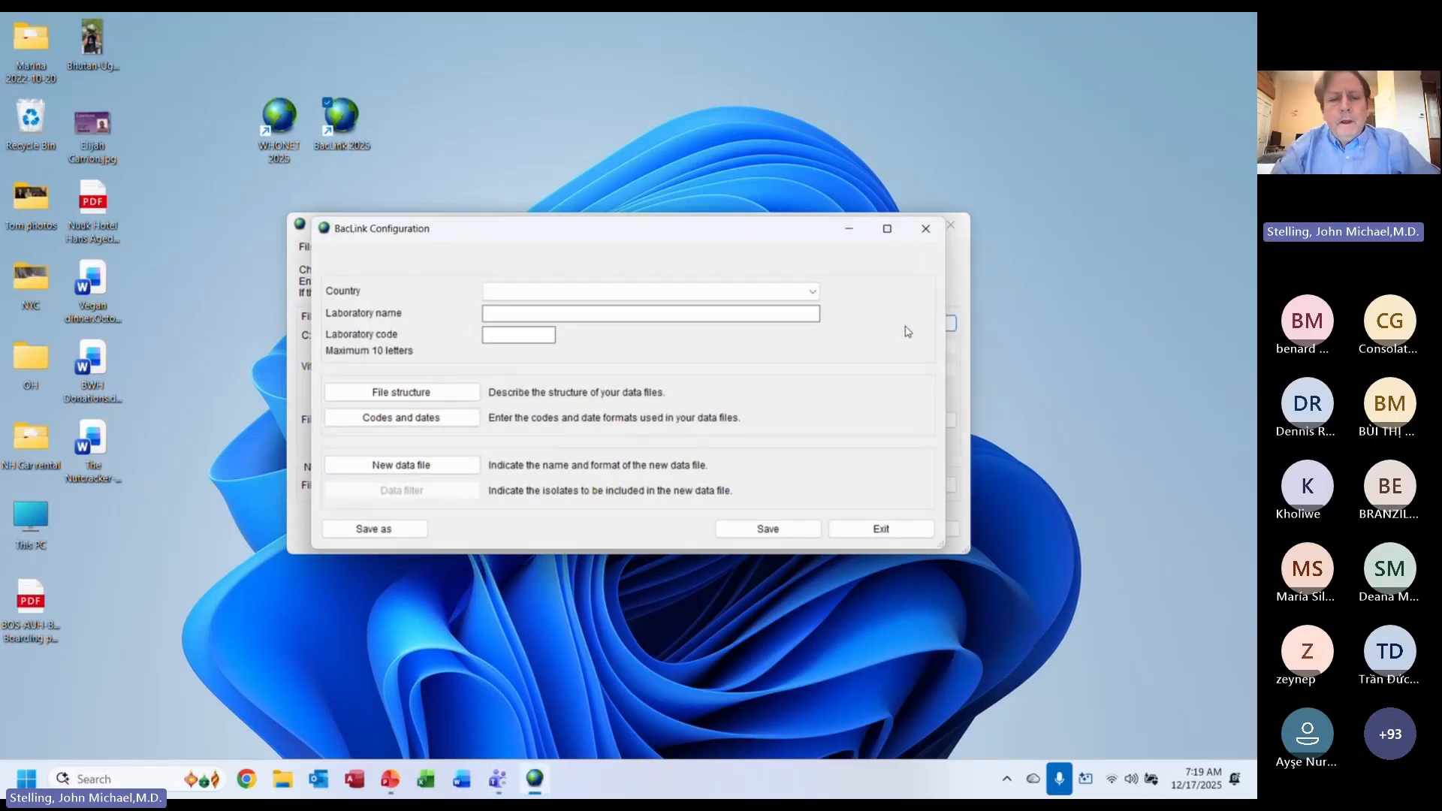
{"action": "left_click", "coordinate": [755, 296]}
{"action": "key", "text": "i"}
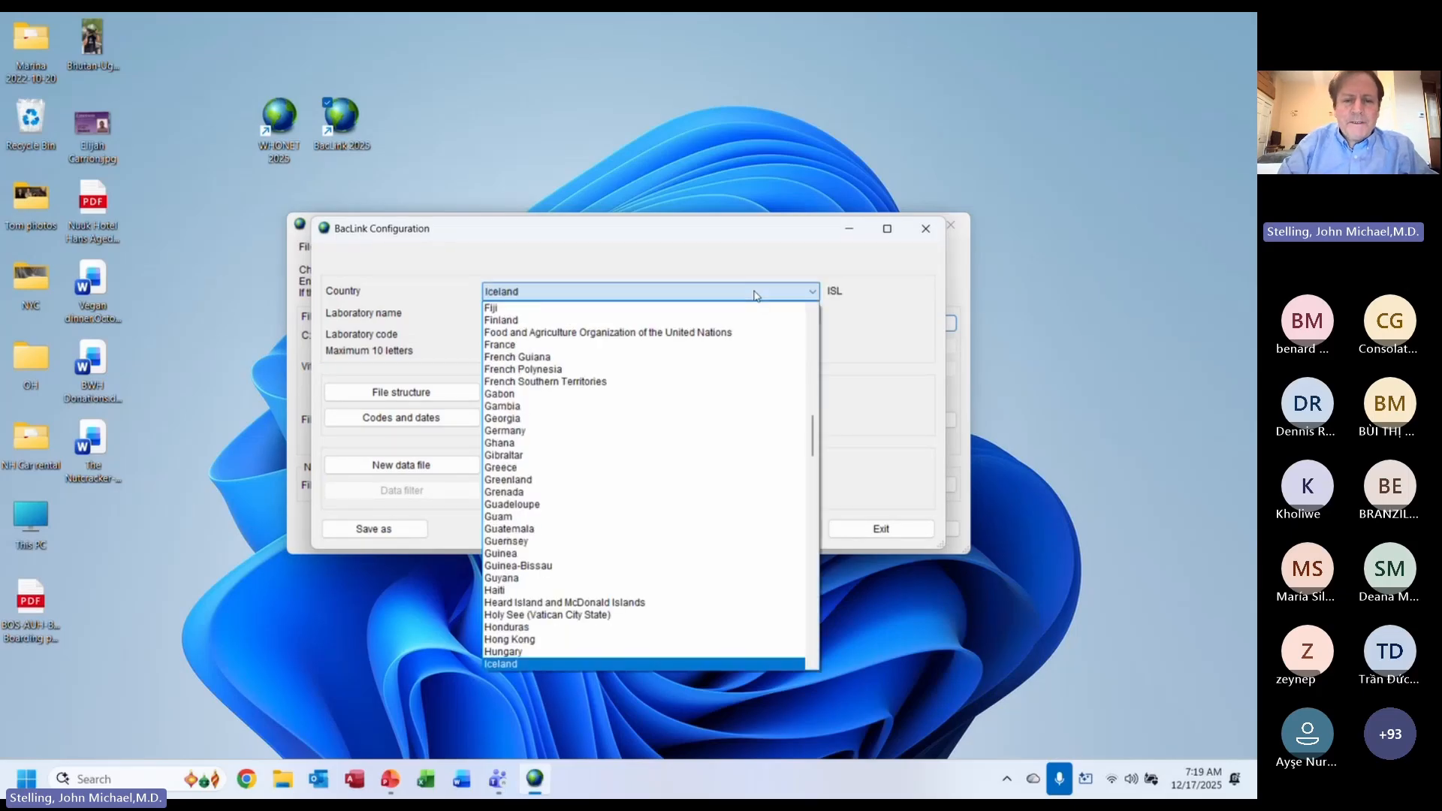
{"action": "key", "text": "u"}
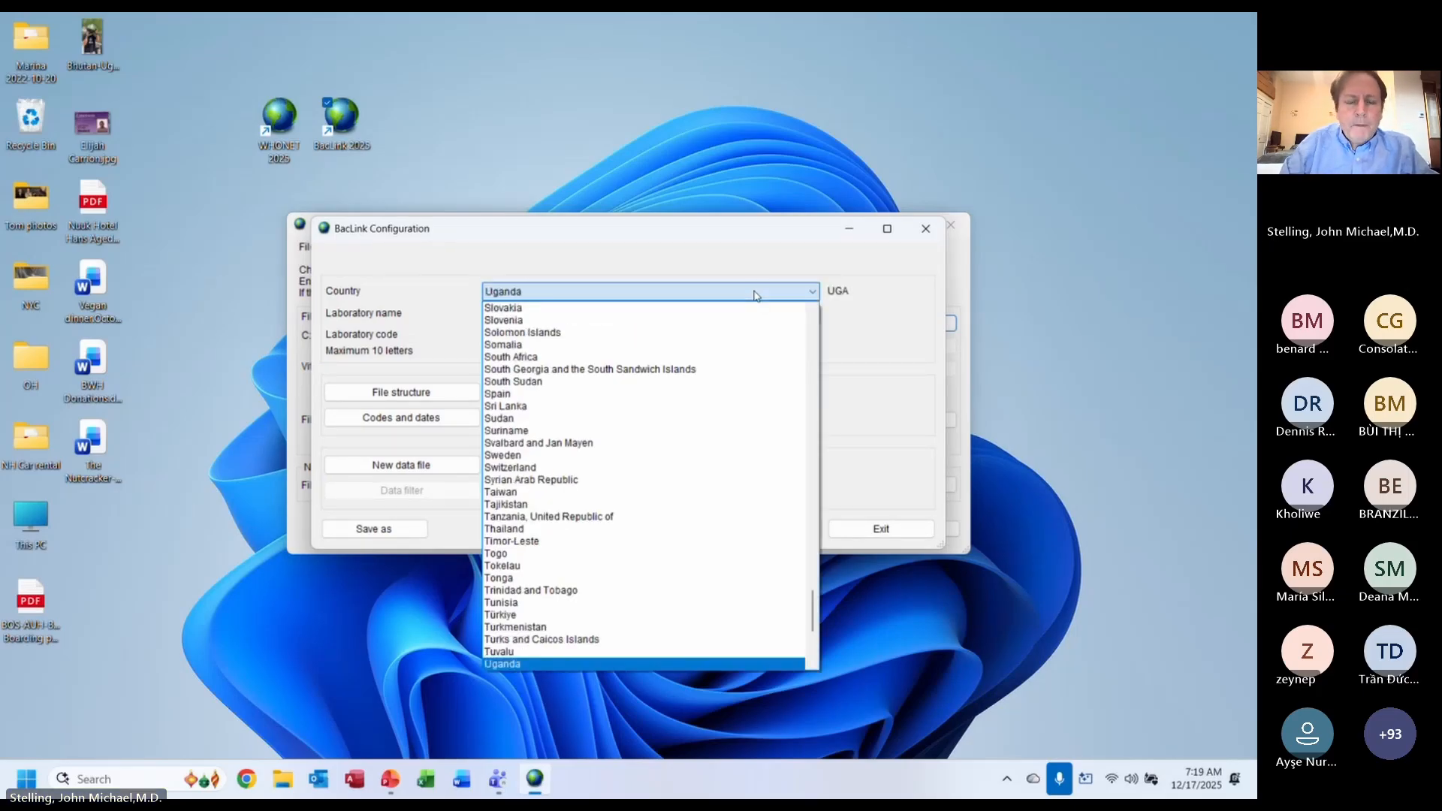
{"action": "key", "text": "u"}
{"action": "key", "text": "u"}
{"action": "key", "text": "w"}
{"action": "key", "text": "w"}
{"action": "key", "text": "w"}
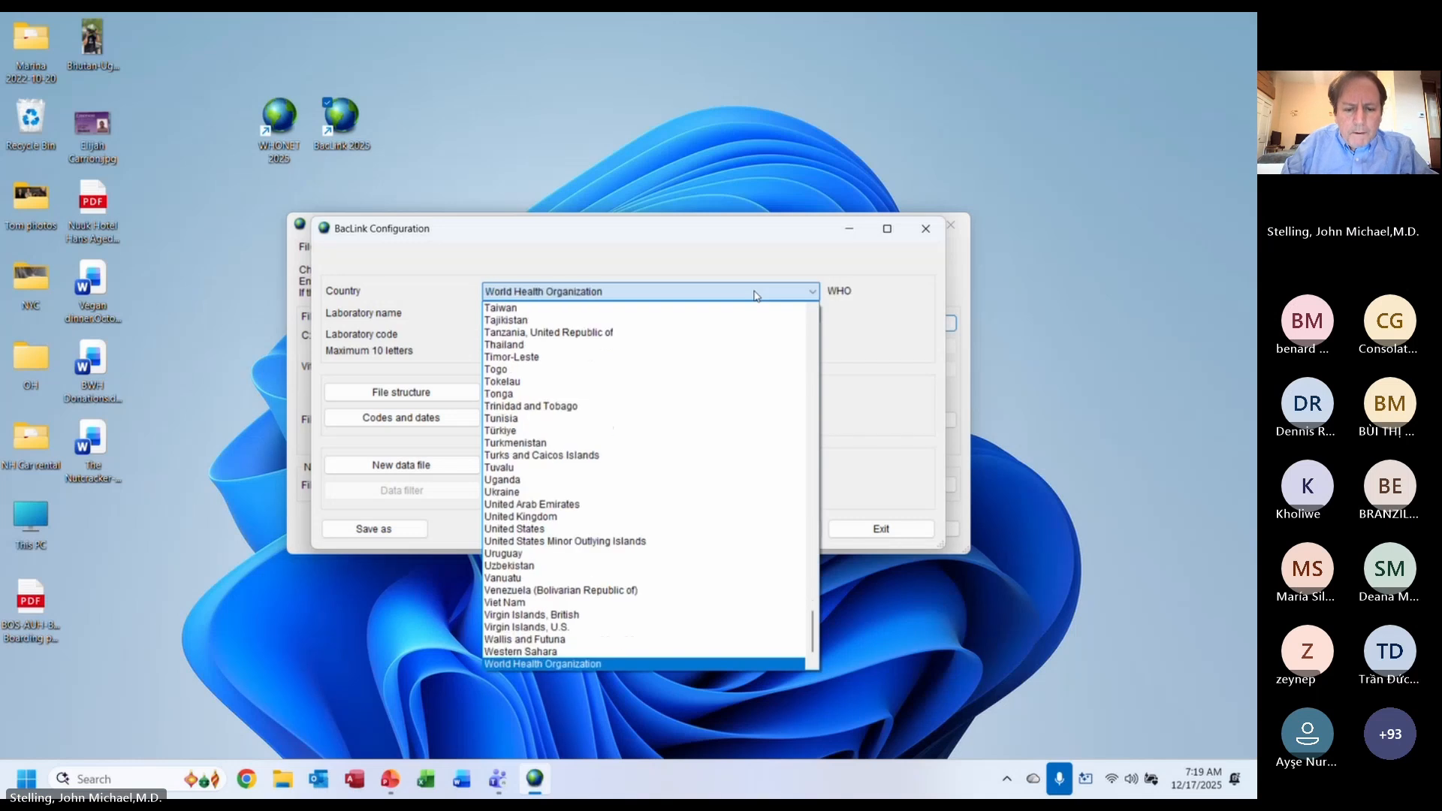
{"action": "key", "text": "Up"}
{"action": "key", "text": "Up"}
{"action": "key", "text": "Up"}
{"action": "key", "text": "Up"}
{"action": "key", "text": "Up"}
{"action": "key", "text": "Up"}
{"action": "key", "text": "Up"}
{"action": "key", "text": "Up"}
{"action": "key", "text": "Up"}
{"action": "key", "text": "Up"}
{"action": "key", "text": "Up"}
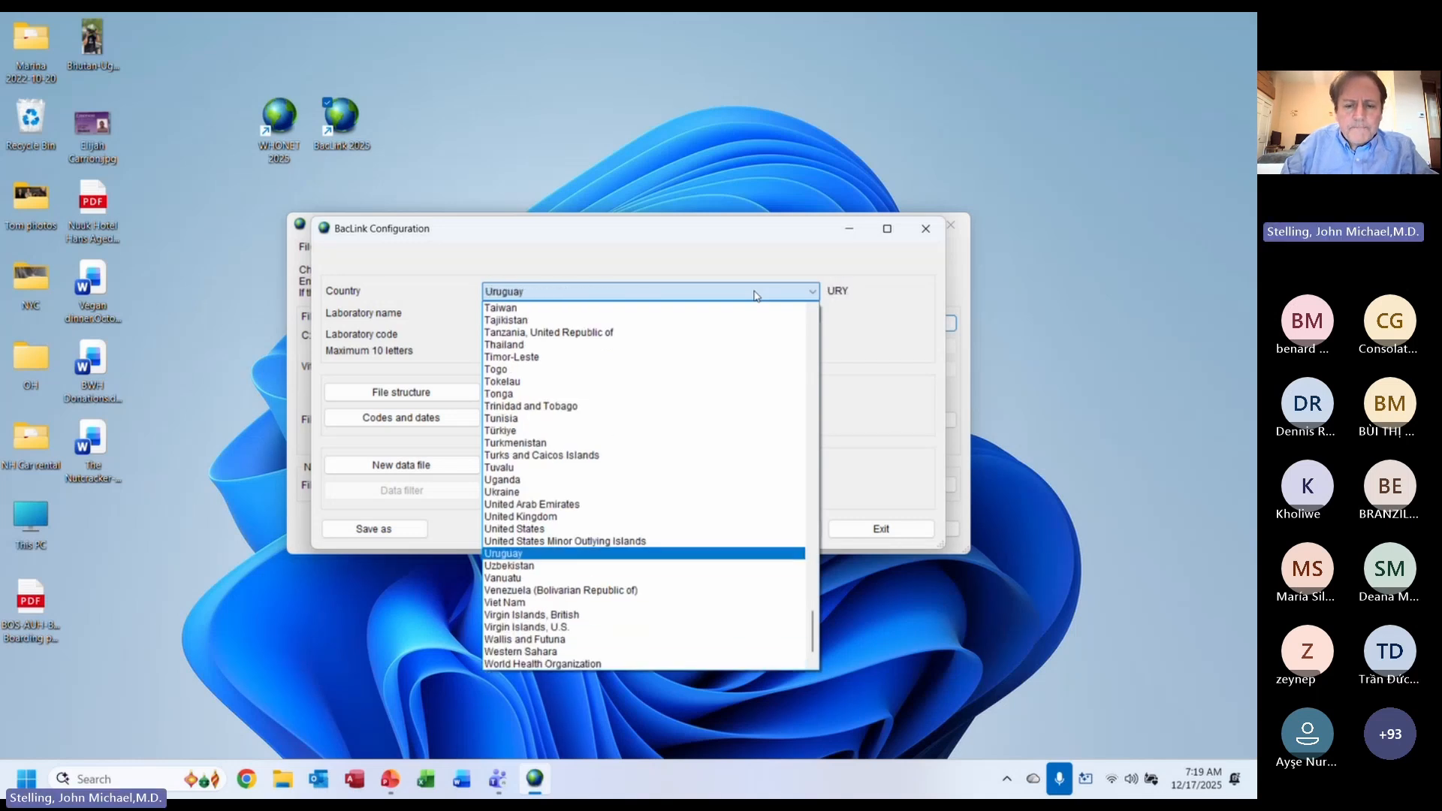
{"action": "key", "text": "Return"}
{"action": "key", "text": "Tab"}
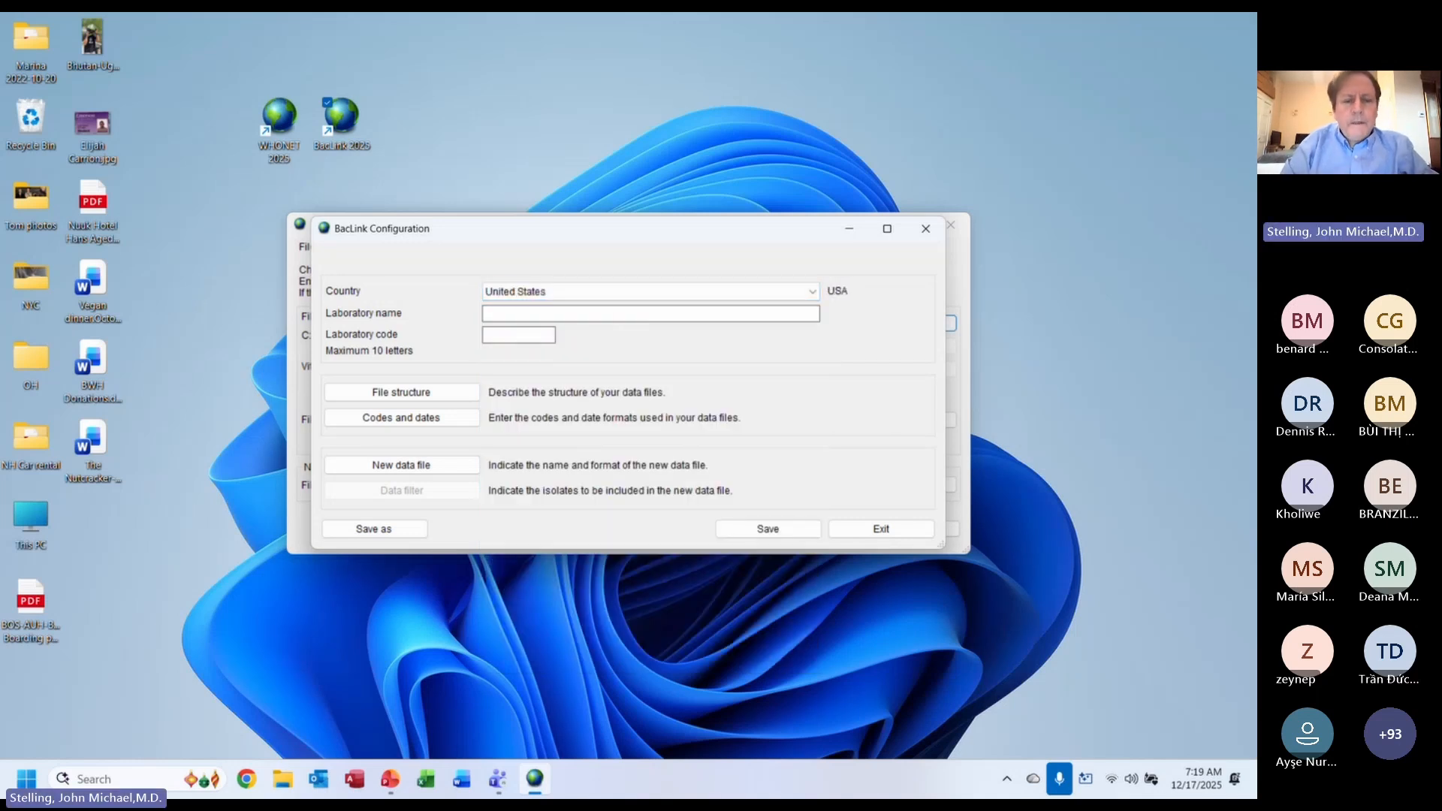
- Enter the laboratory name "BacLink Webinar 2" and the laboratory code BW2
{"action": "type", "text": "BacLink"}
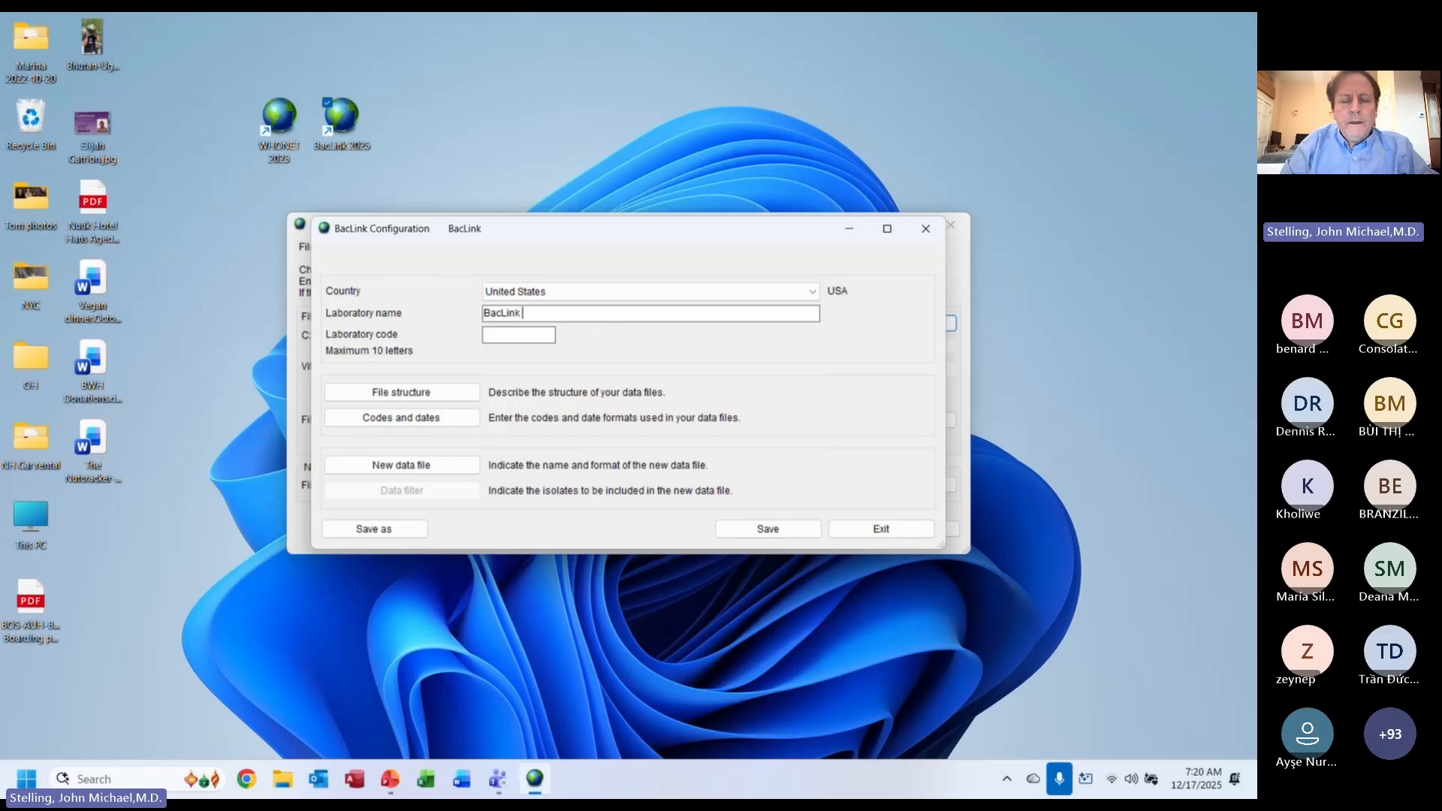
{"action": "type", "text": " Webin"}
{"action": "key", "text": "BackSpace"}
{"action": "key", "text": "BackSpace"}
{"action": "key", "text": "BackSpace"}
{"action": "key", "text": "BackSpace"}
{"action": "key", "text": "BackSpace"}
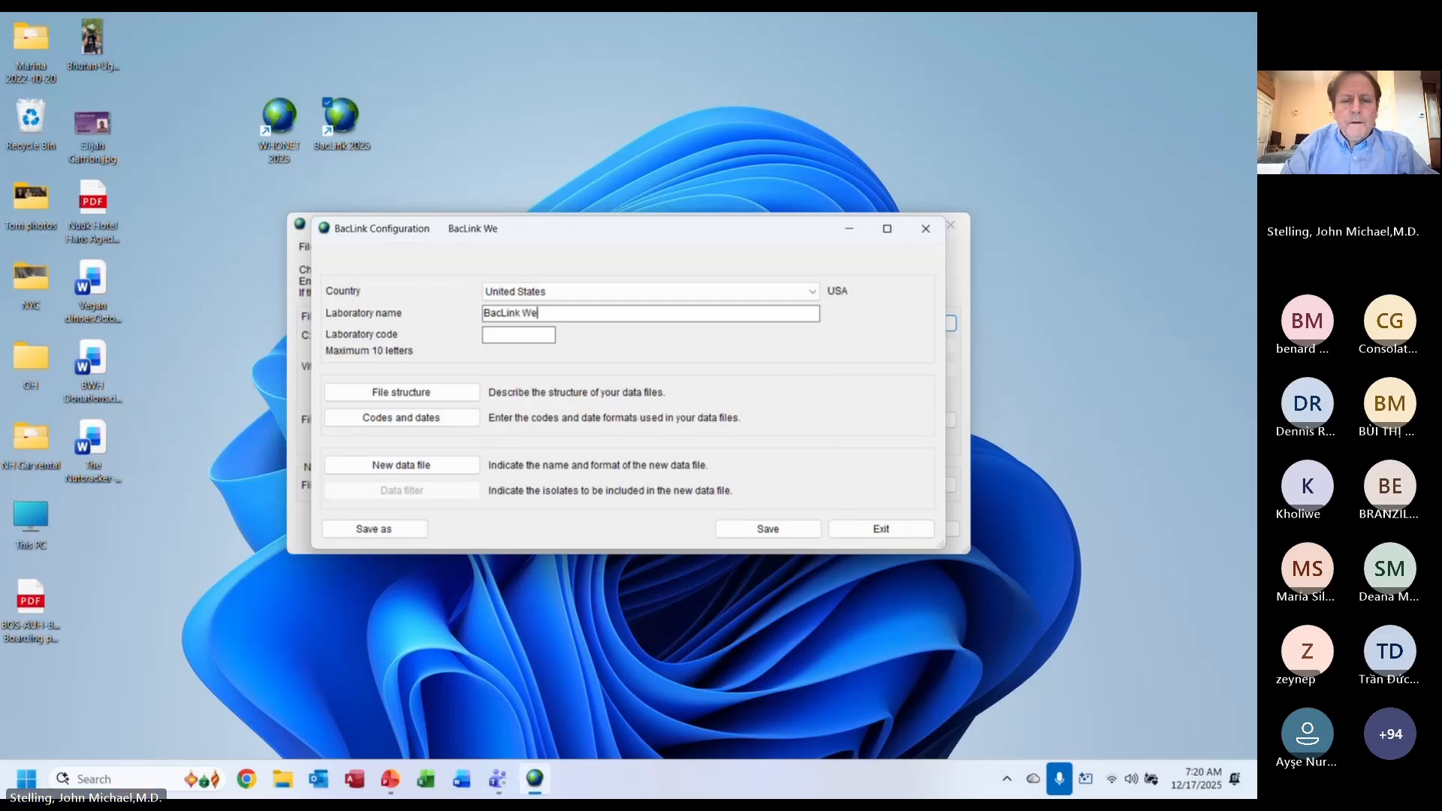
{"action": "type", "text": "Webinar"}
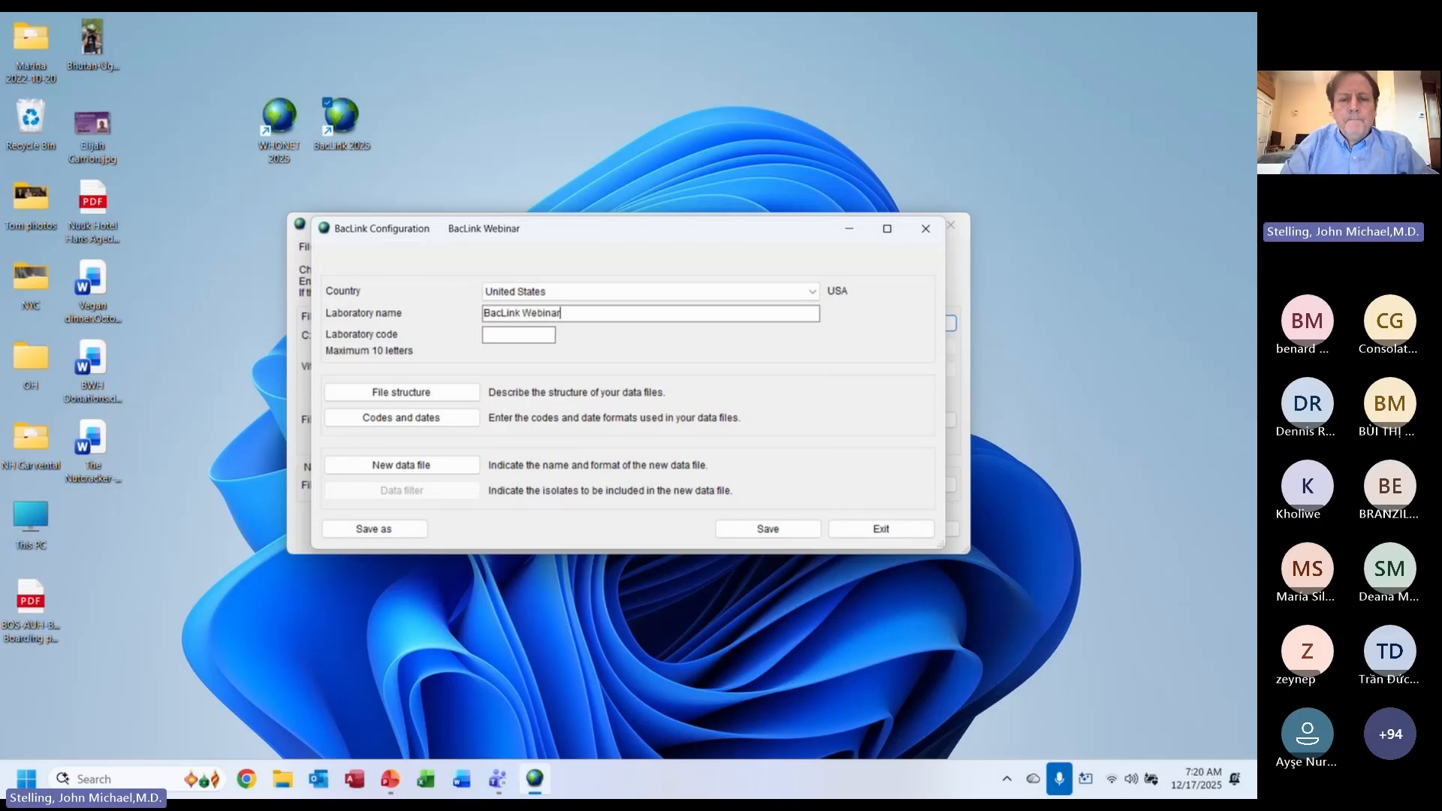
{"action": "key", "text": "Tab"}
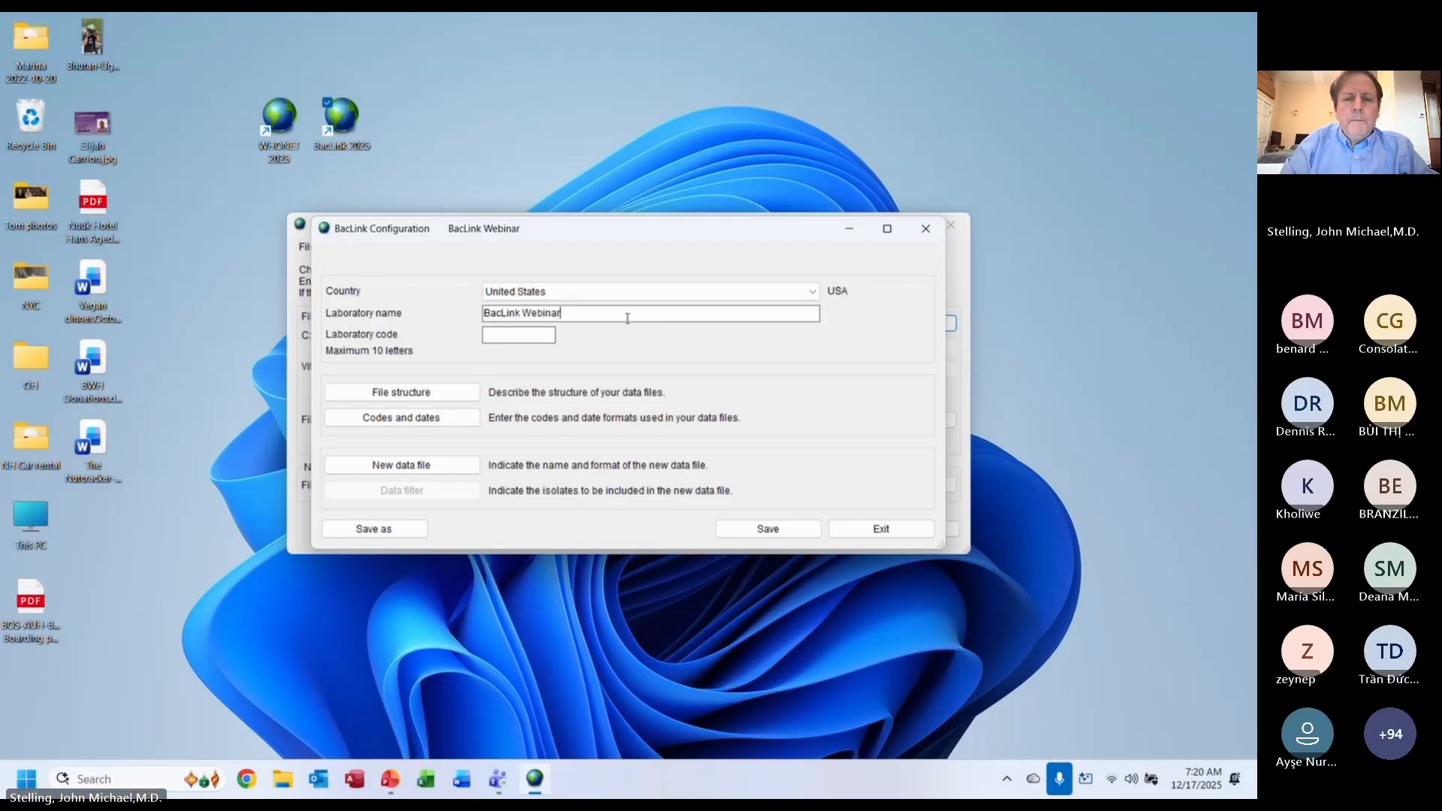
{"action": "type", "text": "2"}
{"action": "key", "text": "Tab"}
{"action": "type", "text": "BW"}
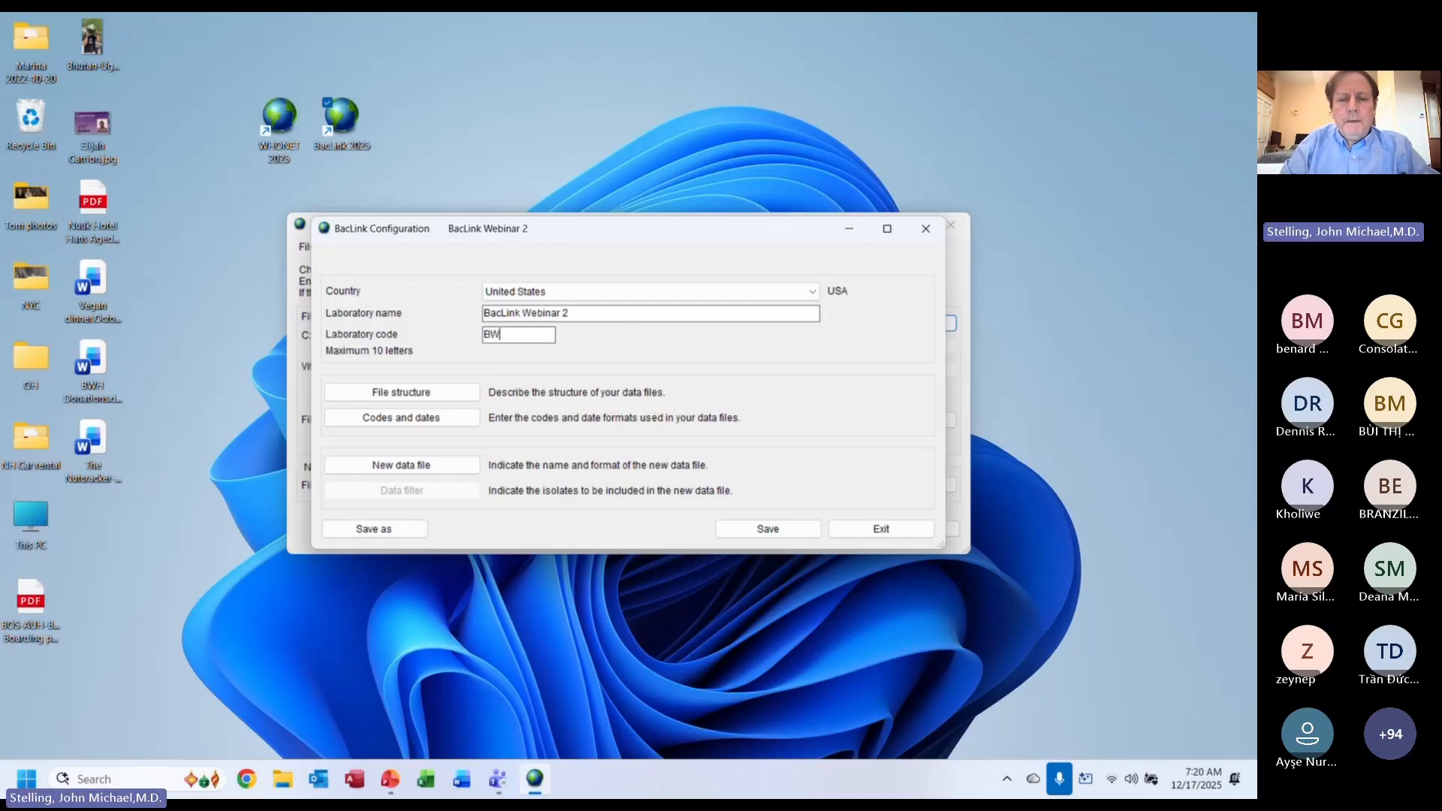
{"action": "type", "text": "2"}
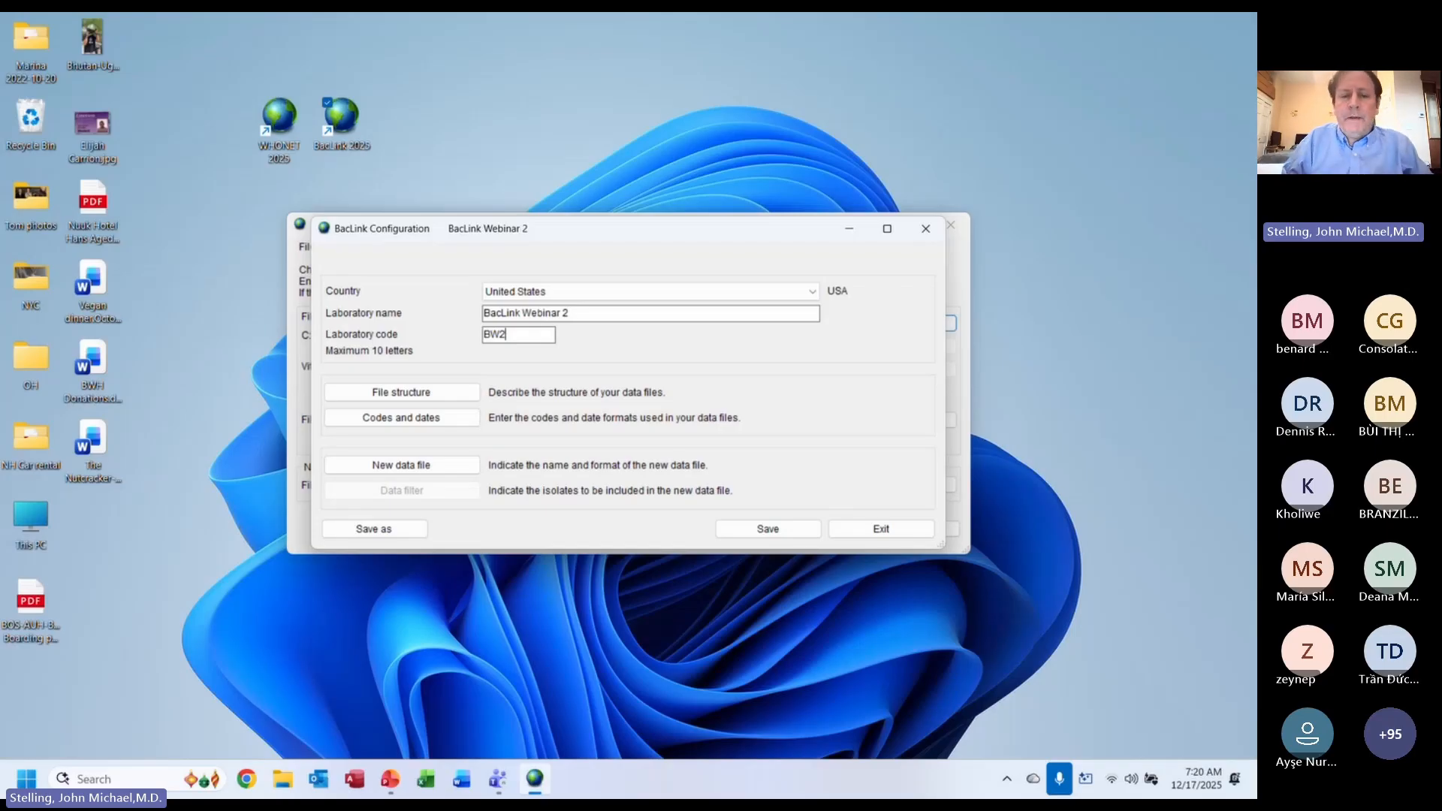
{"action": "left_click_drag", "start_coordinate": [614, 312], "coordinate": [481, 314]}
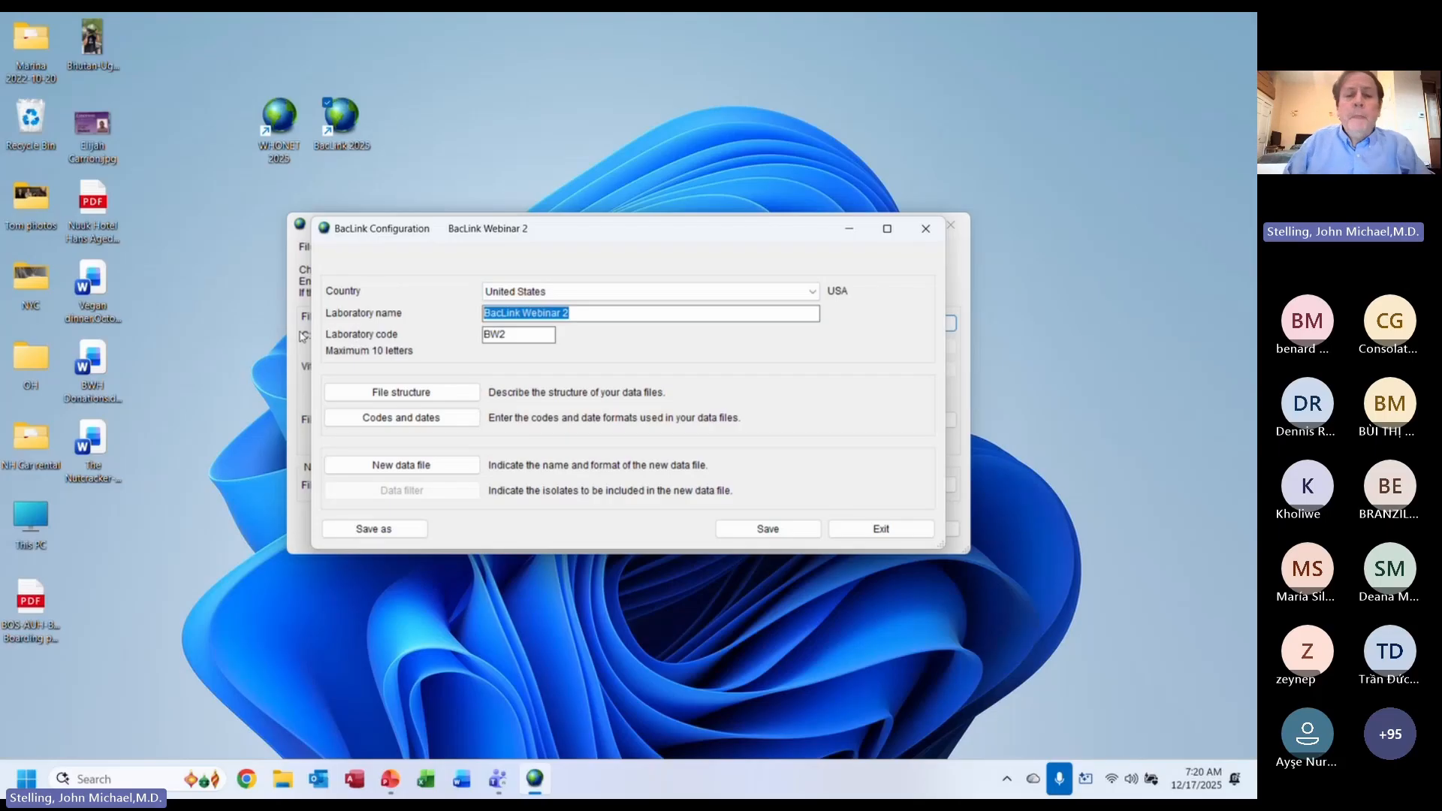
{"action": "right_click", "coordinate": [528, 341]}
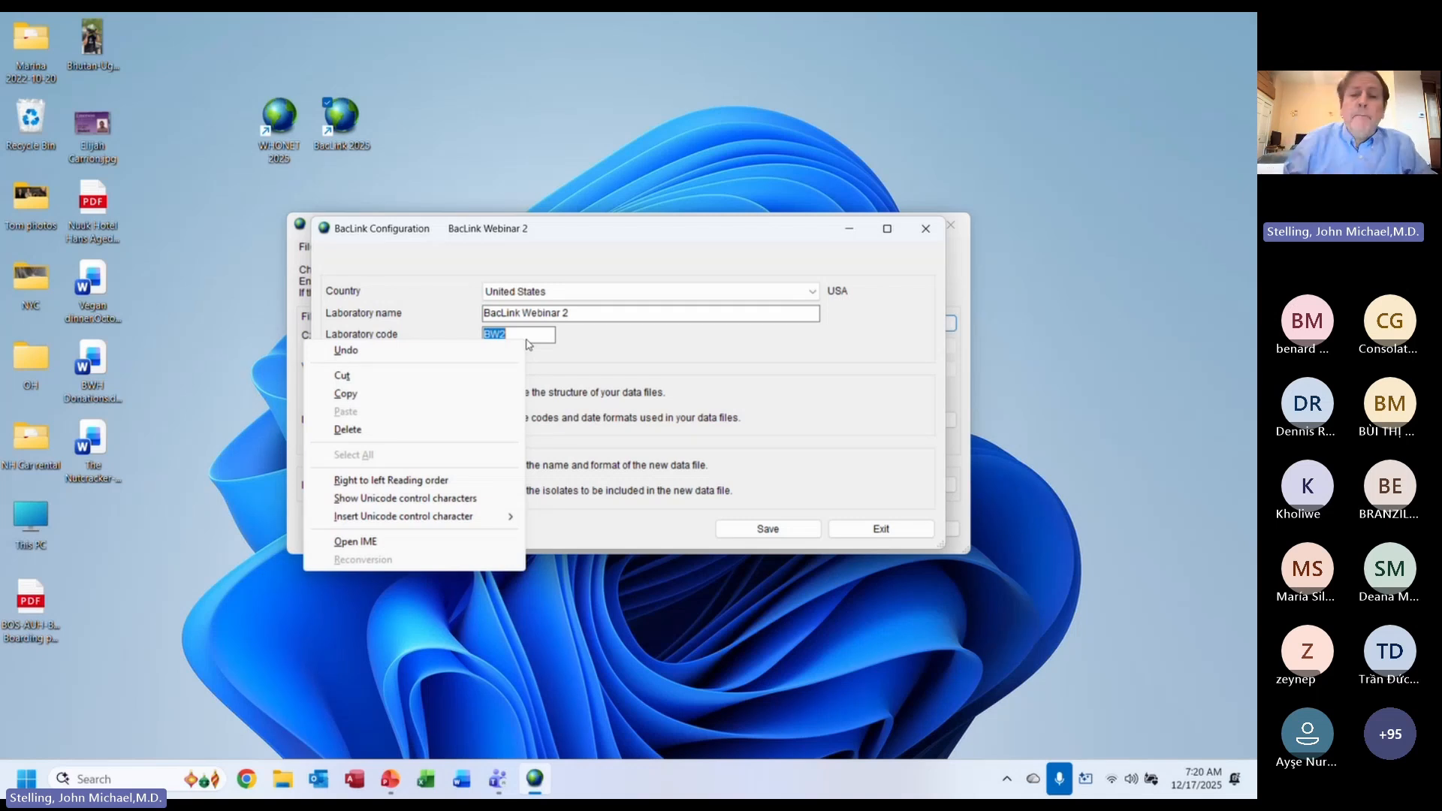
{"action": "left_click", "coordinate": [685, 365]}
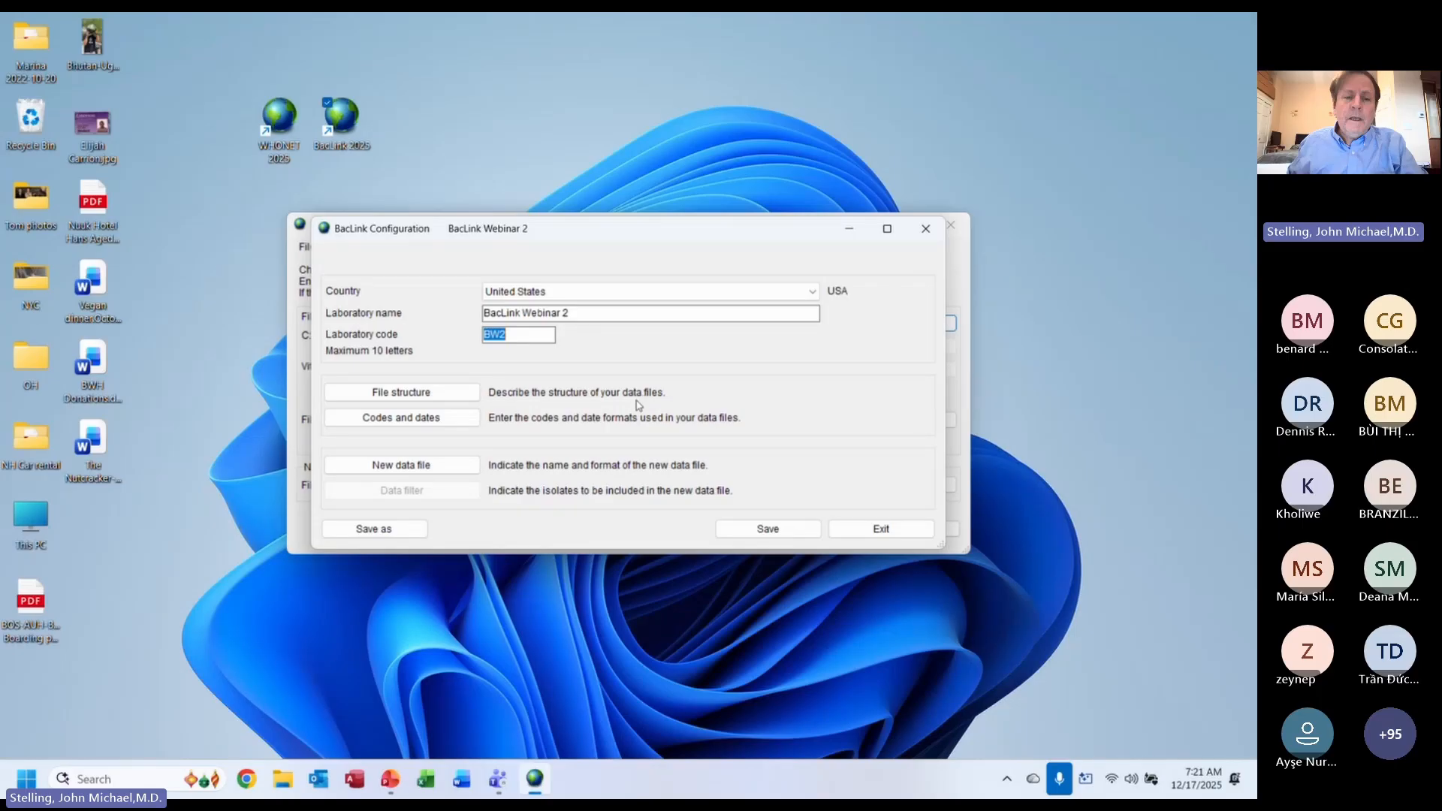
- Open the file structure settings and examine the general and instrument formats, from Text (Fixed columns) to Vitek (Vitek 2, Vitek Compact)
{"action": "left_click", "coordinate": [449, 401]}
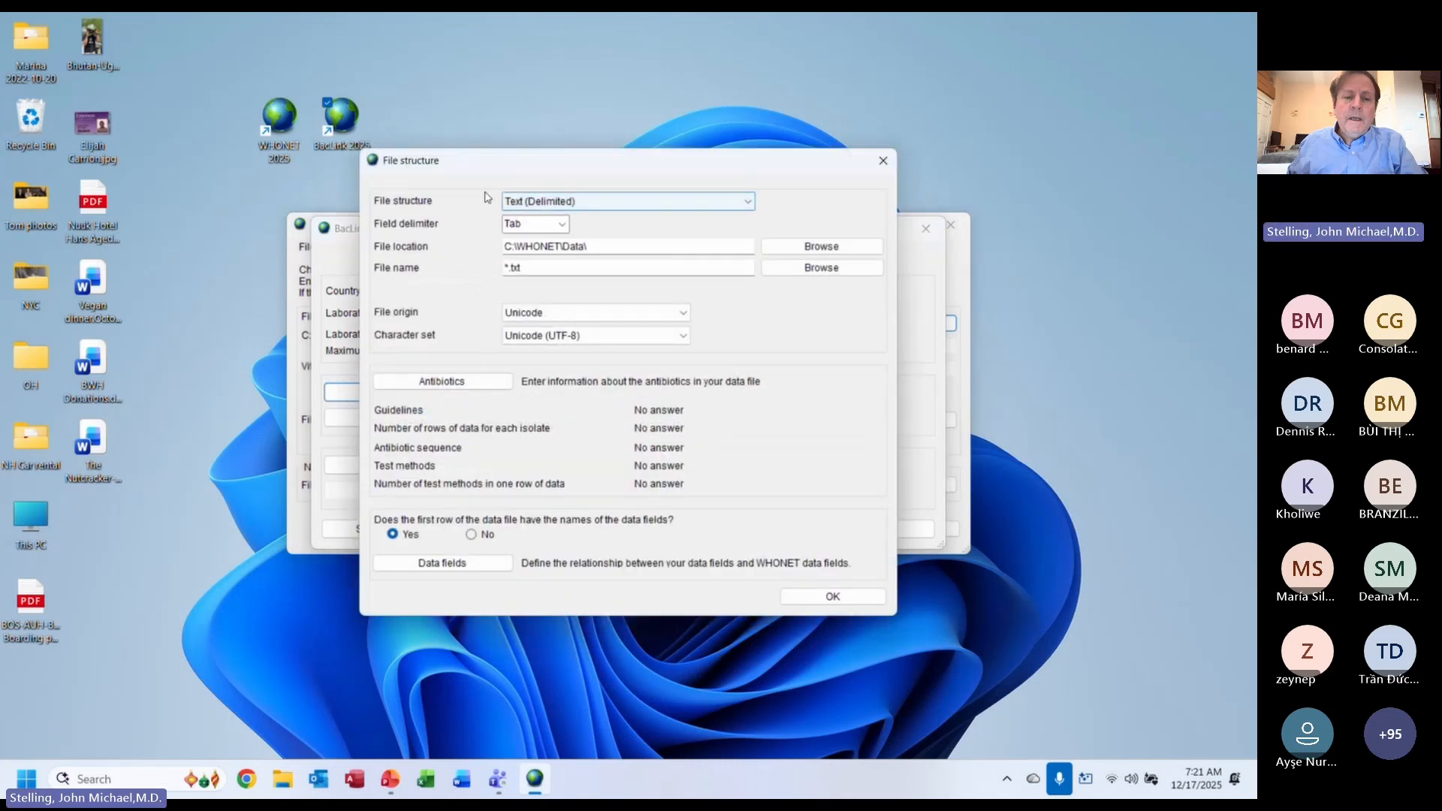
{"action": "left_click", "coordinate": [572, 202]}
{"action": "scroll", "coordinate": [617, 219], "scroll_direction": "up", "scroll_amount": 1}
{"action": "key", "text": "Down"}
{"action": "key", "text": "Down"}
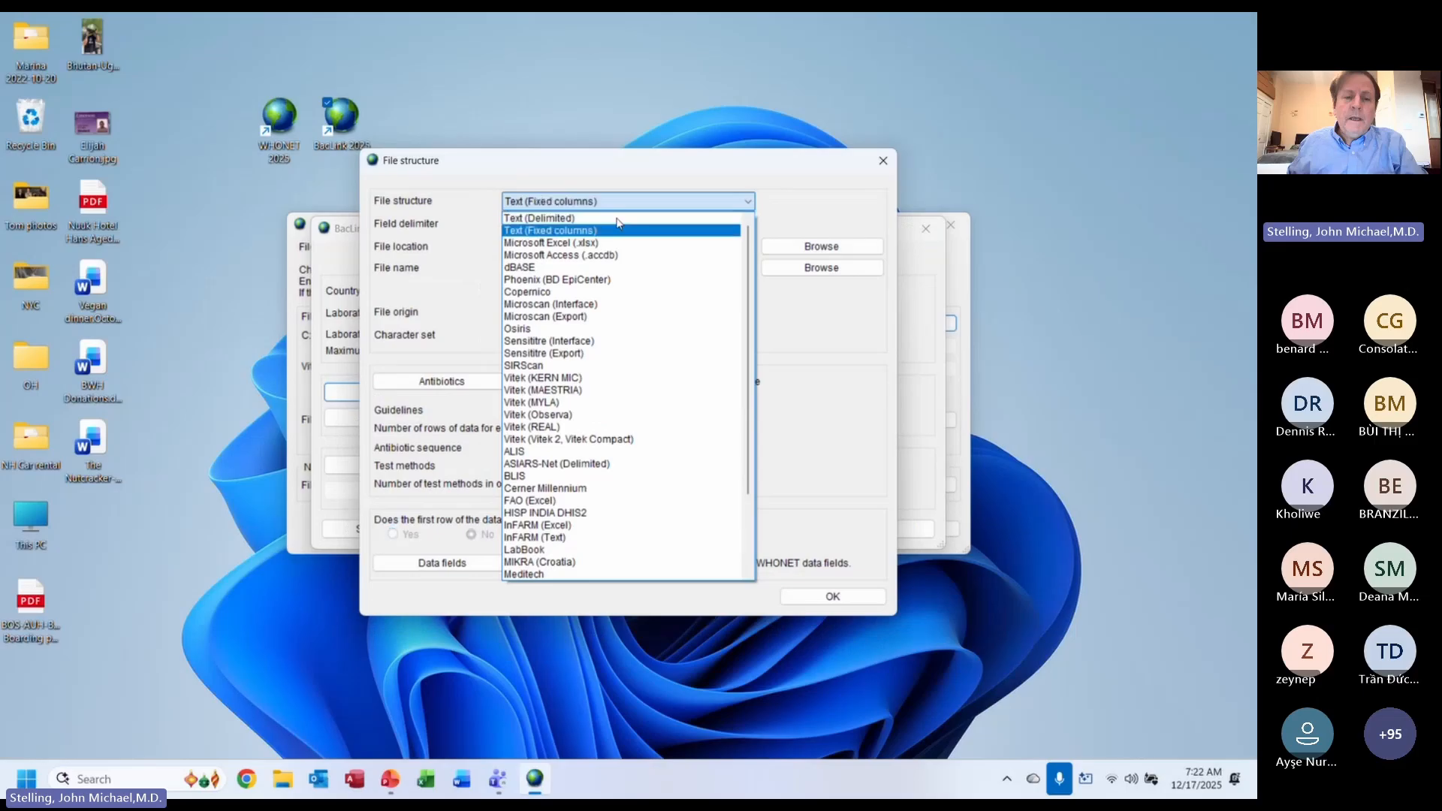
{"action": "key", "text": "Down"}
{"action": "key", "text": "Down"}
{"action": "key", "text": "Down"}
{"action": "key", "text": "Down"}
{"action": "key", "text": "Down"}
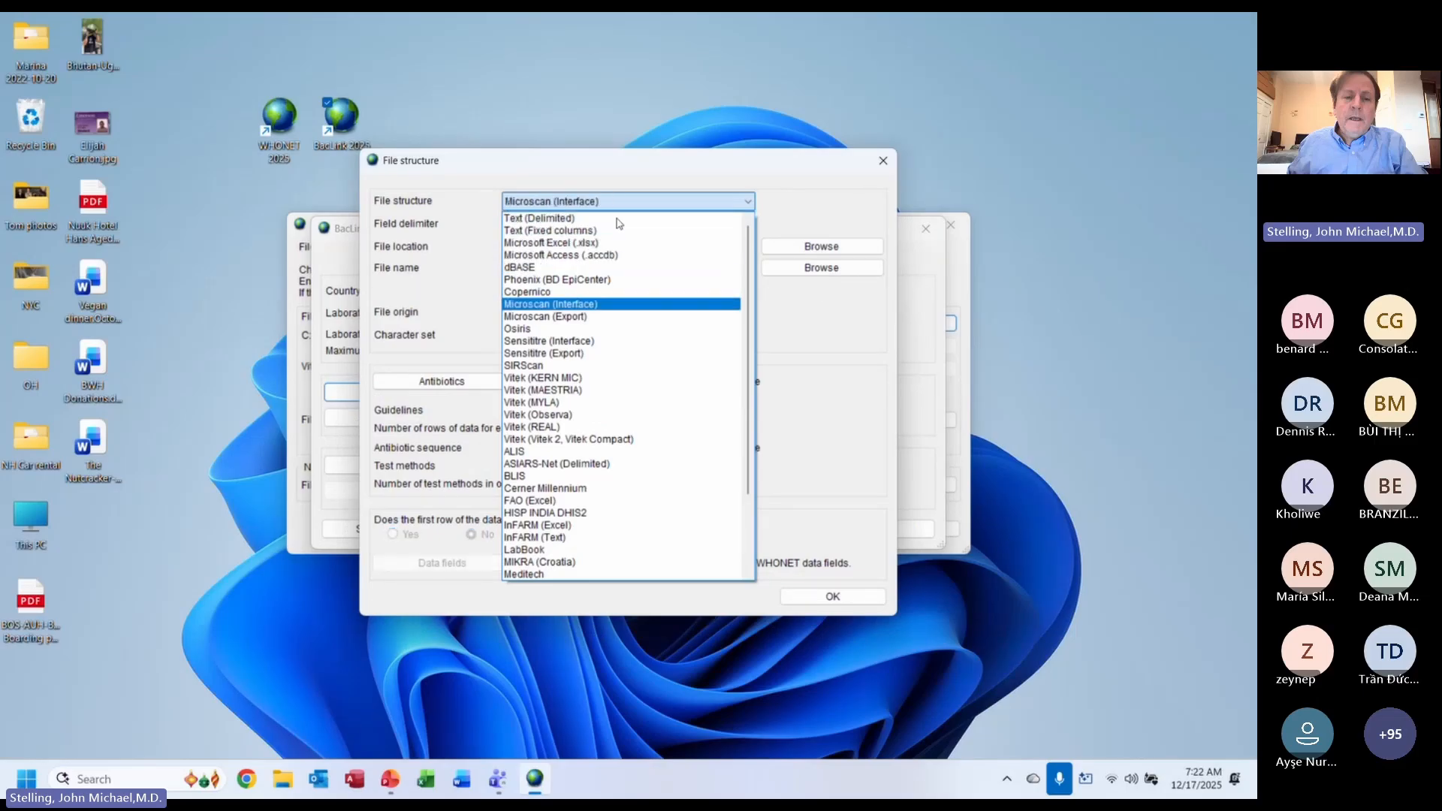
{"action": "key", "text": "Down"}
{"action": "key", "text": "Down"}
{"action": "key", "text": "Down"}
{"action": "key", "text": "Up"}
{"action": "key", "text": "Up"}
{"action": "key", "text": "Up"}
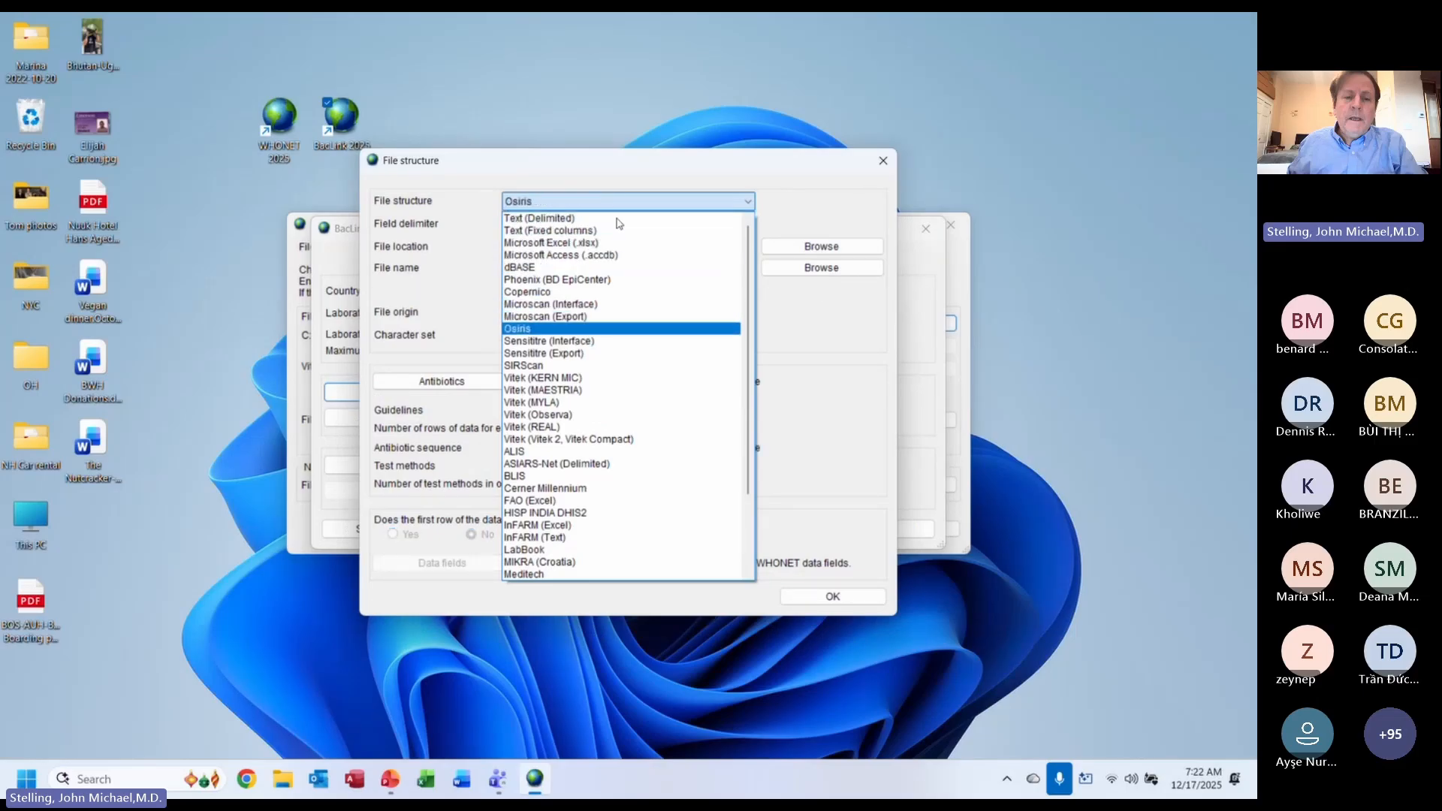
{"action": "key", "text": "Down"}
{"action": "key", "text": "Down"}
{"action": "key", "text": "Down"}
{"action": "key", "text": "Down"}
{"action": "key", "text": "Down"}
{"action": "key", "text": "Down"}
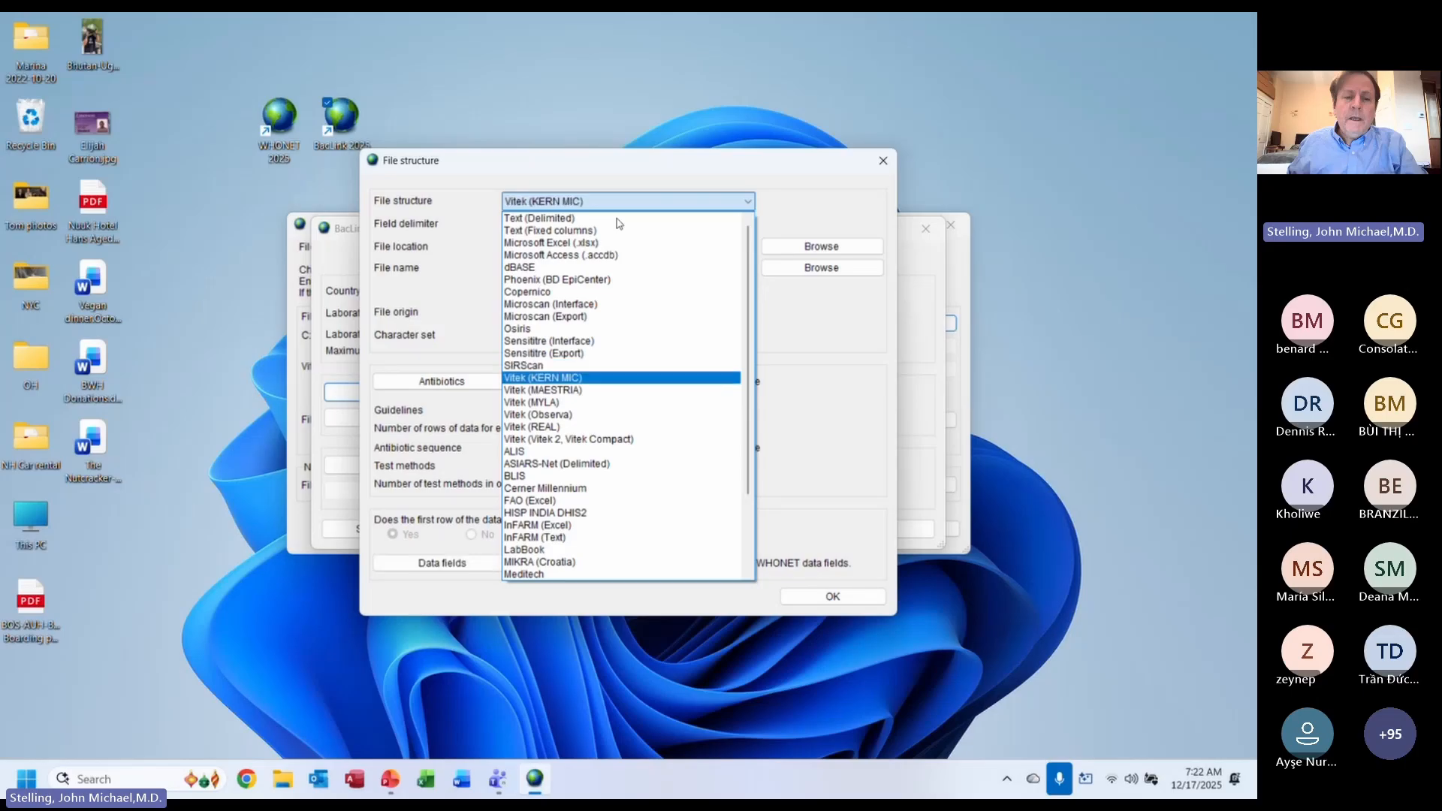
{"action": "key", "text": "Down"}
{"action": "key", "text": "Down"}
{"action": "key", "text": "Down"}
{"action": "key", "text": "Down"}
{"action": "key", "text": "Down"}
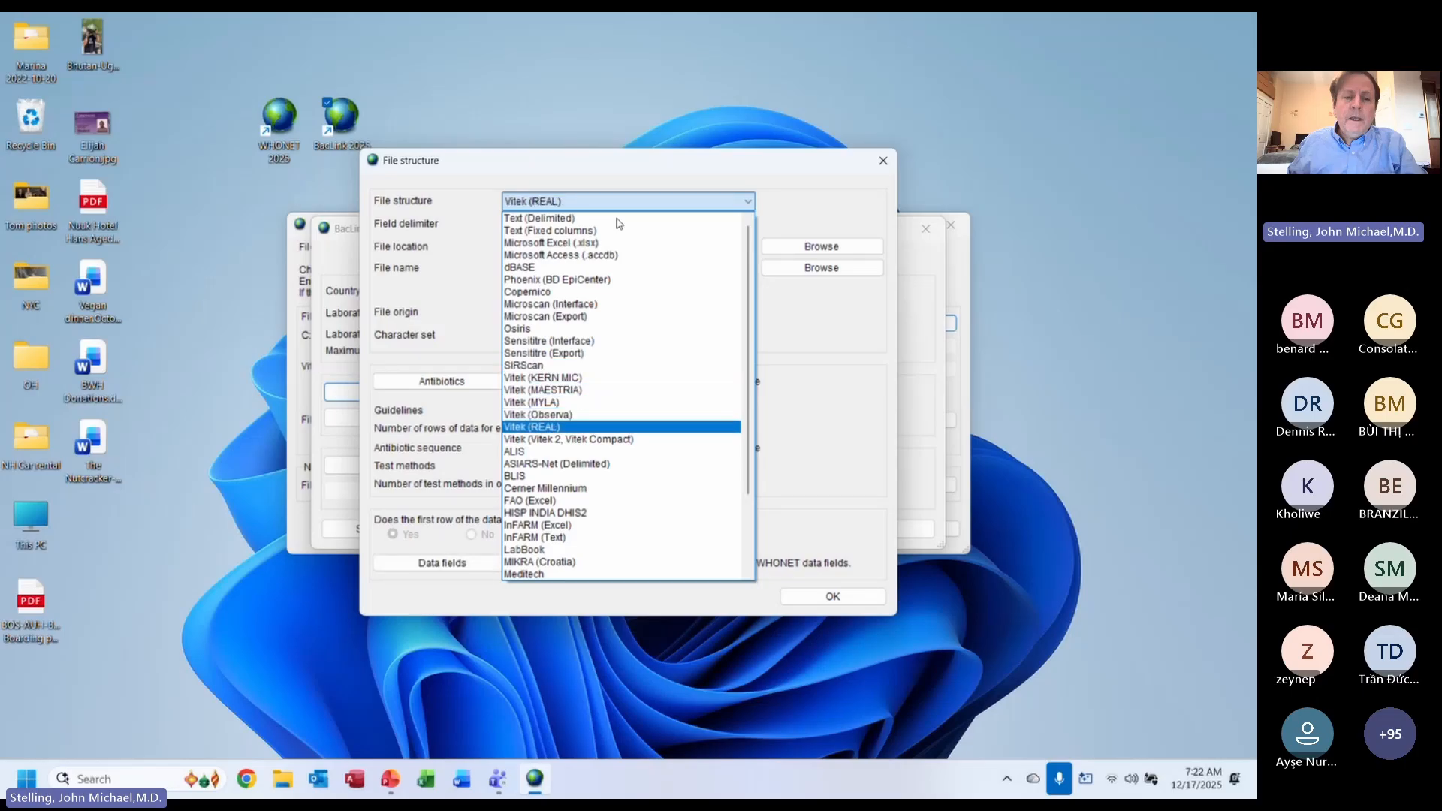
{"action": "key", "text": "Up"}
{"action": "key", "text": "Up"}
{"action": "key", "text": "Up"}
{"action": "key", "text": "Up"}
{"action": "key", "text": "Up"}
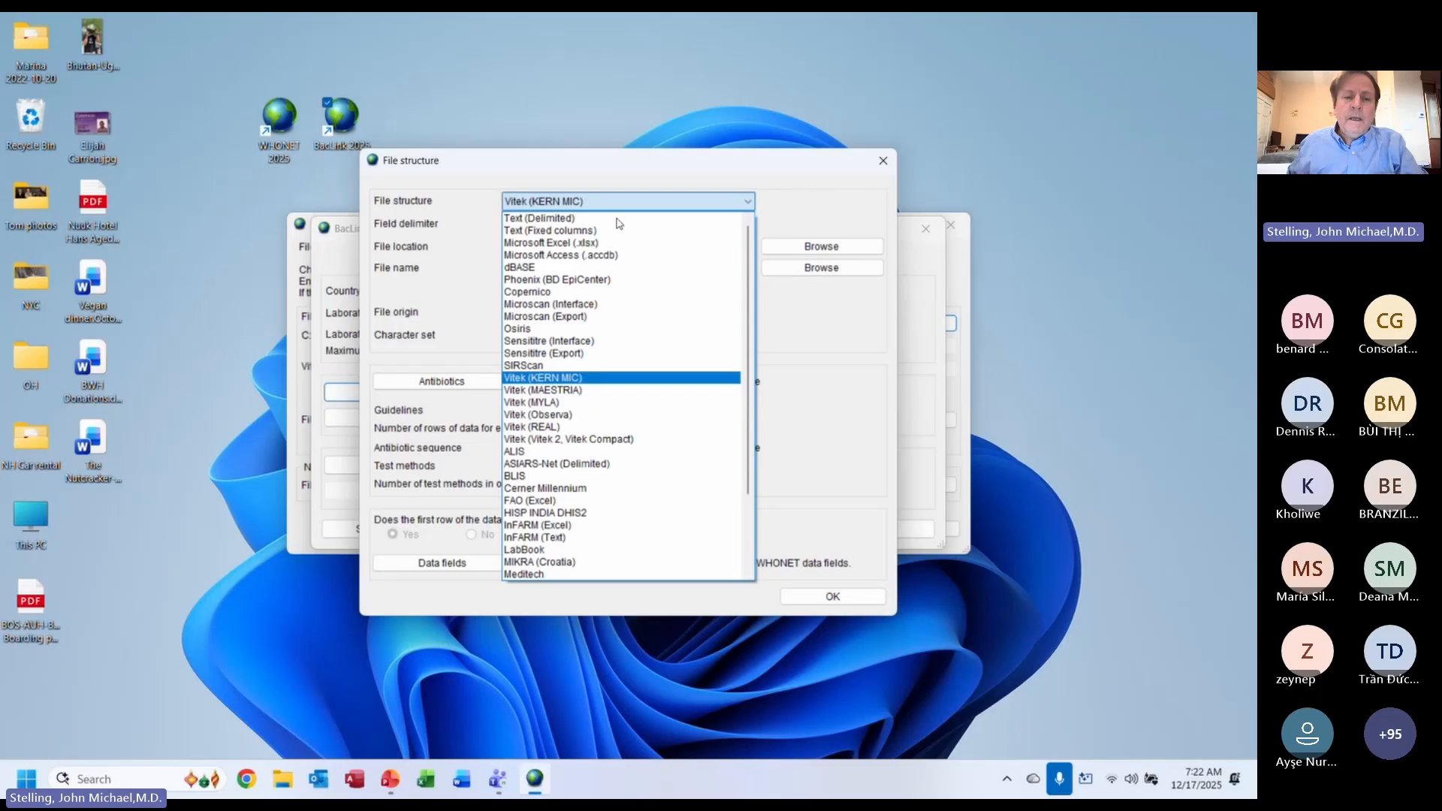
{"action": "key", "text": "Down"}
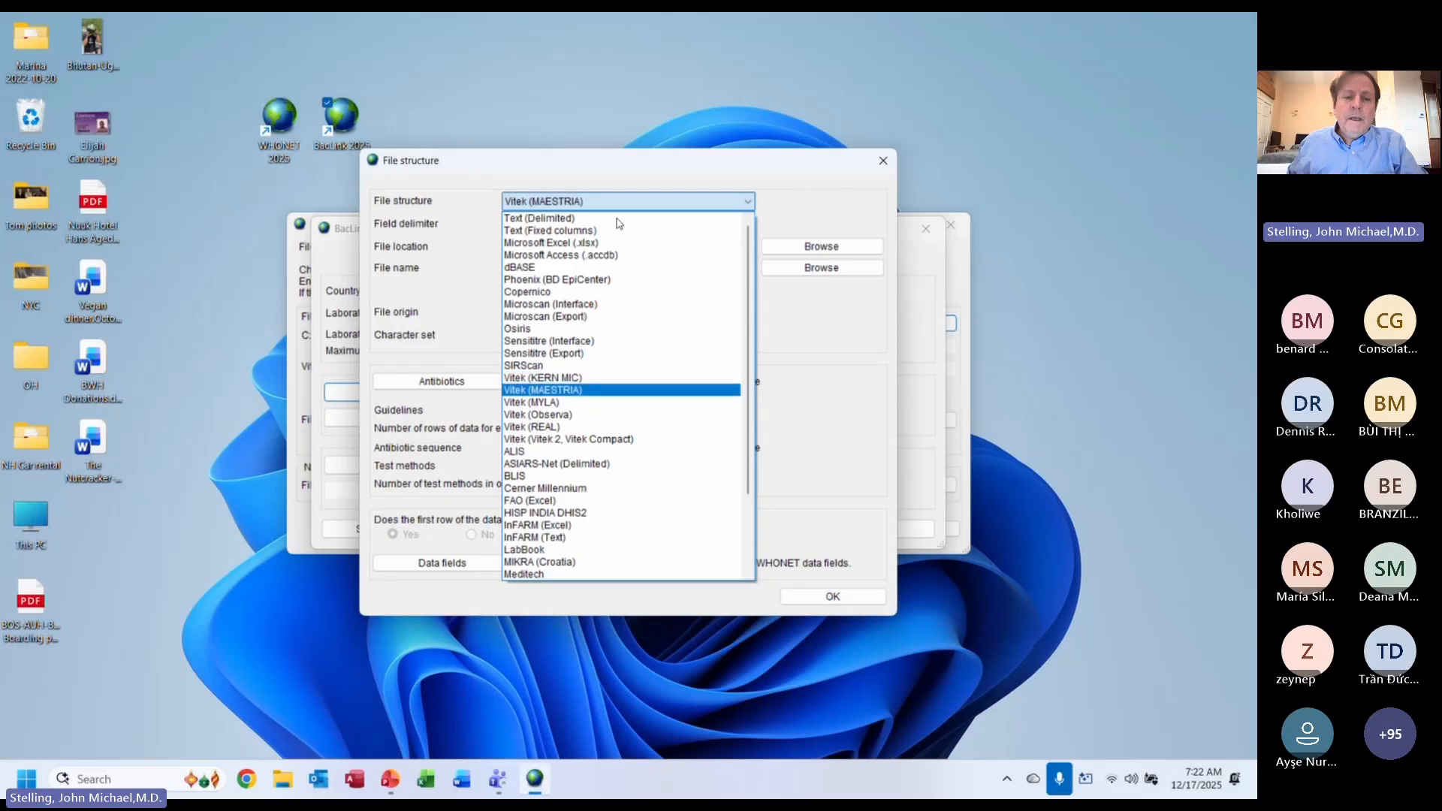
{"action": "key", "text": "Down"}
{"action": "key", "text": "Down"}
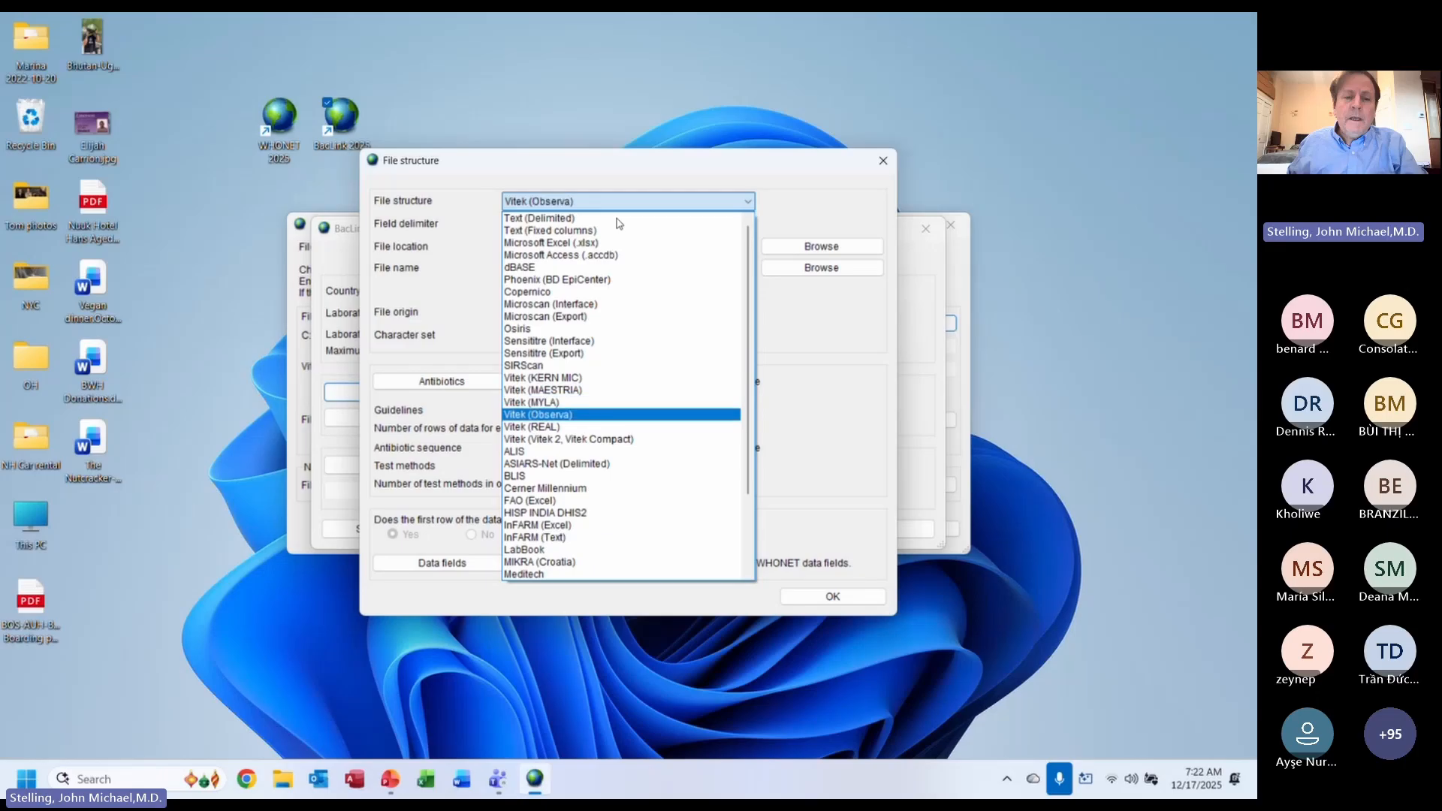
{"action": "key", "text": "Down"}
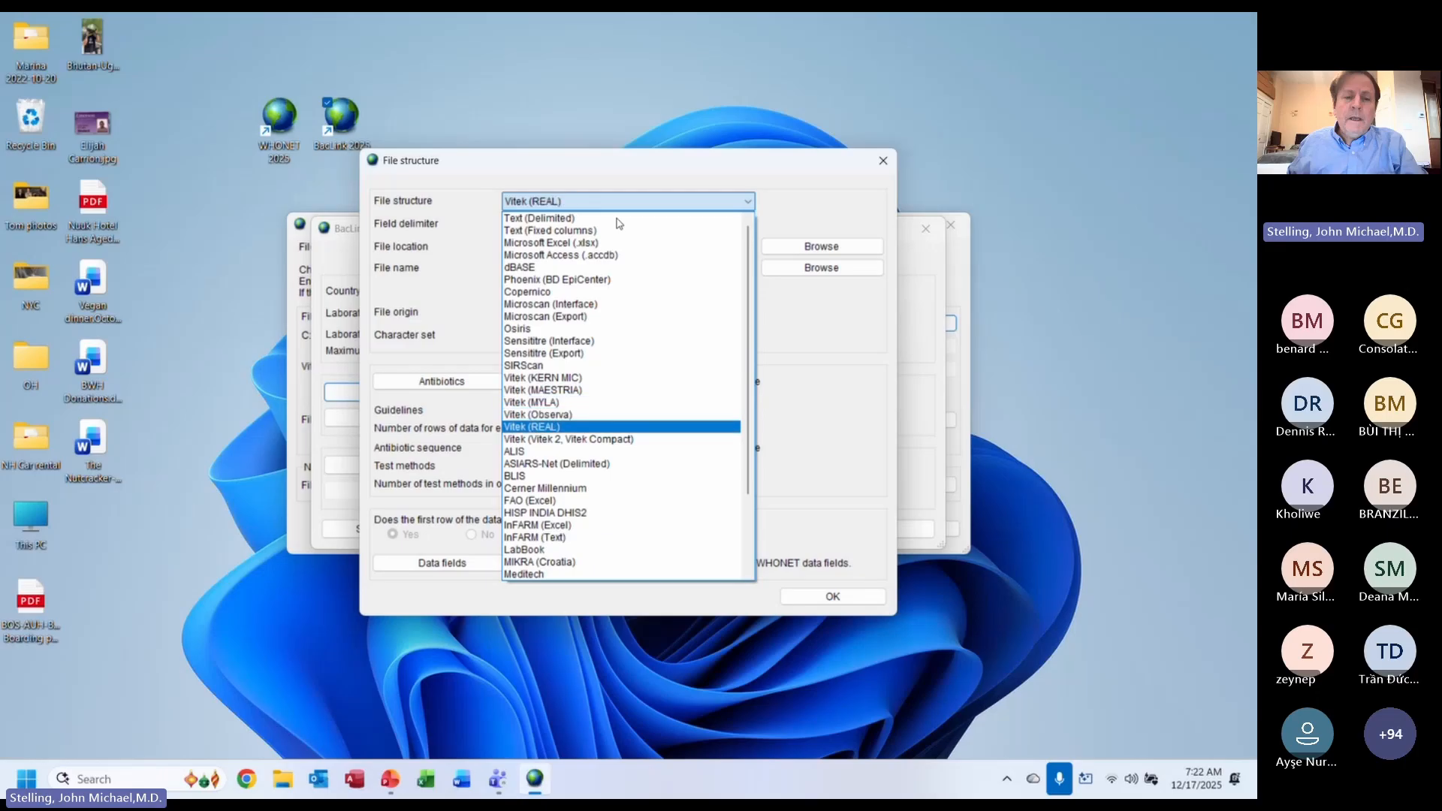
{"action": "key", "text": "Down"}
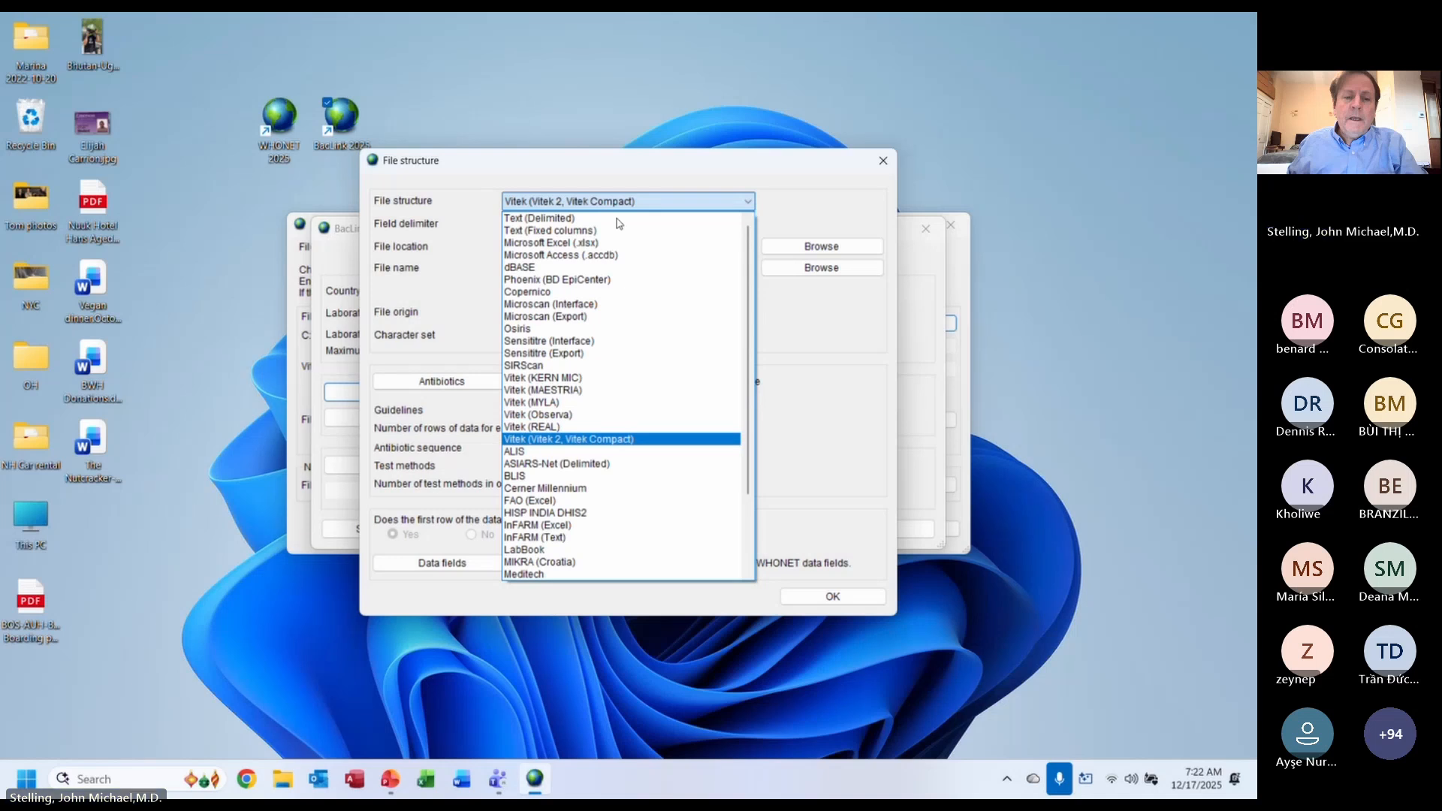
- Examine the laboratory information system and surveillance formats among the file structures, from ALIS to SILAB (Text)
{"action": "key", "text": "Down"}
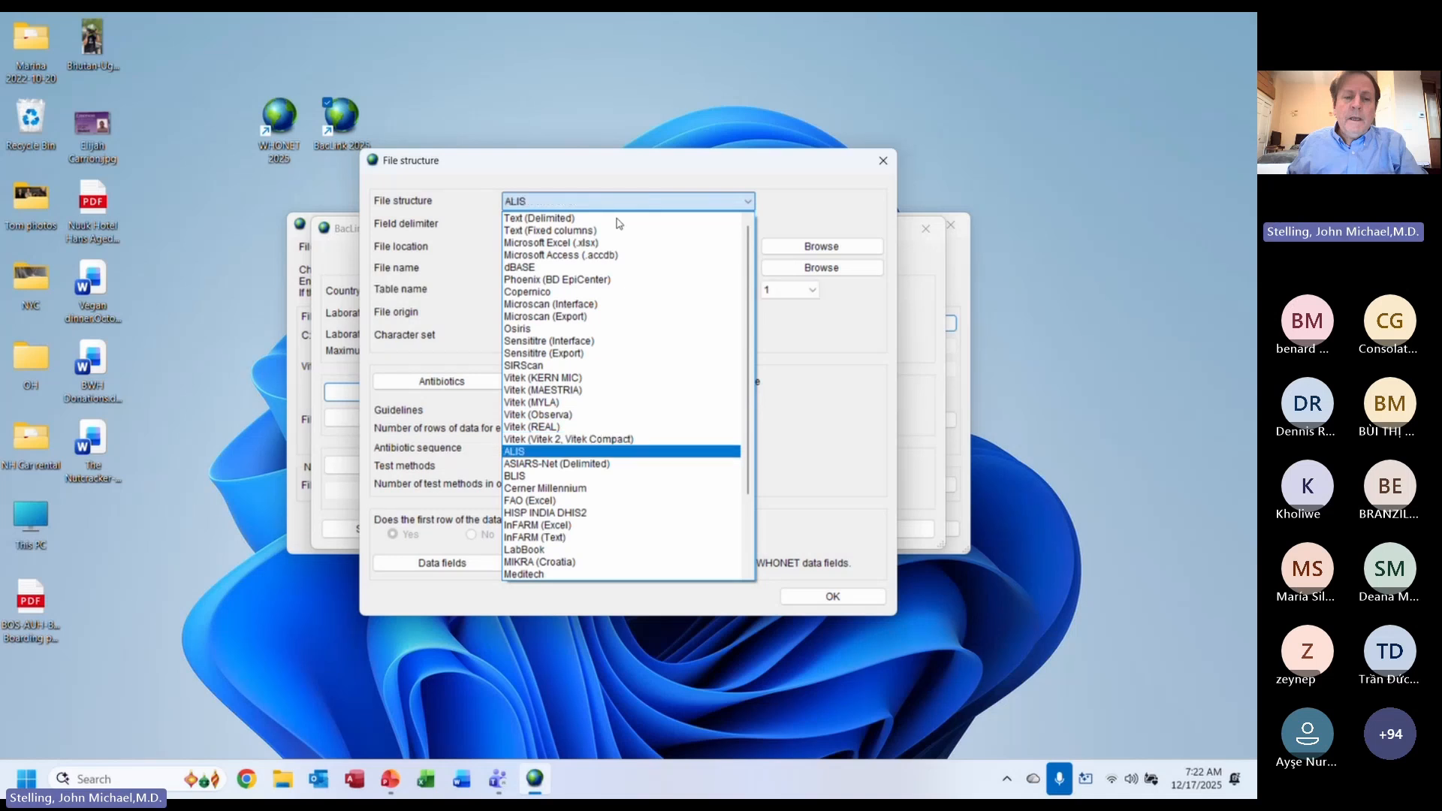
{"action": "key", "text": "Down"}
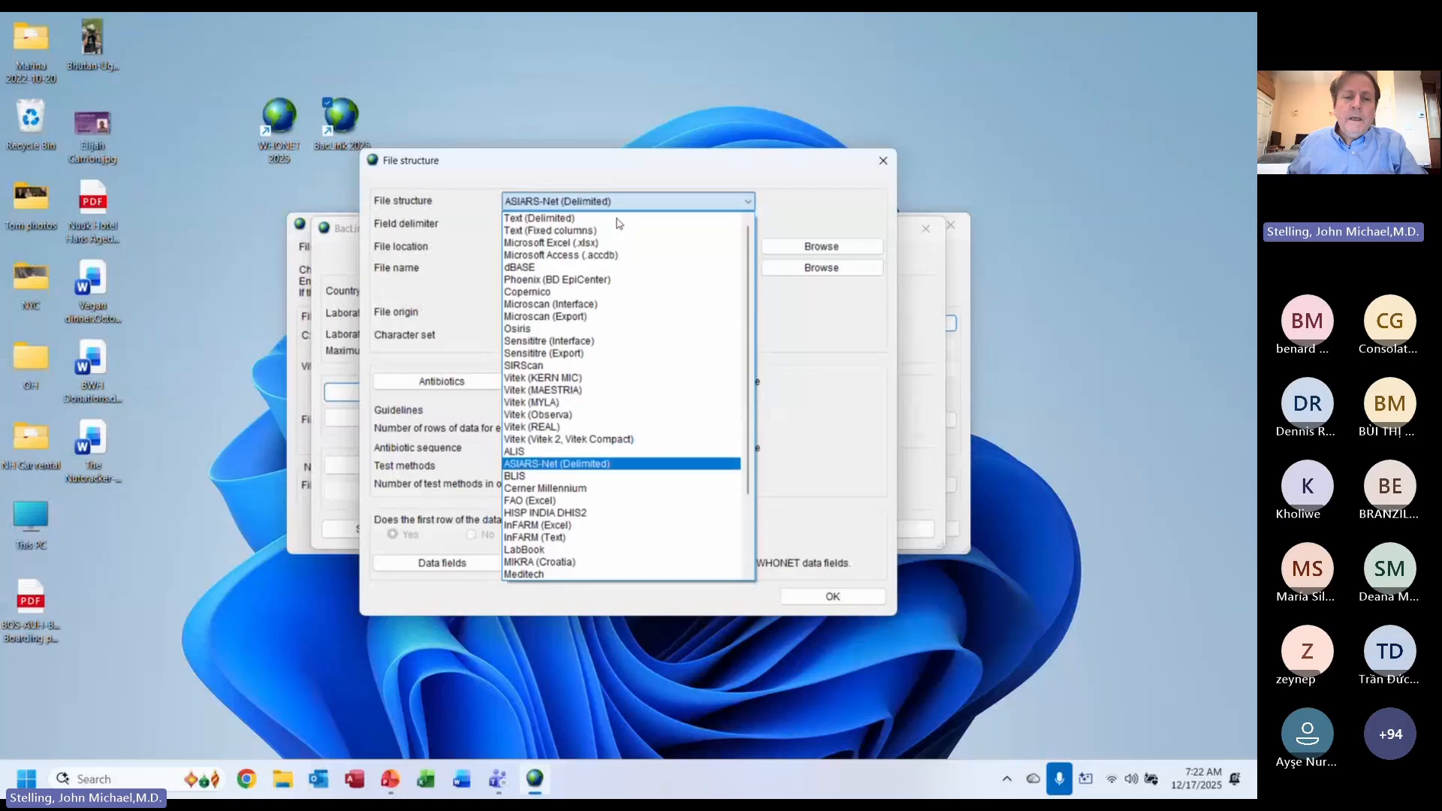
{"action": "key", "text": "Down"}
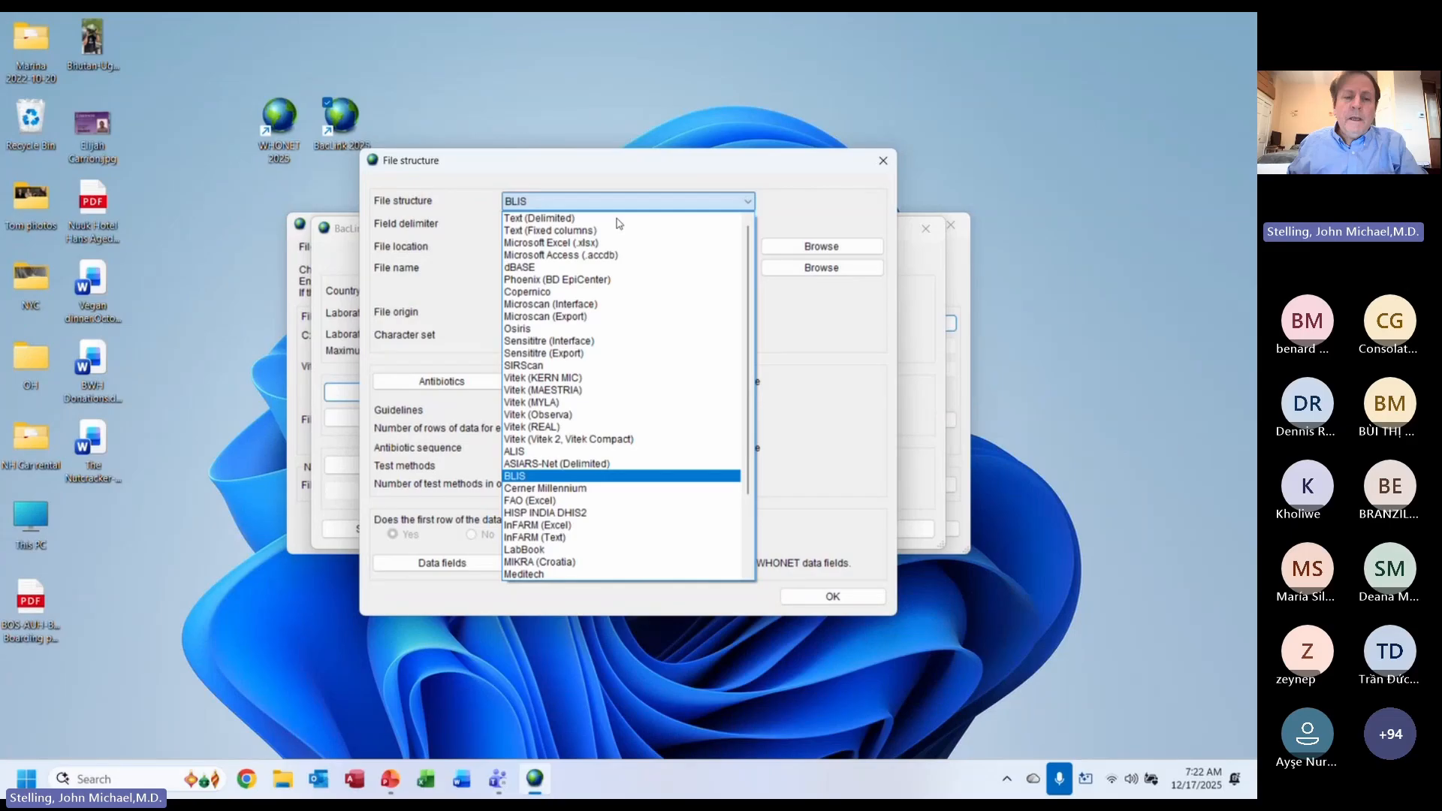
{"action": "key", "text": "Down"}
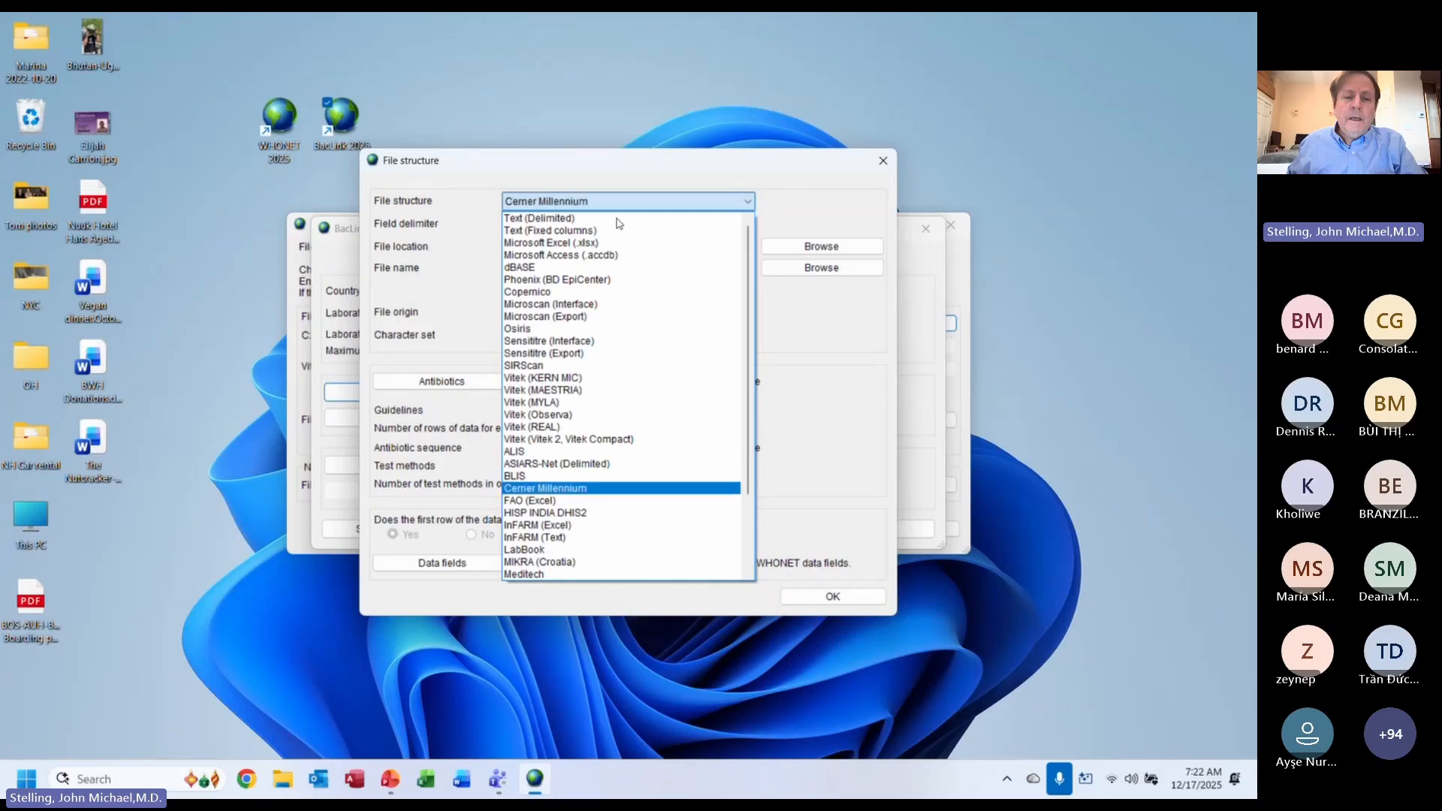
{"action": "key", "text": "Down"}
{"action": "key", "text": "Down"}
{"action": "key", "text": "Down"}
{"action": "key", "text": "Down"}
{"action": "key", "text": "Down"}
{"action": "key", "text": "Down"}
{"action": "key", "text": "Down"}
{"action": "key", "text": "Down"}
{"action": "key", "text": "Down"}
{"action": "key", "text": "Down"}
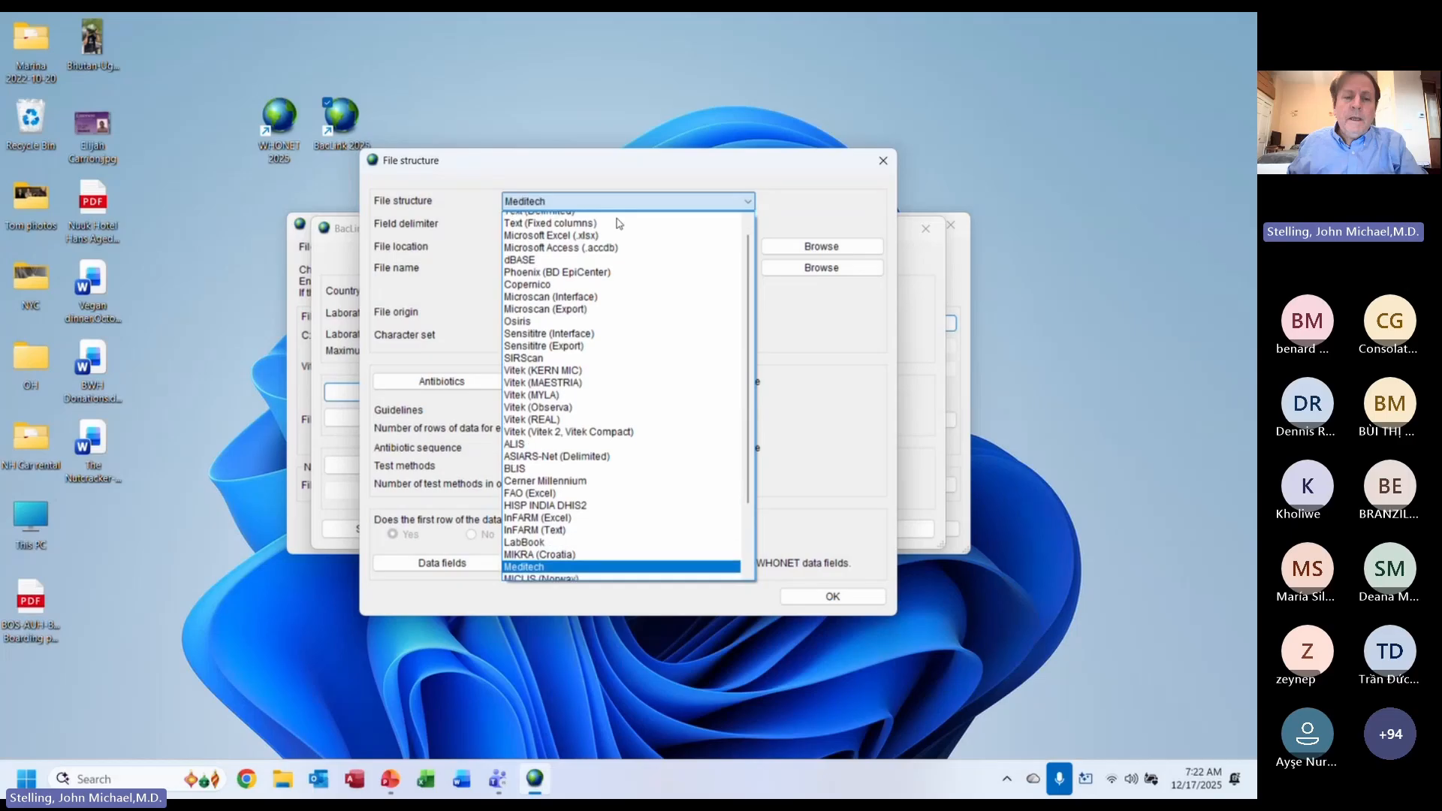
{"action": "key", "text": "Down"}
{"action": "key", "text": "Down"}
{"action": "key", "text": "Down"}
{"action": "key", "text": "Down"}
{"action": "key", "text": "Down"}
{"action": "key", "text": "Up"}
{"action": "key", "text": "Up"}
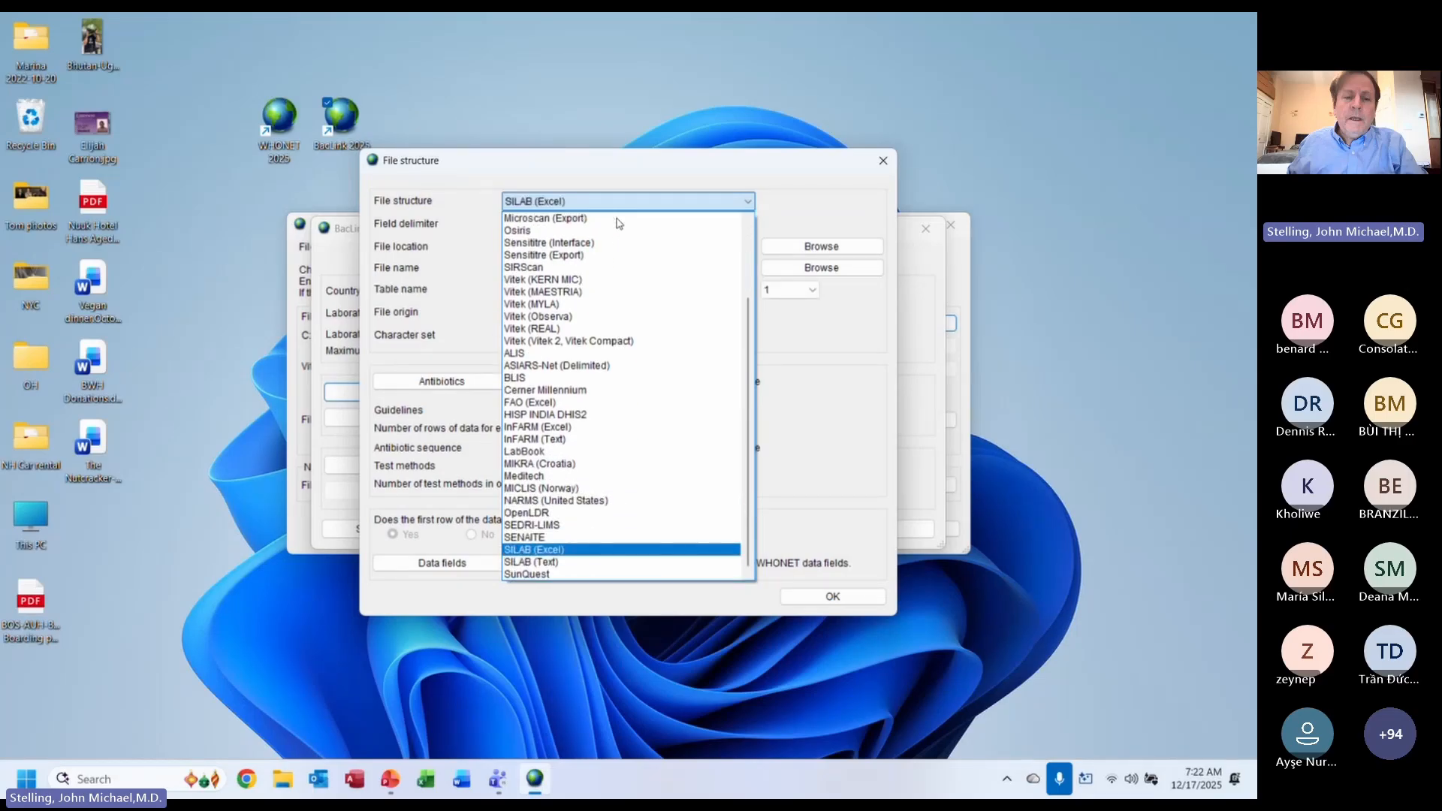
{"action": "key", "text": "Down"}
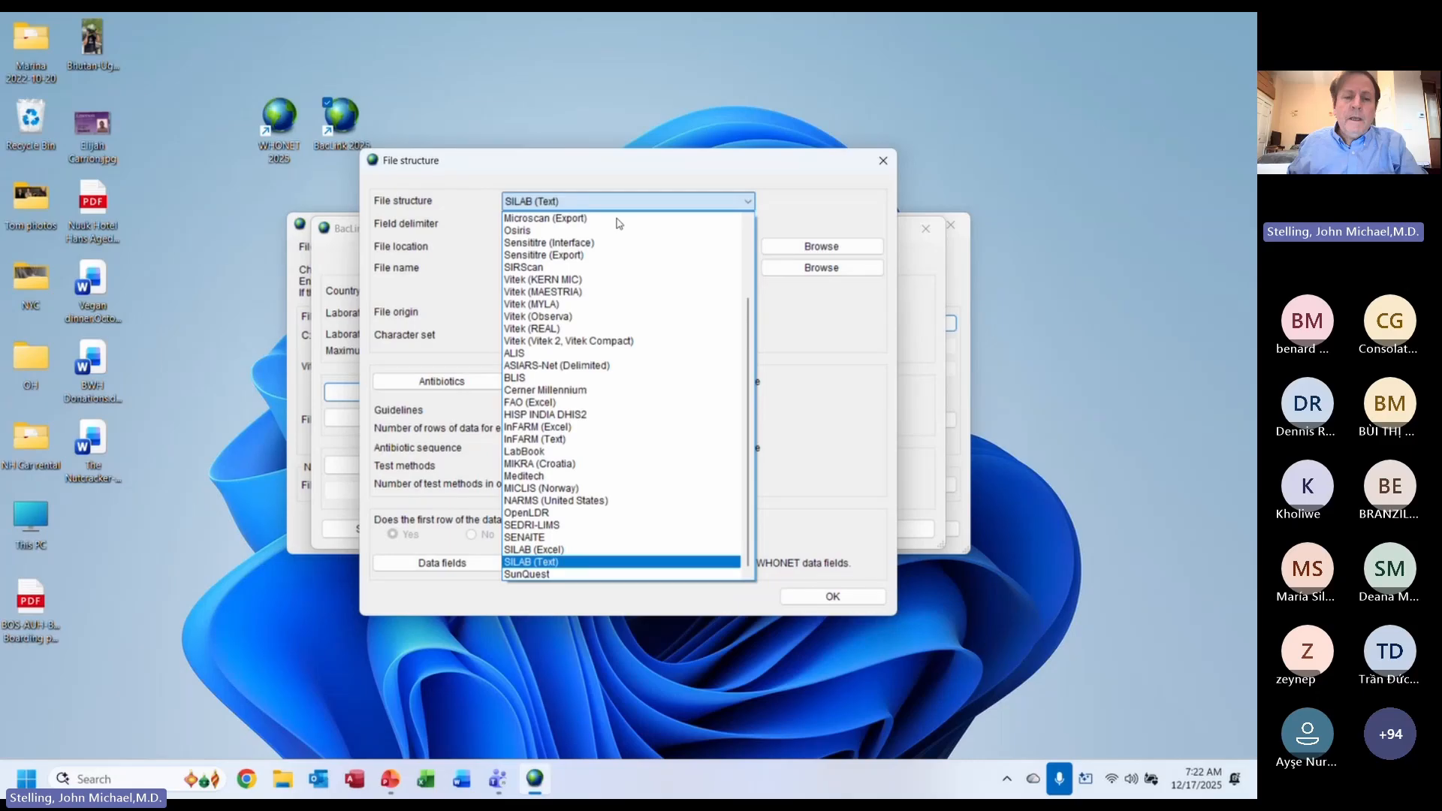
- Set the file structure back to Text (Delimited)
{"action": "key", "text": "Up"}
{"action": "key", "text": "Up"}
{"action": "key", "text": "Up"}
{"action": "key", "text": "Up"}
{"action": "key", "text": "Up"}
{"action": "key", "text": "Up"}
{"action": "key", "text": "Up"}
{"action": "key", "text": "Up"}
{"action": "key", "text": "Up"}
{"action": "key", "text": "Up"}
{"action": "key", "text": "Up"}
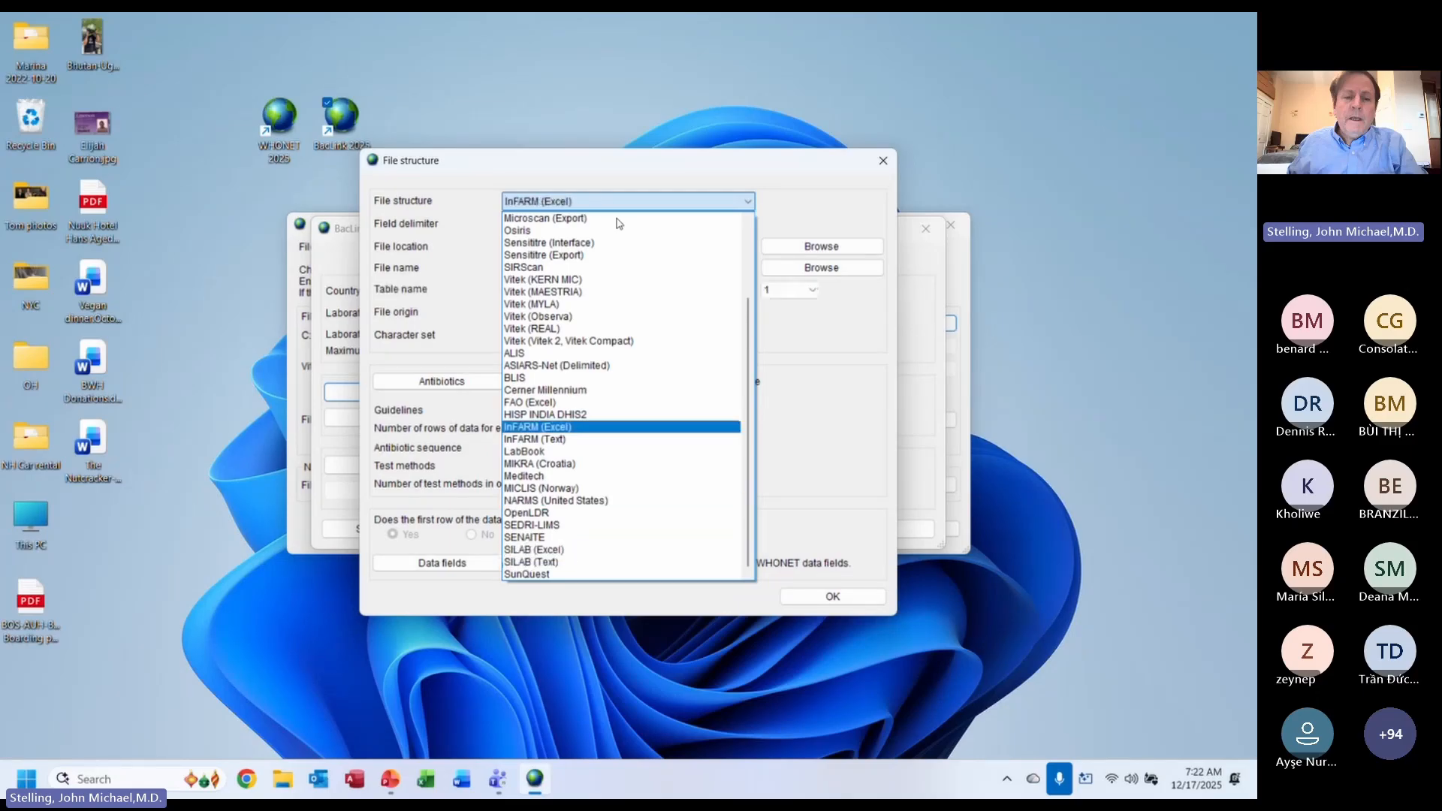
{"action": "key", "text": "Up"}
{"action": "key", "text": "Up"}
{"action": "key", "text": "Up"}
{"action": "key", "text": "Up"}
{"action": "key", "text": "Up"}
{"action": "key", "text": "Up"}
{"action": "key", "text": "Up"}
{"action": "key", "text": "Up"}
{"action": "key", "text": "Up"}
{"action": "key", "text": "Up"}
{"action": "key", "text": "Up"}
{"action": "key", "text": "Up"}
{"action": "key", "text": "Up"}
{"action": "key", "text": "Up"}
{"action": "key", "text": "Up"}
{"action": "key", "text": "Up"}
{"action": "key", "text": "Up"}
{"action": "key", "text": "Up"}
{"action": "key", "text": "Up"}
{"action": "key", "text": "Up"}
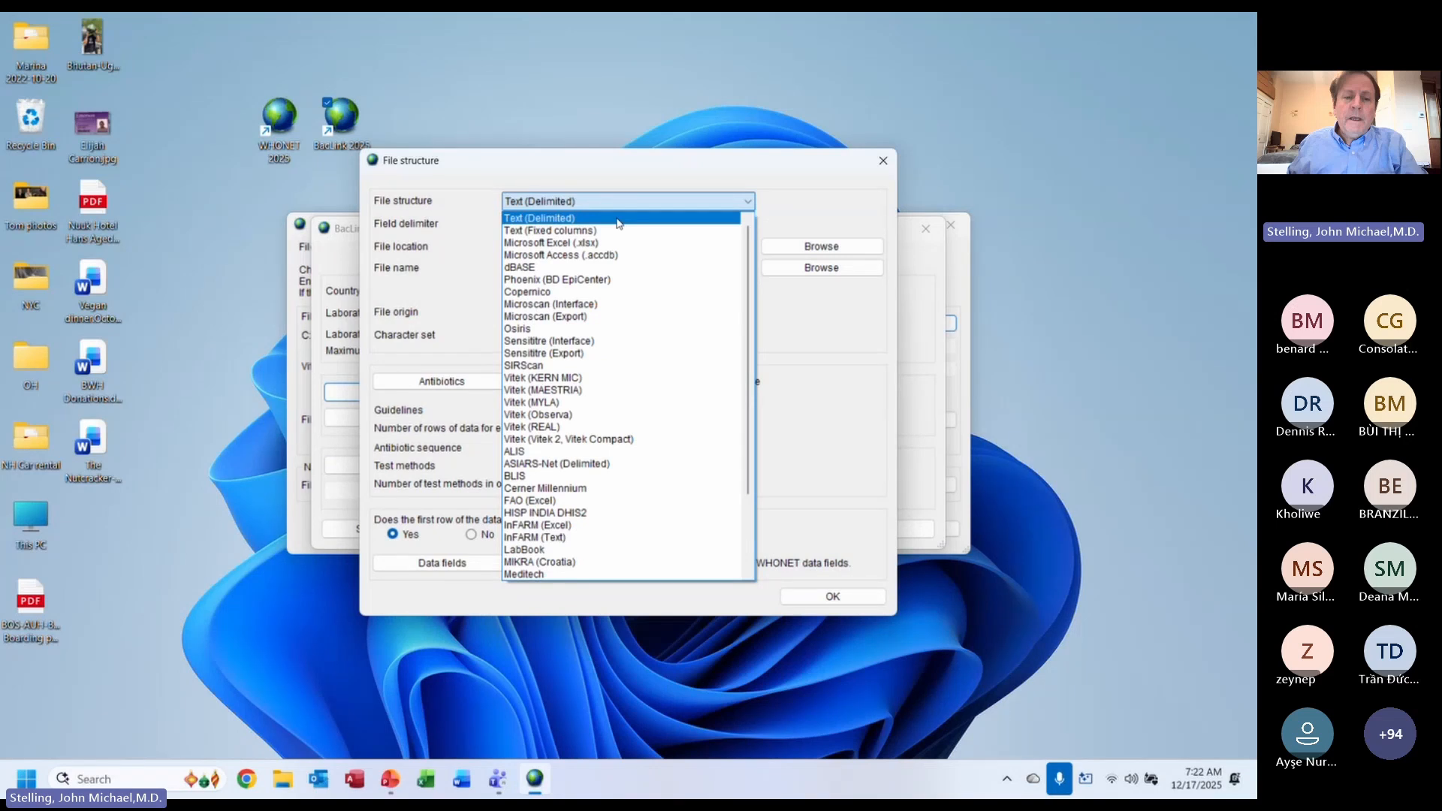
{"action": "left_click", "coordinate": [621, 220]}
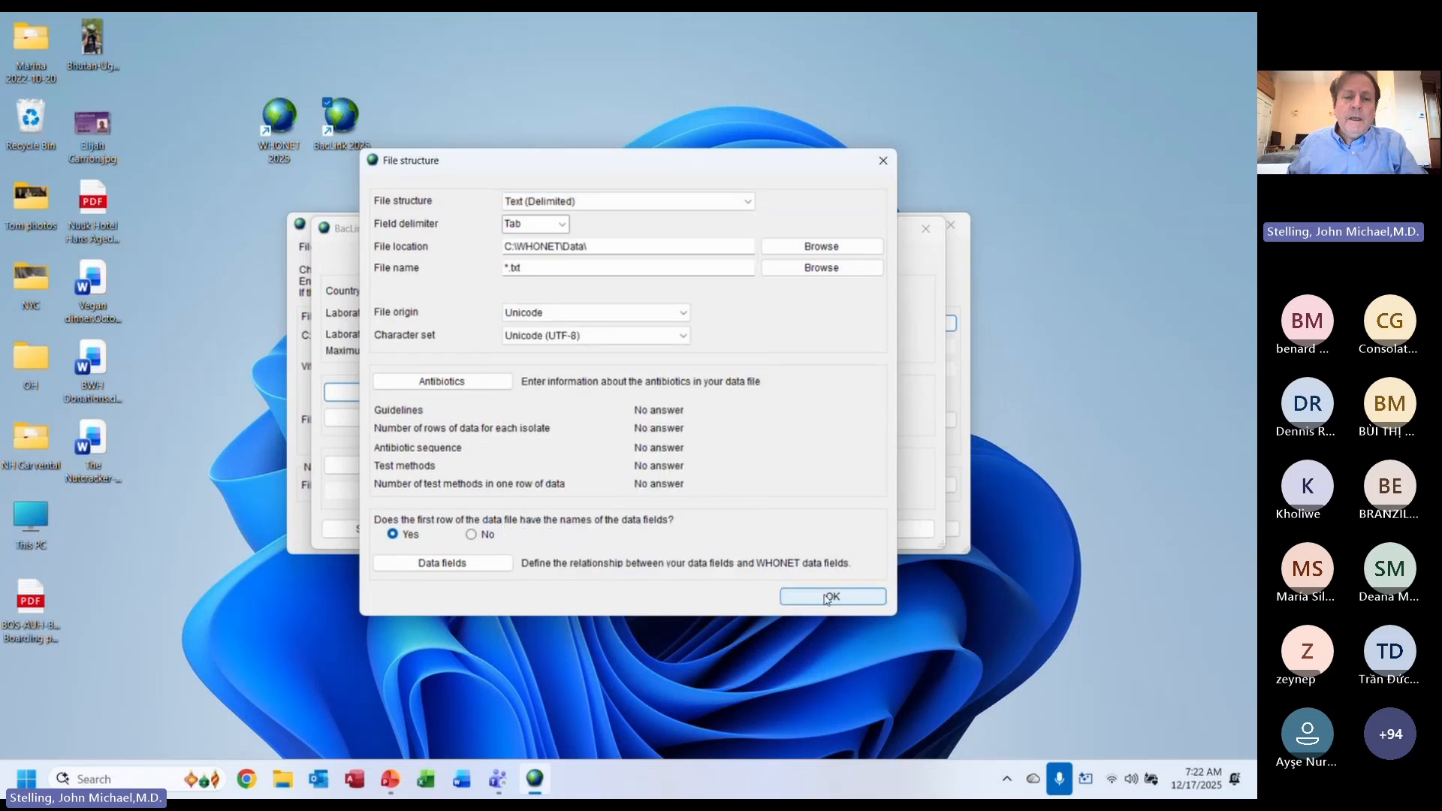
- Close the file structure settings, discard the unsaved laboratory configuration and exit BacLink
{"action": "left_click", "coordinate": [832, 597]}
{"action": "left_click", "coordinate": [868, 528]}
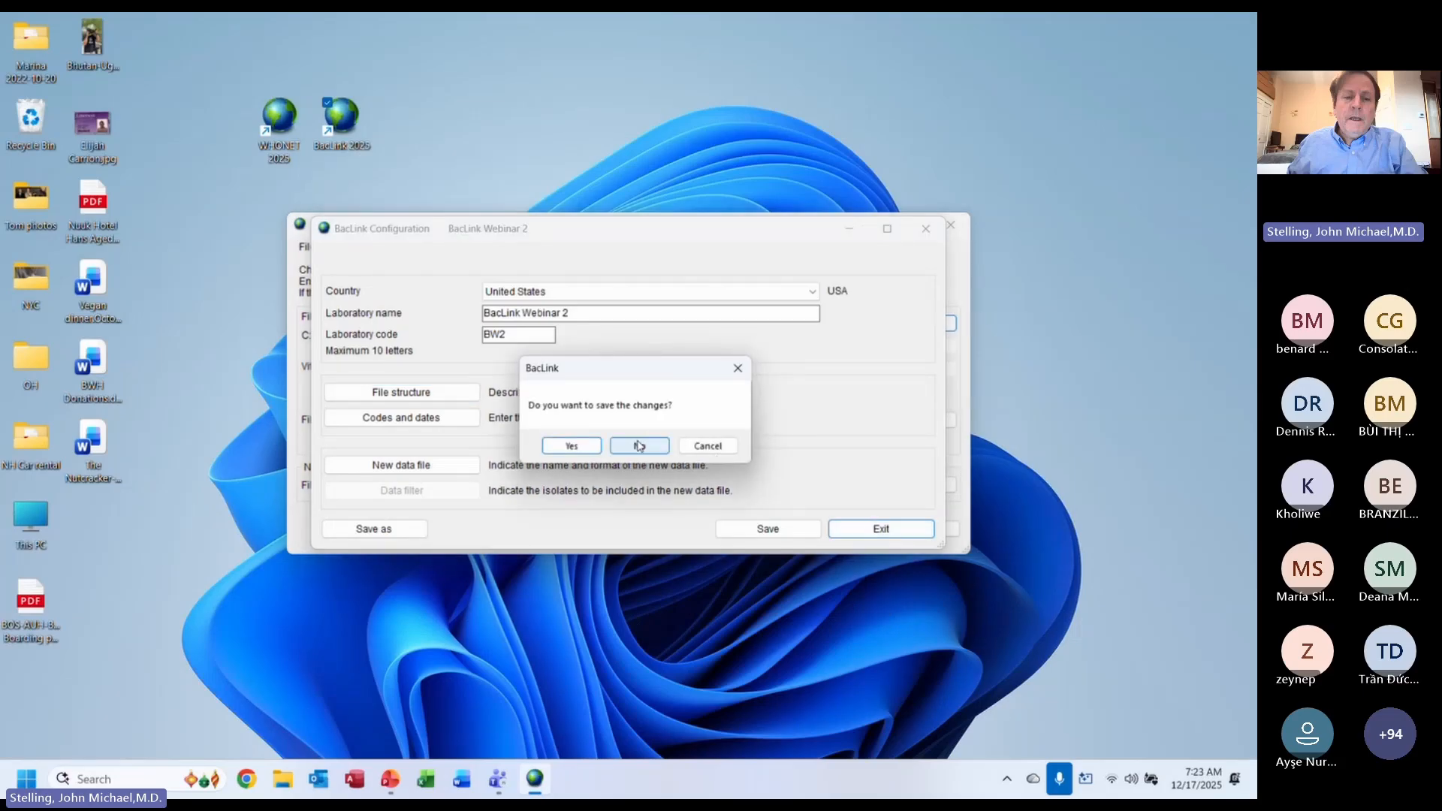
{"action": "left_click", "coordinate": [638, 446]}
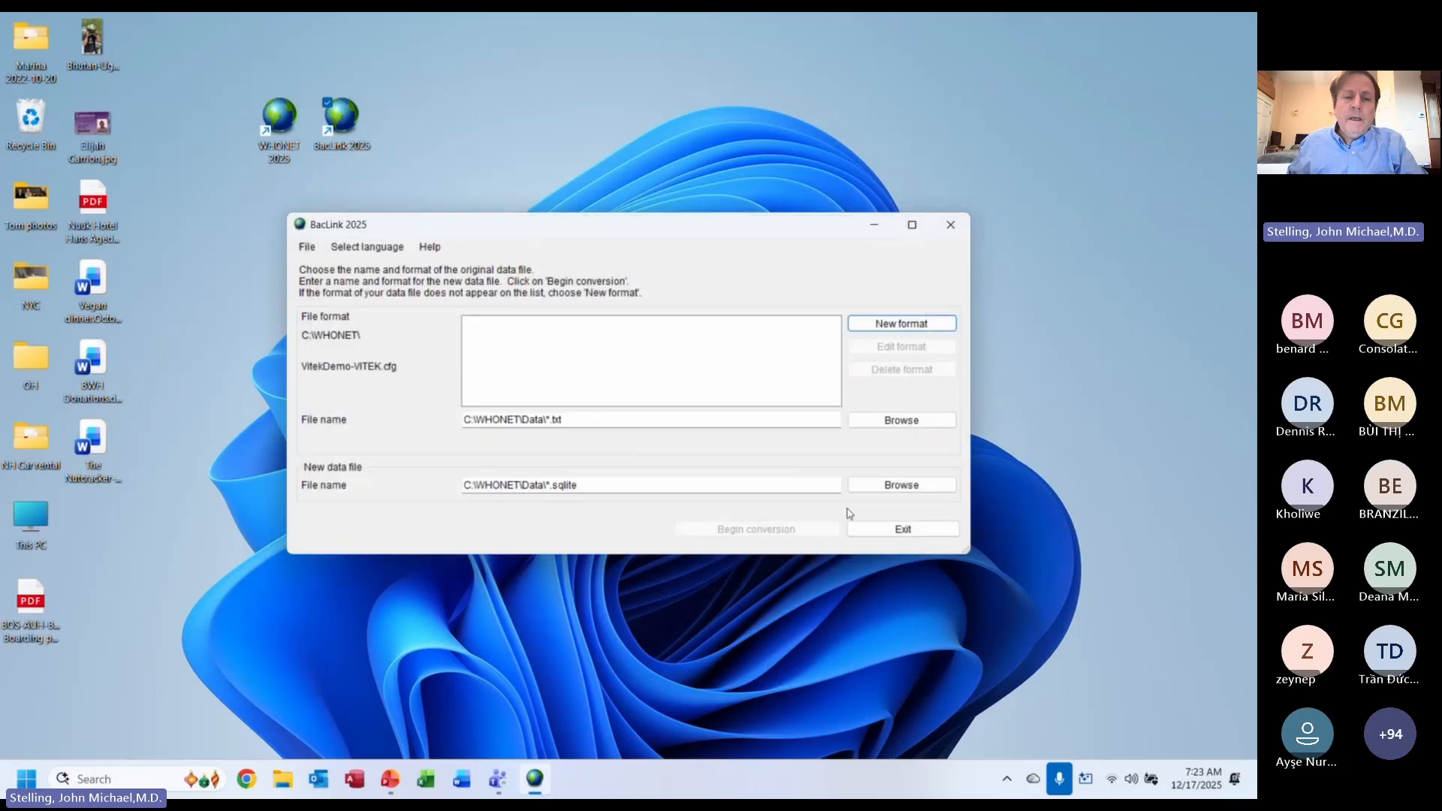
{"action": "left_click", "coordinate": [903, 530]}
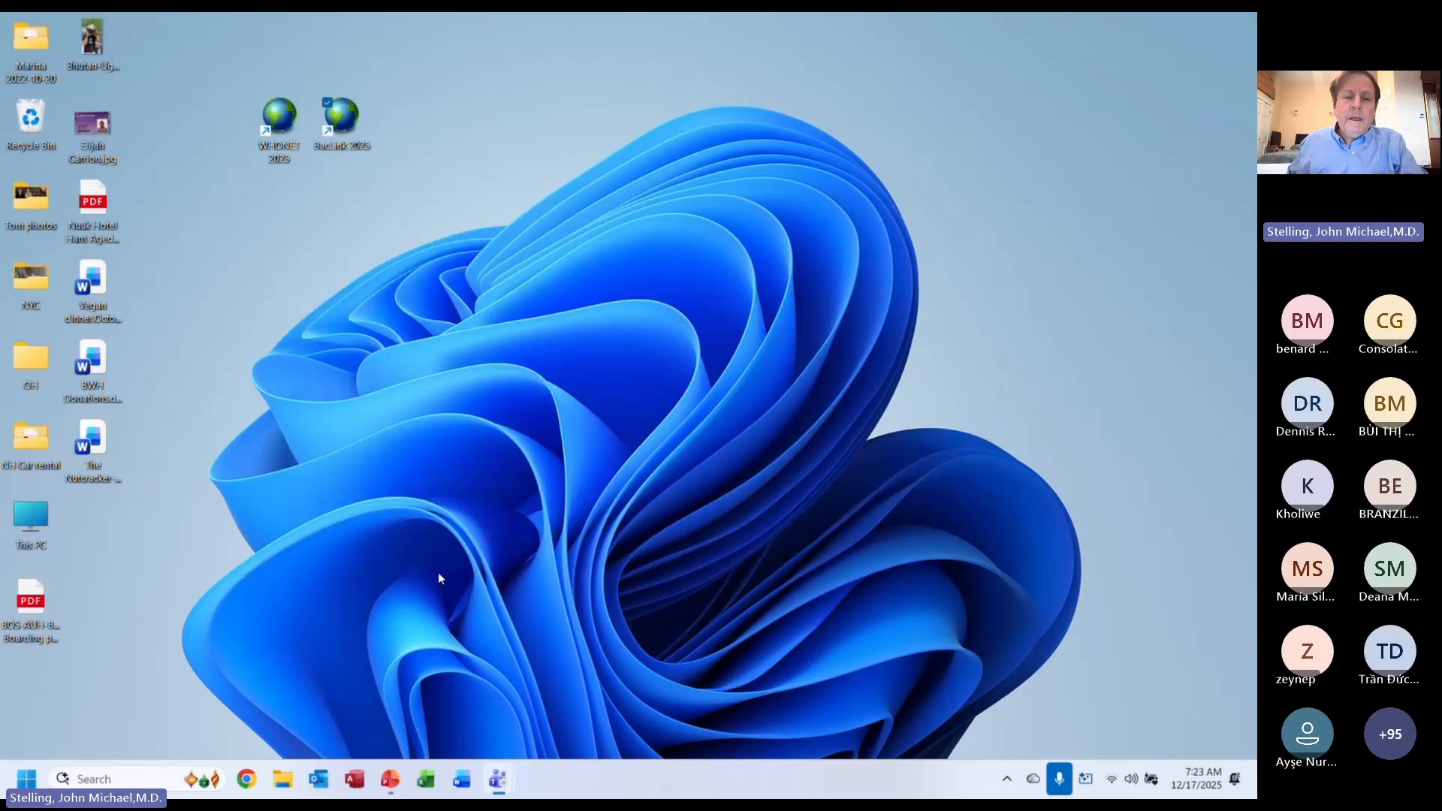
- Switch to File Explorer and open the Documents folder inside C:\WHONET
{"action": "key", "text": "super+e"}
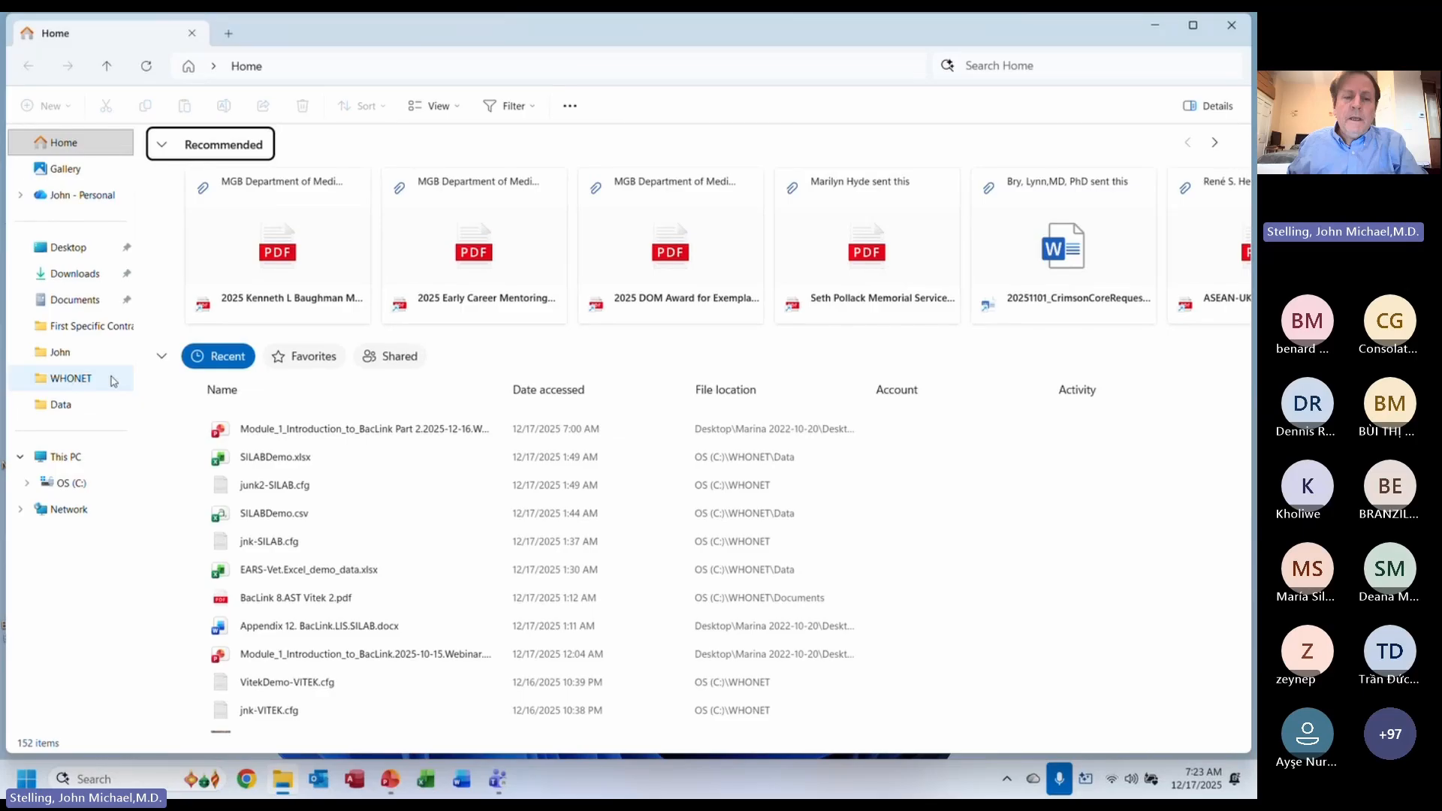
{"action": "left_click", "coordinate": [80, 487]}
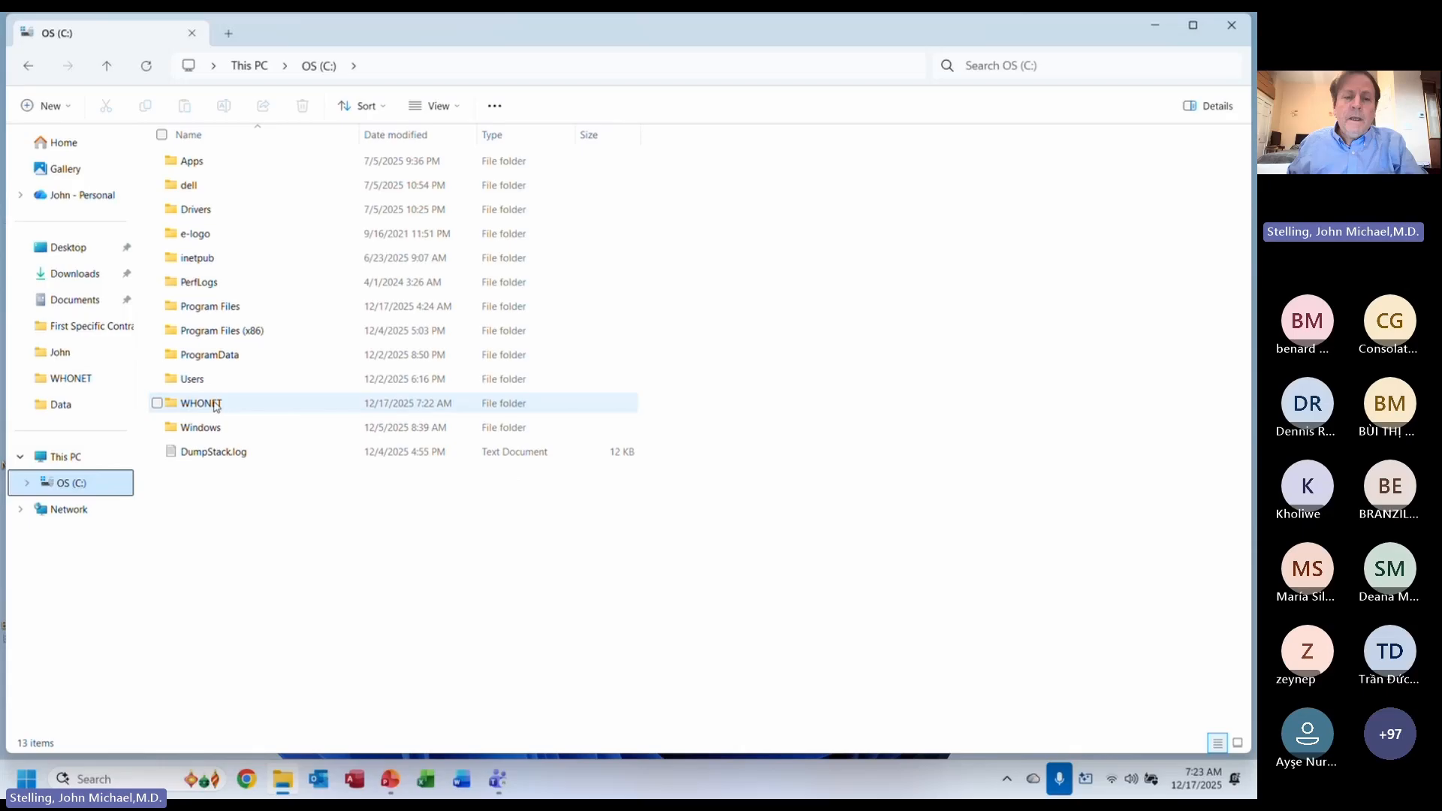
{"action": "left_click", "coordinate": [217, 407]}
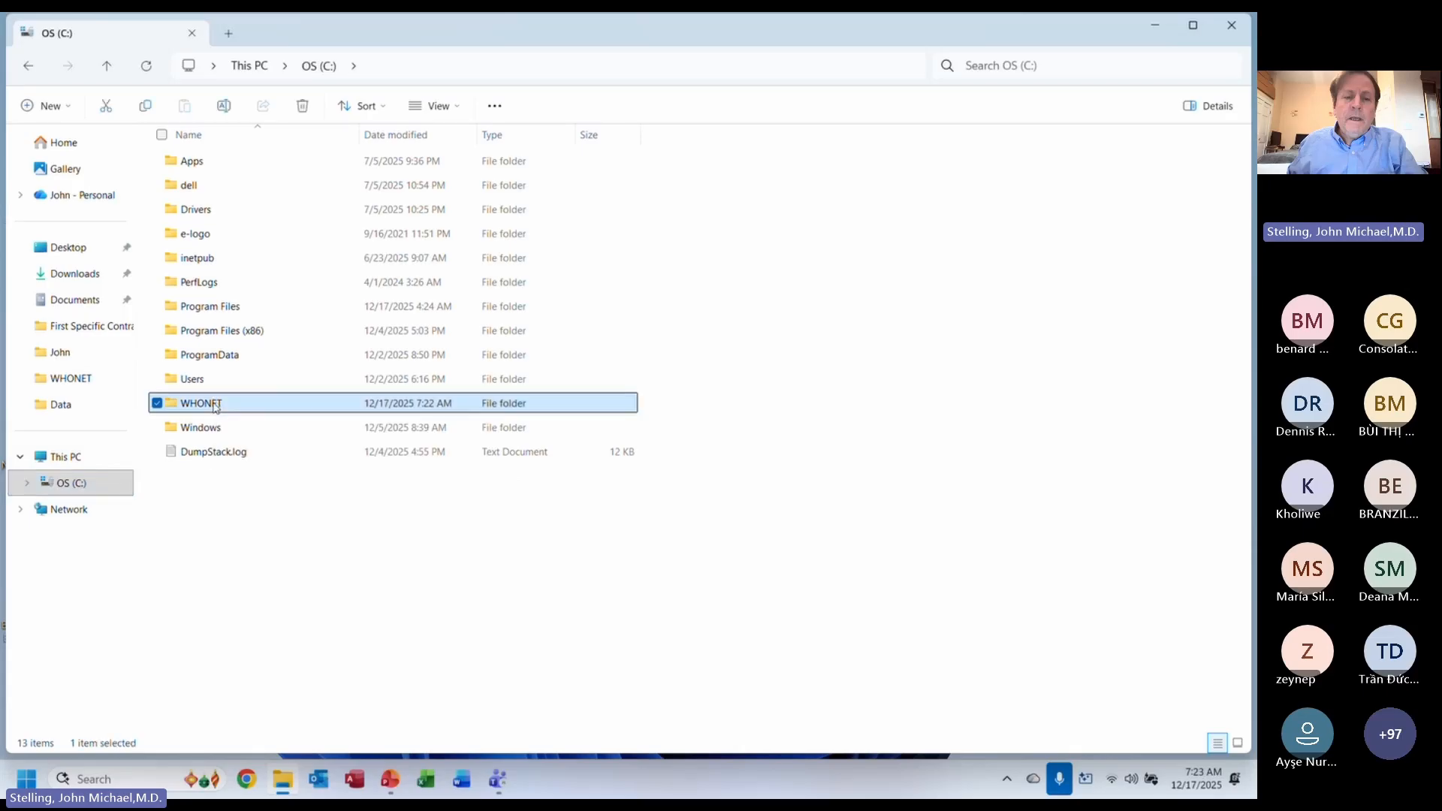
{"action": "double_click", "coordinate": [216, 407]}
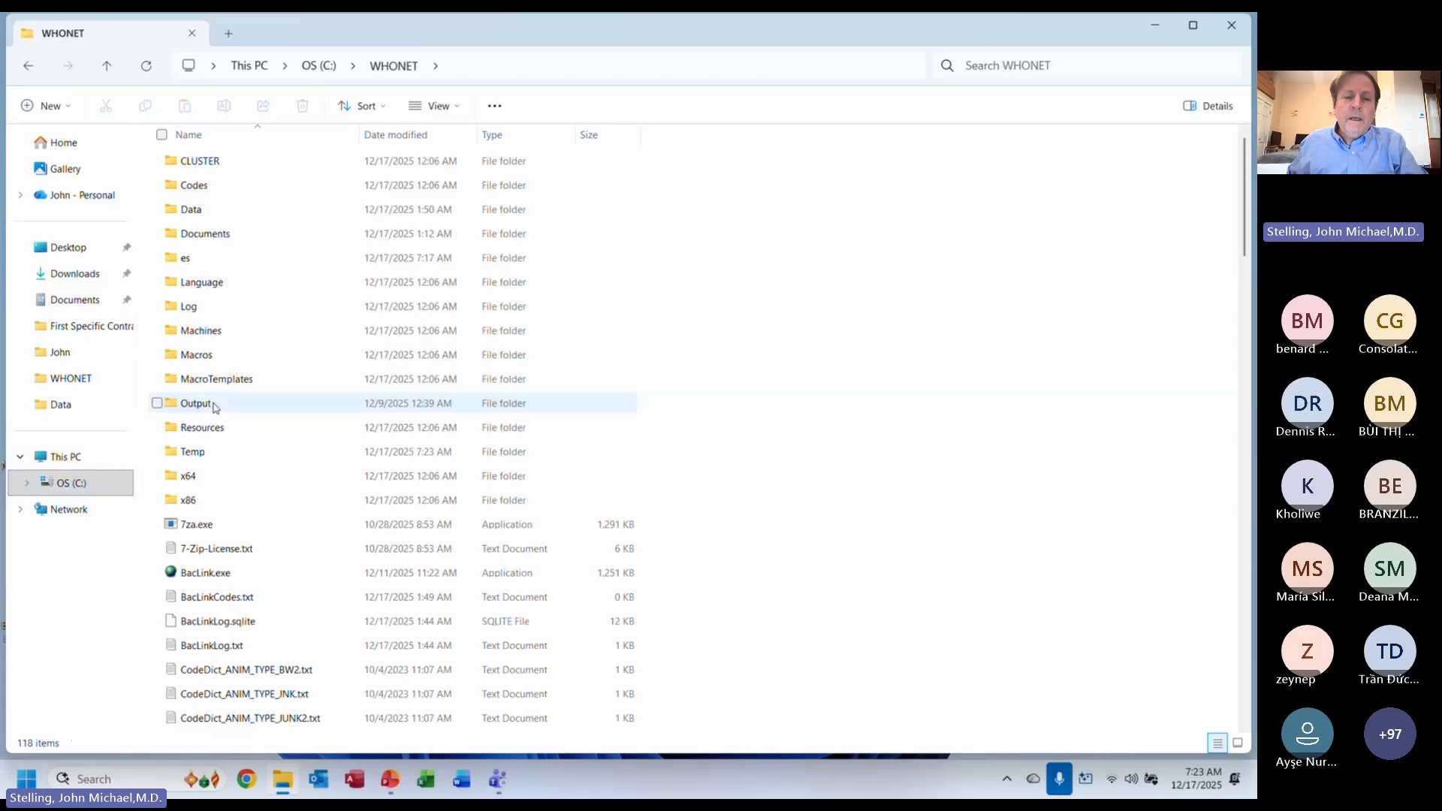
{"action": "left_click", "coordinate": [211, 244]}
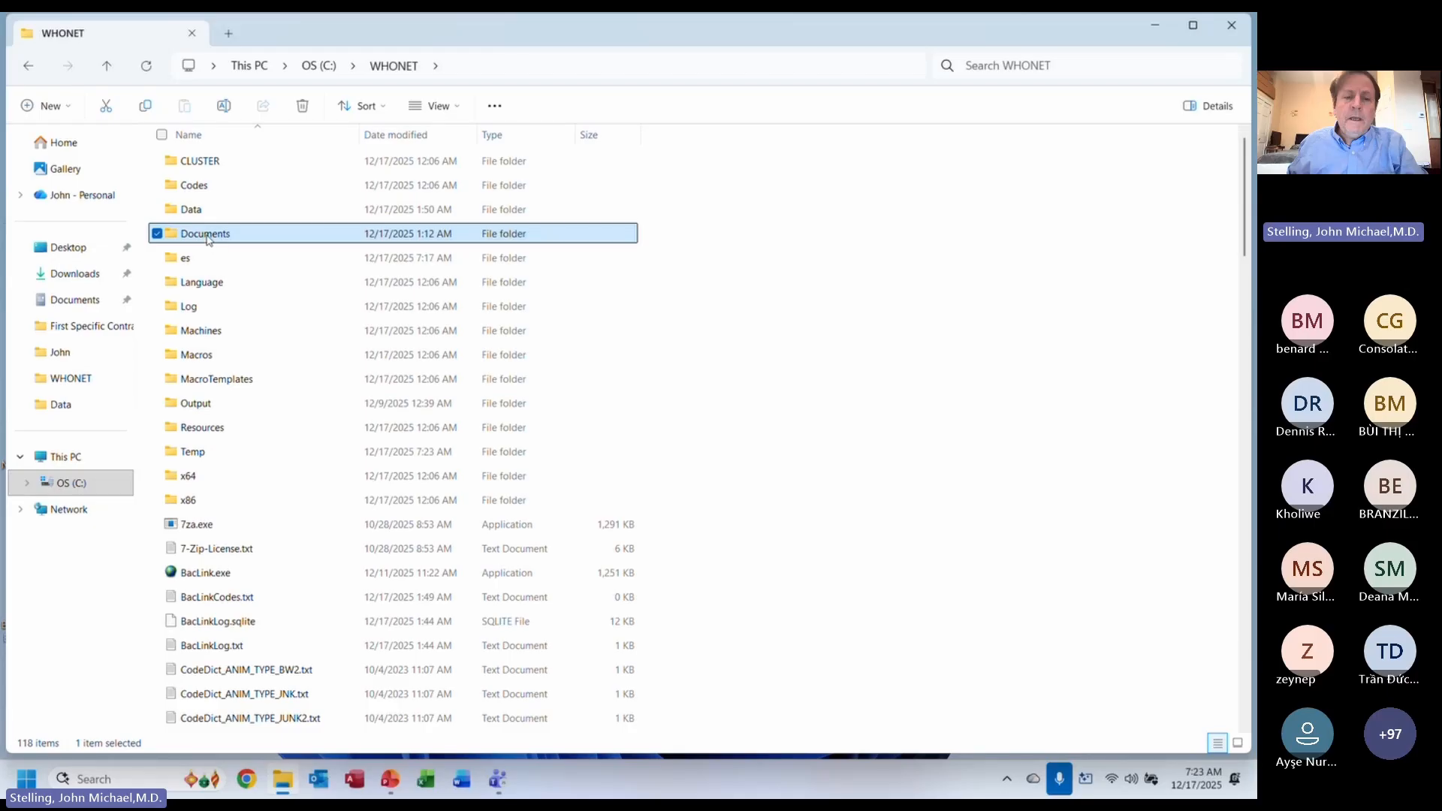
{"action": "double_click", "coordinate": [208, 238]}
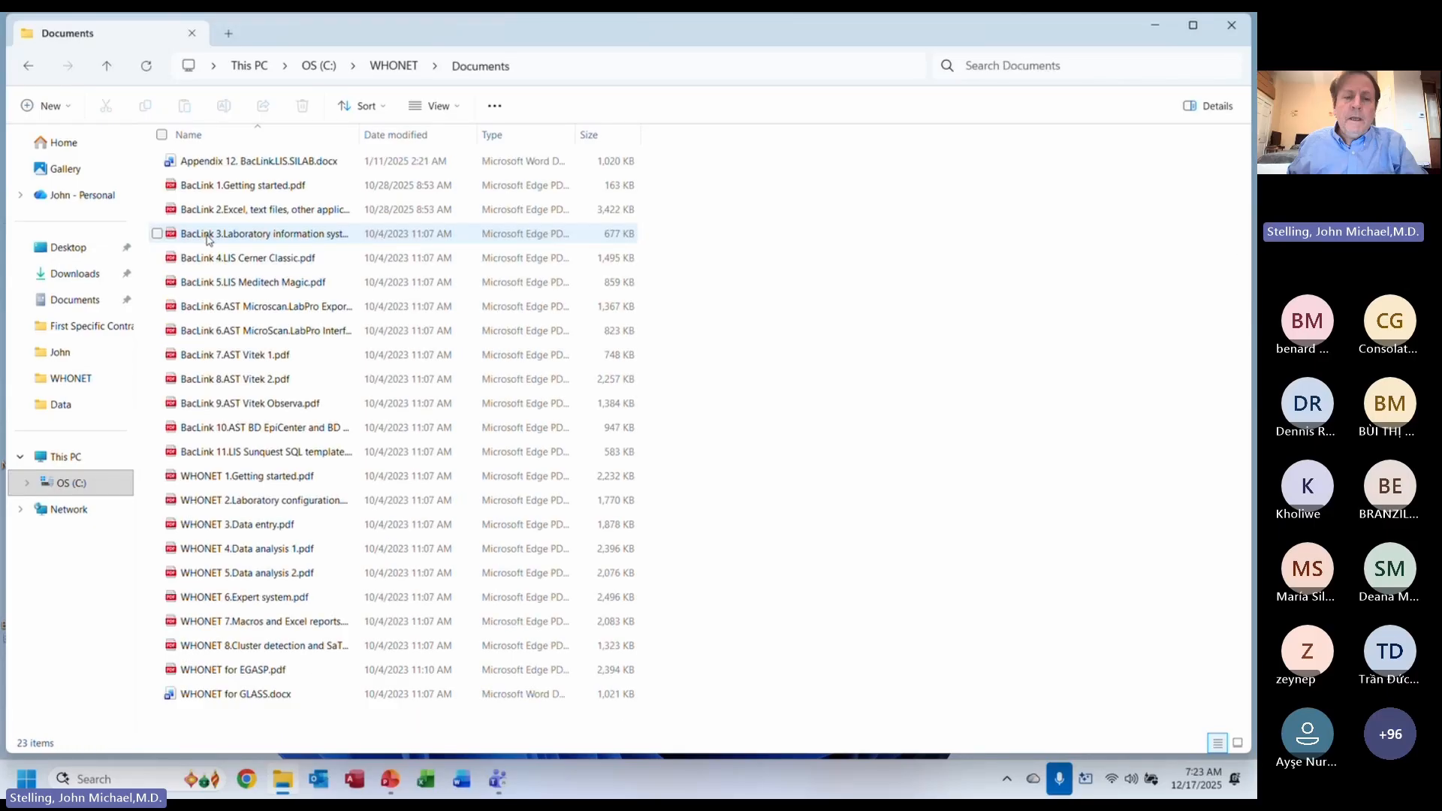
- Examine the BacLink guides in the Documents folder, including those for Microscan, Vitek, BD EpiCenter and Sunquest
{"action": "left_click", "coordinate": [210, 240]}
{"action": "key", "text": "Down"}
{"action": "key", "text": "Down"}
{"action": "key", "text": "Down"}
{"action": "key", "text": "Down"}
{"action": "key", "text": "Down"}
{"action": "key", "text": "Down"}
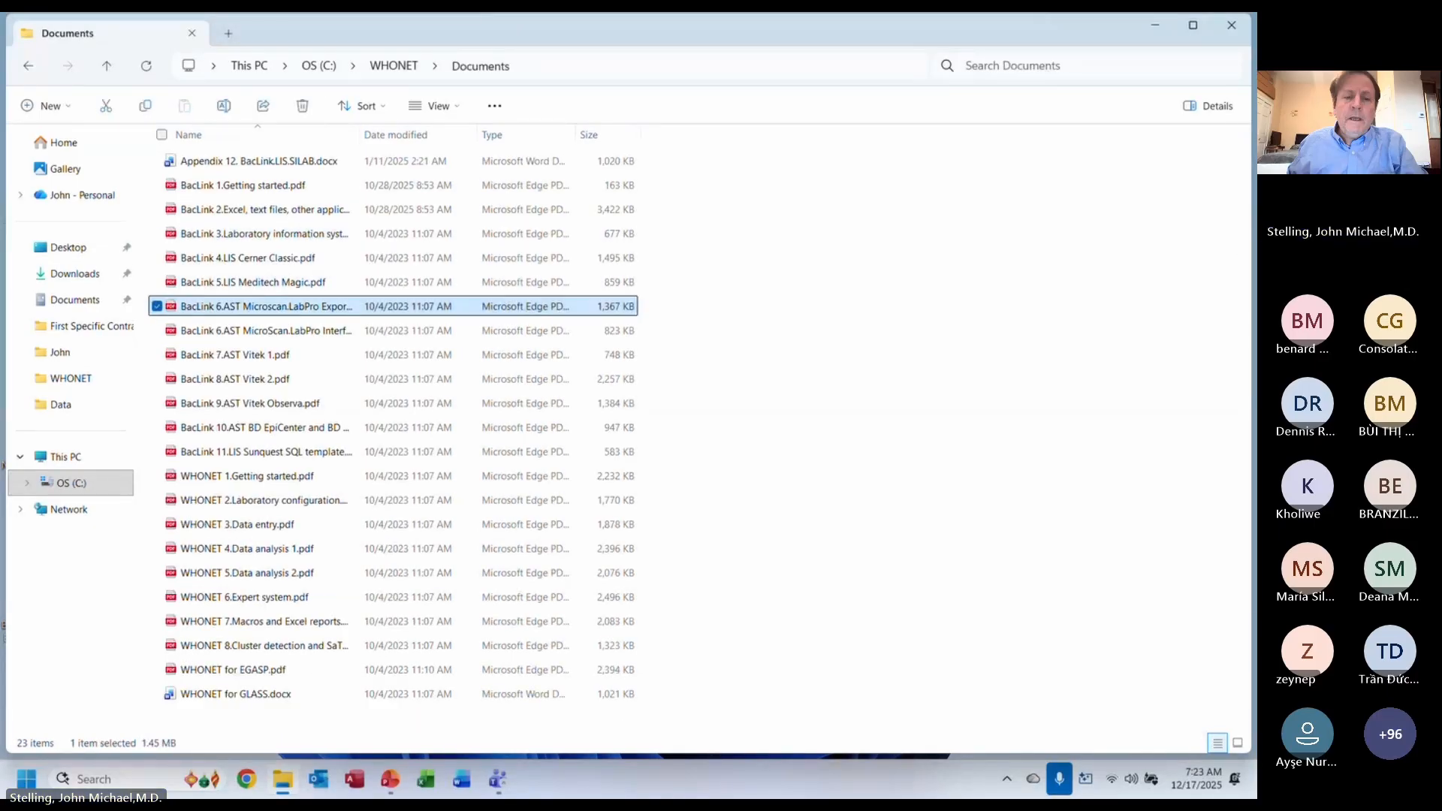
{"action": "key", "text": "Up"}
{"action": "key", "text": "Down"}
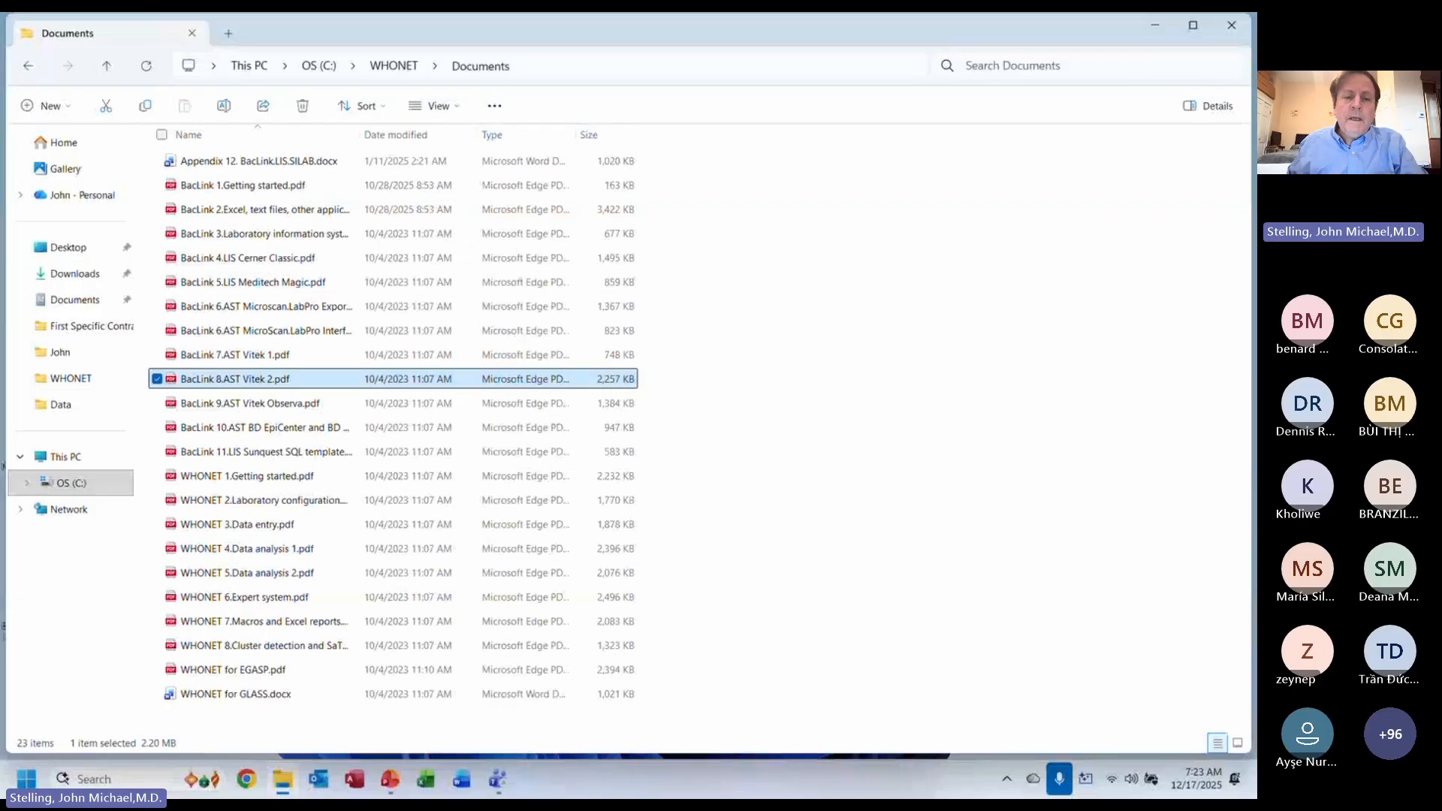
{"action": "key", "text": "Down"}
{"action": "key", "text": "Down"}
{"action": "key", "text": "Down"}
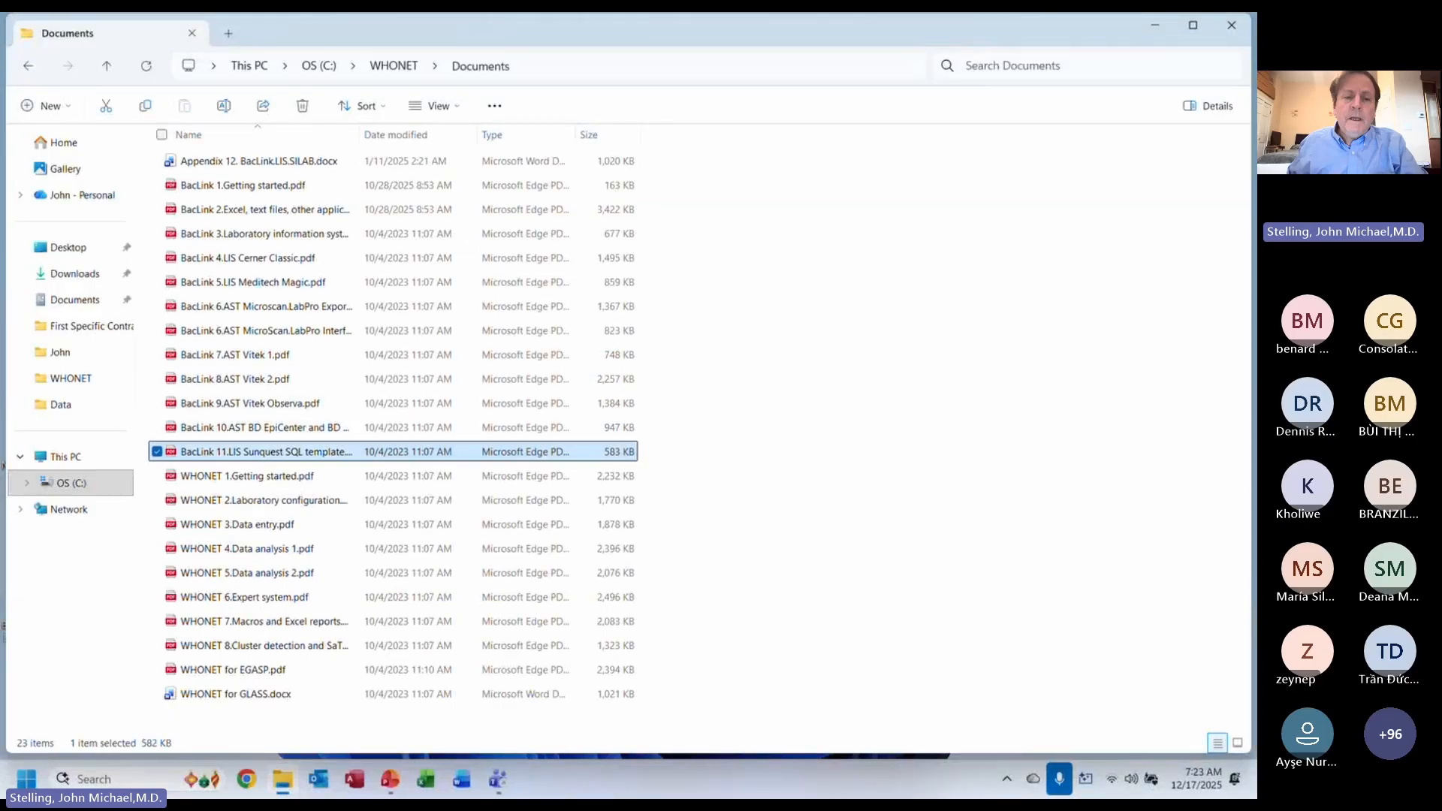
{"action": "key", "text": "Up"}
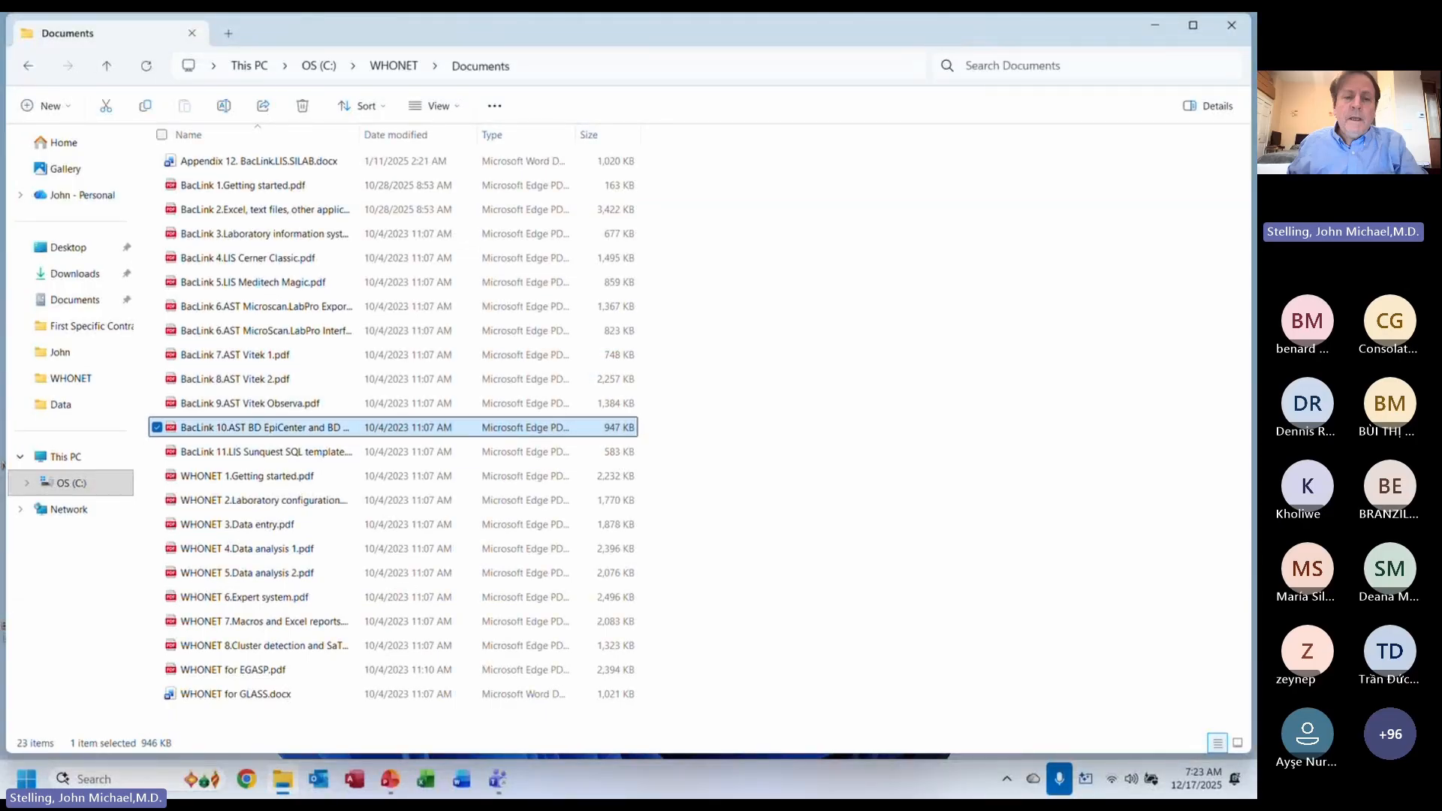
{"action": "key", "text": "Down"}
{"action": "key", "text": "Up"}
{"action": "key", "text": "Up"}
{"action": "key", "text": "Up"}
{"action": "key", "text": "Up"}
{"action": "key", "text": "Up"}
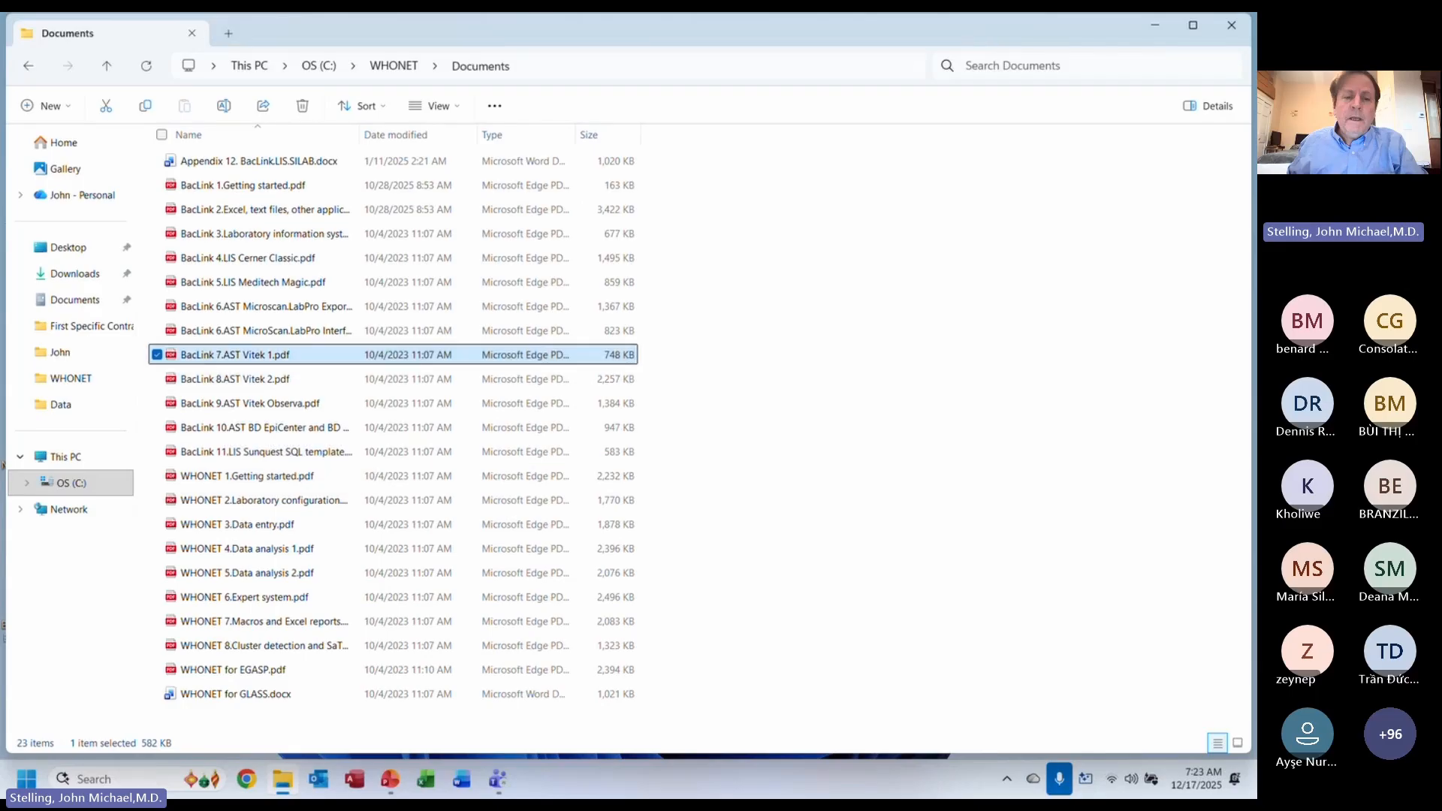
- Review the list of BacLink instrument guides and WHONET guides down to WHONET for GLASS.docx
{"action": "key", "text": "Down"}
{"action": "key", "text": "Down"}
{"action": "key", "text": "Down"}
{"action": "key", "text": "Down"}
{"action": "key", "text": "Down"}
{"action": "key", "text": "Down"}
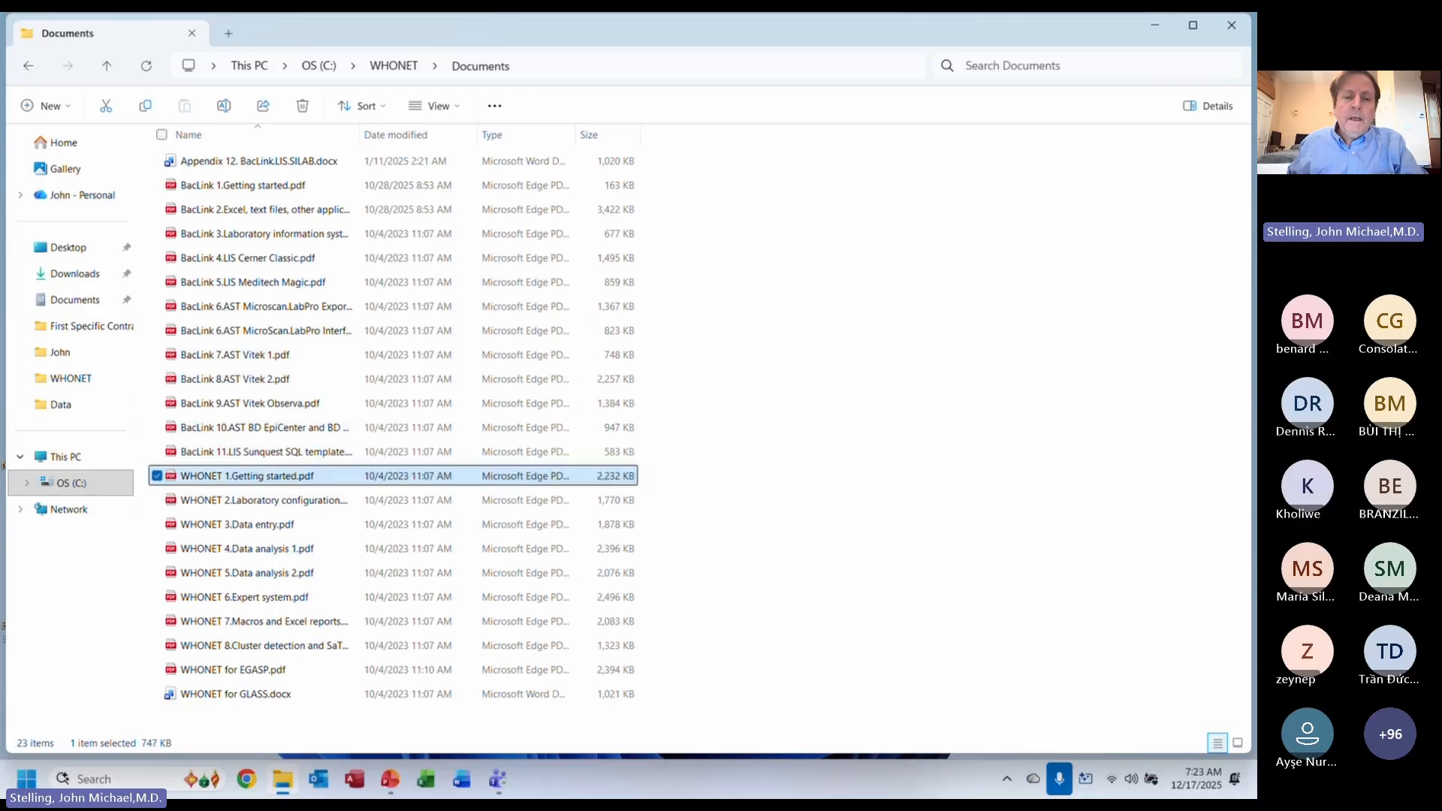
{"action": "key", "text": "Down"}
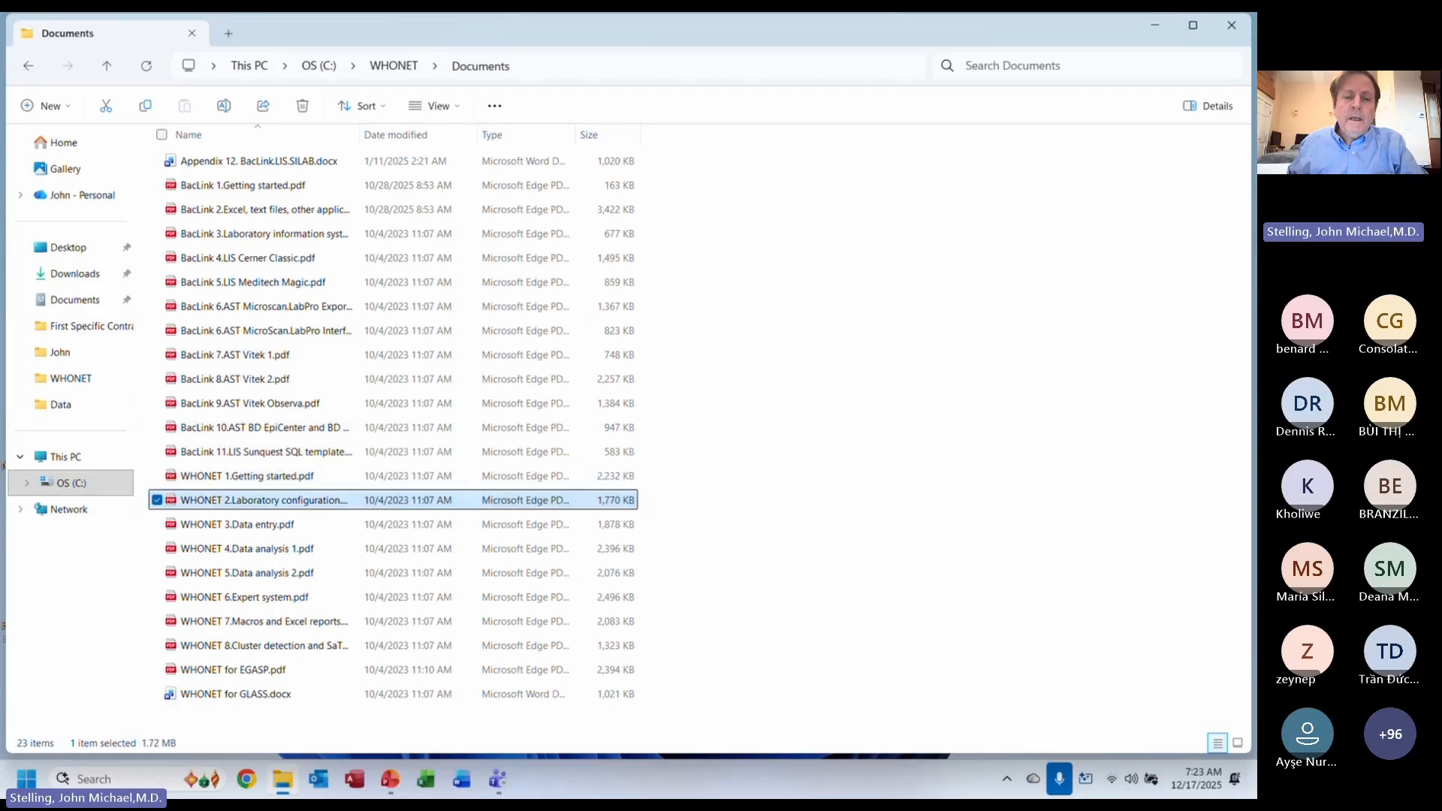
{"action": "key", "text": "Up"}
{"action": "key", "text": "Up"}
{"action": "key", "text": "Up"}
{"action": "key", "text": "Up"}
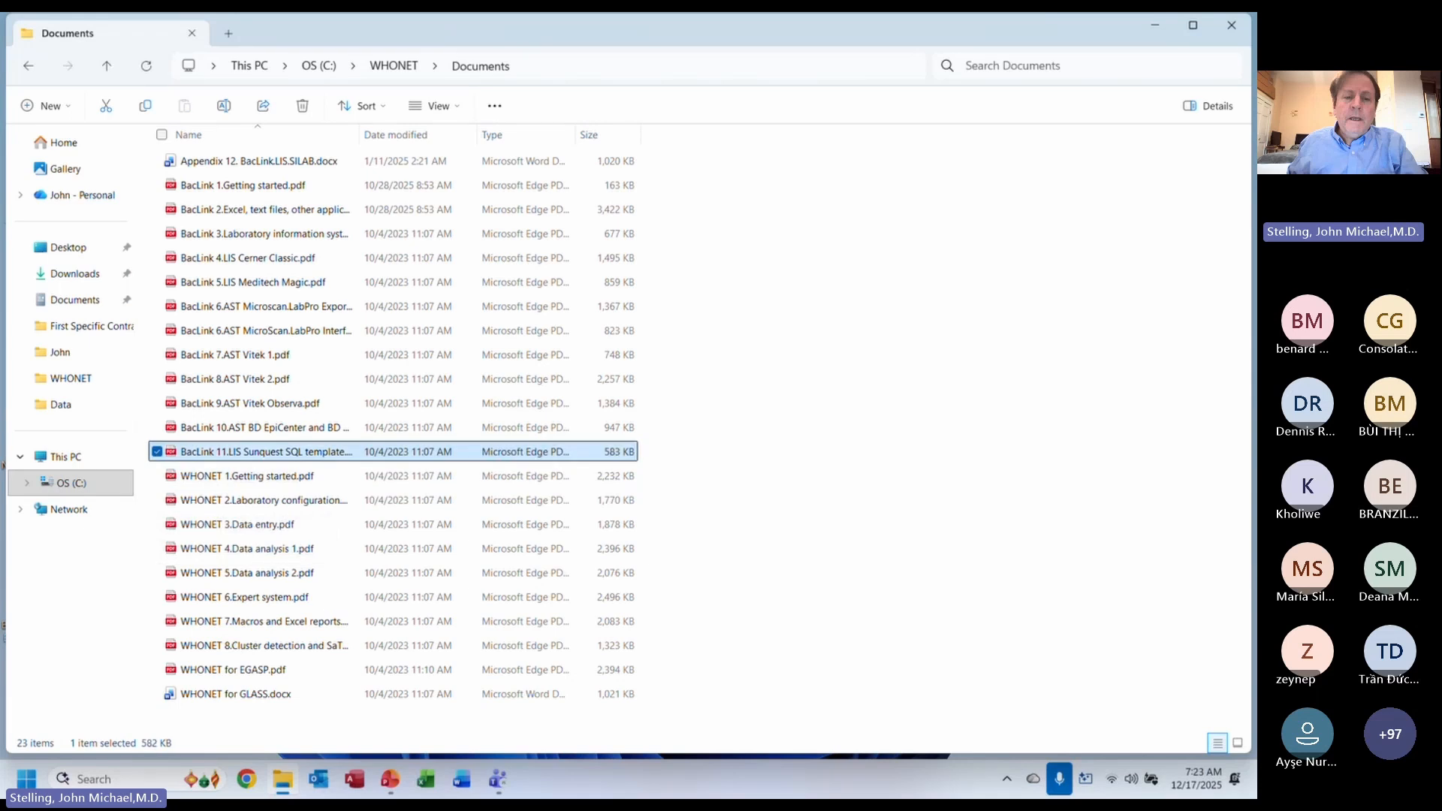
{"action": "key", "text": "Up"}
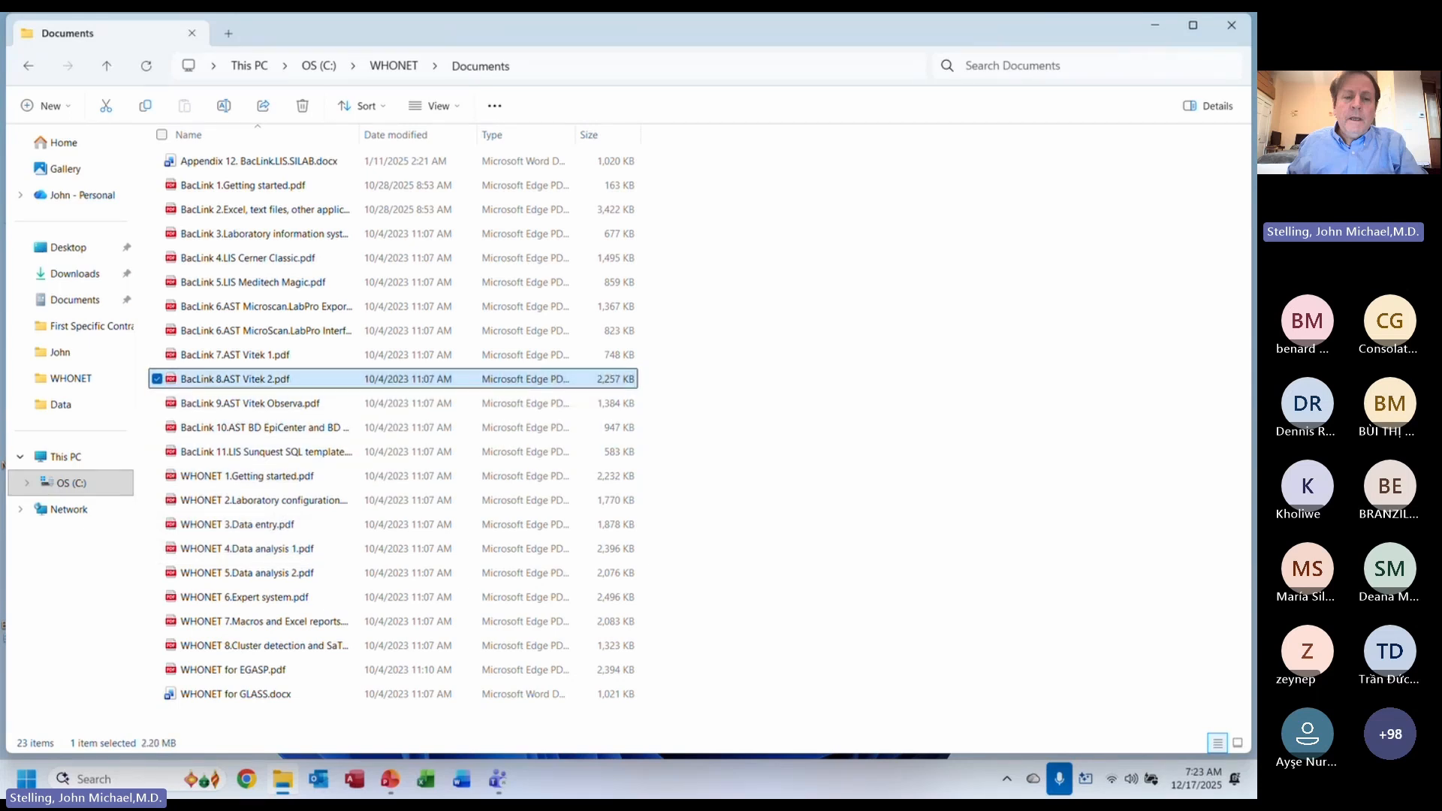
{"action": "key", "text": "Down"}
{"action": "key", "text": "Down"}
{"action": "key", "text": "Down"}
{"action": "key", "text": "Down"}
{"action": "key", "text": "Down"}
{"action": "key", "text": "Down"}
{"action": "key", "text": "Down"}
{"action": "key", "text": "Down"}
{"action": "key", "text": "Down"}
{"action": "key", "text": "Down"}
{"action": "key", "text": "Down"}
{"action": "key", "text": "Down"}
{"action": "key", "text": "Down"}
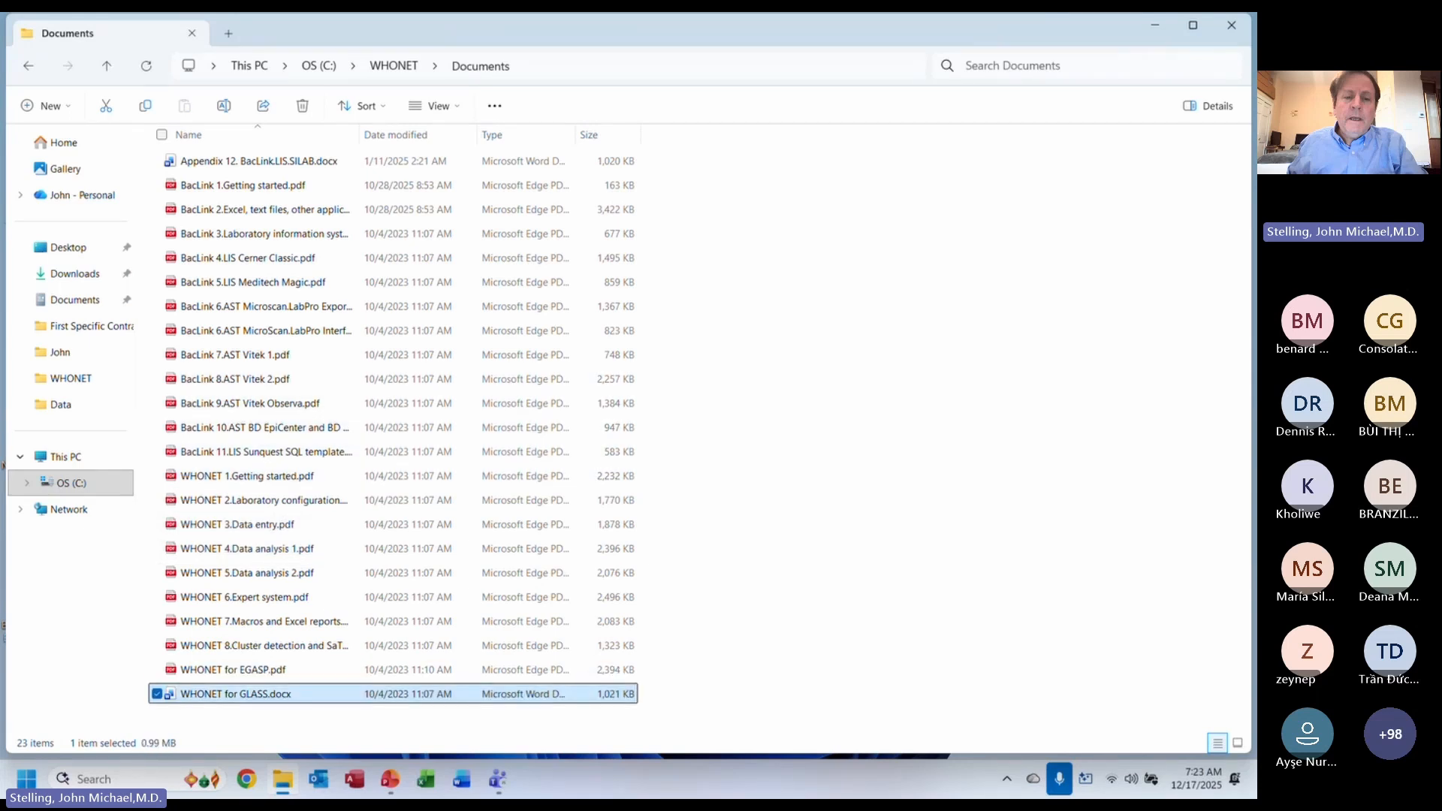
- Look back up through the guide list to Appendix 12. BacLink.LIS.SILAB.docx
{"action": "key", "text": "Up"}
{"action": "key", "text": "Up"}
{"action": "key", "text": "Up"}
{"action": "key", "text": "Up"}
{"action": "key", "text": "Up"}
{"action": "key", "text": "Up"}
{"action": "key", "text": "Up"}
{"action": "key", "text": "Up"}
{"action": "key", "text": "Up"}
{"action": "key", "text": "Up"}
{"action": "key", "text": "Up"}
{"action": "key", "text": "Up"}
{"action": "key", "text": "Up"}
{"action": "key", "text": "Up"}
{"action": "key", "text": "Up"}
{"action": "key", "text": "Up"}
{"action": "key", "text": "Up"}
{"action": "key", "text": "Up"}
{"action": "key", "text": "Up"}
{"action": "key", "text": "Up"}
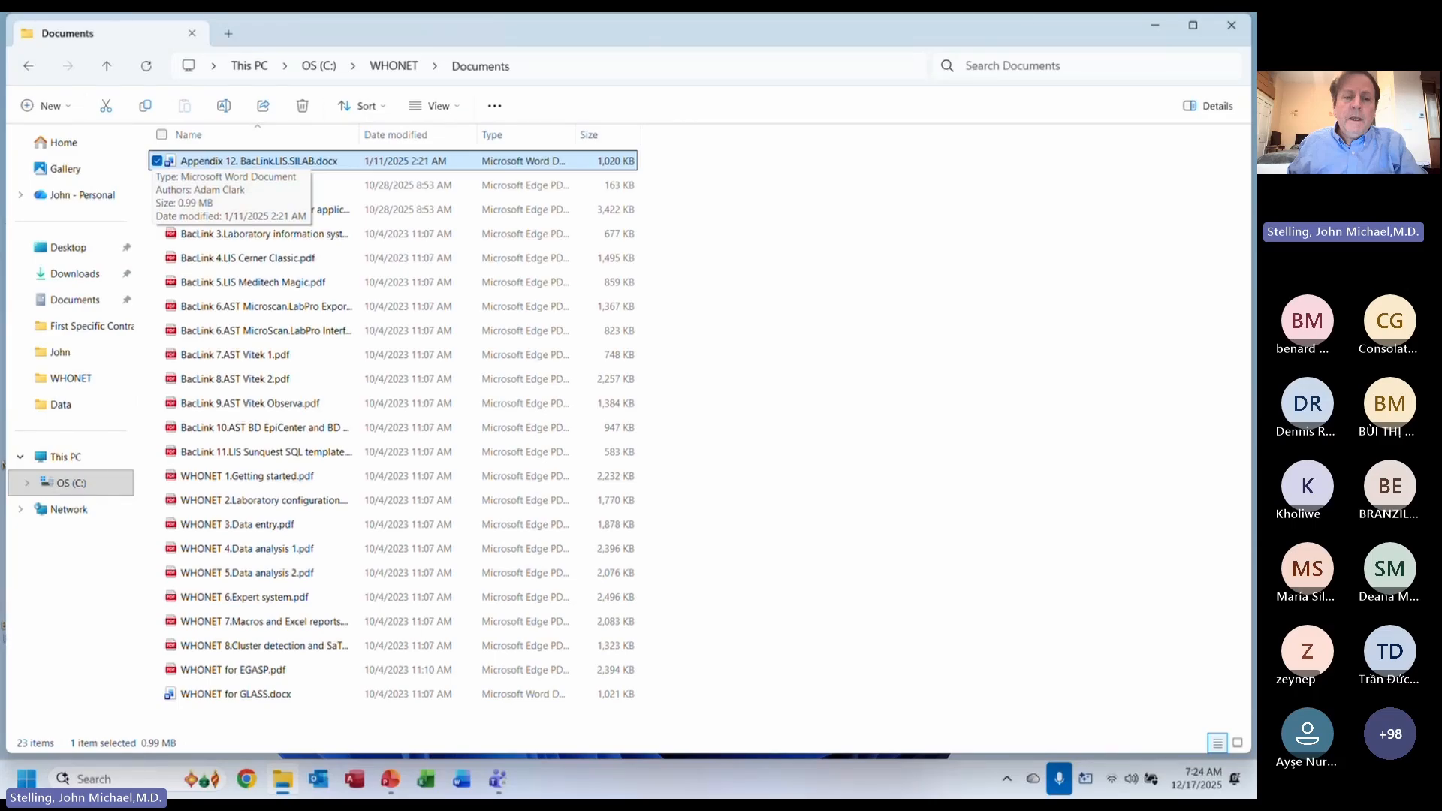
- Open the guide BacLink 8.AST Vitek 2.pdf at its cover page
{"action": "key", "text": "Down"}
{"action": "key", "text": "Down"}
{"action": "key", "text": "Down"}
{"action": "key", "text": "Down"}
{"action": "key", "text": "Down"}
{"action": "key", "text": "Down"}
{"action": "key", "text": "Down"}
{"action": "key", "text": "Down"}
{"action": "key", "text": "Down"}
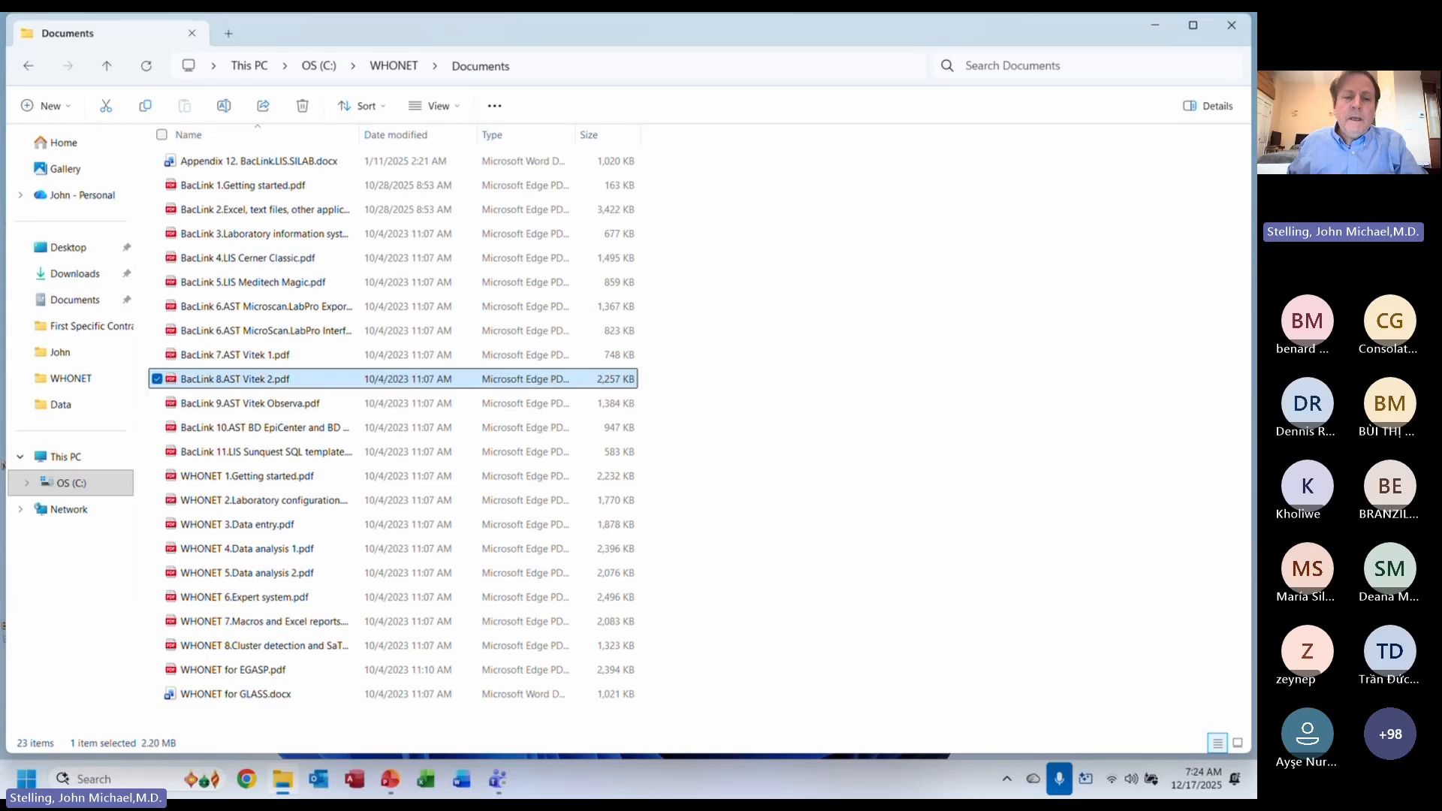
{"action": "key", "text": "Return"}
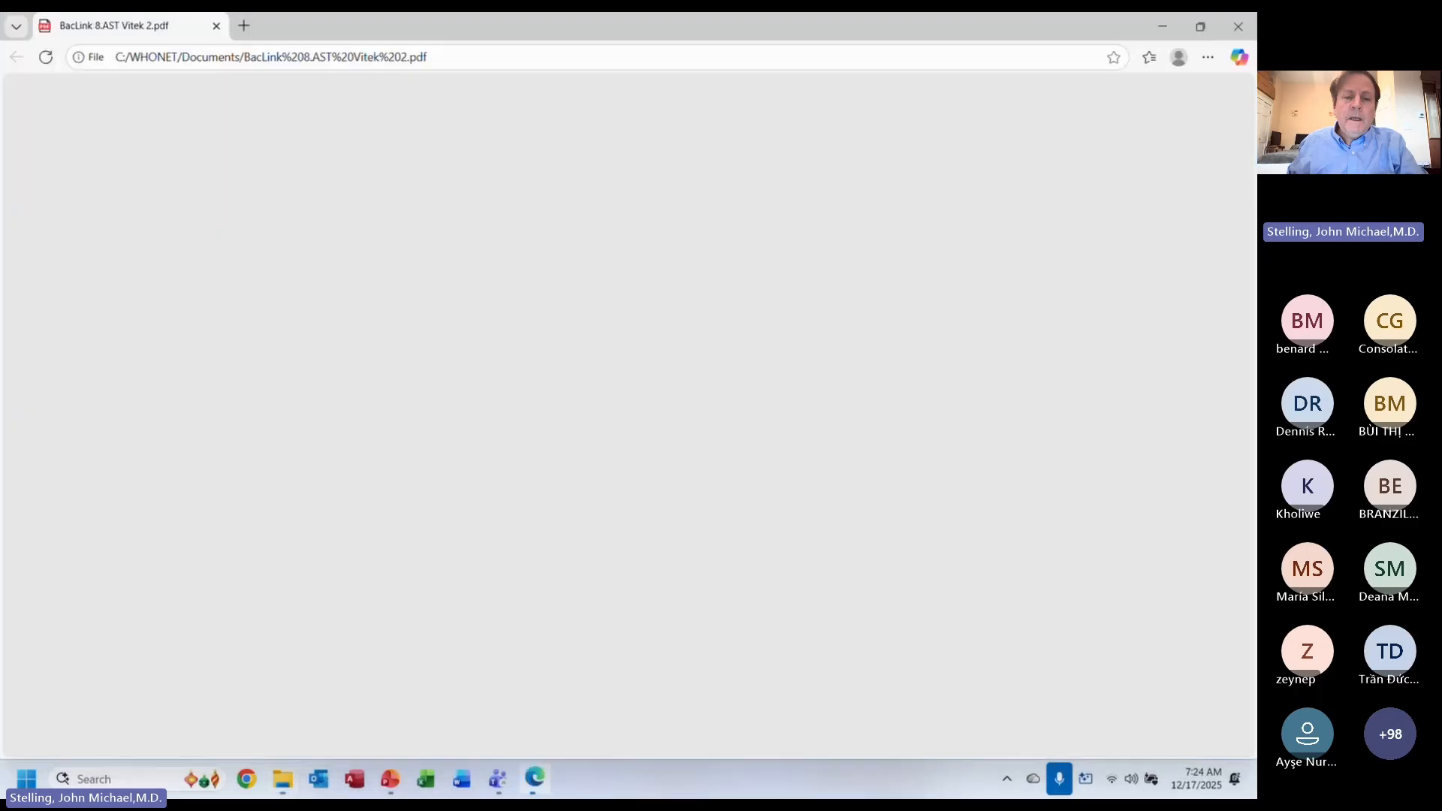
{"action": "key", "text": "ctrl+Home"}
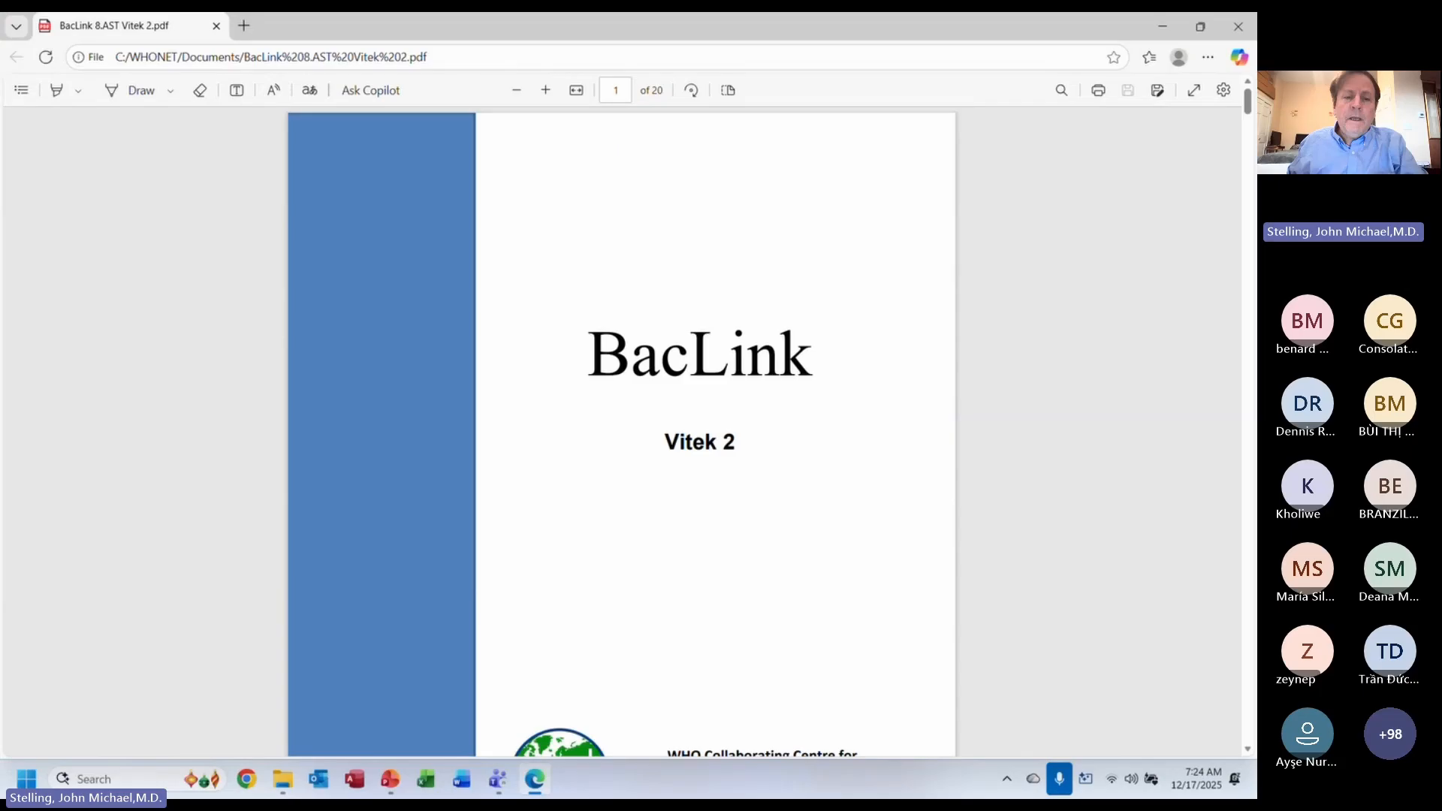
- Examine the Vitek 2 guide's index and its Toolbox instructions for creating an export file
{"action": "key", "text": "Page_Down"}
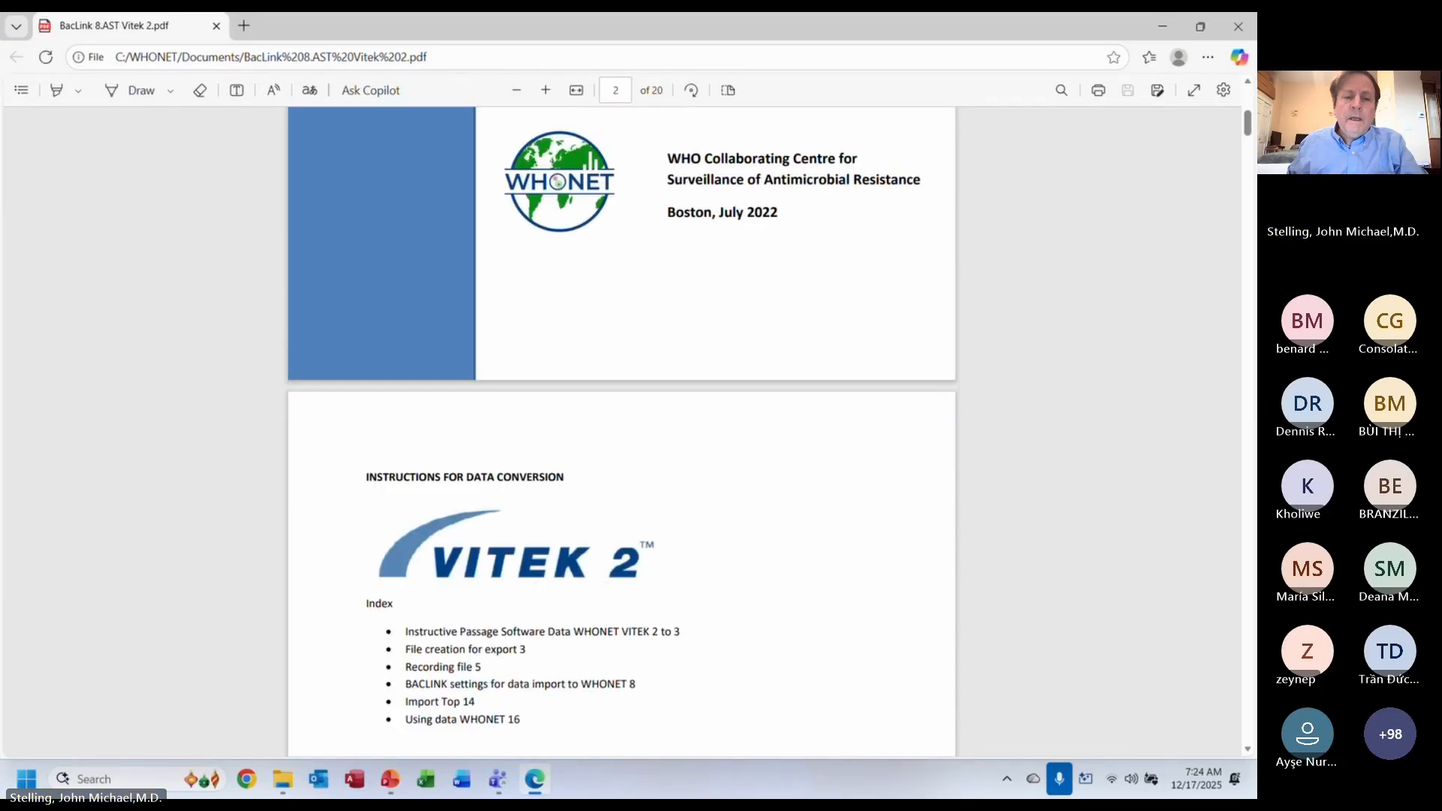
{"action": "key", "text": "Page_Down"}
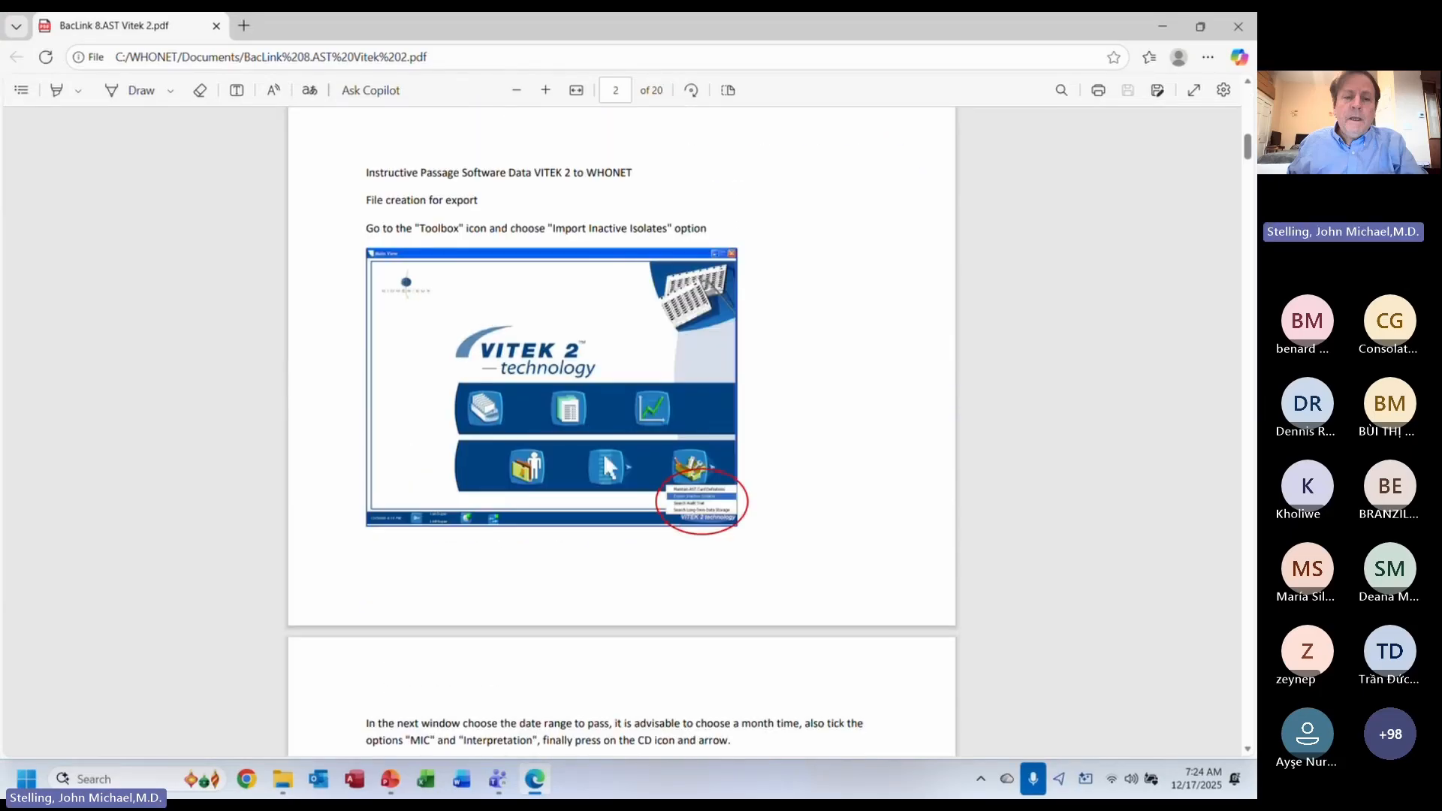
{"action": "scroll", "coordinate": [622, 432], "scroll_direction": "down", "scroll_amount": 2}
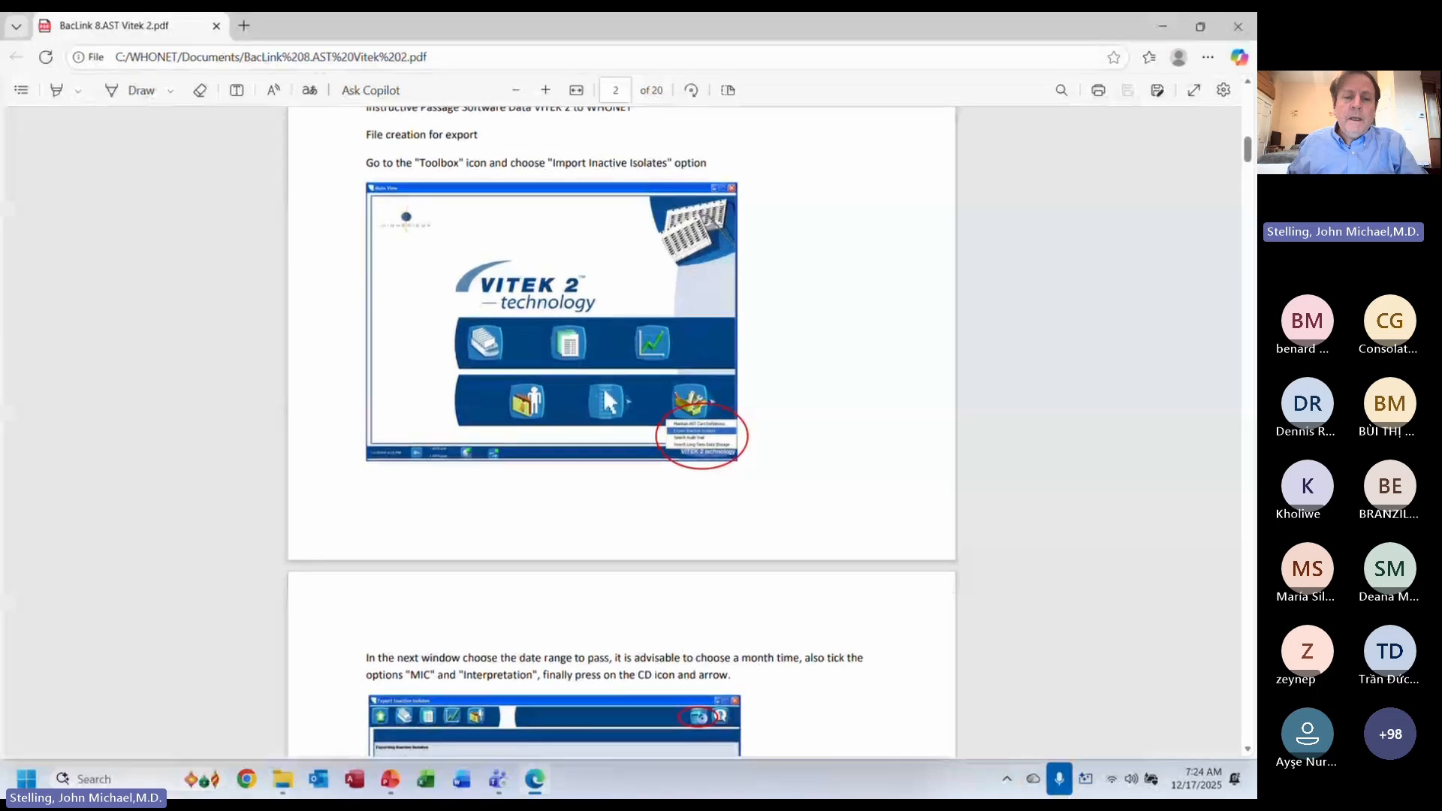
{"action": "scroll", "coordinate": [622, 383], "scroll_direction": "up", "scroll_amount": 5}
{"action": "scroll", "coordinate": [622, 383], "scroll_direction": "up", "scroll_amount": 1}
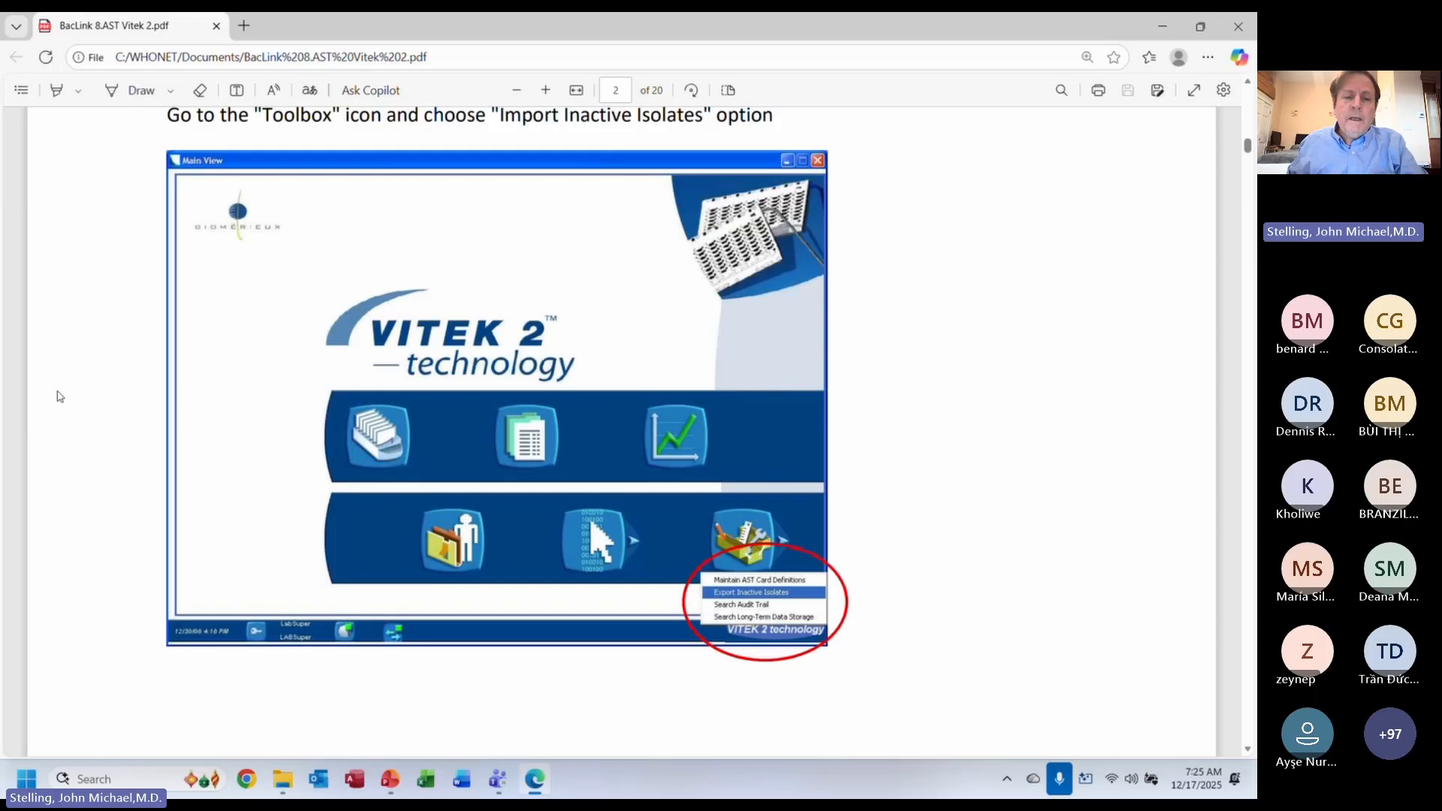
- Read the Export Inactive Isolates instructions, covering testing dates, MIC and interpretation options, confirmation, file naming and export progress
{"action": "scroll", "coordinate": [622, 432], "scroll_direction": "down", "scroll_amount": 5}
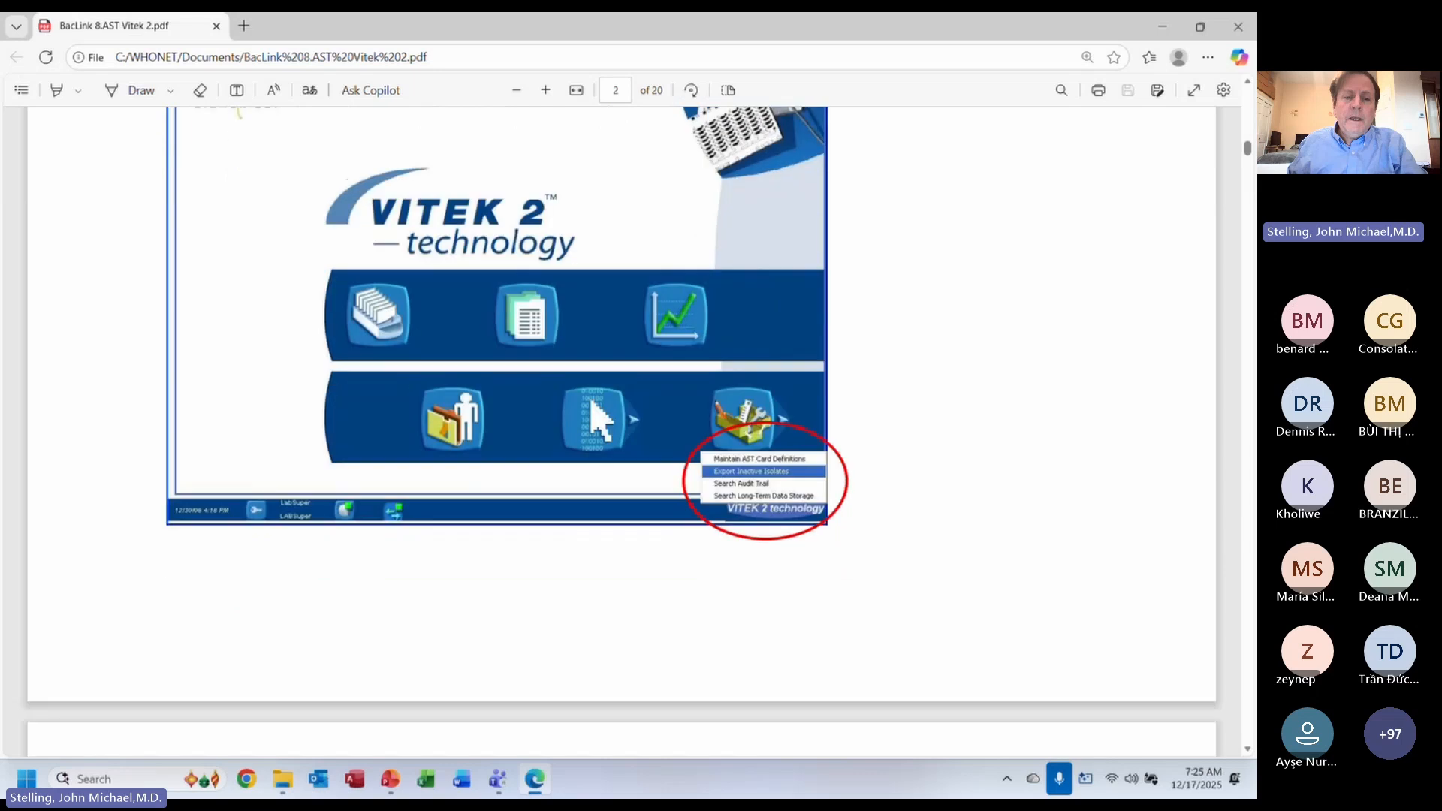
{"action": "scroll", "coordinate": [622, 431], "scroll_direction": "down", "scroll_amount": 7}
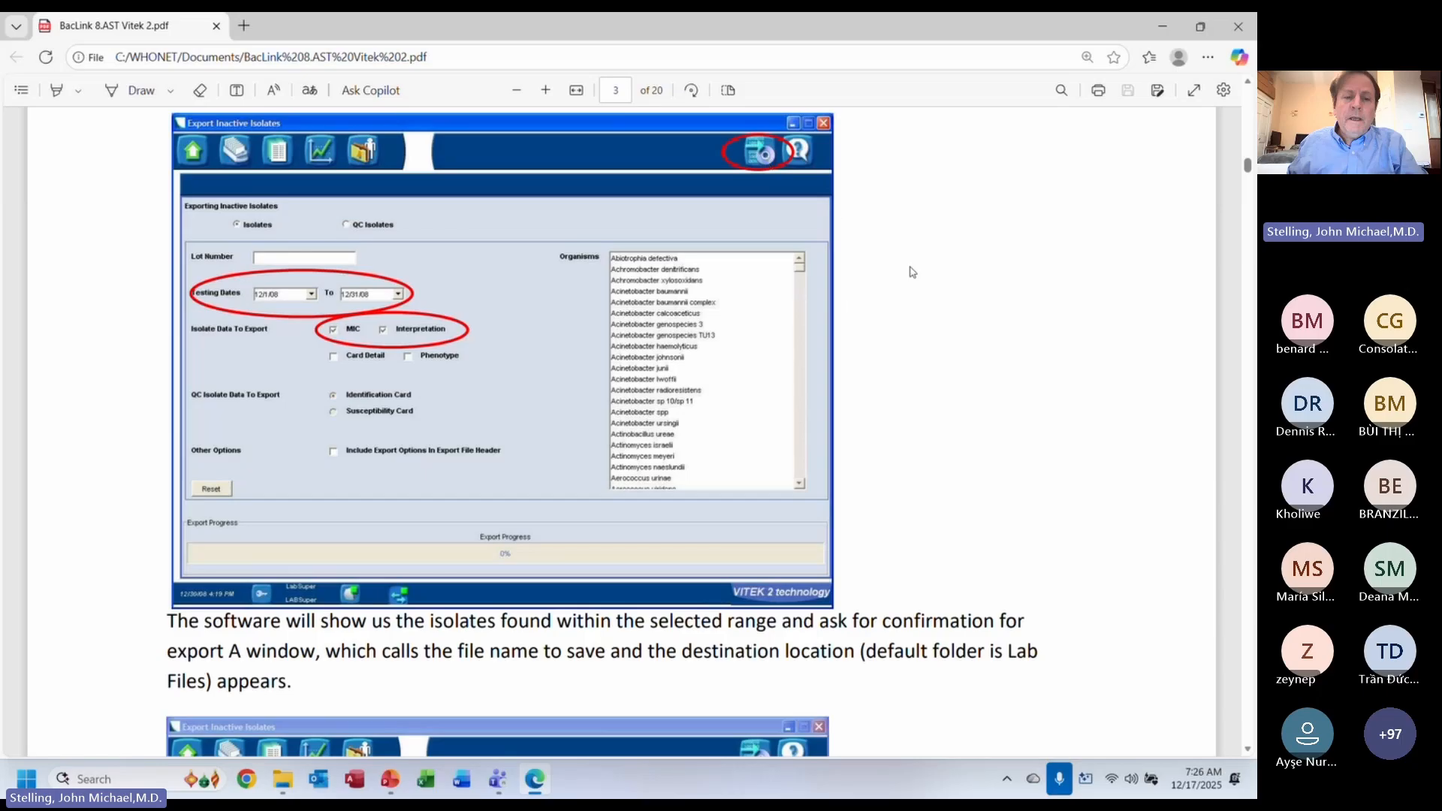
{"action": "scroll", "coordinate": [912, 272], "scroll_direction": "down", "scroll_amount": 1}
{"action": "scroll", "coordinate": [912, 271], "scroll_direction": "down", "scroll_amount": 3}
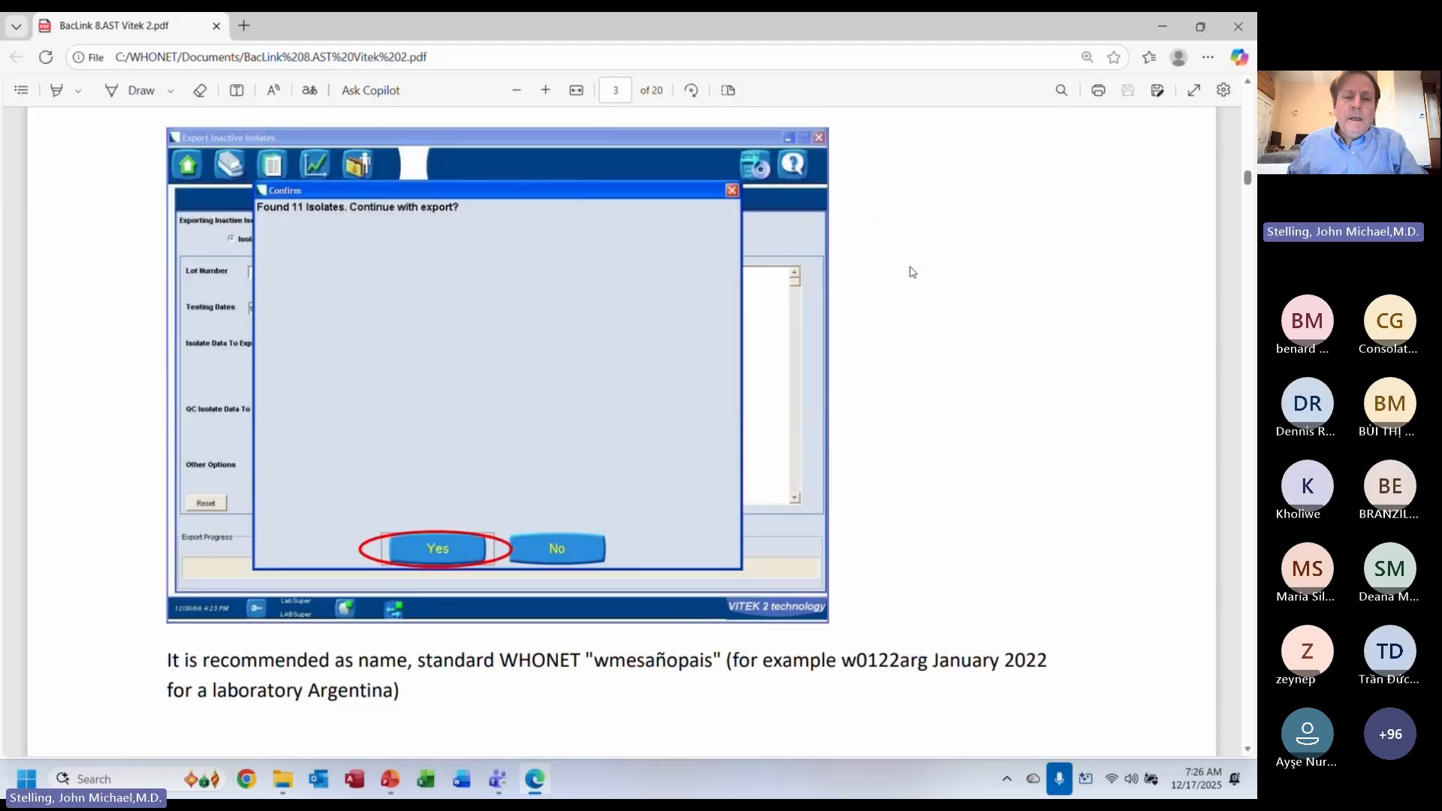
{"action": "scroll", "coordinate": [912, 271], "scroll_direction": "down", "scroll_amount": 8}
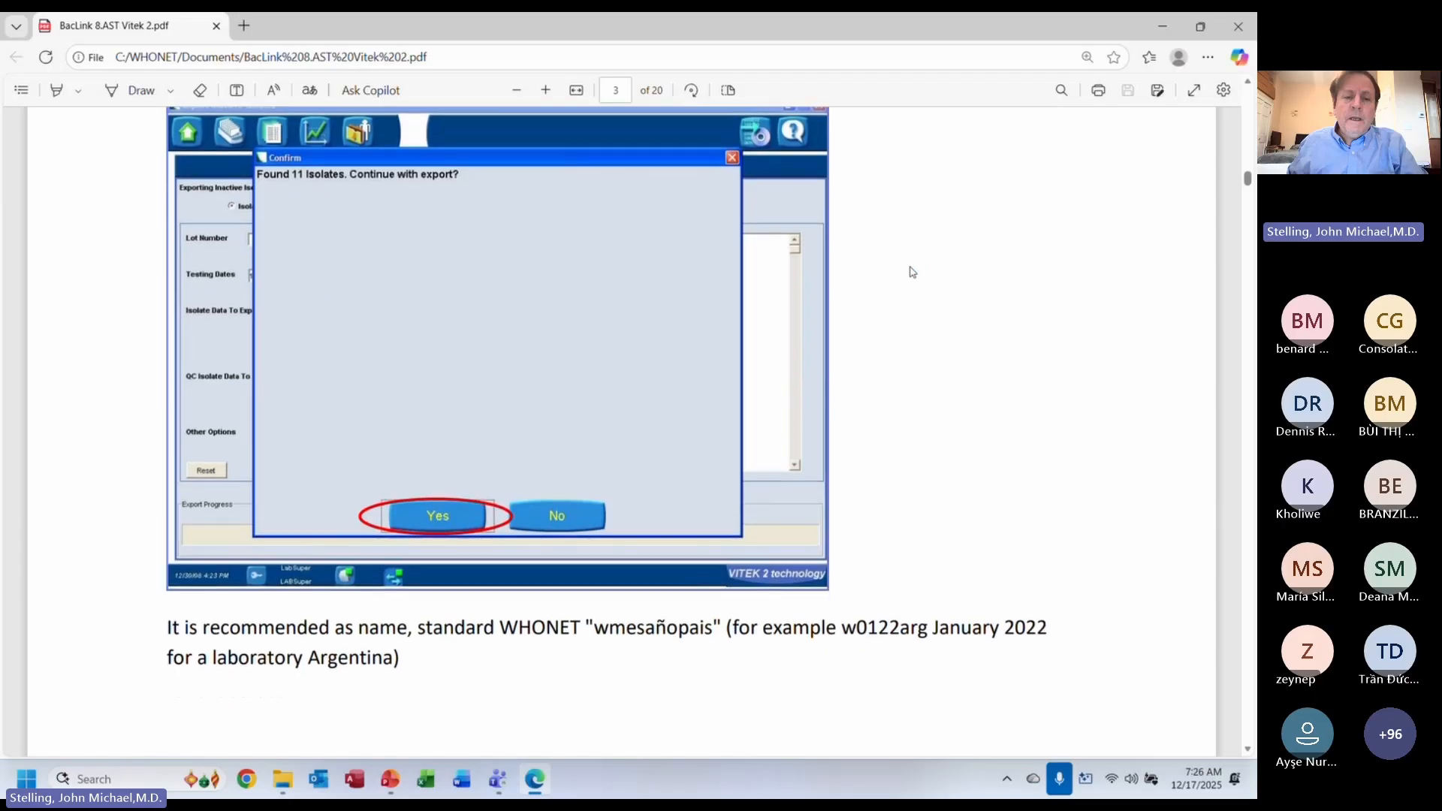
{"action": "scroll", "coordinate": [912, 272], "scroll_direction": "down", "scroll_amount": 6}
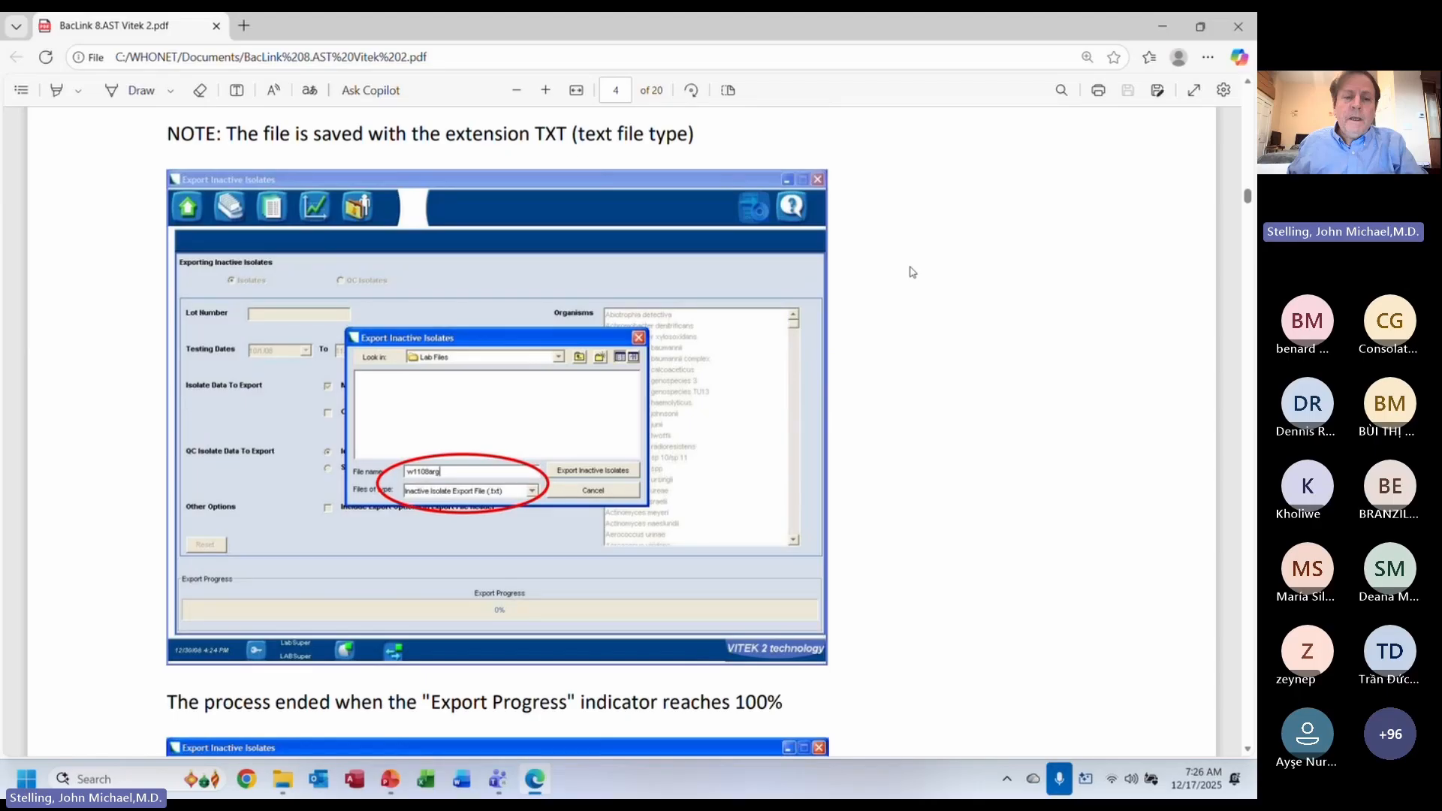
{"action": "scroll", "coordinate": [912, 272], "scroll_direction": "down", "scroll_amount": 9}
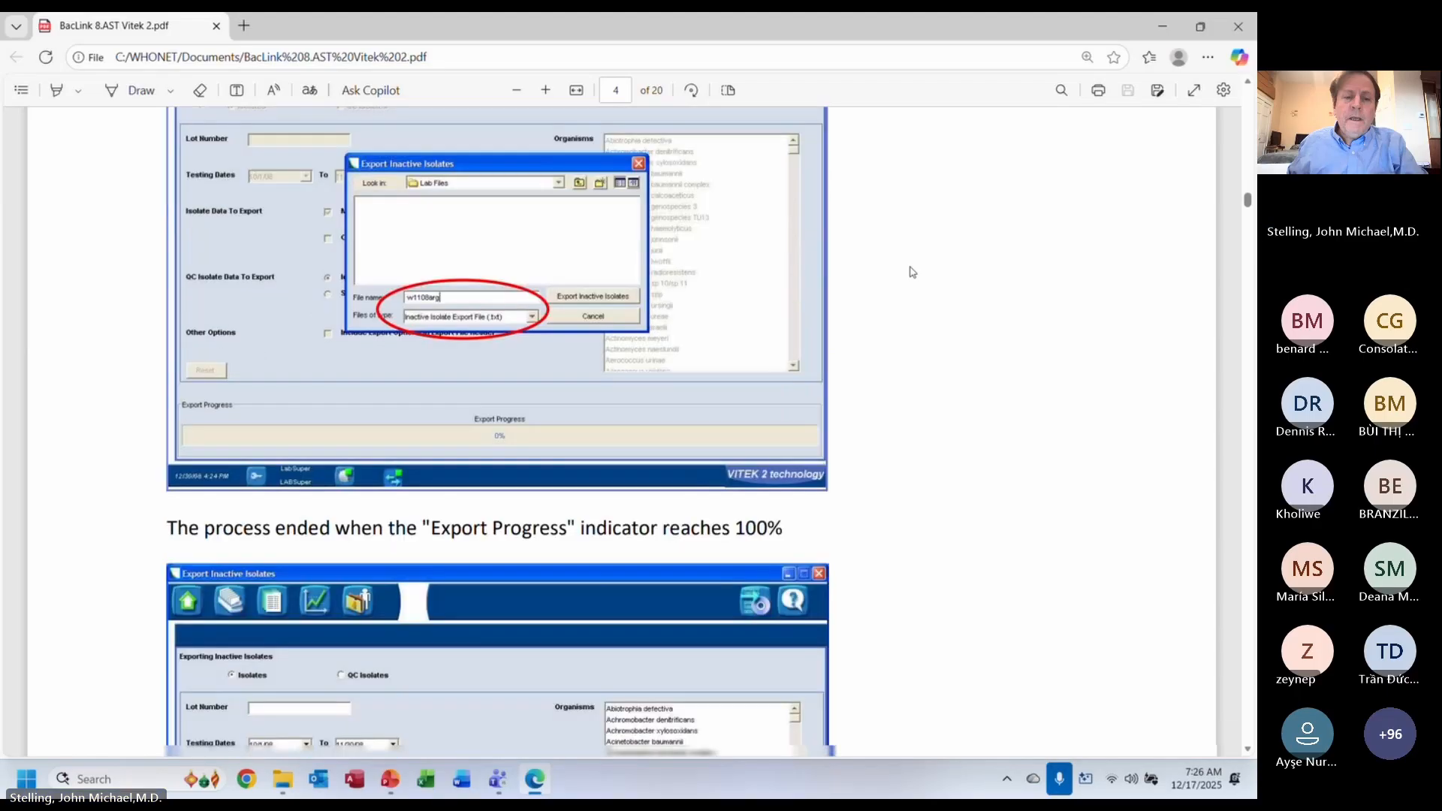
{"action": "scroll", "coordinate": [912, 272], "scroll_direction": "down", "scroll_amount": 1}
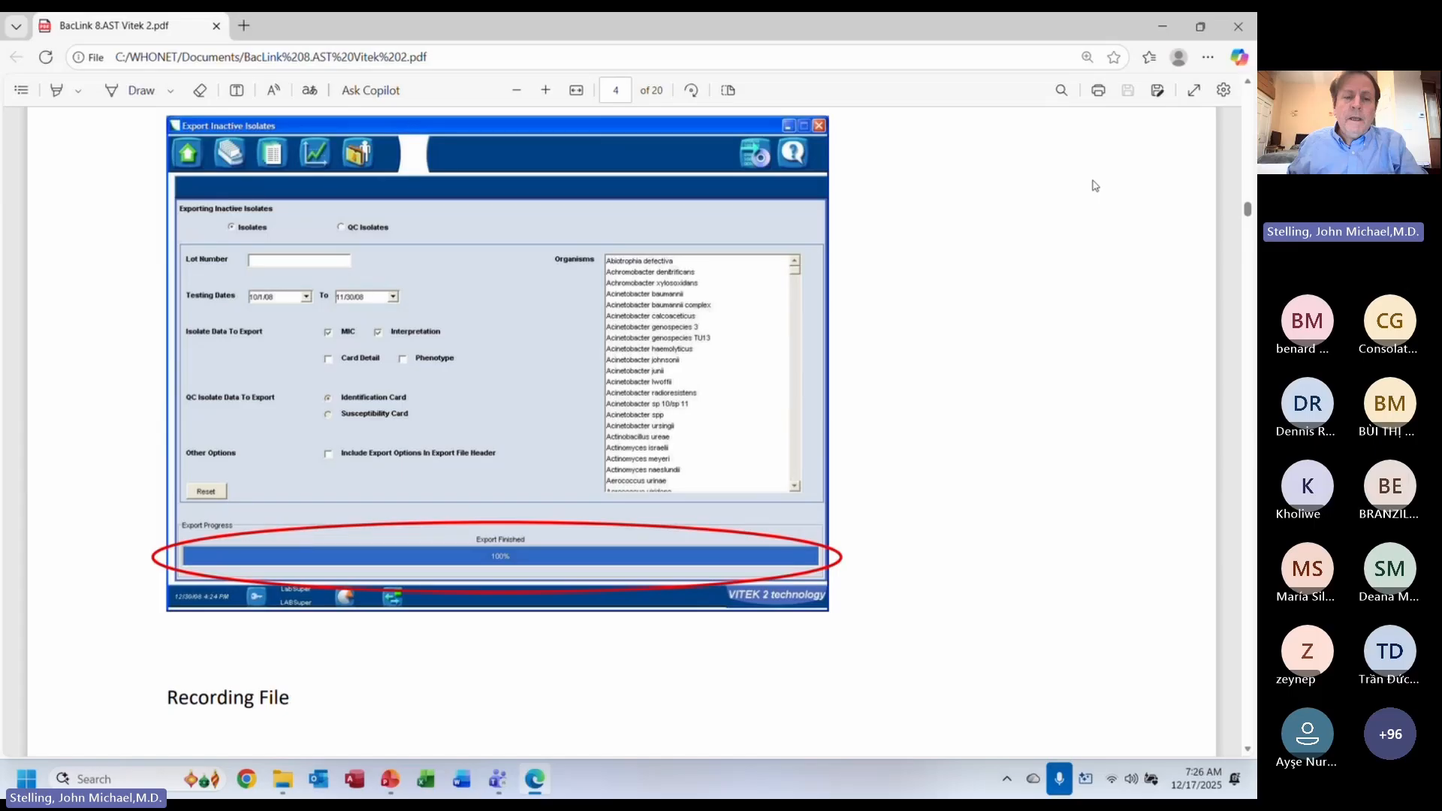
- Skim the guide's file-recording and BacLink import settings sections, including New Format and File Structure, and close the guide
{"action": "scroll", "coordinate": [1095, 186], "scroll_direction": "down", "scroll_amount": 10}
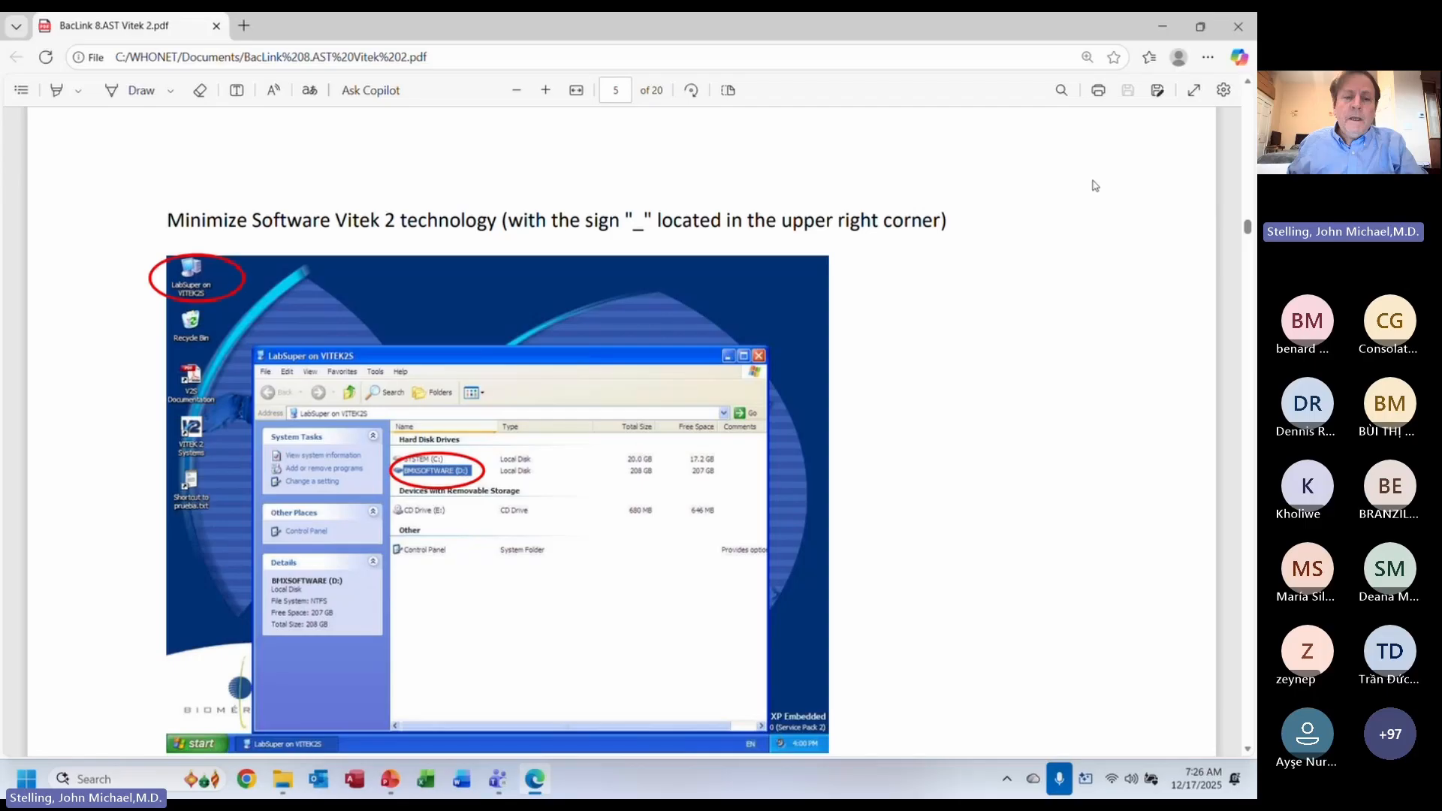
{"action": "scroll", "coordinate": [1094, 186], "scroll_direction": "down", "scroll_amount": 10}
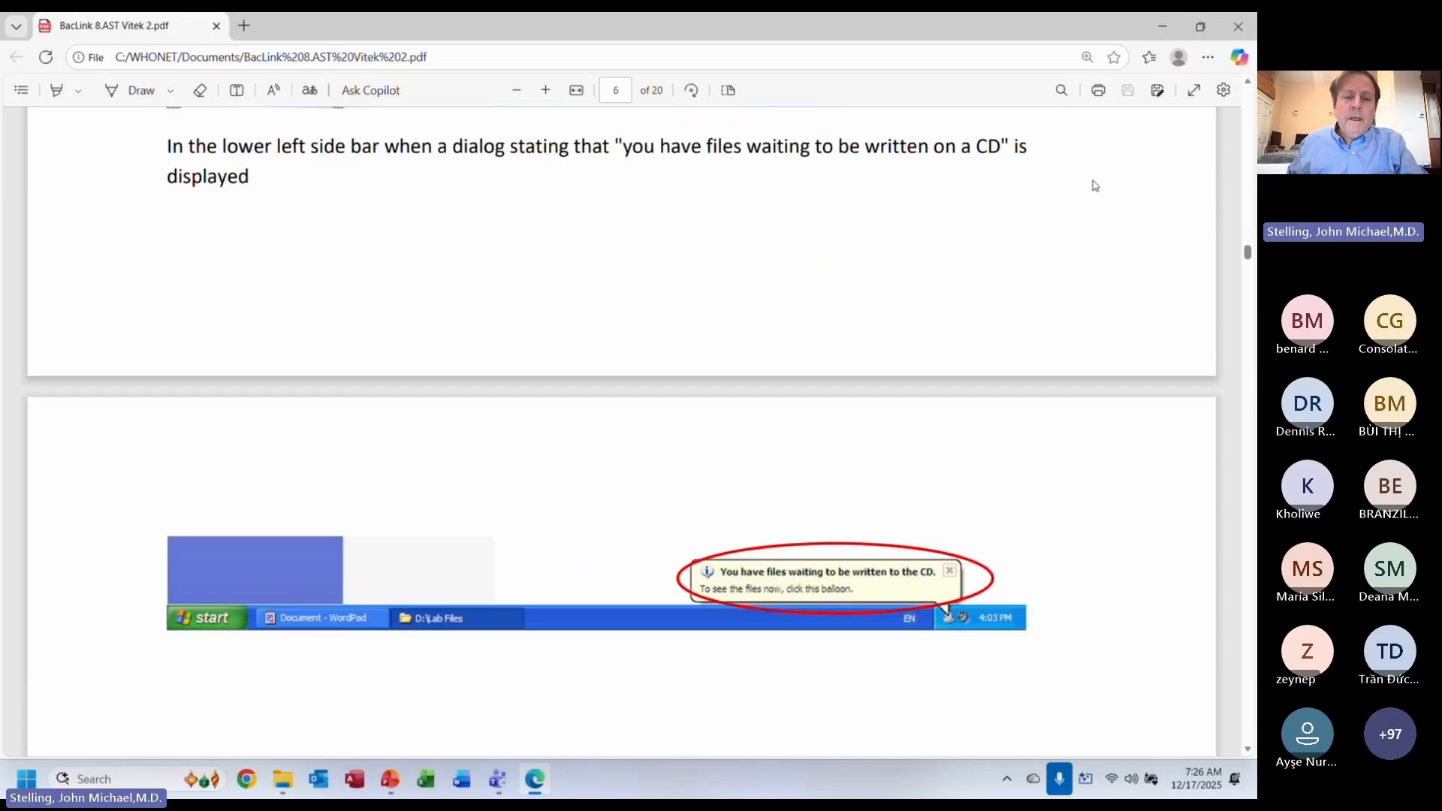
{"action": "scroll", "coordinate": [1095, 186], "scroll_direction": "down", "scroll_amount": 20}
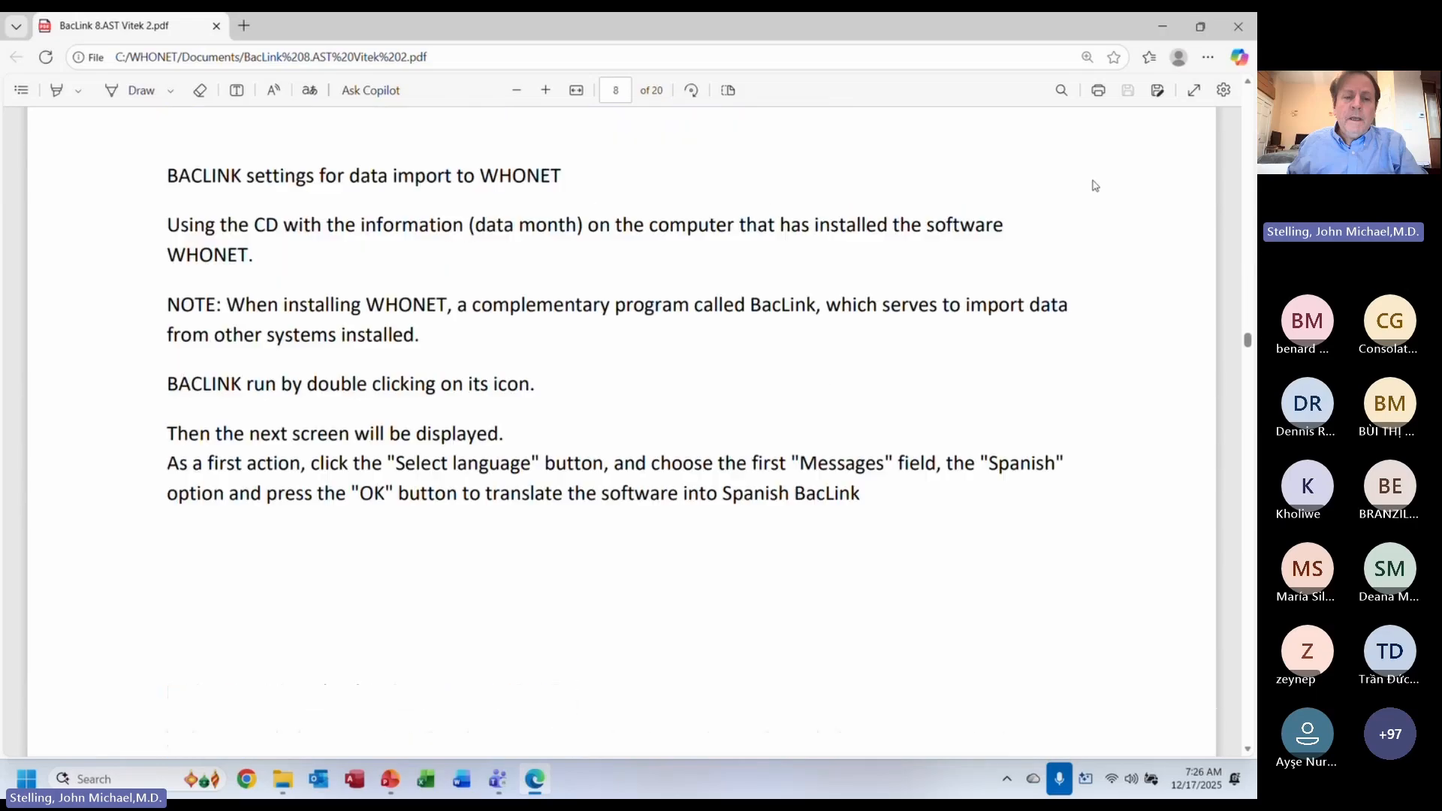
{"action": "scroll", "coordinate": [1094, 185], "scroll_direction": "down", "scroll_amount": 10}
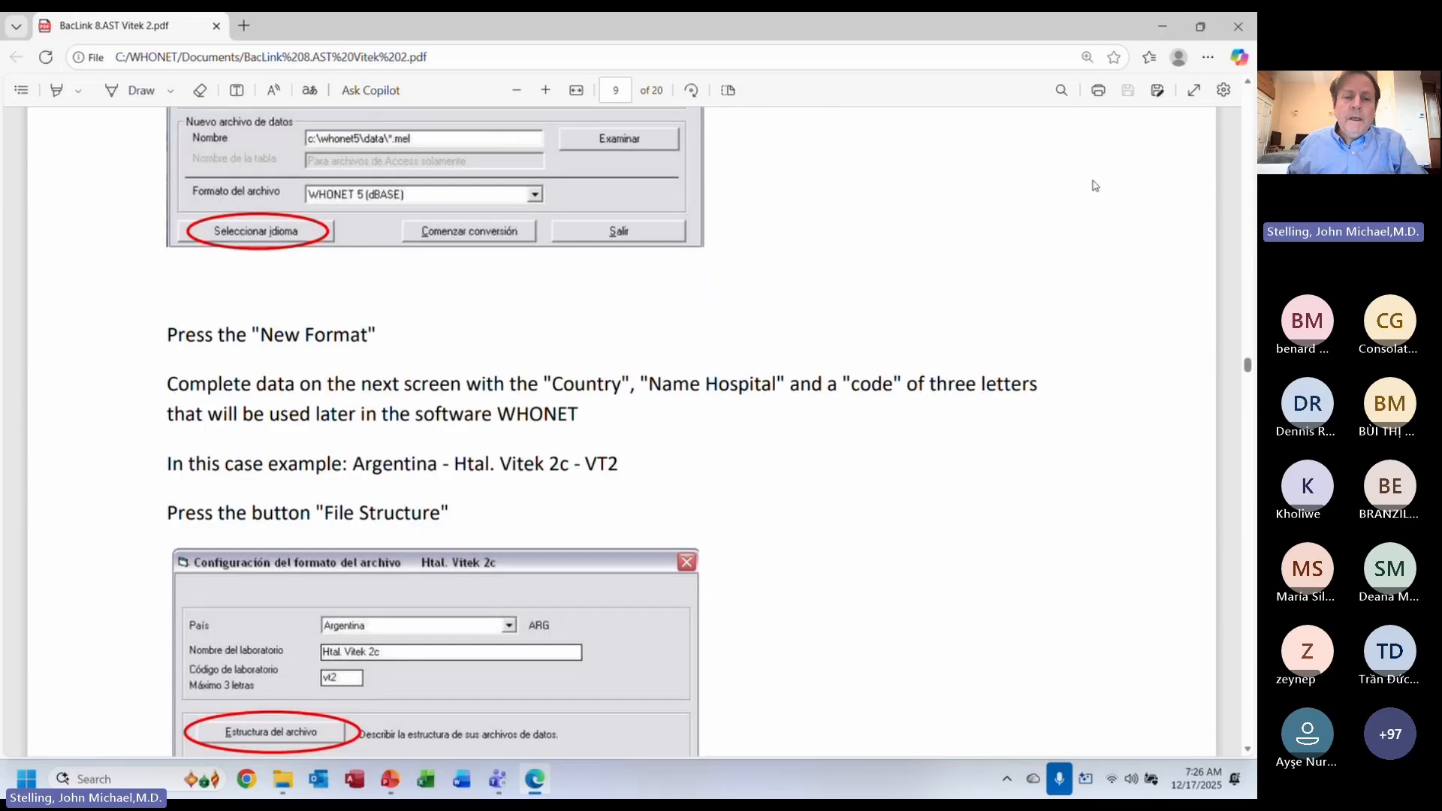
{"action": "key", "text": "alt+F4"}
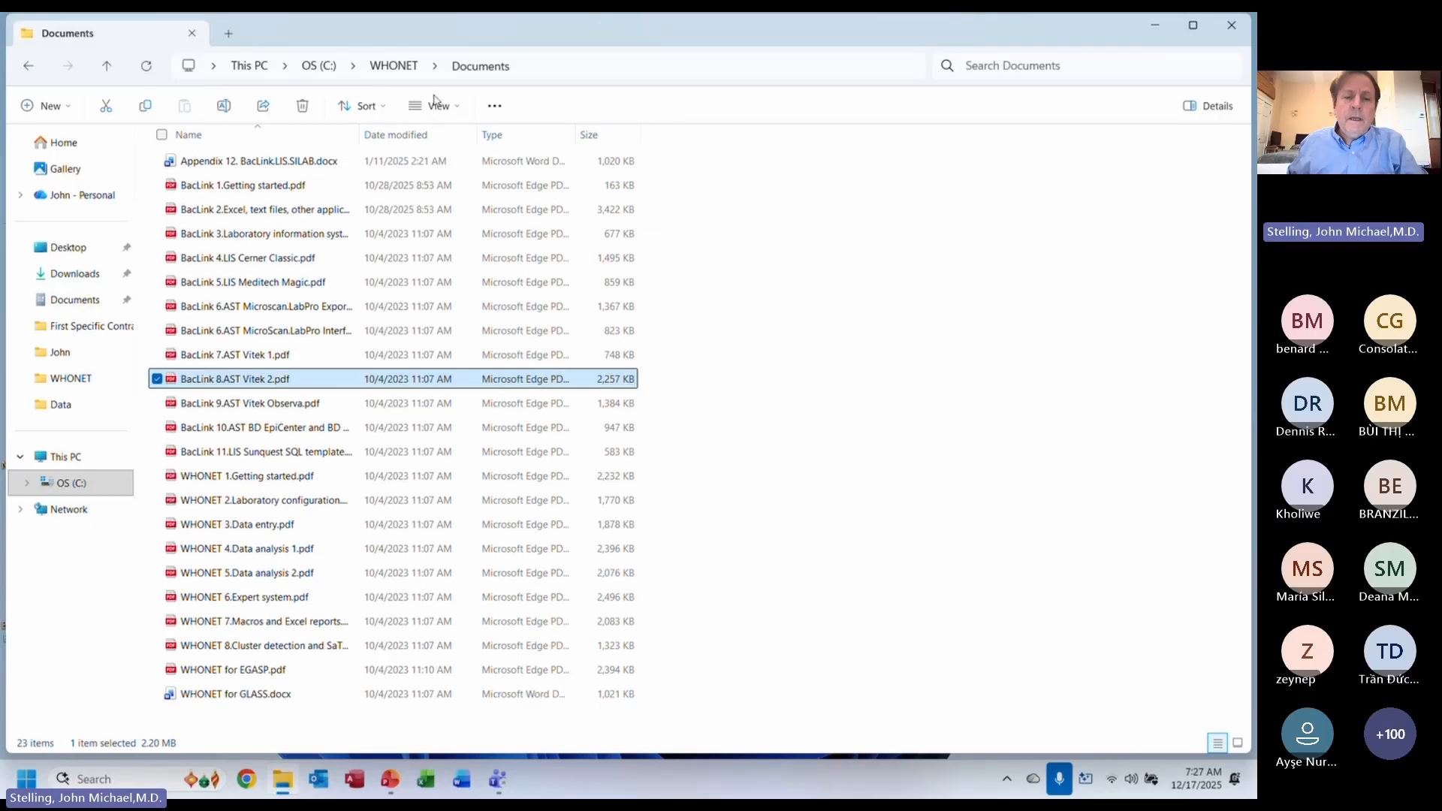
- Open the Data folder inside C:\WHONET and locate Vitek2-demo-data.txt
{"action": "left_click", "coordinate": [389, 69]}
{"action": "double_click", "coordinate": [222, 207]}
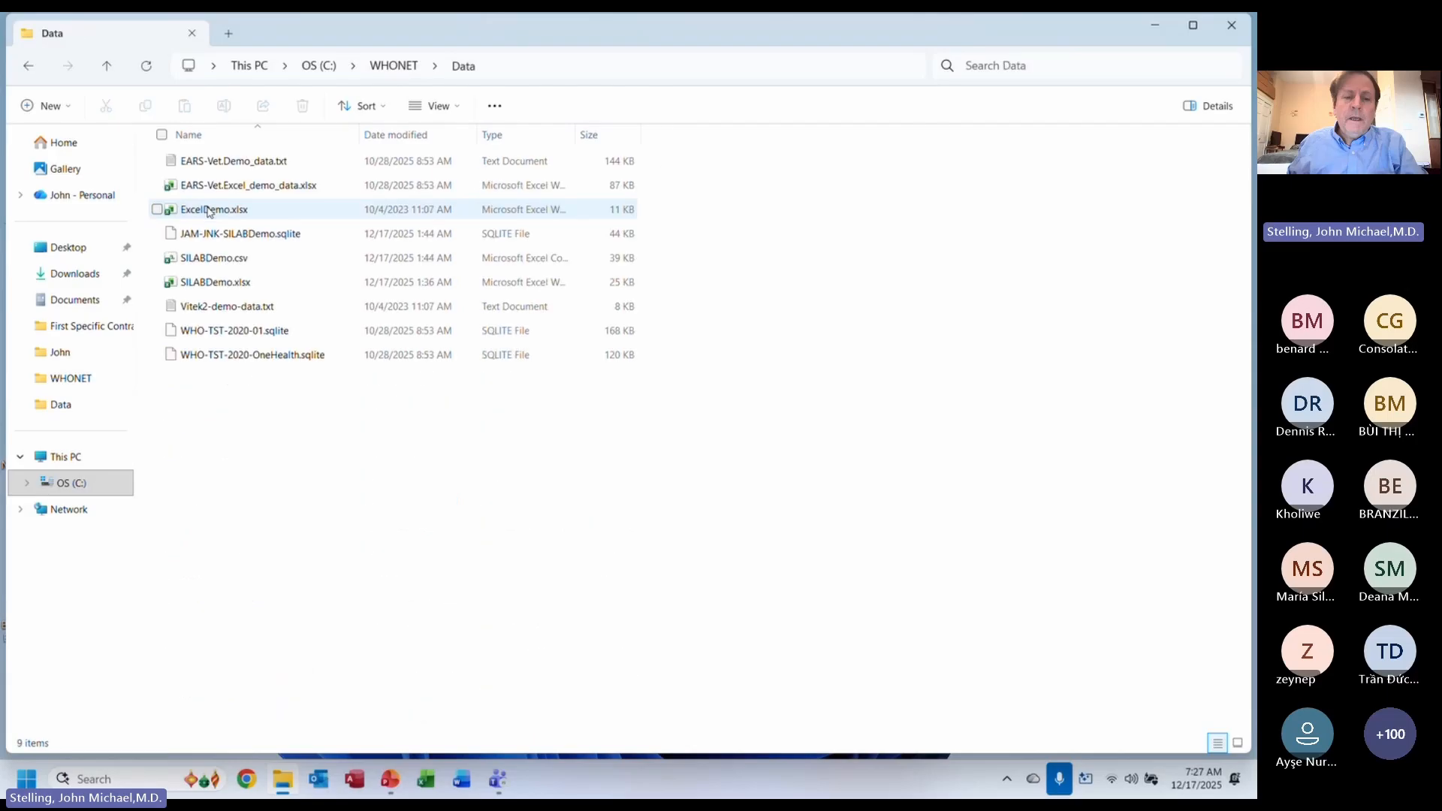
{"action": "key", "text": "Down"}
{"action": "key", "text": "Up"}
{"action": "key", "text": "Up"}
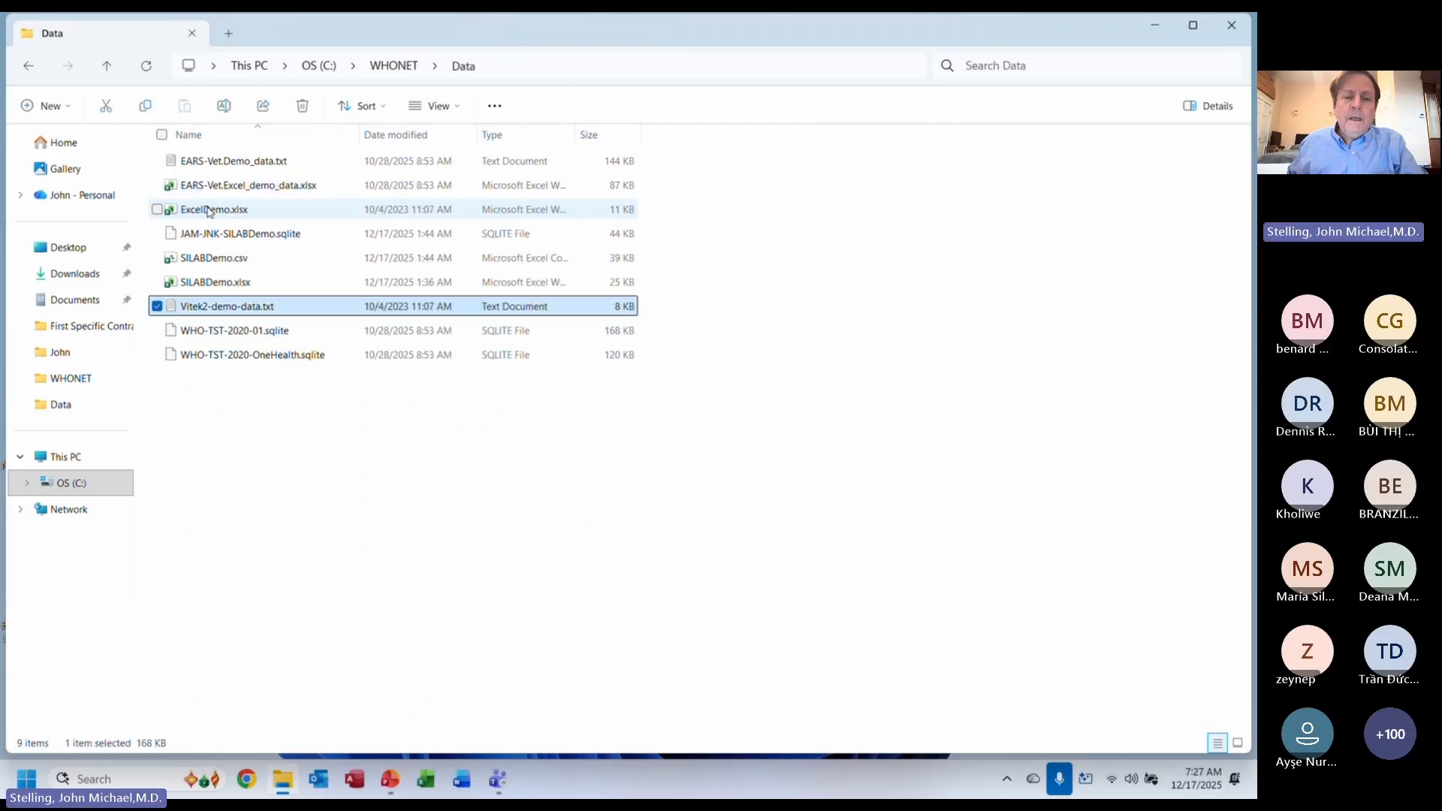
{"action": "key", "text": "Up"}
{"action": "key", "text": "Down"}
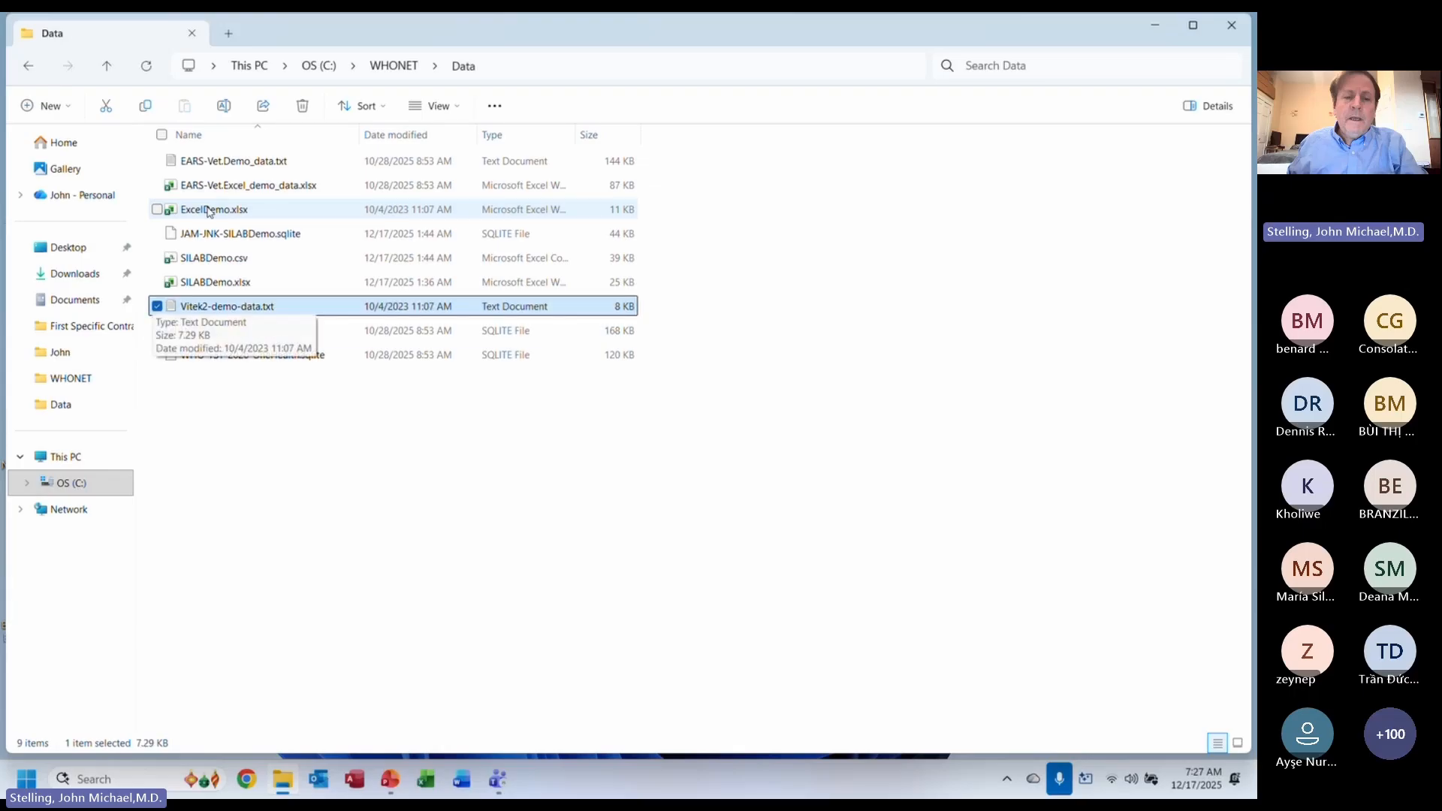
- Delete JAM-JNK-SILABDemo.sqlite from the Data folder
{"action": "key", "text": "Up"}
{"action": "key", "text": "Up"}
{"action": "key", "text": "Up"}
{"action": "key", "text": "Up"}
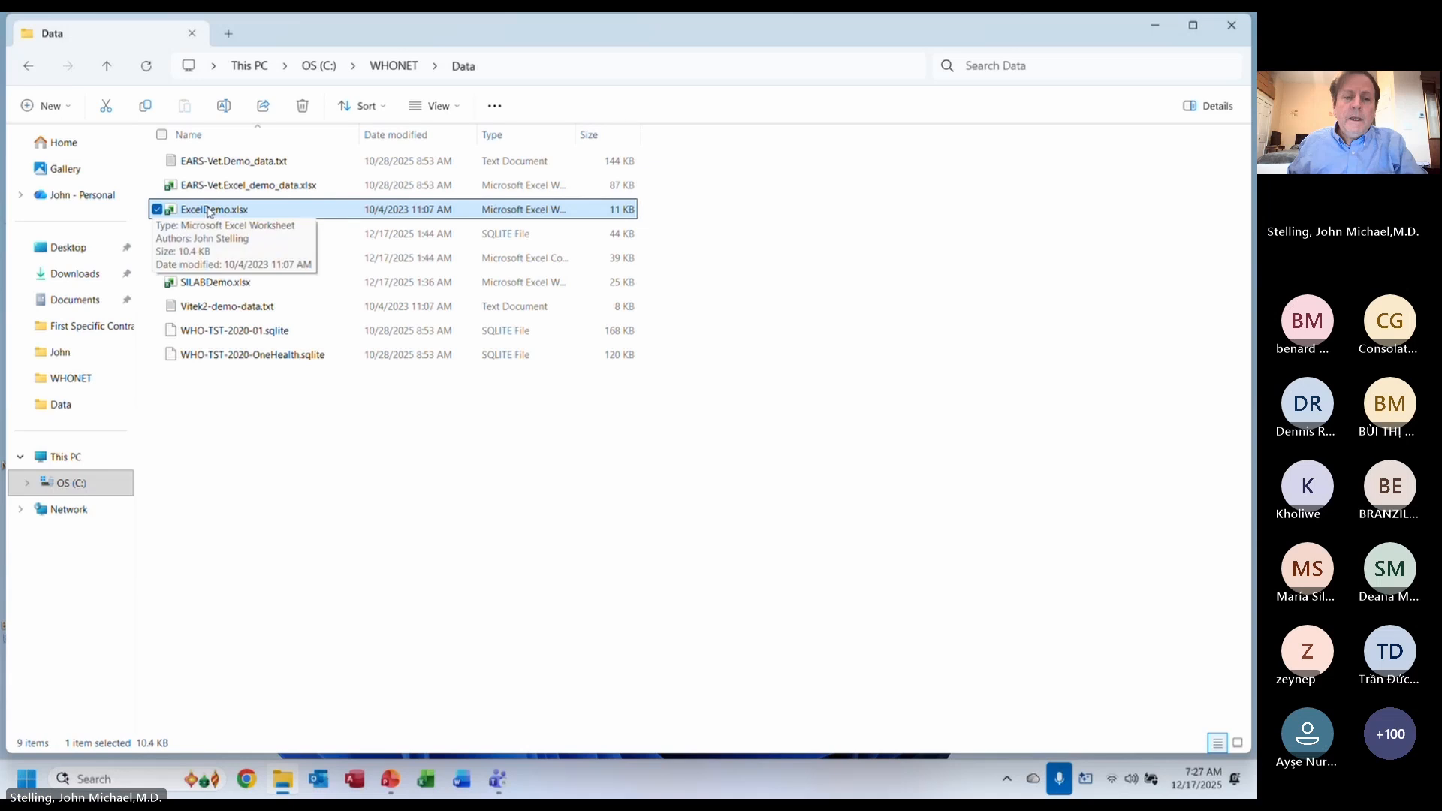
{"action": "key", "text": "Down"}
{"action": "key", "text": "Delete"}
{"action": "key", "text": "Up"}
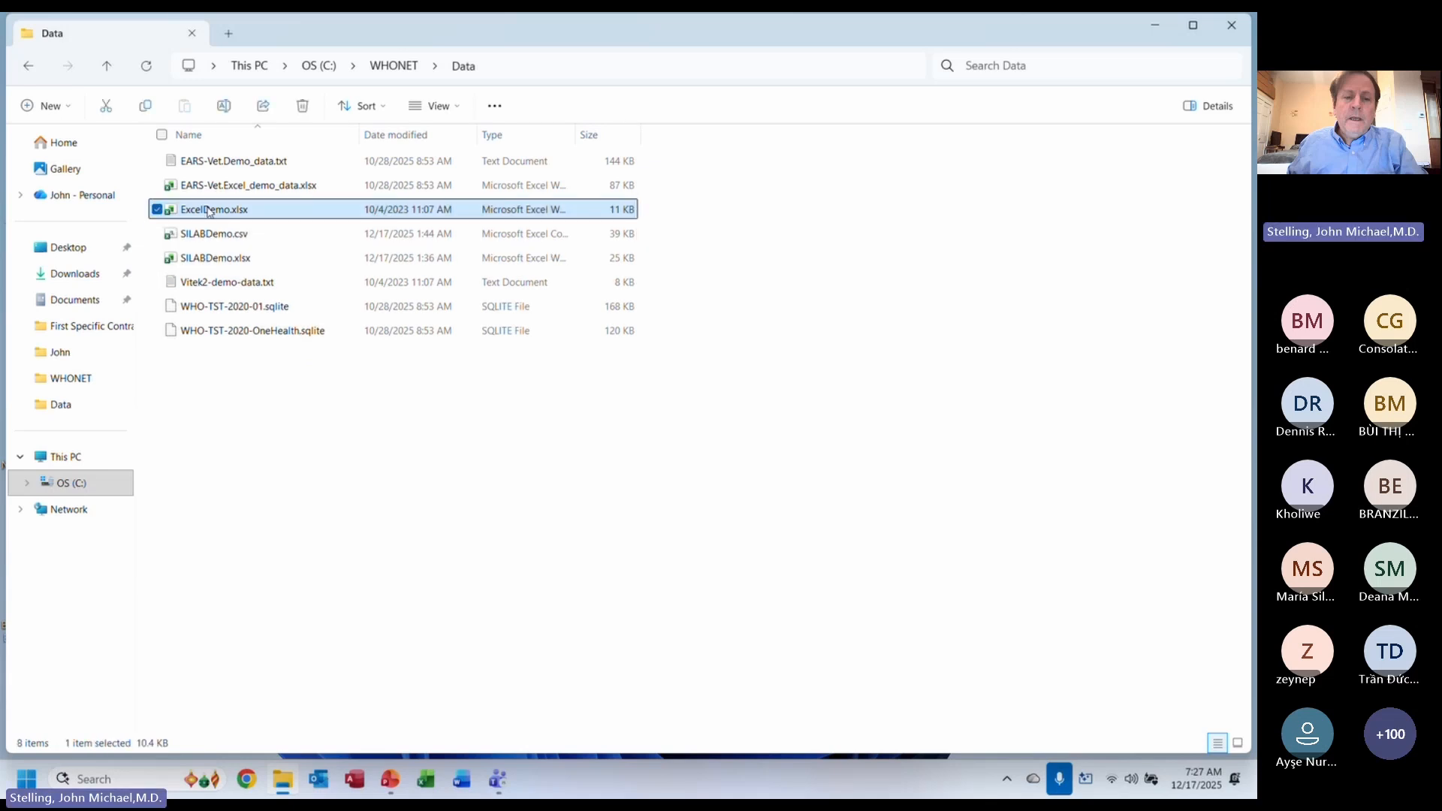
- Delete EARS-Vet.Demo_data.txt and EARS-Vet.Excel_demo_data.xlsx from the Data folder
{"action": "key", "text": "Up"}
{"action": "key", "text": "Up"}
{"action": "key", "text": "shift+Down"}
{"action": "key", "text": "Delete"}
- Examine the remaining sample data files, including the two WHO-TST-2020 SQLite files, Vitek2-demo-data.txt and ExcelDemo.xlsx
{"action": "key", "text": "Down"}
{"action": "key", "text": "Down"}
{"action": "key", "text": "Down"}
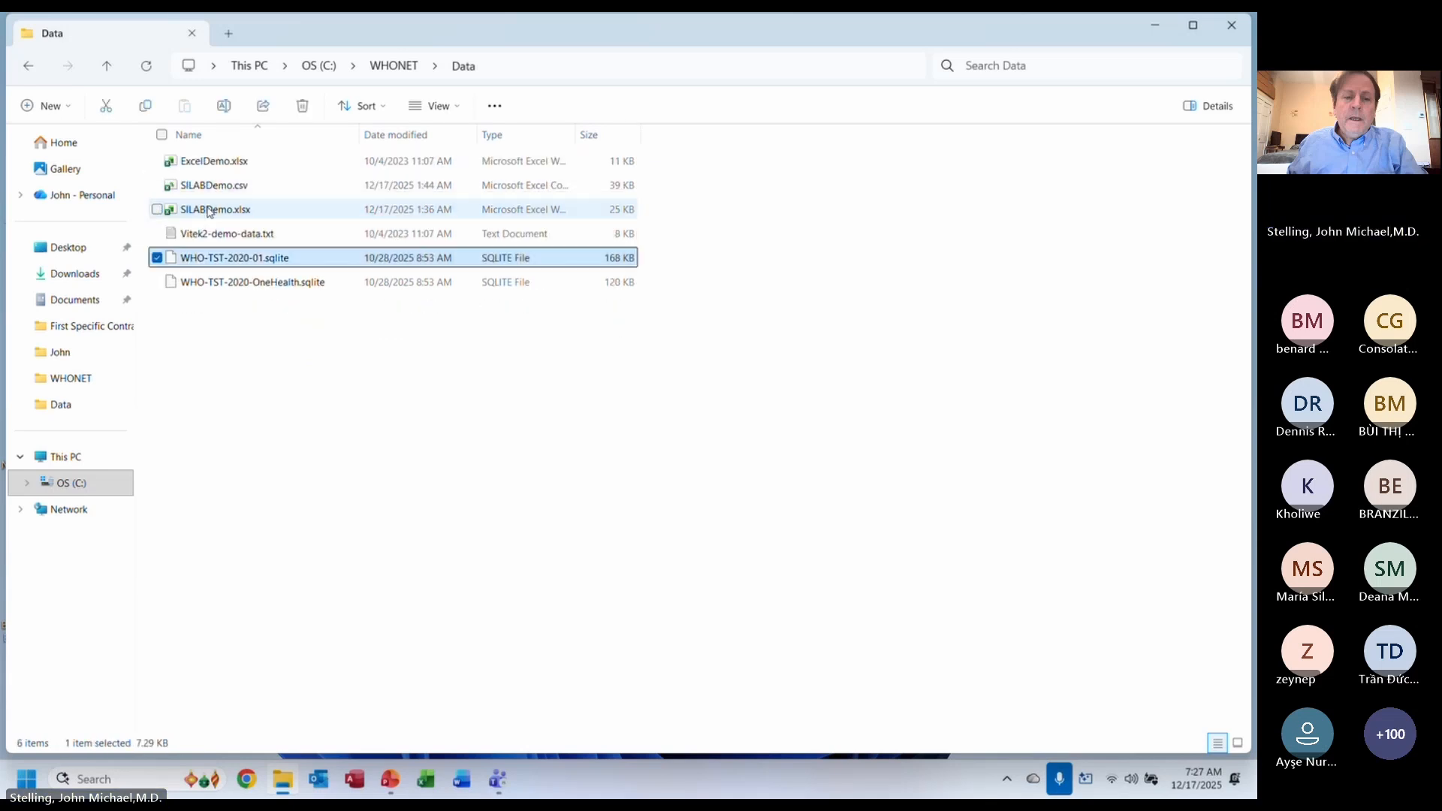
{"action": "key", "text": "Down"}
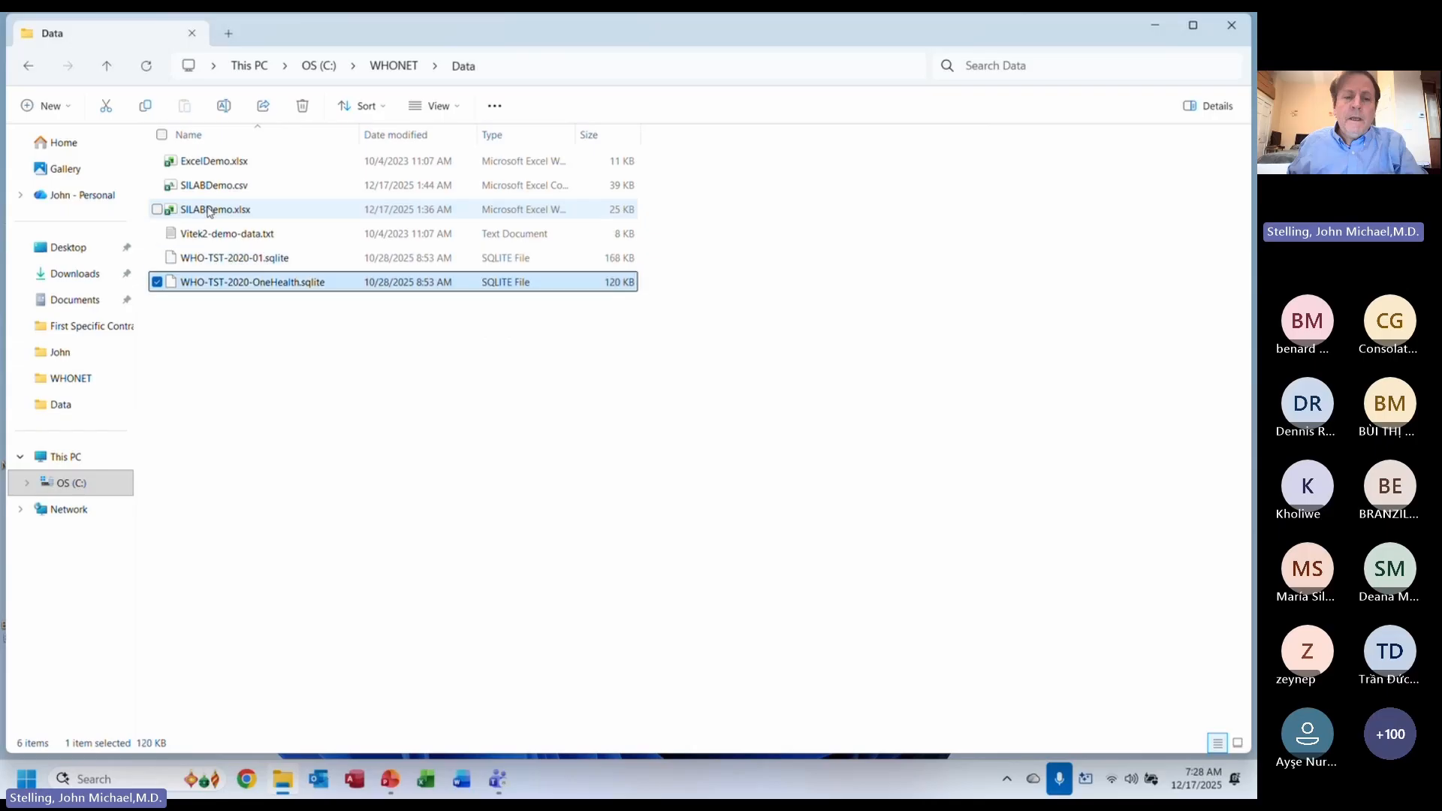
{"action": "key", "text": "Up"}
{"action": "key", "text": "shift+Down"}
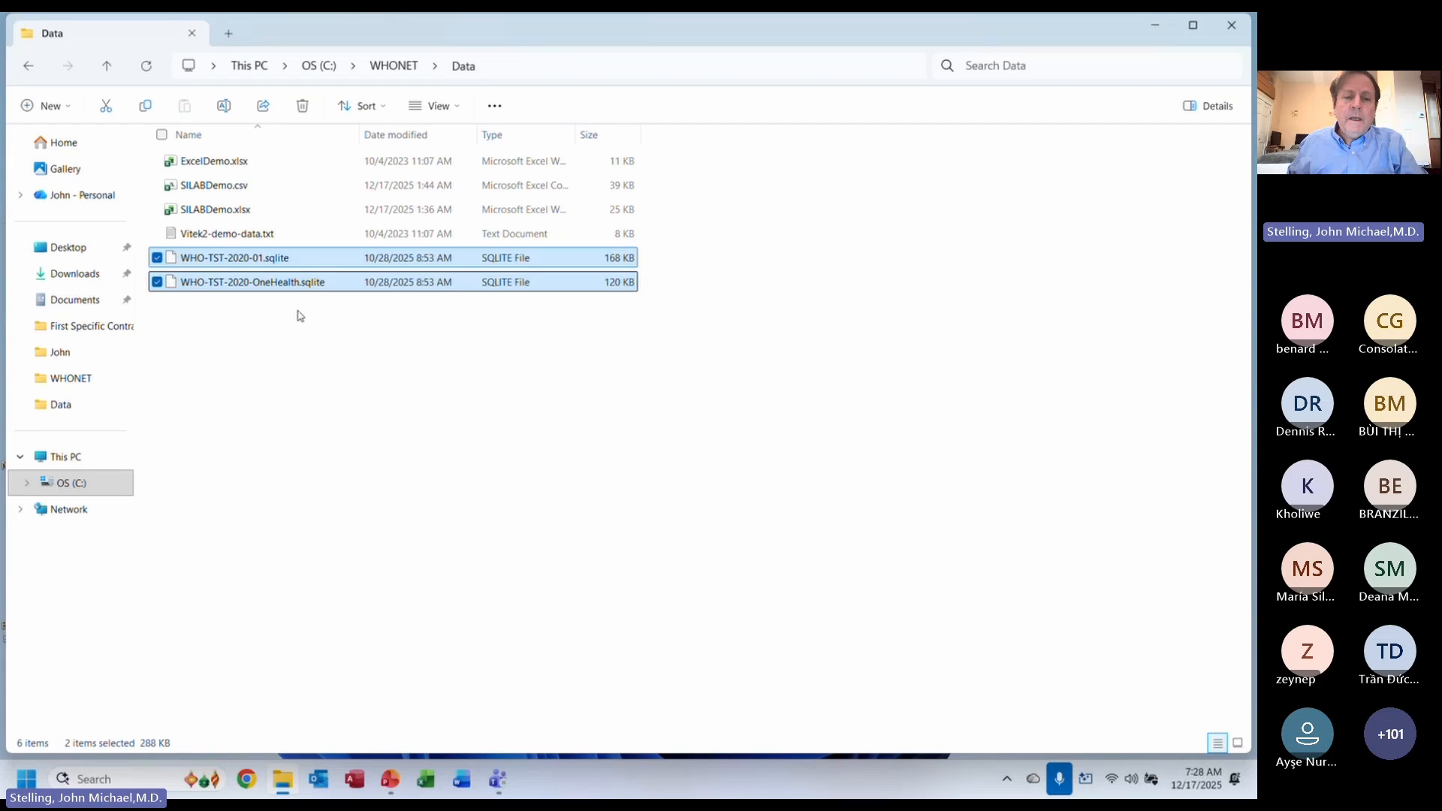
{"action": "key", "text": "Up"}
{"action": "key", "text": "Up"}
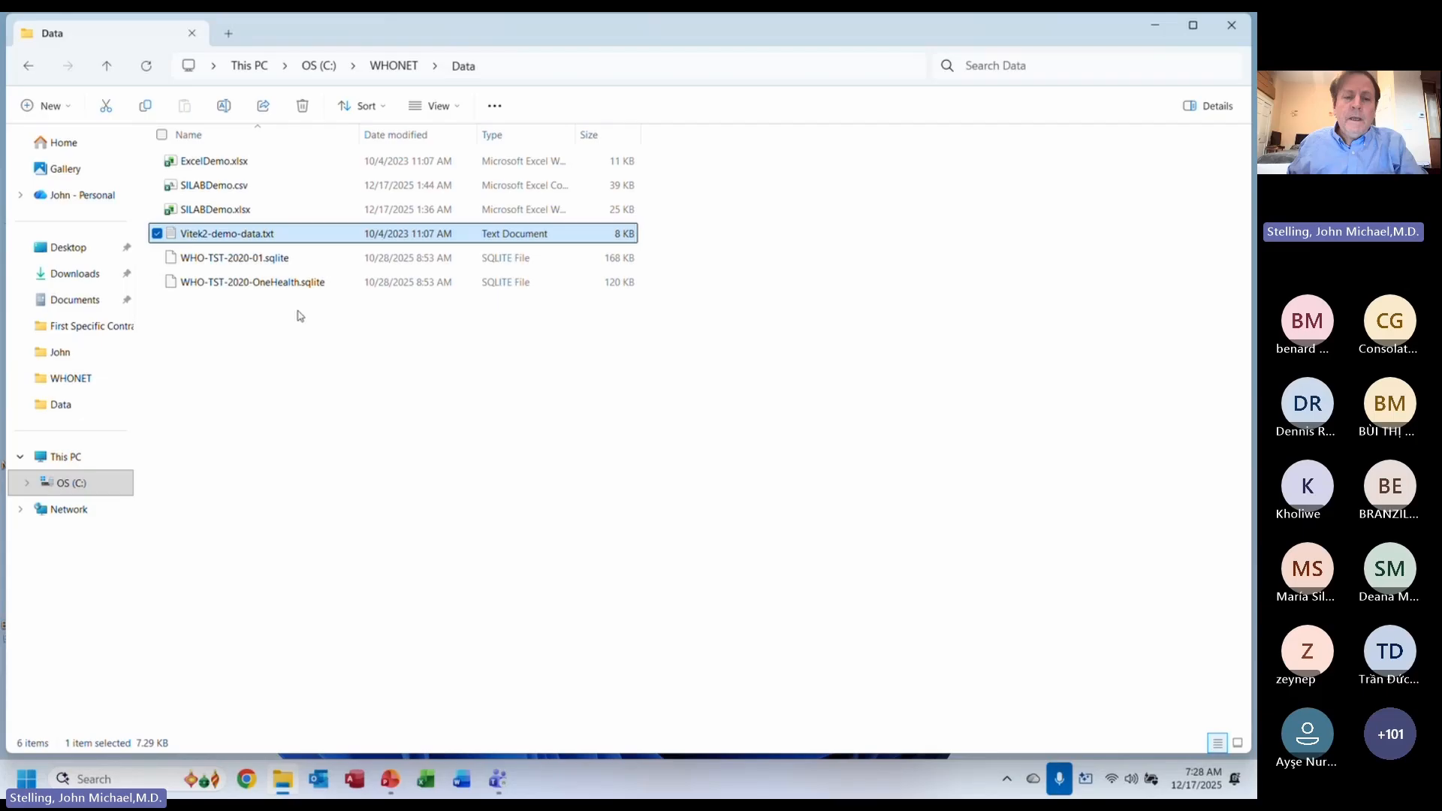
{"action": "key", "text": "Home"}
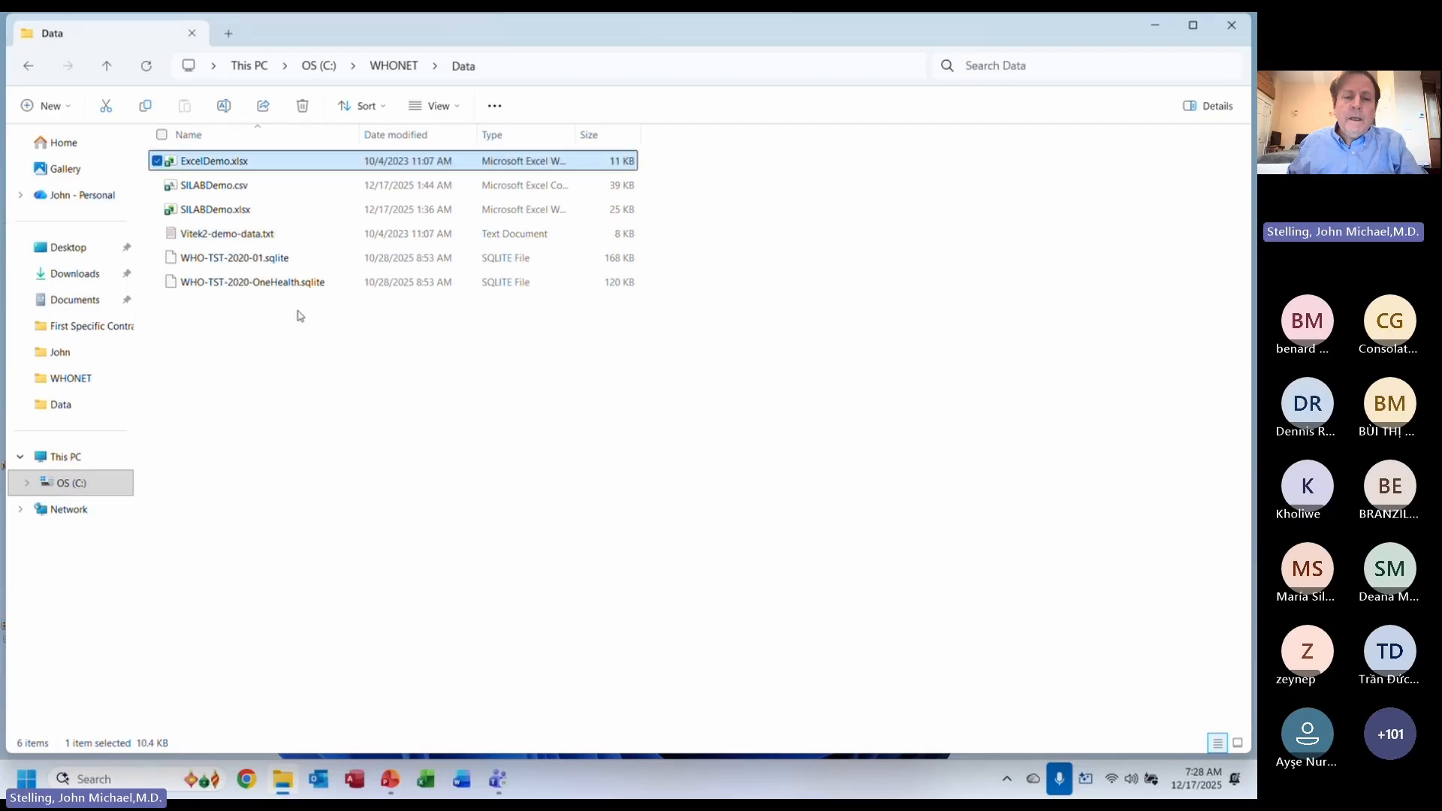
- Examine ExcelDemo.xlsx and the SILABDemo CSV and Excel files in the Data folder
{"action": "key", "text": "Down"}
{"action": "key", "text": "Down"}
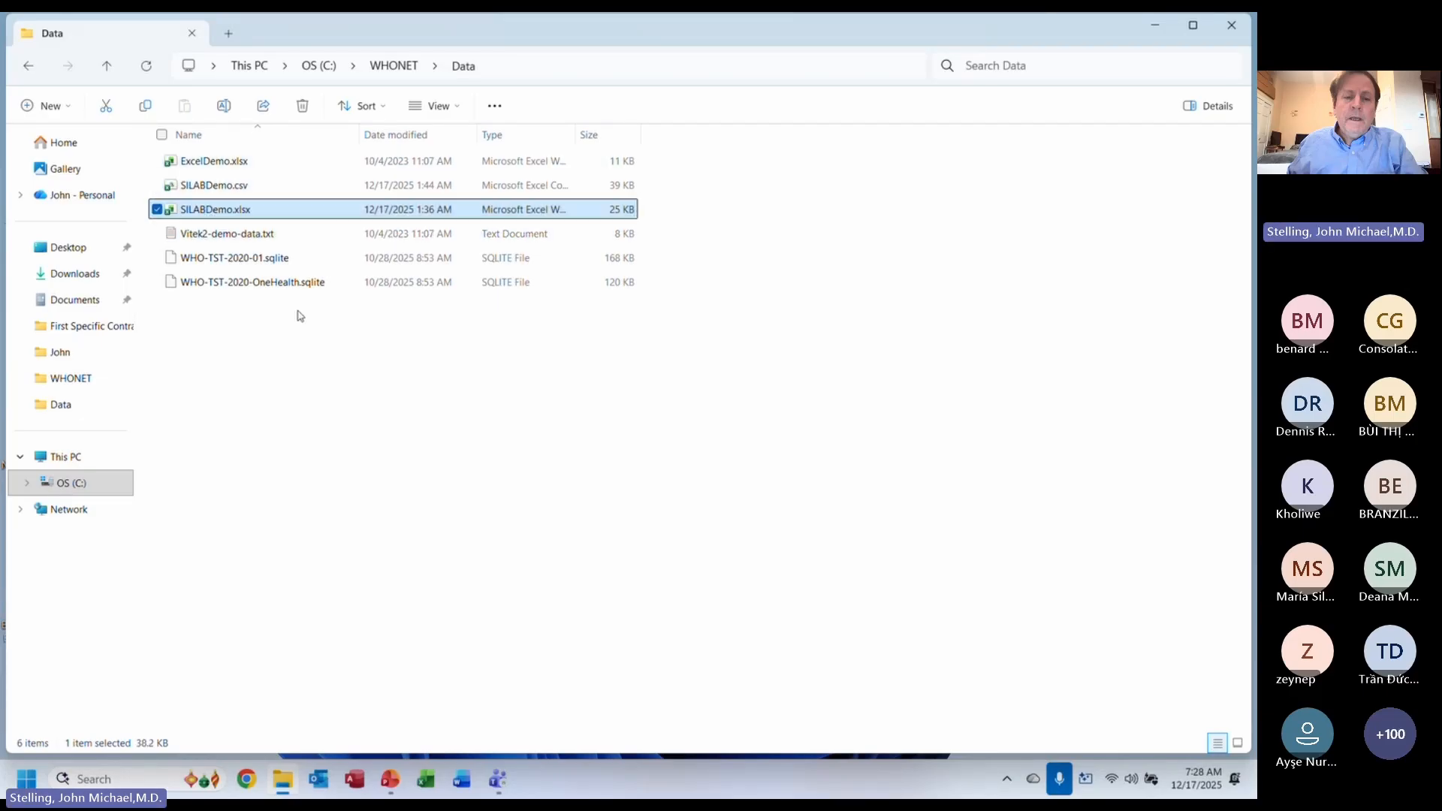
{"action": "key", "text": "Up"}
{"action": "key", "text": "Down"}
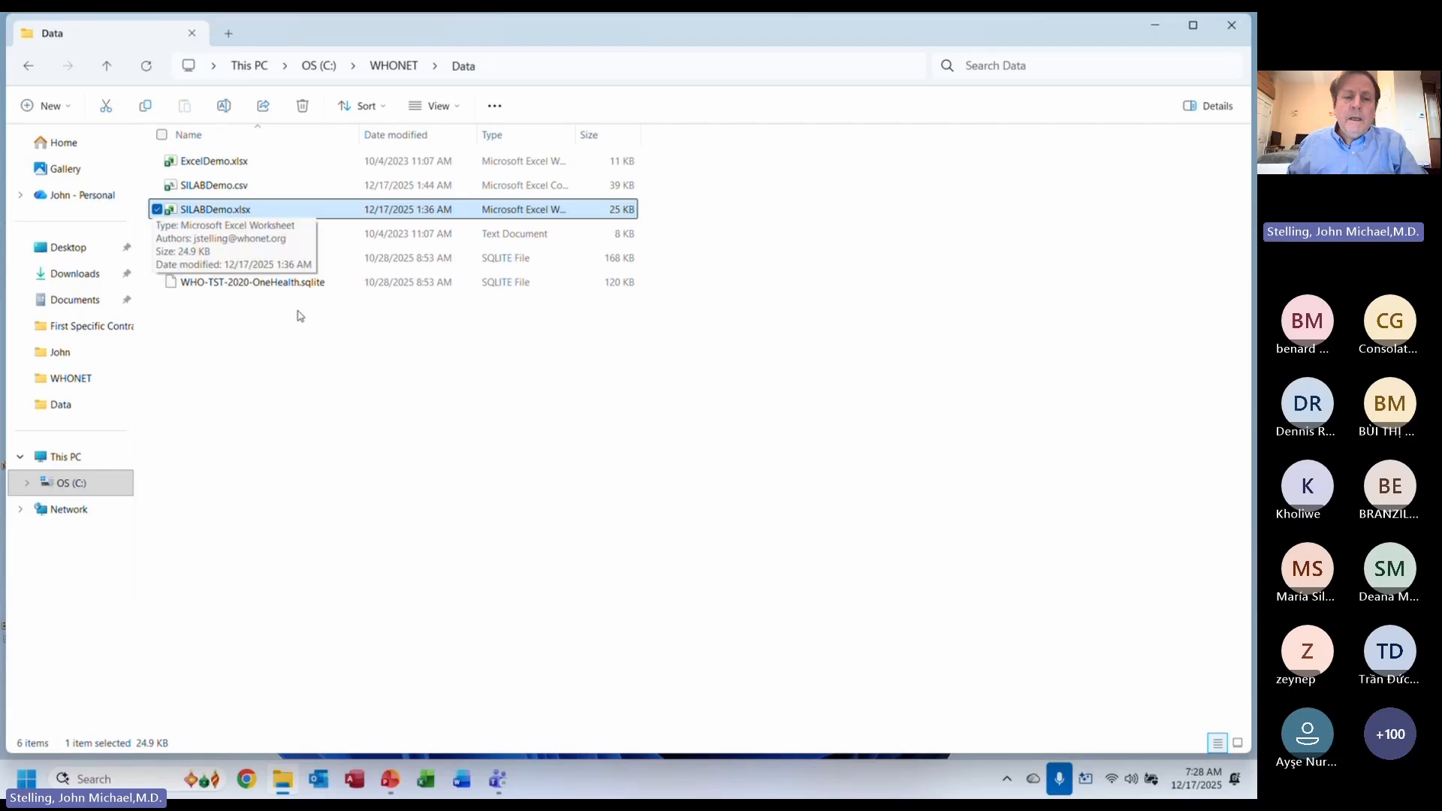
{"action": "key", "text": "Up"}
{"action": "key", "text": "Up"}
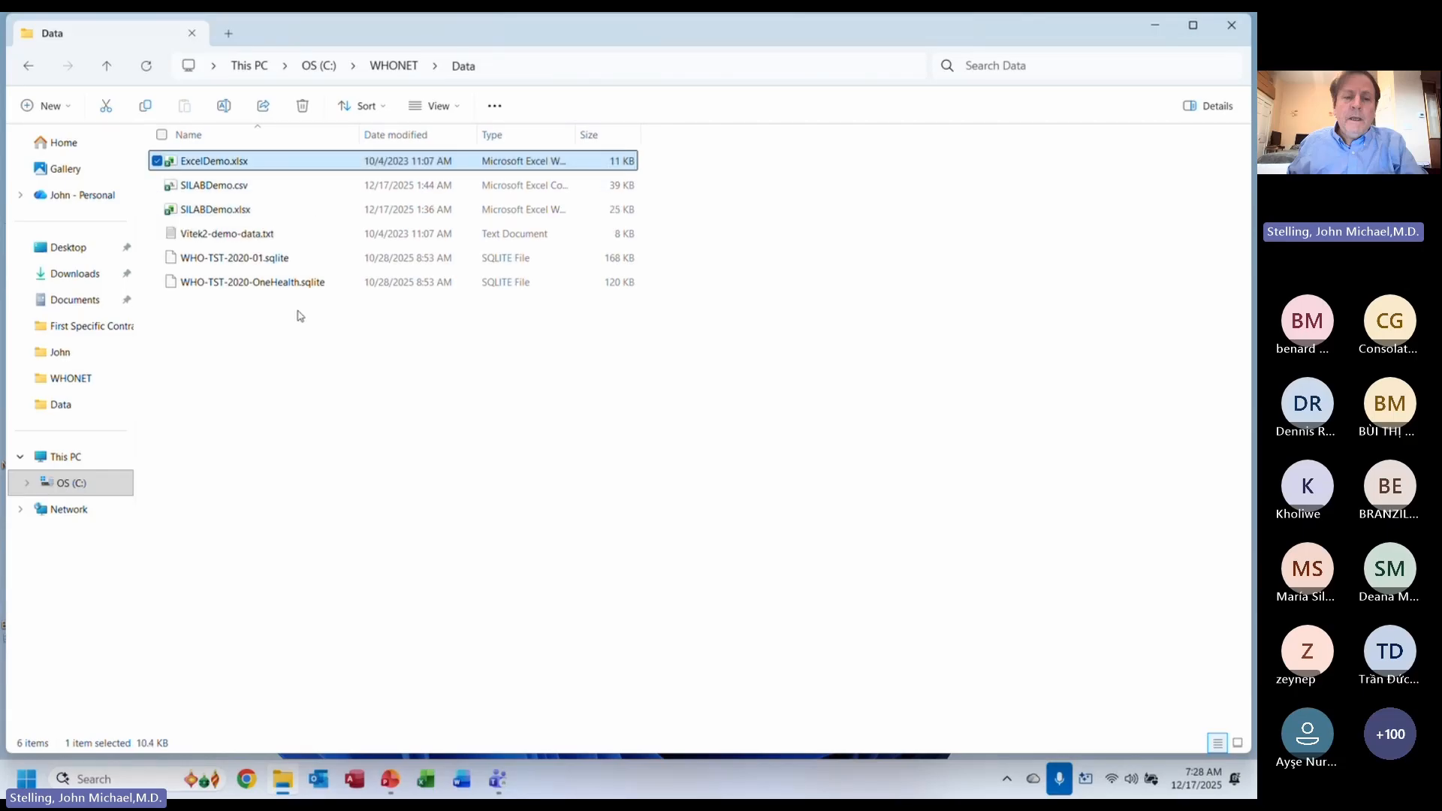
{"action": "key", "text": "Down"}
{"action": "key", "text": "Down"}
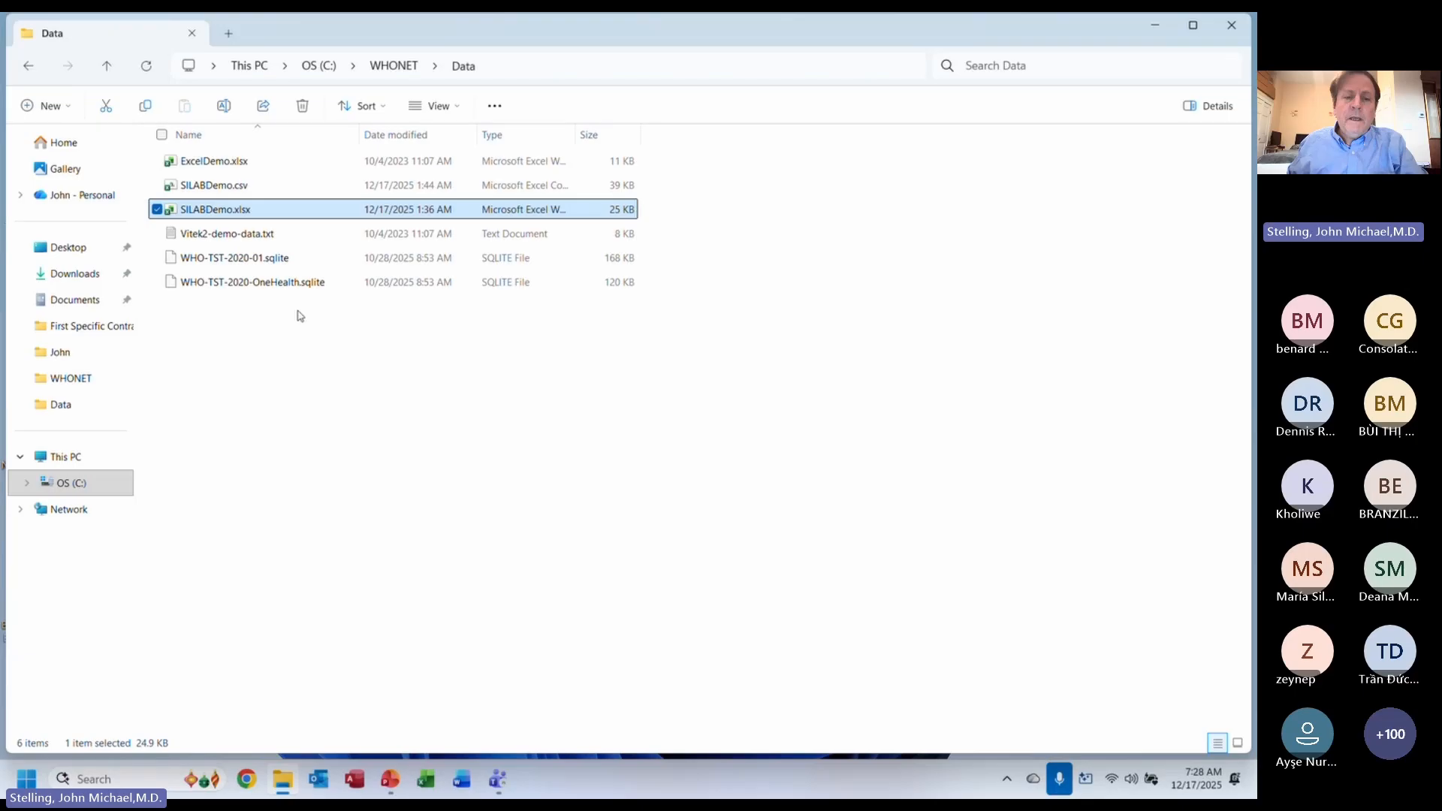
- Open Vitek2-demo-data.txt in the text editor and maximize its window
{"action": "key", "text": "Down"}
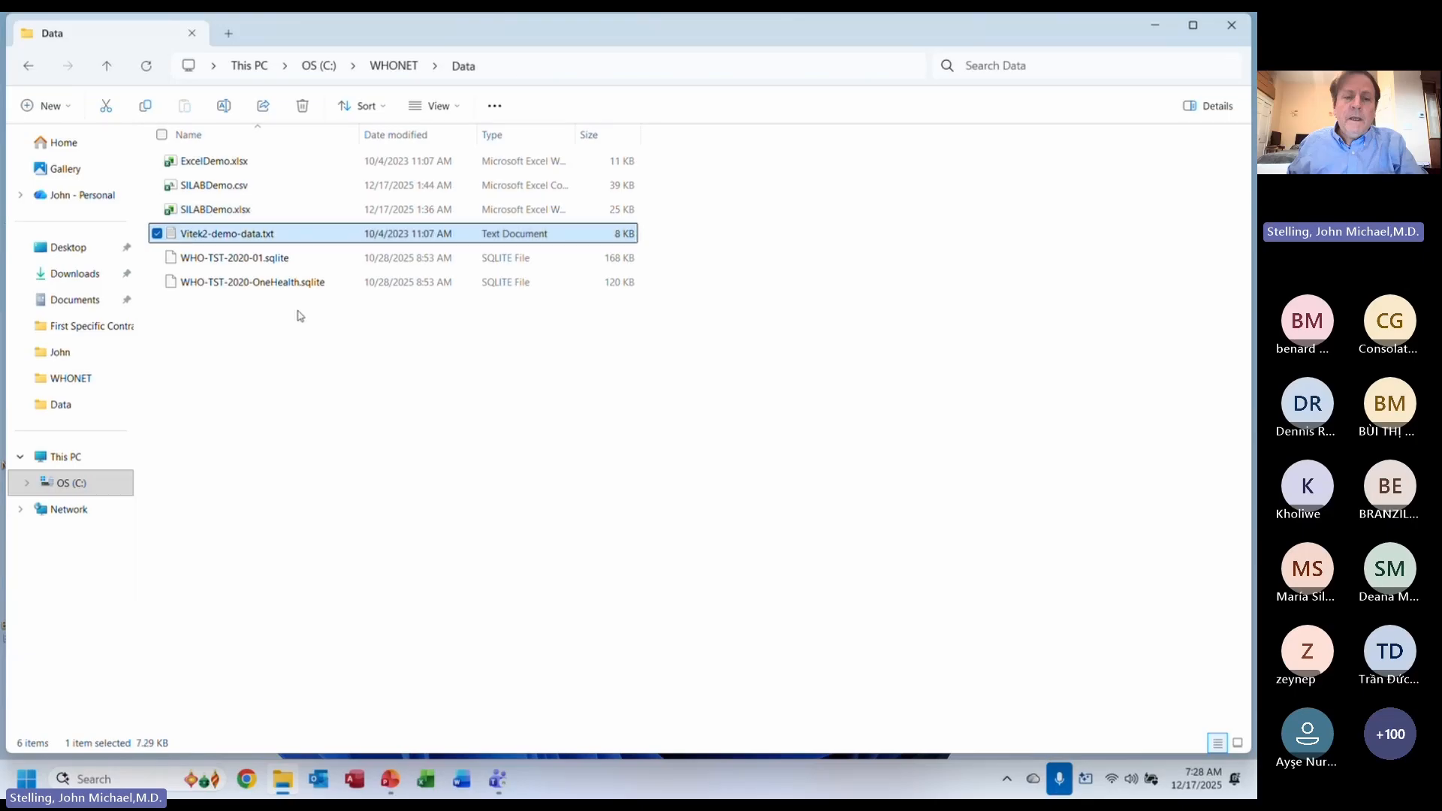
{"action": "key", "text": "Return"}
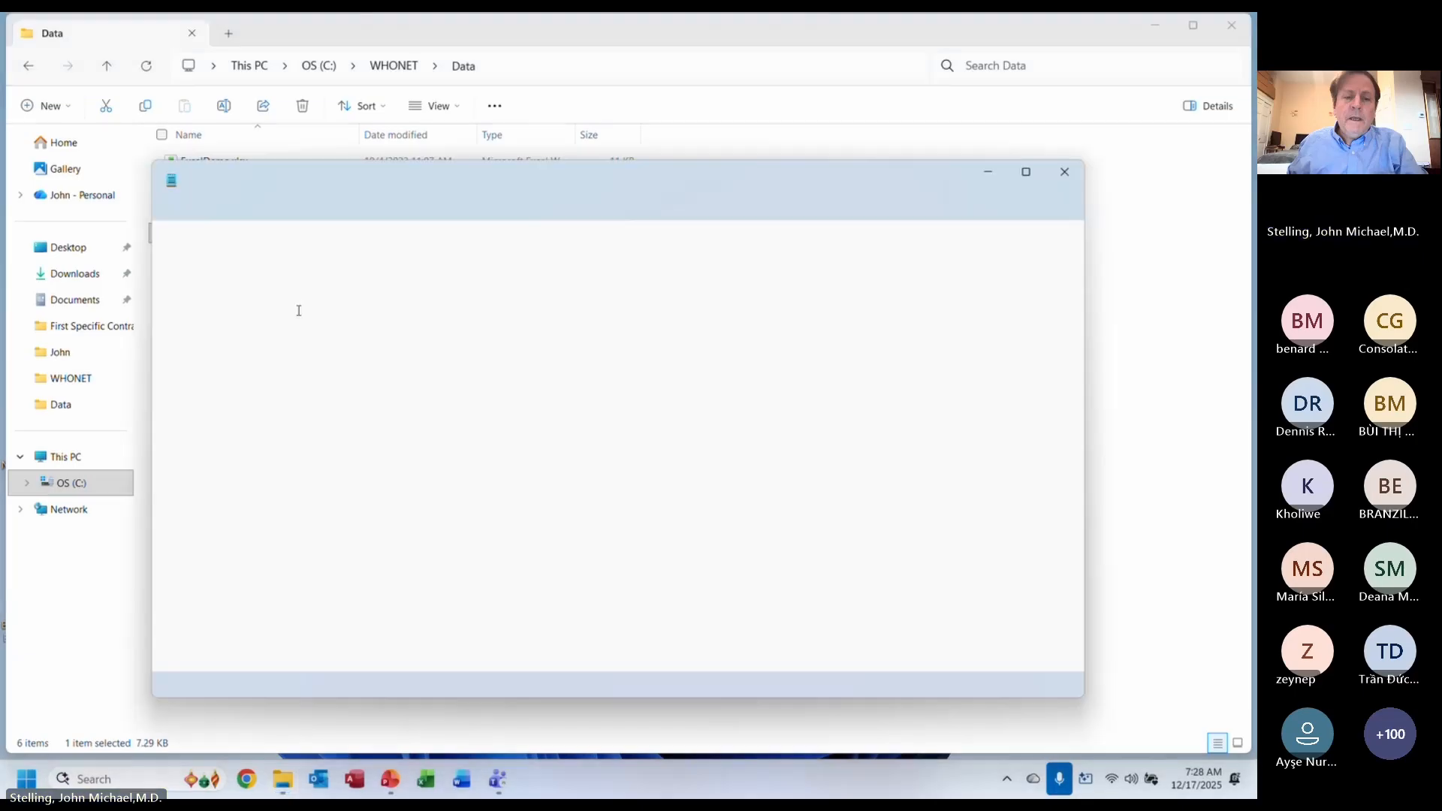
{"action": "mouse_move", "coordinate": [1033, 173]}
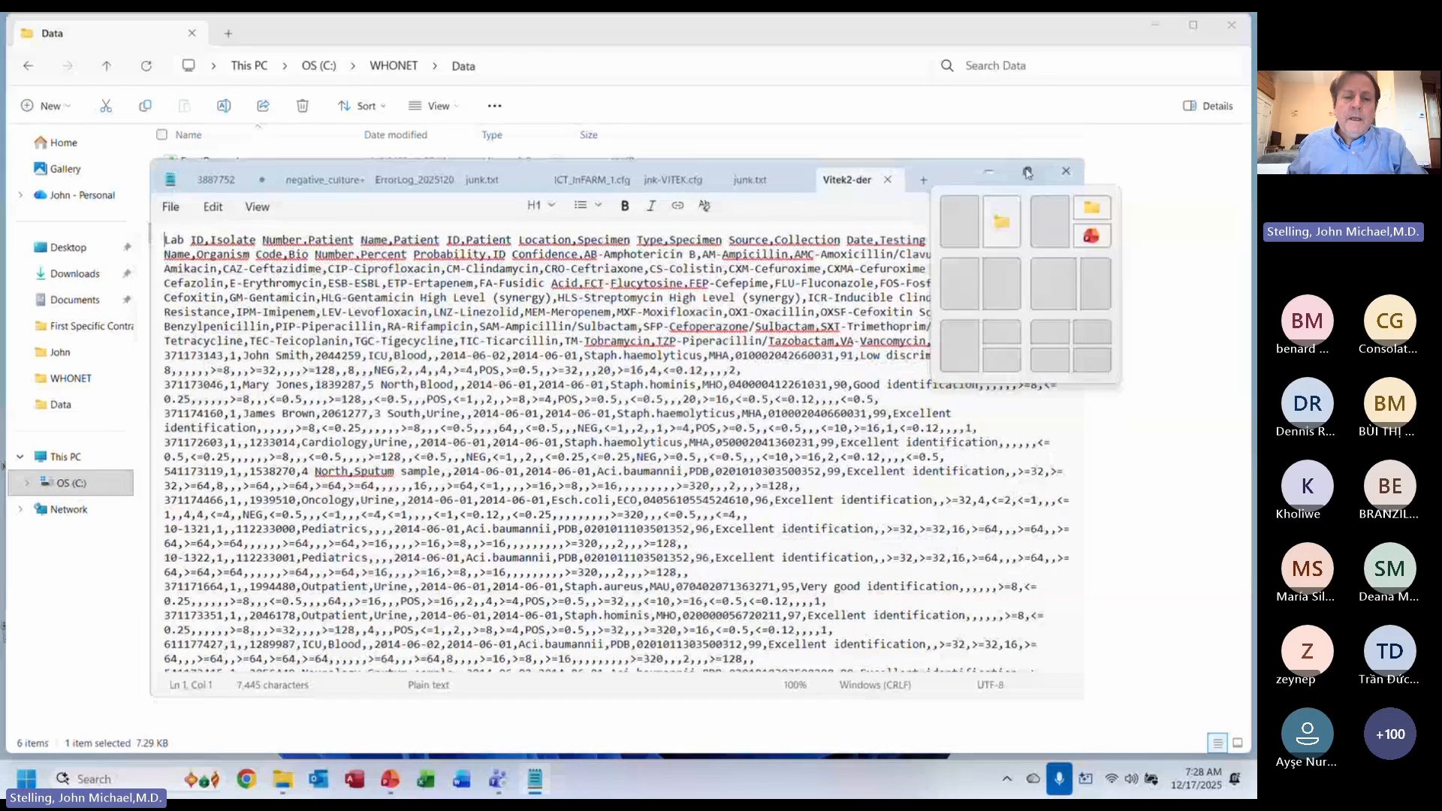
{"action": "left_click", "coordinate": [1027, 173]}
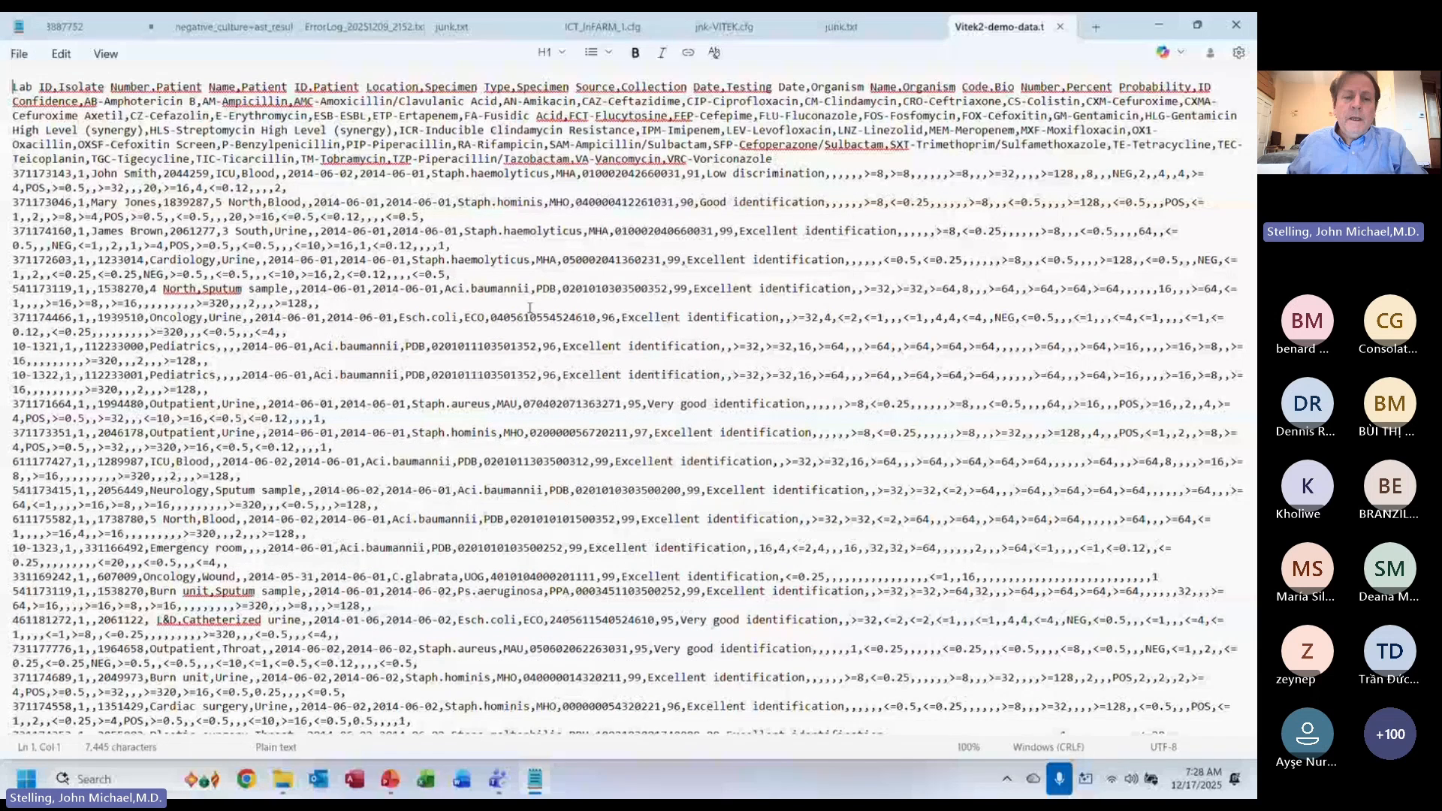
- Highlight the comma-separated header row of the Vitek 2 file and examine its field names
{"action": "key", "text": "shift+Down"}
{"action": "key", "text": "shift+Down"}
{"action": "key", "text": "shift+Down"}
{"action": "key", "text": "shift+Down"}
{"action": "key", "text": "shift+Down"}
{"action": "key", "text": "shift+Down"}
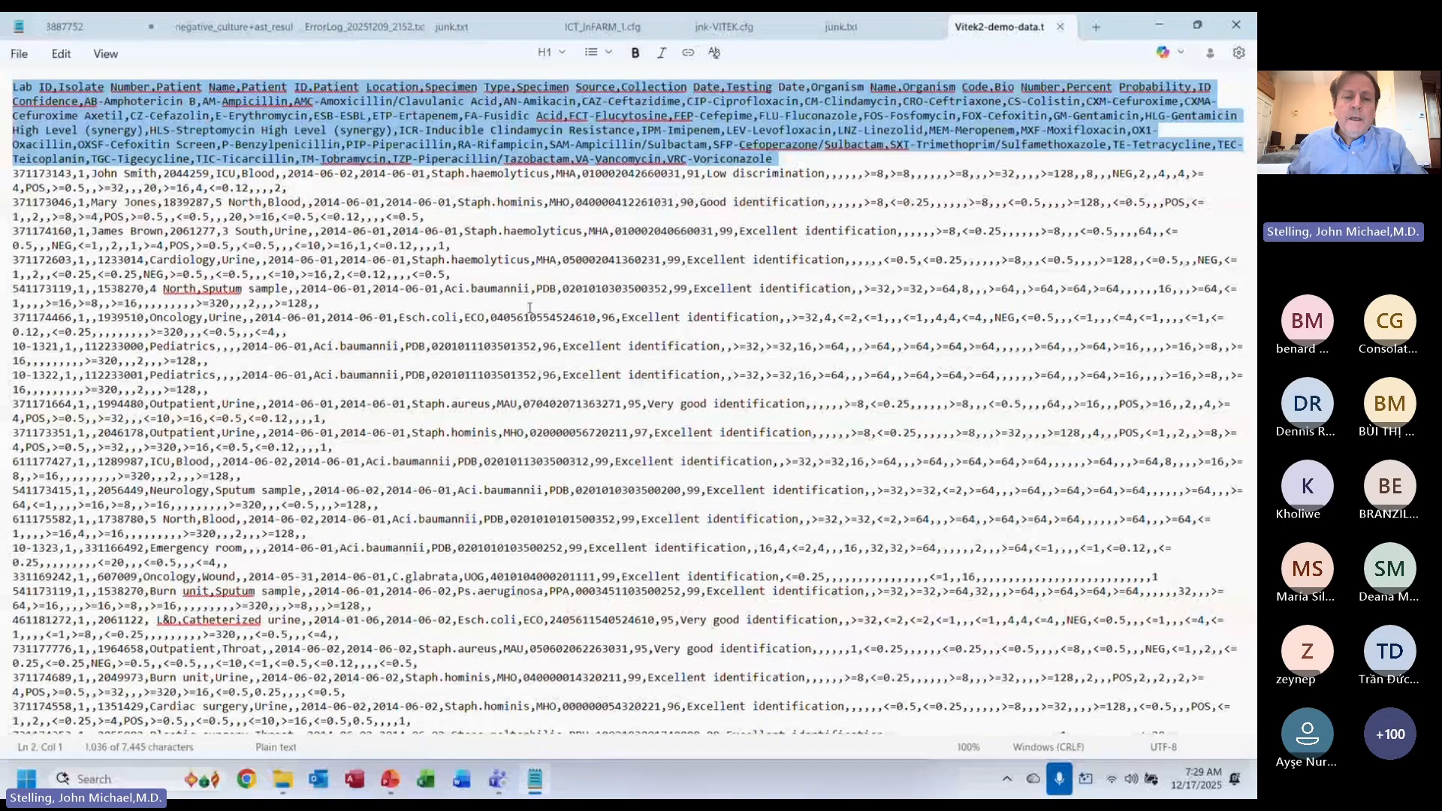
{"action": "key", "text": "Right"}
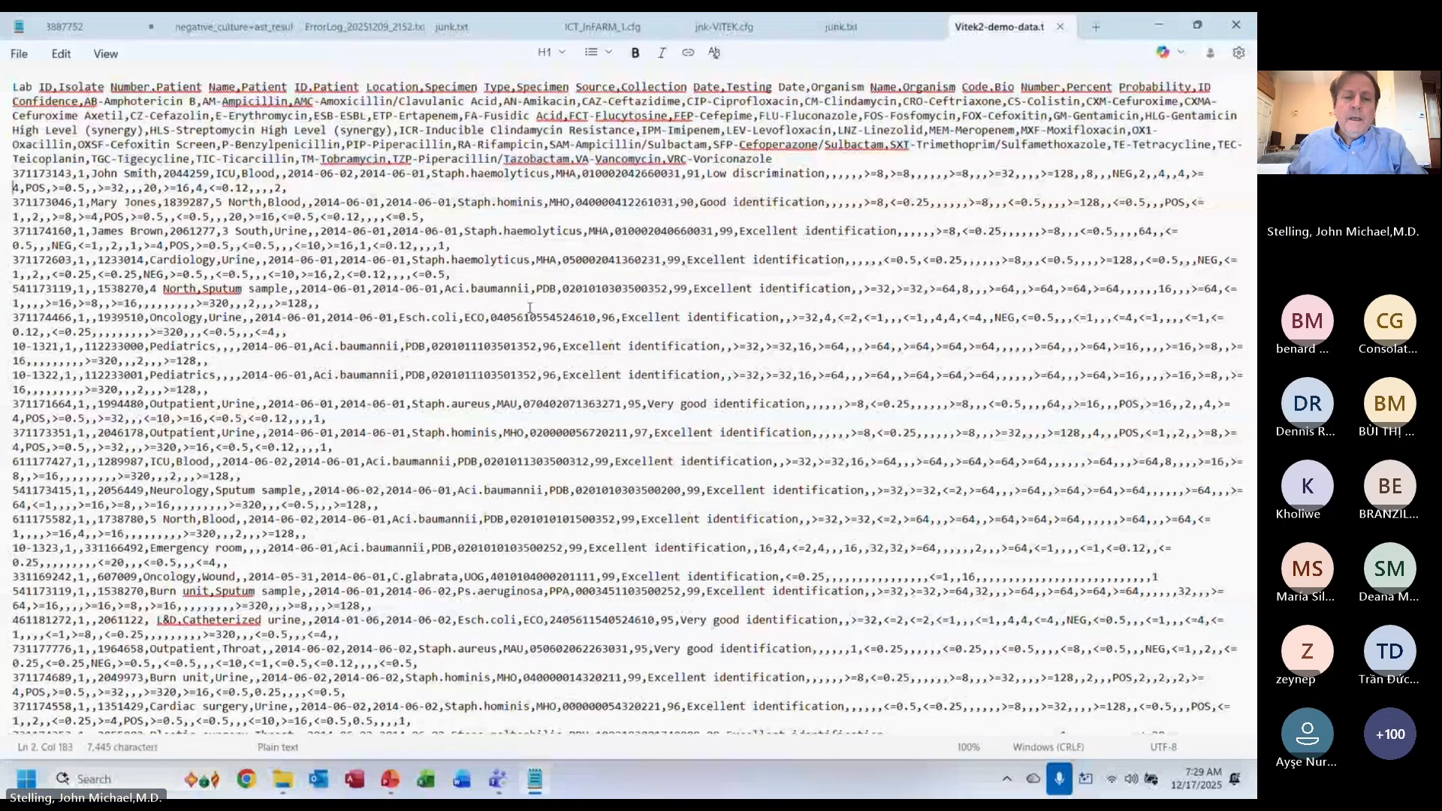
- Examine the first two isolate records, highlighting the second record's organism, location, specimen and antibiotic result values
{"action": "key", "text": "shift+Down"}
{"action": "key", "text": "shift+Down"}
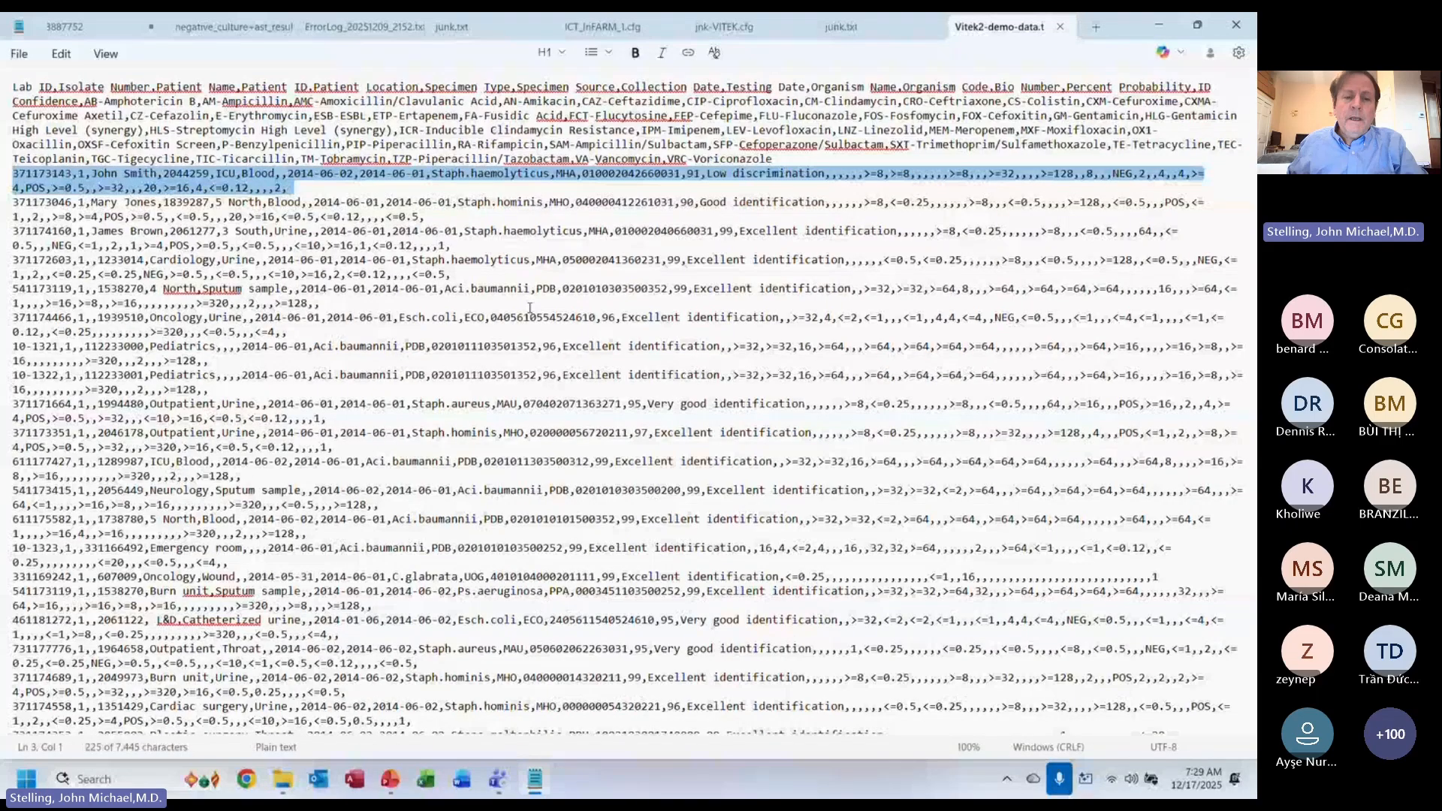
{"action": "key", "text": "Right"}
{"action": "key", "text": "Down"}
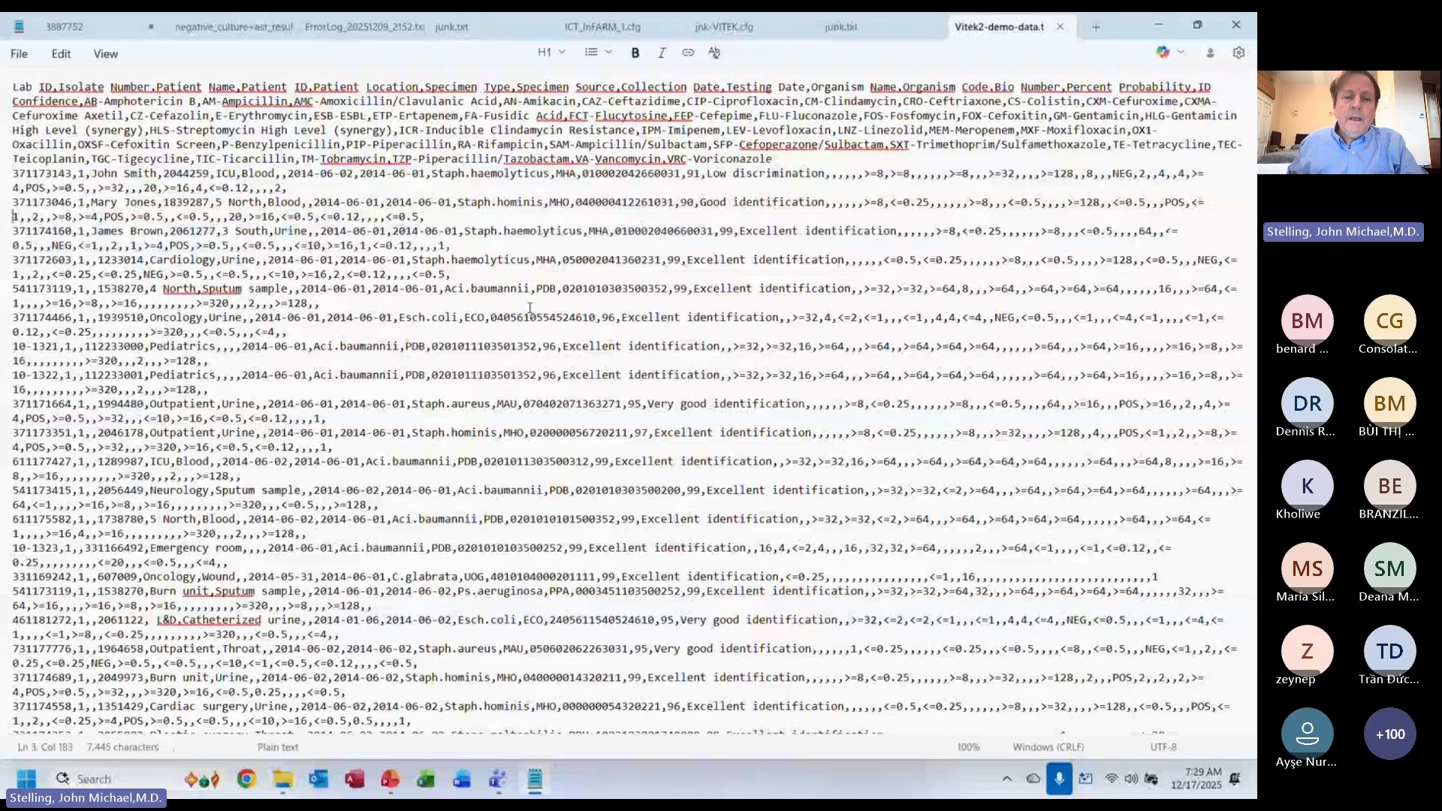
{"action": "left_click_drag", "start_coordinate": [458, 202], "coordinate": [545, 205]}
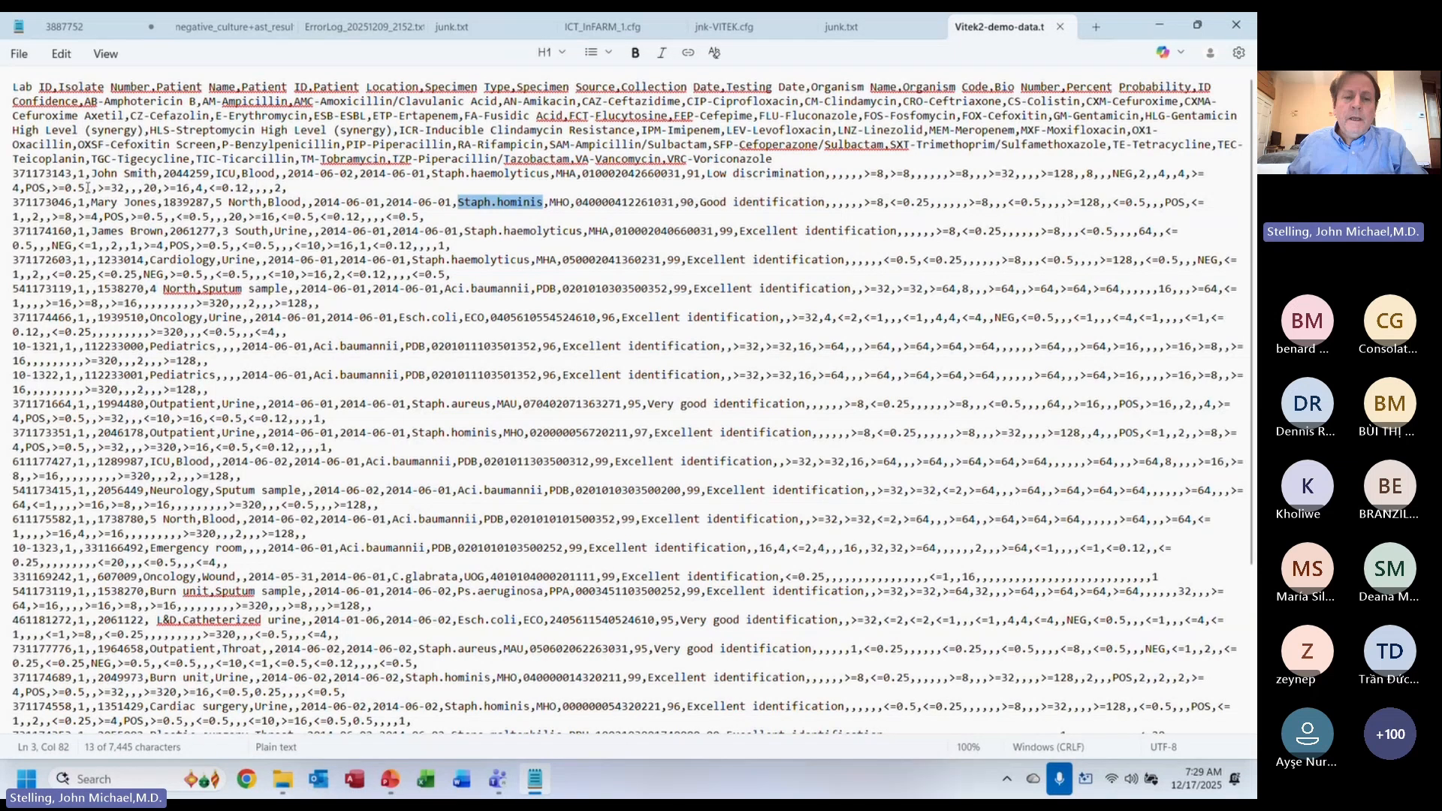
{"action": "left_click_drag", "start_coordinate": [209, 202], "coordinate": [311, 204]}
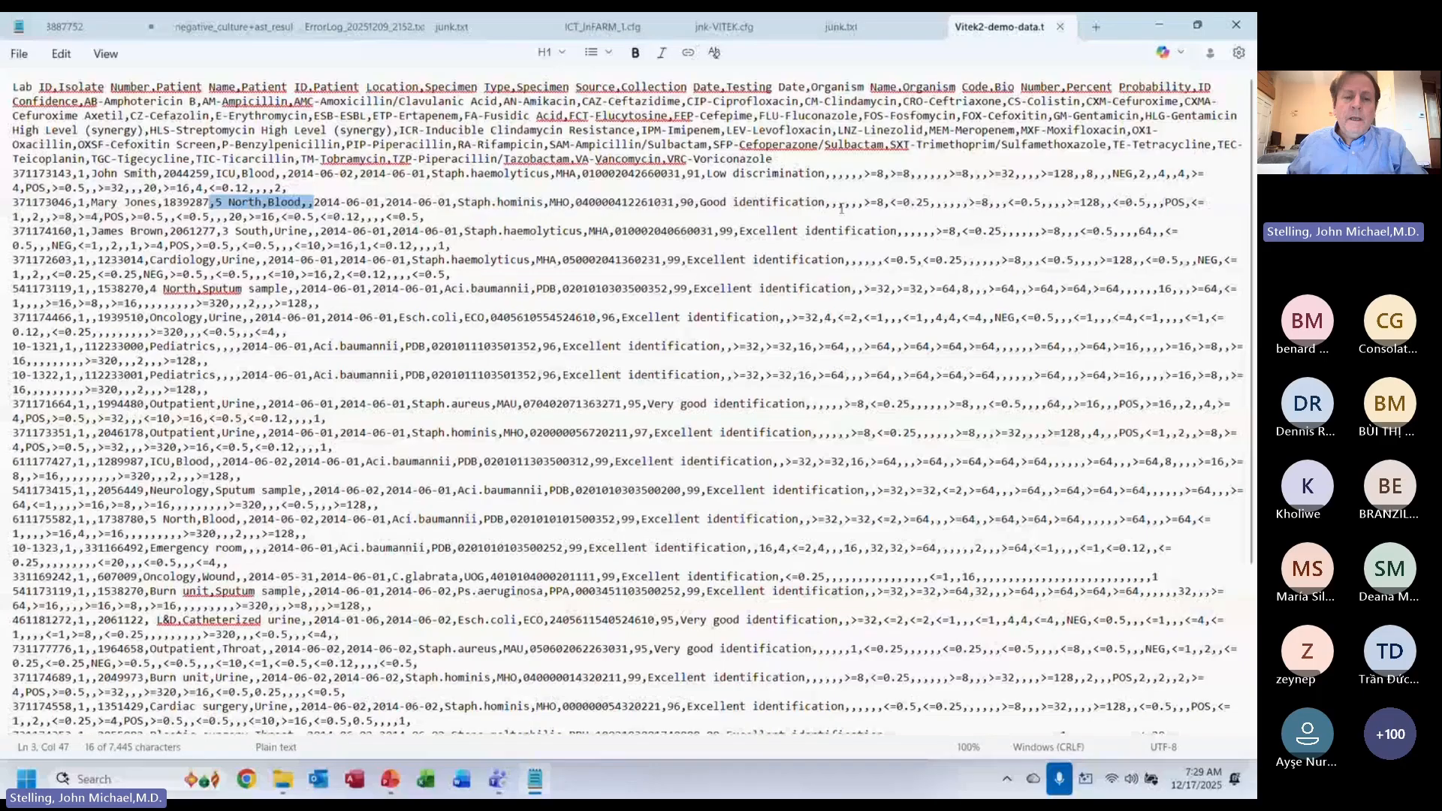
{"action": "left_click_drag", "start_coordinate": [840, 208], "coordinate": [1071, 216]}
{"action": "left_click", "coordinate": [650, 362]}
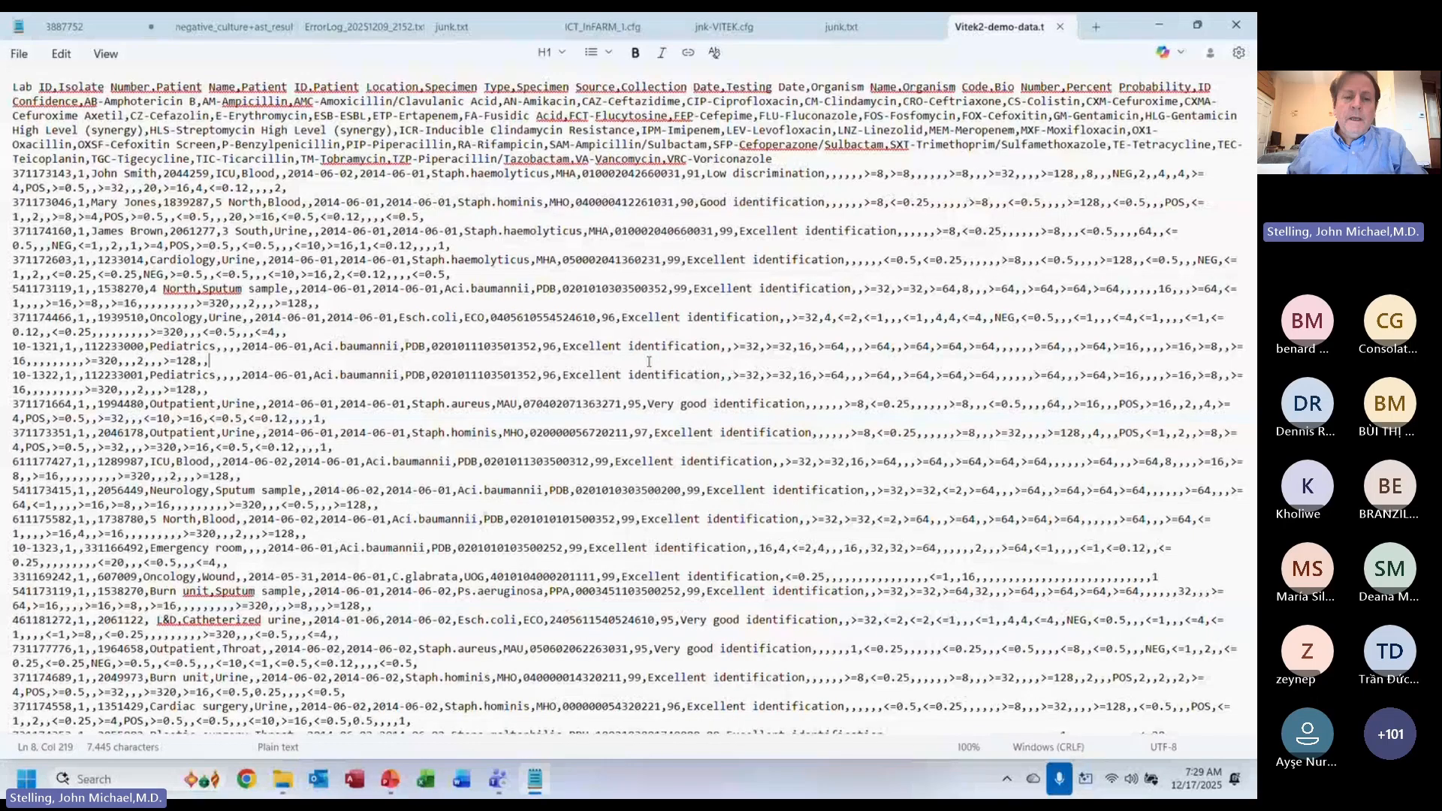
- Copy the entire contents of Vitek2-demo-data.txt into a new blank Excel workbook, starting at cell A1
{"action": "key", "text": "ctrl+a"}
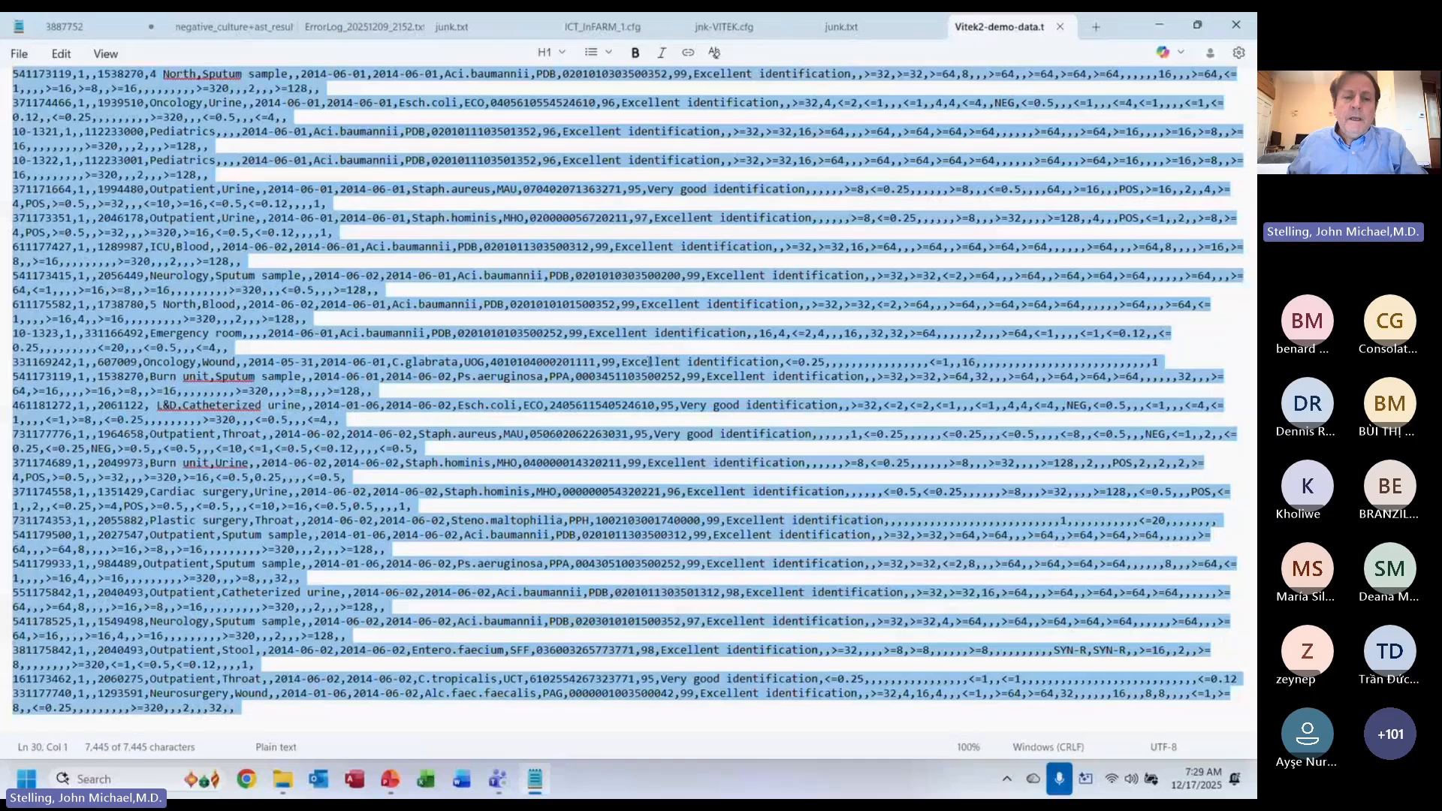
{"action": "left_click", "coordinate": [431, 779]}
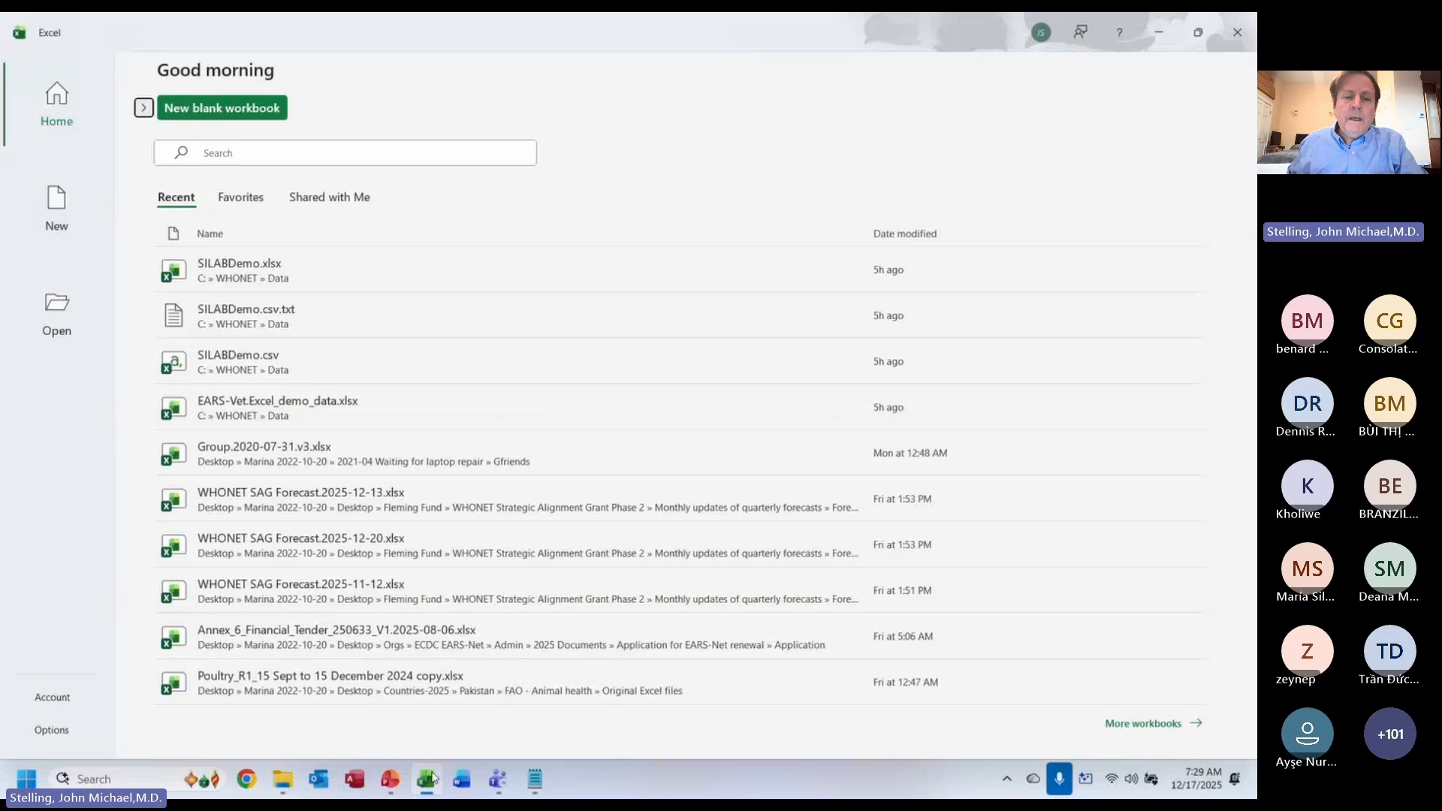
{"action": "left_click", "coordinate": [222, 111]}
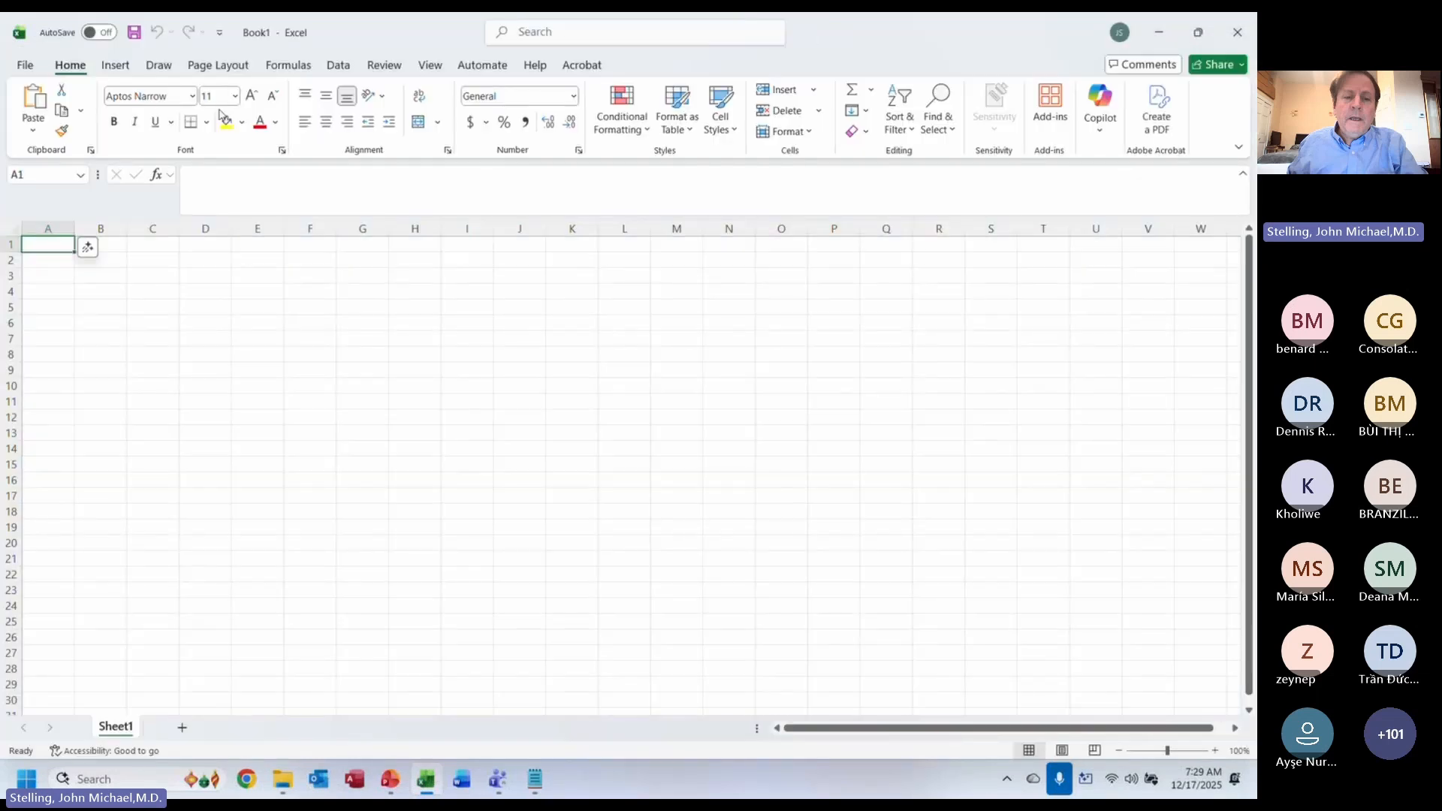
{"action": "key", "text": "ctrl+v"}
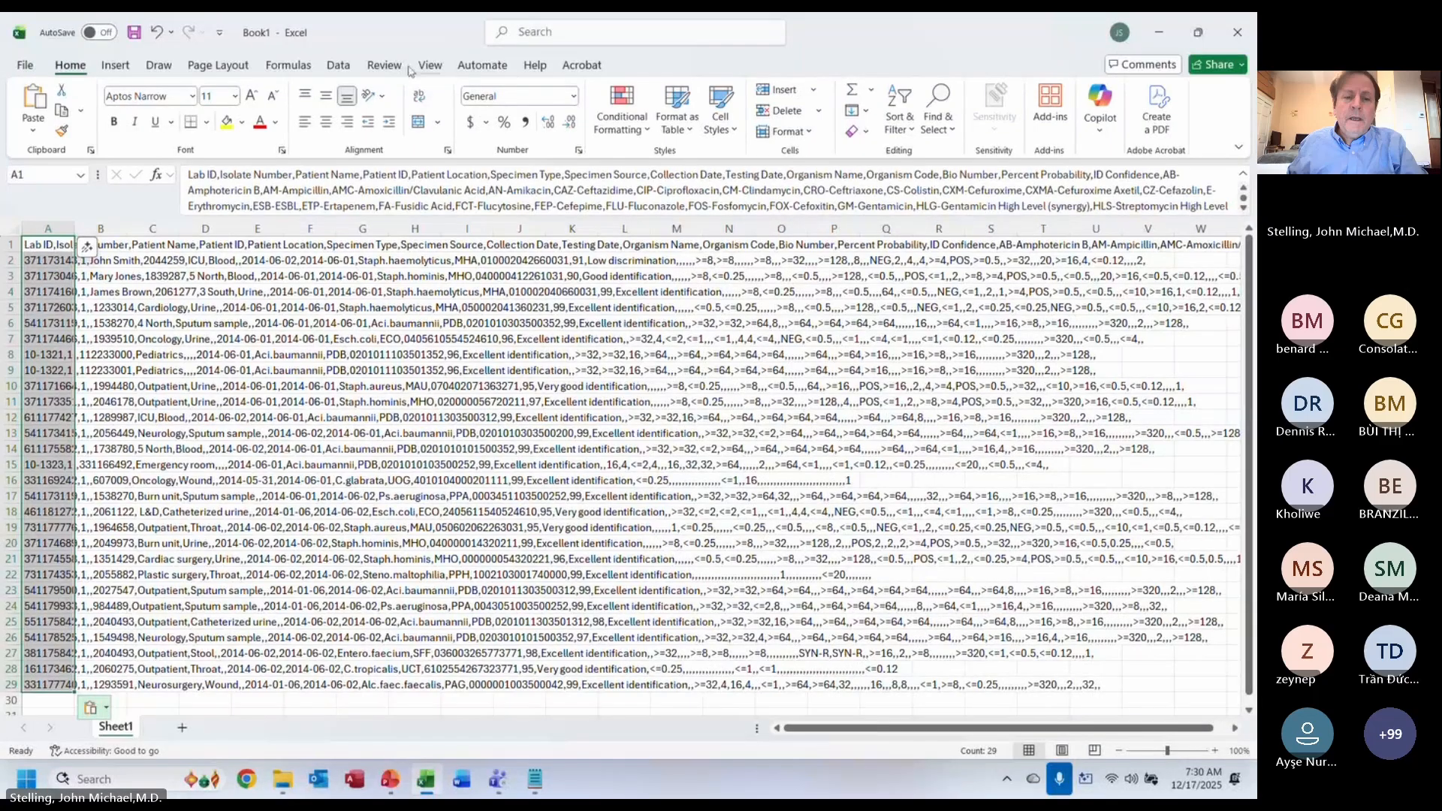
- Split the pasted text into columns with Text to Columns as delimited data, adding Comma as a delimiter and keeping the General format
{"action": "left_click", "coordinate": [338, 65]}
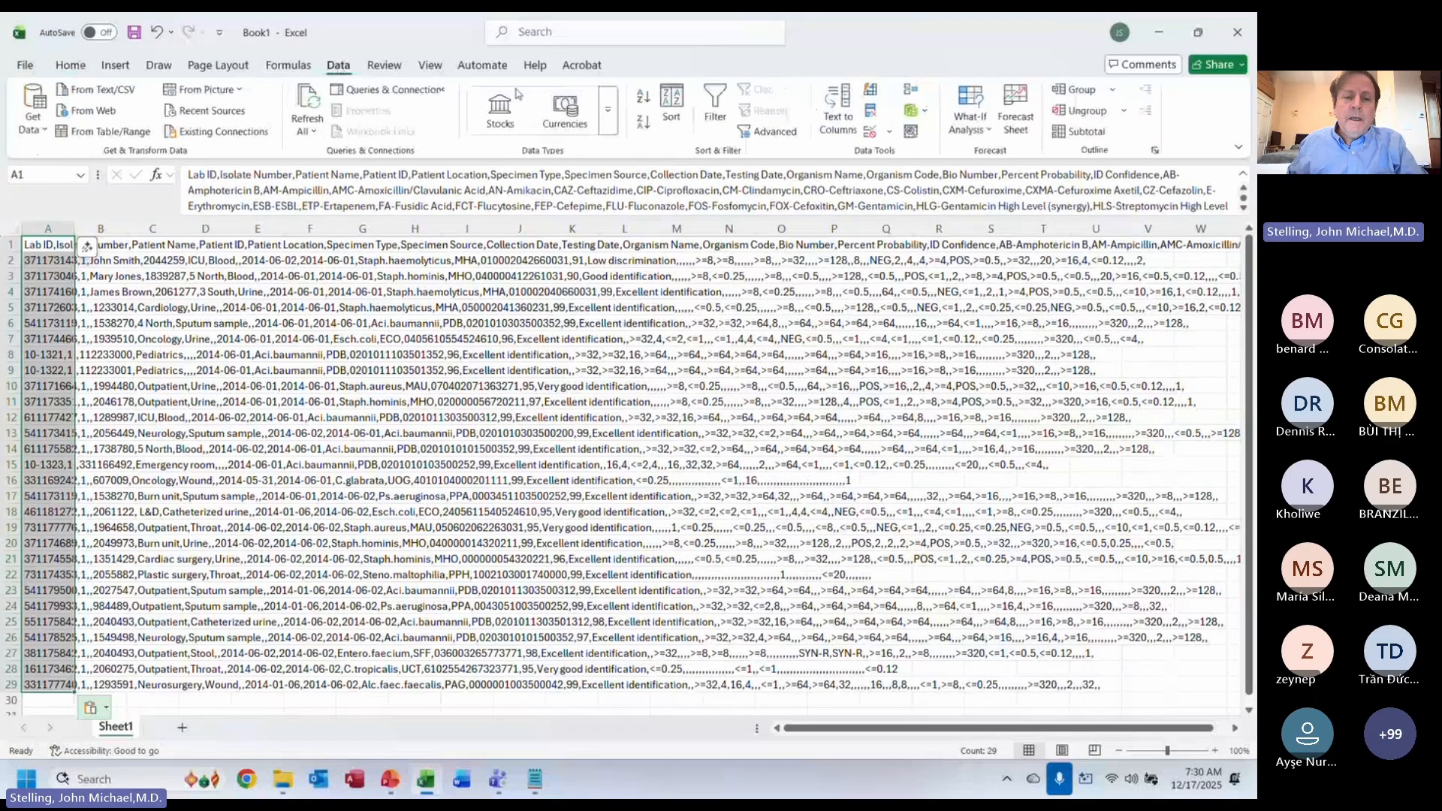
{"action": "left_click", "coordinate": [839, 105]}
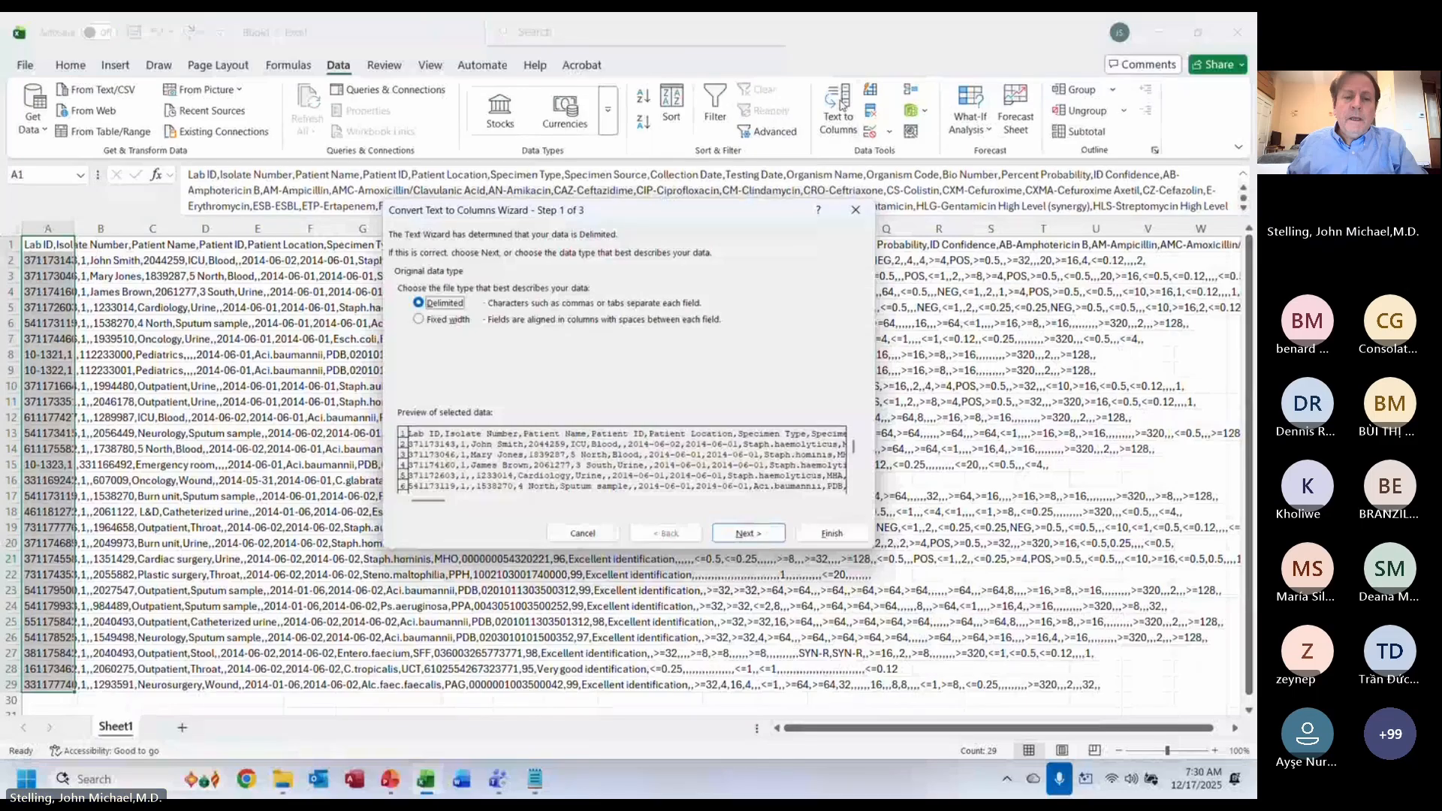
{"action": "left_click", "coordinate": [760, 535]}
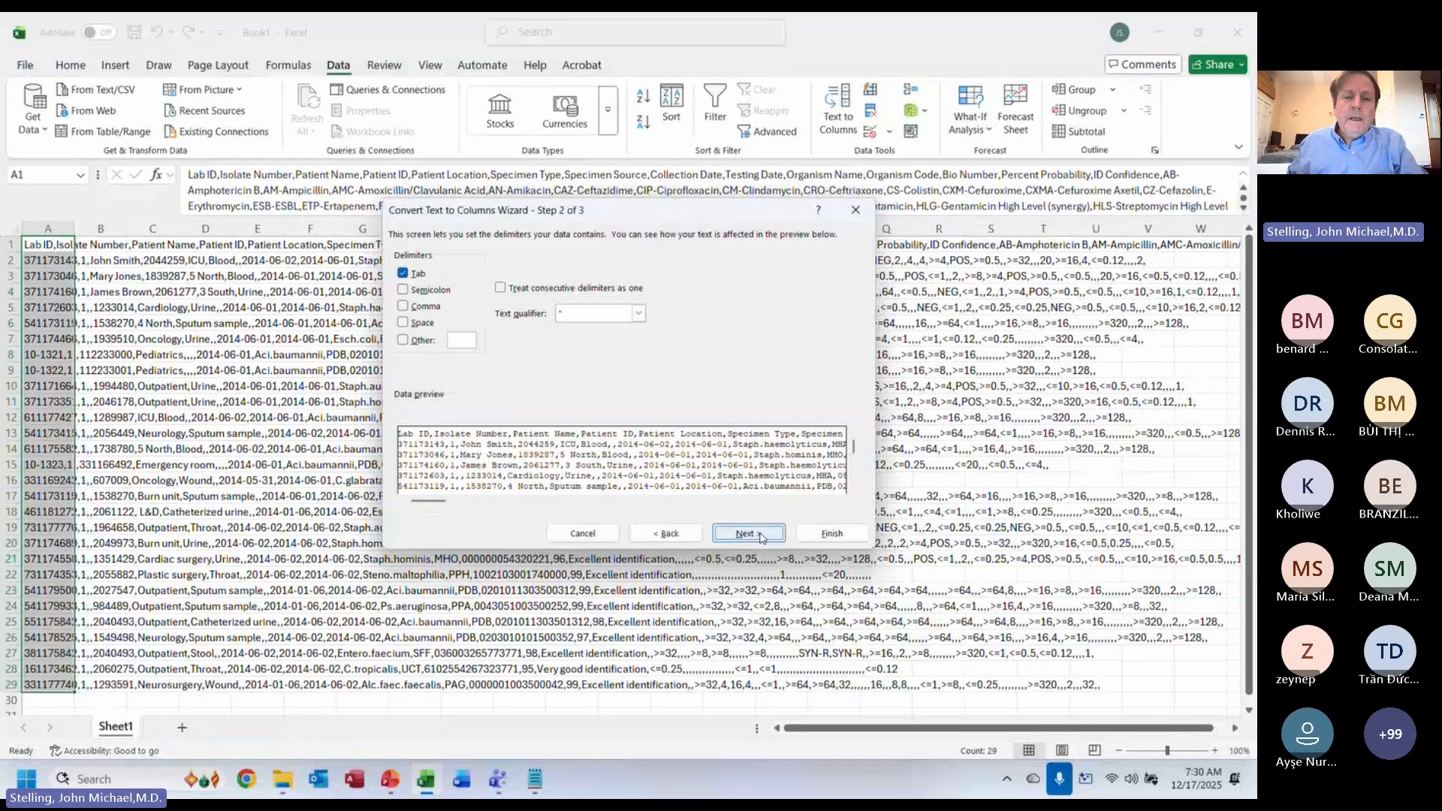
{"action": "left_click", "coordinate": [403, 307]}
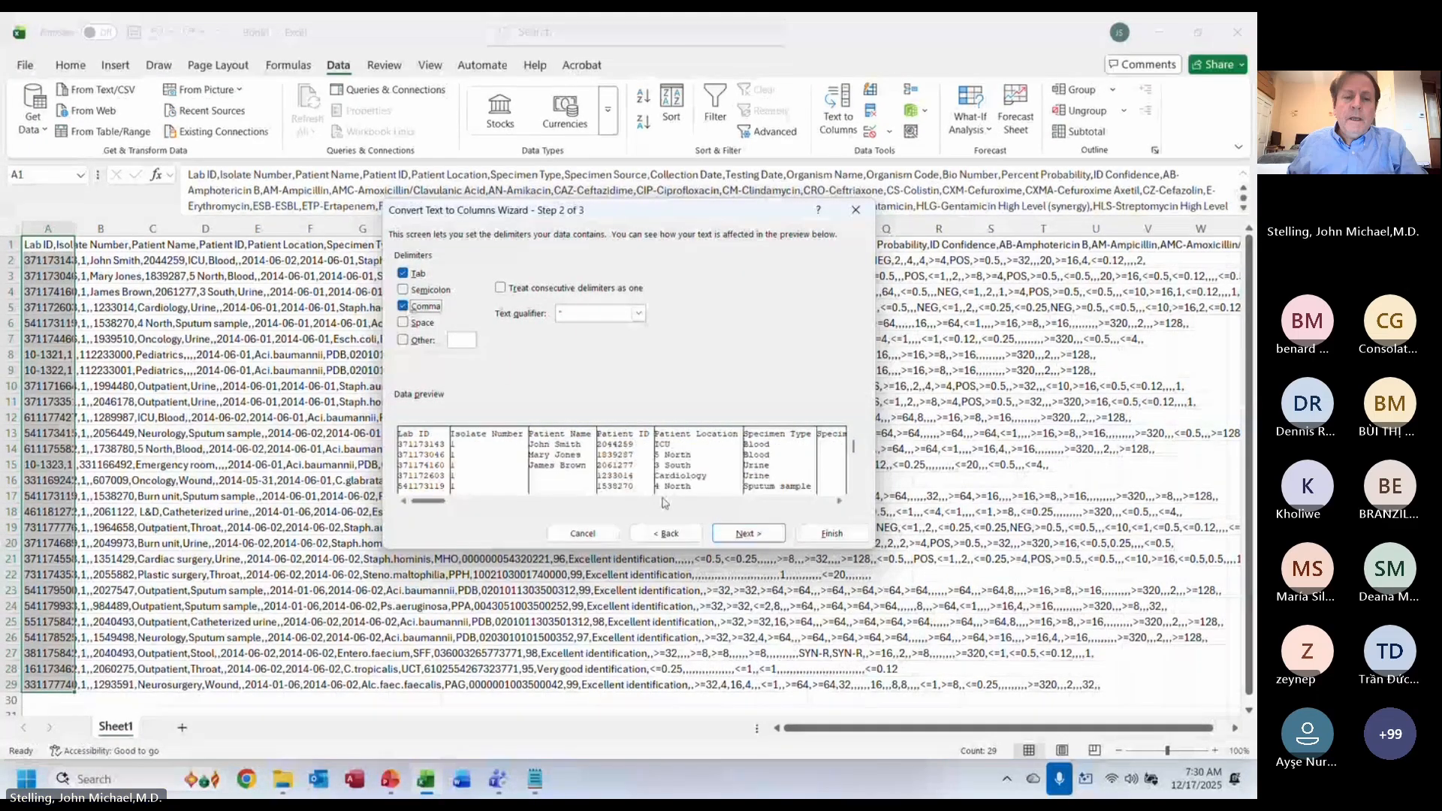
{"action": "left_click", "coordinate": [749, 533]}
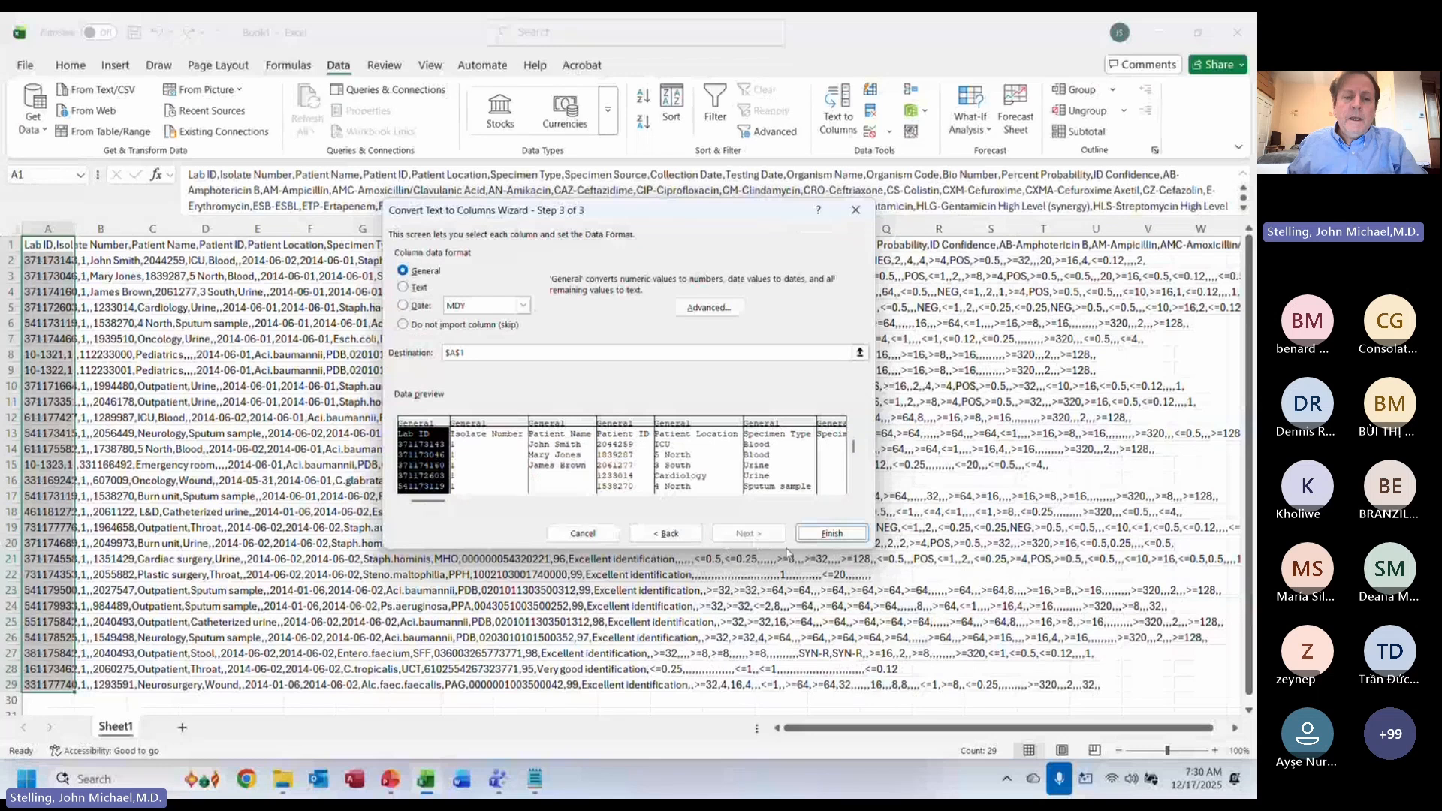
{"action": "left_click", "coordinate": [832, 533]}
- AutoFit the widths of all the data columns in the sheet
{"action": "scroll", "coordinate": [829, 535], "scroll_direction": "right", "scroll_amount": 10}
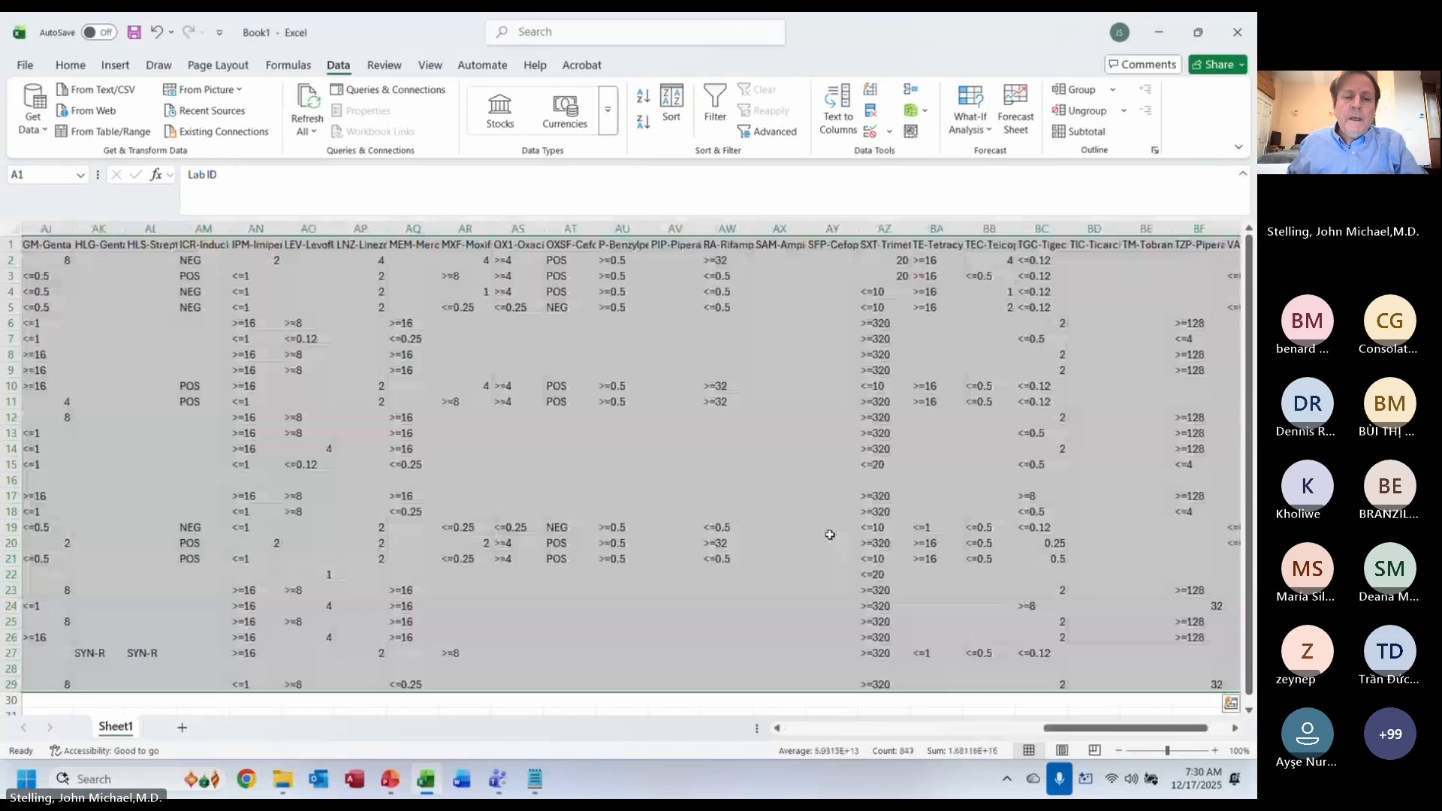
{"action": "key", "text": "alt+o"}
{"action": "key", "text": "c"}
{"action": "key", "text": "a"}
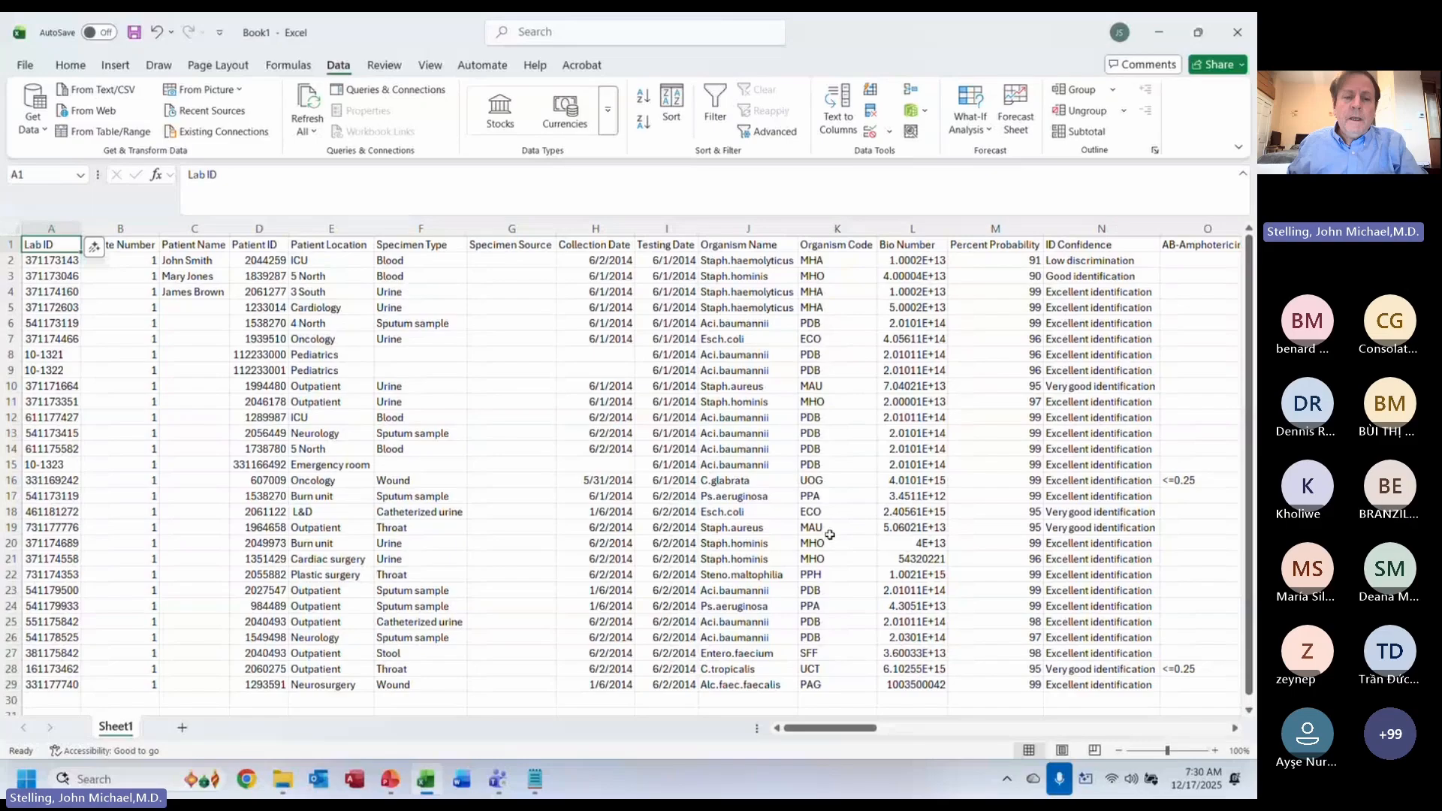
- Compare the original Vitek 2 text file from its beginning with the column layout, and return to the Excel workbook
{"action": "key", "text": "alt+Tab"}
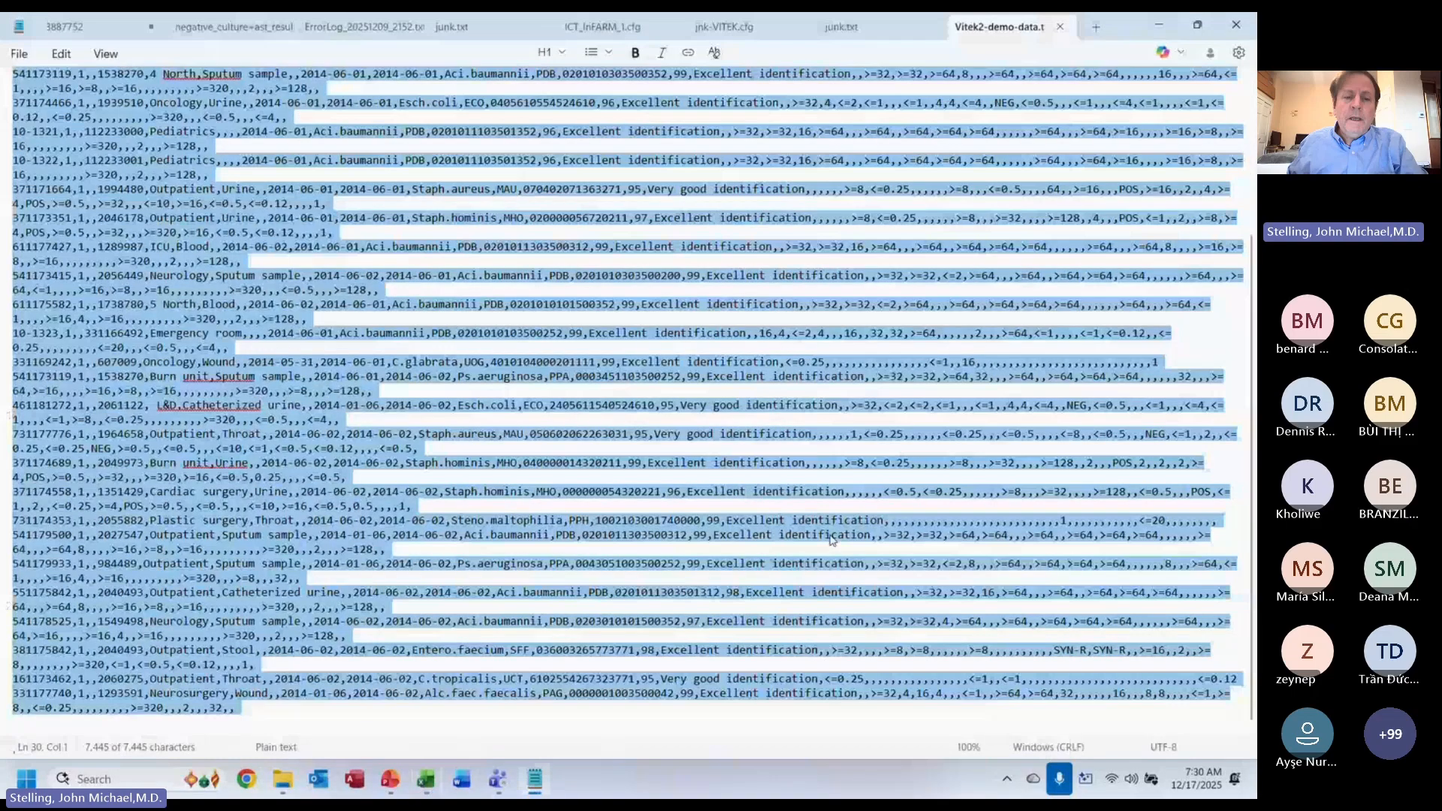
{"action": "key", "text": "ctrl+Home"}
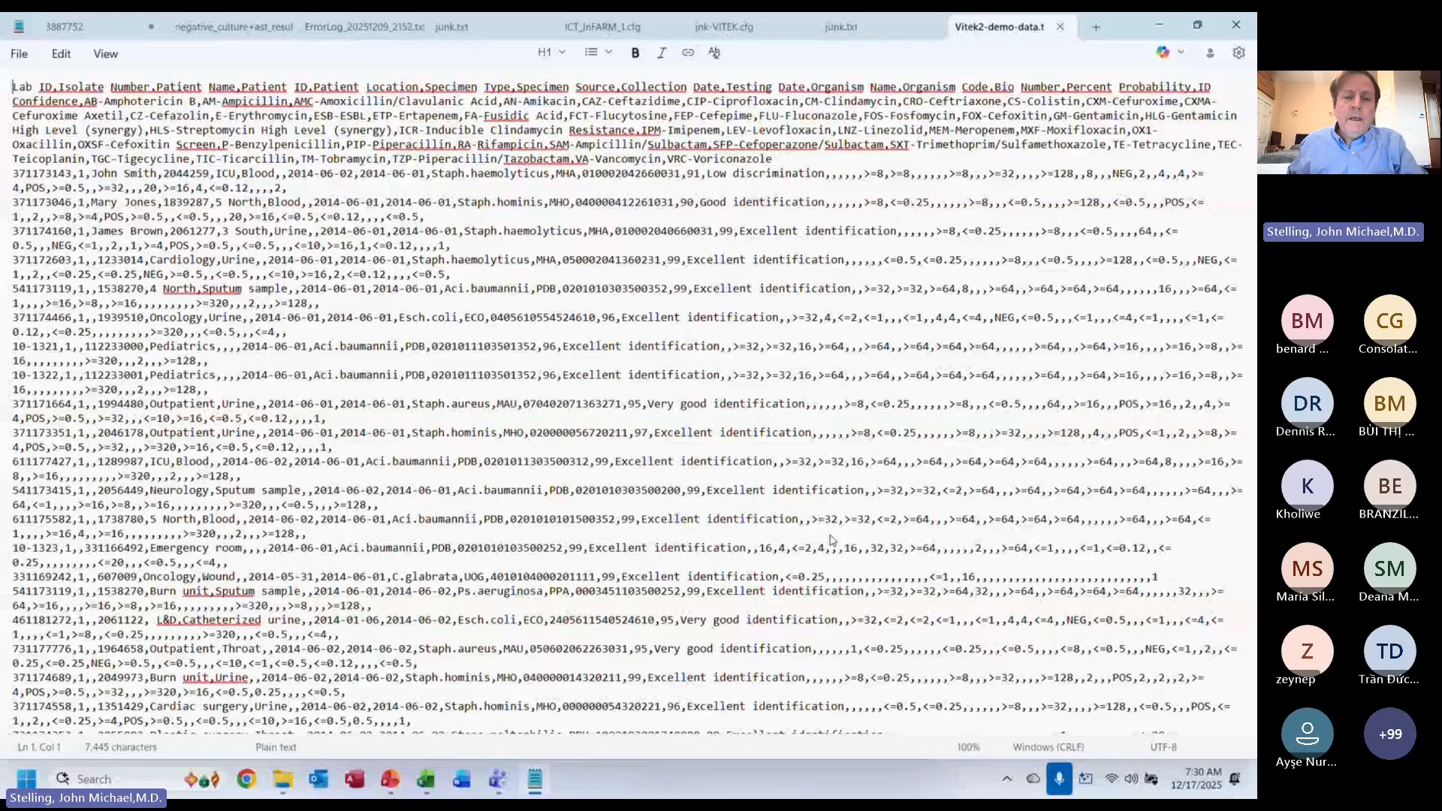
{"action": "key", "text": "alt+Tab"}
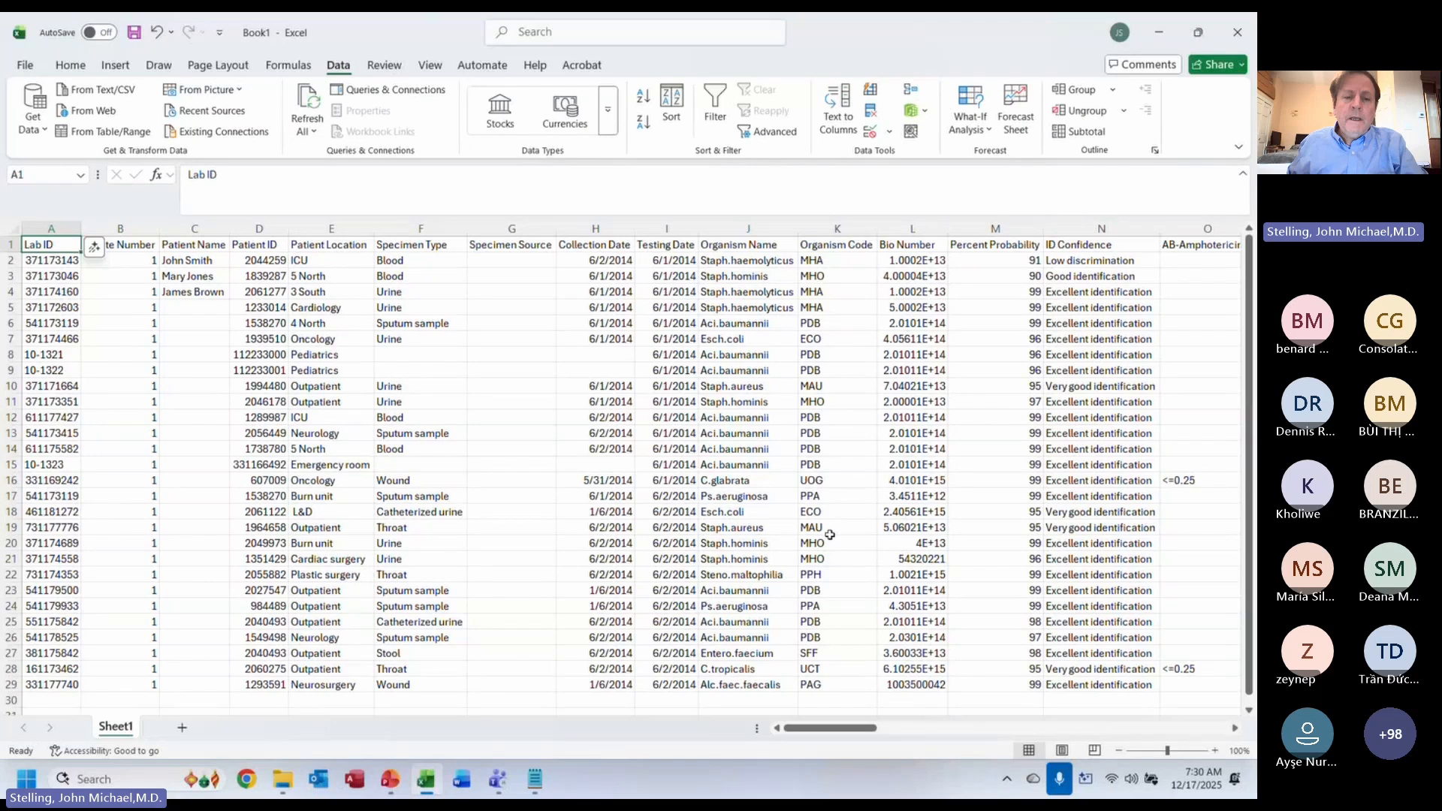
- Examine the patient name, location, specimen, date and organism name columns across the first Vitek 2 records
{"action": "key", "text": "Right"}
{"action": "key", "text": "Right"}
{"action": "key", "text": "Down"}
{"action": "key", "text": "Down"}
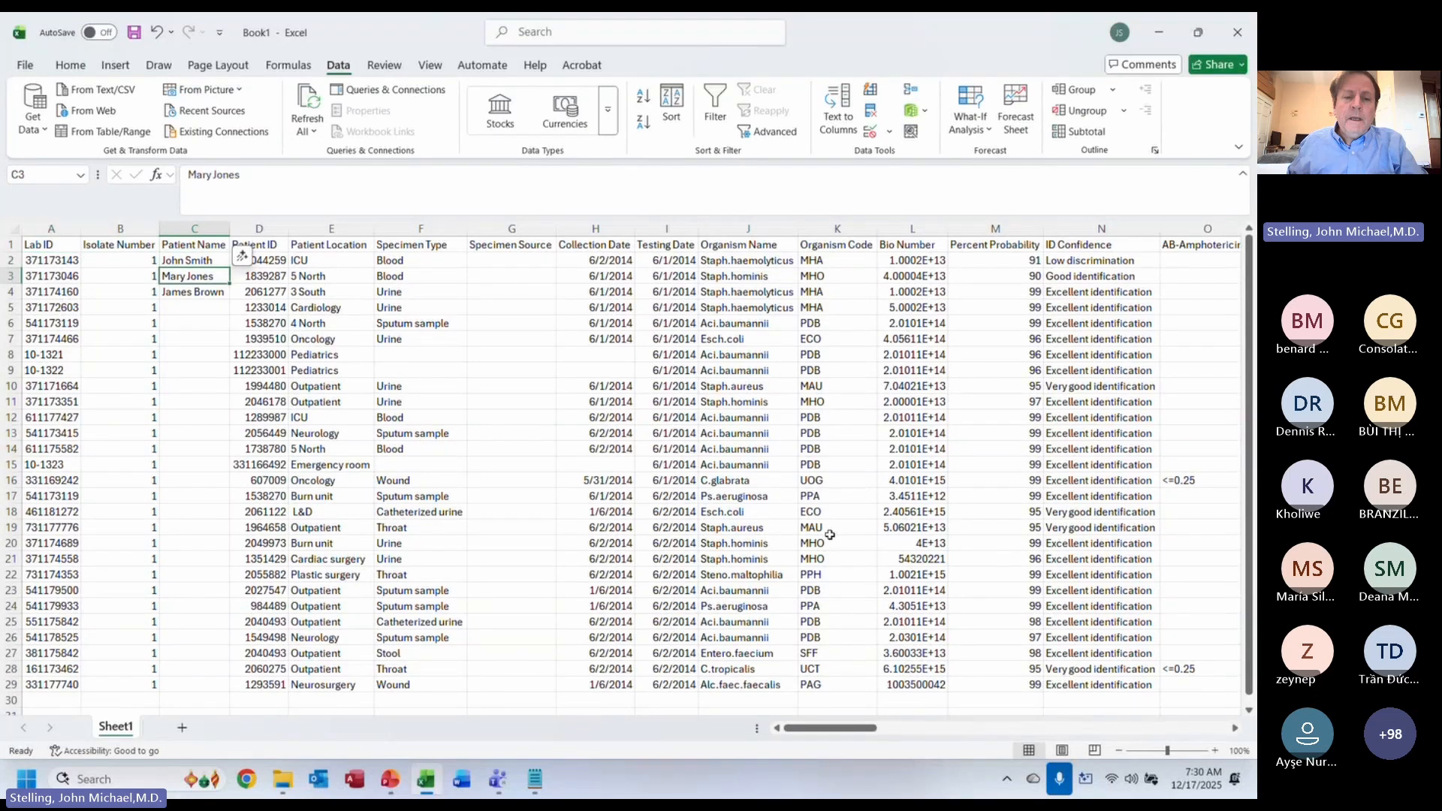
{"action": "key", "text": "Down"}
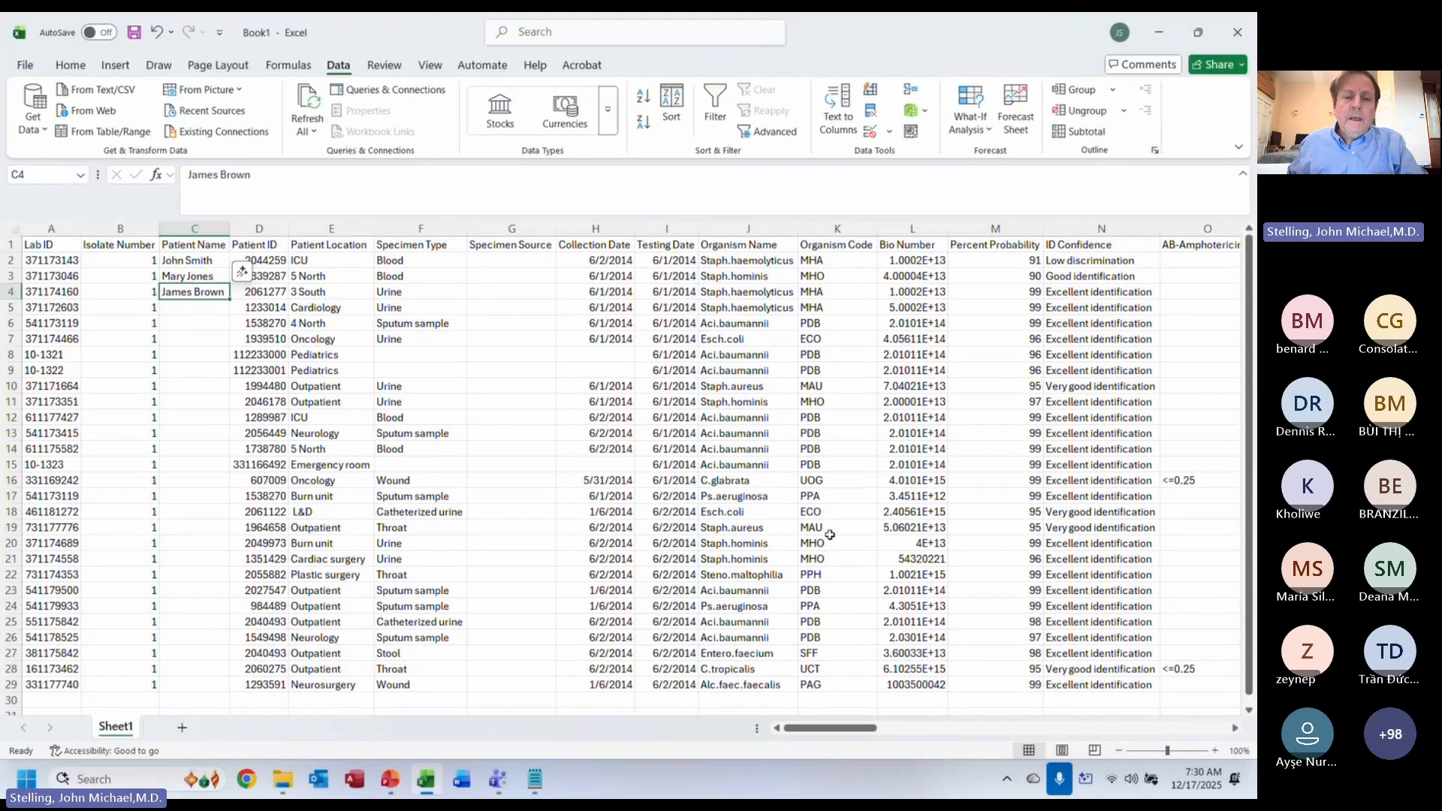
{"action": "key", "text": "Right"}
{"action": "key", "text": "Right"}
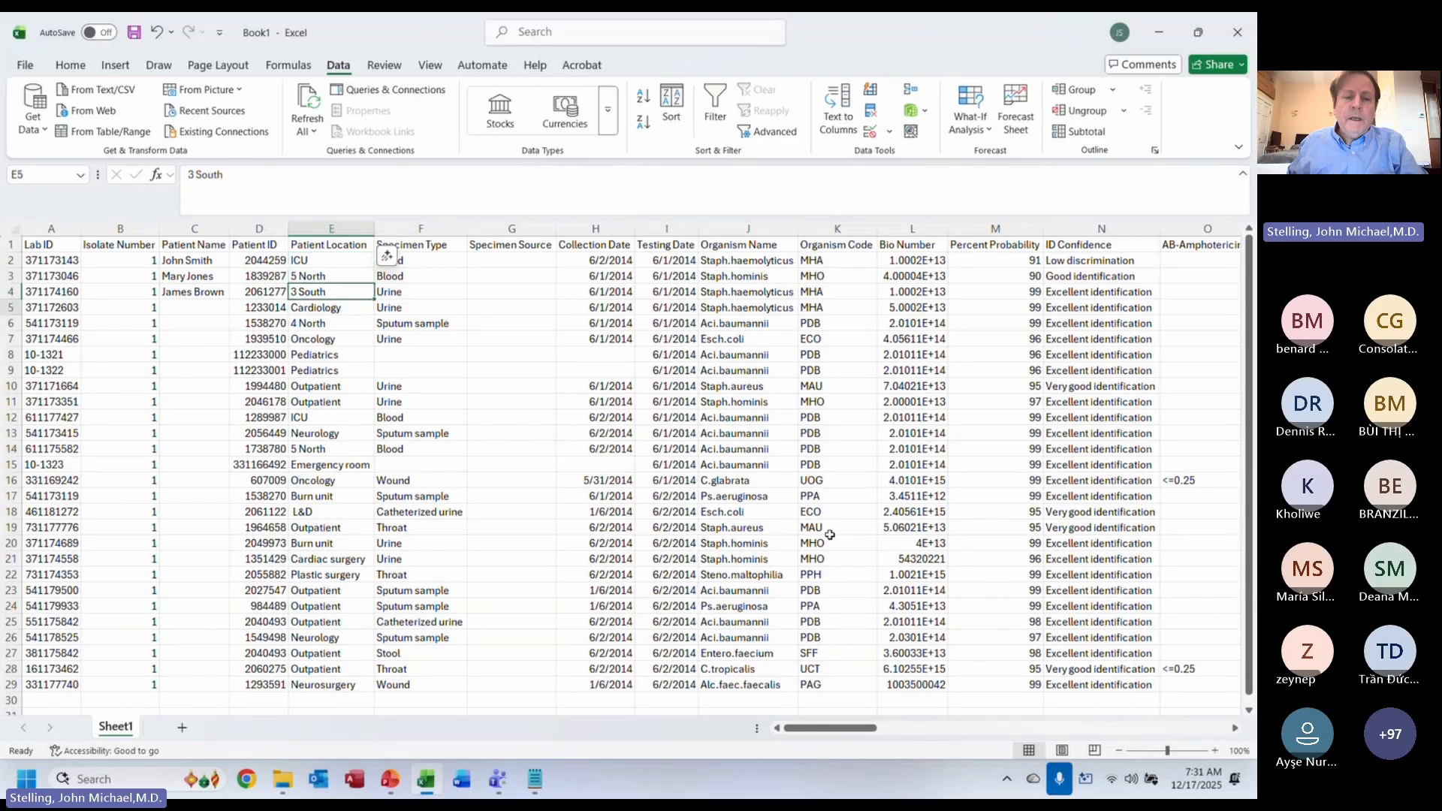
{"action": "key", "text": "Right"}
{"action": "key", "text": "Right"}
{"action": "key", "text": "Down"}
{"action": "key", "text": "Right"}
{"action": "key", "text": "Right"}
{"action": "key", "text": "Right"}
{"action": "key", "text": "Down"}
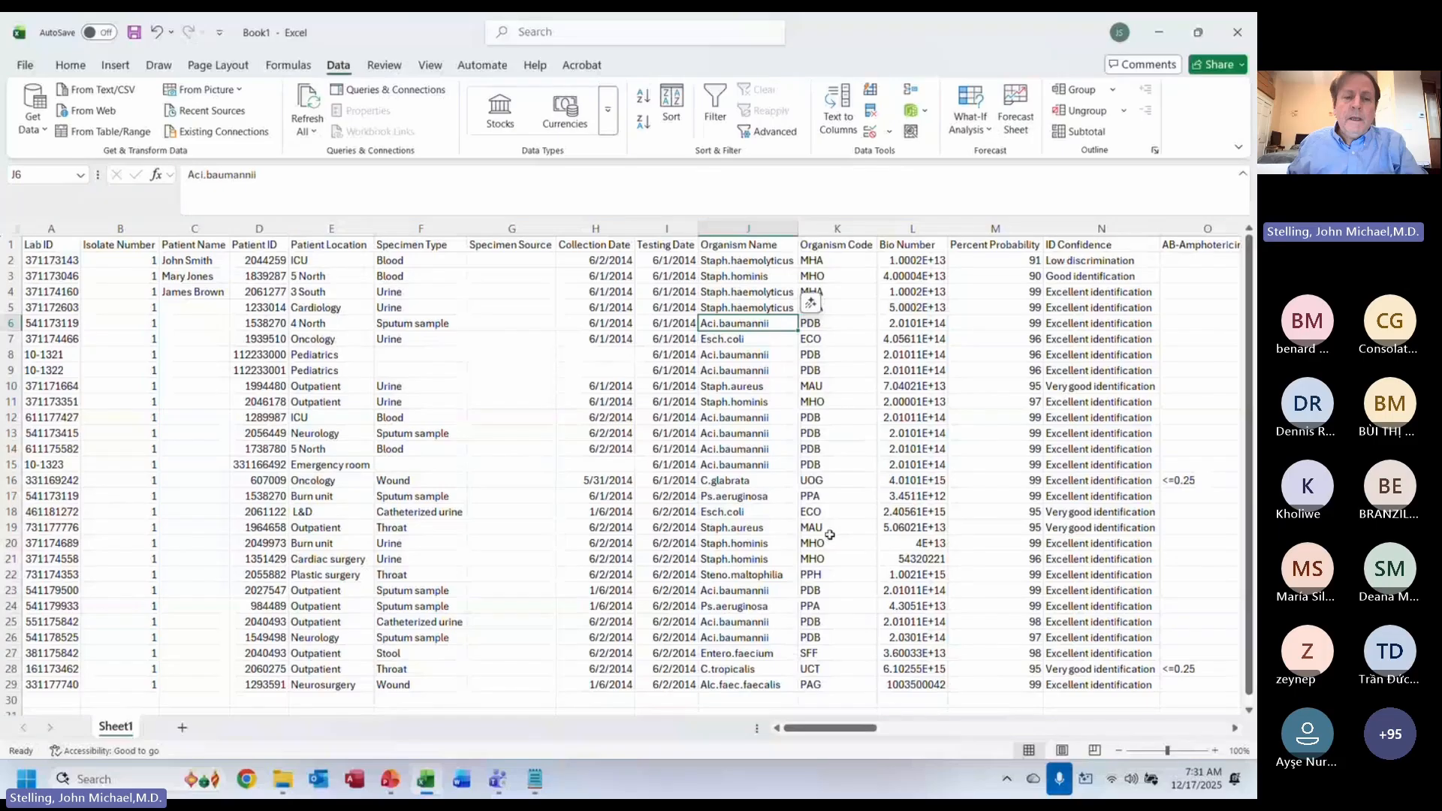
- Examine the Testing Date column from its header down through the first three records
{"action": "key", "text": "Up"}
{"action": "key", "text": "Up"}
{"action": "key", "text": "Up"}
{"action": "key", "text": "Up"}
{"action": "key", "text": "Up"}
{"action": "key", "text": "Left"}
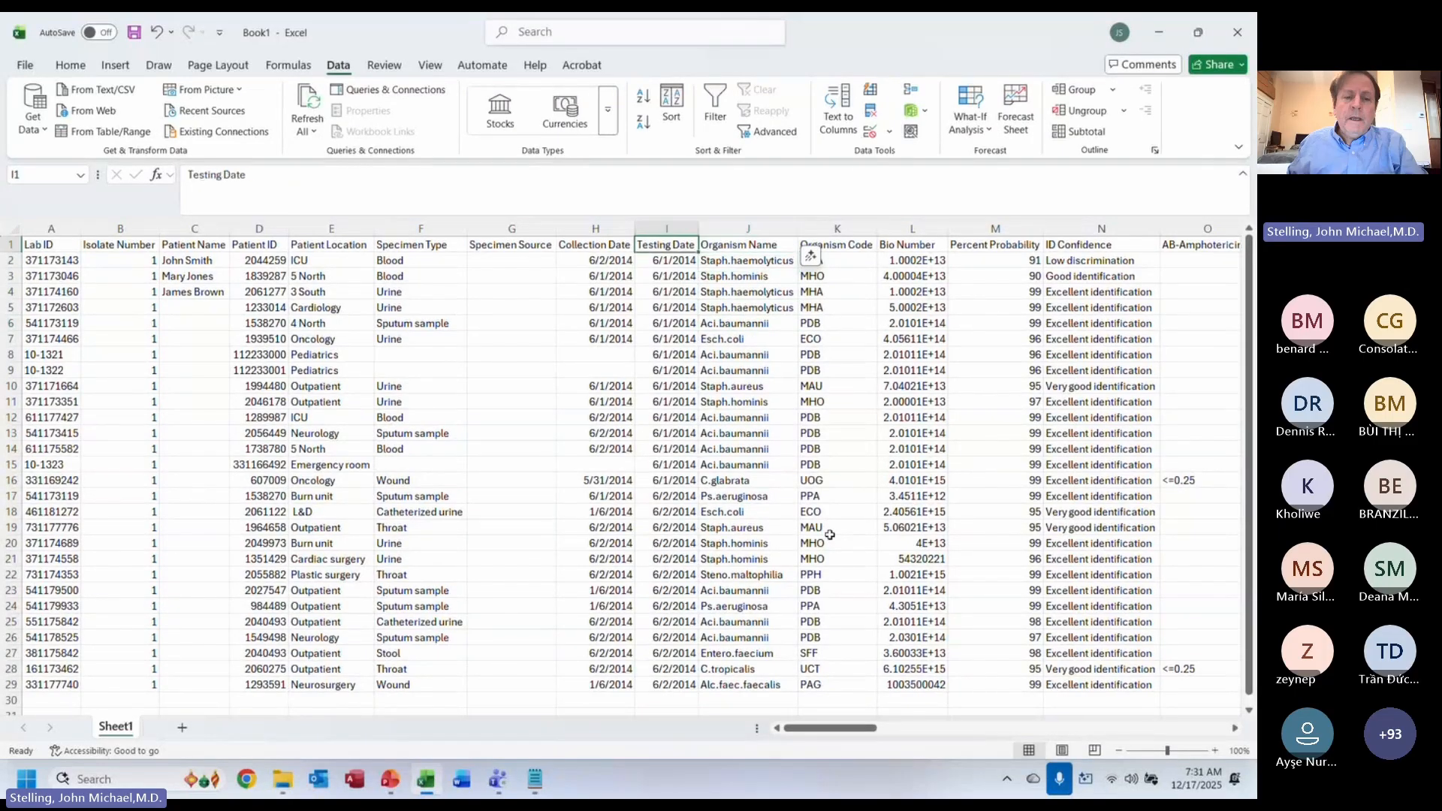
{"action": "key", "text": "Down"}
{"action": "key", "text": "Down"}
{"action": "key", "text": "Down"}
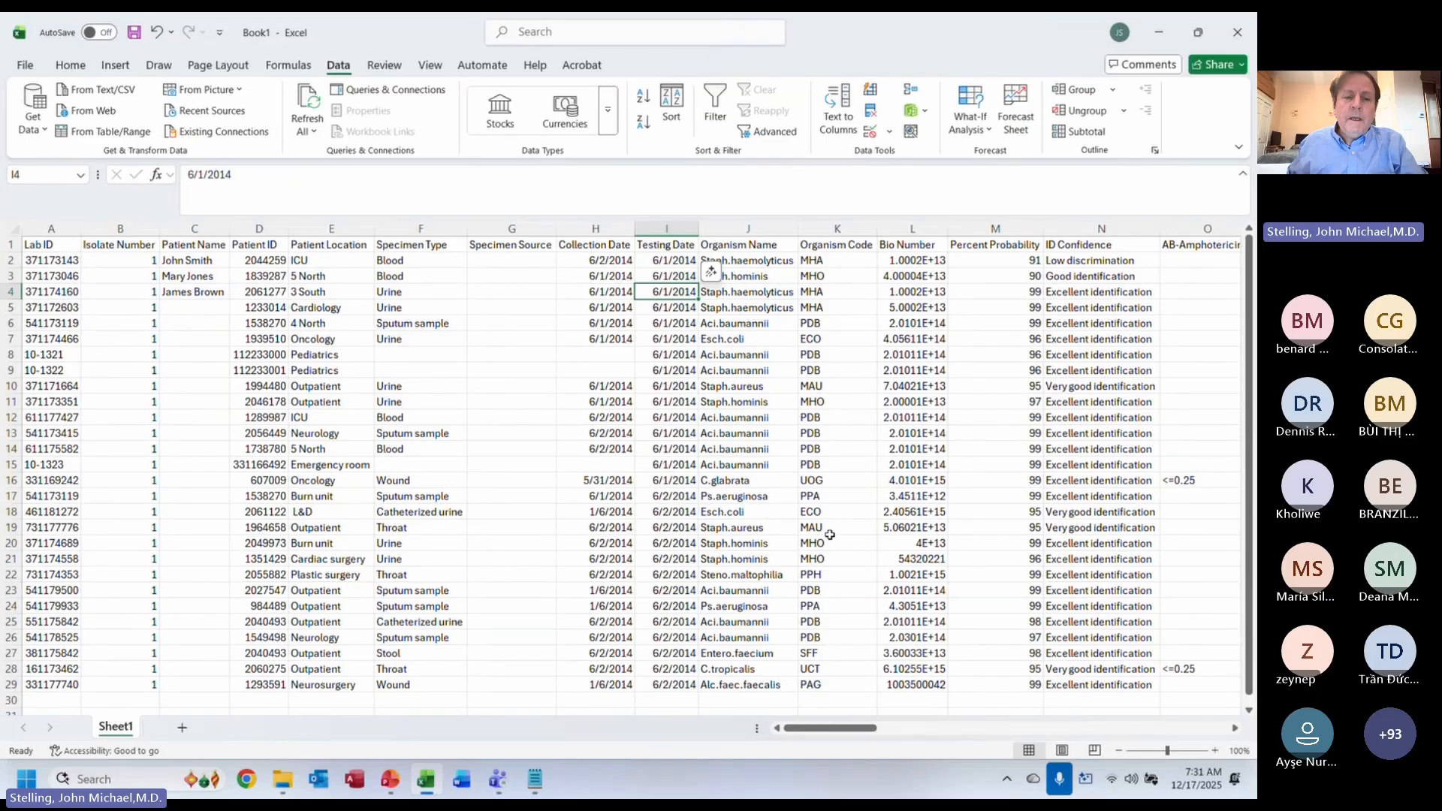
- Examine the Collection Date column through the first four records and back up to its header
{"action": "key", "text": "Up"}
{"action": "key", "text": "Left"}
{"action": "key", "text": "Down"}
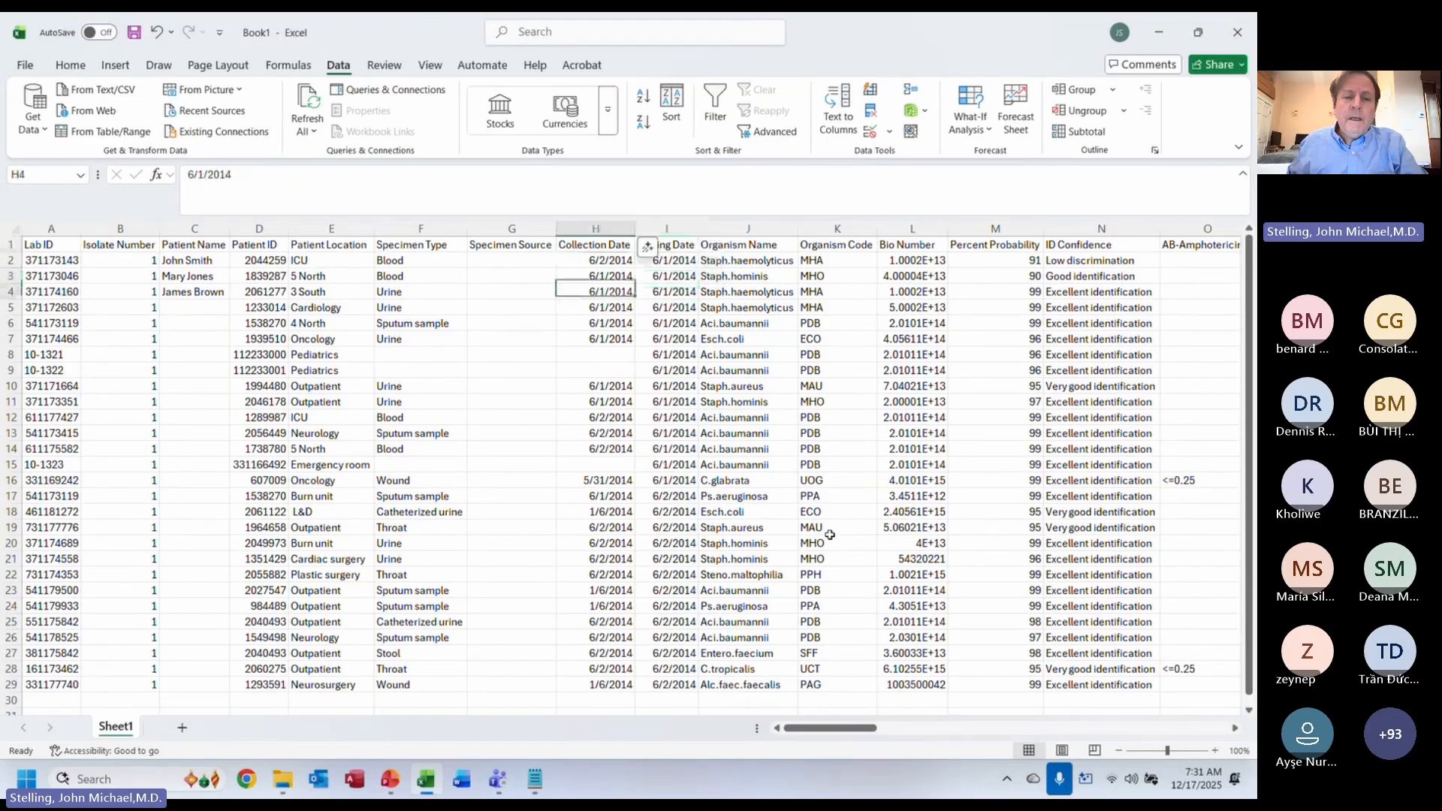
{"action": "key", "text": "Down"}
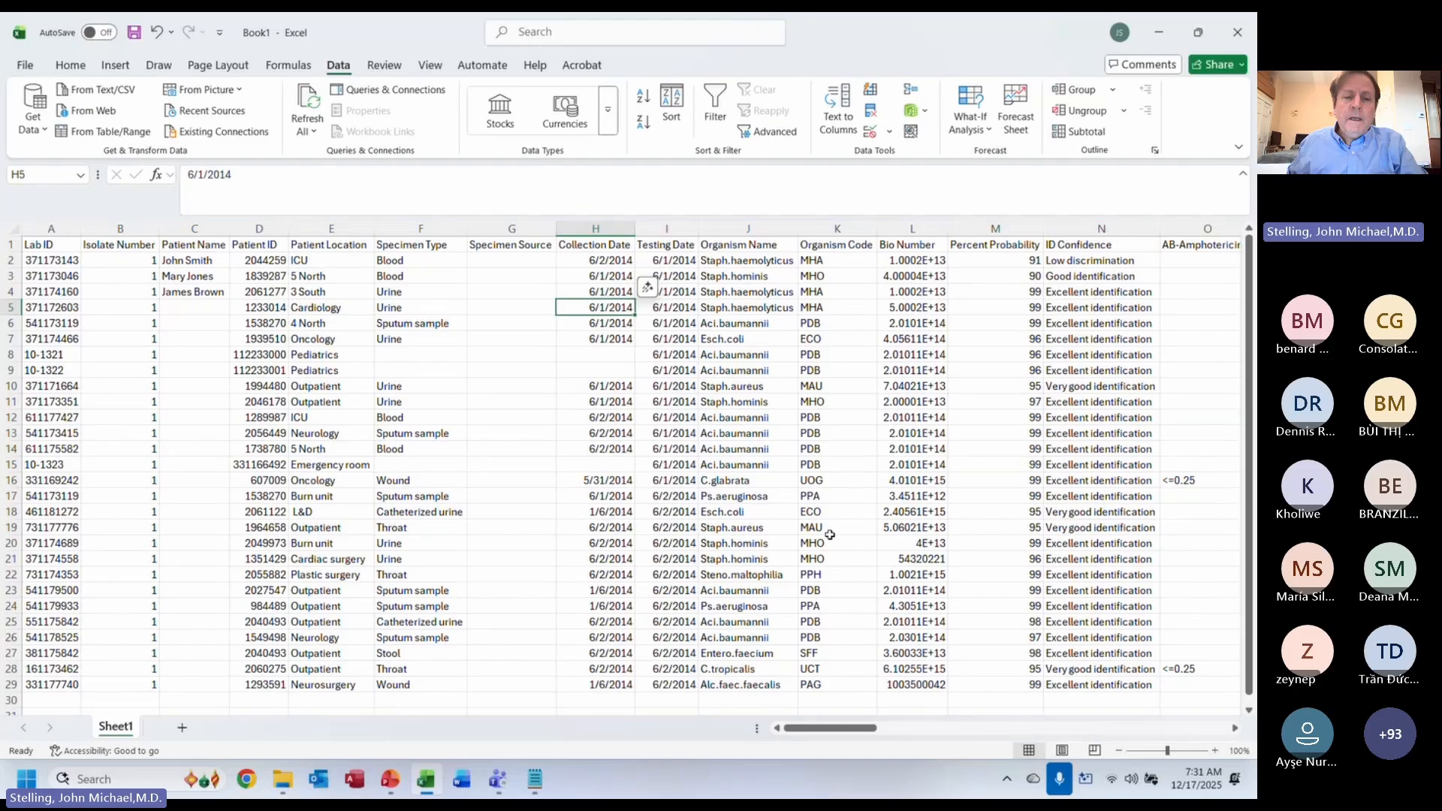
{"action": "key", "text": "Up"}
{"action": "key", "text": "Up"}
{"action": "key", "text": "Up"}
{"action": "key", "text": "Up"}
- Examine the header row across the organism and antibiotic result columns, ending at the first records of CAZ-Ceftazidime
{"action": "key", "text": "Right"}
{"action": "key", "text": "Right"}
{"action": "key", "text": "Right"}
{"action": "key", "text": "Right"}
{"action": "key", "text": "Right"}
{"action": "key", "text": "Right"}
{"action": "key", "text": "Right"}
{"action": "key", "text": "Right"}
{"action": "key", "text": "Right"}
{"action": "key", "text": "Right"}
{"action": "key", "text": "Right"}
{"action": "key", "text": "Right"}
{"action": "key", "text": "Right"}
{"action": "key", "text": "Right"}
{"action": "key", "text": "Right"}
{"action": "key", "text": "Right"}
{"action": "key", "text": "Right"}
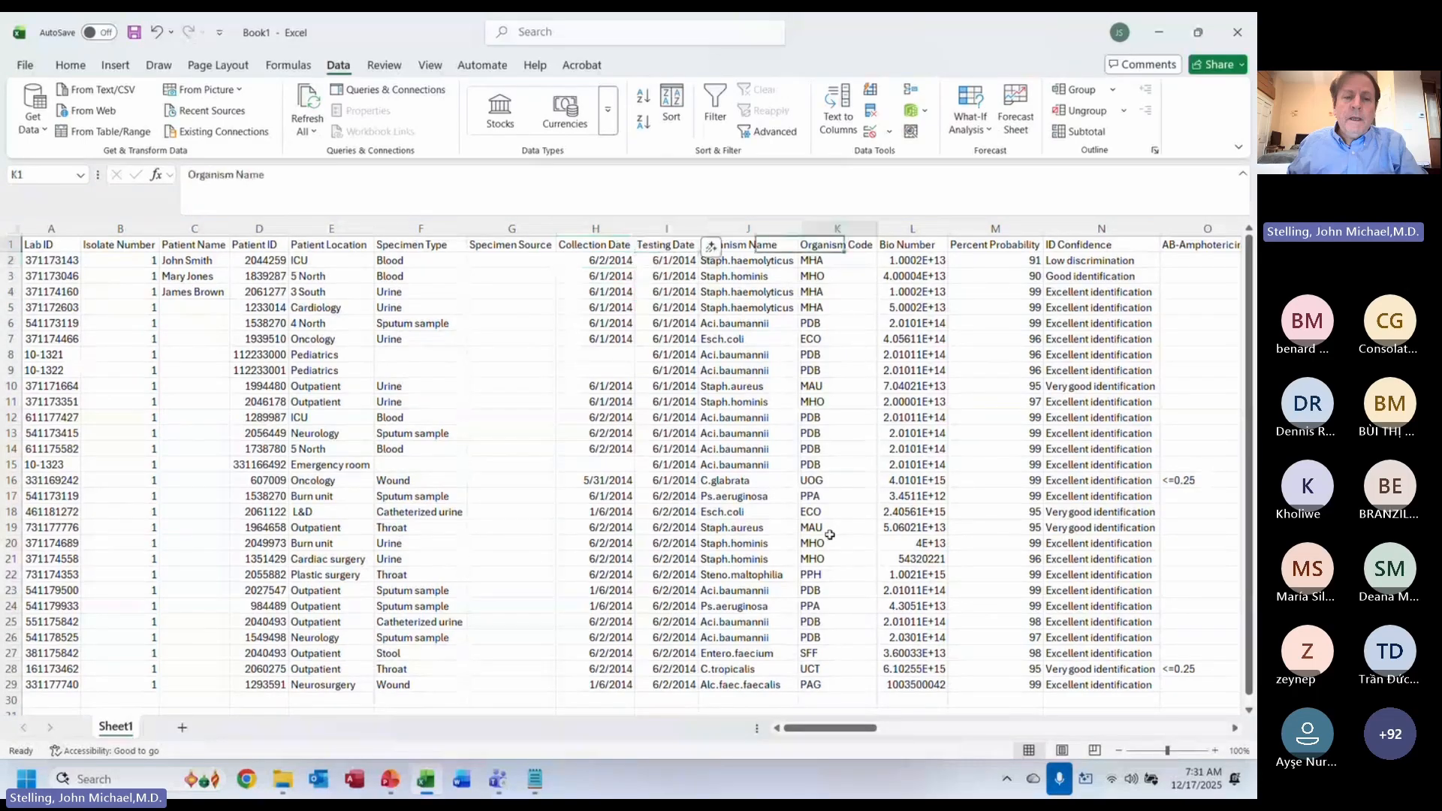
{"action": "key", "text": "Left"}
{"action": "key", "text": "Left"}
{"action": "key", "text": "Left"}
{"action": "key", "text": "Left"}
{"action": "key", "text": "Left"}
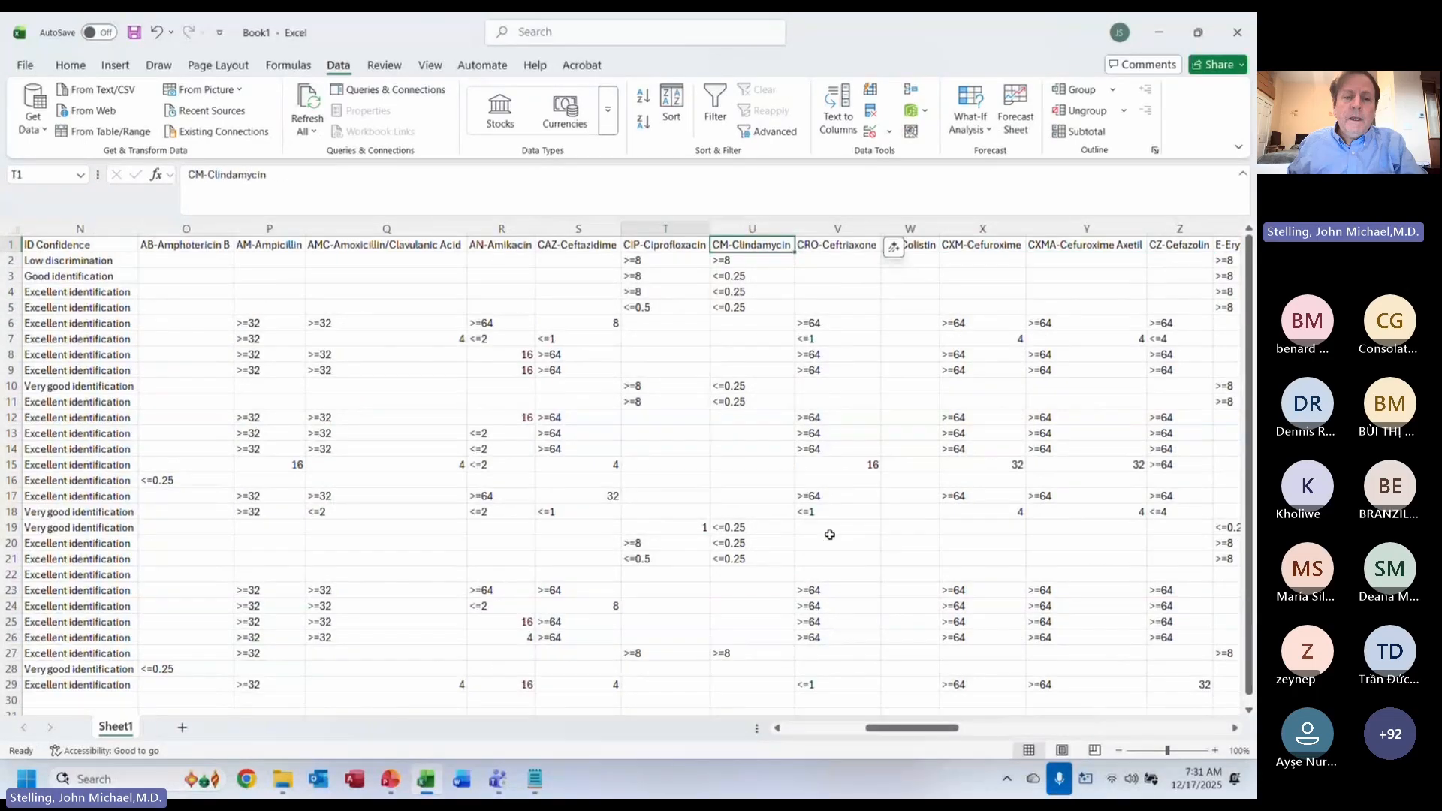
{"action": "key", "text": "Left"}
{"action": "key", "text": "Down"}
{"action": "key", "text": "Down"}
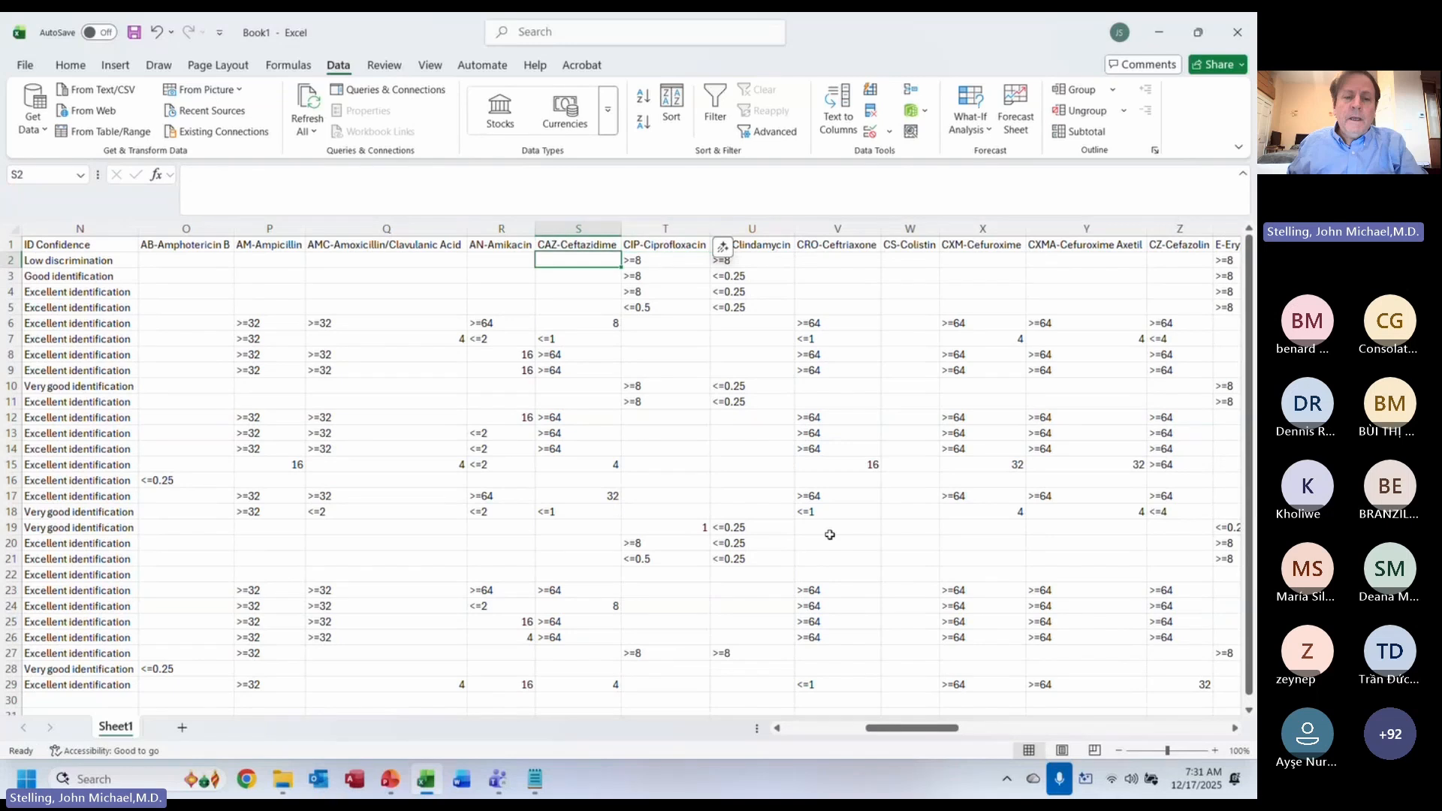
- Return along the headers to Collection Date and highlight the records in rows 2 and 6 to compare their antibiotic results
{"action": "key", "text": "Up"}
{"action": "key", "text": "Up"}
{"action": "key", "text": "Left"}
{"action": "key", "text": "Left"}
{"action": "key", "text": "Left"}
{"action": "key", "text": "Left"}
{"action": "key", "text": "Left"}
{"action": "key", "text": "Left"}
{"action": "key", "text": "Left"}
{"action": "key", "text": "Left"}
{"action": "key", "text": "Left"}
{"action": "key", "text": "Left"}
{"action": "key", "text": "Left"}
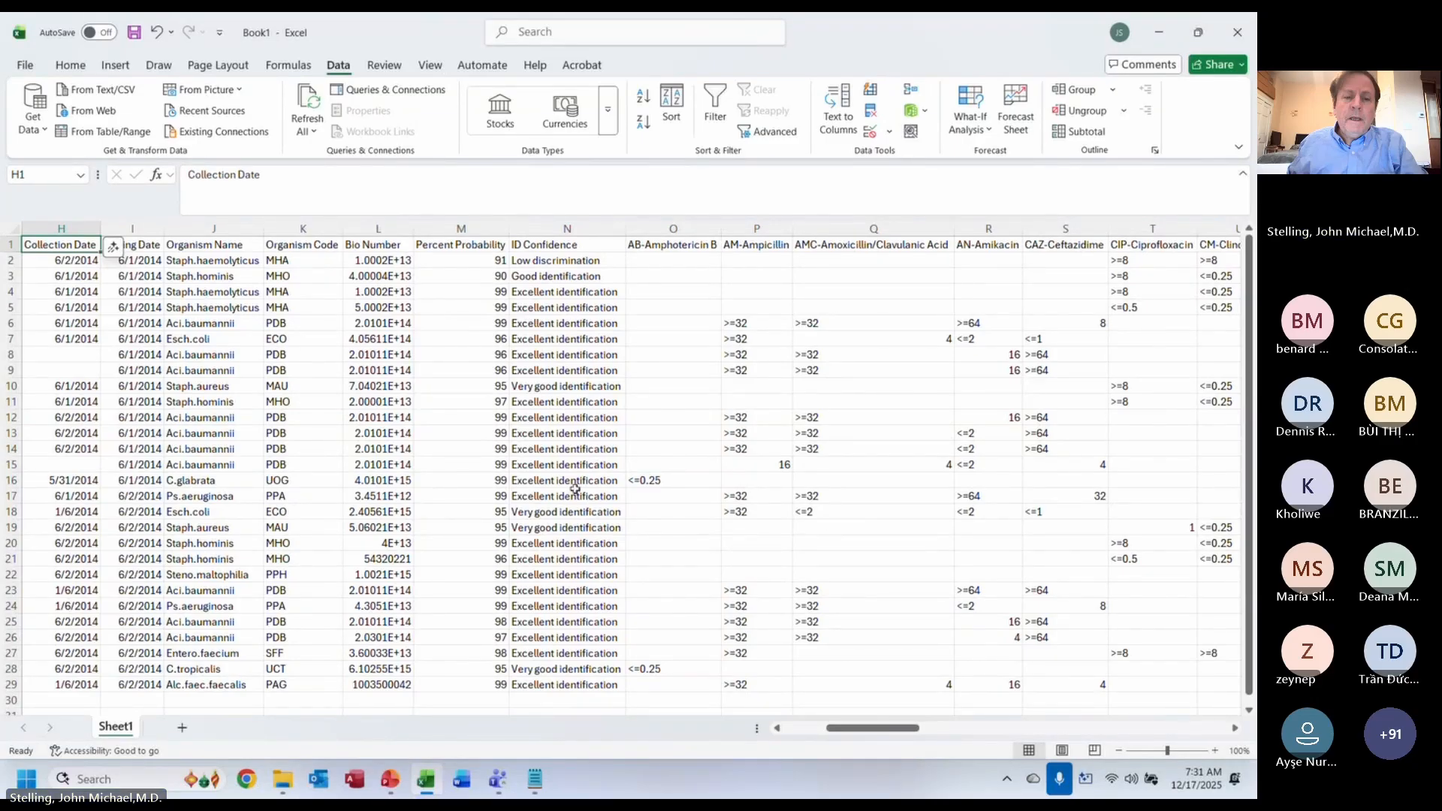
{"action": "right_click", "coordinate": [10, 259]}
{"action": "left_click", "coordinate": [9, 323]}
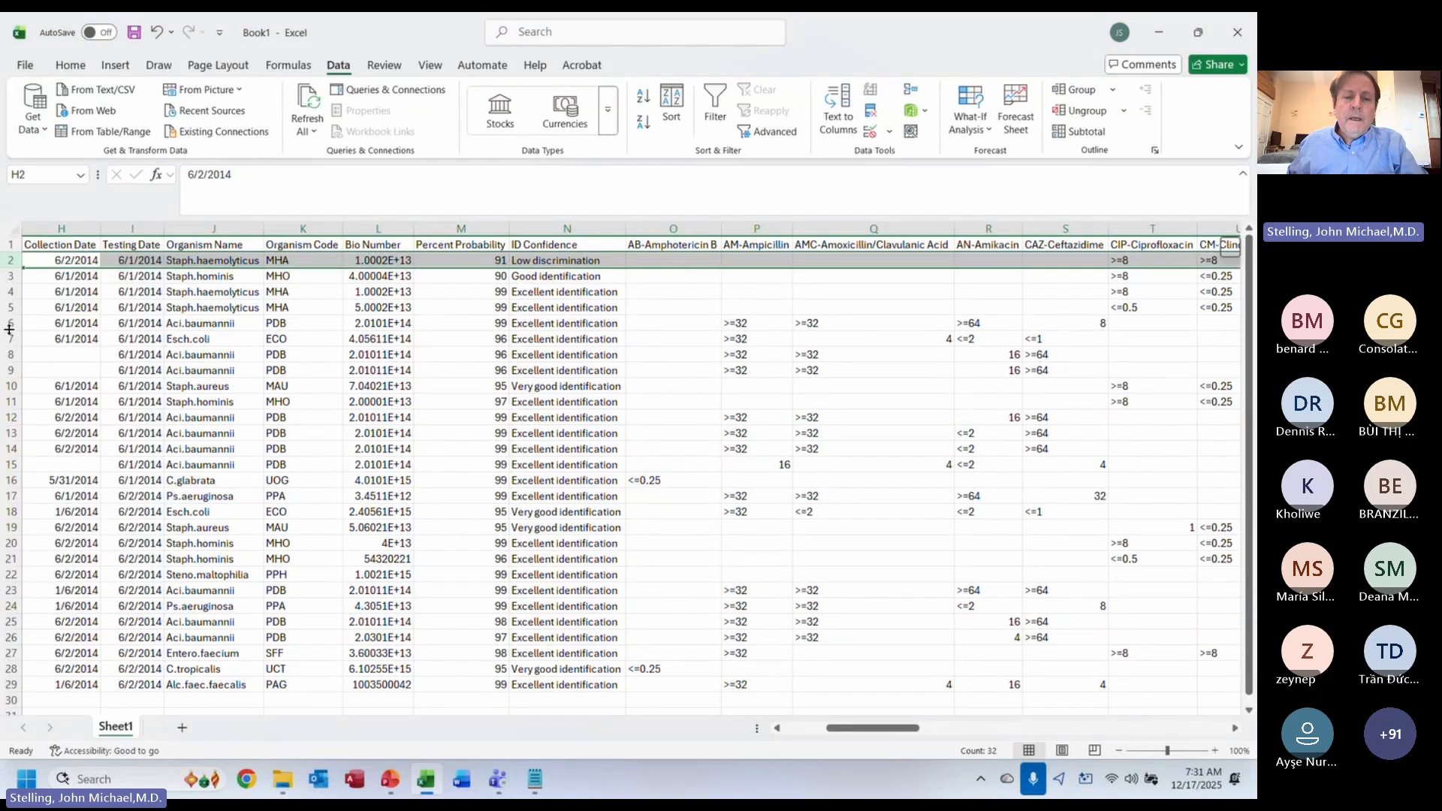
{"action": "left_click", "coordinate": [9, 322]}
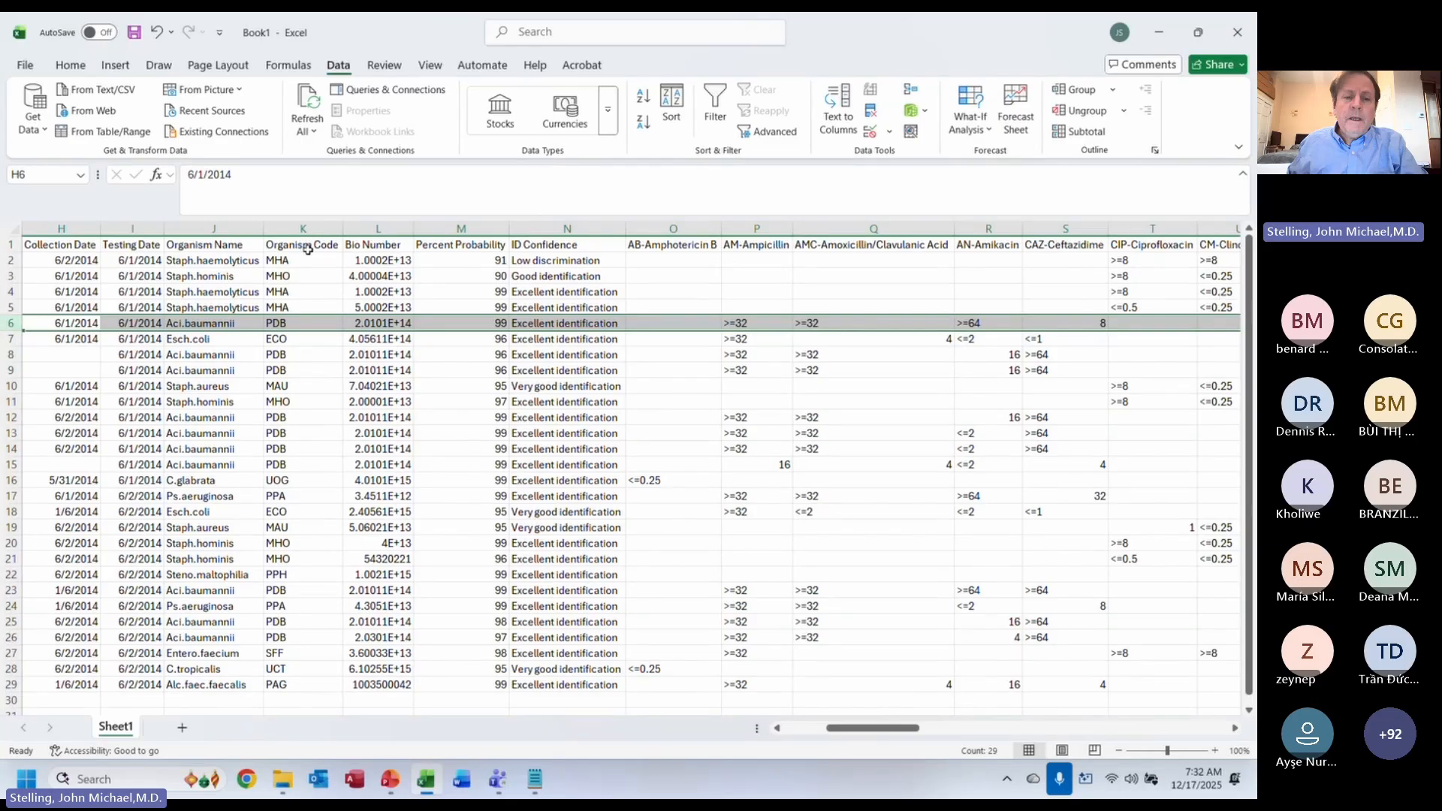
{"action": "right_click", "coordinate": [249, 447]}
{"action": "key", "text": "Escape"}
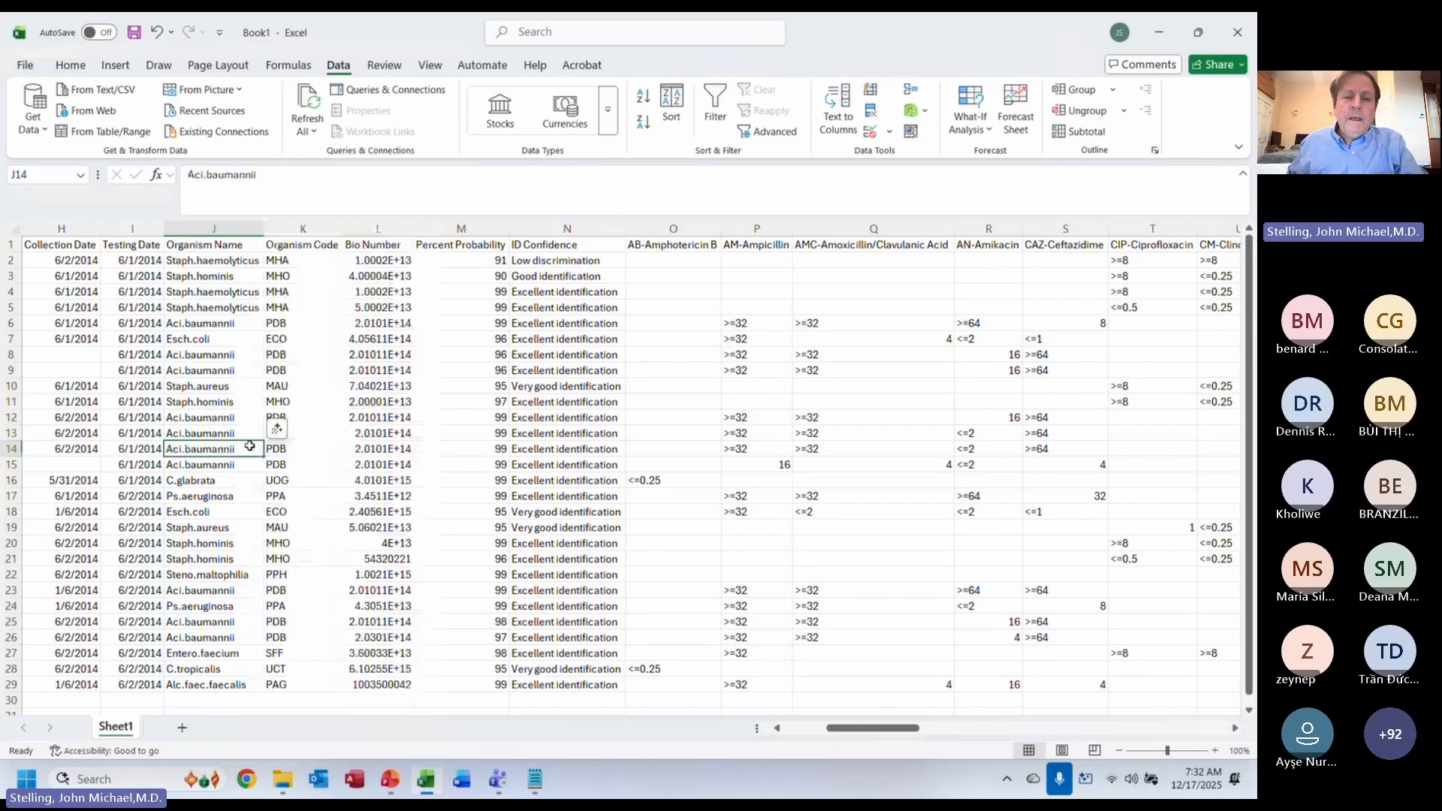
- Close the workbook without saving it, and close the Vitek 2 text file and the Data folder window
{"action": "key", "text": "alt+F4"}
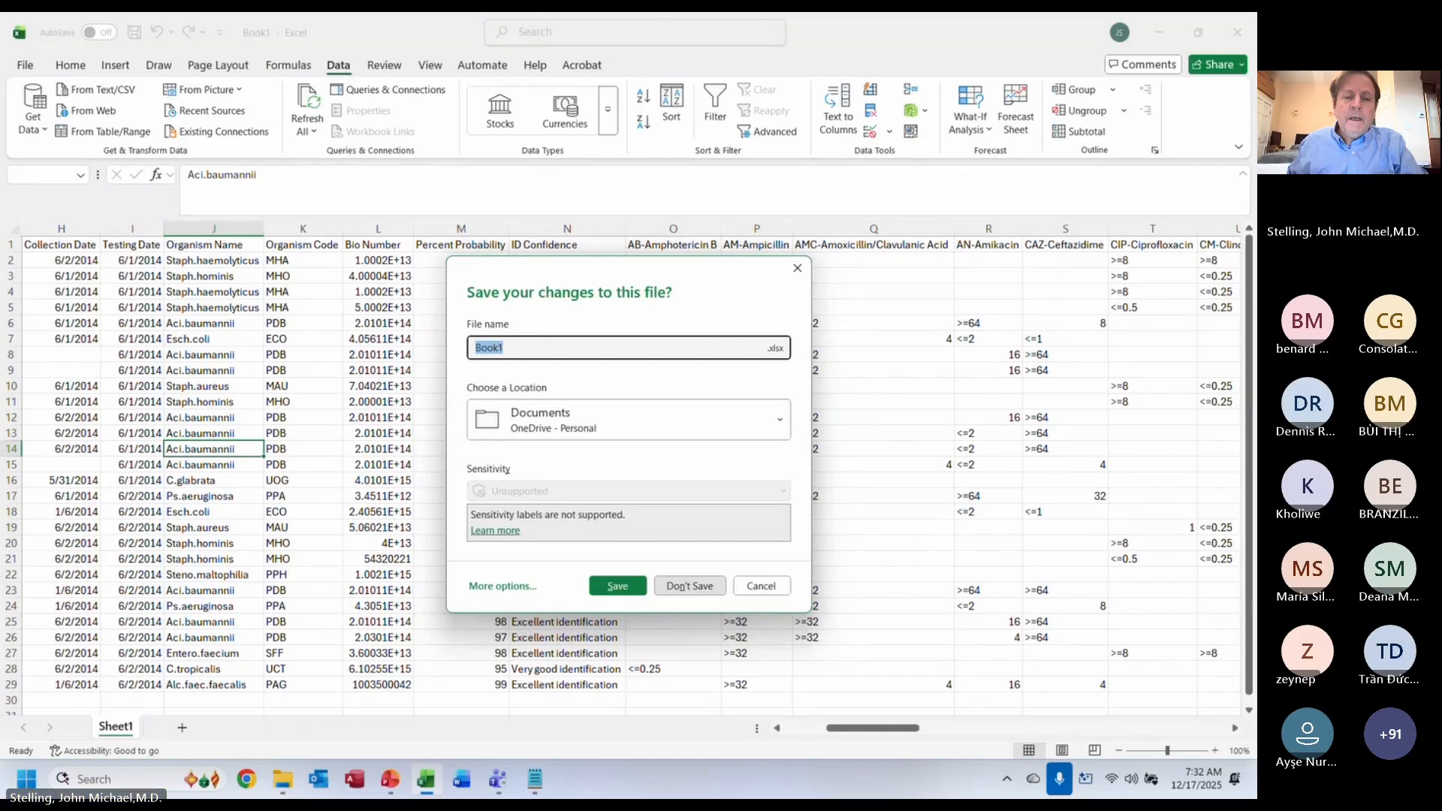
{"action": "left_click", "coordinate": [689, 585]}
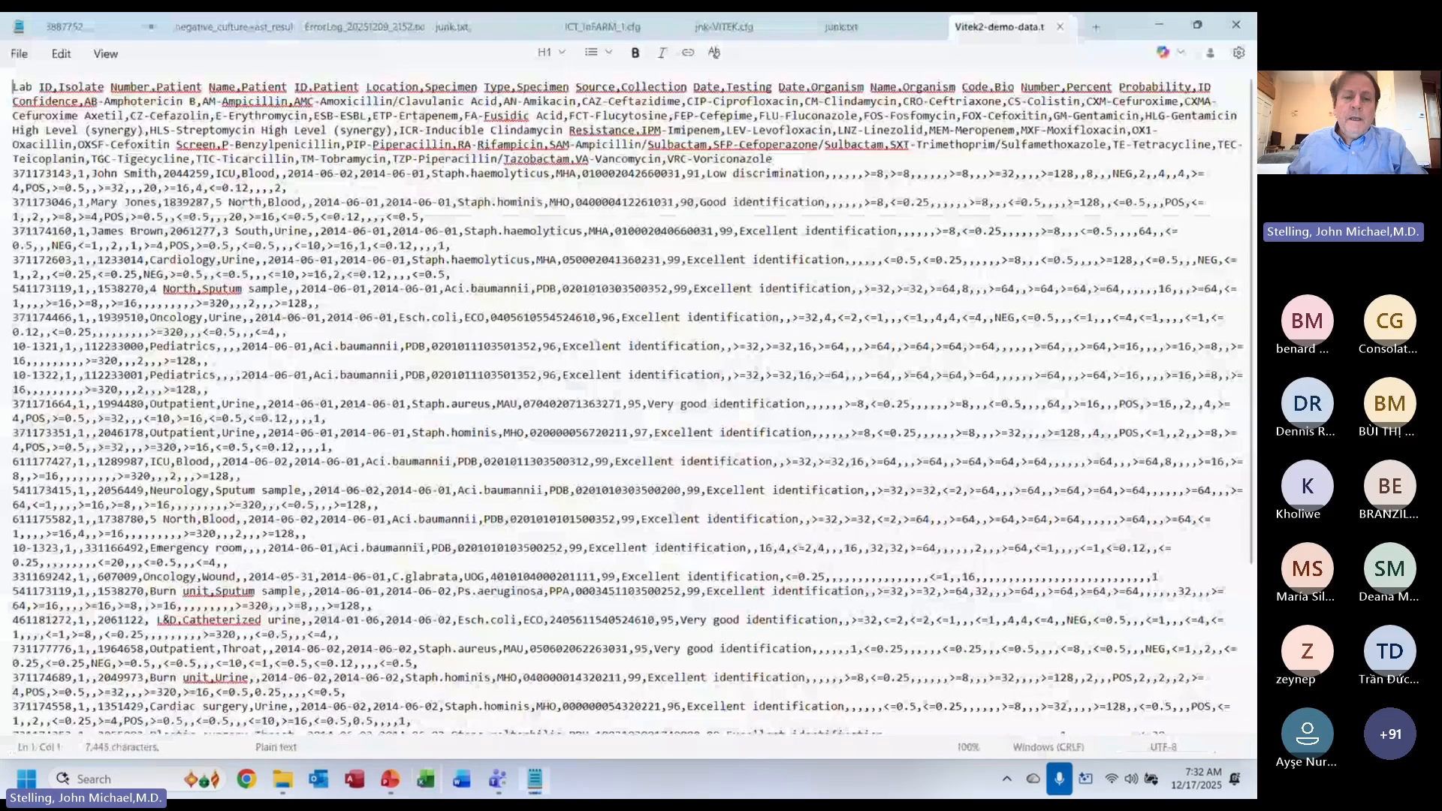
{"action": "left_click", "coordinate": [949, 346]}
{"action": "left_click", "coordinate": [1235, 25]}
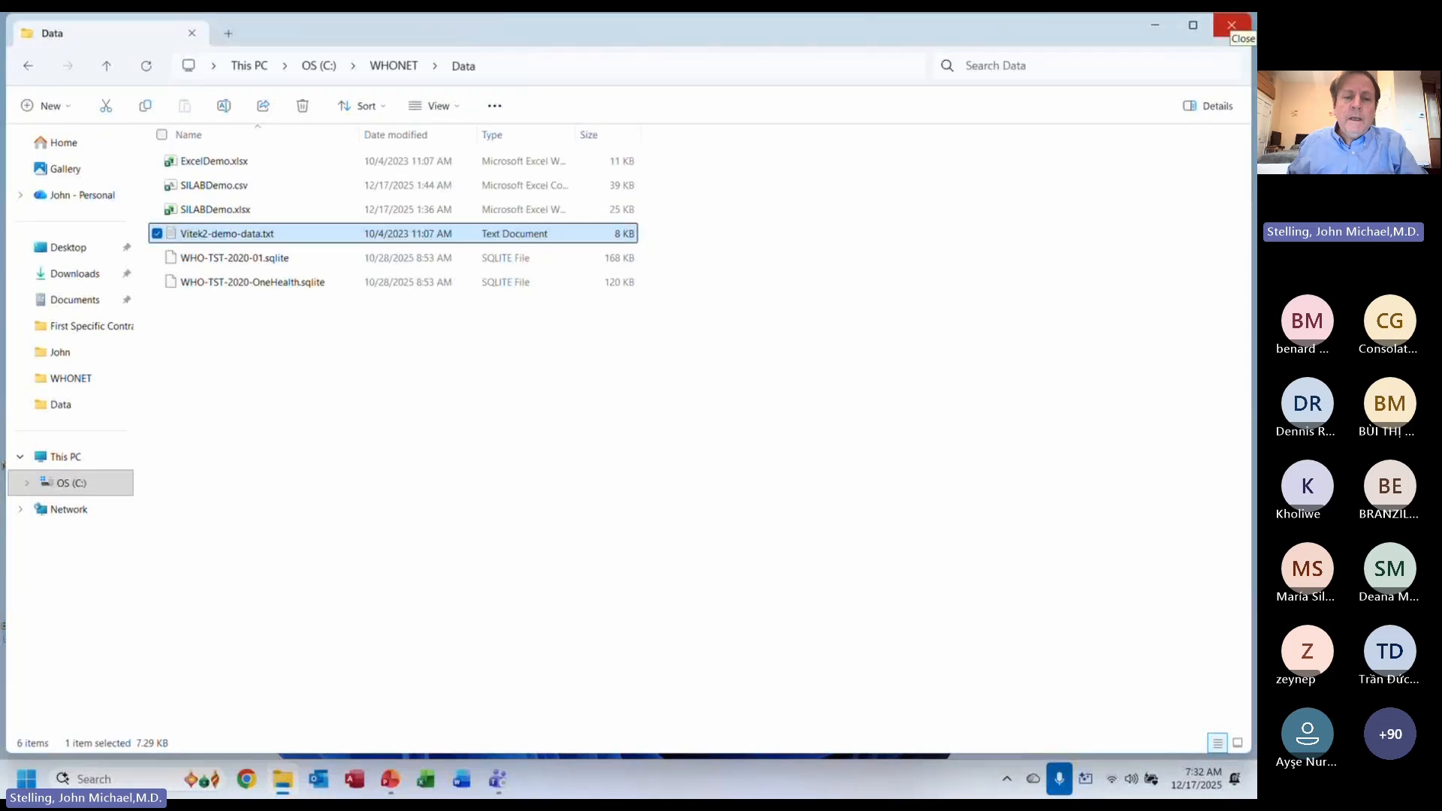
{"action": "left_click", "coordinate": [1232, 25]}
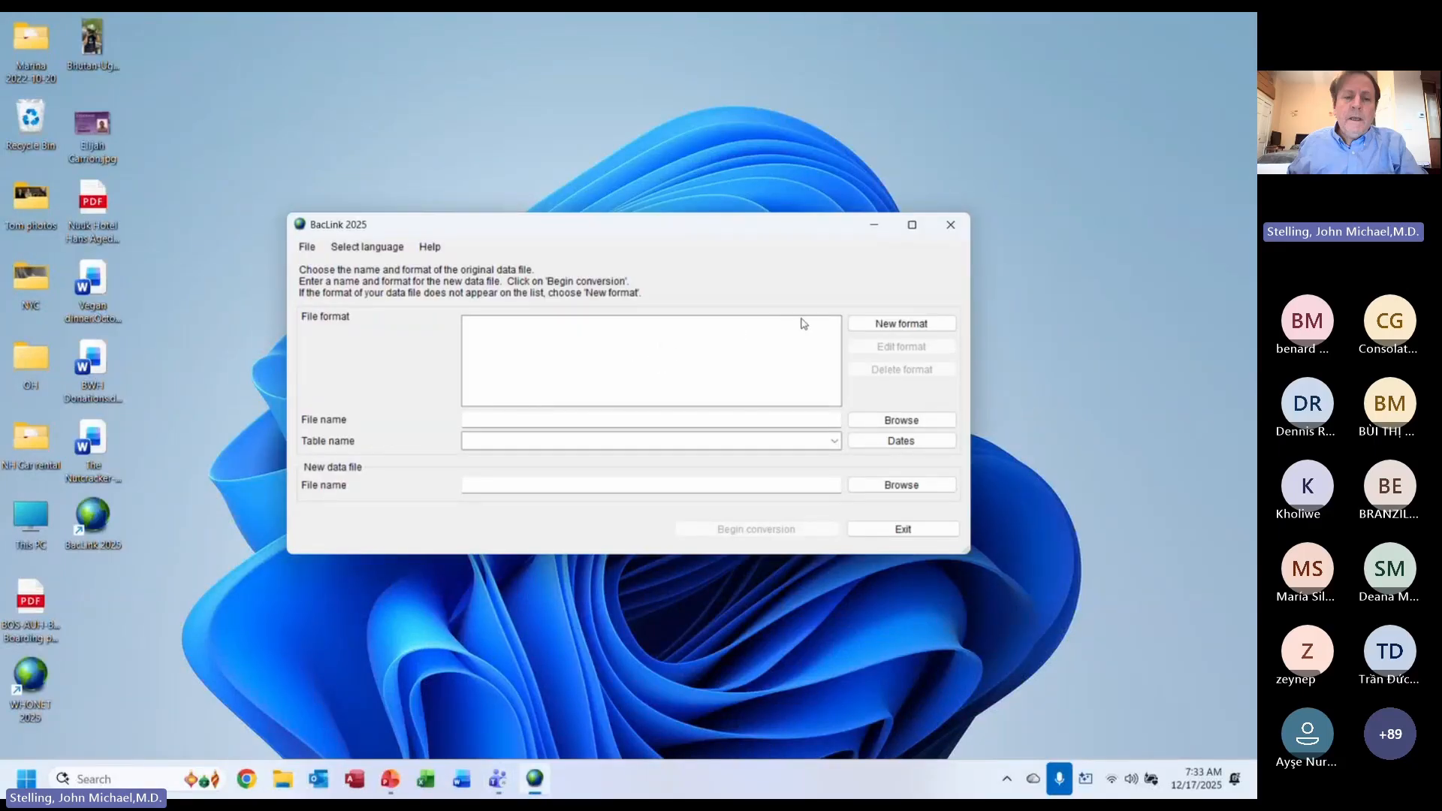
- Create a new format in BacLink for country United States, laboratory name BacLink Webinar 2 and laboratory code BW2
{"action": "left_click", "coordinate": [883, 327]}
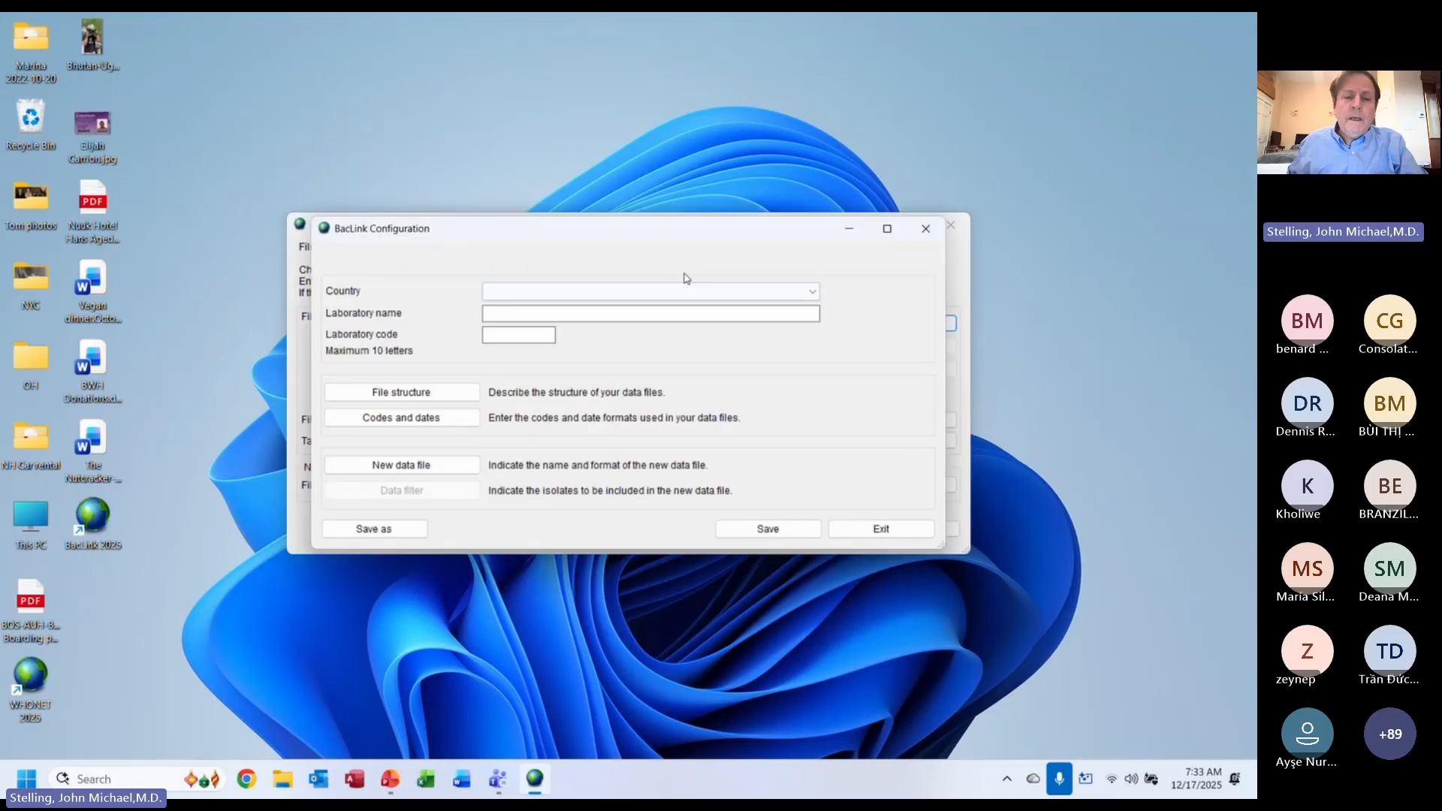
{"action": "left_click", "coordinate": [663, 286]}
{"action": "type", "text": "united s"}
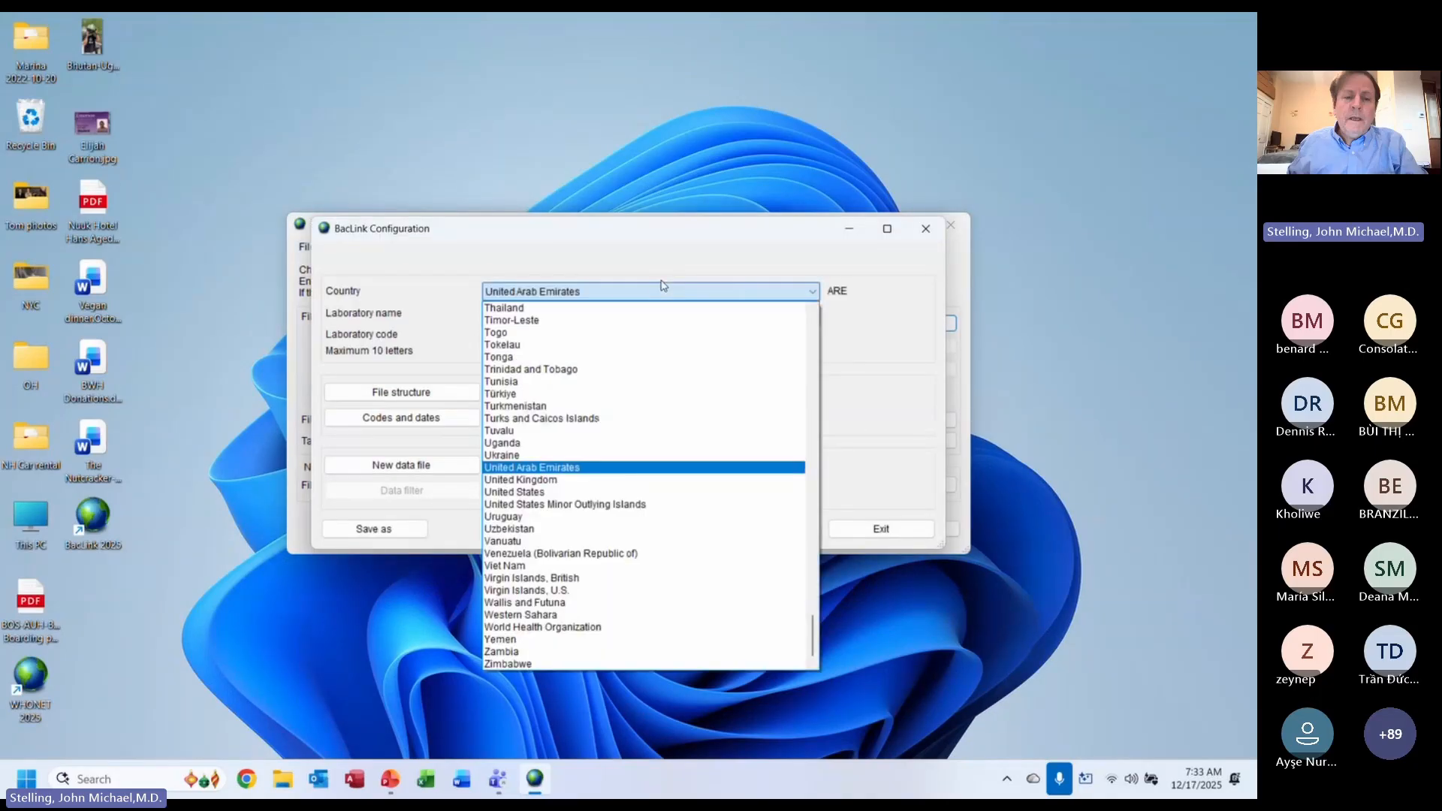
{"action": "key", "text": "Return"}
{"action": "key", "text": "Tab"}
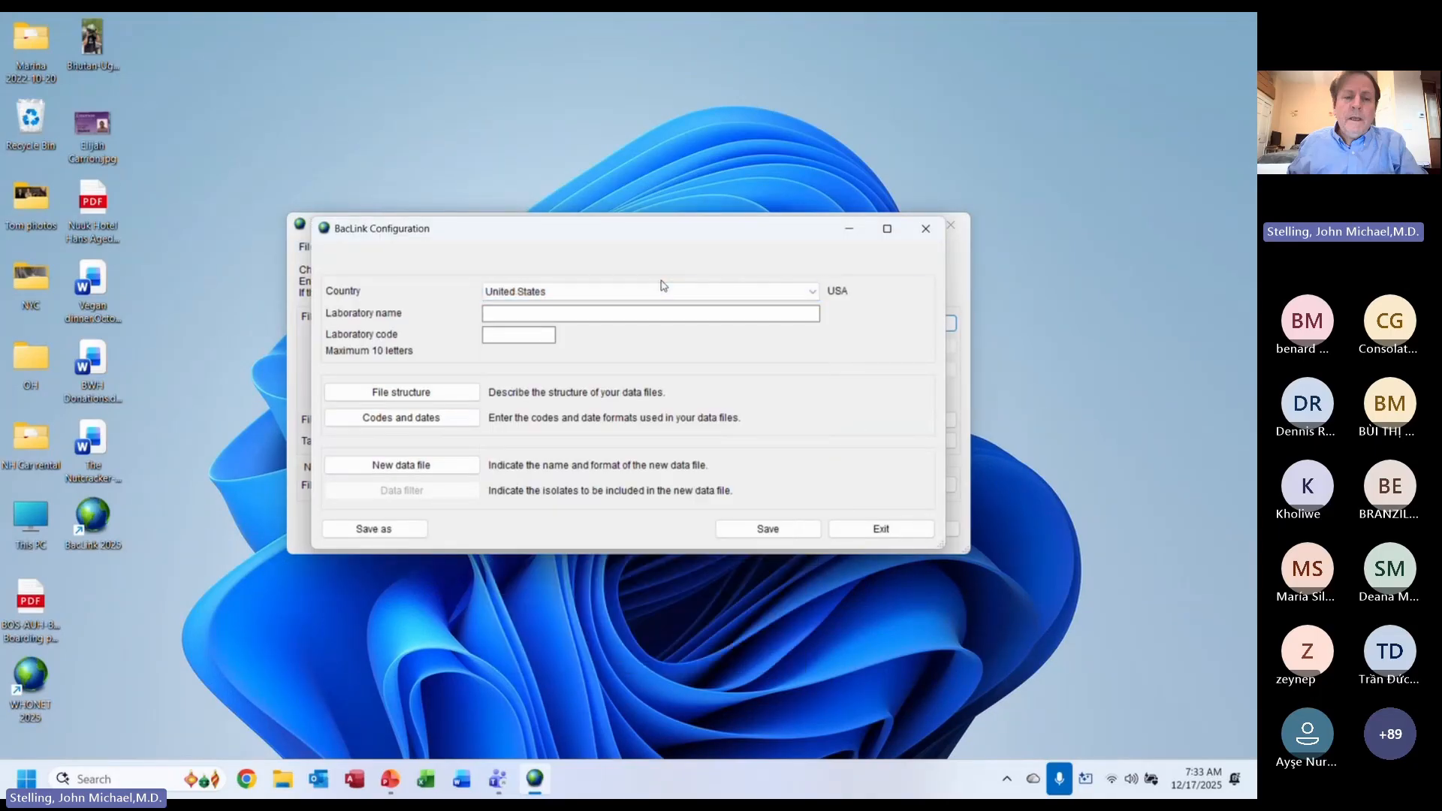
{"action": "type", "text": "BacLink Webinar 2"}
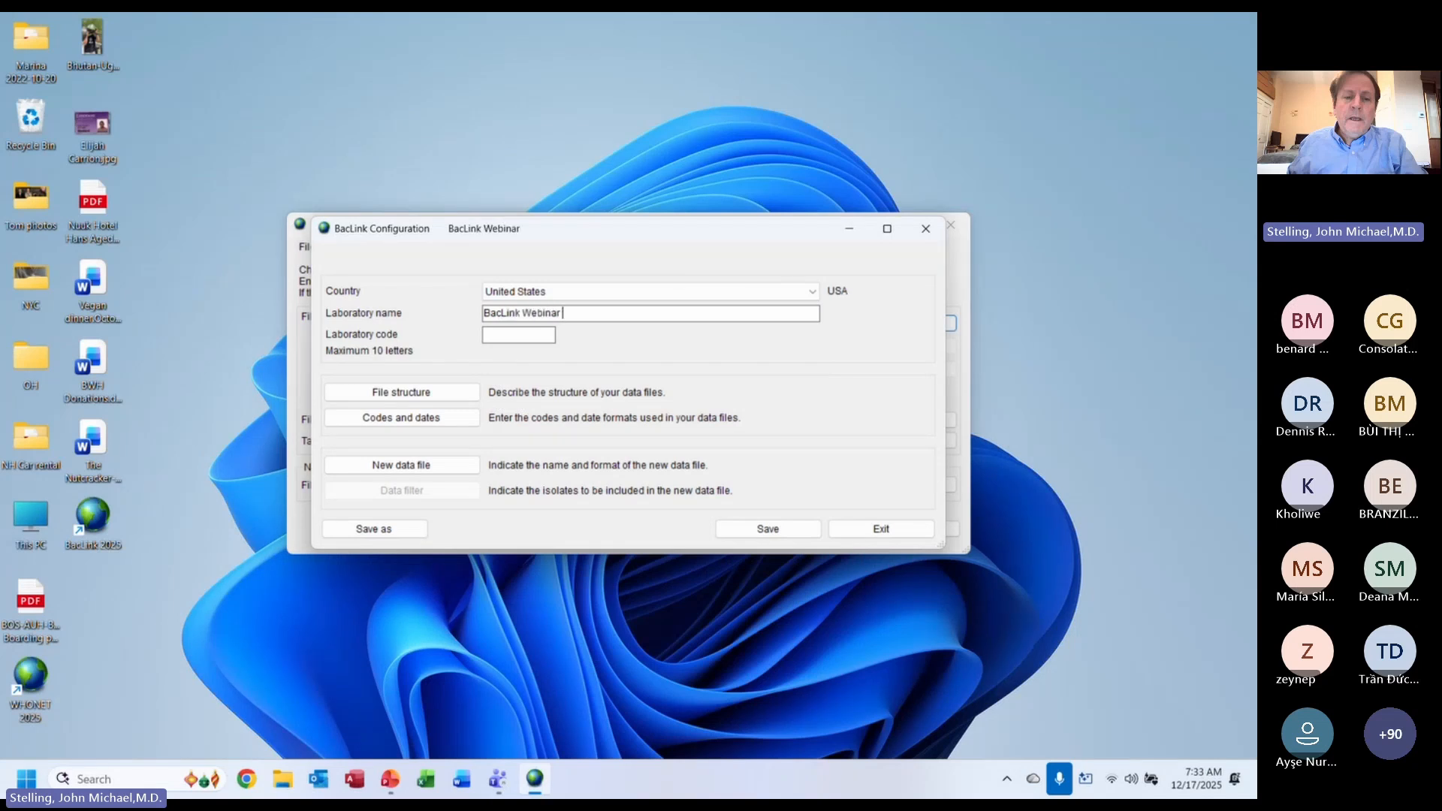
{"action": "key", "text": "Tab"}
{"action": "type", "text": "BW2"}
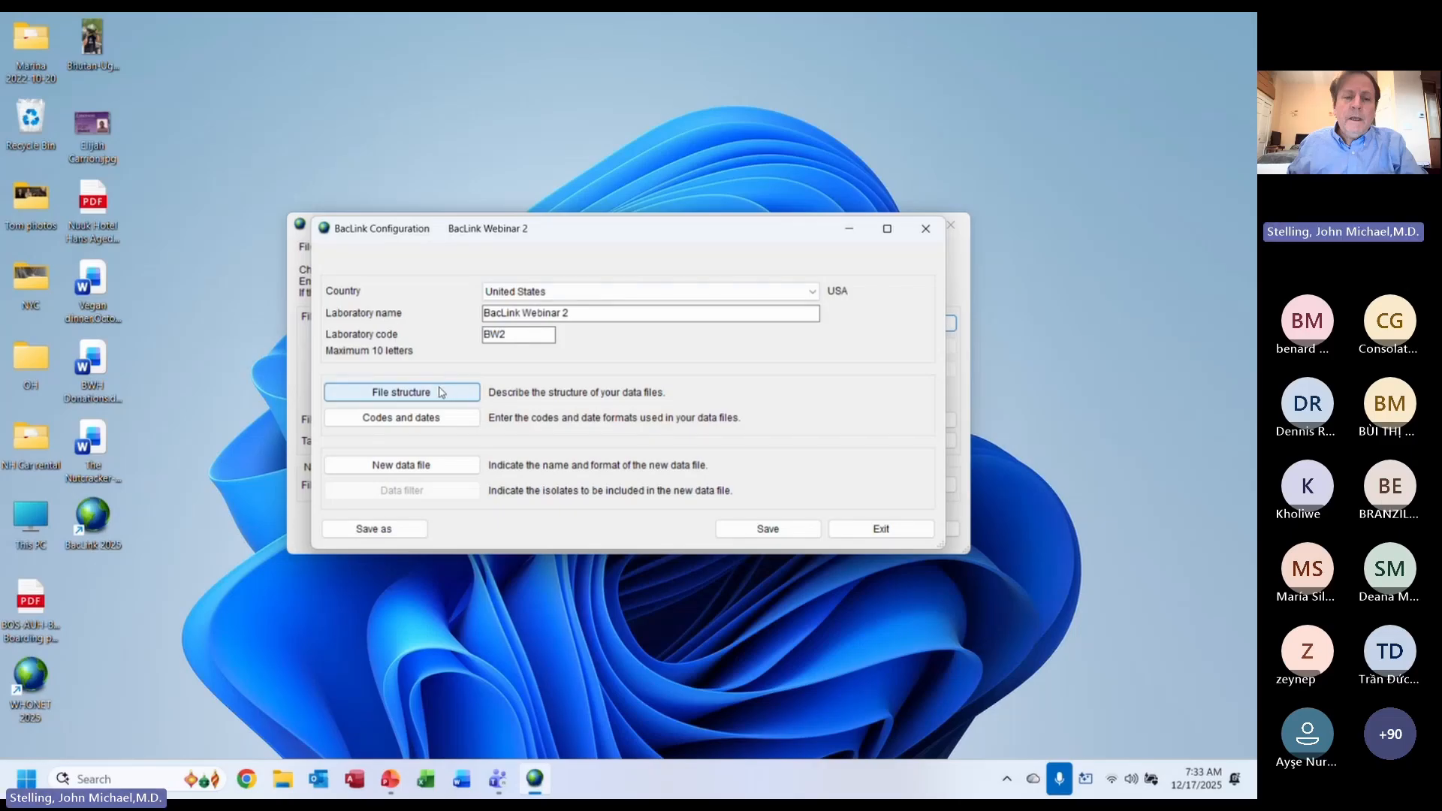
- Open the new format's file structure settings and review the available file structures from Text (Delimited) through NARMS (United States)
{"action": "left_click", "coordinate": [440, 391]}
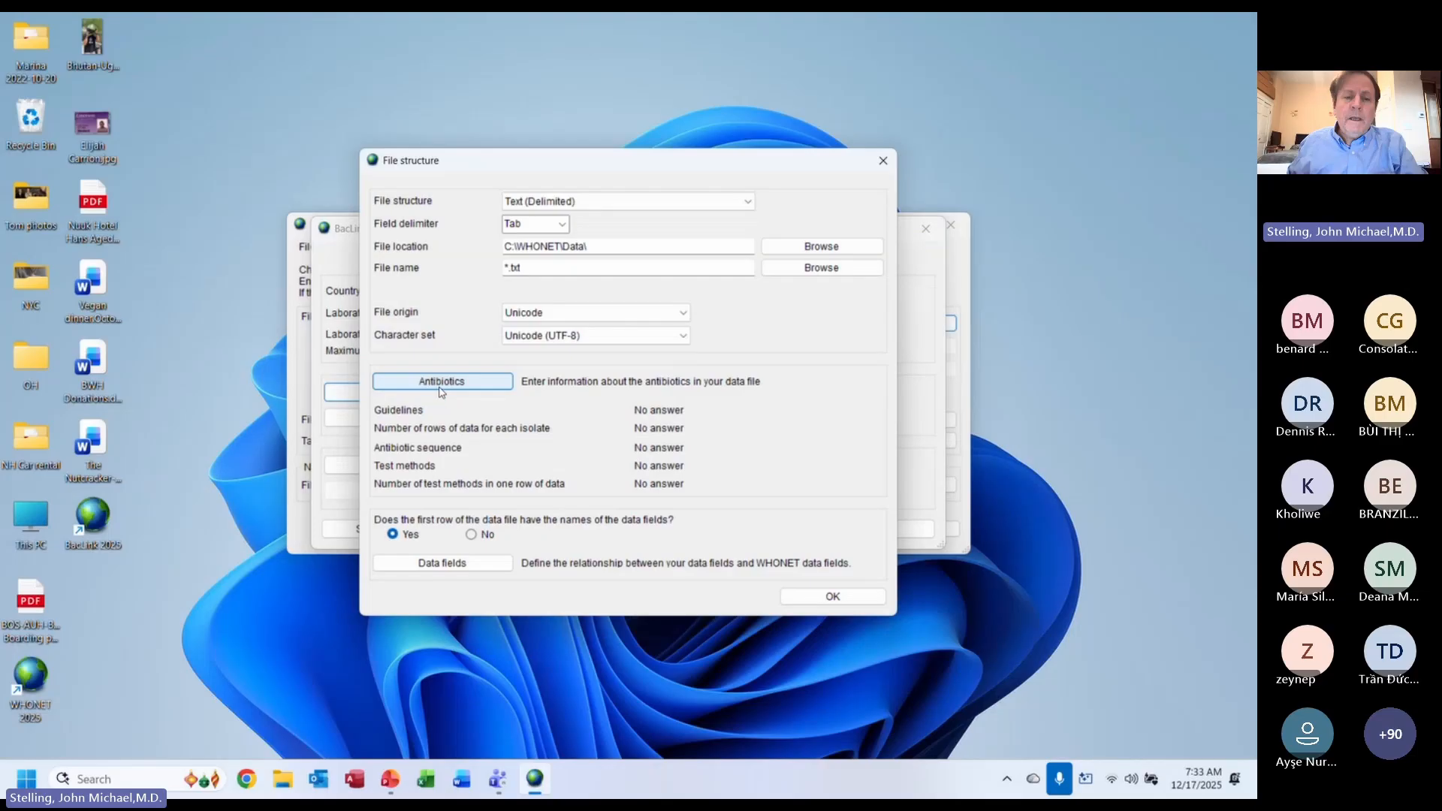
{"action": "left_click", "coordinate": [582, 202]}
{"action": "key", "text": "Down"}
{"action": "key", "text": "Down"}
{"action": "key", "text": "Down"}
{"action": "key", "text": "Down"}
{"action": "key", "text": "Down"}
{"action": "key", "text": "Down"}
{"action": "key", "text": "Down"}
{"action": "key", "text": "Down"}
{"action": "key", "text": "Down"}
{"action": "key", "text": "Down"}
{"action": "key", "text": "Down"}
{"action": "key", "text": "Down"}
{"action": "key", "text": "Down"}
{"action": "key", "text": "Down"}
{"action": "key", "text": "Down"}
{"action": "key", "text": "Down"}
{"action": "key", "text": "Down"}
{"action": "key", "text": "Down"}
{"action": "key", "text": "Down"}
{"action": "key", "text": "Down"}
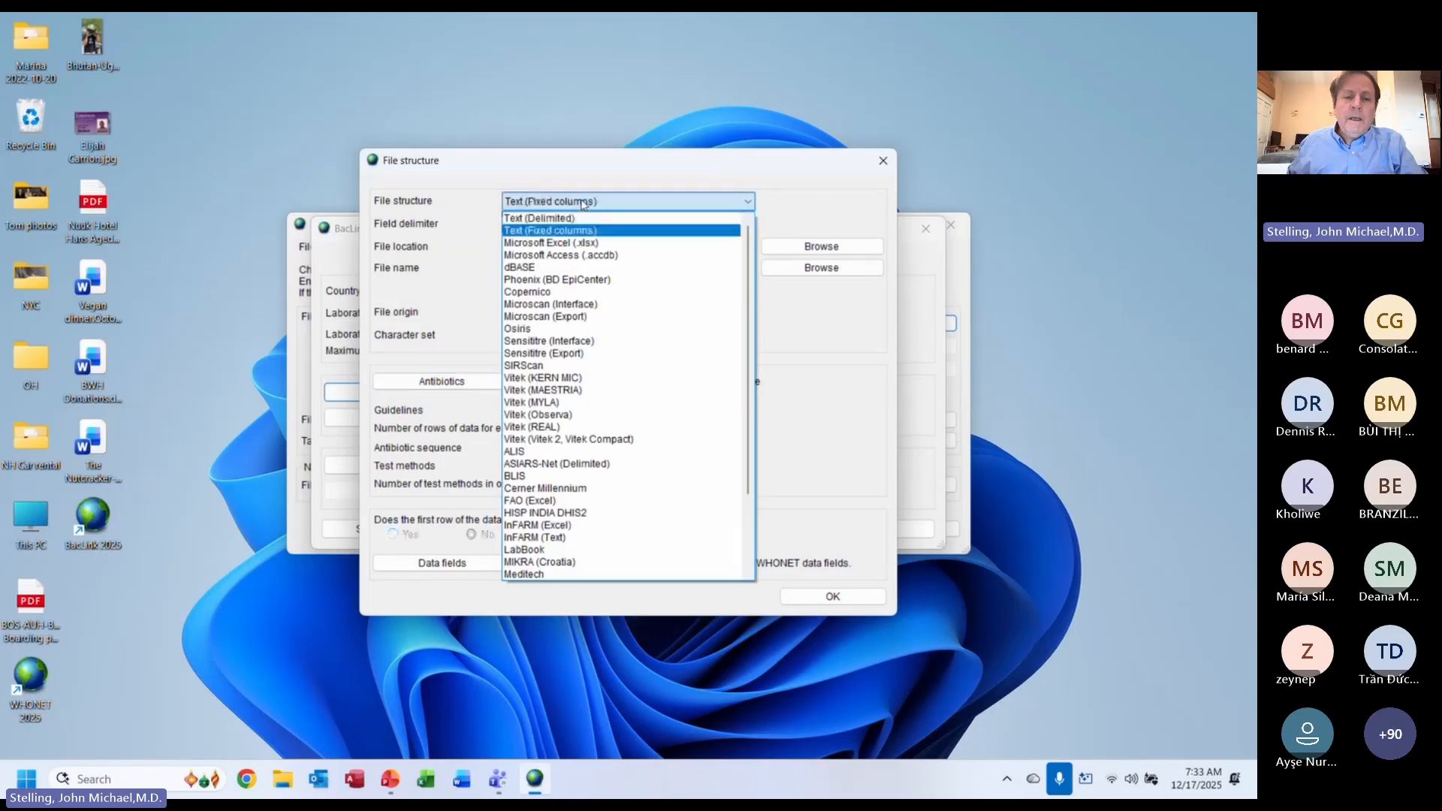
{"action": "key", "text": "Down"}
{"action": "key", "text": "Down"}
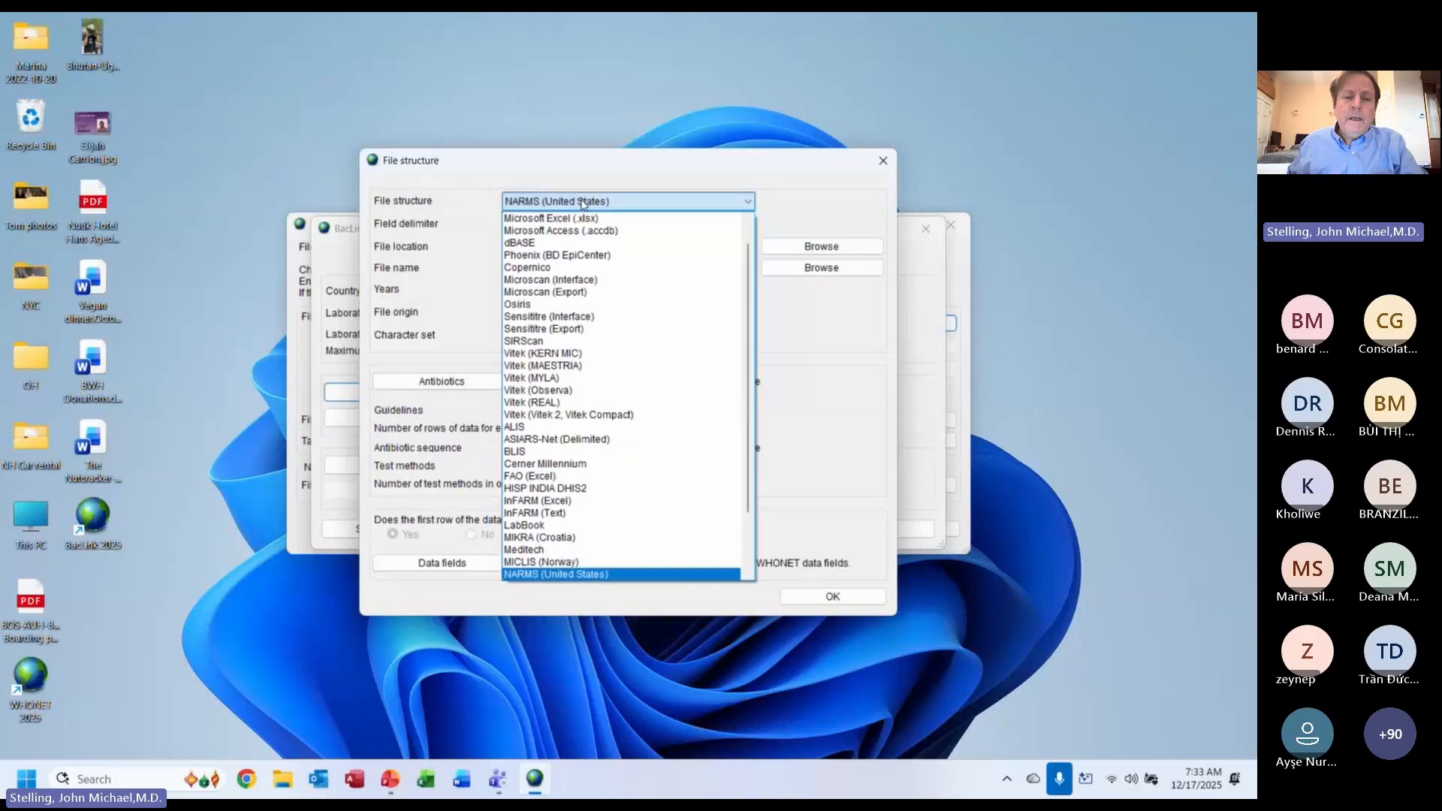
- Set the file structure to Vitek (Vitek 2, Vitek Compact) and accept the file structure settings
{"action": "key", "text": "Up"}
{"action": "key", "text": "Up"}
{"action": "key", "text": "Up"}
{"action": "key", "text": "Up"}
{"action": "key", "text": "Up"}
{"action": "key", "text": "Up"}
{"action": "key", "text": "Up"}
{"action": "key", "text": "Up"}
{"action": "key", "text": "Up"}
{"action": "key", "text": "Up"}
{"action": "key", "text": "Up"}
{"action": "key", "text": "Up"}
{"action": "key", "text": "Up"}
{"action": "key", "text": "Up"}
{"action": "key", "text": "Up"}
{"action": "key", "text": "Up"}
{"action": "key", "text": "Up"}
{"action": "key", "text": "Up"}
{"action": "key", "text": "Up"}
{"action": "key", "text": "Up"}
{"action": "key", "text": "Down"}
{"action": "key", "text": "Down"}
{"action": "key", "text": "Down"}
{"action": "key", "text": "Down"}
{"action": "key", "text": "Down"}
{"action": "key", "text": "Down"}
{"action": "key", "text": "Down"}
{"action": "key", "text": "Down"}
{"action": "key", "text": "Down"}
{"action": "key", "text": "Down"}
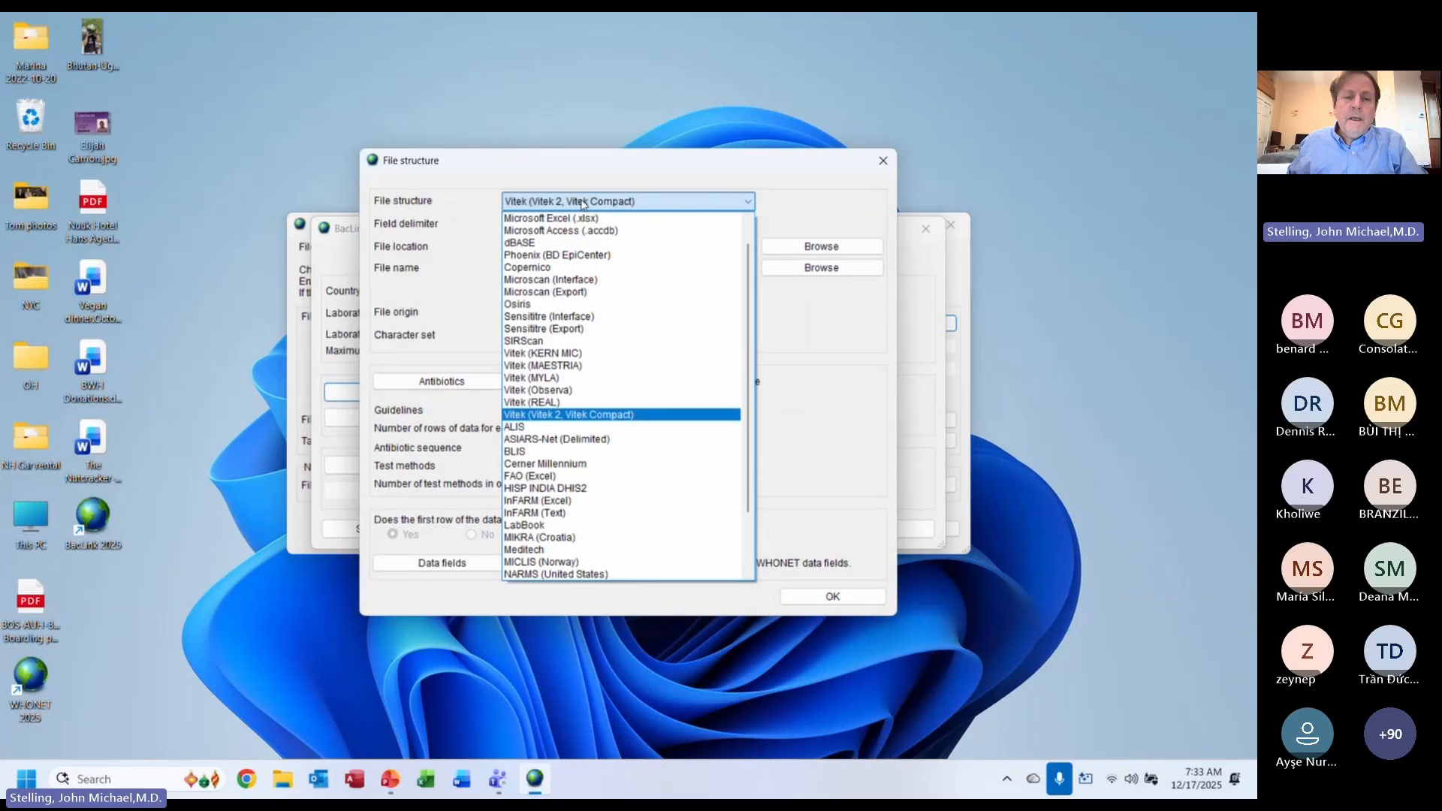
{"action": "key", "text": "Return"}
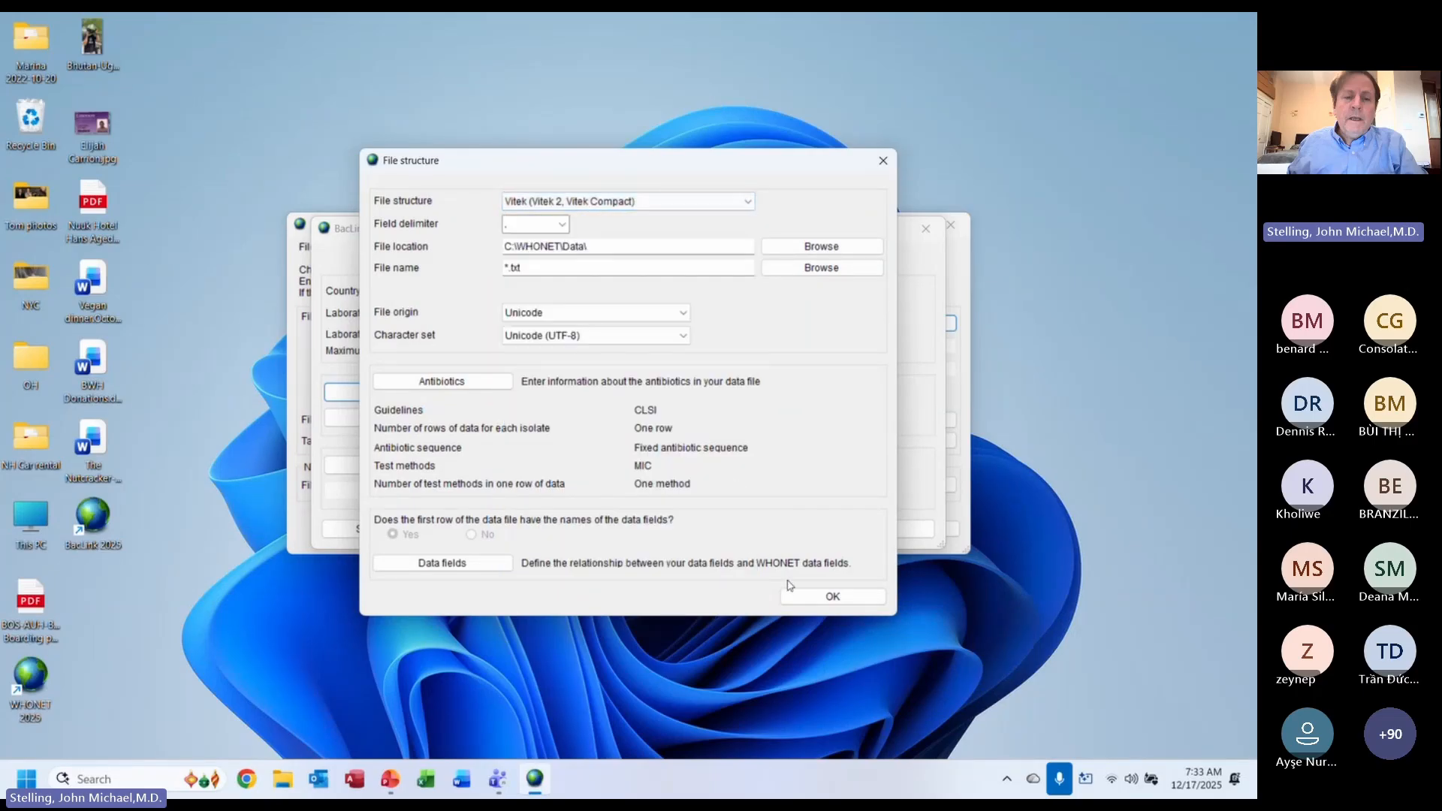
{"action": "left_click", "coordinate": [811, 601]}
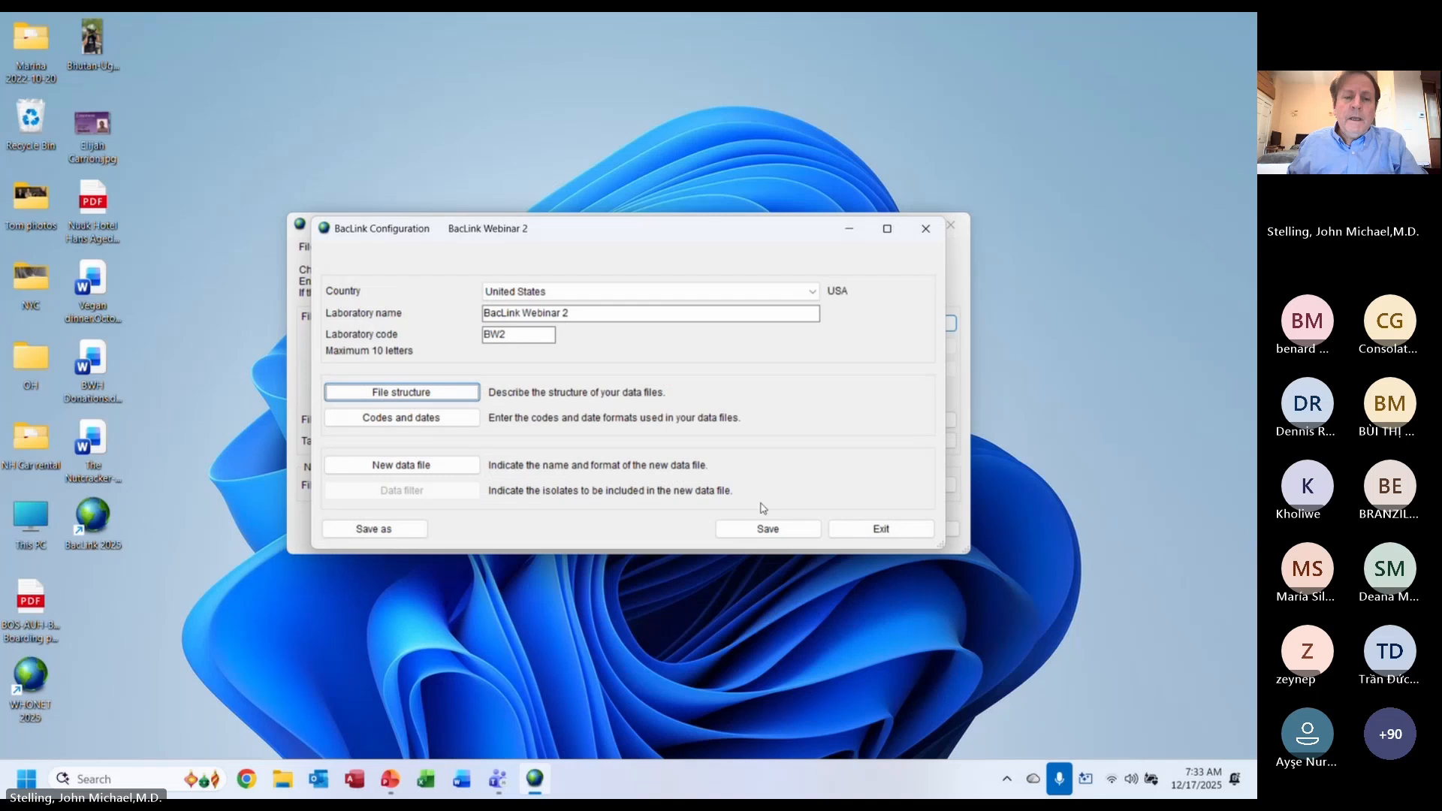
- Reopen the file structure settings, review the antibiotic guideline choices including Multiple guidelines, and keep CLSI
{"action": "left_click", "coordinate": [401, 392]}
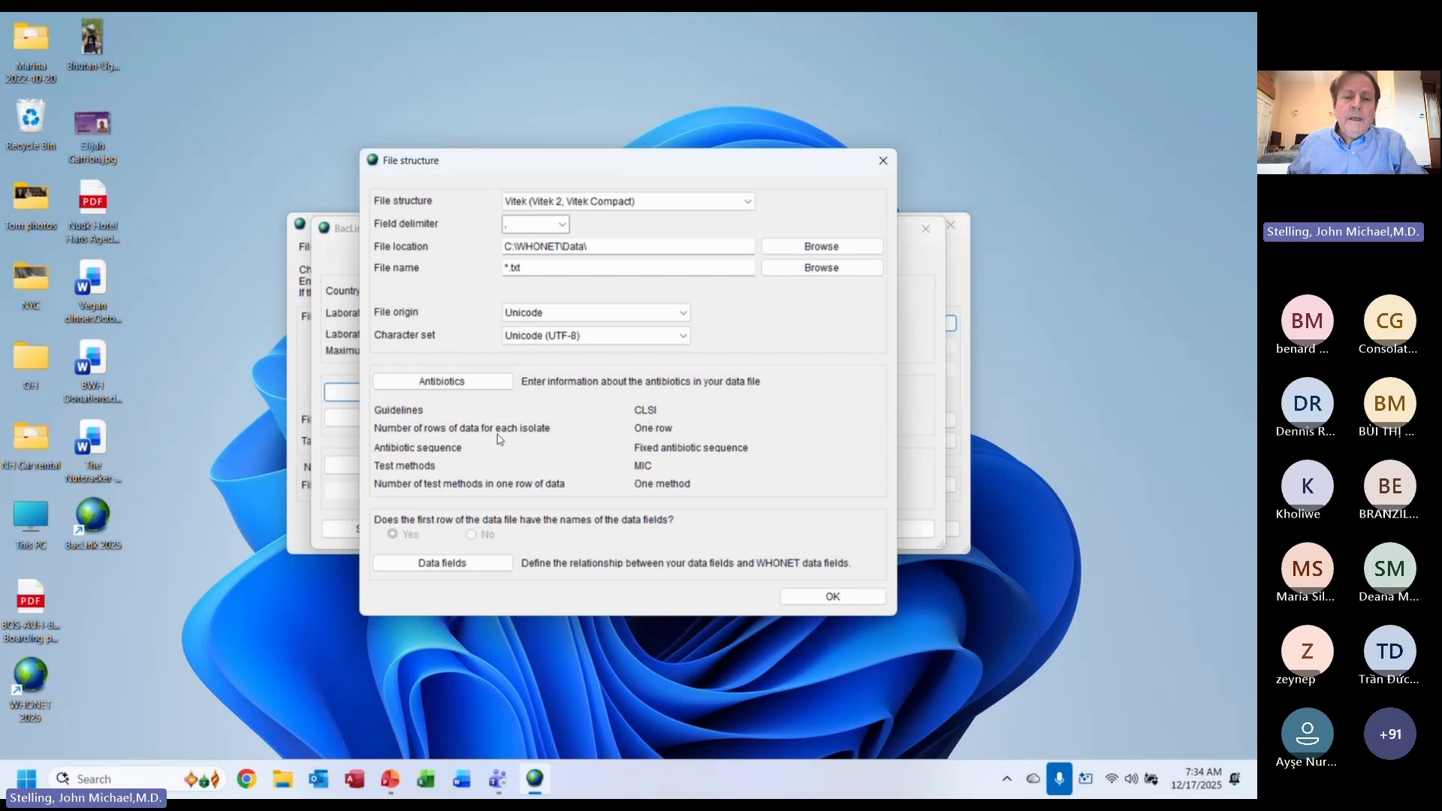
{"action": "left_click", "coordinate": [461, 393]}
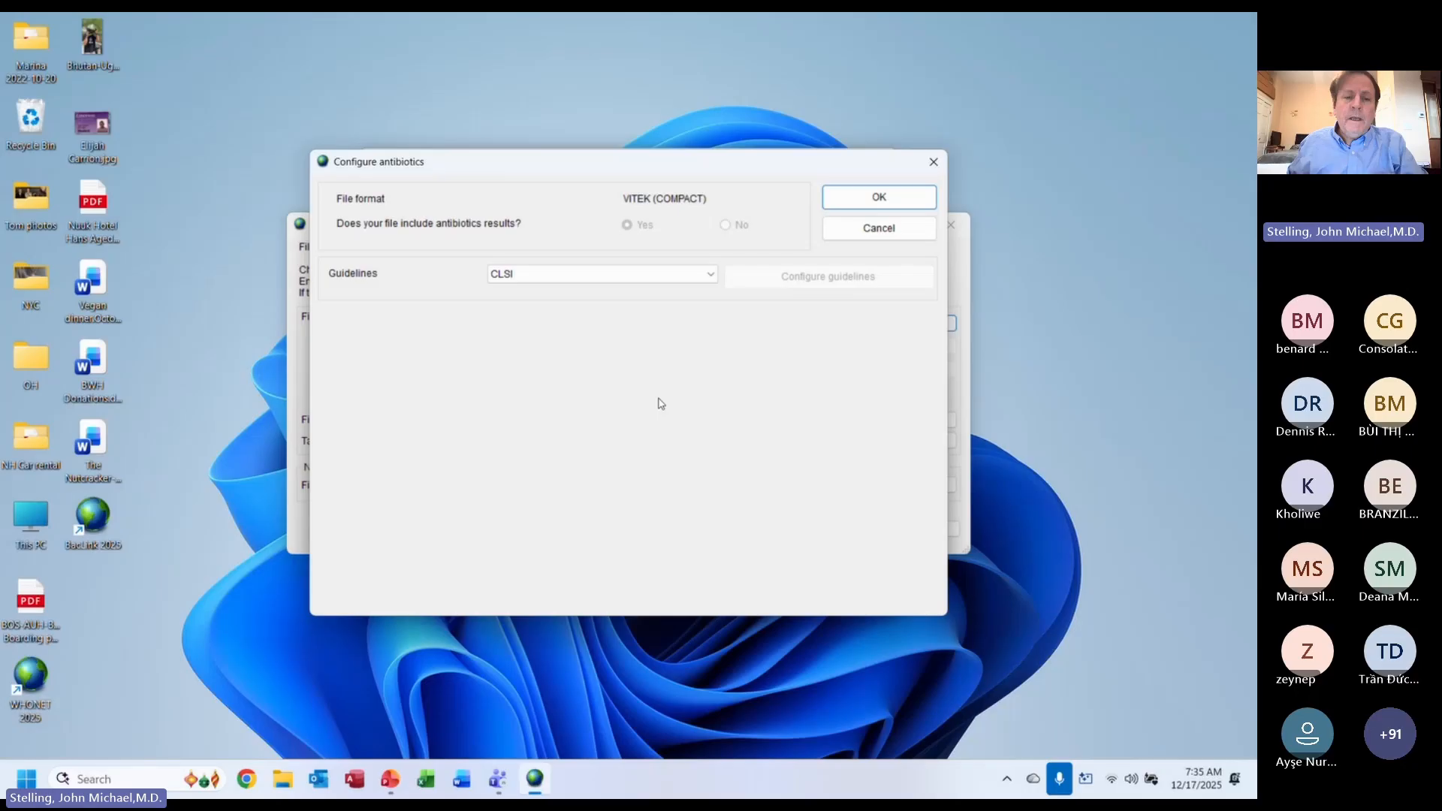
{"action": "left_click", "coordinate": [710, 278]}
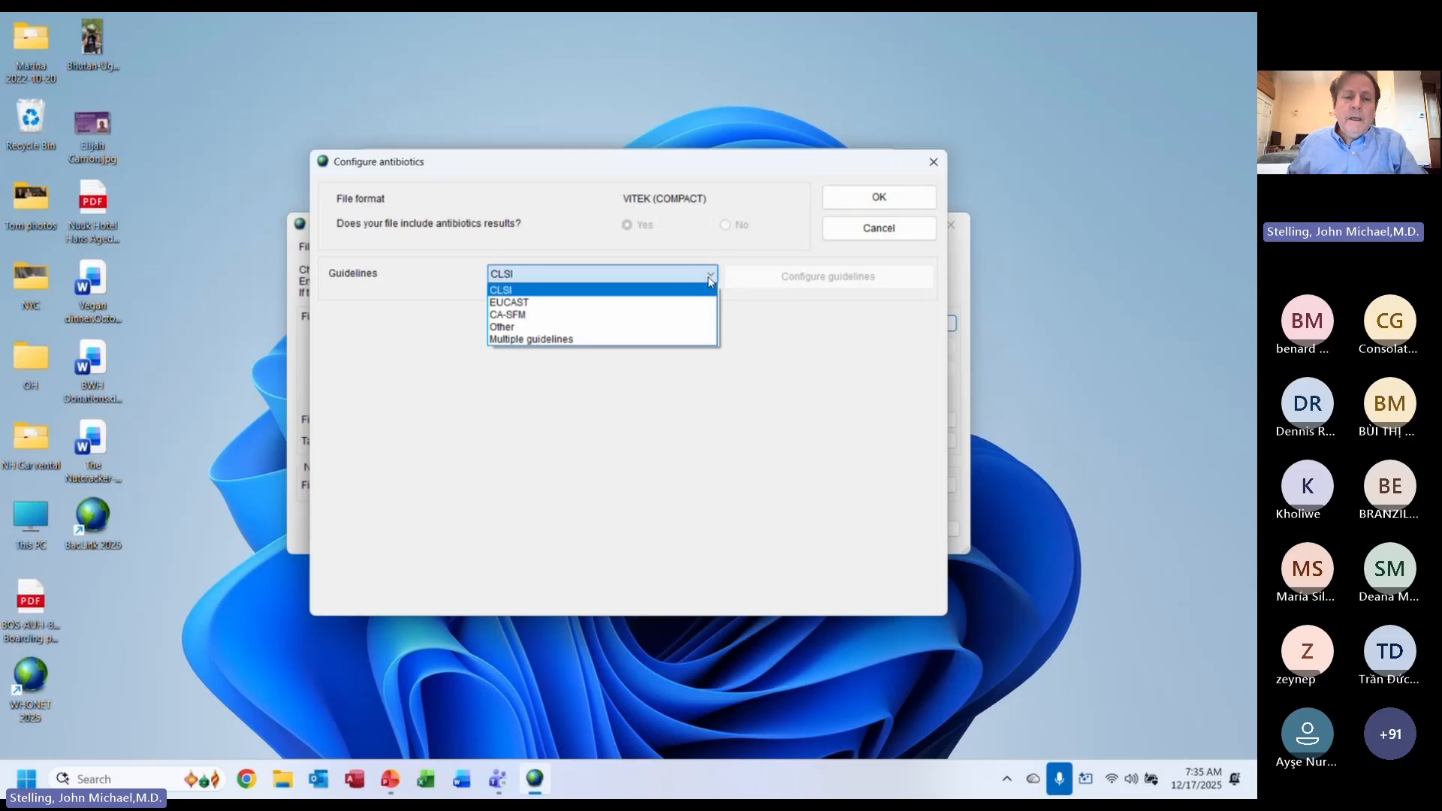
{"action": "left_click", "coordinate": [597, 342]}
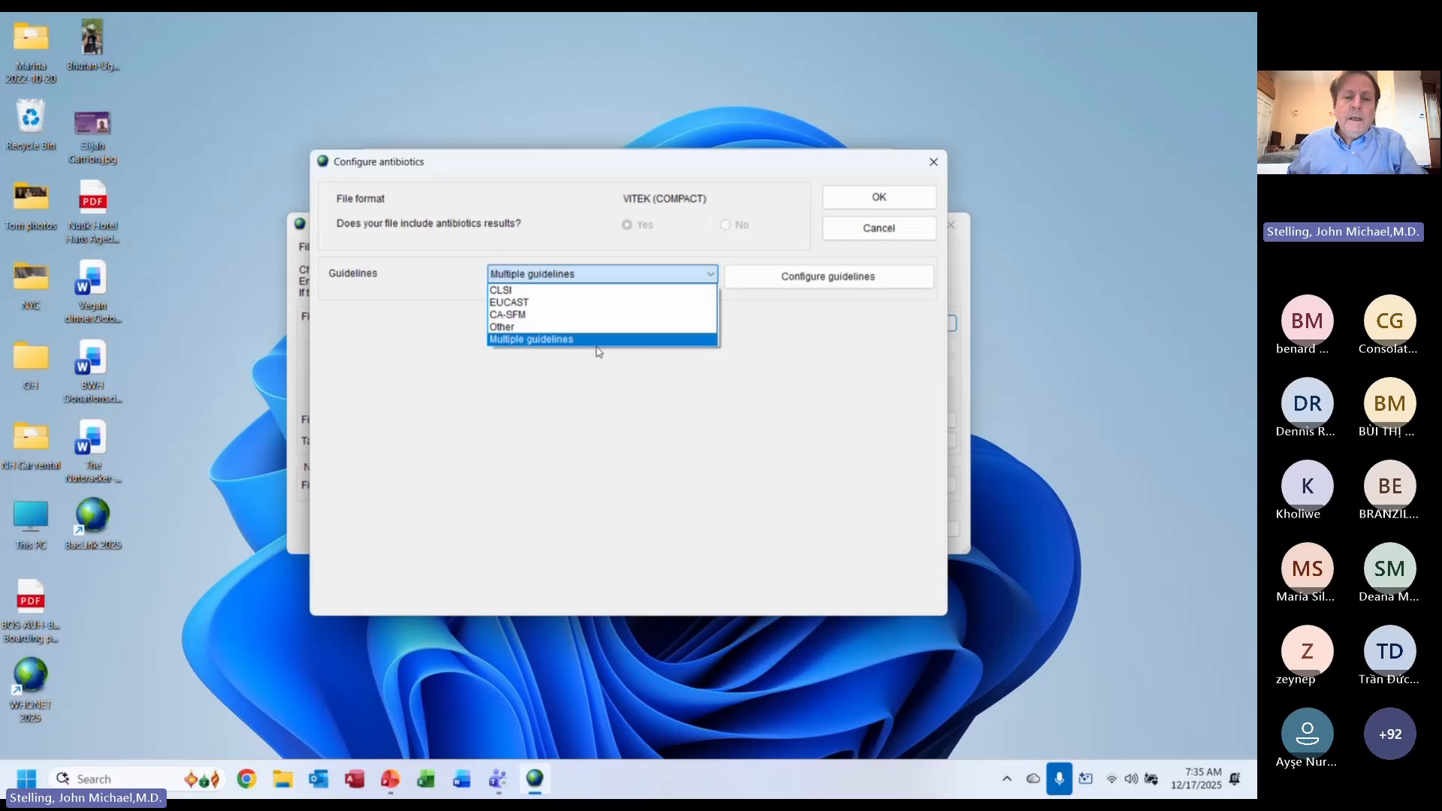
{"action": "key", "text": "c"}
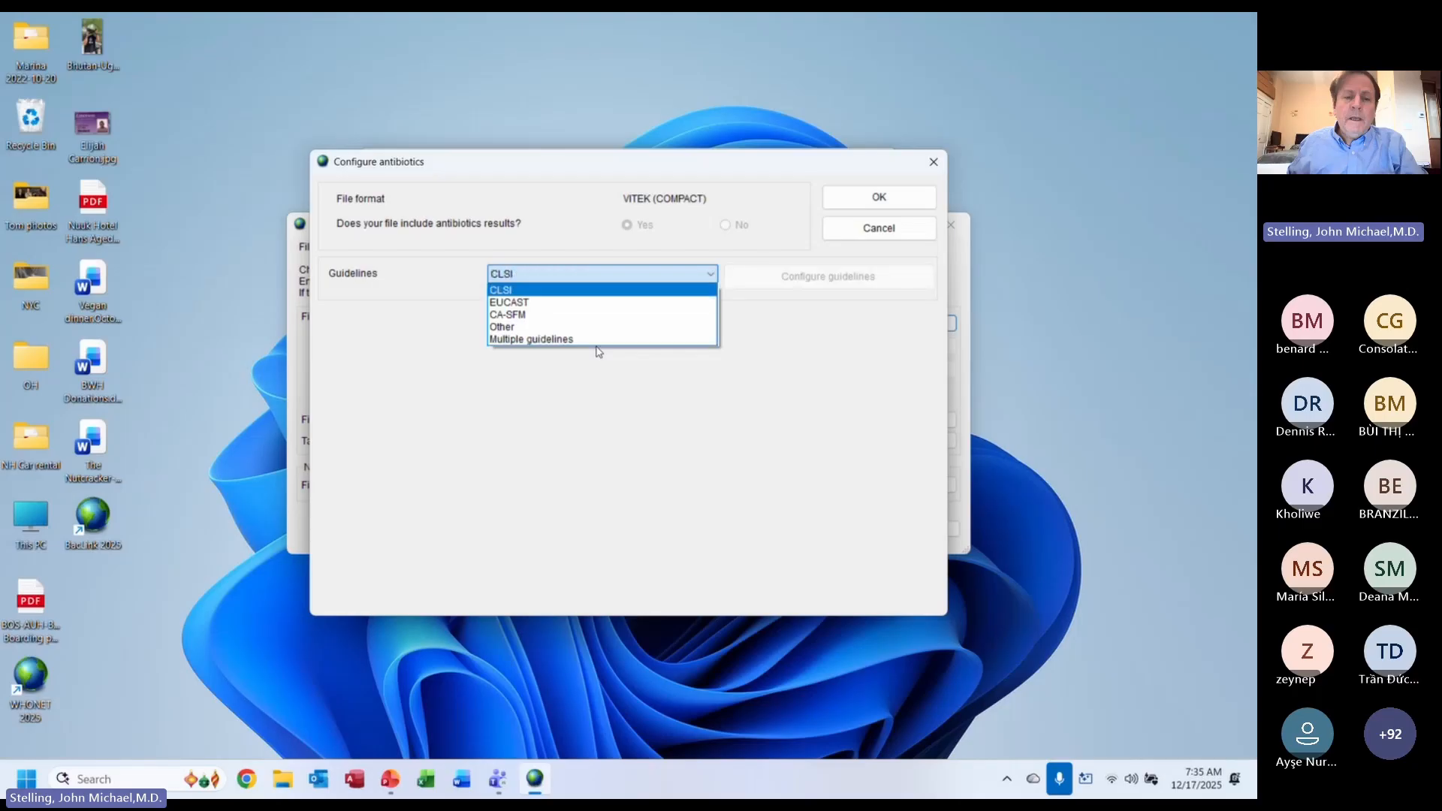
{"action": "key", "text": "Return"}
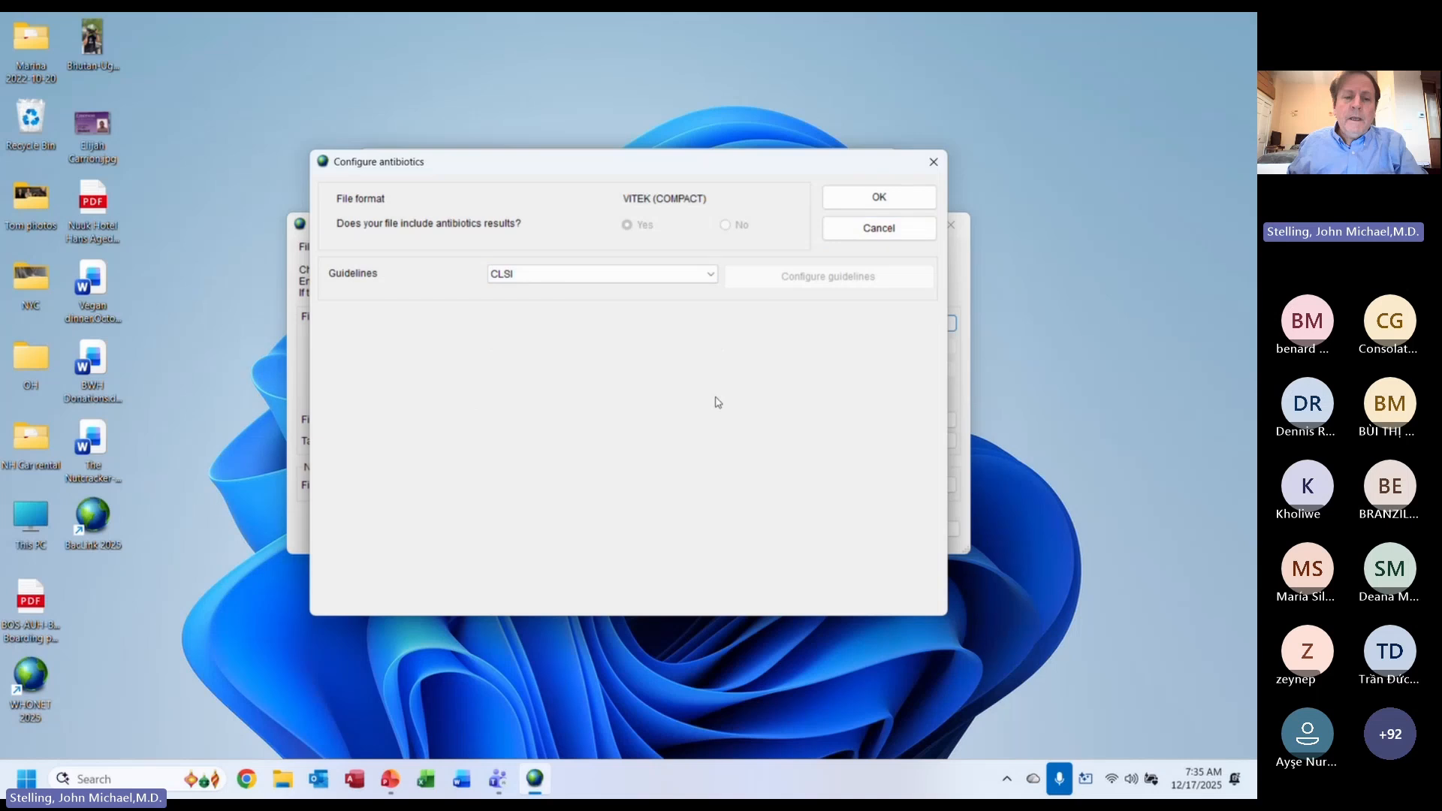
{"action": "left_click", "coordinate": [878, 198]}
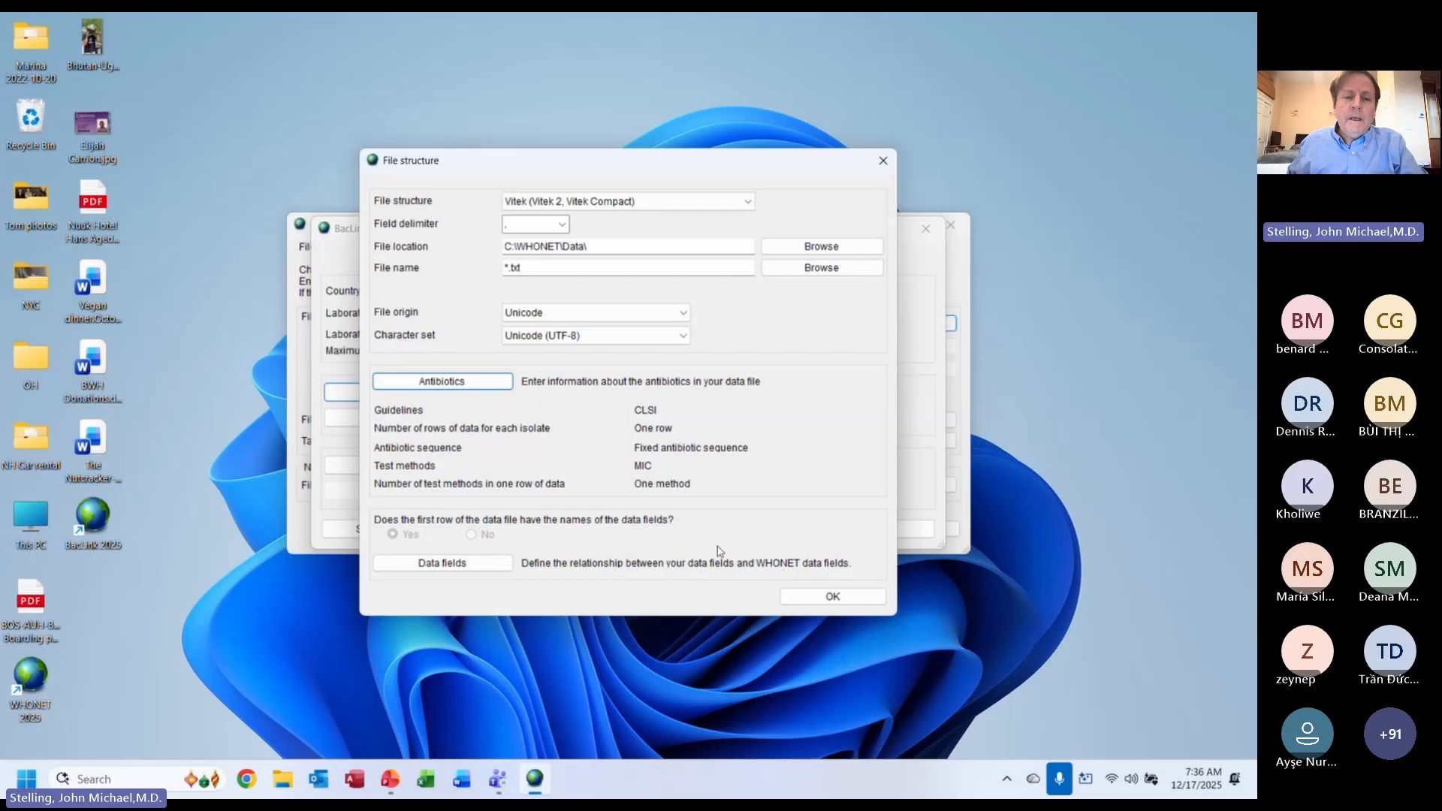
- Review the Vitek data field mappings, including full name, sex, age, location and organism, and accept them
{"action": "left_click", "coordinate": [446, 569]}
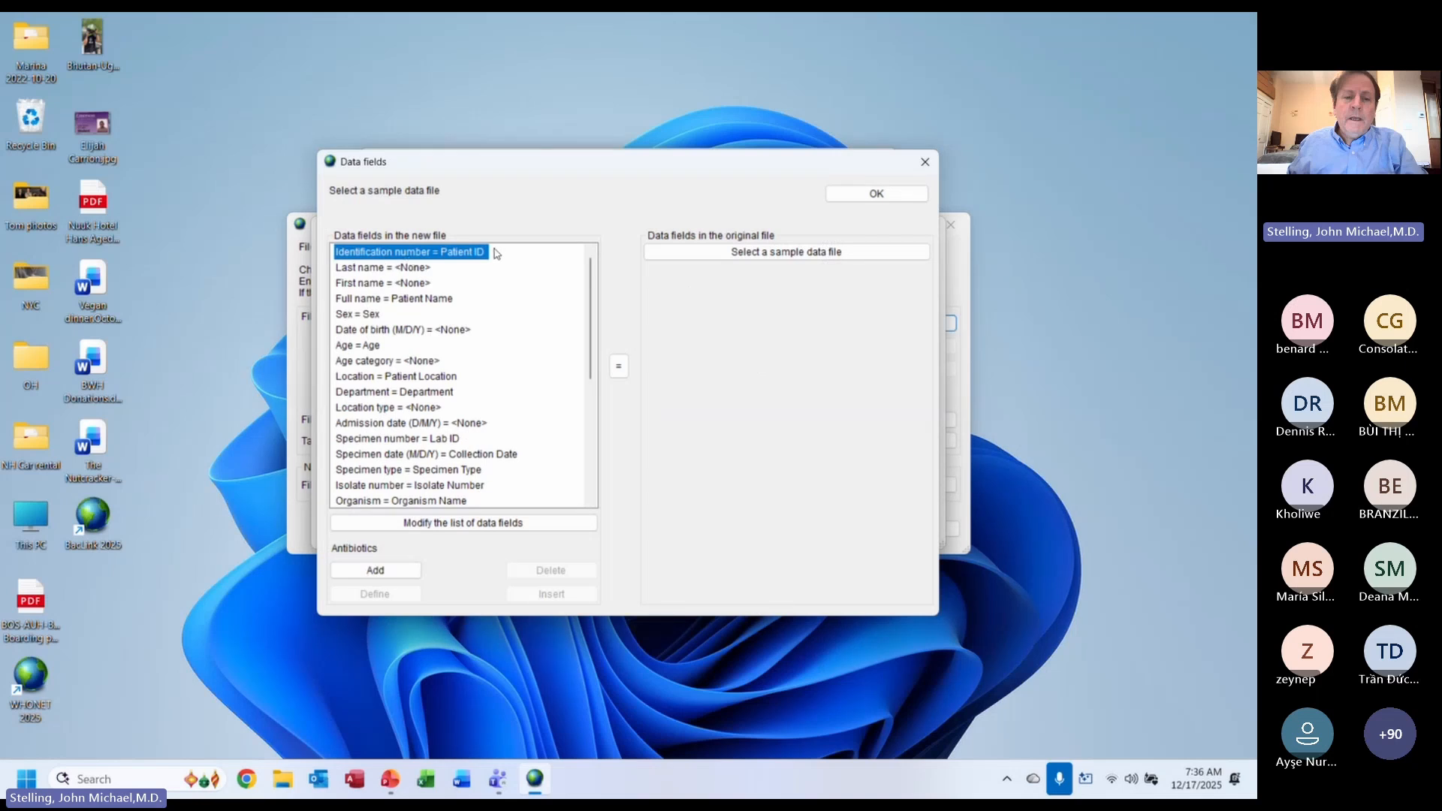
{"action": "left_click", "coordinate": [362, 302]}
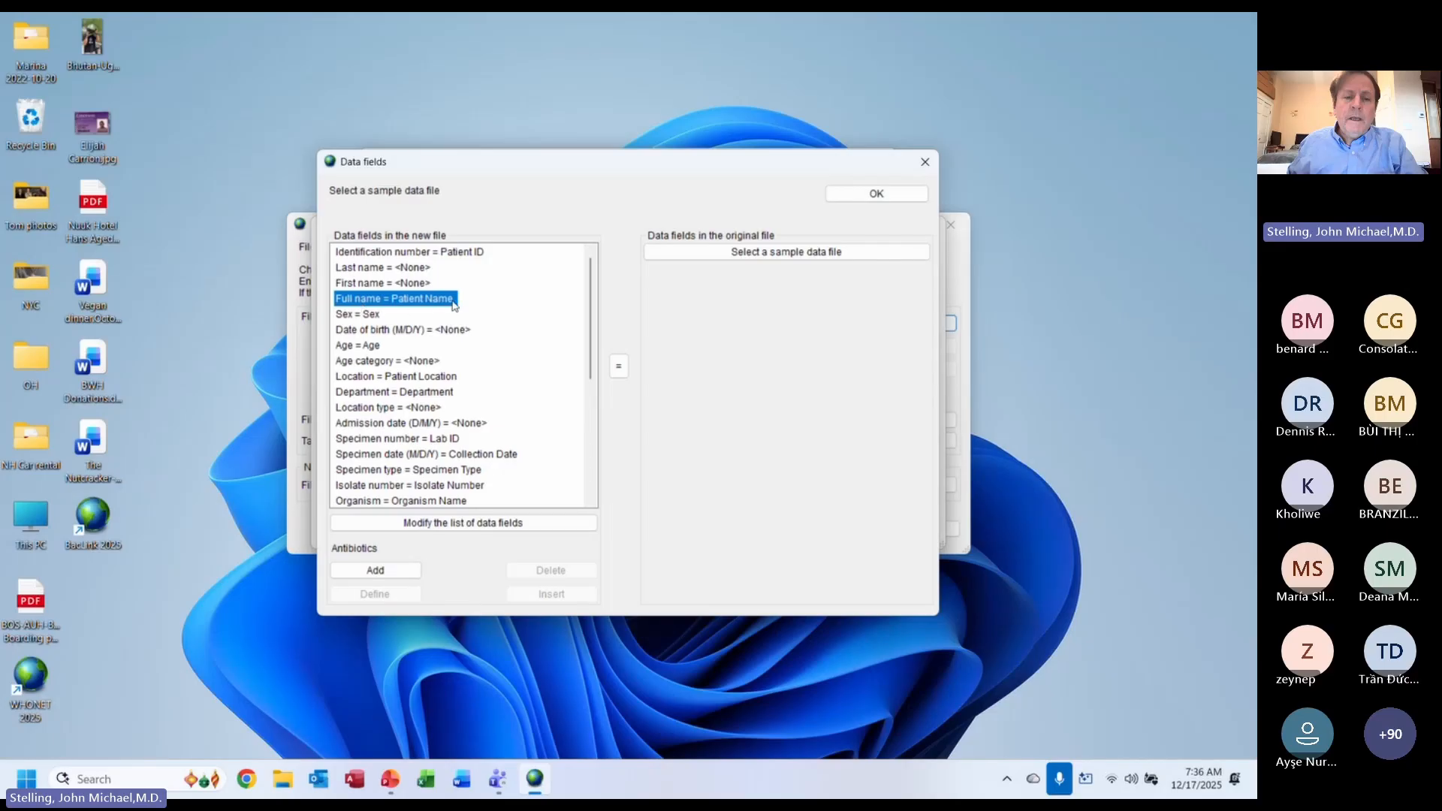
{"action": "left_click", "coordinate": [356, 319]}
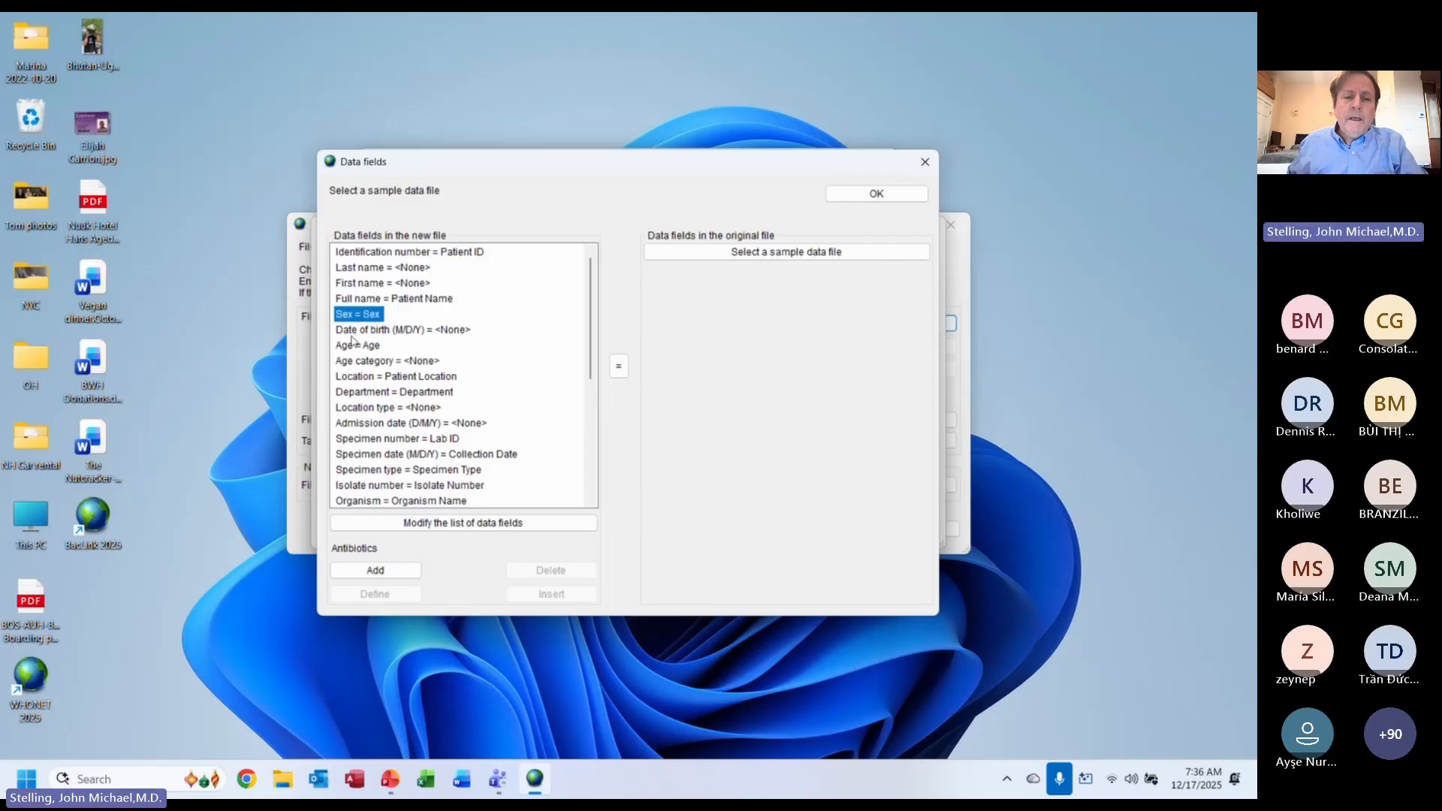
{"action": "left_click", "coordinate": [354, 349]}
{"action": "left_click", "coordinate": [378, 379]}
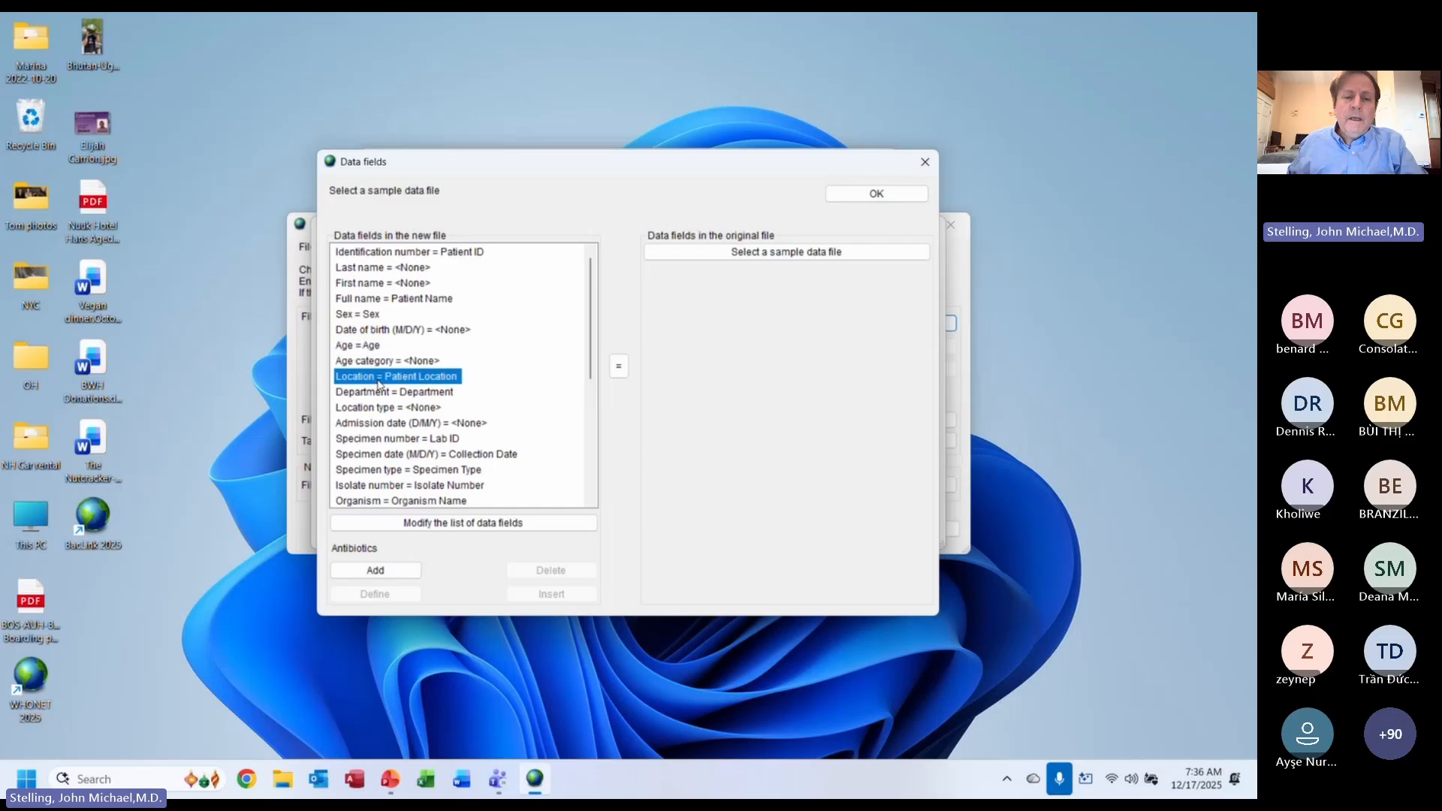
{"action": "left_click", "coordinate": [391, 502]}
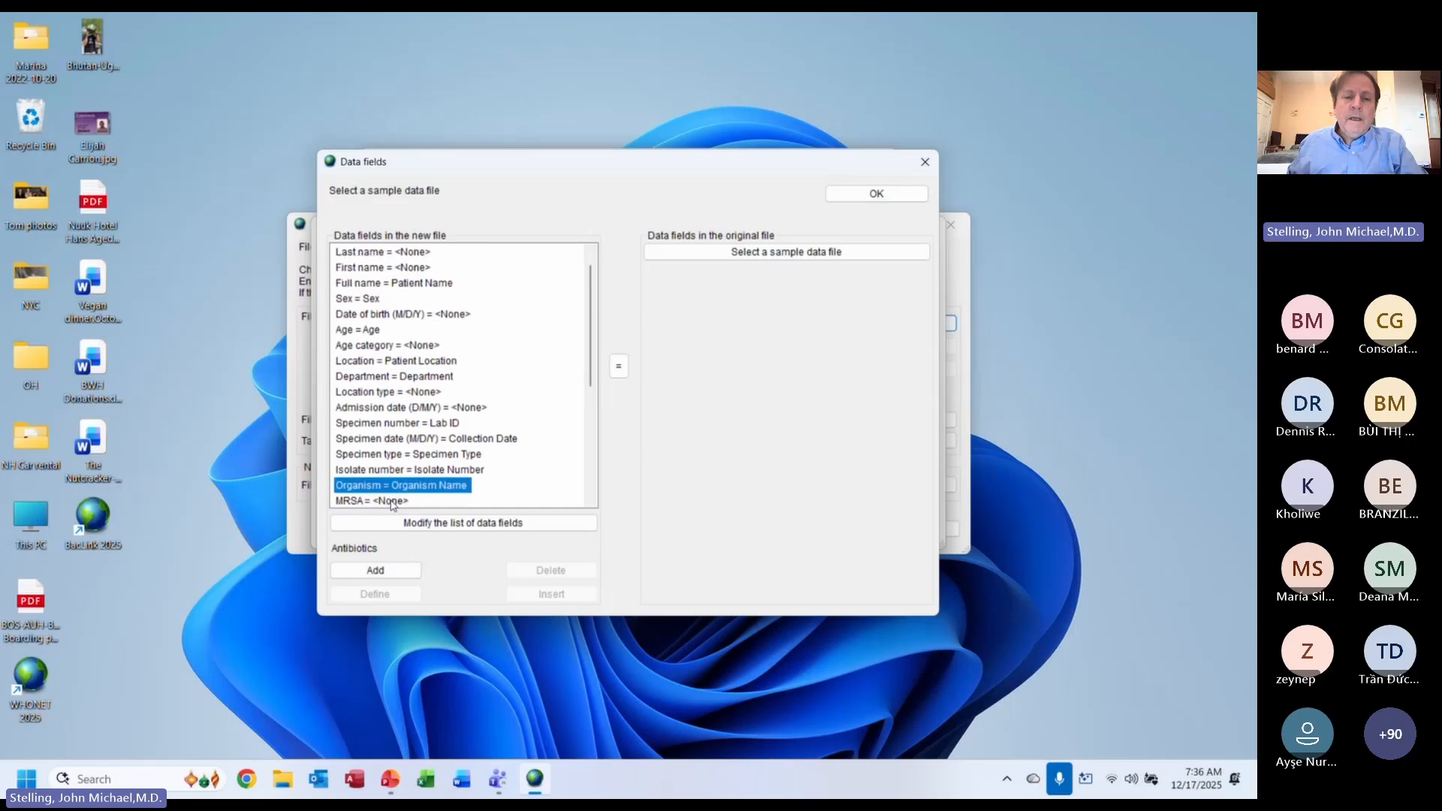
{"action": "left_click", "coordinate": [871, 197]}
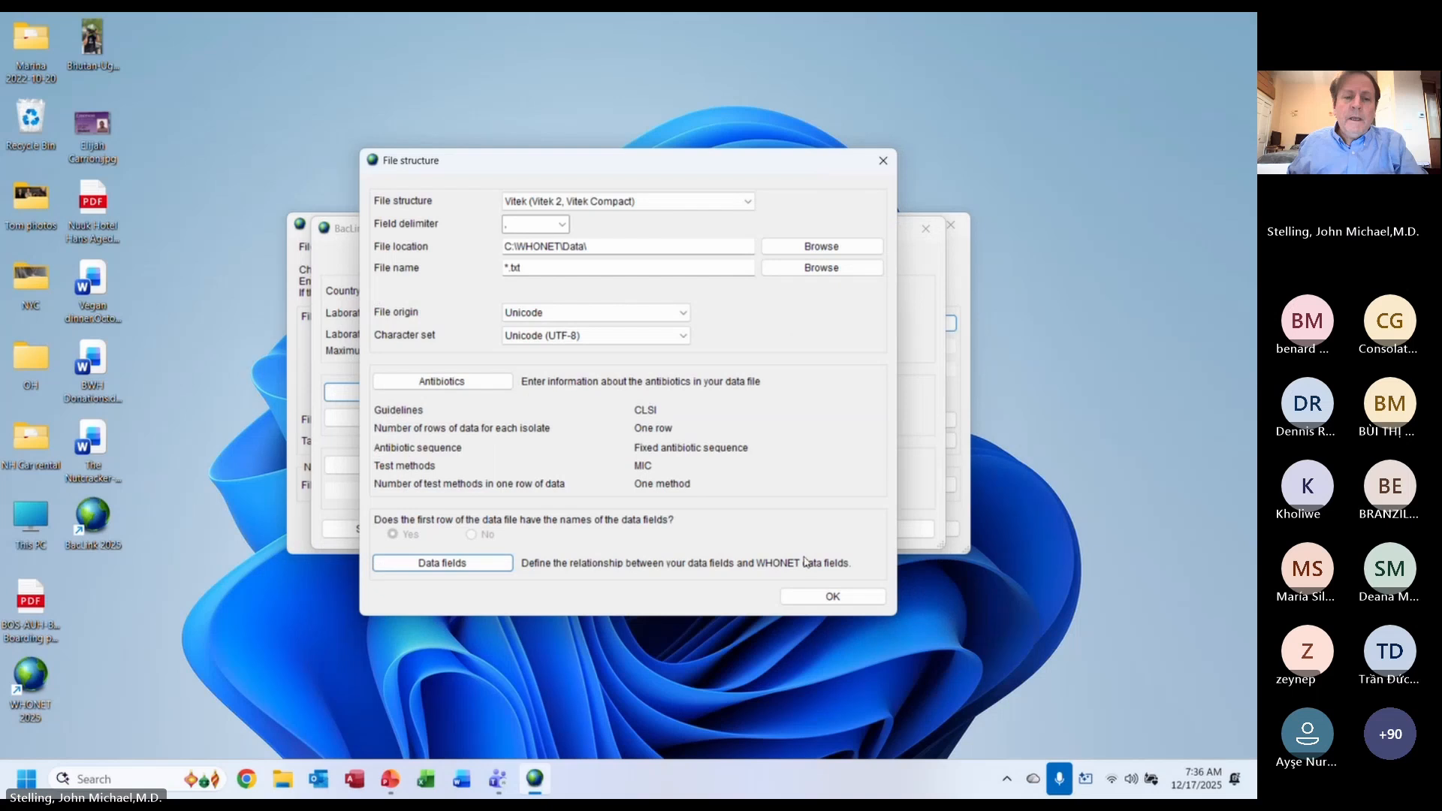
- Accept the file structure, save the configuration as BacLink Webinar 2-VITEK.cfg and close the configuration
{"action": "left_click", "coordinate": [834, 594]}
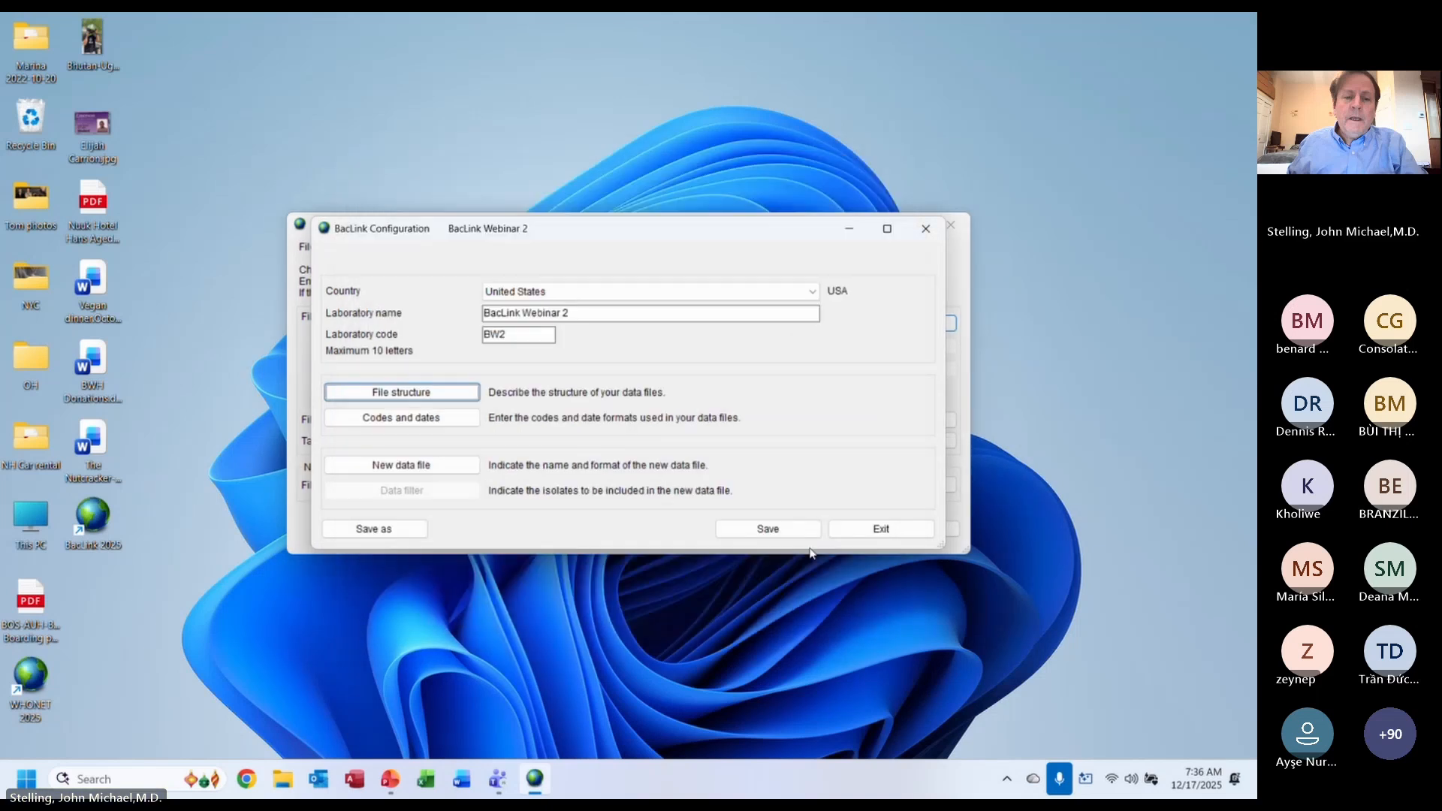
{"action": "left_click", "coordinate": [768, 529]}
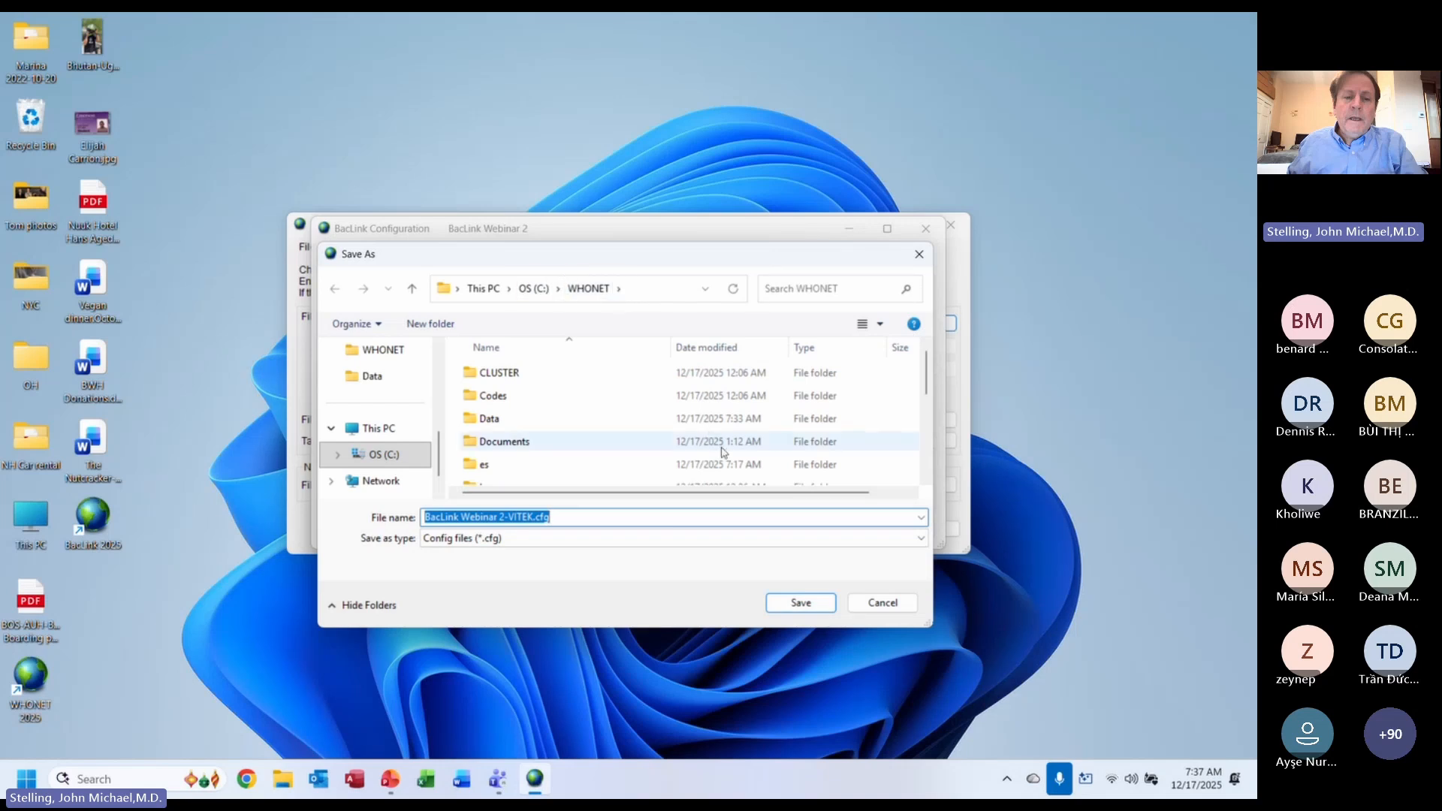
{"action": "left_click", "coordinate": [803, 603]}
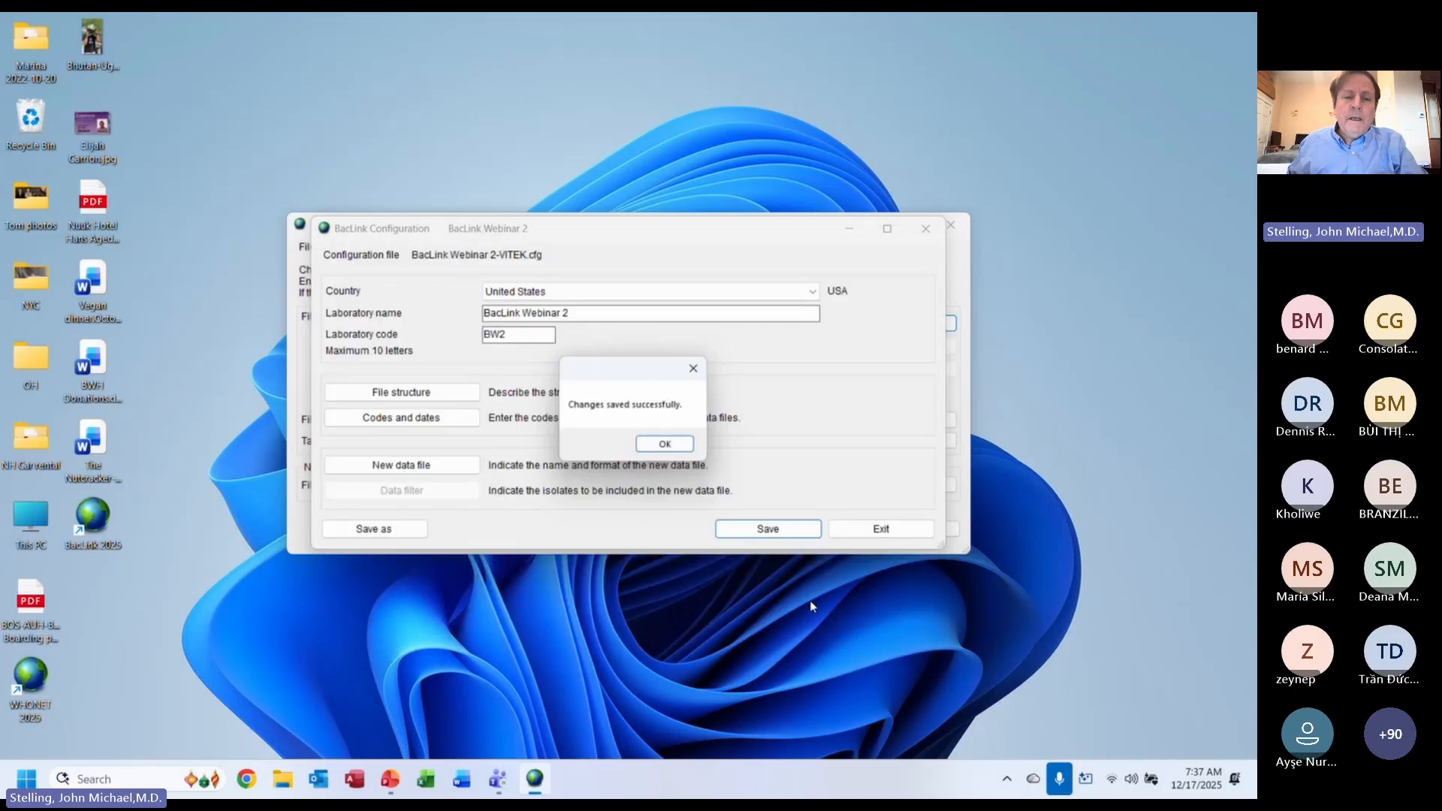
{"action": "left_click", "coordinate": [666, 449]}
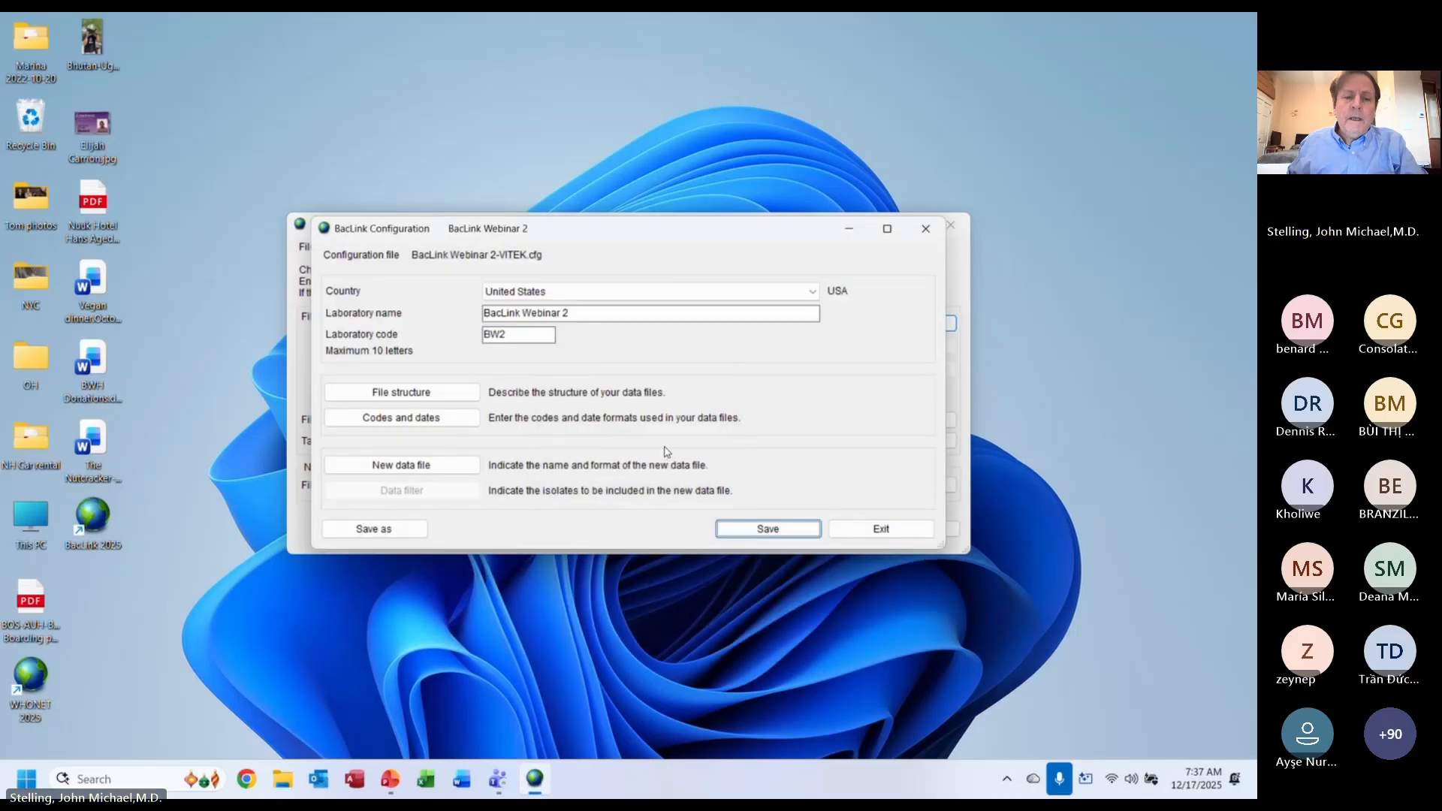
{"action": "left_click", "coordinate": [872, 532]}
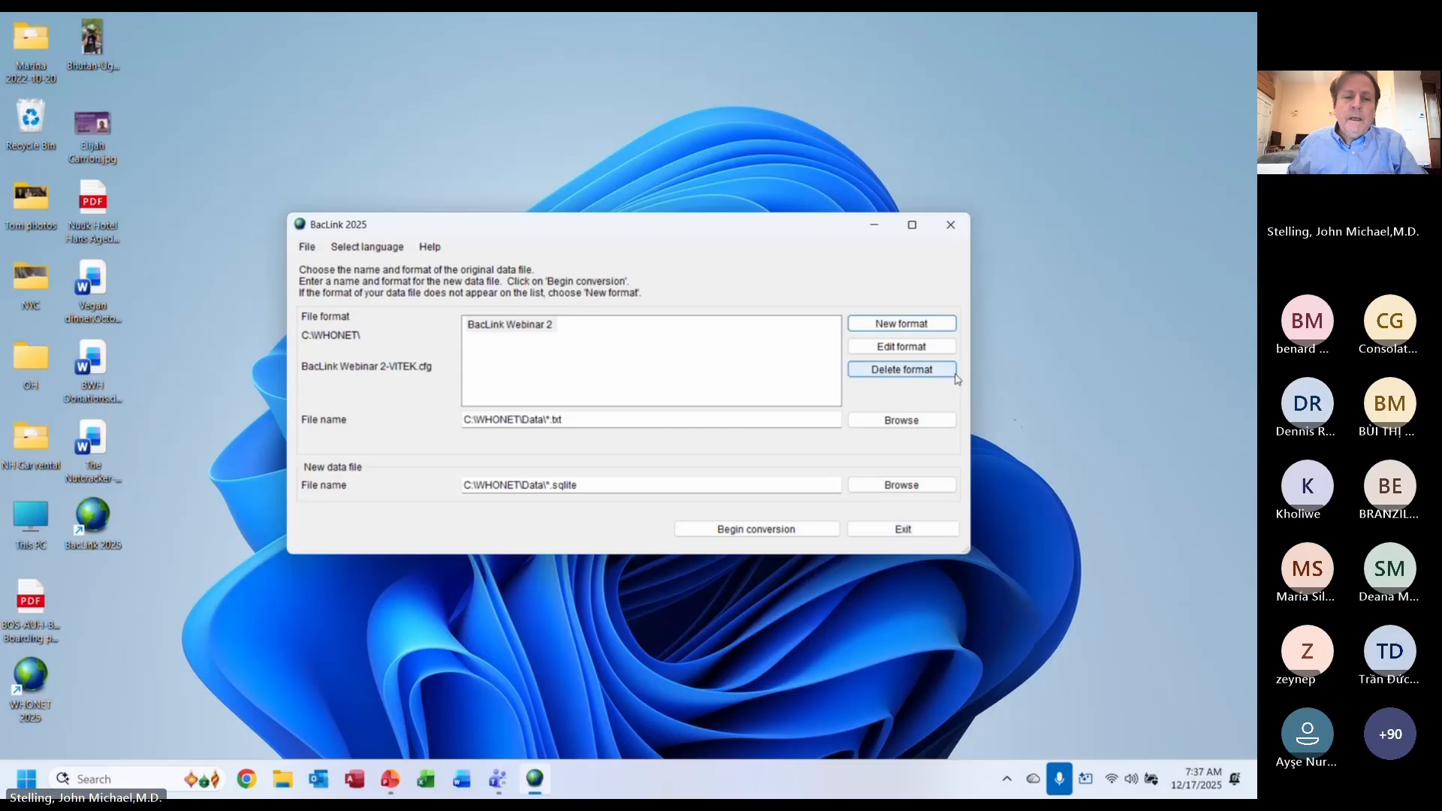
- Start another new format with the file structure Vitek (Vitek 2, Vitek Compact) and discard it without saving
{"action": "left_click", "coordinate": [901, 324]}
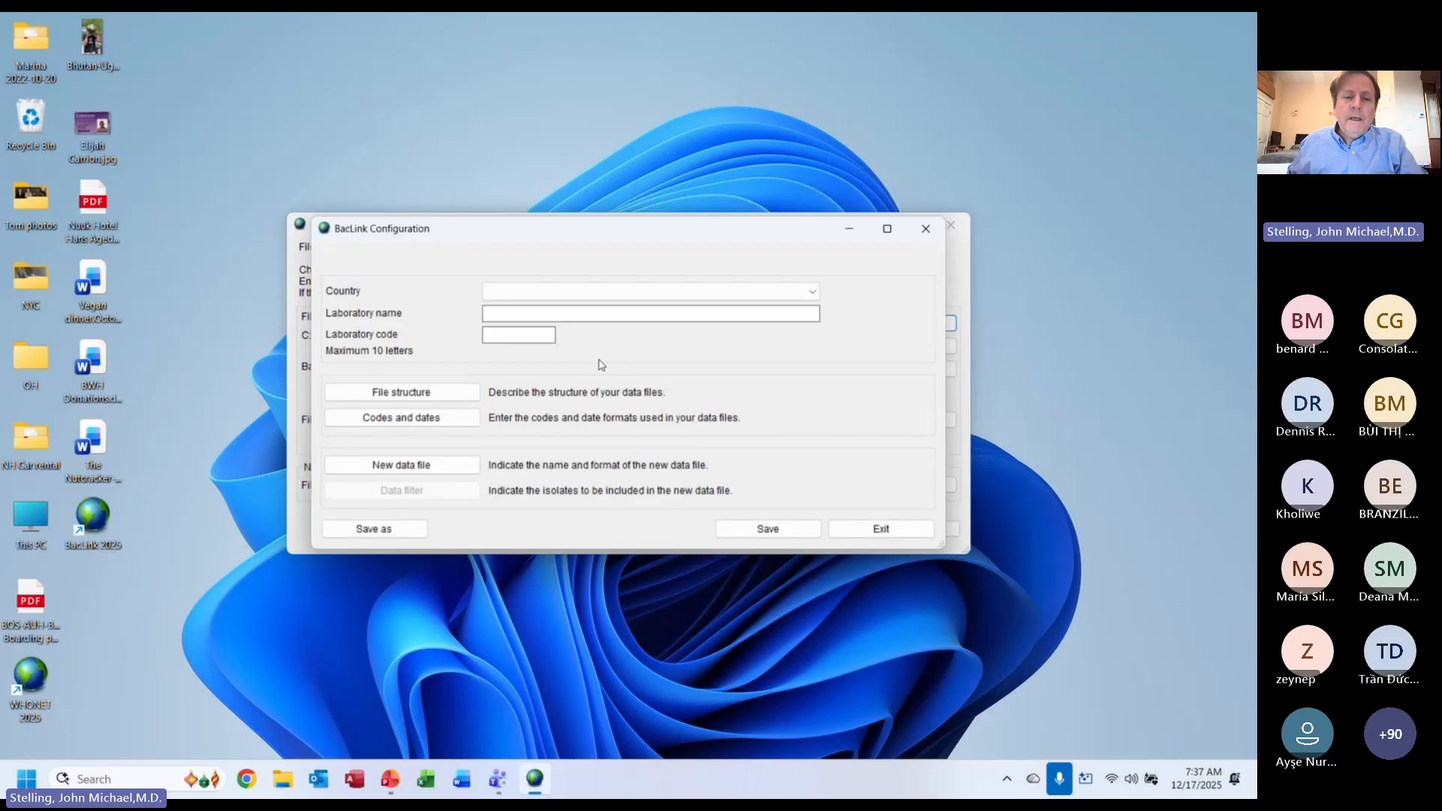
{"action": "left_click", "coordinate": [447, 397]}
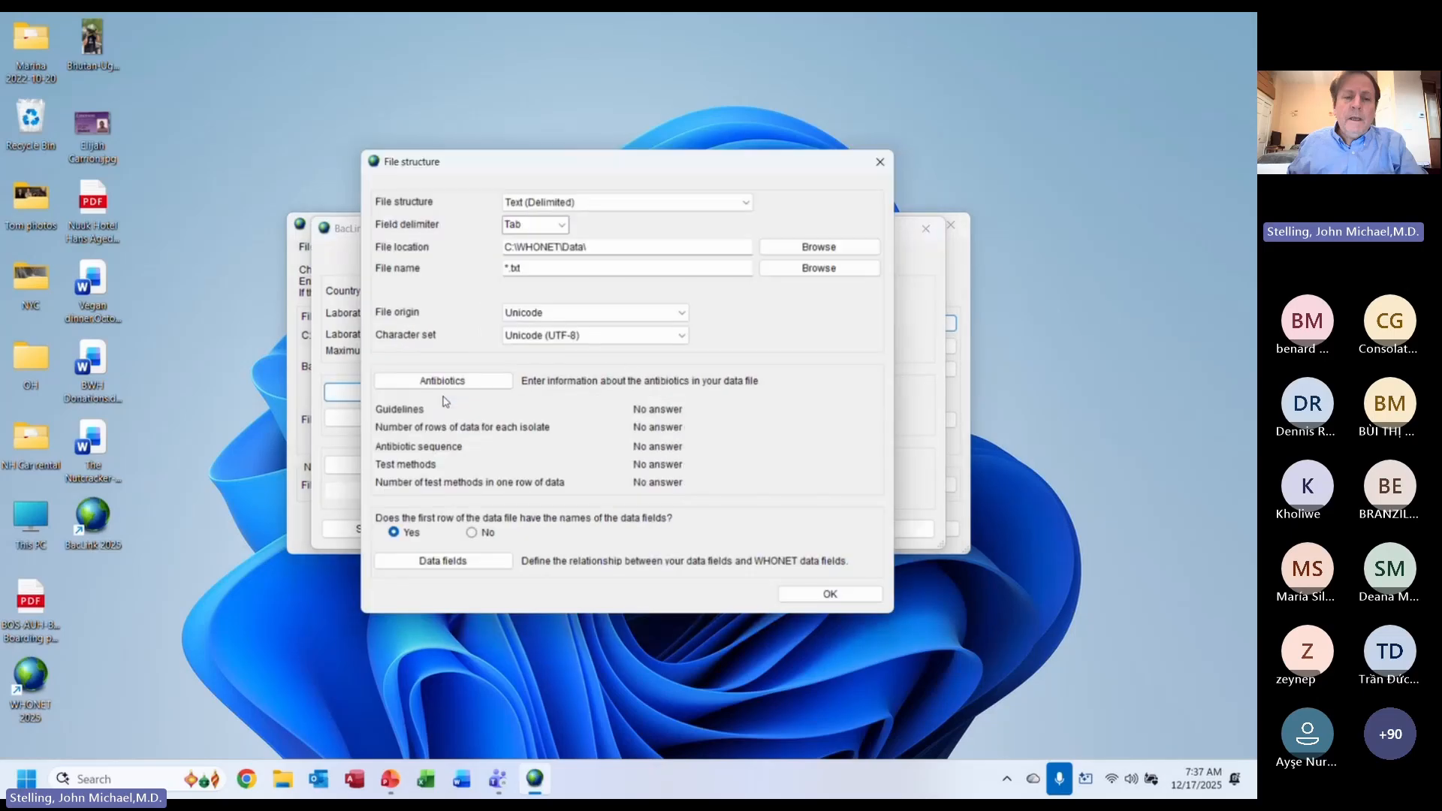
{"action": "left_click", "coordinate": [592, 208]}
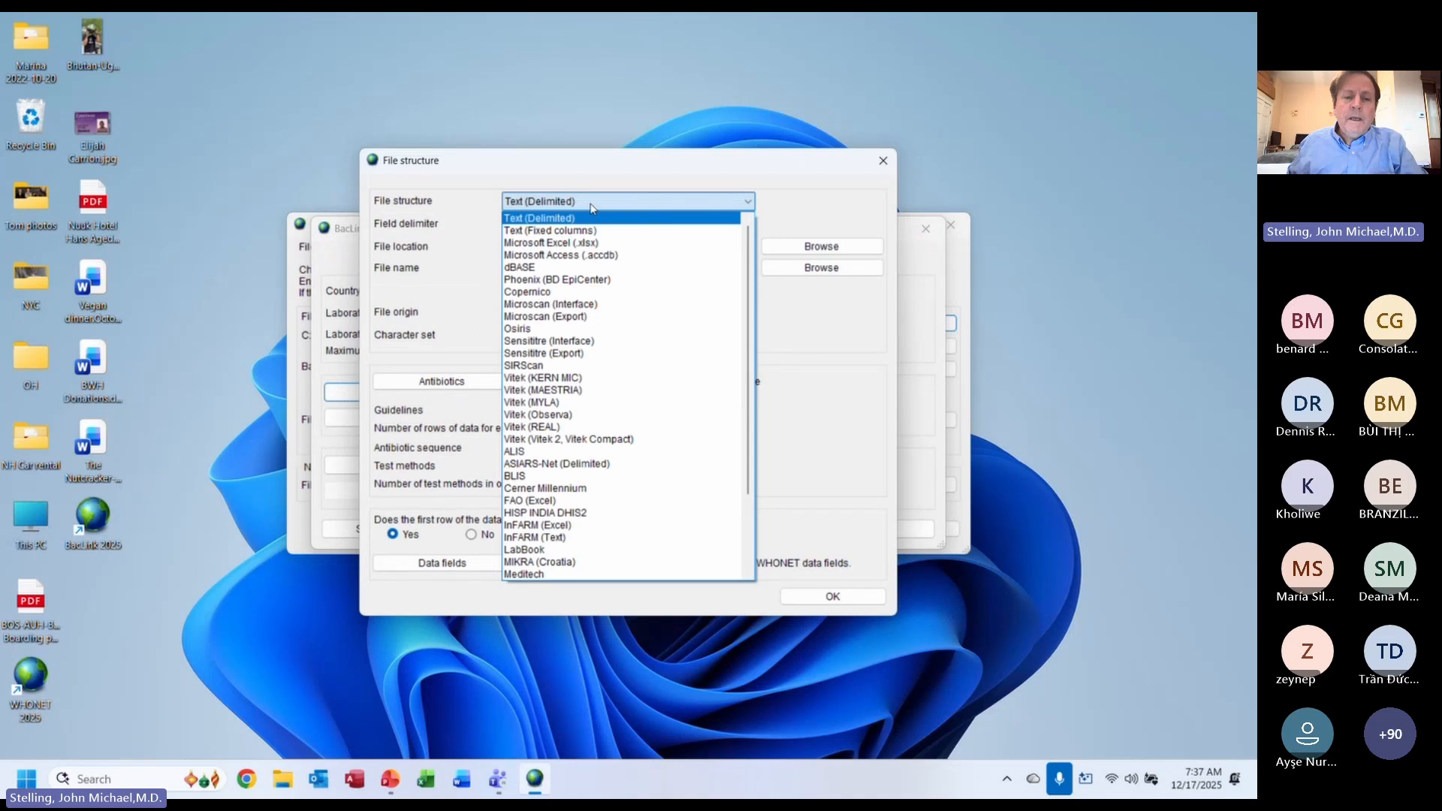
{"action": "key", "text": "Down"}
{"action": "key", "text": "Down"}
{"action": "key", "text": "Down"}
{"action": "key", "text": "Down"}
{"action": "key", "text": "Down"}
{"action": "key", "text": "Down"}
{"action": "key", "text": "Down"}
{"action": "key", "text": "Down"}
{"action": "key", "text": "Down"}
{"action": "key", "text": "Down"}
{"action": "key", "text": "Down"}
{"action": "key", "text": "Down"}
{"action": "key", "text": "Down"}
{"action": "key", "text": "Down"}
{"action": "key", "text": "Down"}
{"action": "key", "text": "Down"}
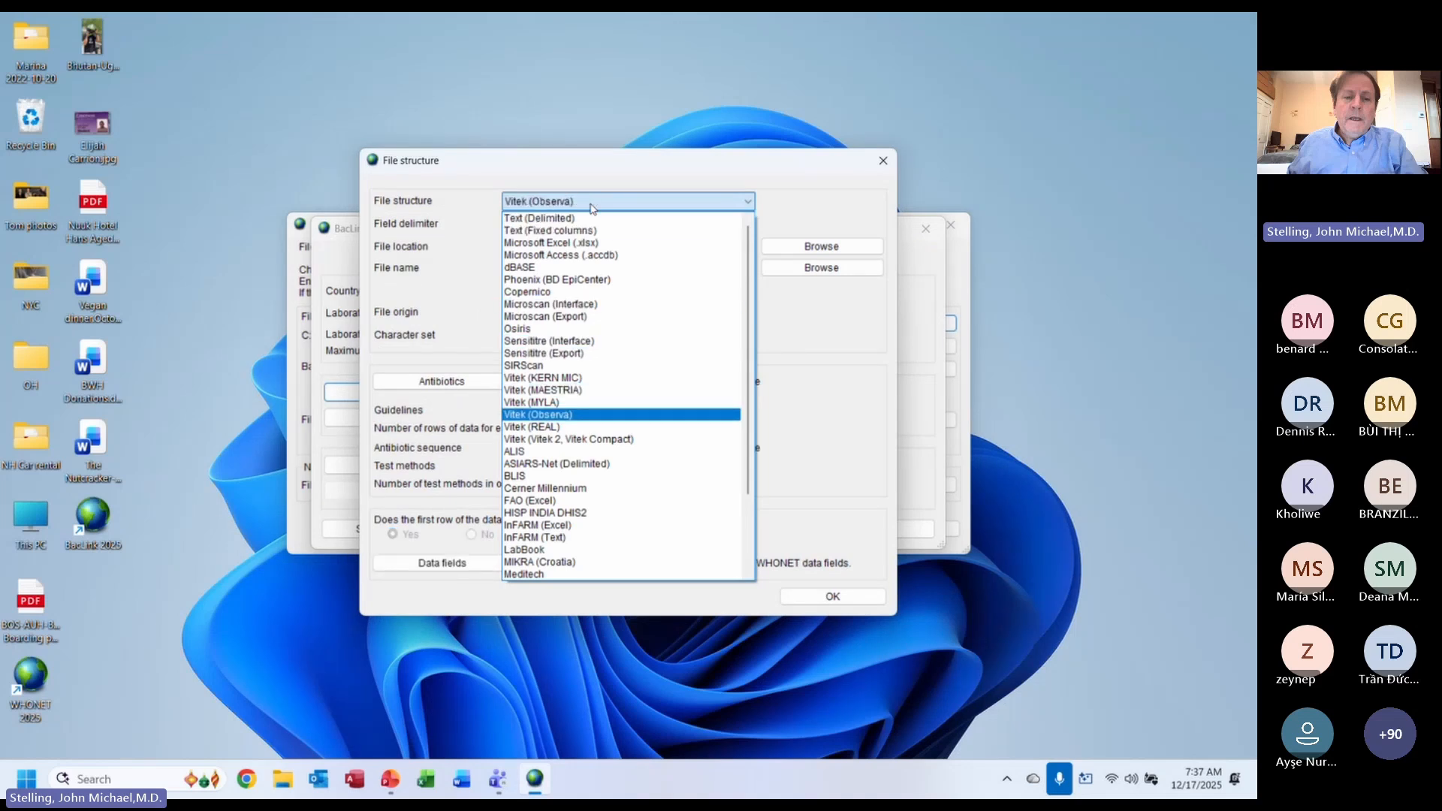
{"action": "key", "text": "Down"}
{"action": "key", "text": "Down"}
{"action": "key", "text": "Return"}
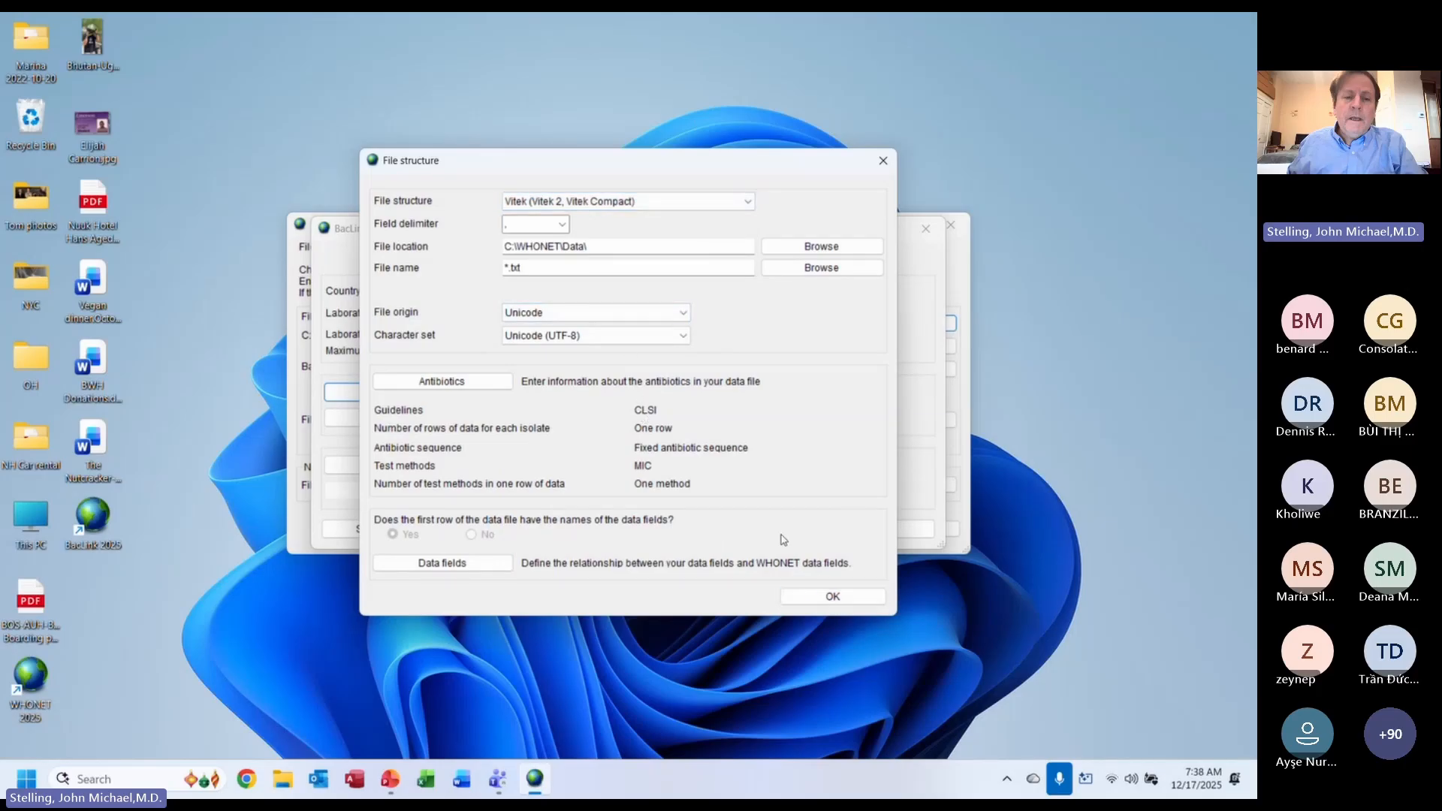
{"action": "left_click", "coordinate": [810, 598]}
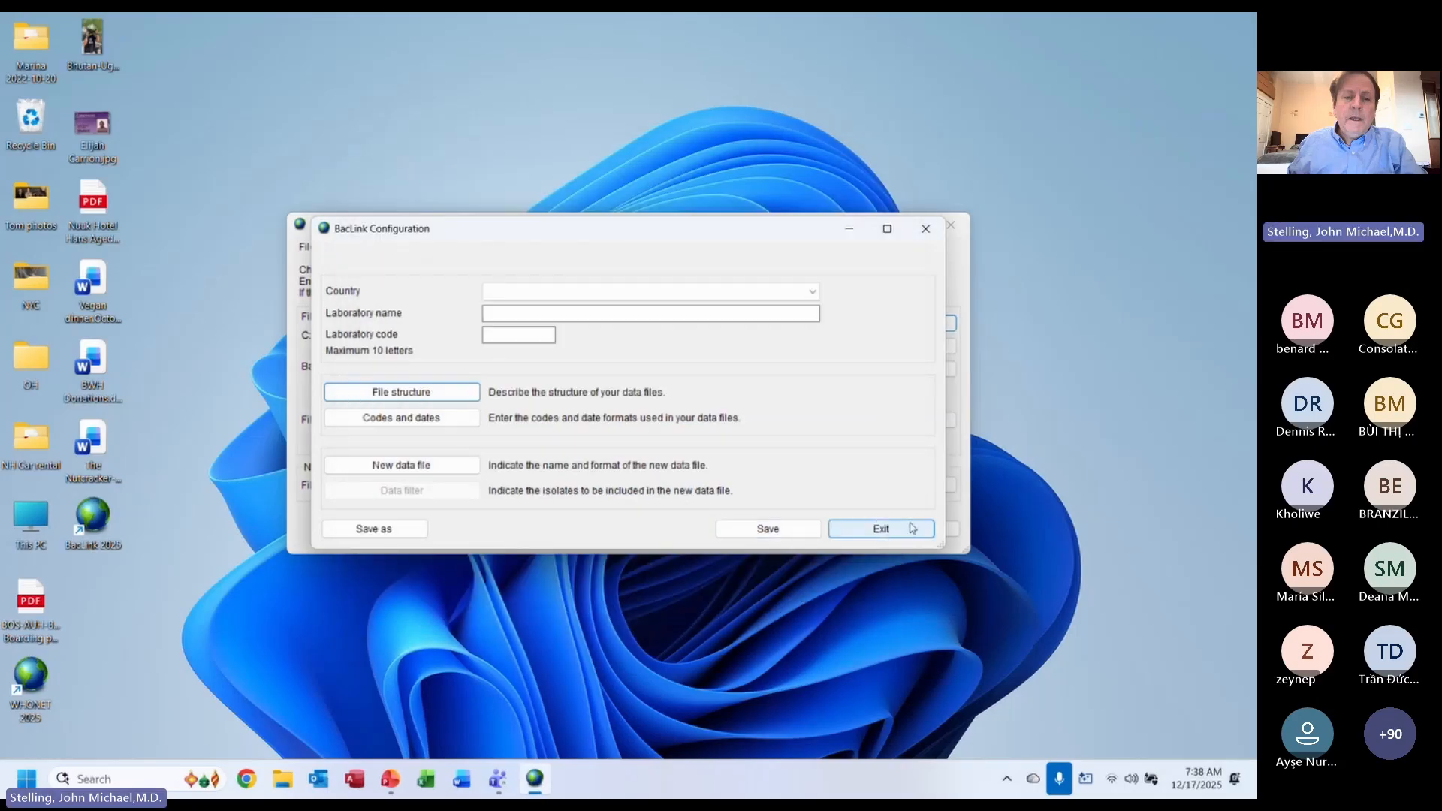
{"action": "left_click", "coordinate": [892, 536]}
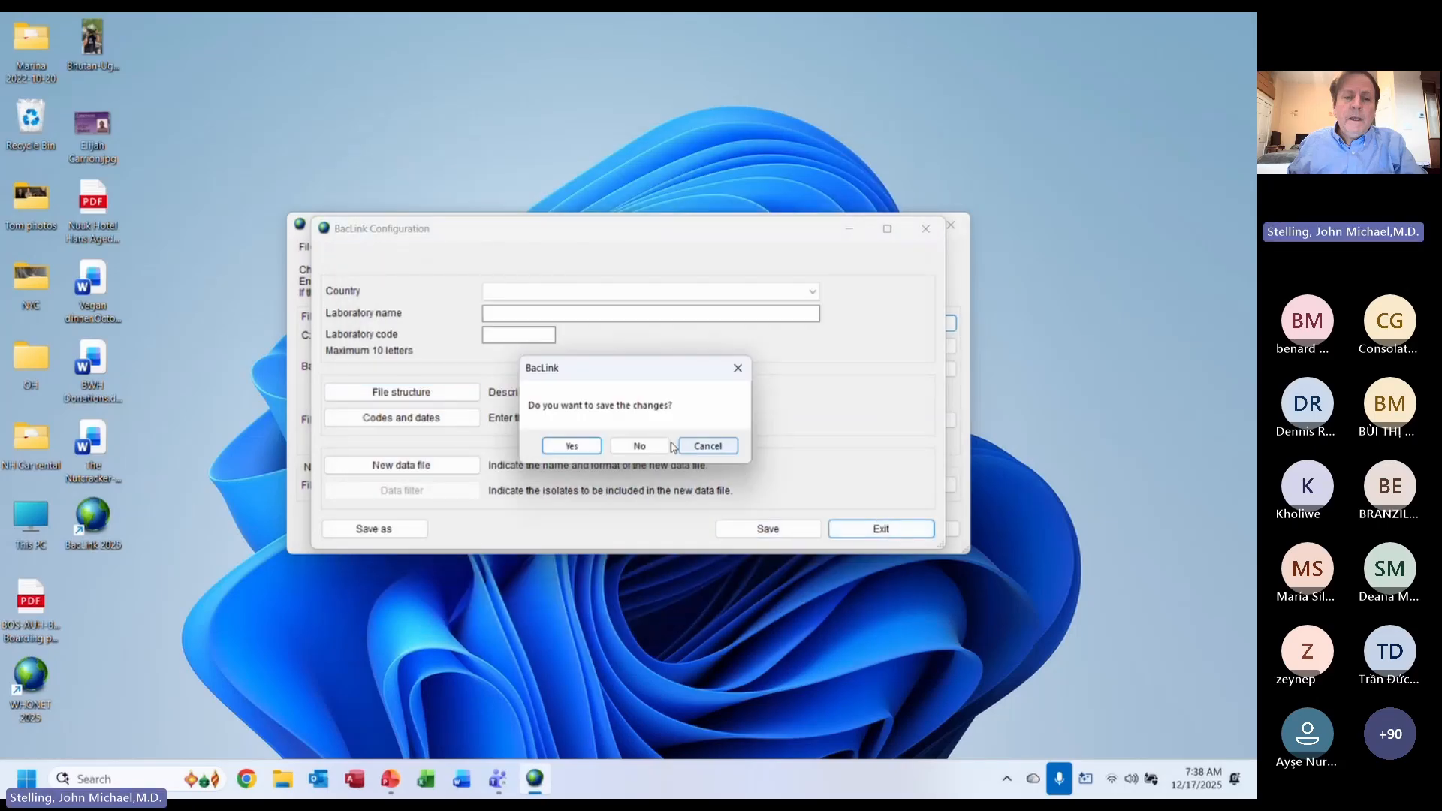
{"action": "left_click", "coordinate": [646, 448]}
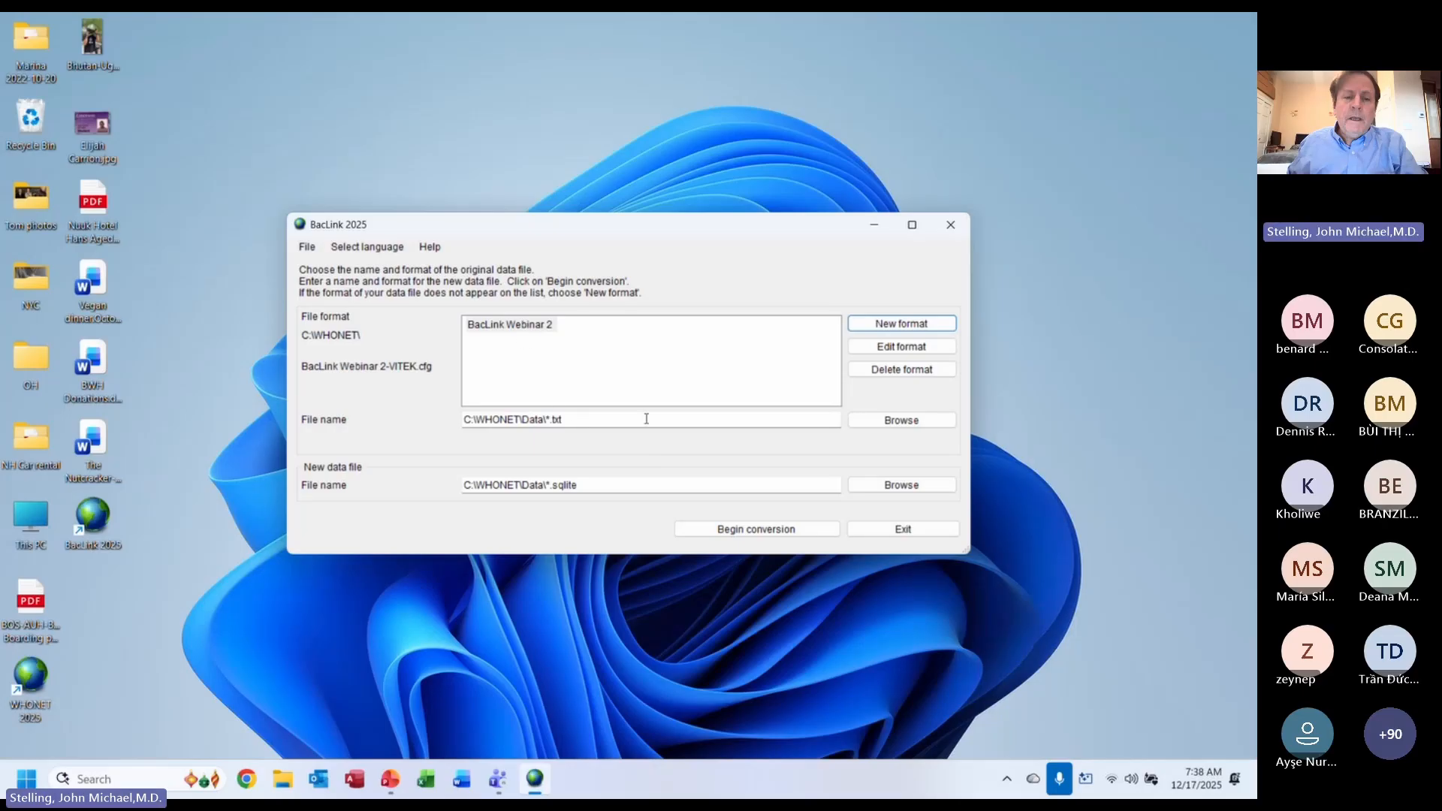
- Choose Vitek2-demo-data.txt in C:\WHONET\Data as the original data file to convert
{"action": "left_click", "coordinate": [881, 425]}
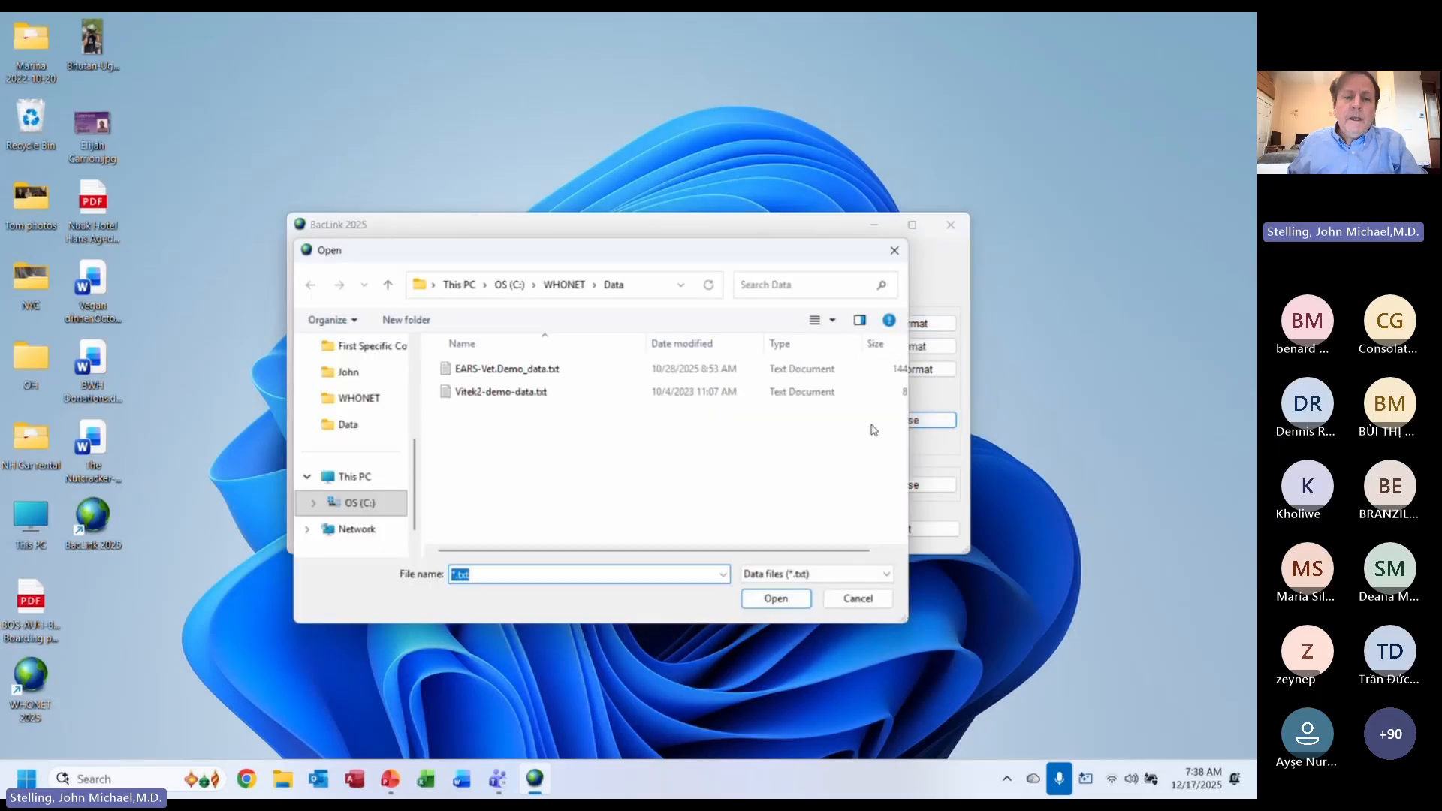
{"action": "left_click", "coordinate": [505, 393]}
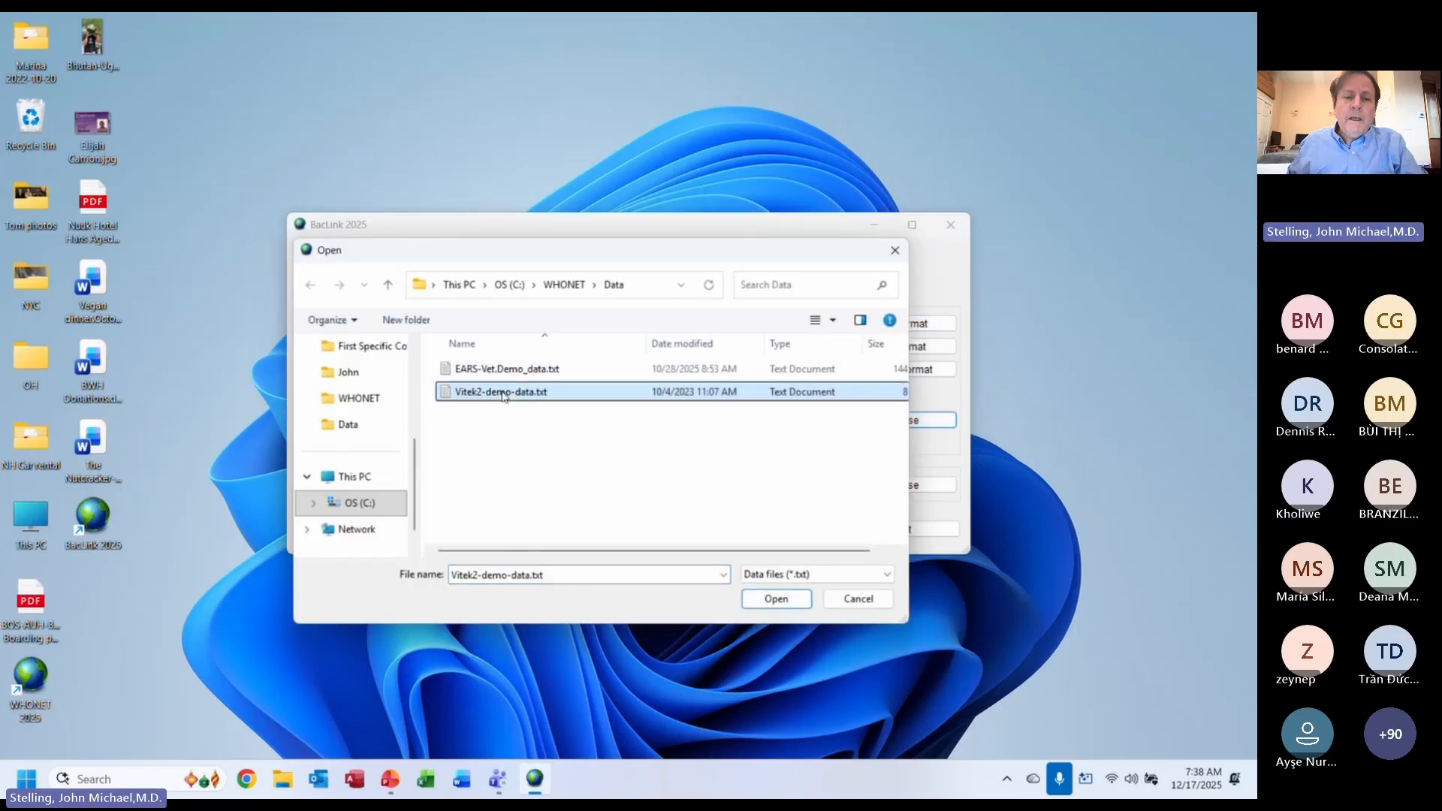
{"action": "left_click", "coordinate": [777, 602]}
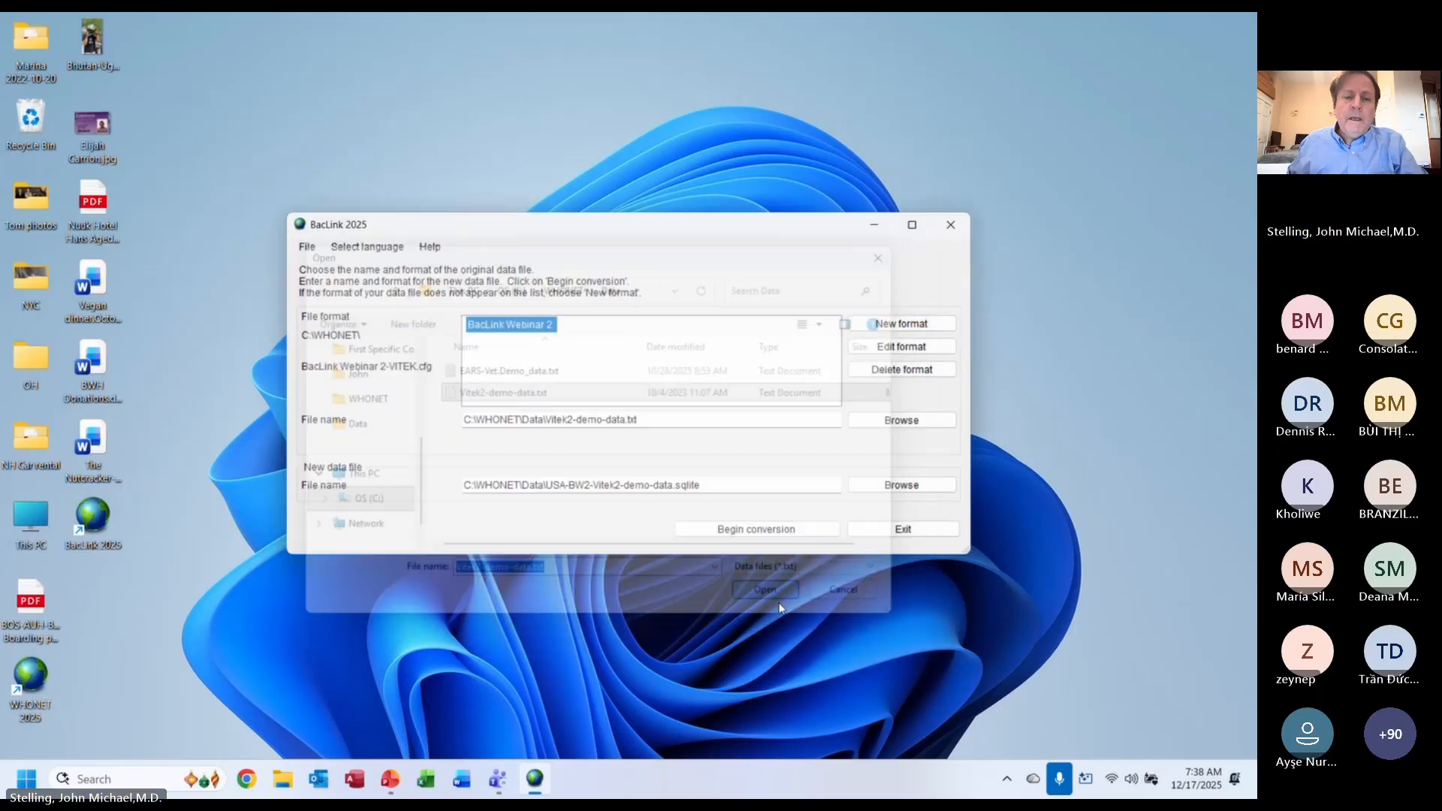
- Examine the country code, laboratory code and source name parts of the new data file name against the original file name
{"action": "left_click", "coordinate": [742, 486]}
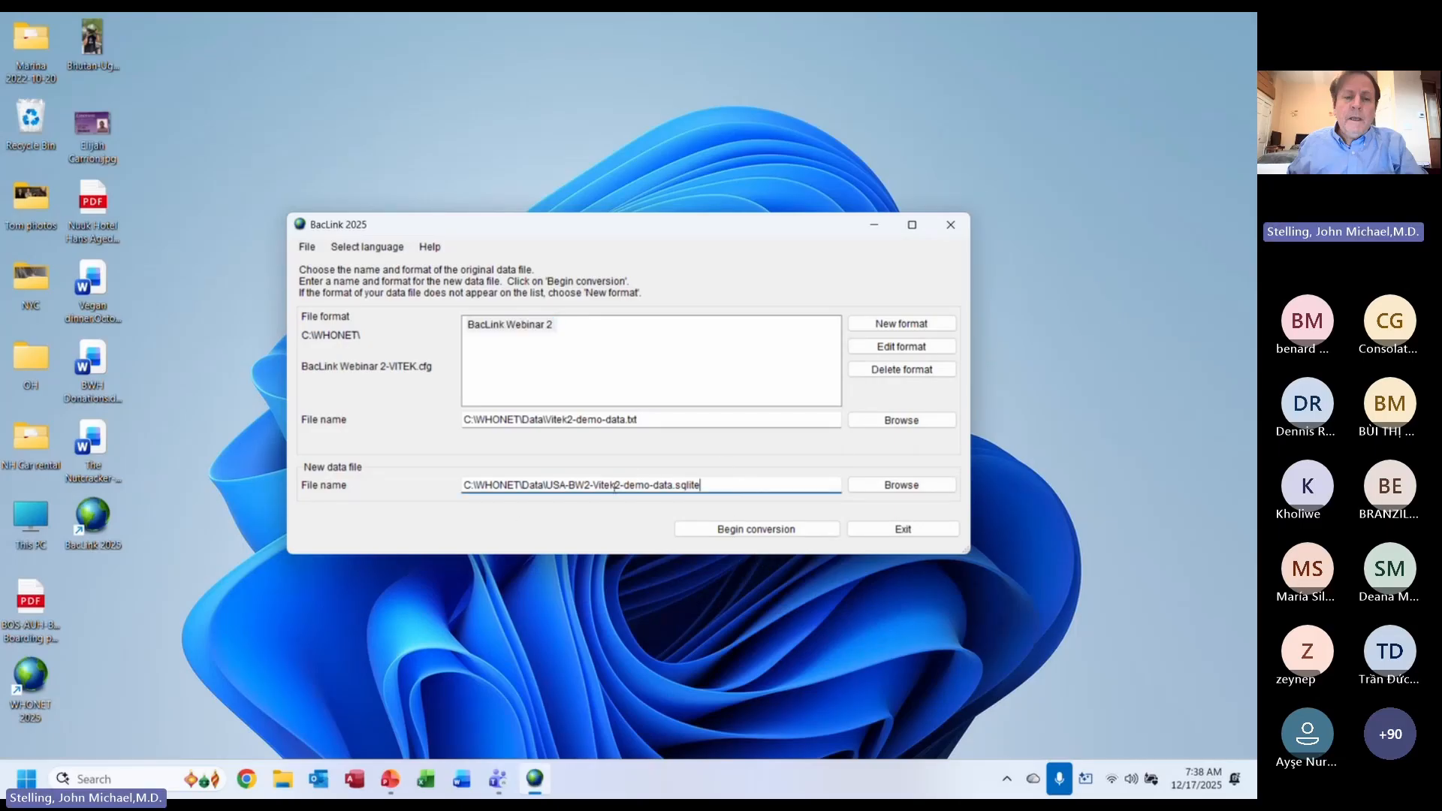
{"action": "right_click", "coordinate": [644, 490]}
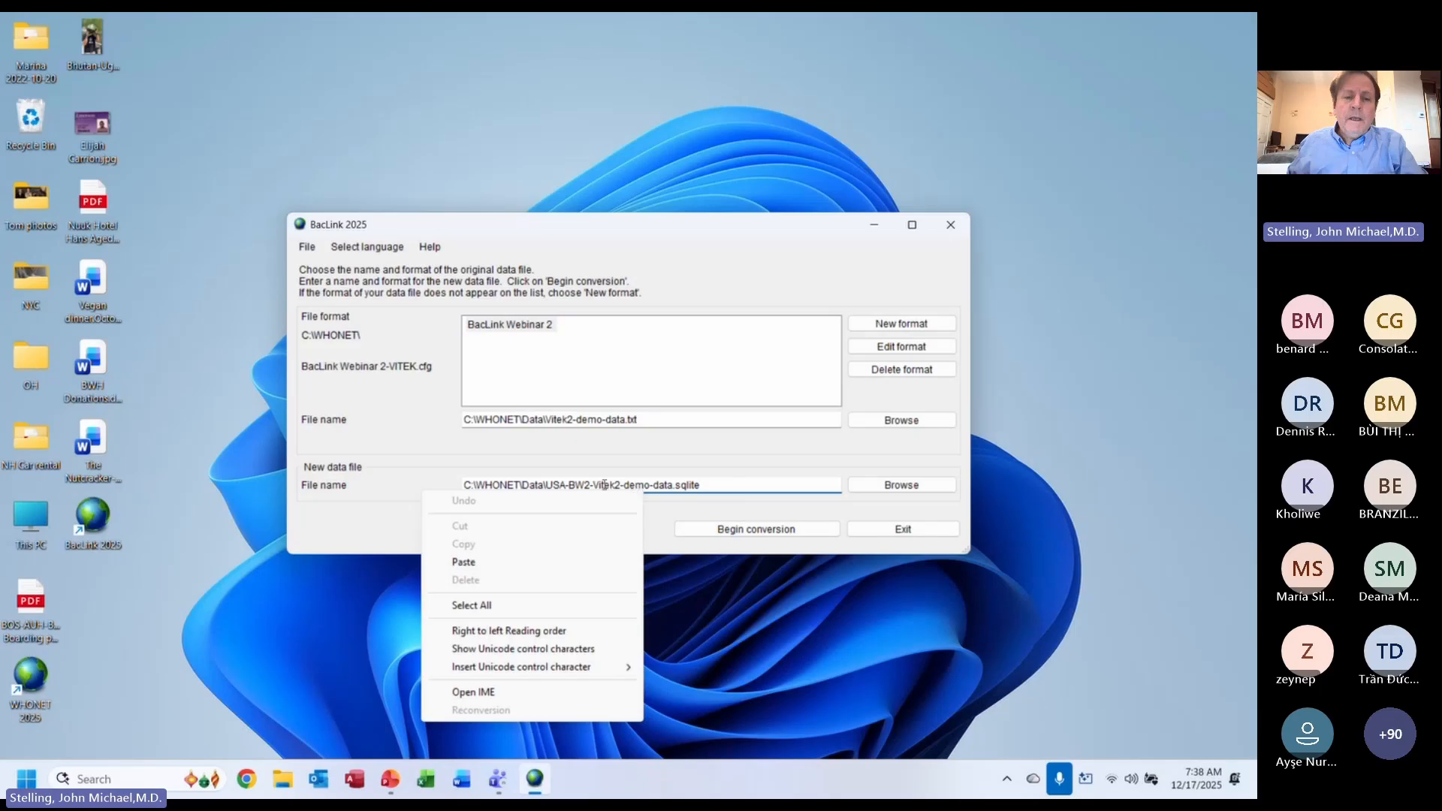
{"action": "left_click", "coordinate": [603, 485], "text": "shift"}
{"action": "left_click", "coordinate": [602, 485]}
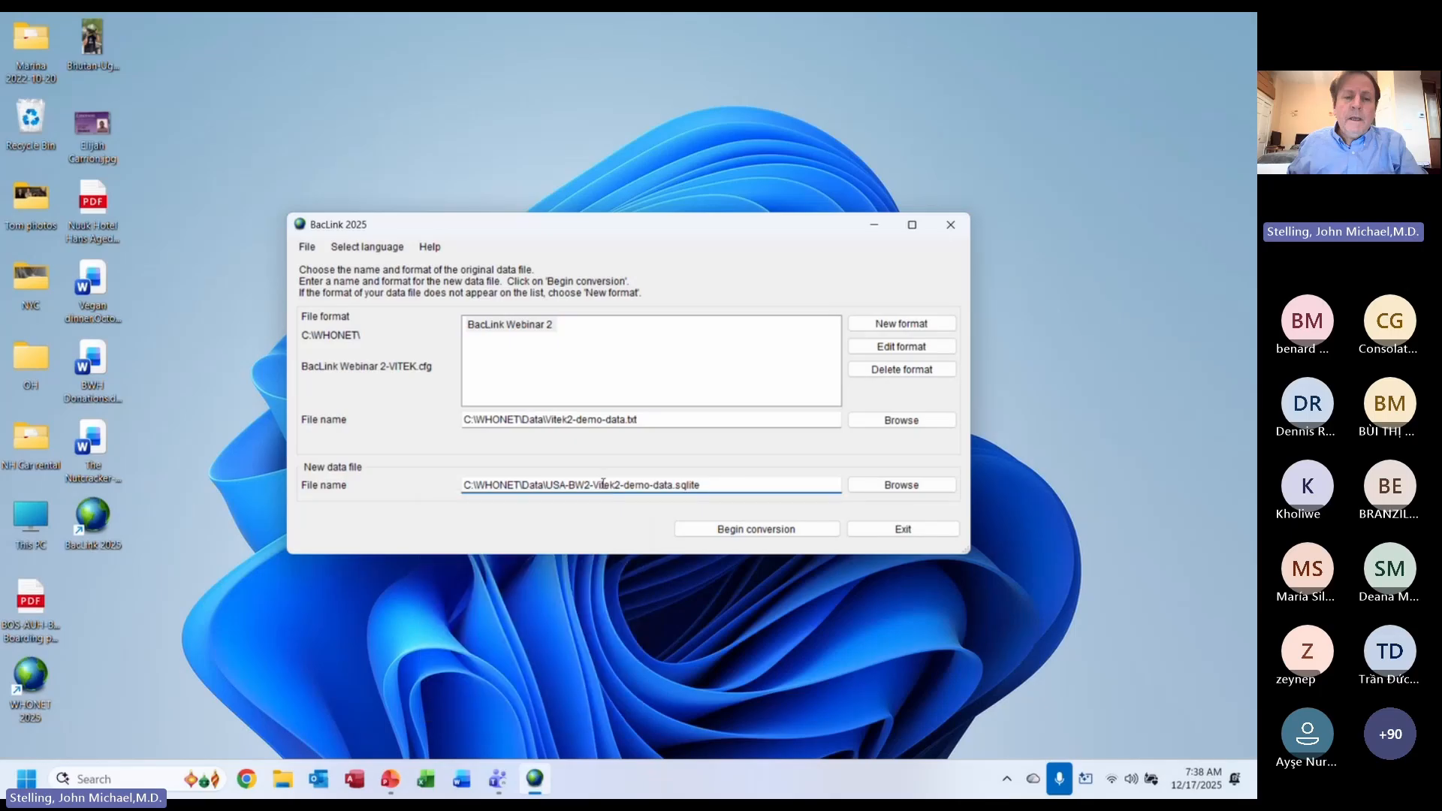
{"action": "left_click", "coordinate": [589, 485], "text": "shift"}
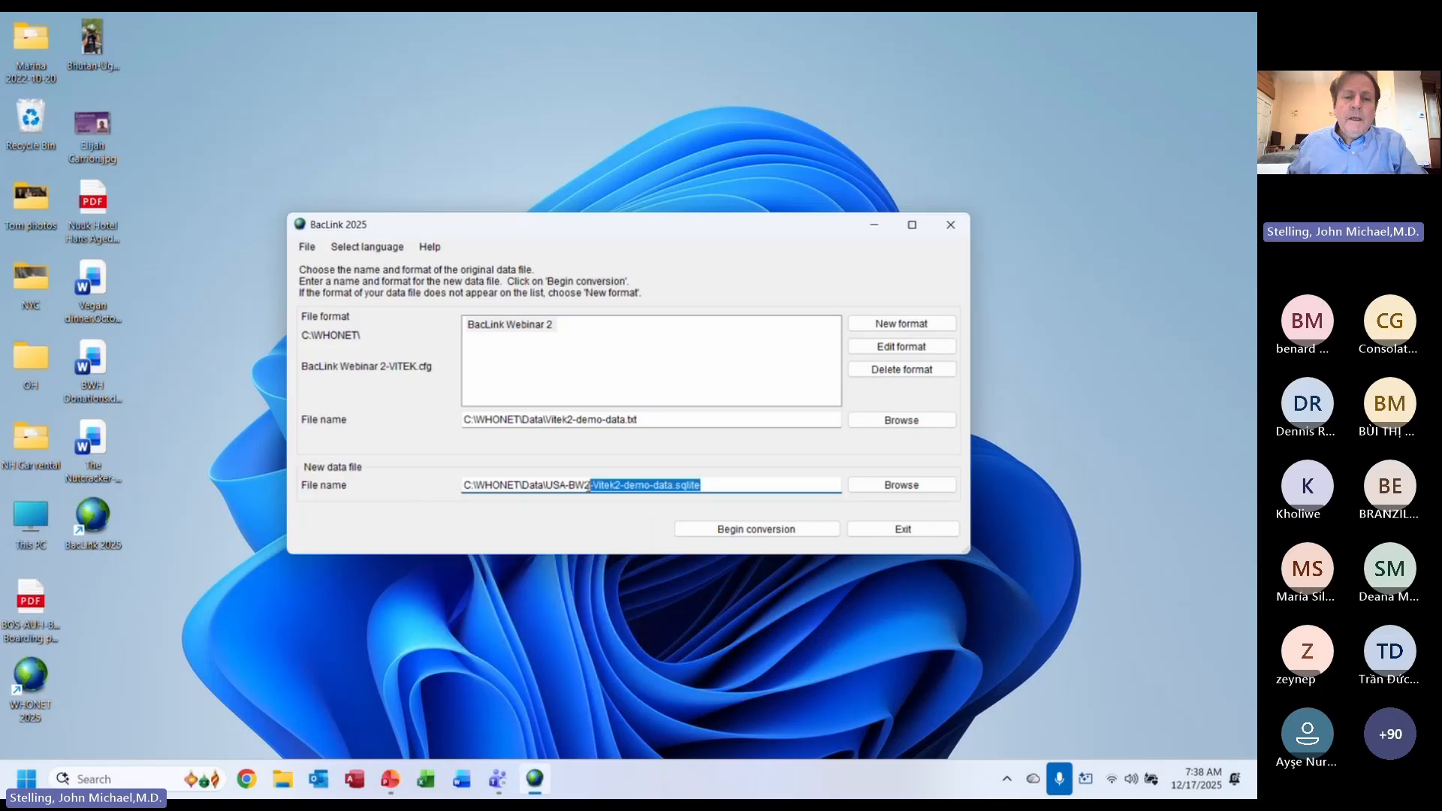
{"action": "left_click", "coordinate": [554, 485], "text": "shift"}
{"action": "left_click", "coordinate": [546, 485], "text": "shift"}
{"action": "left_click", "coordinate": [655, 419]}
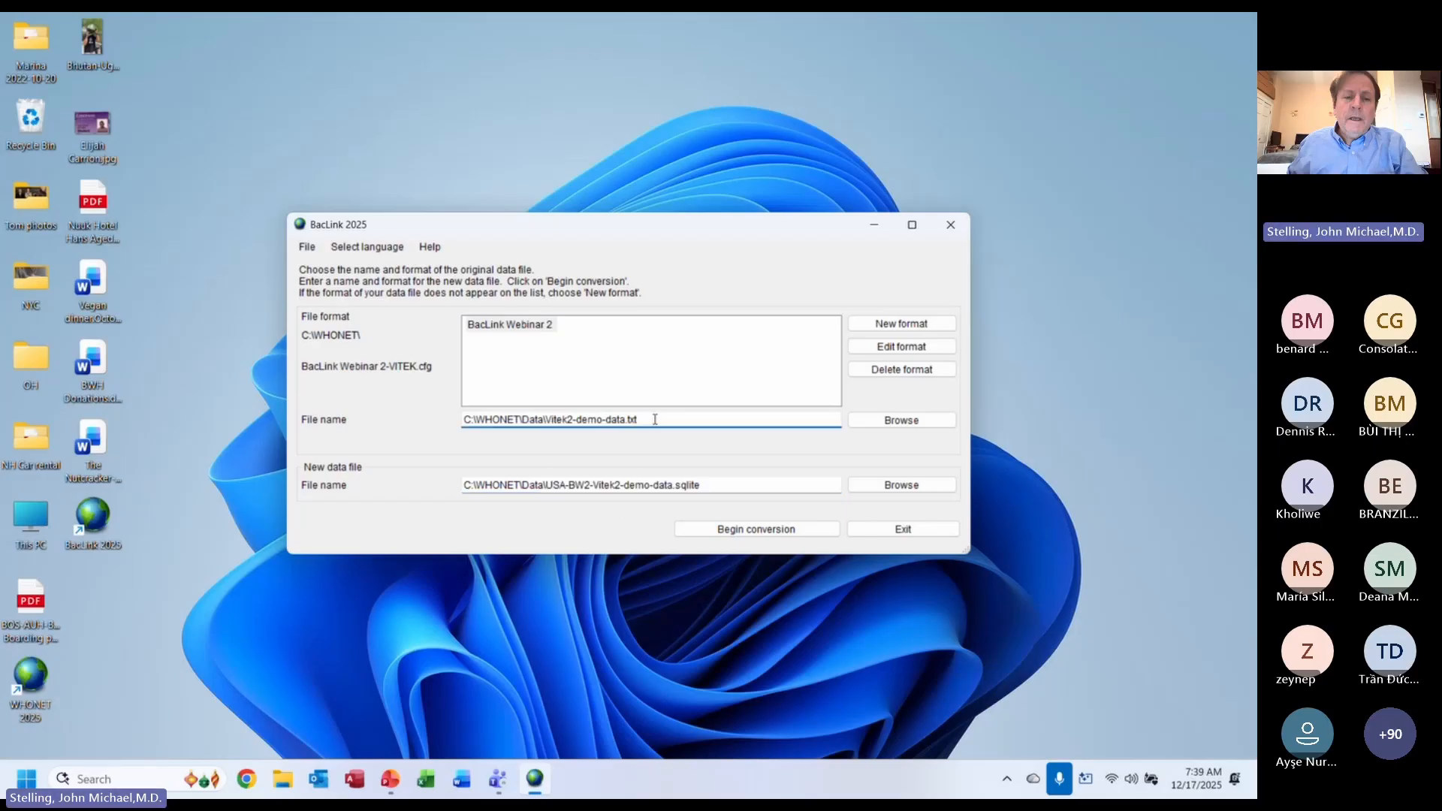
{"action": "left_click", "coordinate": [726, 481]}
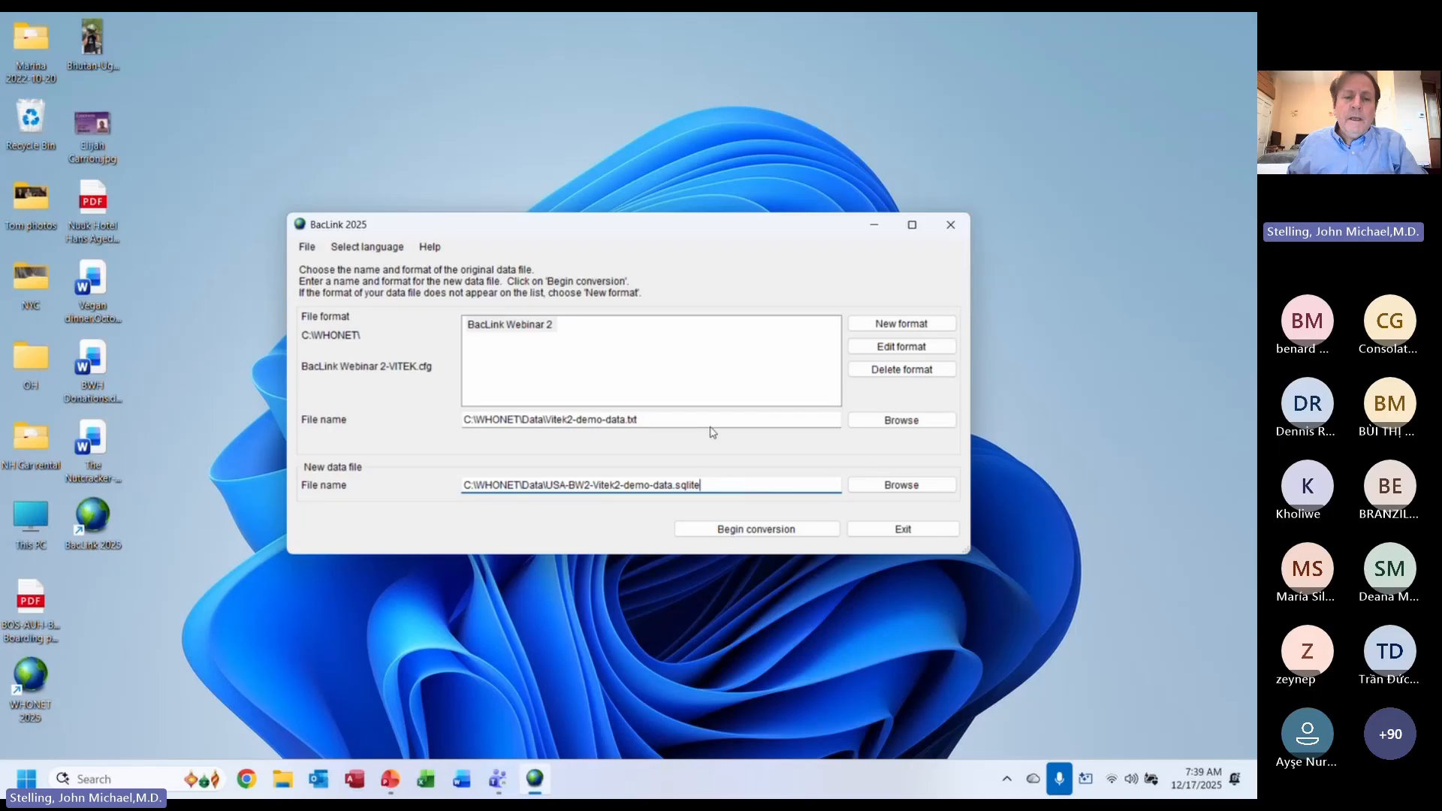
- Begin the conversion and review the first isolate's local and WHONET values, from identification number through Bio Number and Percent Probability
{"action": "left_click", "coordinate": [770, 530]}
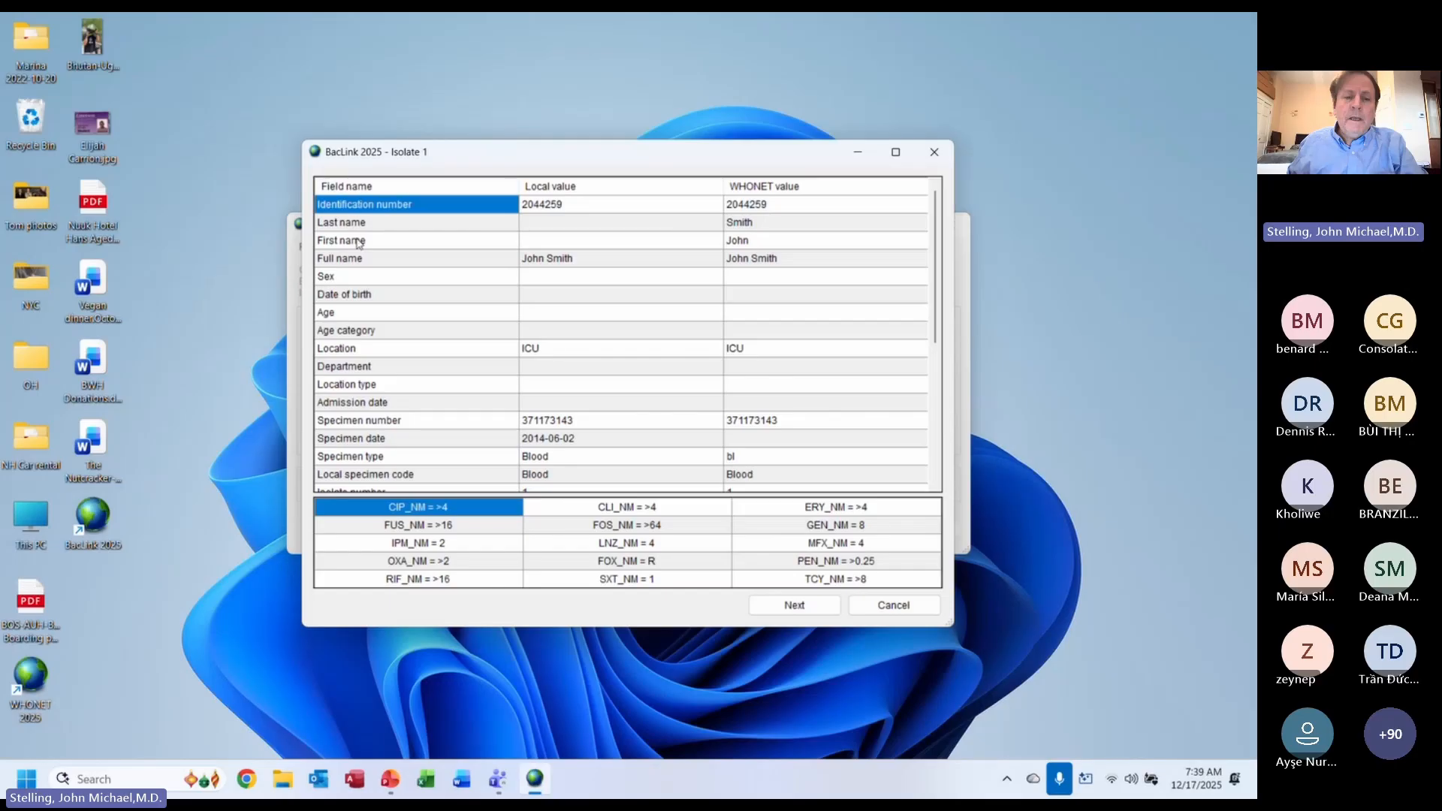
{"action": "left_click", "coordinate": [570, 207]}
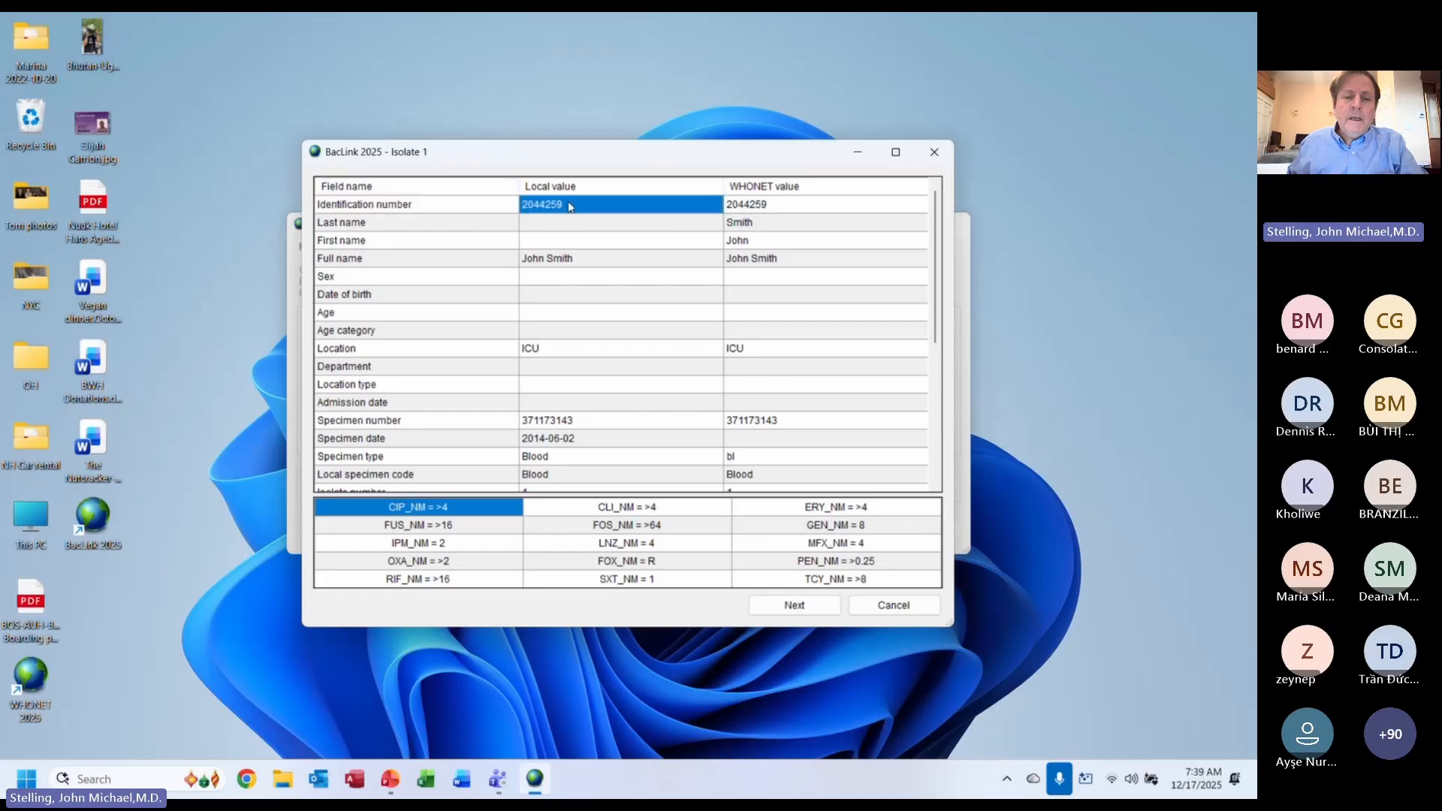
{"action": "left_click", "coordinate": [571, 262]}
{"action": "left_click", "coordinate": [556, 352]}
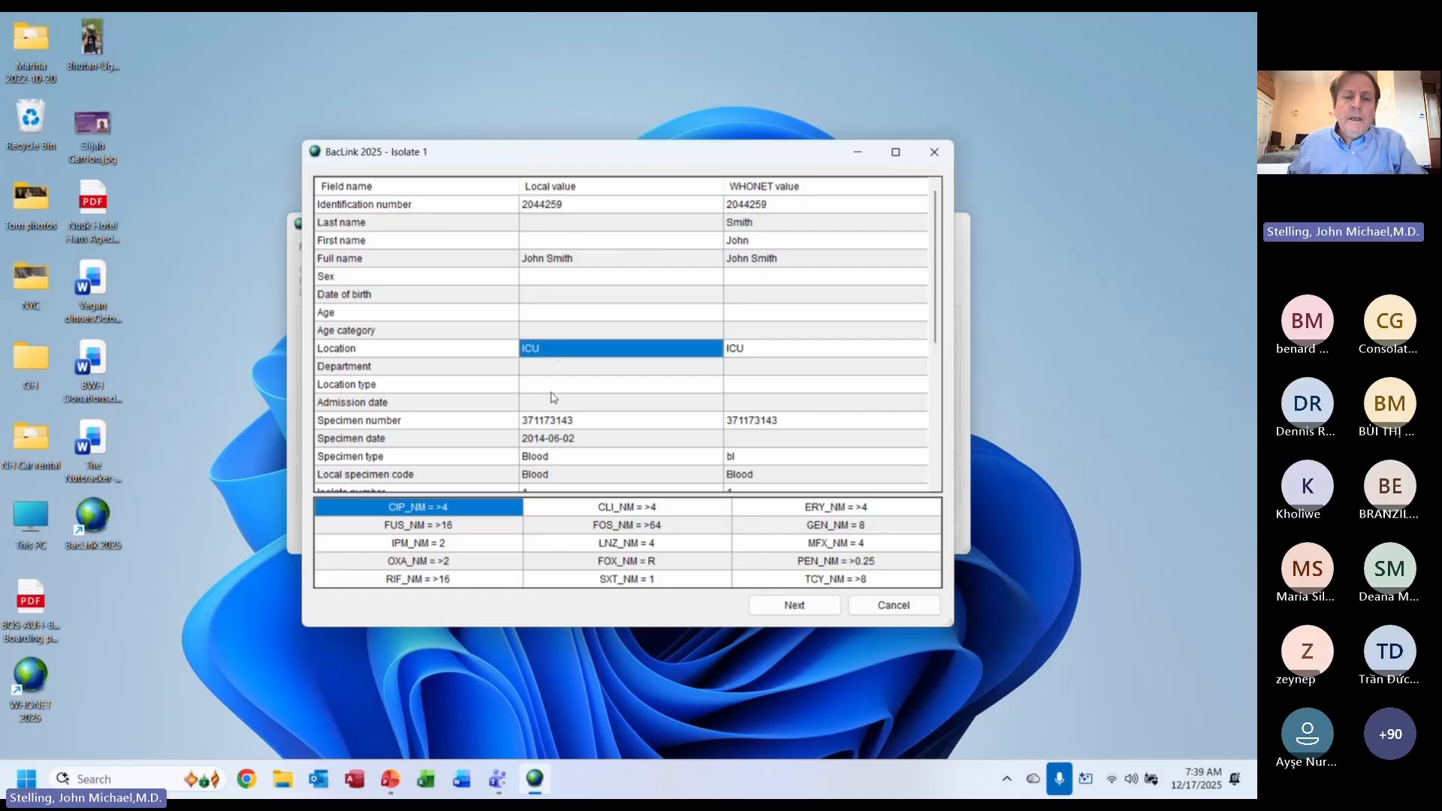
{"action": "left_click", "coordinate": [561, 426]}
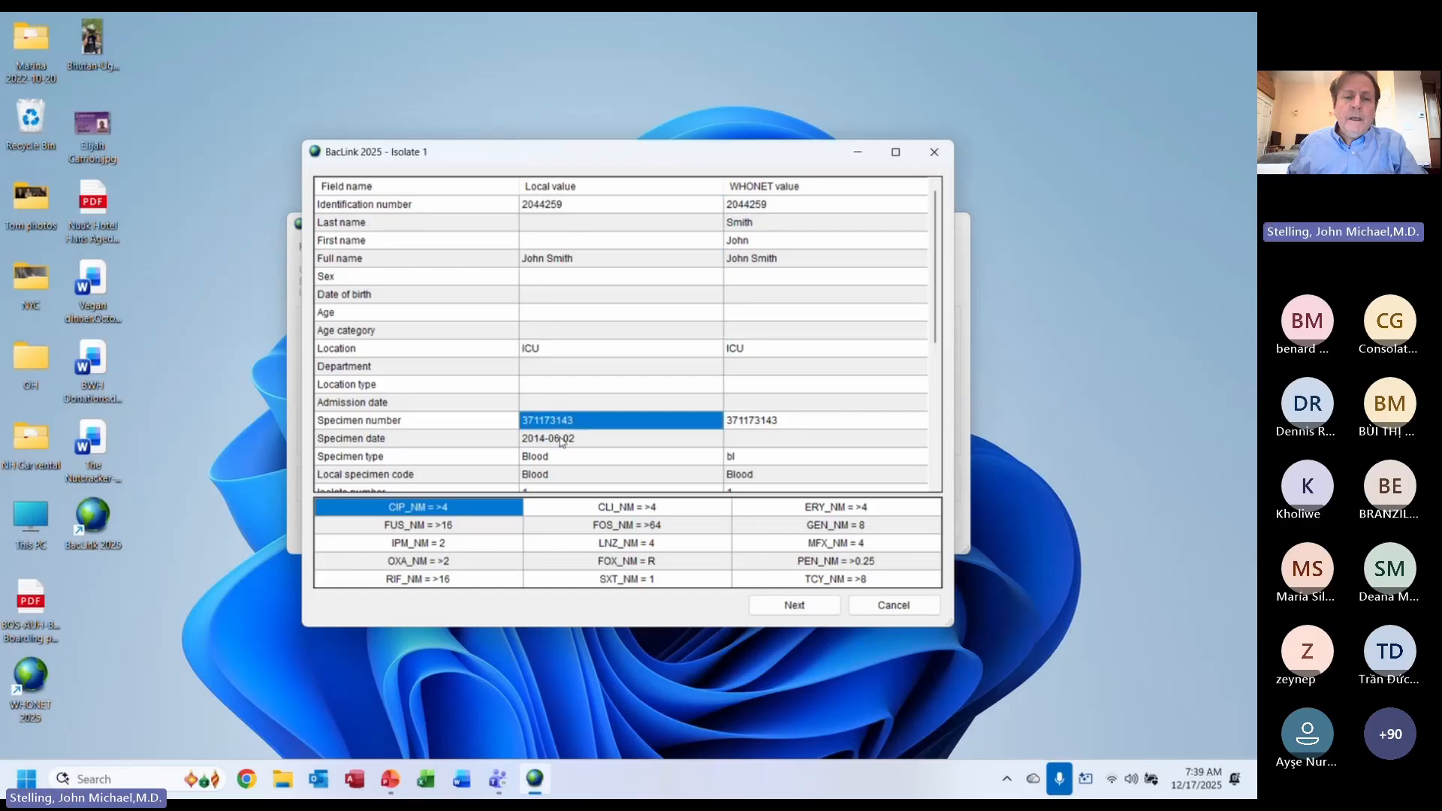
{"action": "left_click", "coordinate": [935, 384]}
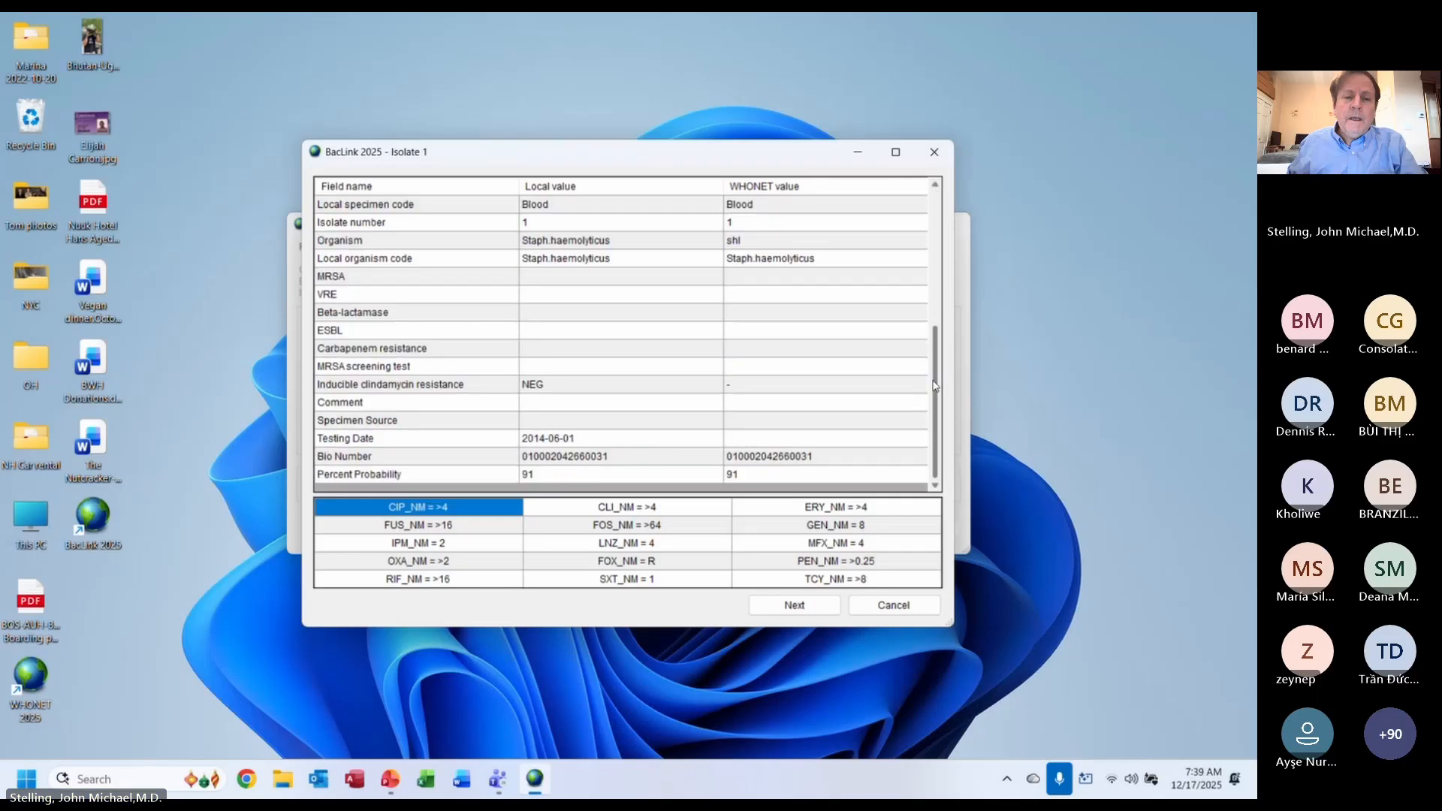
{"action": "left_click", "coordinate": [631, 459]}
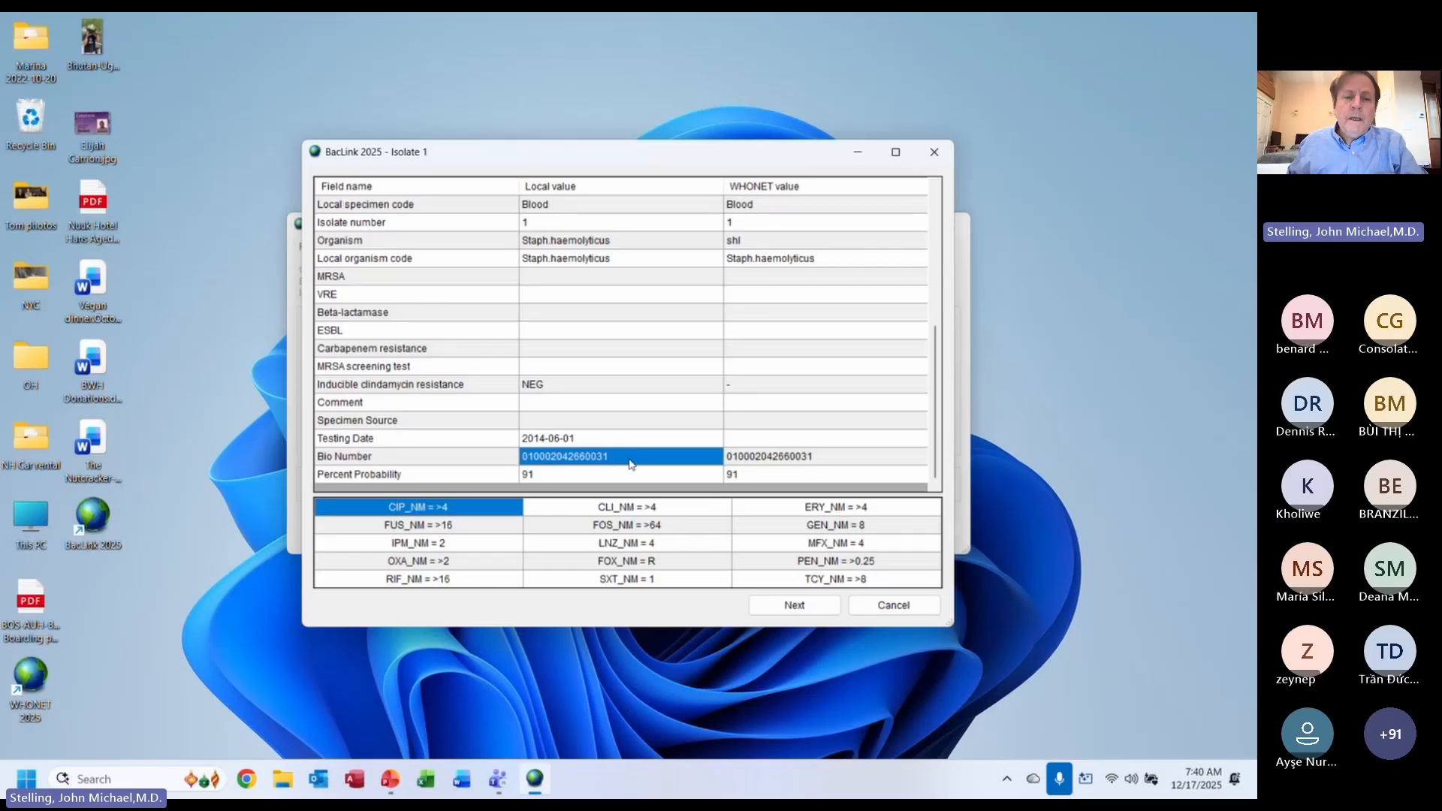
{"action": "left_click", "coordinate": [638, 476]}
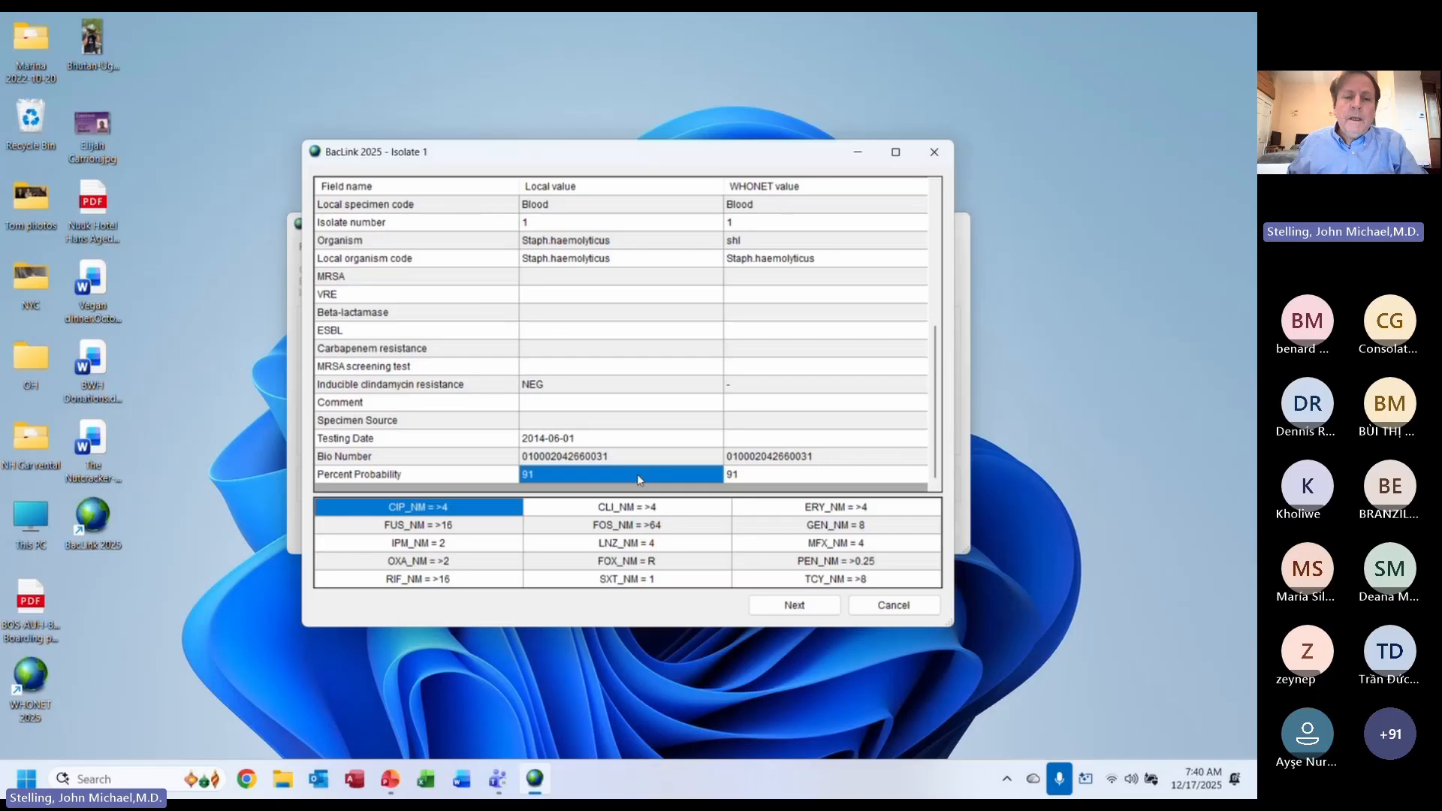
- Examine the first isolate's antibiotic results in the lower grid, from ciprofloxacin (CIP_NM) down to oxacillin (OXA_NM)
{"action": "key", "text": "Down"}
{"action": "key", "text": "Down"}
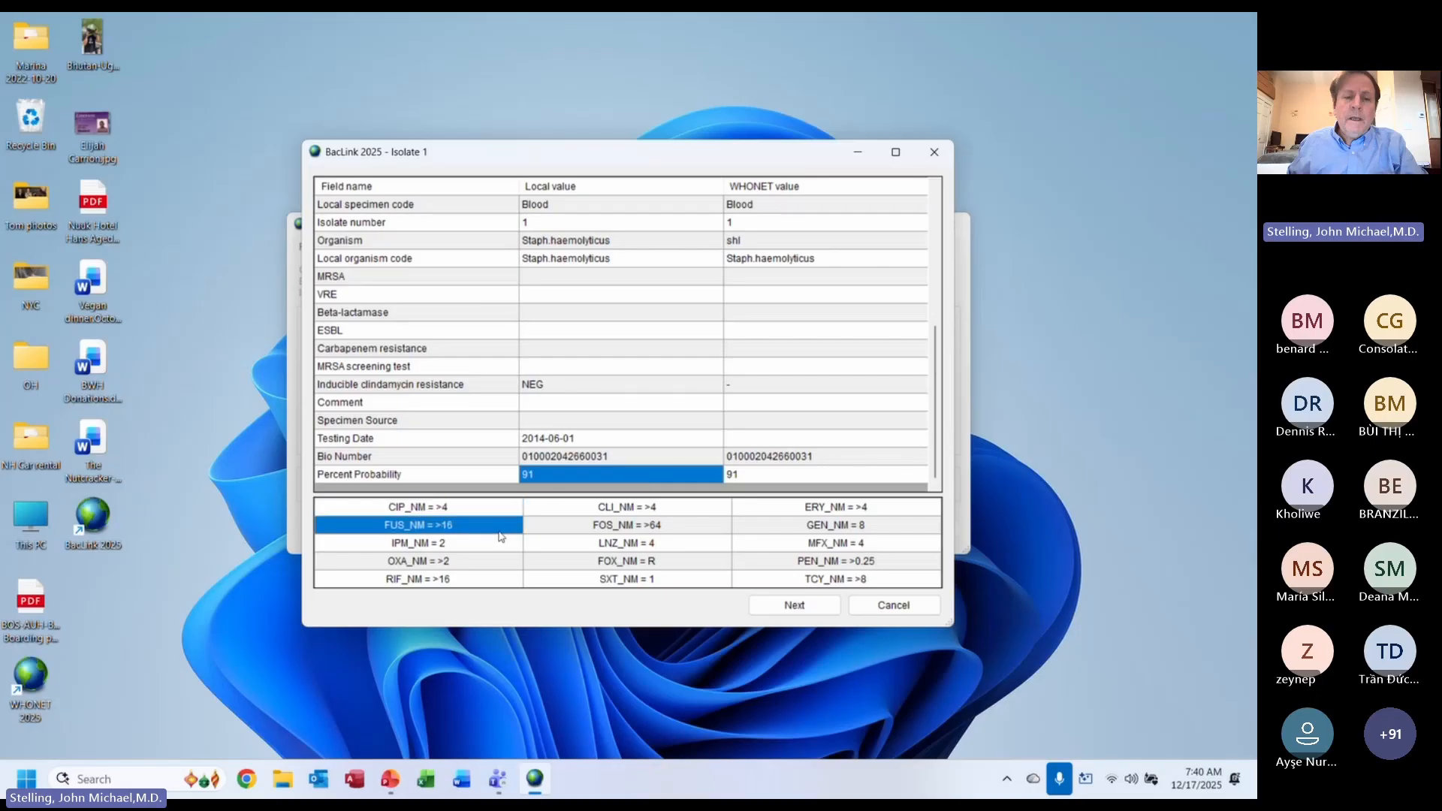
{"action": "key", "text": "Down"}
{"action": "key", "text": "Right"}
{"action": "key", "text": "Right"}
{"action": "key", "text": "Left"}
{"action": "key", "text": "Left"}
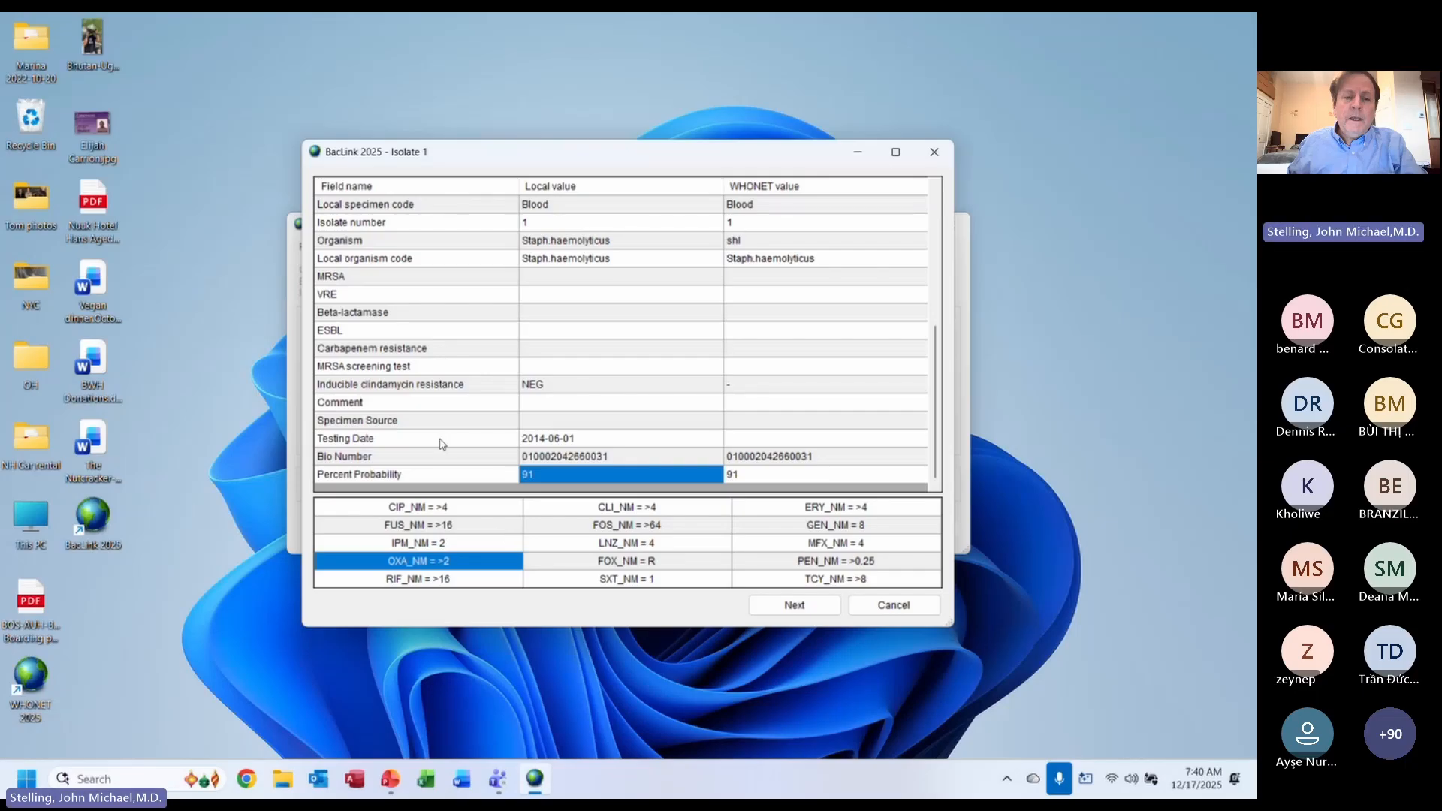
- Compare the local and WHONET values of the first isolate's inducible clindamycin resistance and Bio Number fields
{"action": "left_click", "coordinate": [573, 389]}
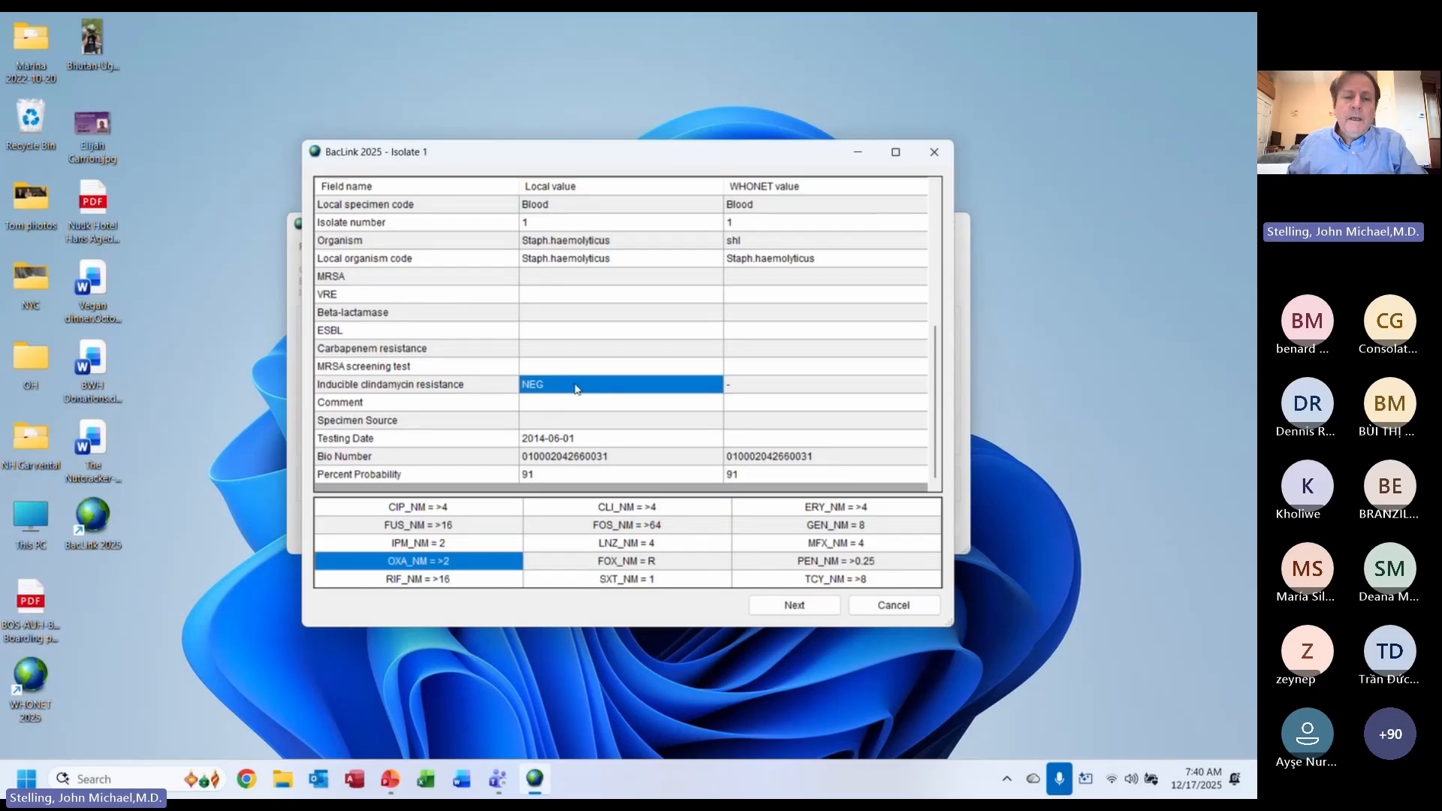
{"action": "left_click", "coordinate": [773, 394]}
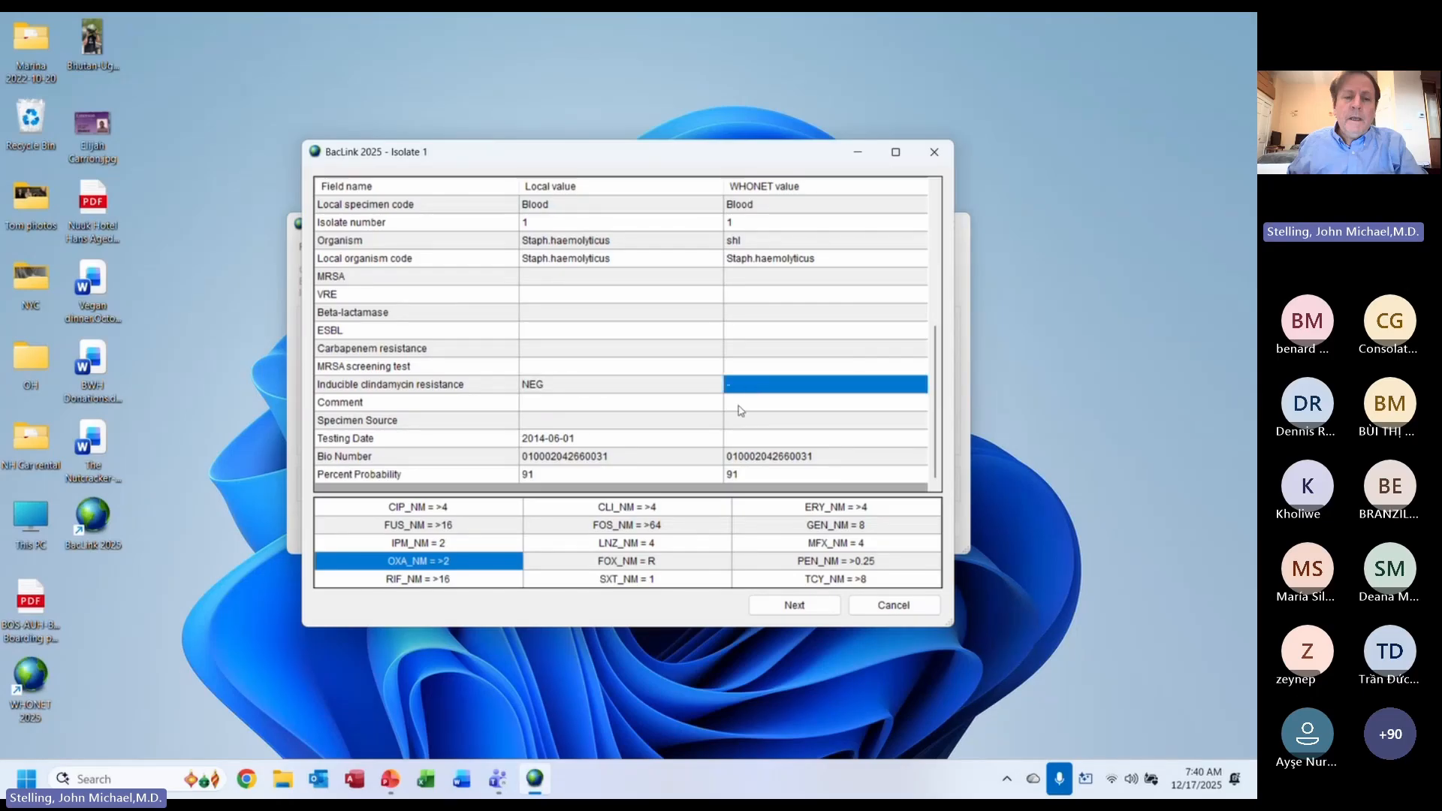
{"action": "left_click", "coordinate": [739, 405]}
{"action": "left_click", "coordinate": [739, 387]}
{"action": "left_click", "coordinate": [616, 392]}
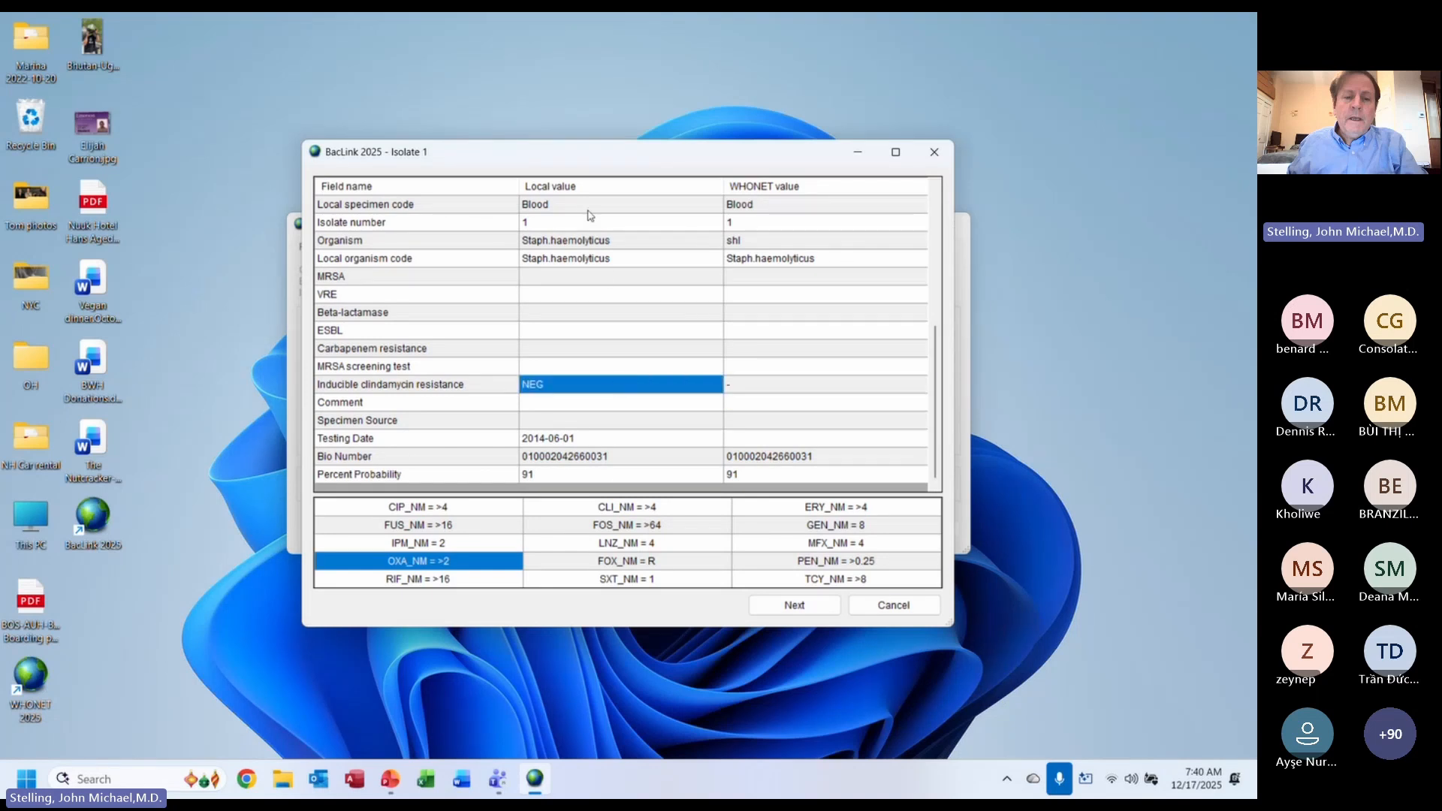
{"action": "left_click", "coordinate": [583, 457]}
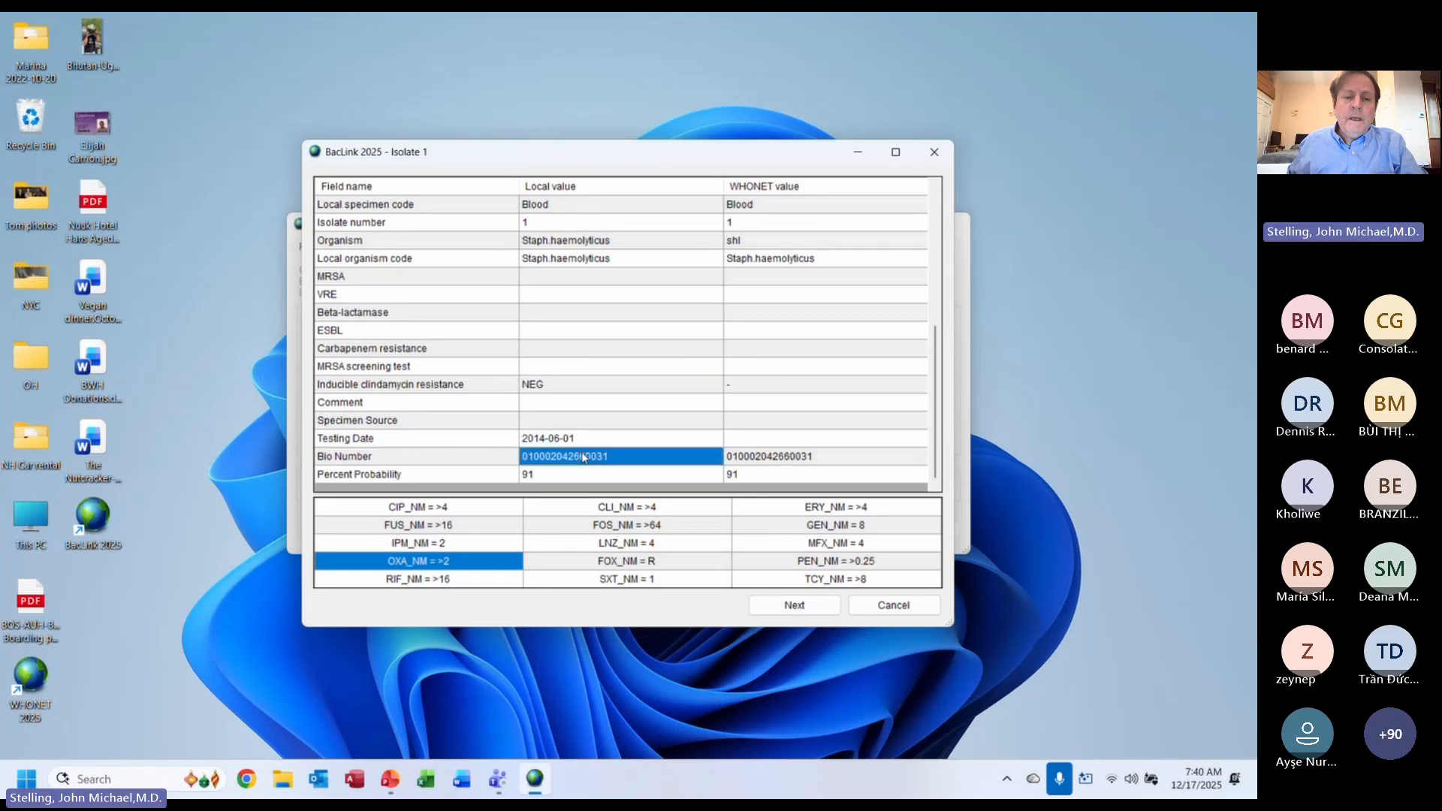
{"action": "left_click", "coordinate": [739, 459]}
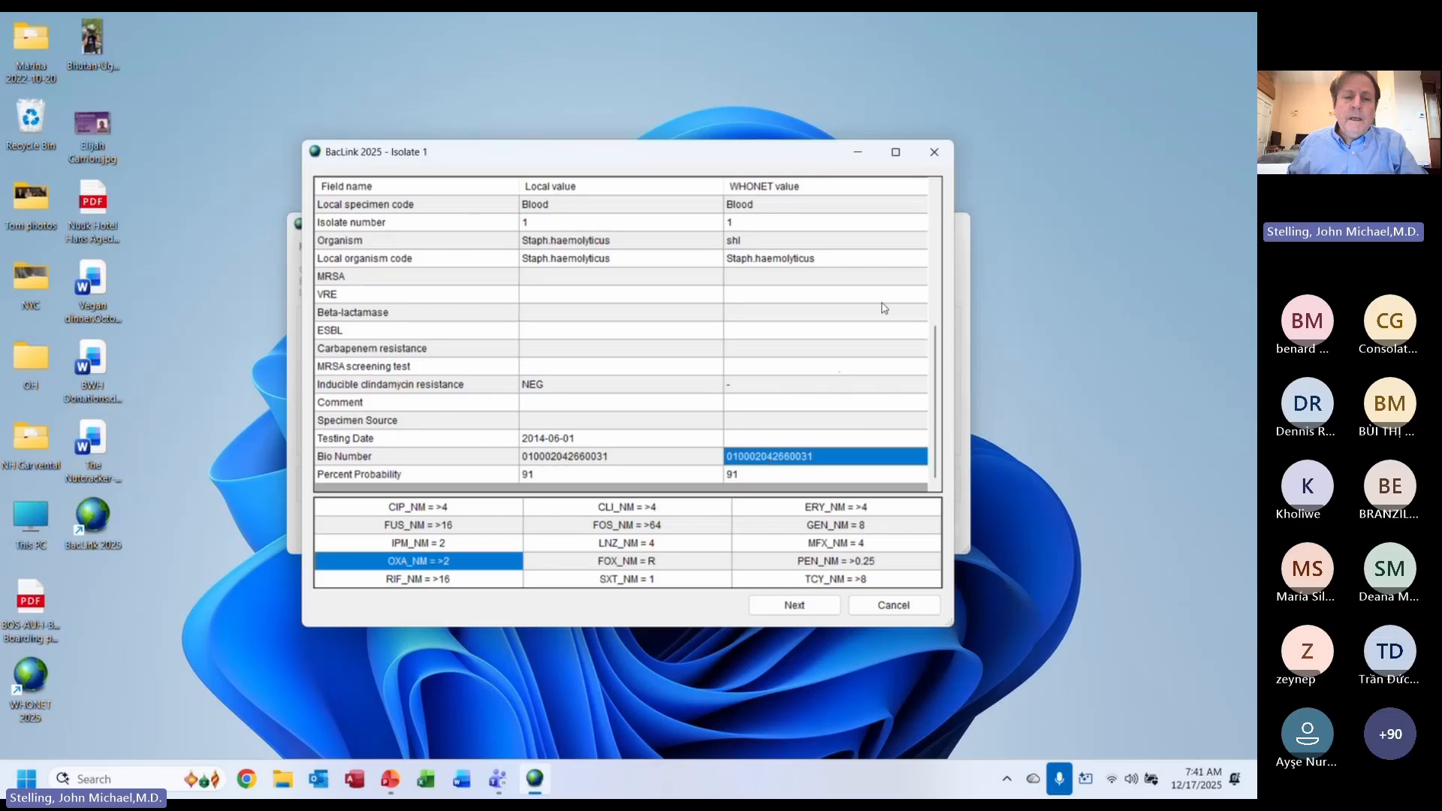
- Compare the first isolate's full name, location, specimen number, specimen date and specimen type between the local and WHONET values
{"action": "left_click", "coordinate": [934, 274]}
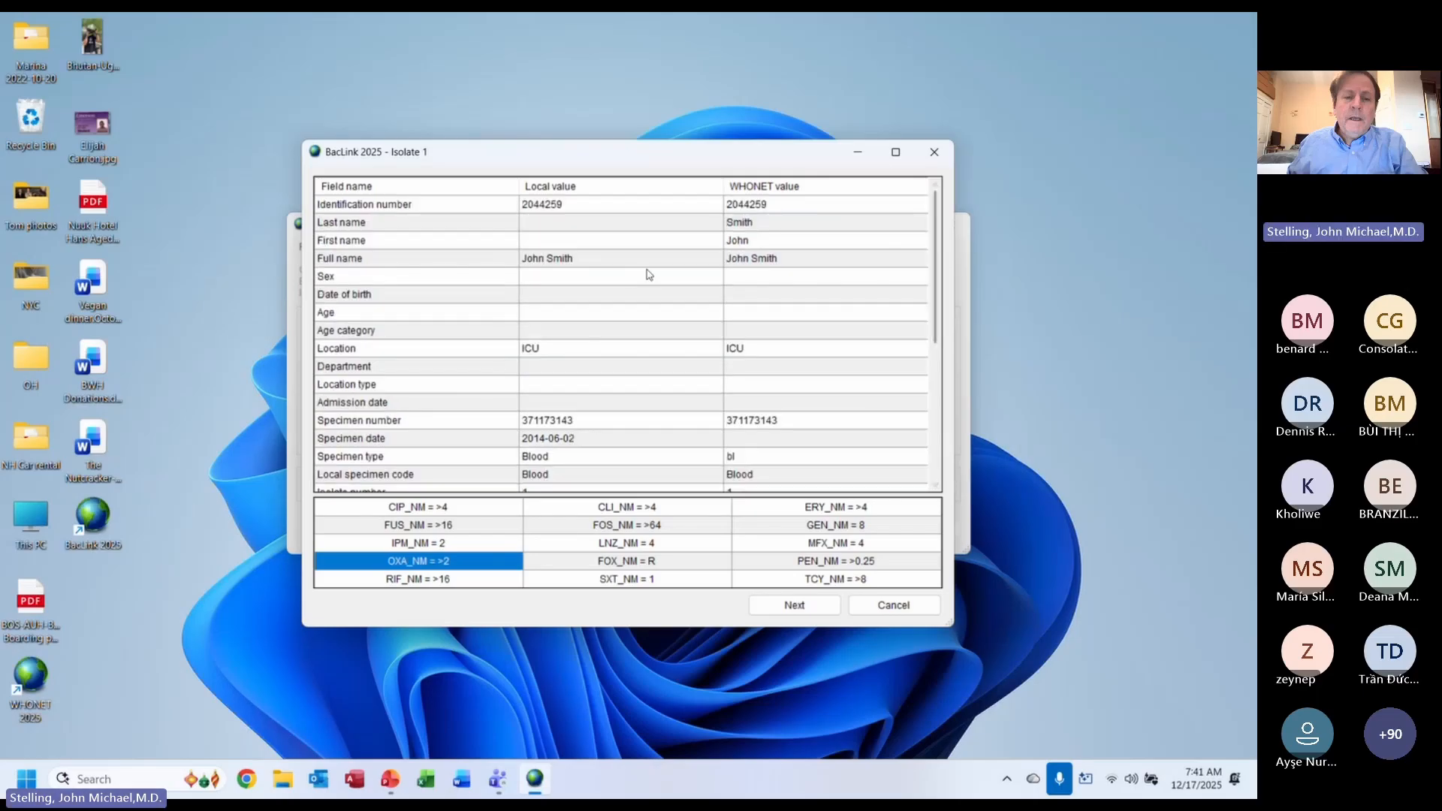
{"action": "left_click", "coordinate": [772, 263]}
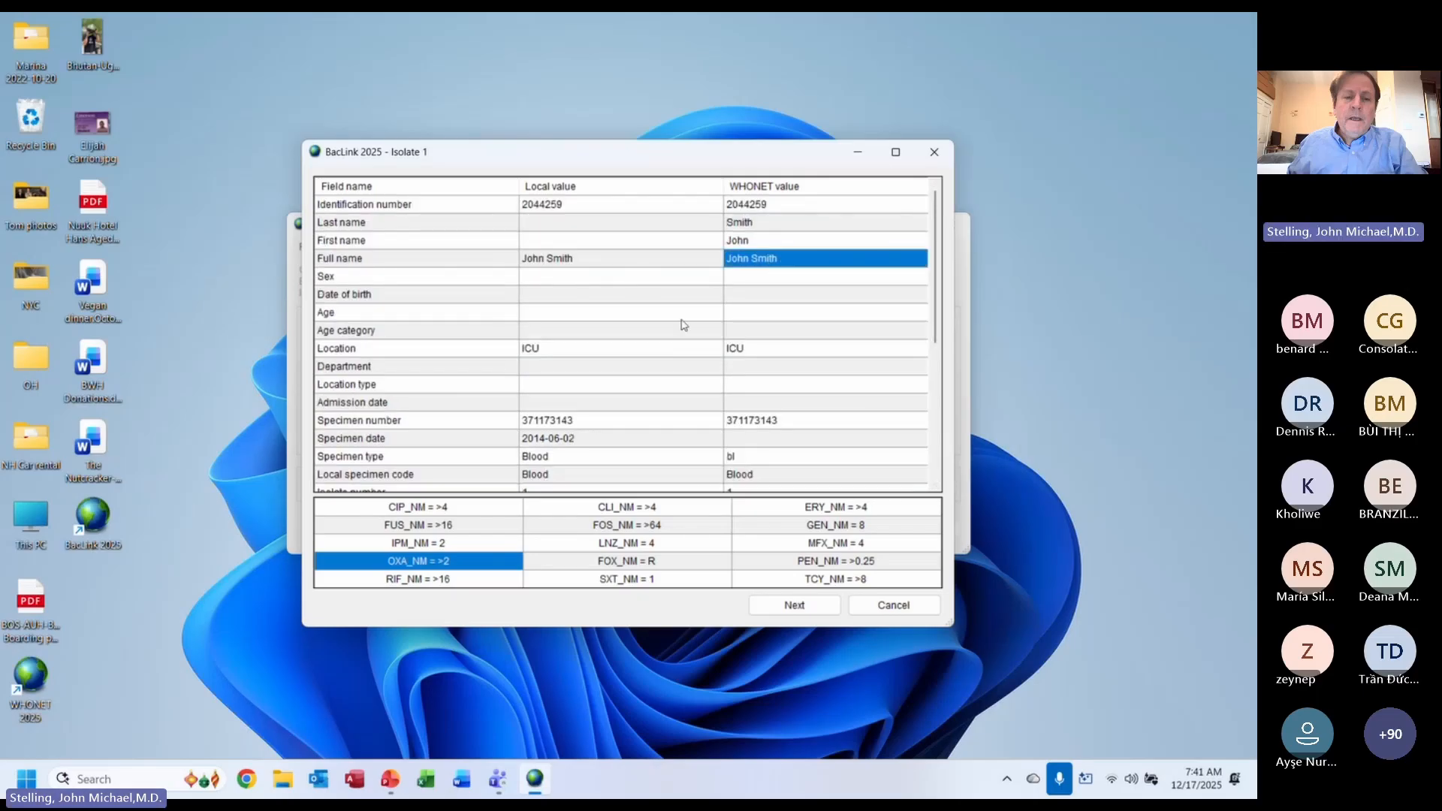
{"action": "left_click", "coordinate": [732, 353]}
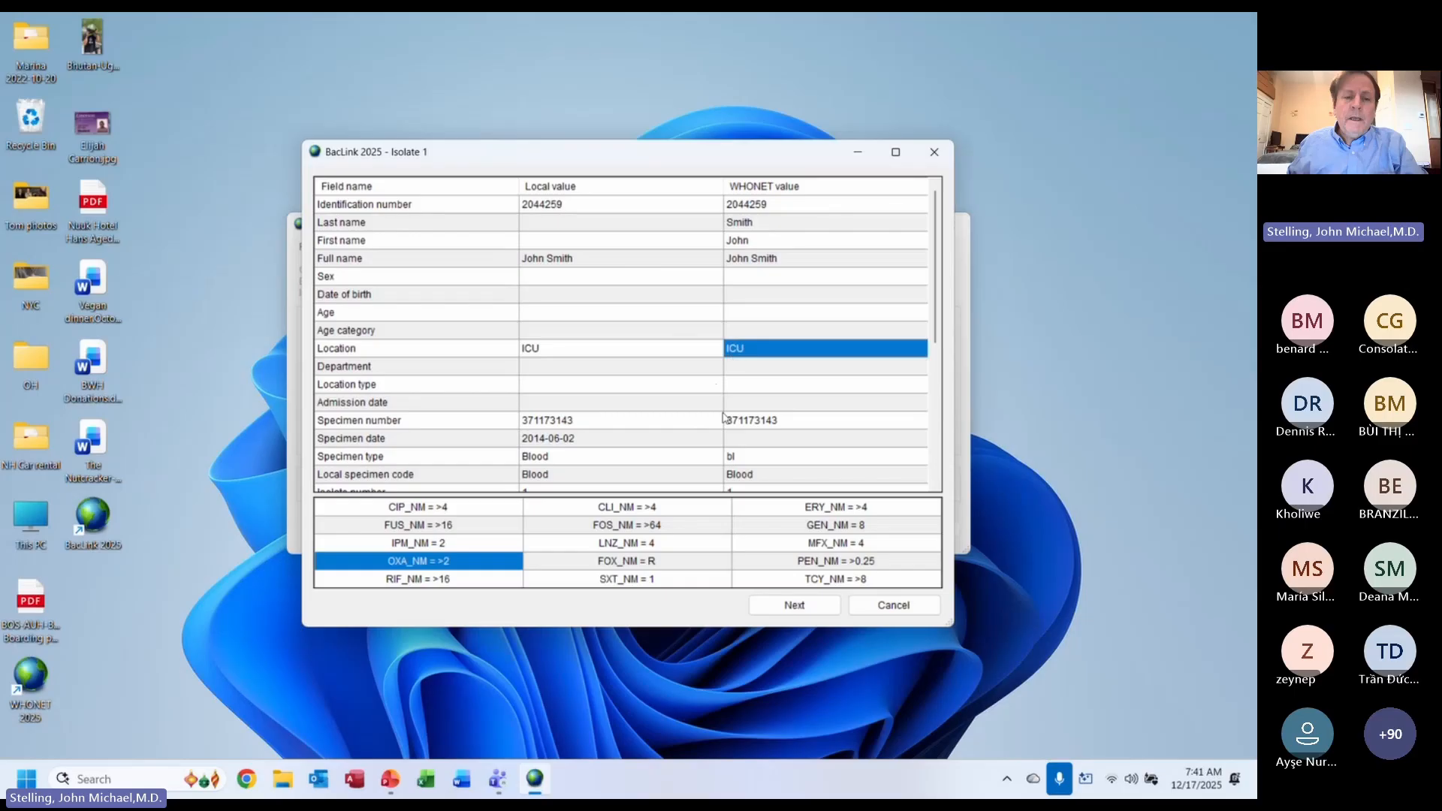
{"action": "left_click", "coordinate": [770, 424]}
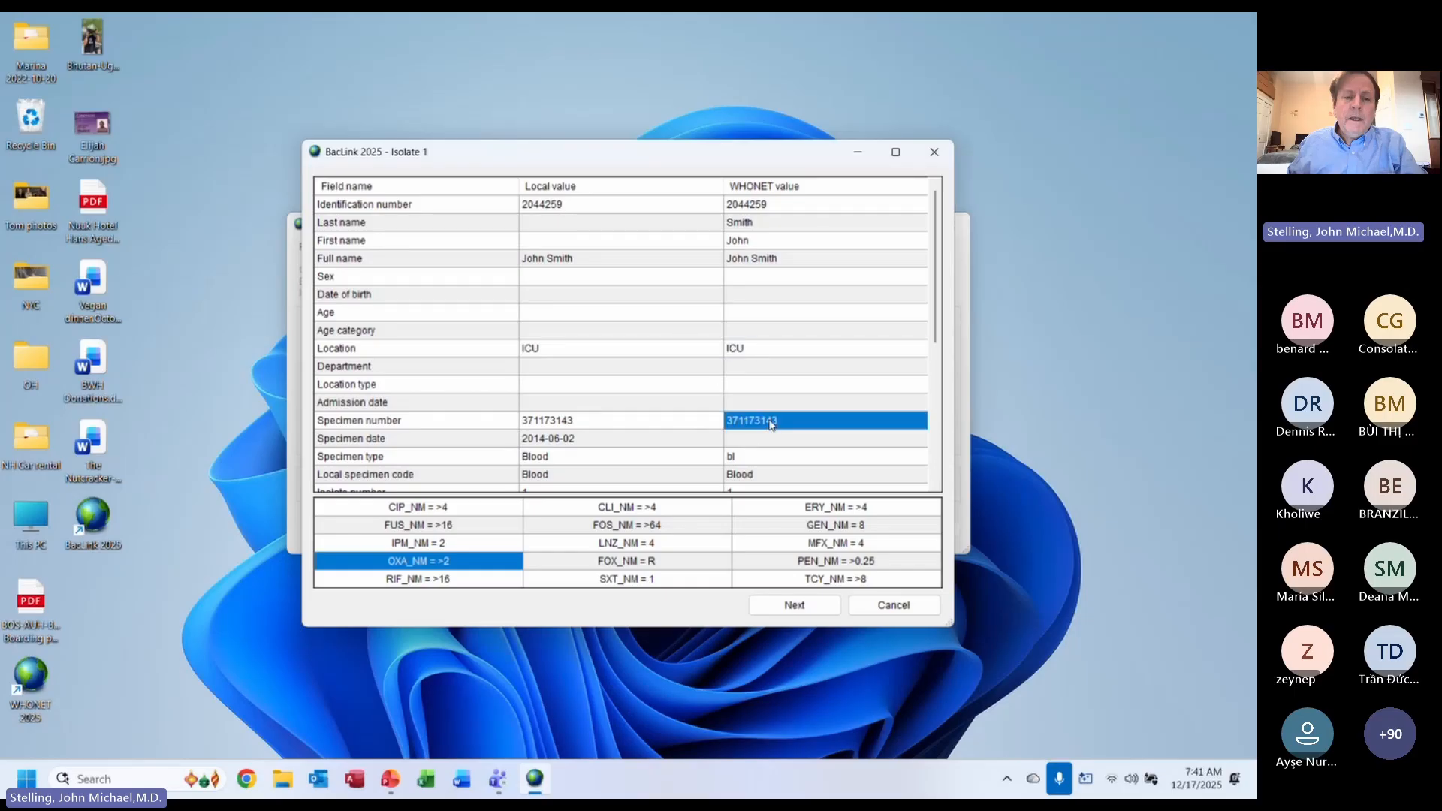
{"action": "left_click", "coordinate": [754, 445]}
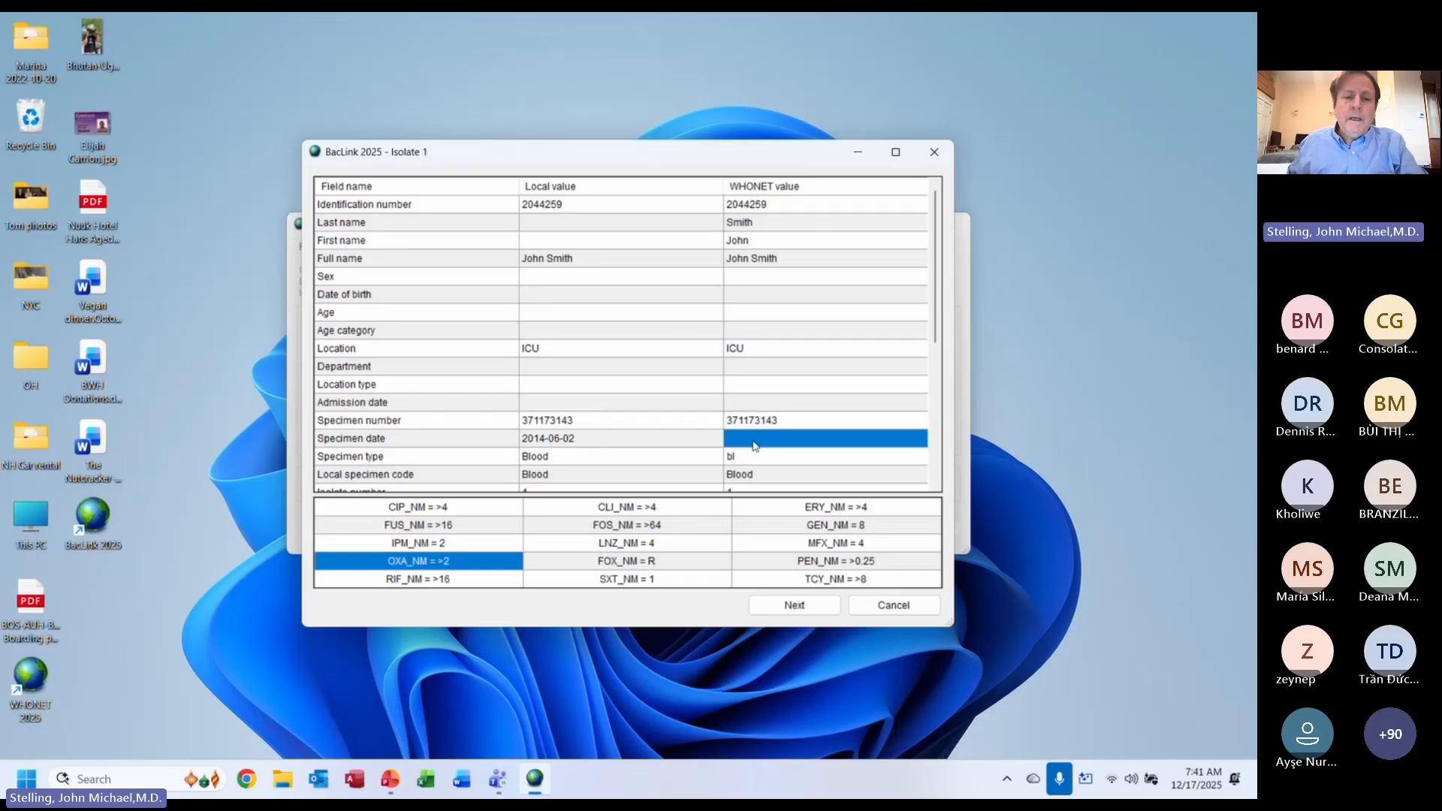
{"action": "key", "text": "Left"}
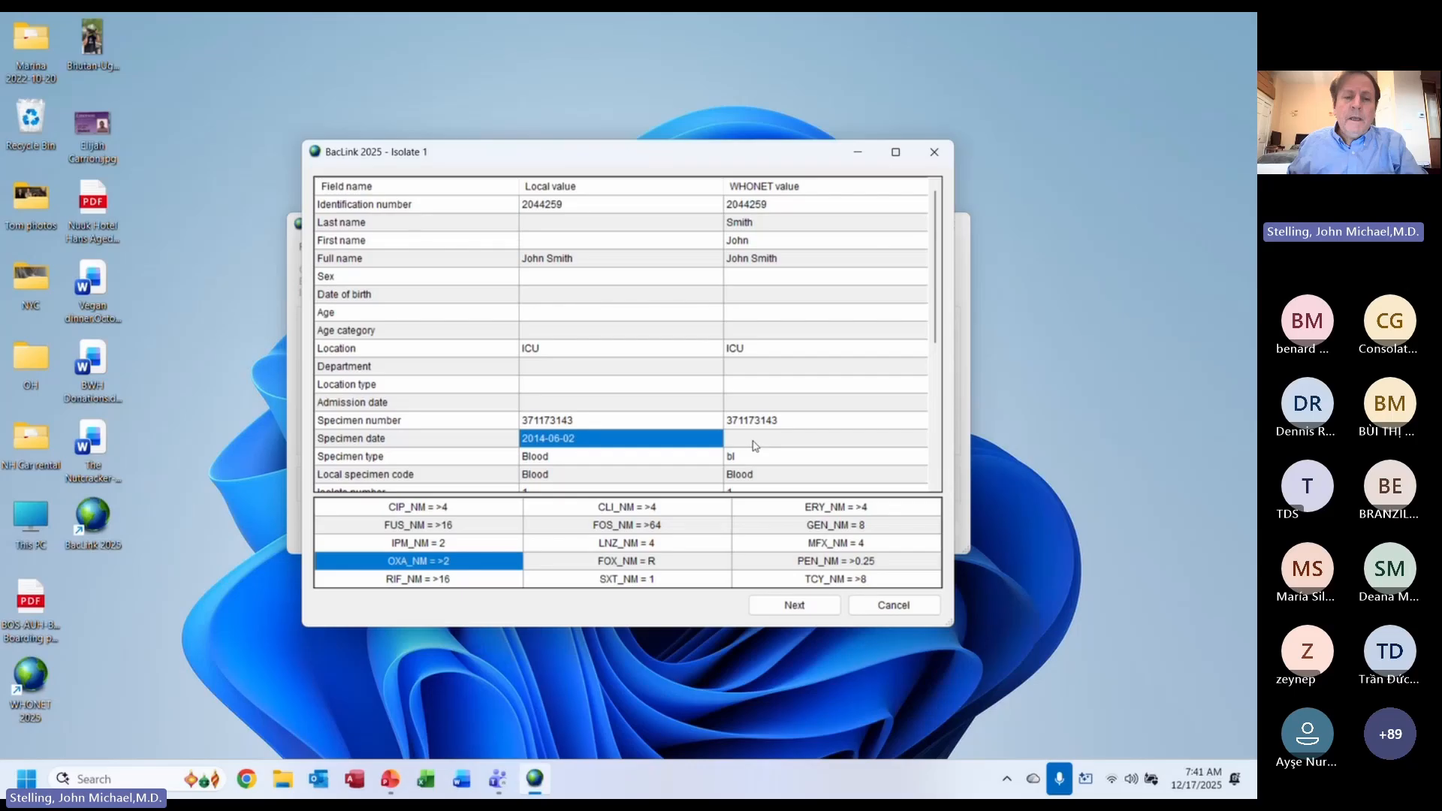
{"action": "key", "text": "Down"}
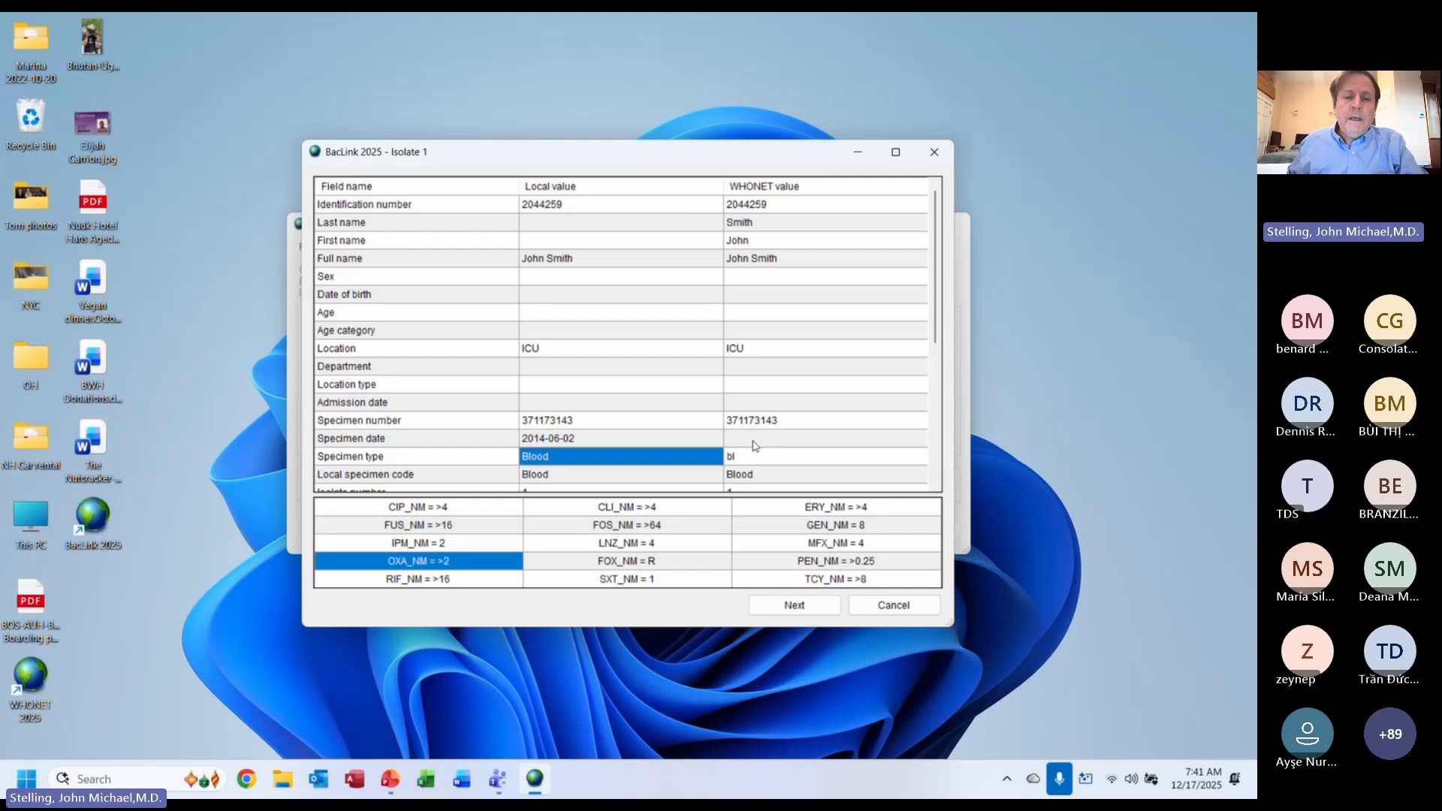
{"action": "key", "text": "Down"}
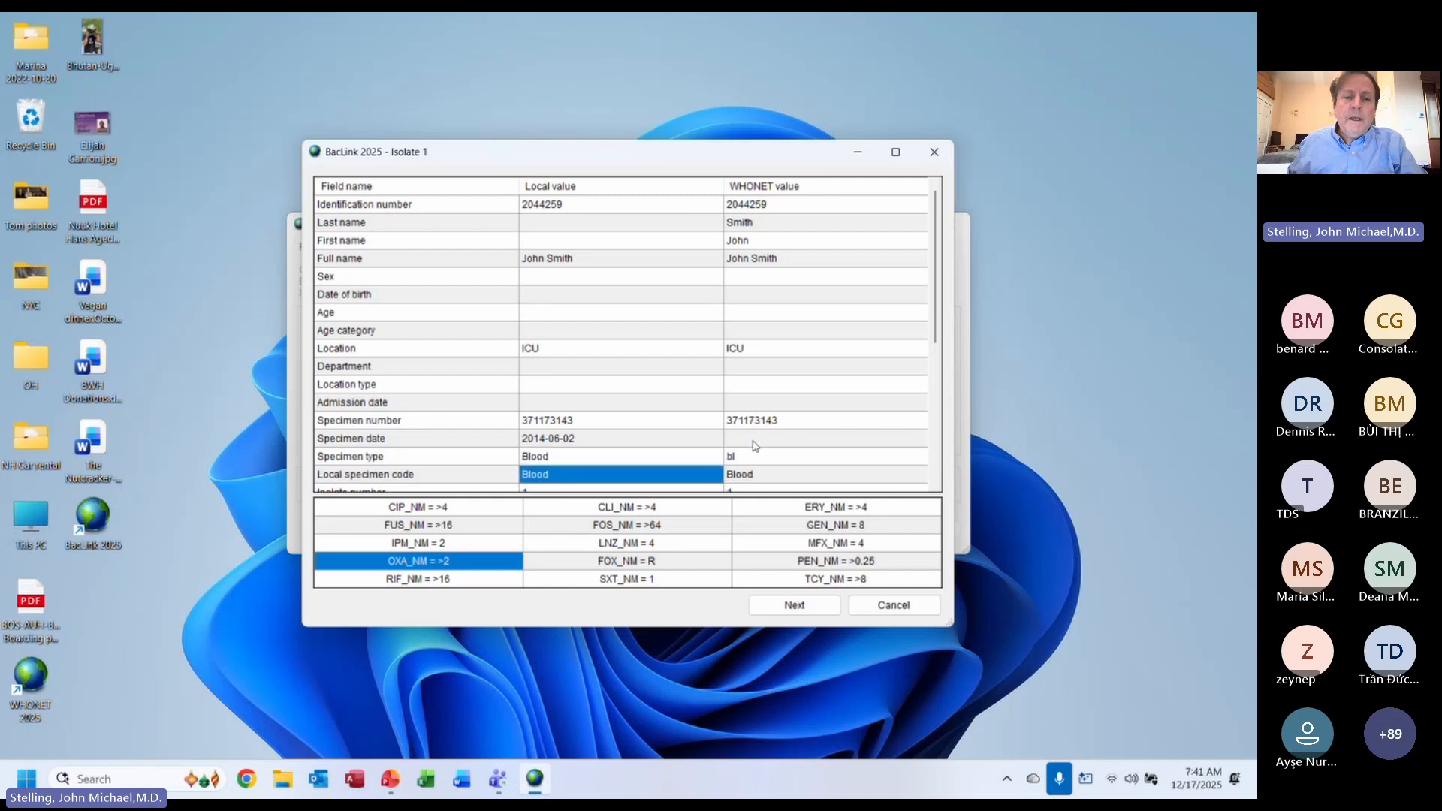
{"action": "key", "text": "Up"}
- Examine the first isolate's remaining antibiotic results down to TEC_NM, TGC_NM and VAN_NM, and return to the first row
{"action": "key", "text": "Down"}
{"action": "key", "text": "Down"}
{"action": "key", "text": "Down"}
{"action": "key", "text": "Down"}
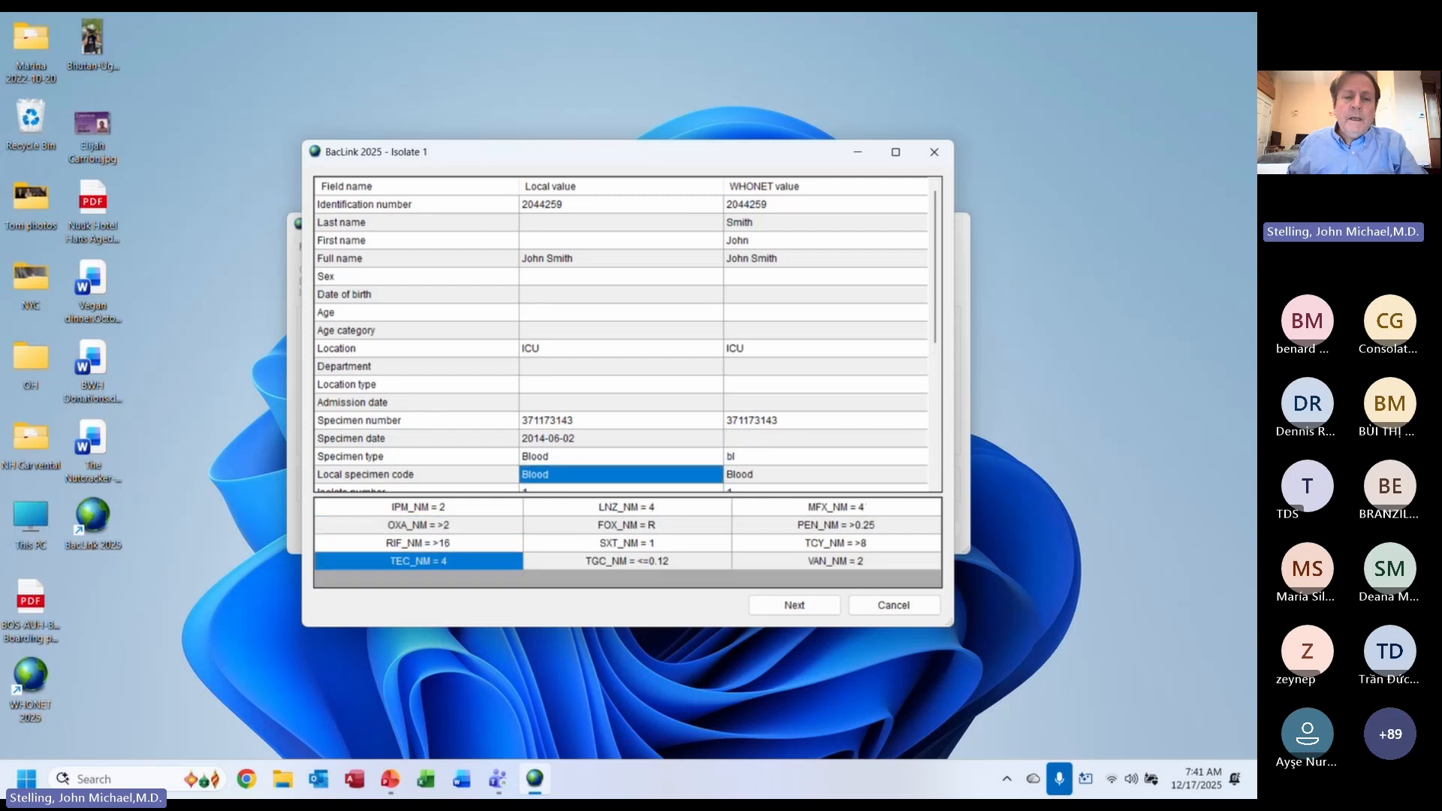
{"action": "key", "text": "Right"}
{"action": "key", "text": "Right"}
{"action": "key", "text": "Up"}
{"action": "key", "text": "Up"}
{"action": "key", "text": "Up"}
{"action": "key", "text": "Up"}
{"action": "key", "text": "Up"}
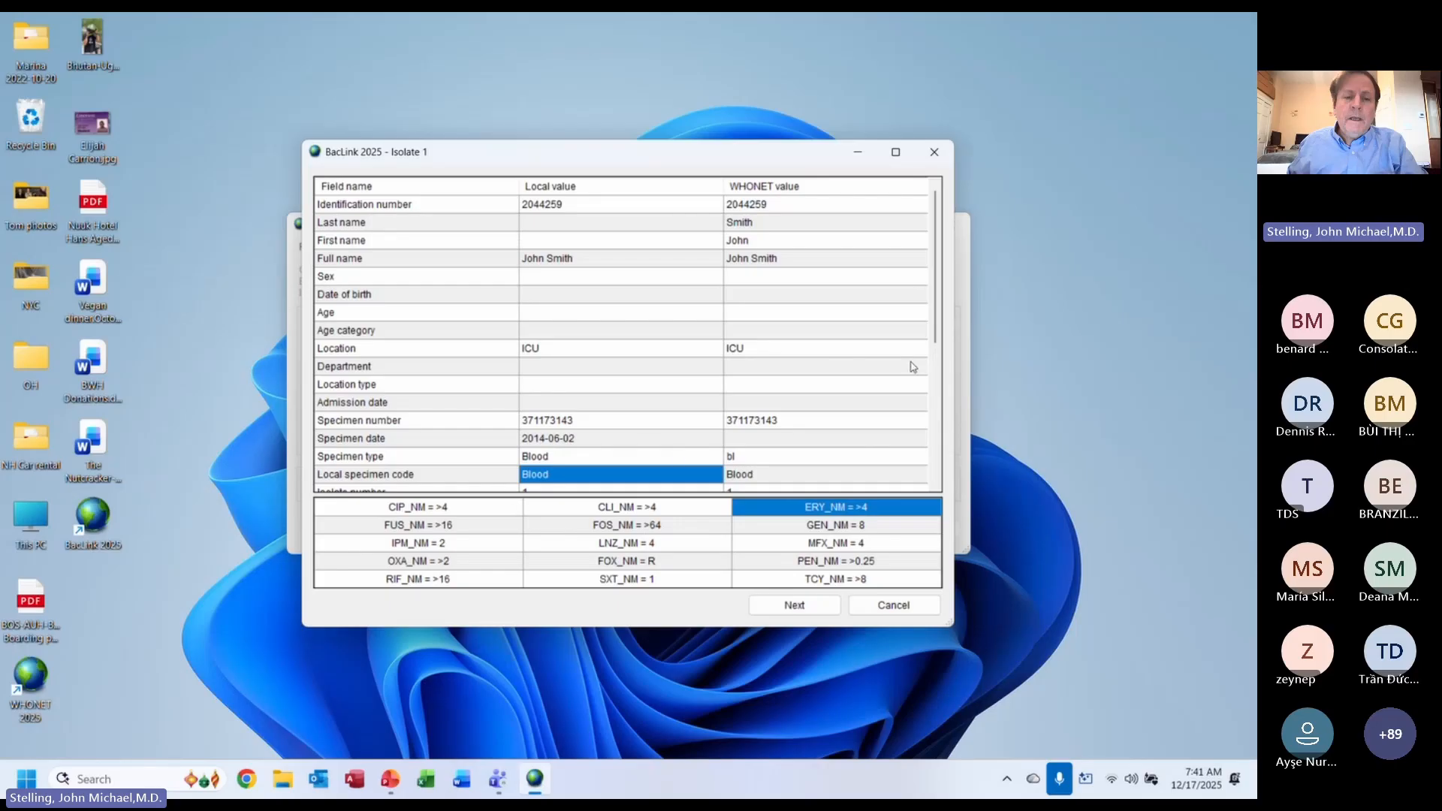
- Compare the first isolate's local organism code and organism fields between the local and WHONET values
{"action": "left_click", "coordinate": [939, 364]}
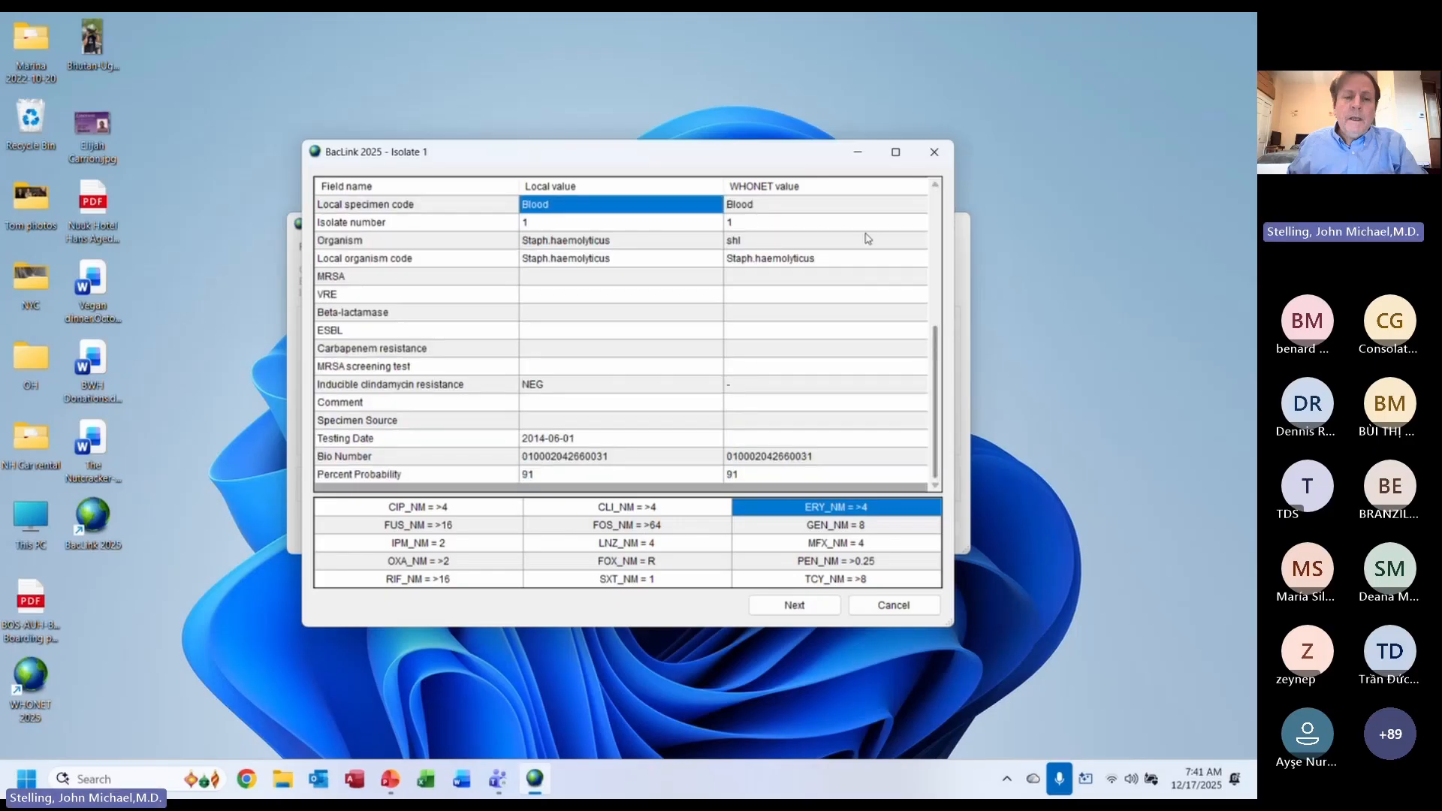
{"action": "left_click", "coordinate": [665, 258]}
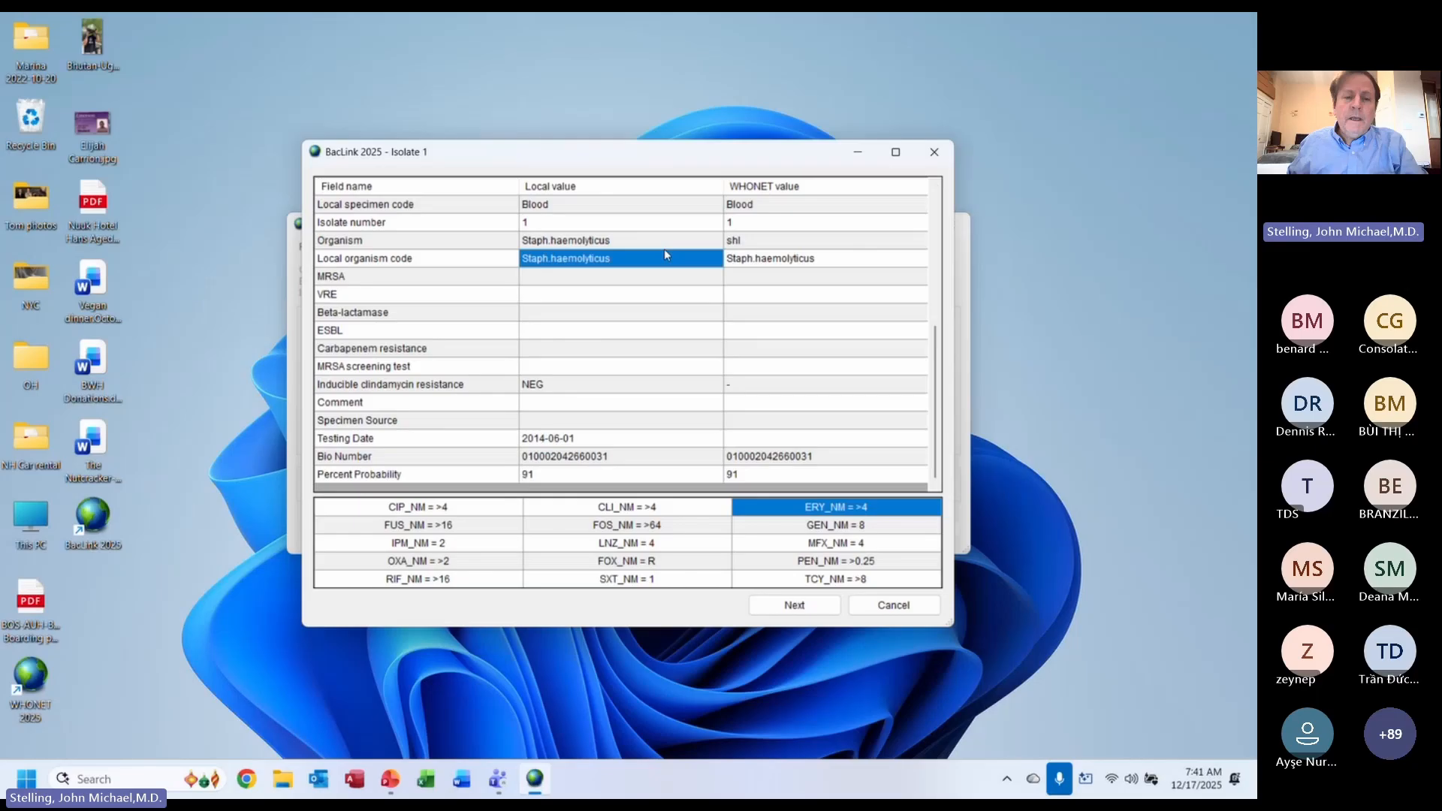
{"action": "key", "text": "Left"}
{"action": "key", "text": "Right"}
{"action": "key", "text": "Right"}
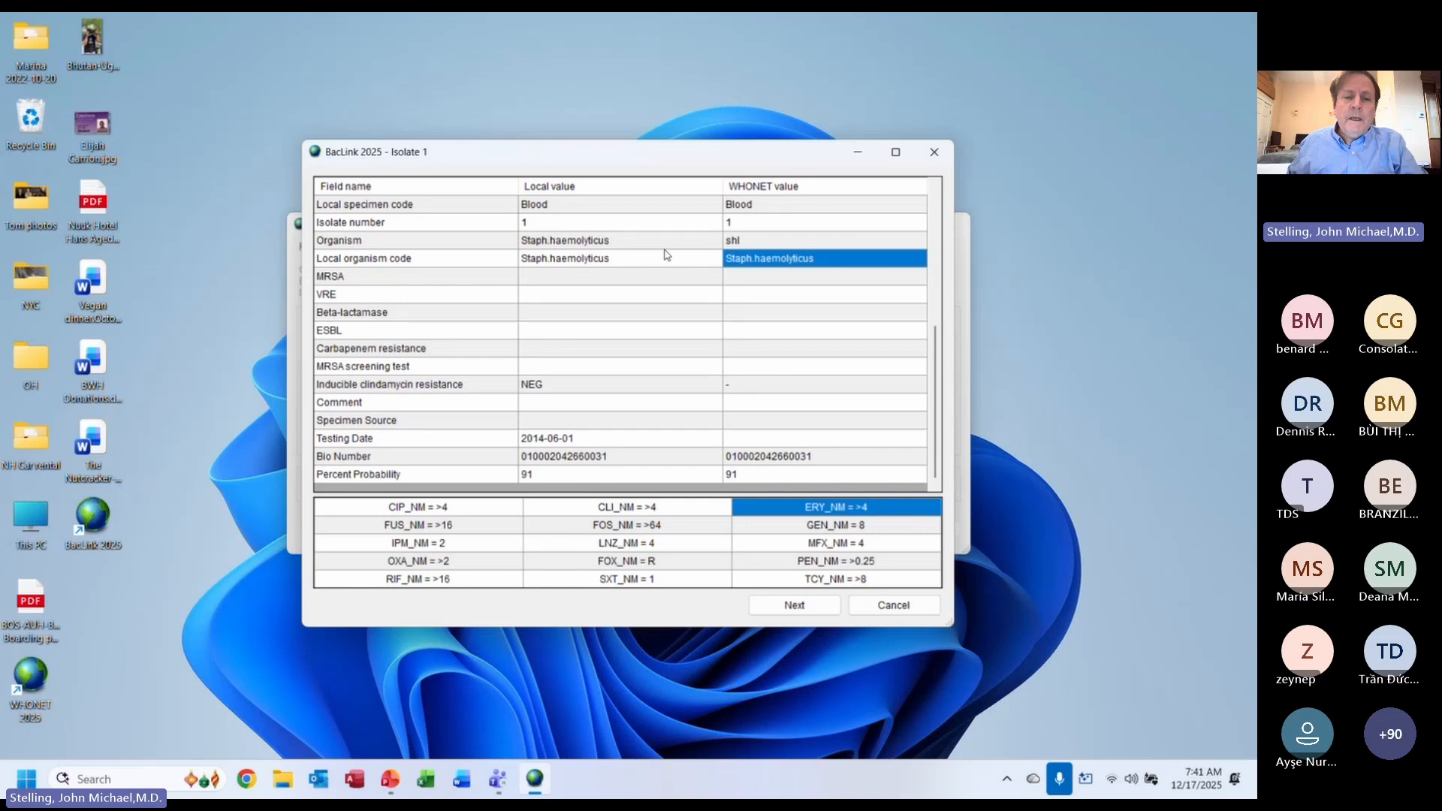
{"action": "key", "text": "Up"}
{"action": "key", "text": "Left"}
{"action": "key", "text": "Right"}
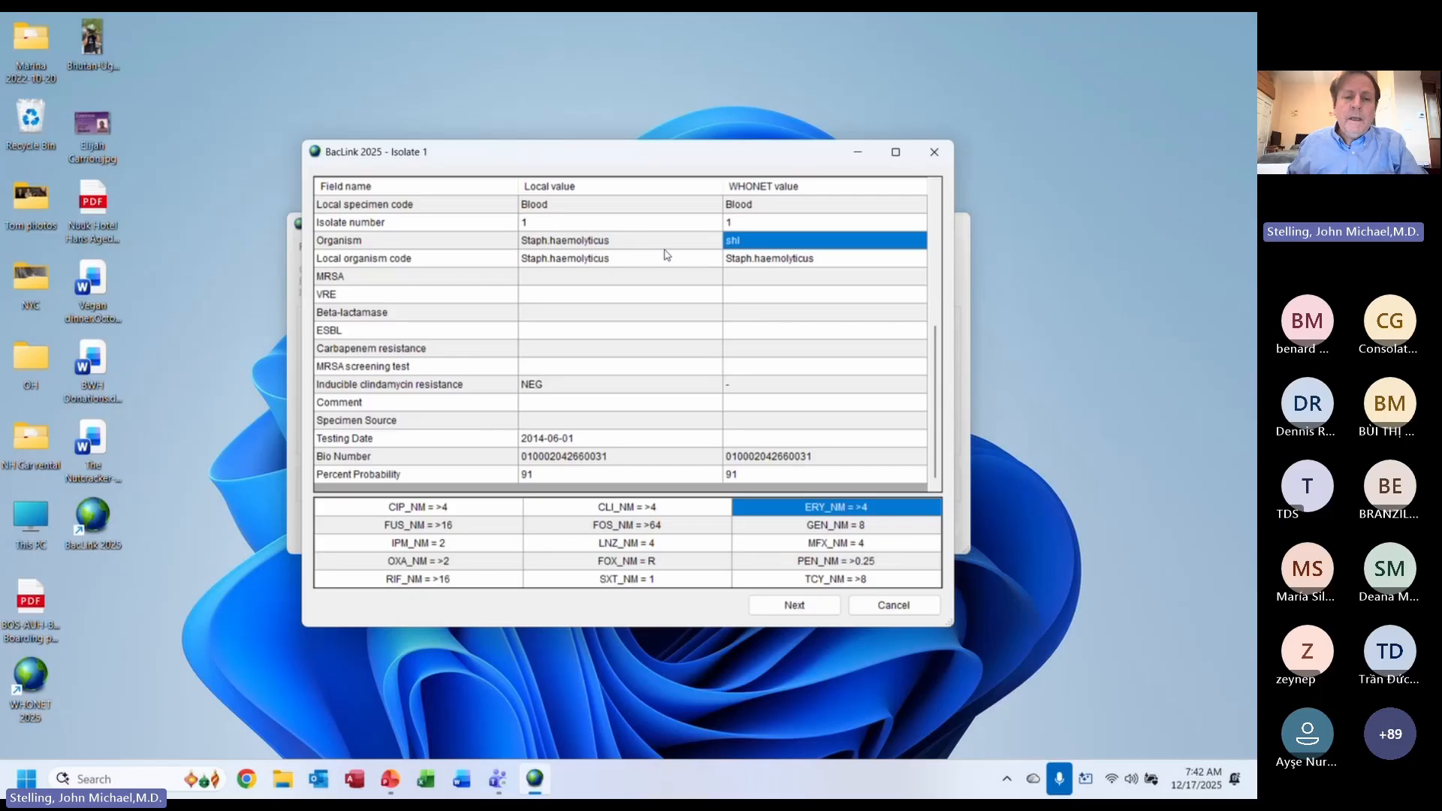
- Compare the first isolate's local specimen code and specimen type between the local and WHONET values
{"action": "left_click", "coordinate": [935, 230]}
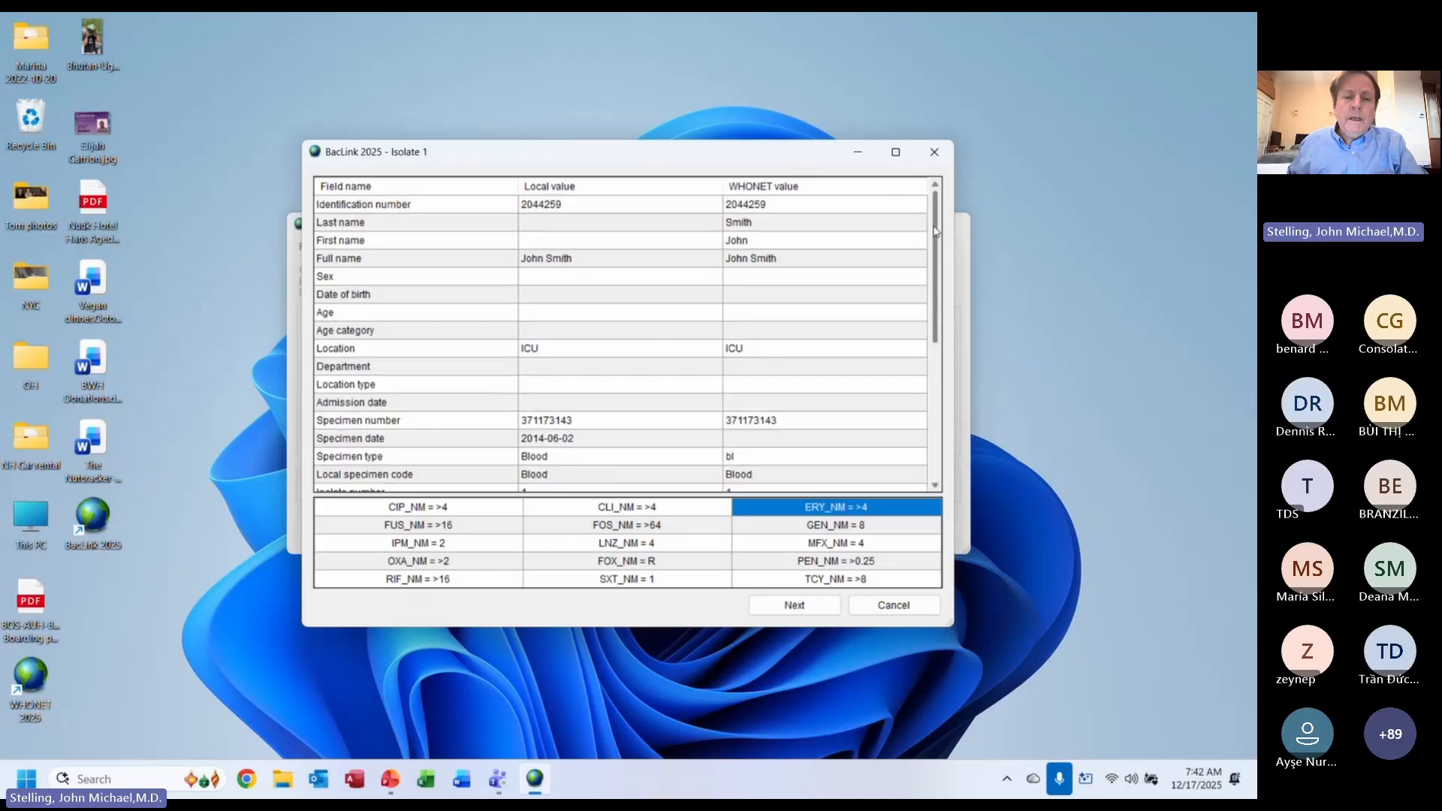
{"action": "left_click", "coordinate": [662, 473]}
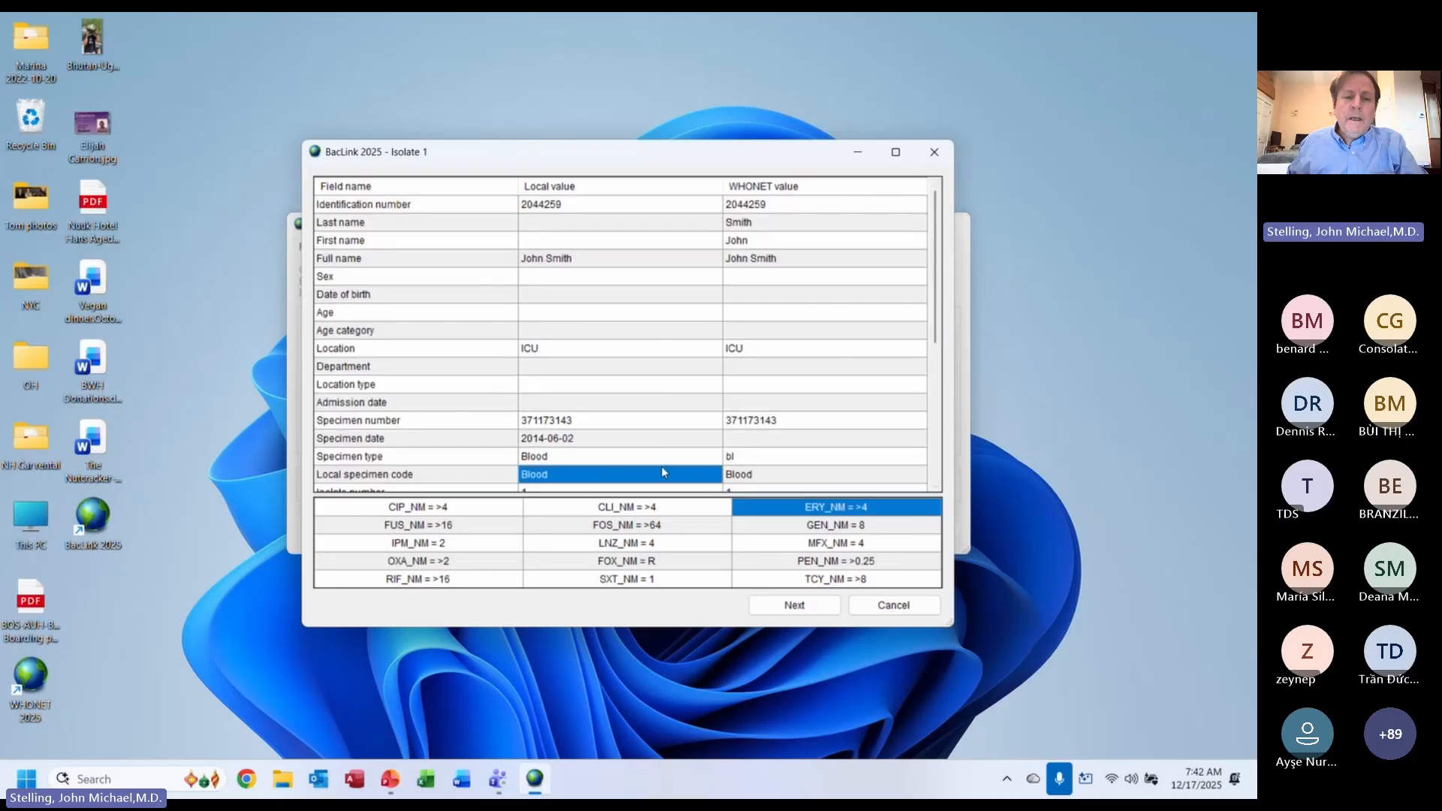
{"action": "left_click", "coordinate": [757, 479]}
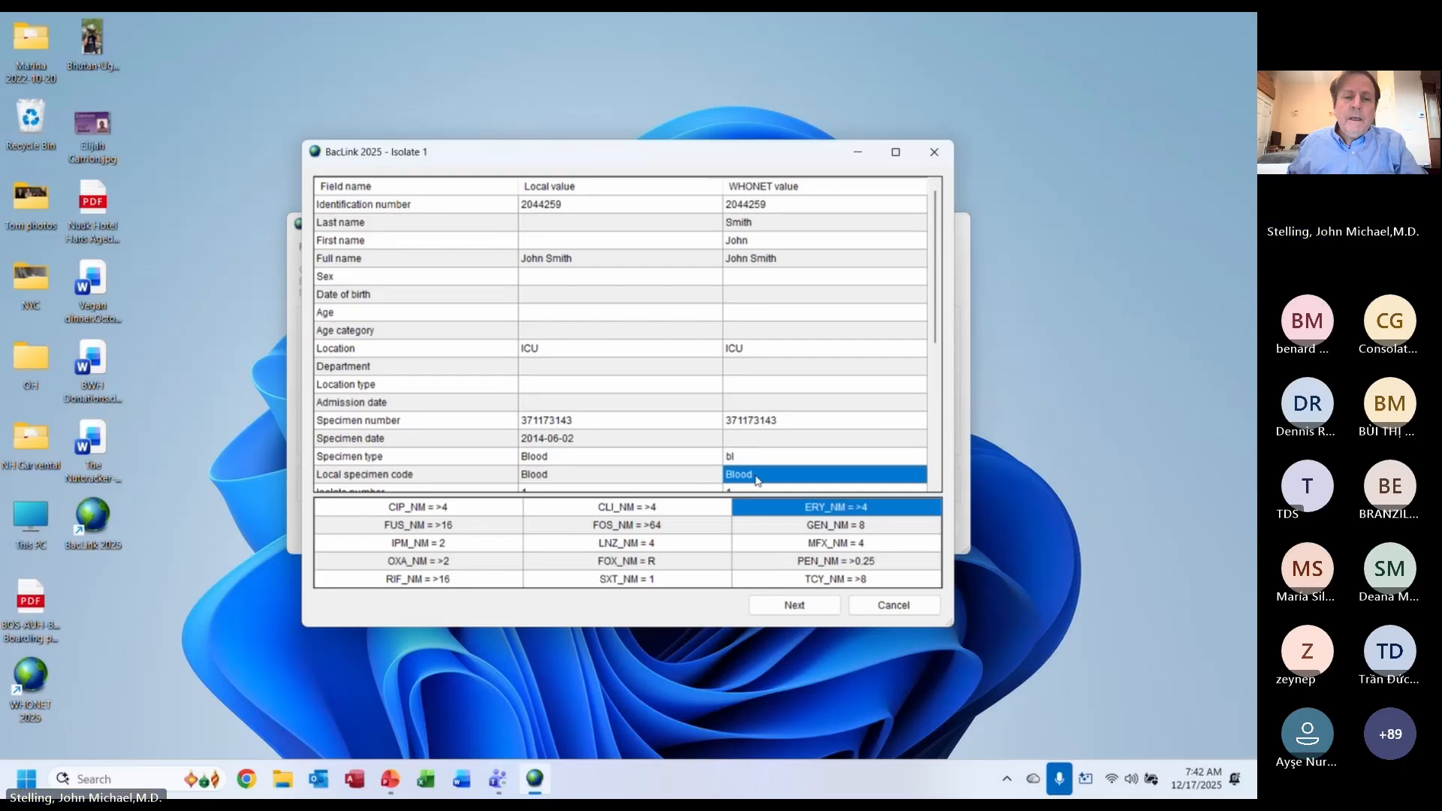
{"action": "left_click", "coordinate": [698, 460]}
{"action": "left_click", "coordinate": [740, 461]}
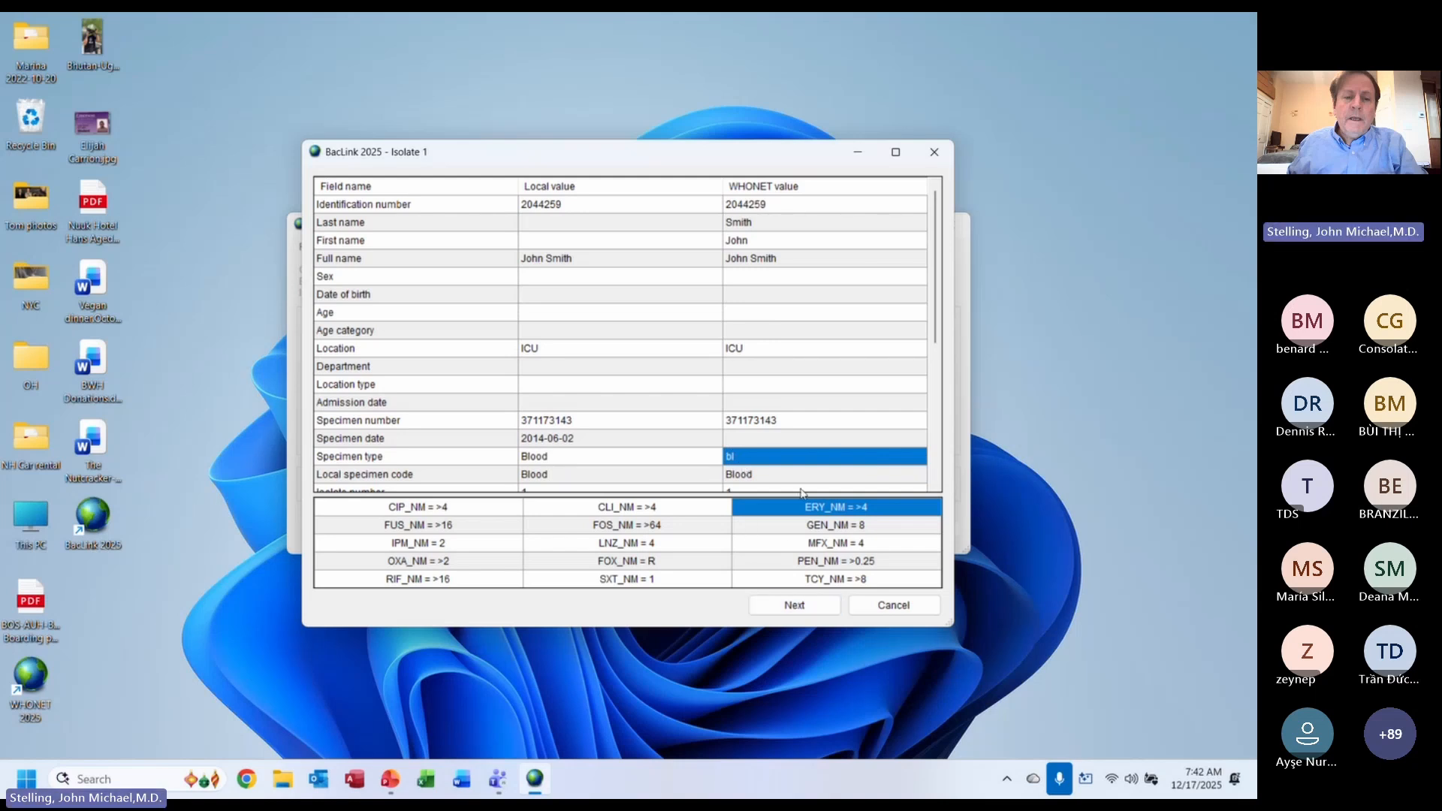
- Check the WHONET values of the first isolate's specimen date and testing date against the local dates
{"action": "left_click", "coordinate": [776, 443]}
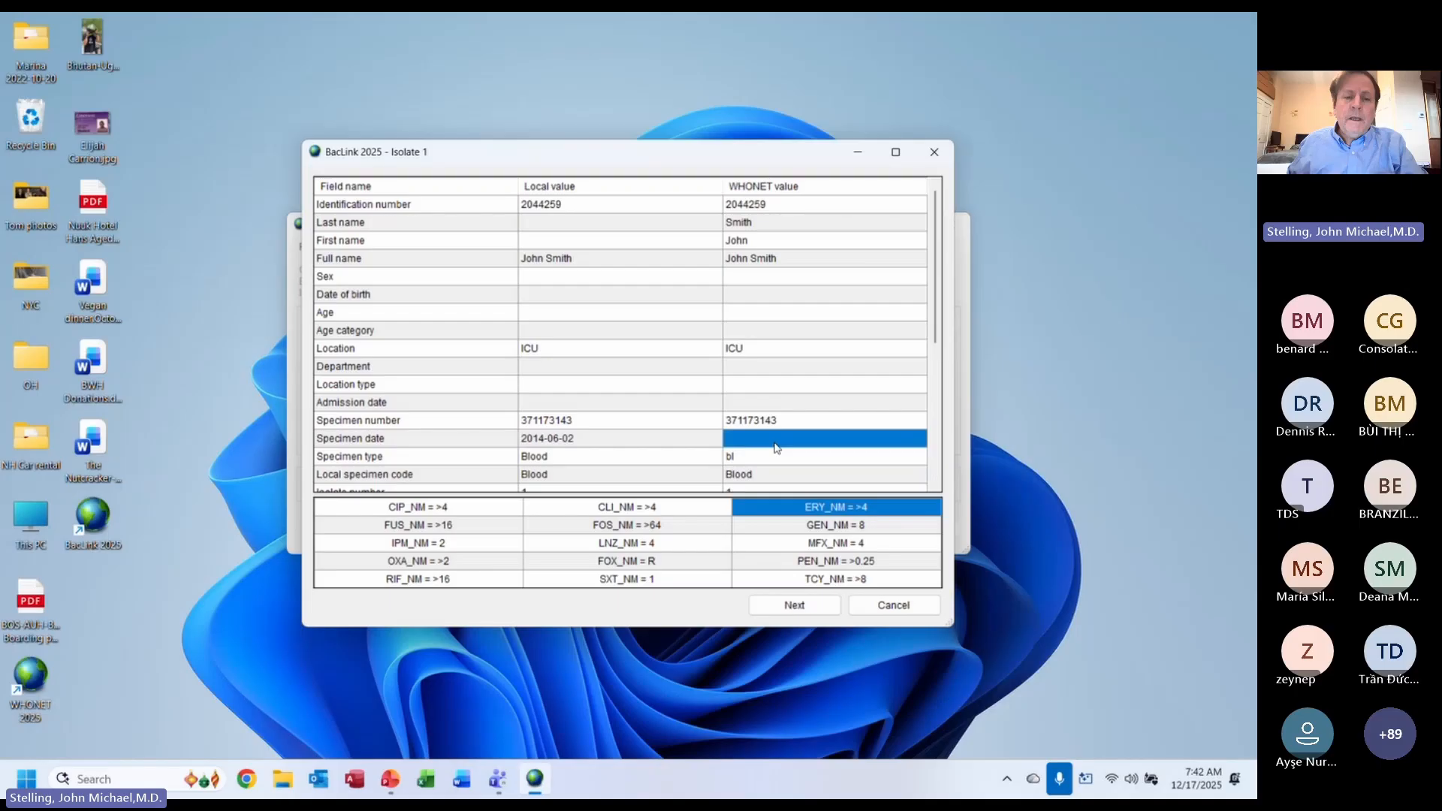
{"action": "left_click", "coordinate": [935, 447]}
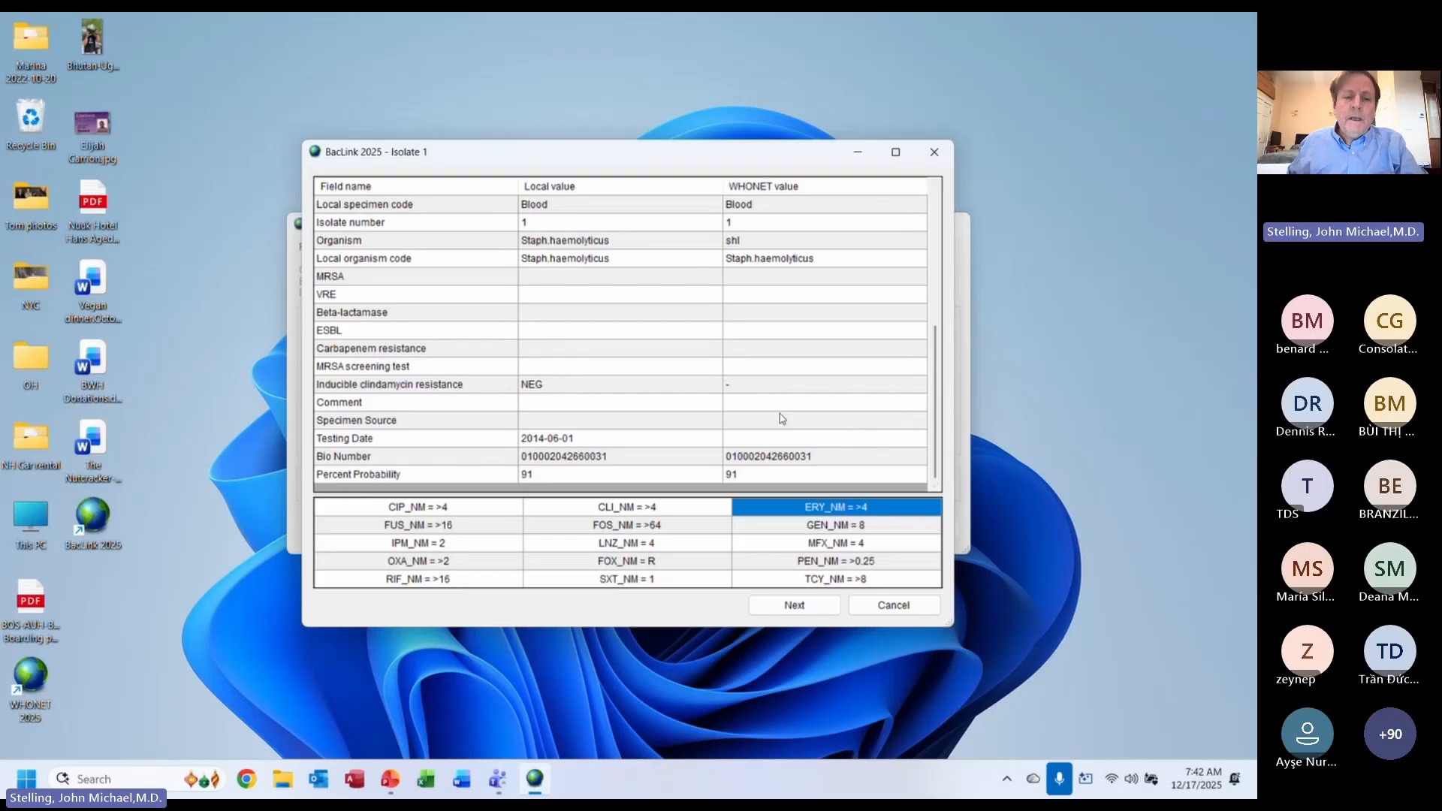
{"action": "left_click", "coordinate": [766, 446]}
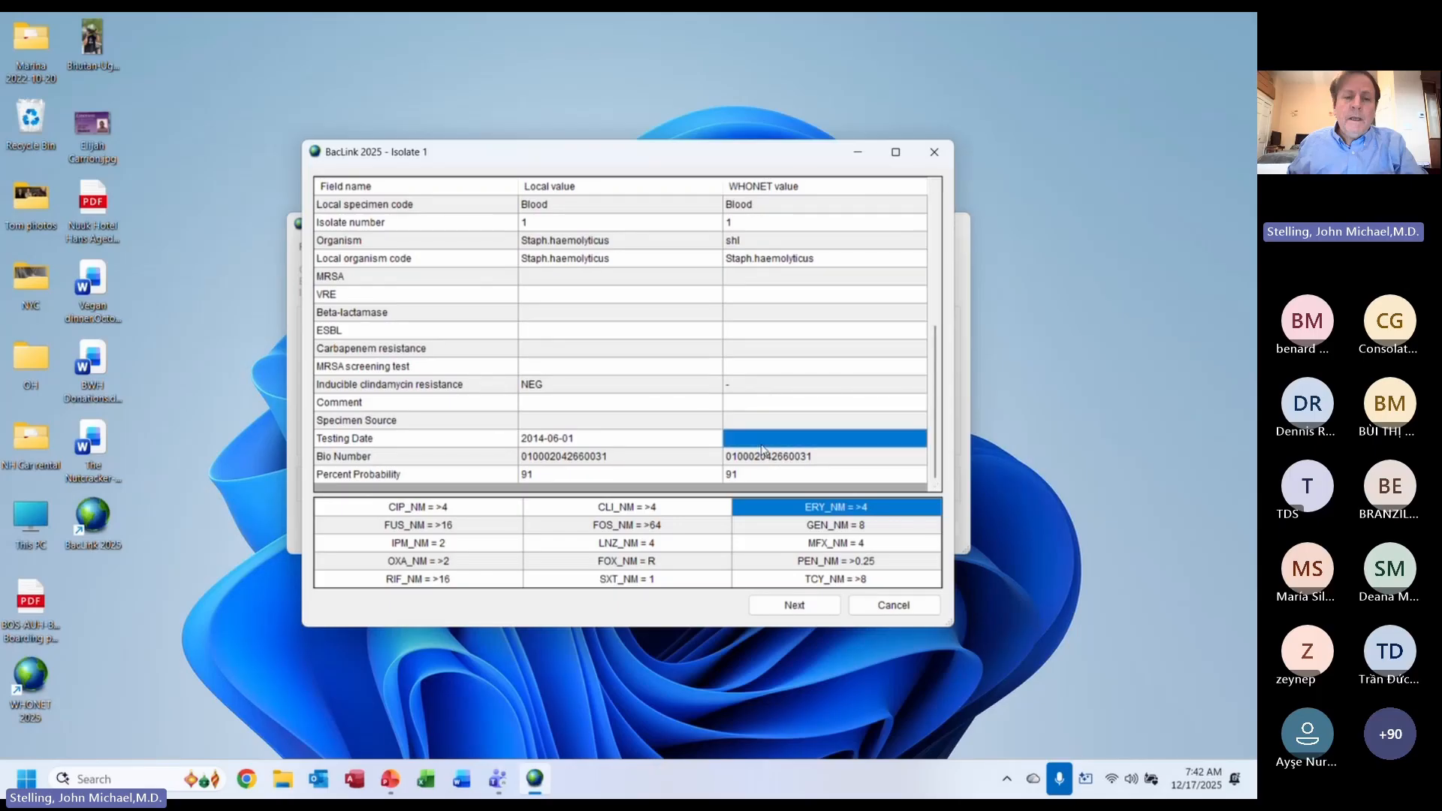
{"action": "left_click", "coordinate": [565, 442]}
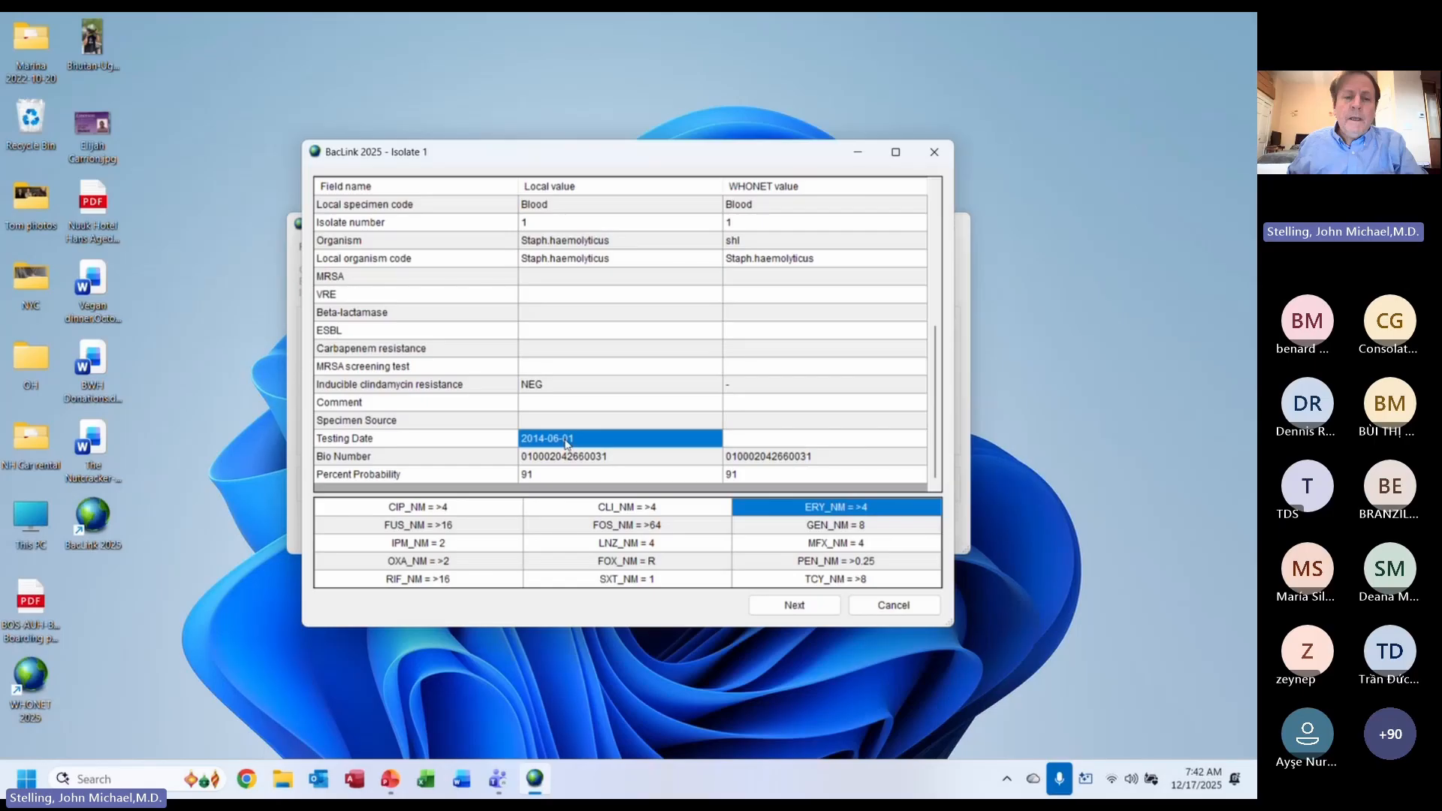
- Advance to the second isolate and review its location, specimen date, local organism code and organism values
{"action": "left_click", "coordinate": [794, 604]}
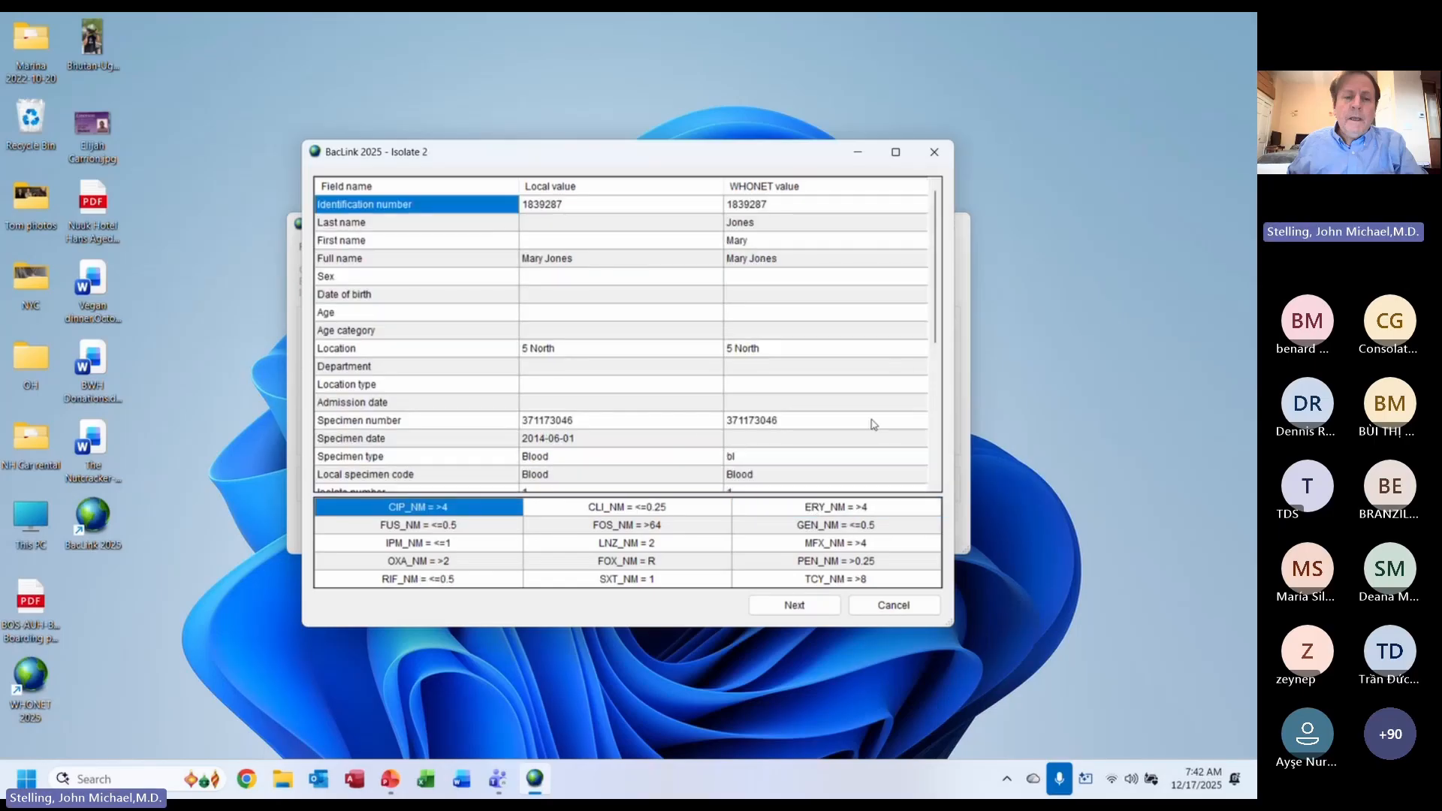
{"action": "left_click", "coordinate": [657, 352]}
{"action": "left_click", "coordinate": [774, 348]}
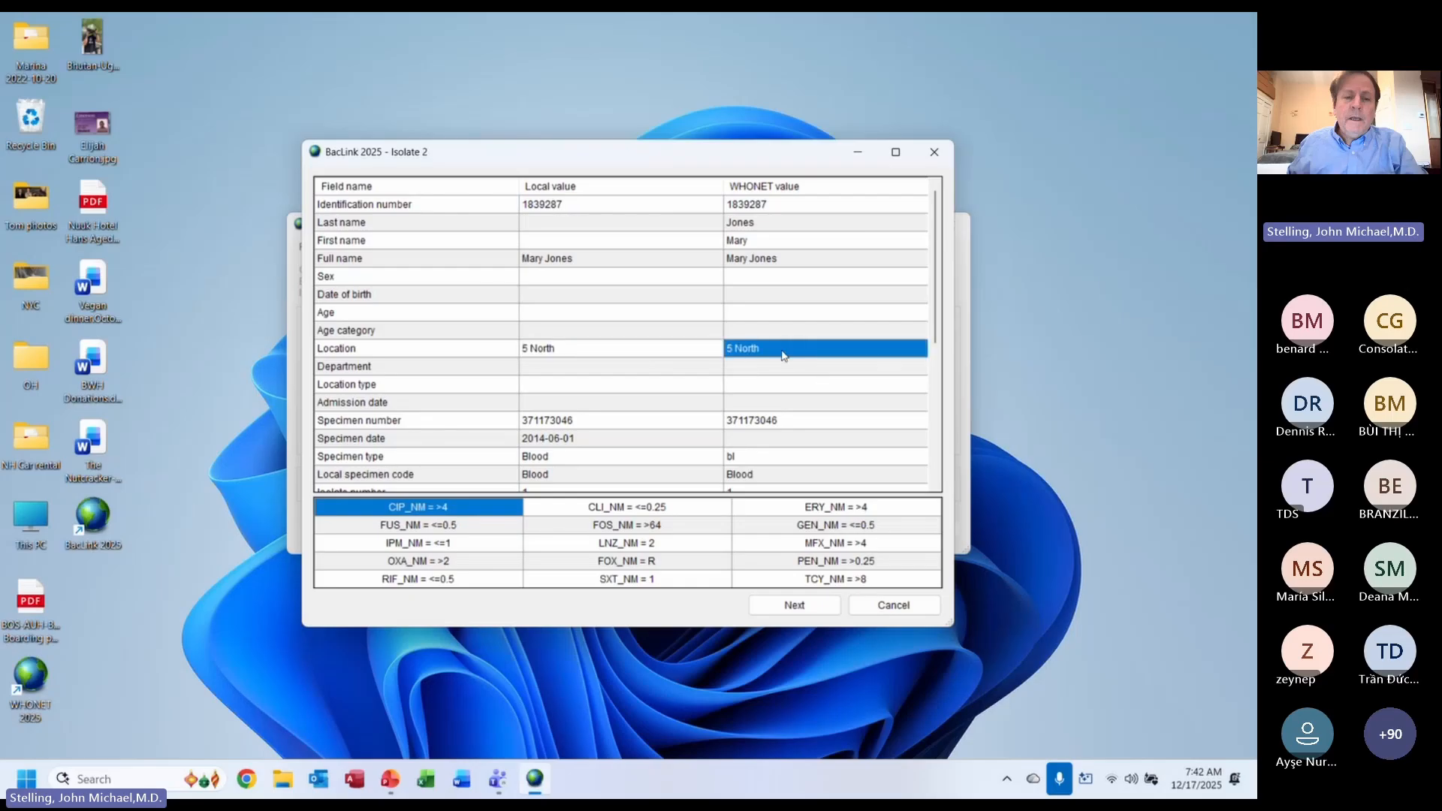
{"action": "left_click", "coordinate": [587, 442]}
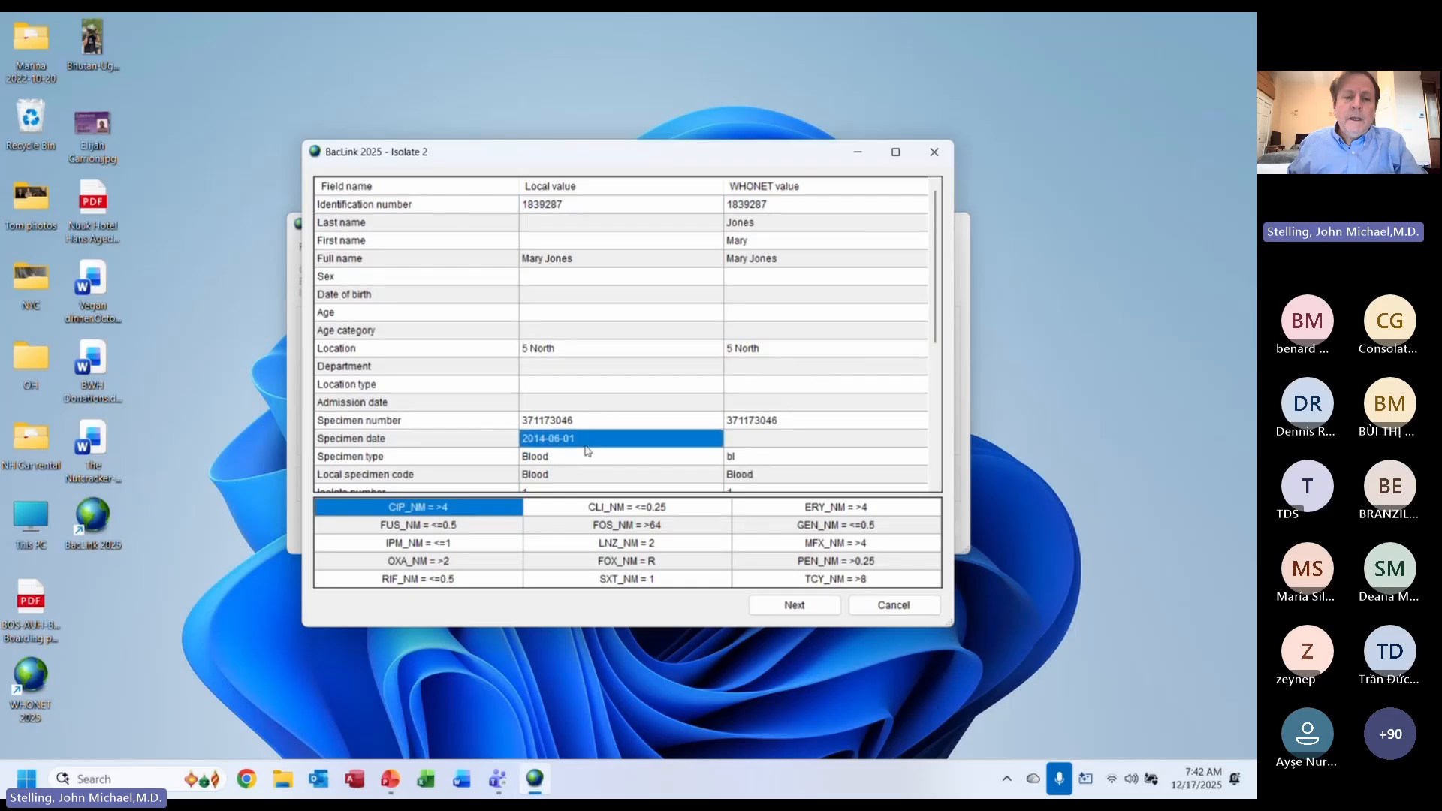
{"action": "left_click", "coordinate": [935, 461]}
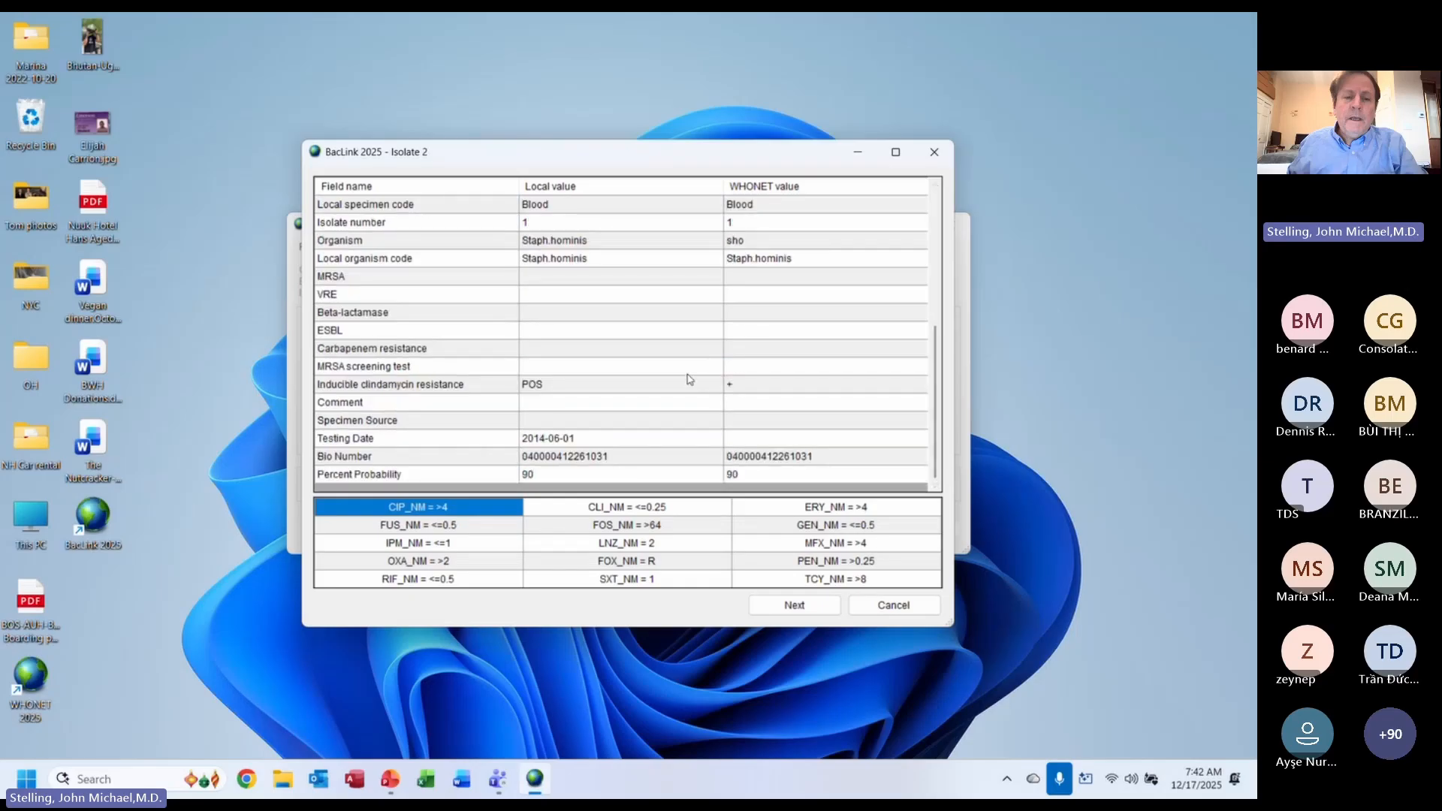
{"action": "left_click", "coordinate": [659, 260]}
{"action": "left_click", "coordinate": [763, 263]}
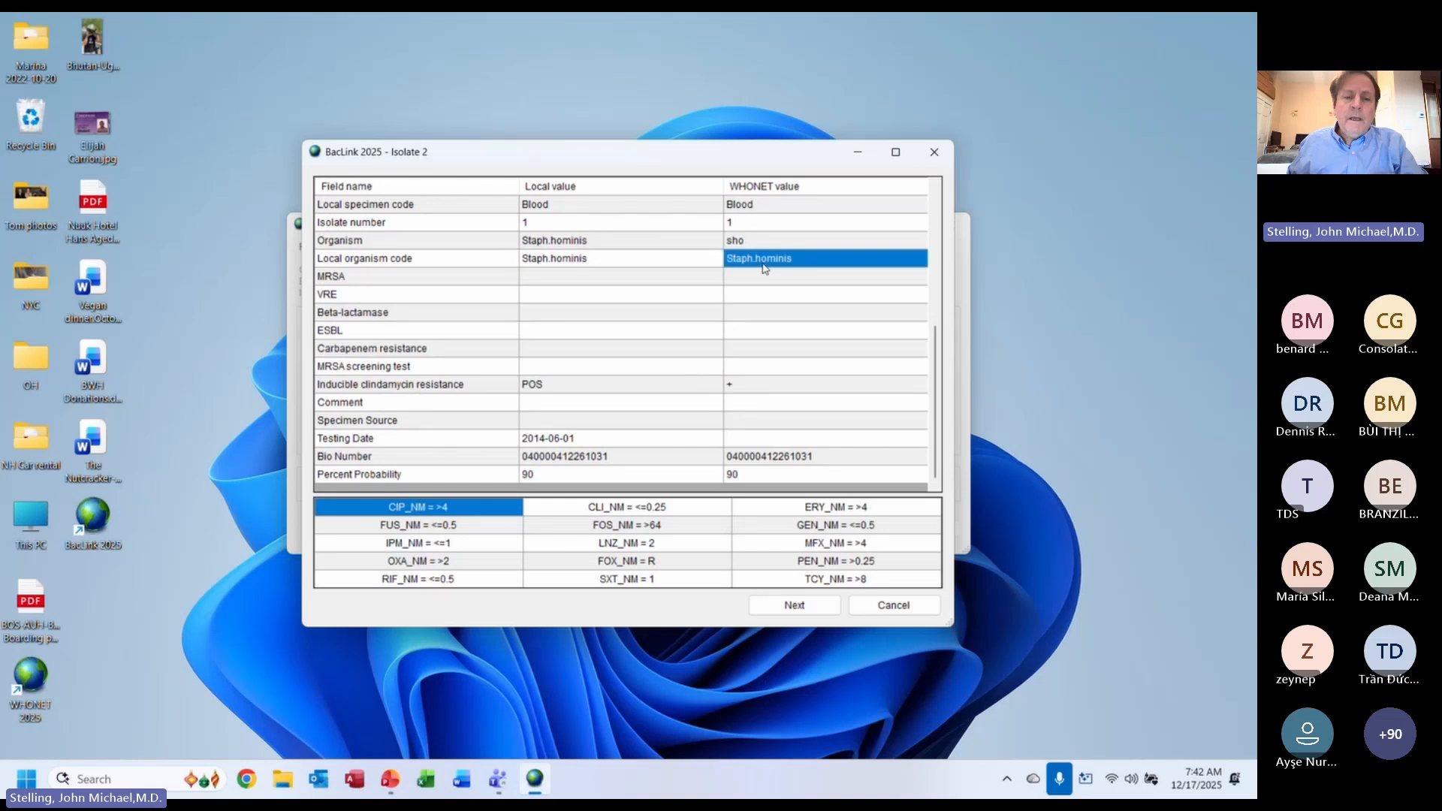
{"action": "left_click", "coordinate": [746, 246]}
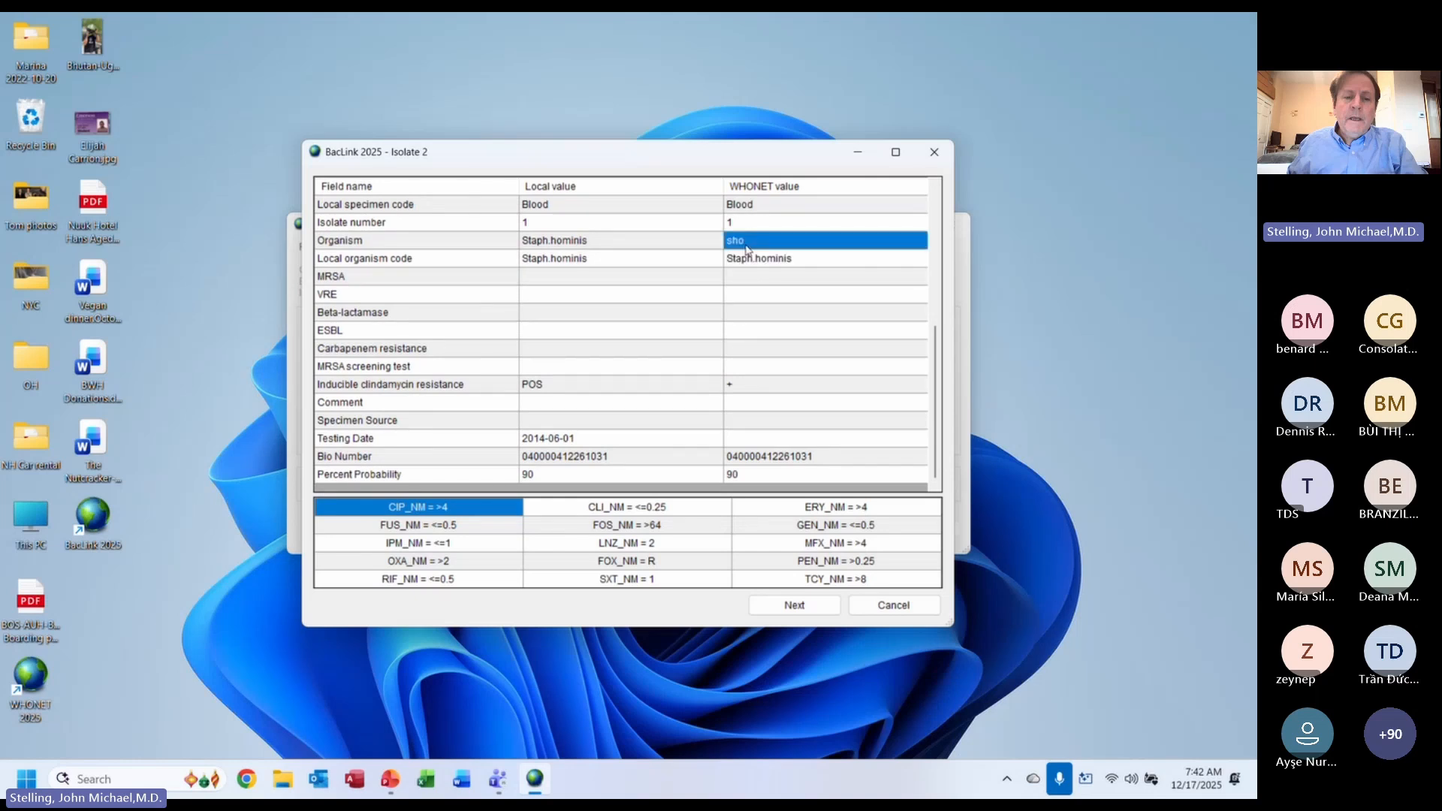
- Compare the second isolate's local and WHONET values for inducible clindamycin resistance, and advance to the third isolate
{"action": "left_click", "coordinate": [606, 388]}
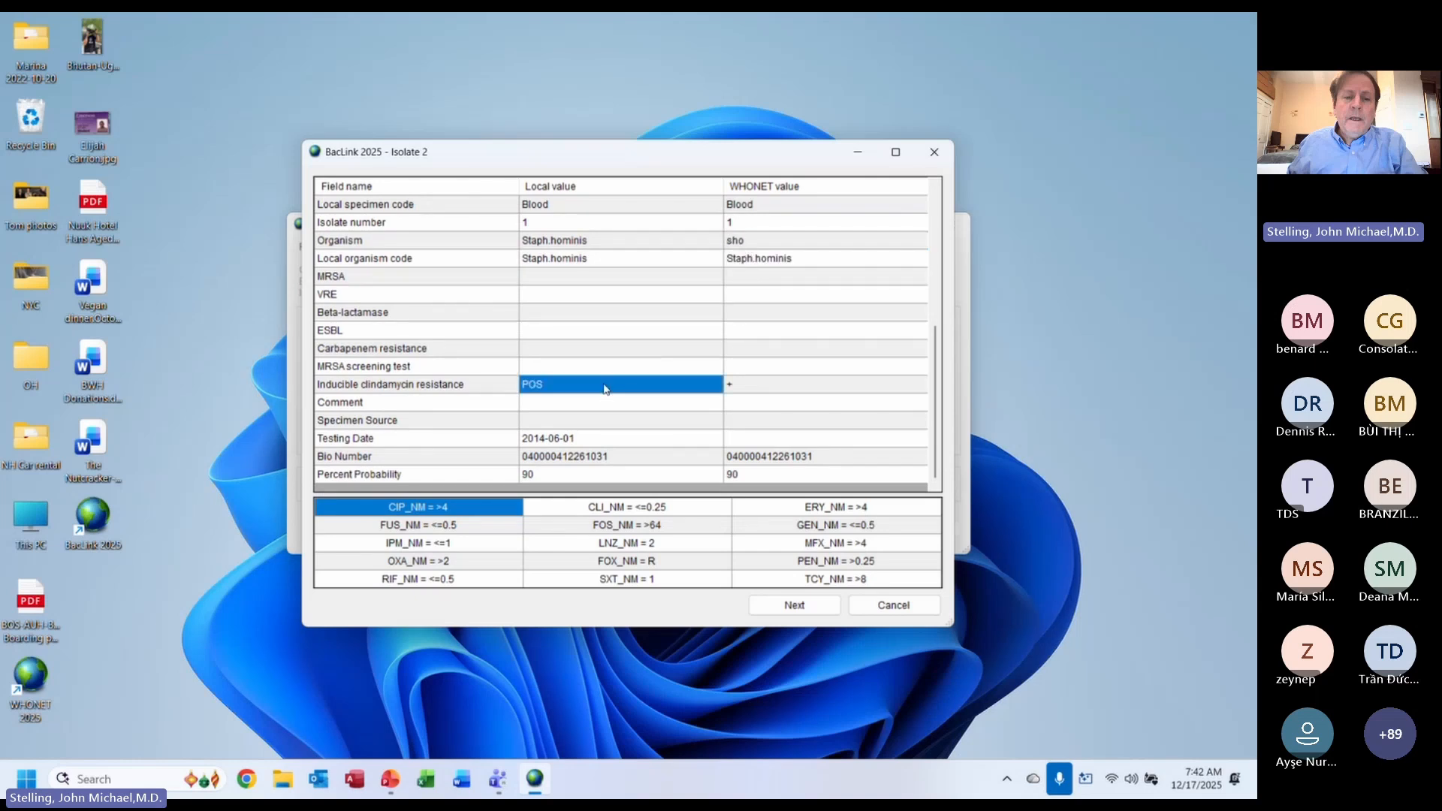
{"action": "left_click", "coordinate": [759, 391]}
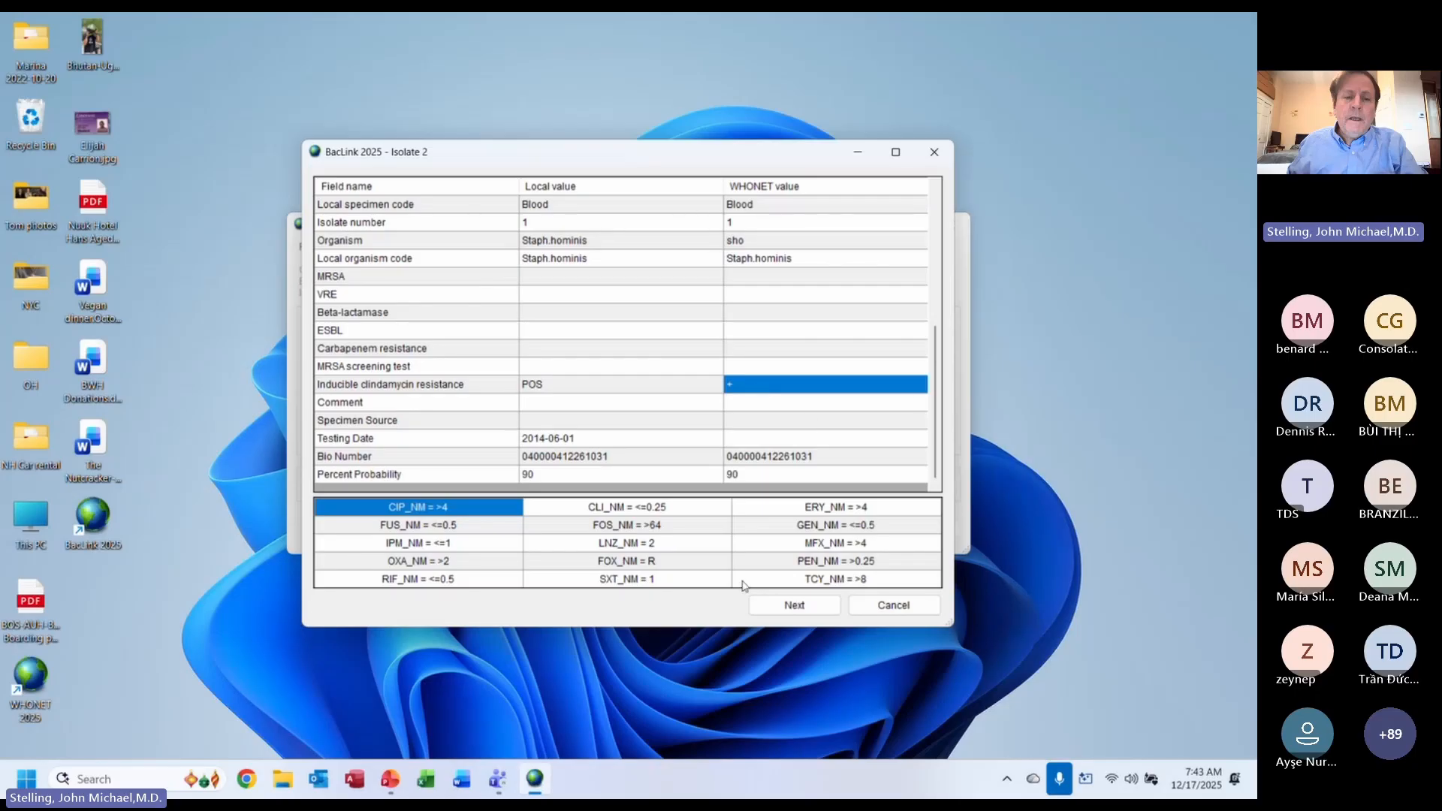
{"action": "left_click", "coordinate": [791, 609]}
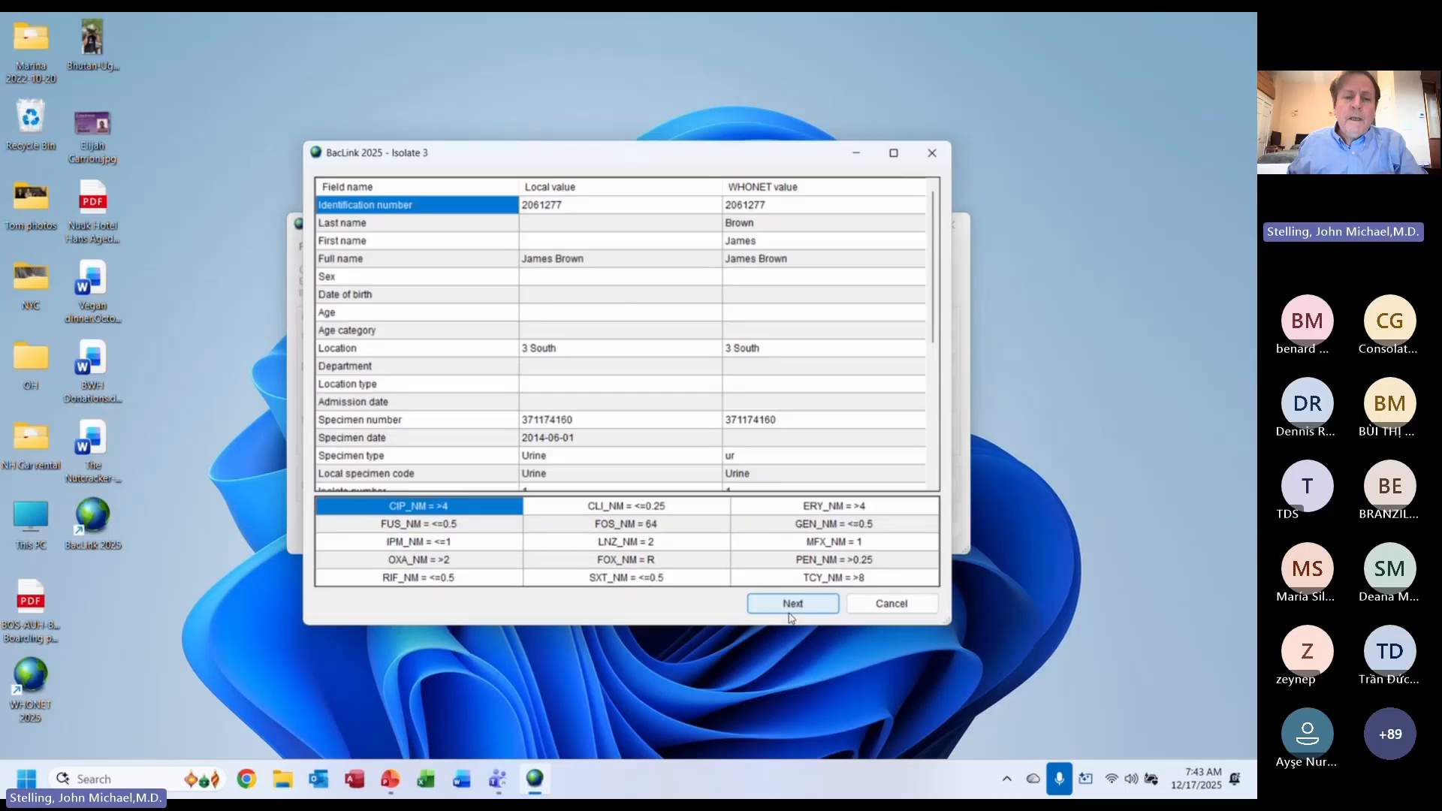
- Review the third isolate's location, WHONET specimen date, organism and remaining fields
{"action": "left_click", "coordinate": [673, 355]}
{"action": "left_click", "coordinate": [755, 446]}
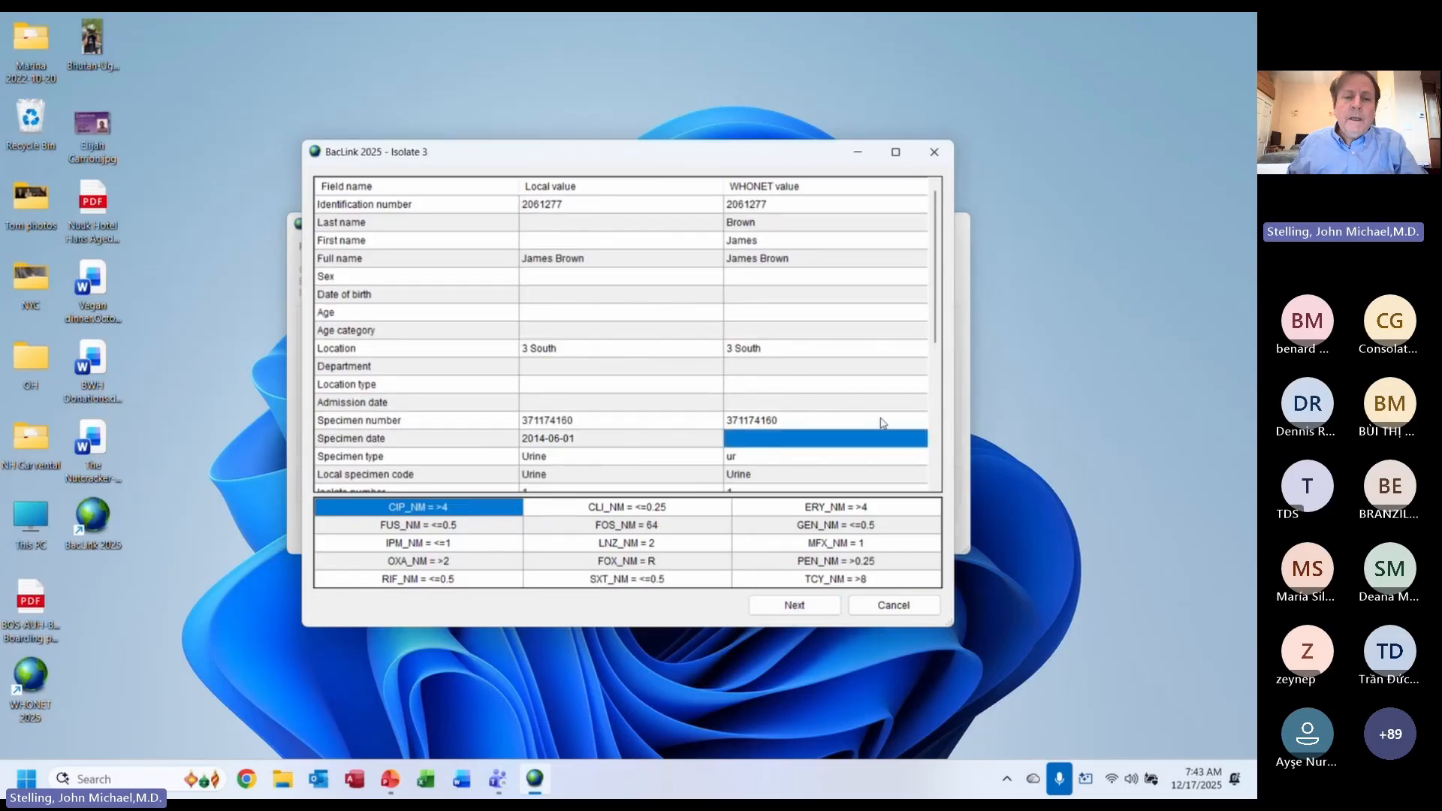
{"action": "left_click", "coordinate": [937, 442]}
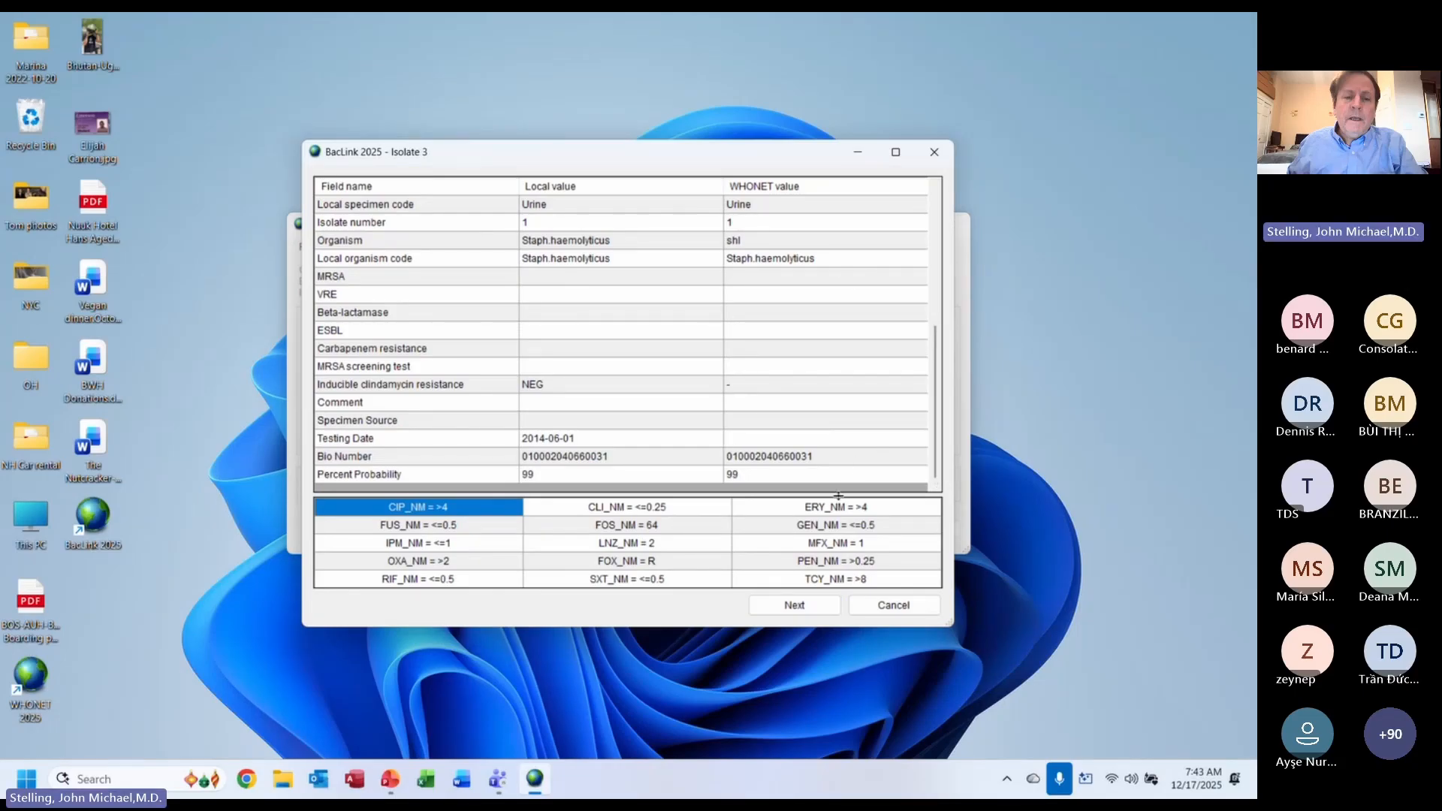
- Complete the conversion of the remaining isolates and decline to review the unrecognized codes
{"action": "left_click", "coordinate": [794, 605]}
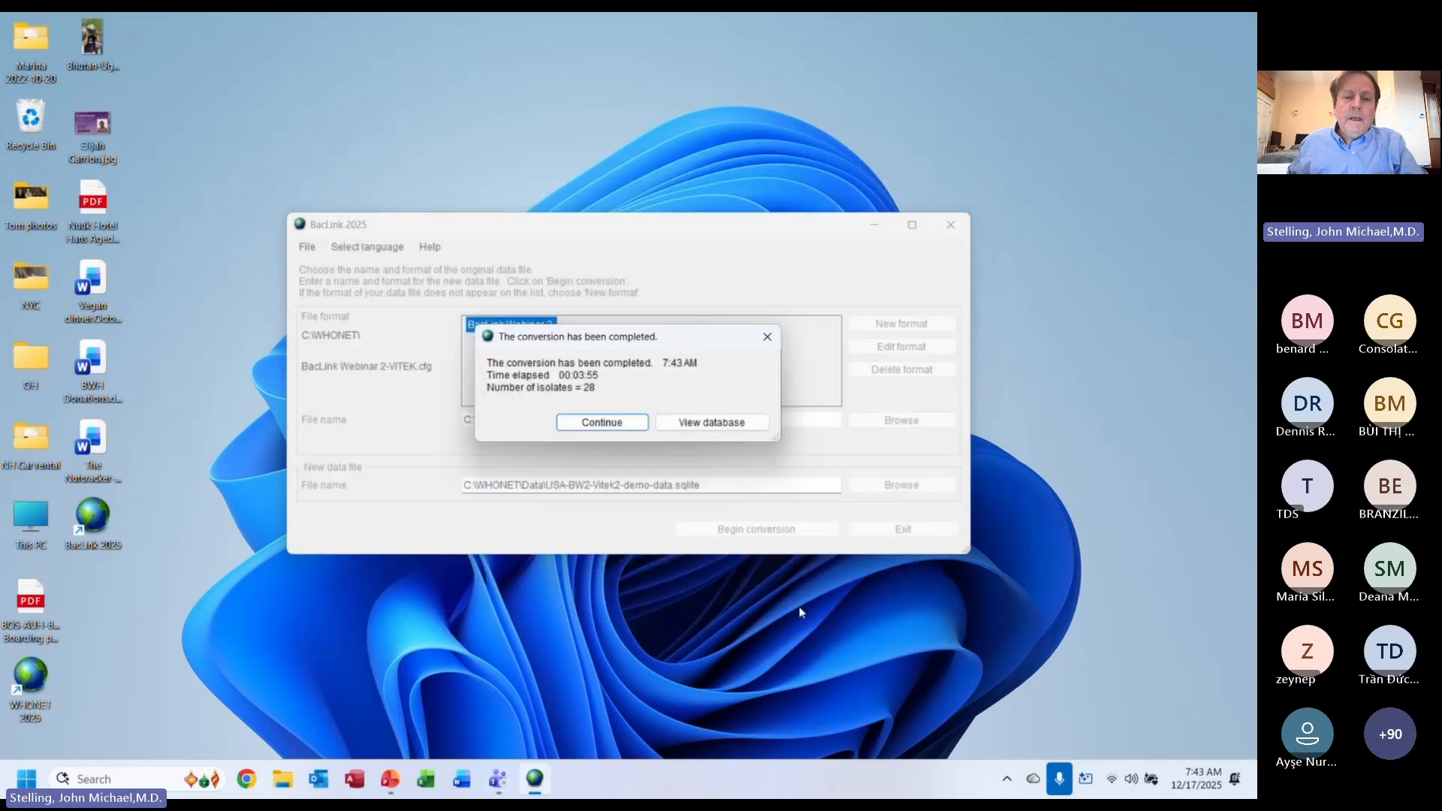
{"action": "left_click", "coordinate": [599, 425]}
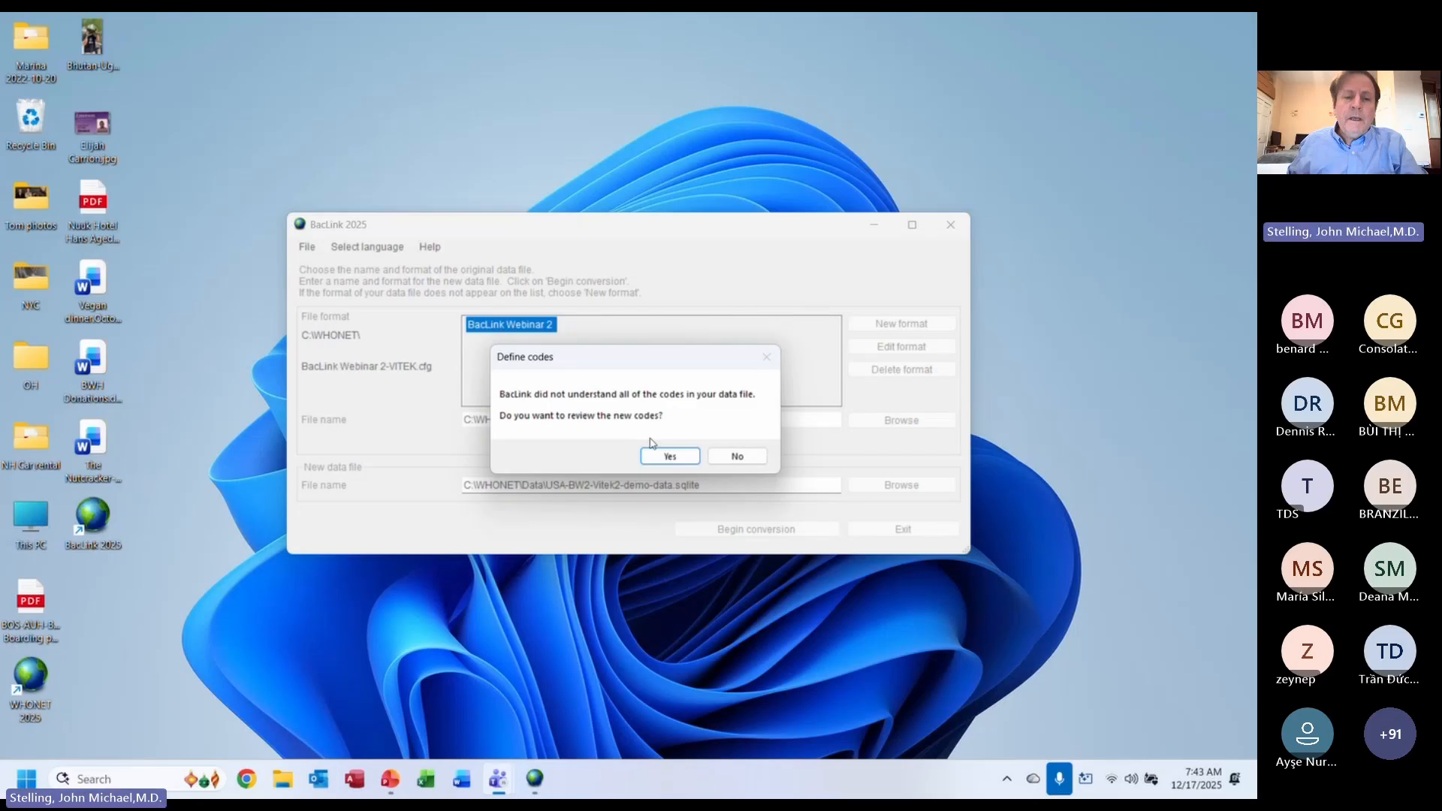
{"action": "left_click", "coordinate": [753, 461]}
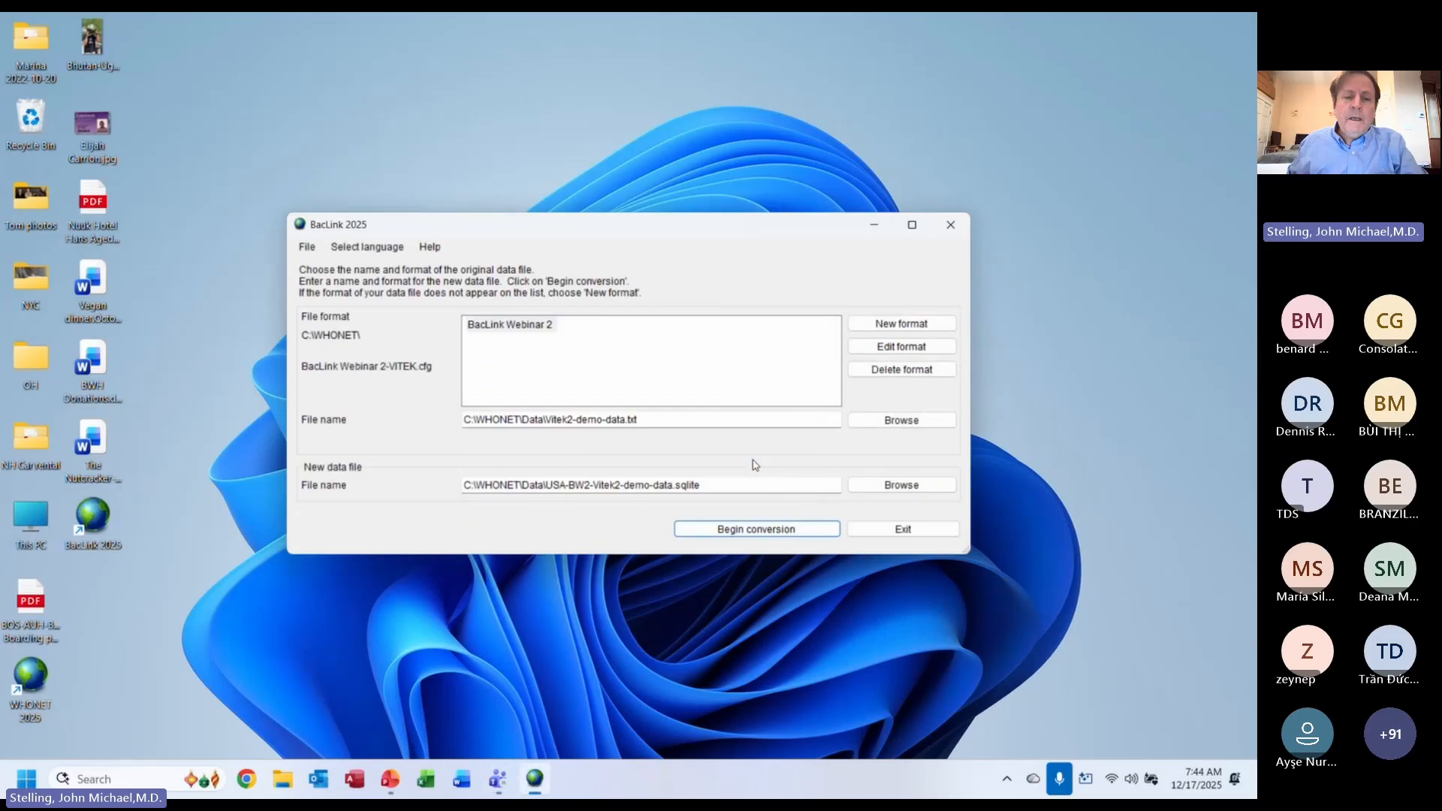
- Edit the BacLink Webinar 2 format so that the specimen date and date of birth both use Y-M-D
{"action": "left_click", "coordinate": [540, 328]}
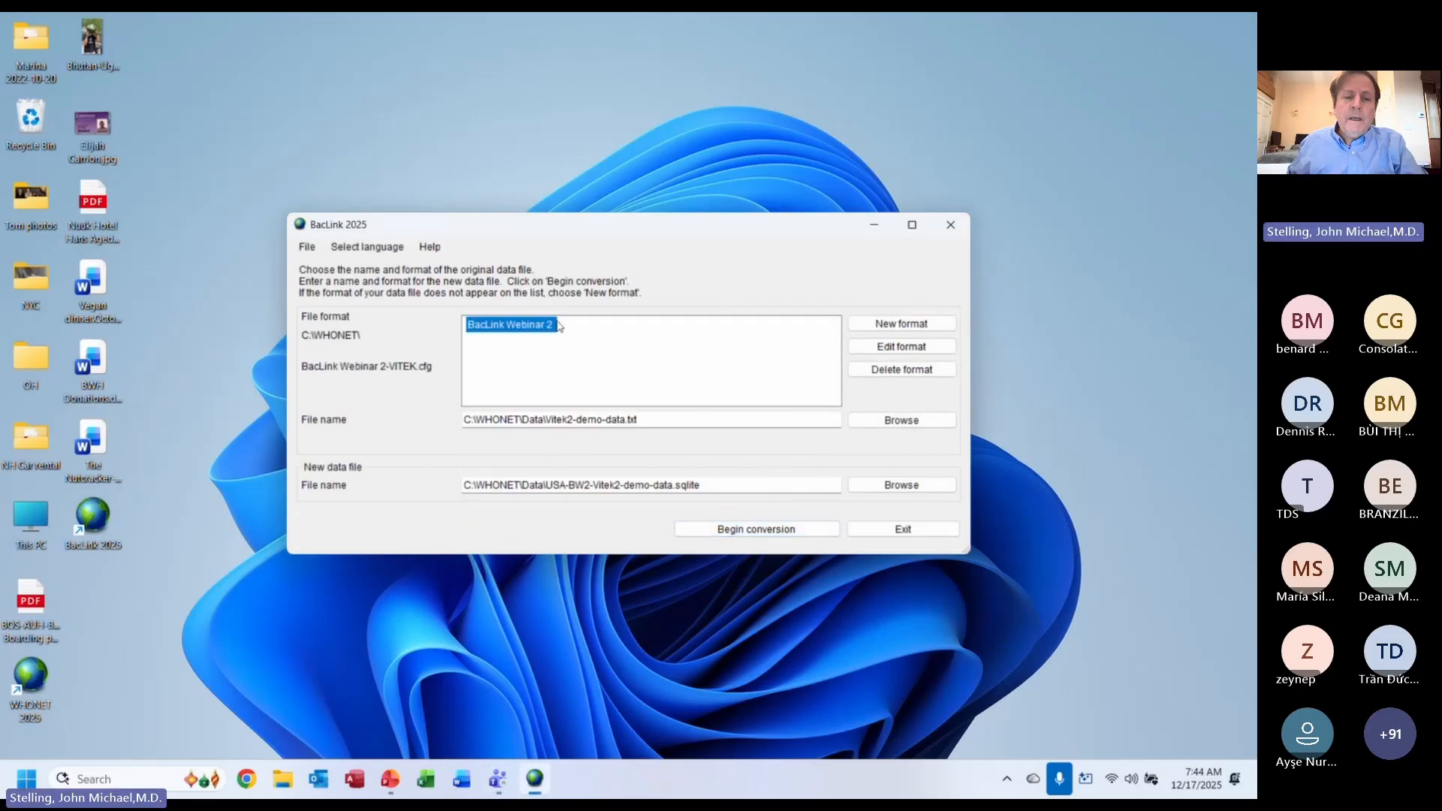
{"action": "left_click", "coordinate": [912, 349]}
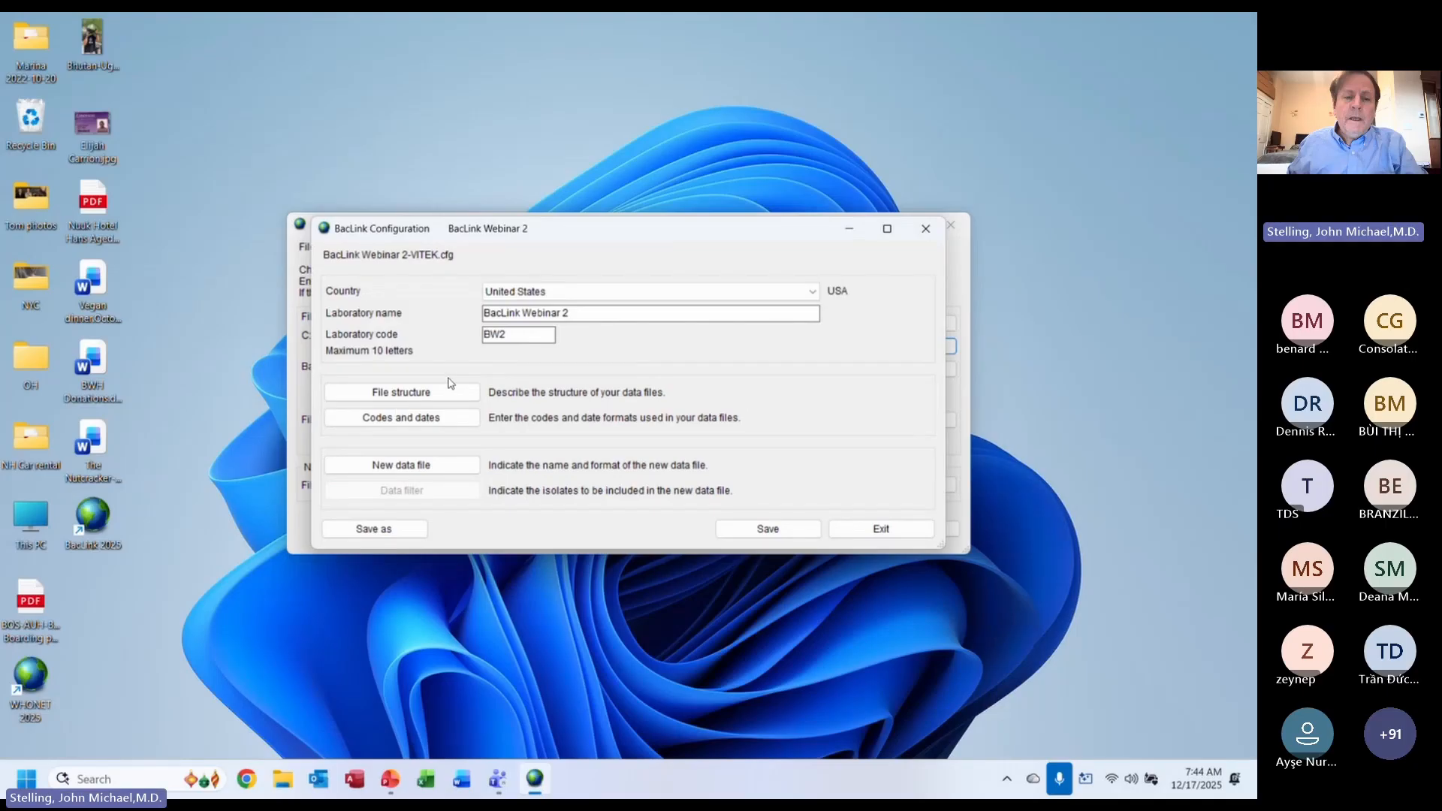
{"action": "left_click", "coordinate": [418, 419]}
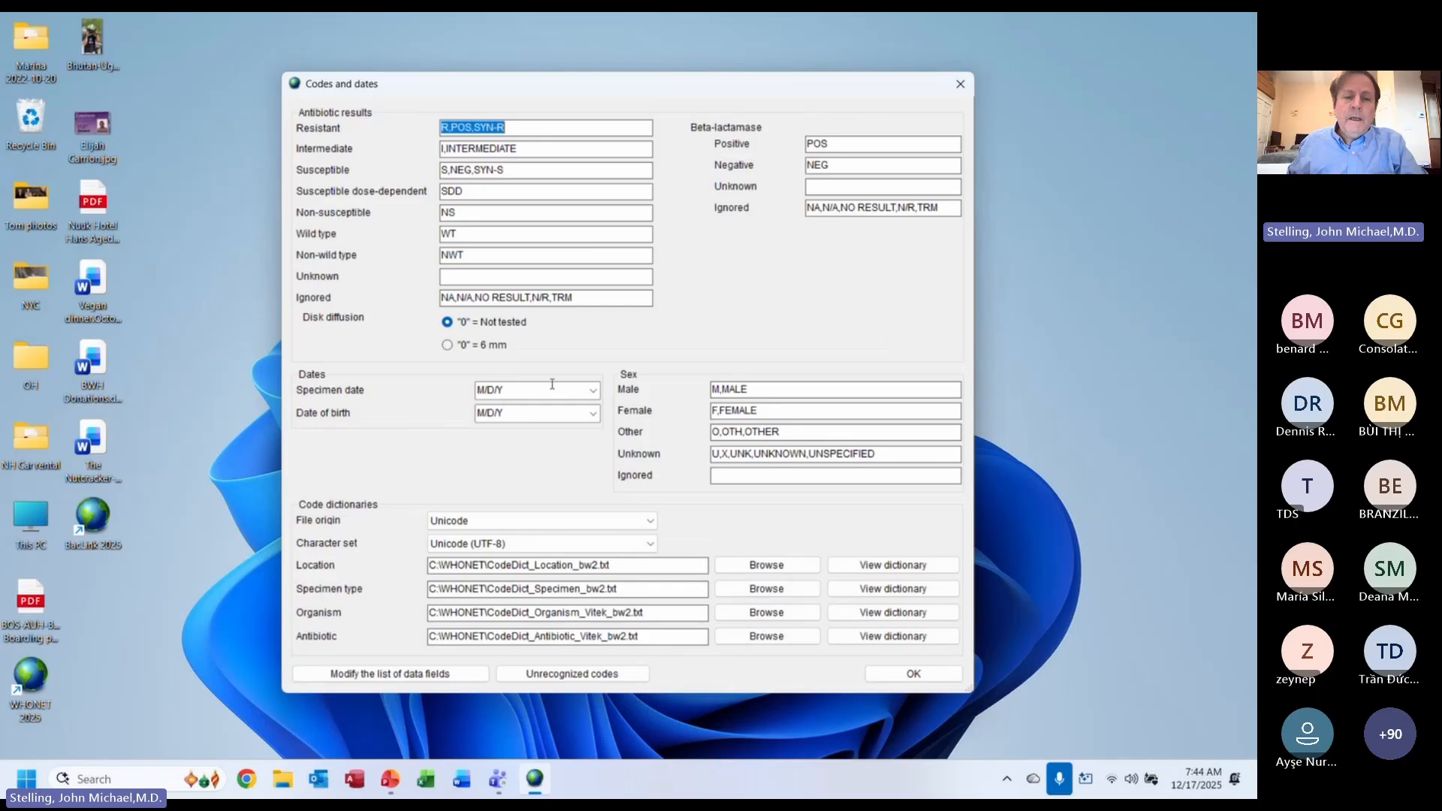
{"action": "left_click", "coordinate": [595, 391]}
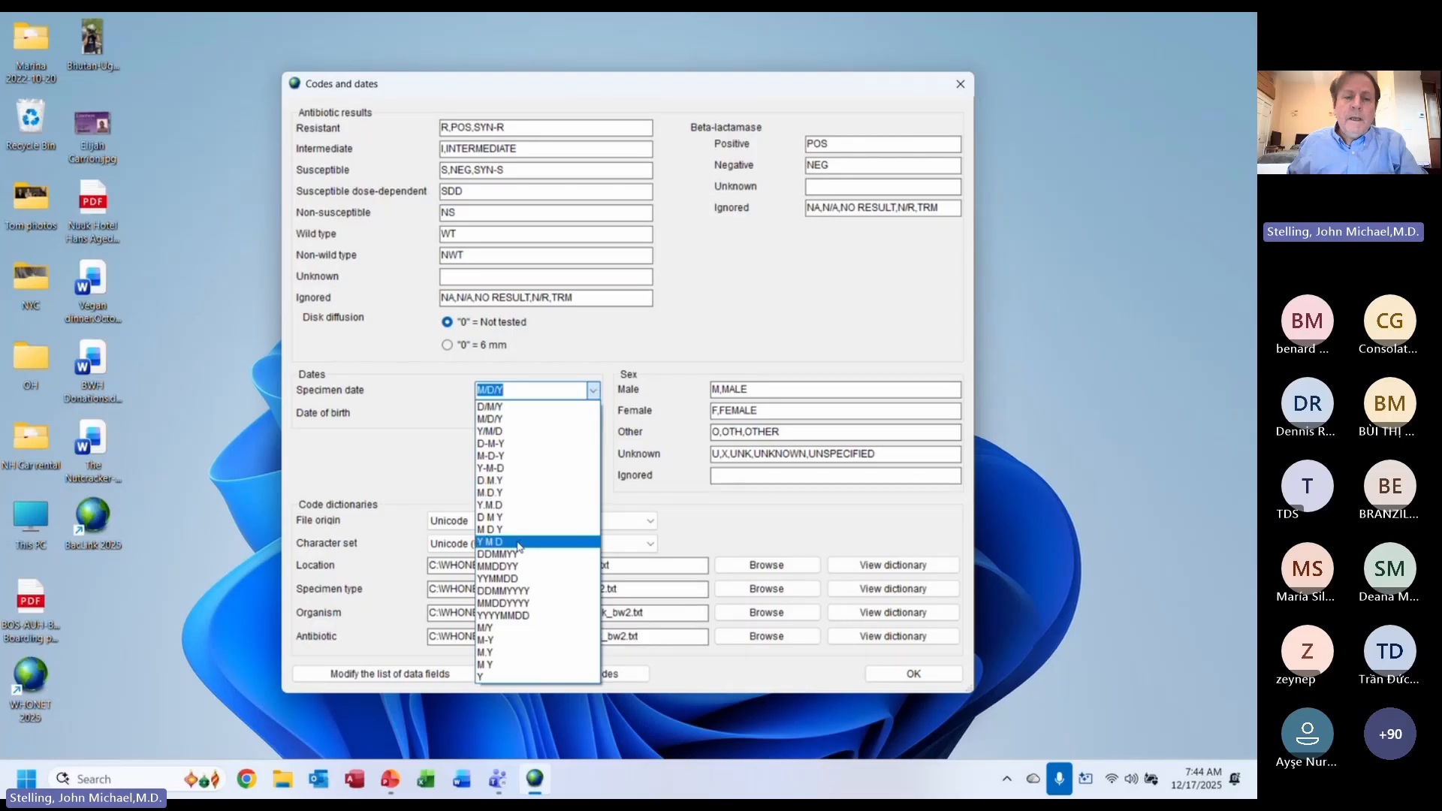
{"action": "left_click", "coordinate": [517, 468]}
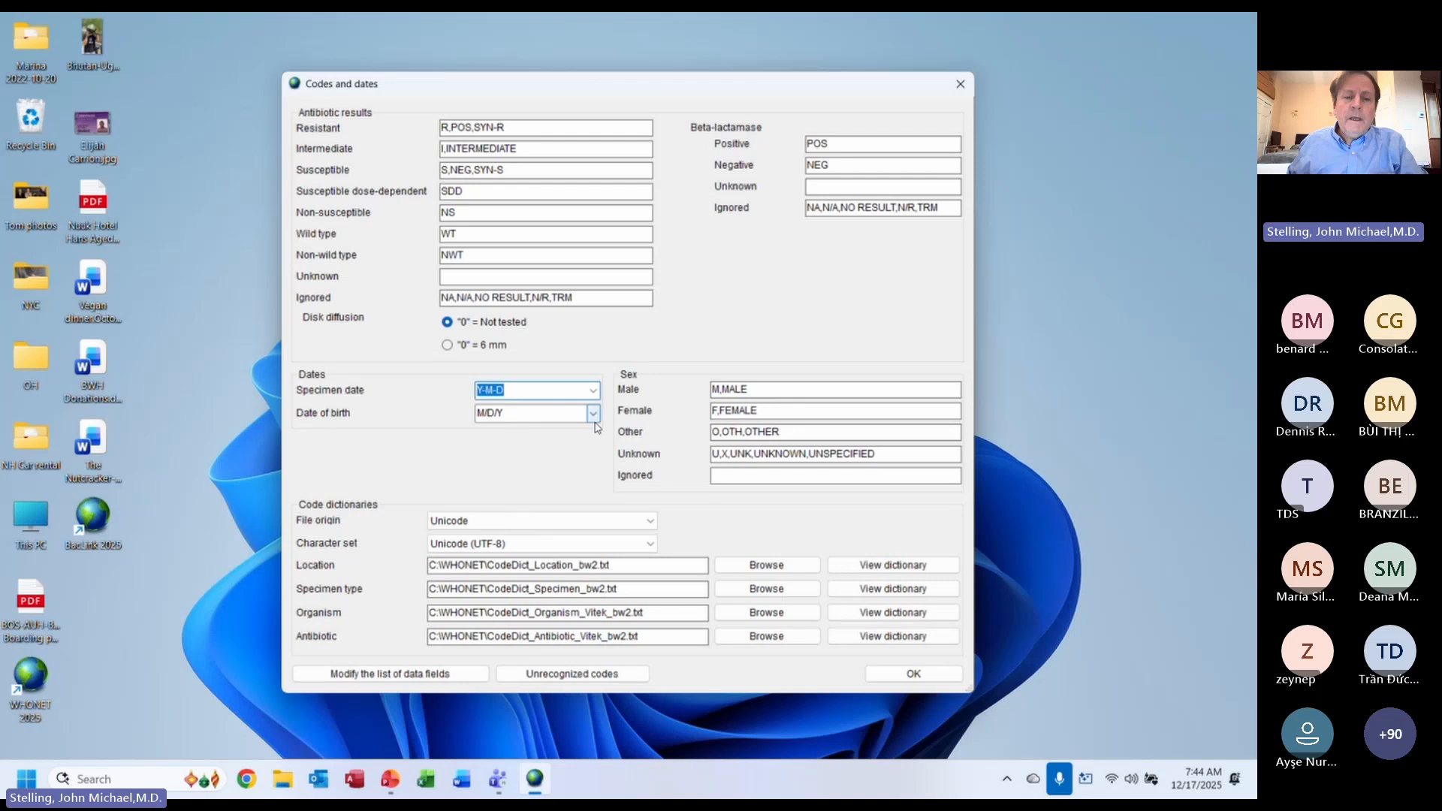
{"action": "left_click", "coordinate": [592, 413]}
{"action": "left_click", "coordinate": [546, 492]}
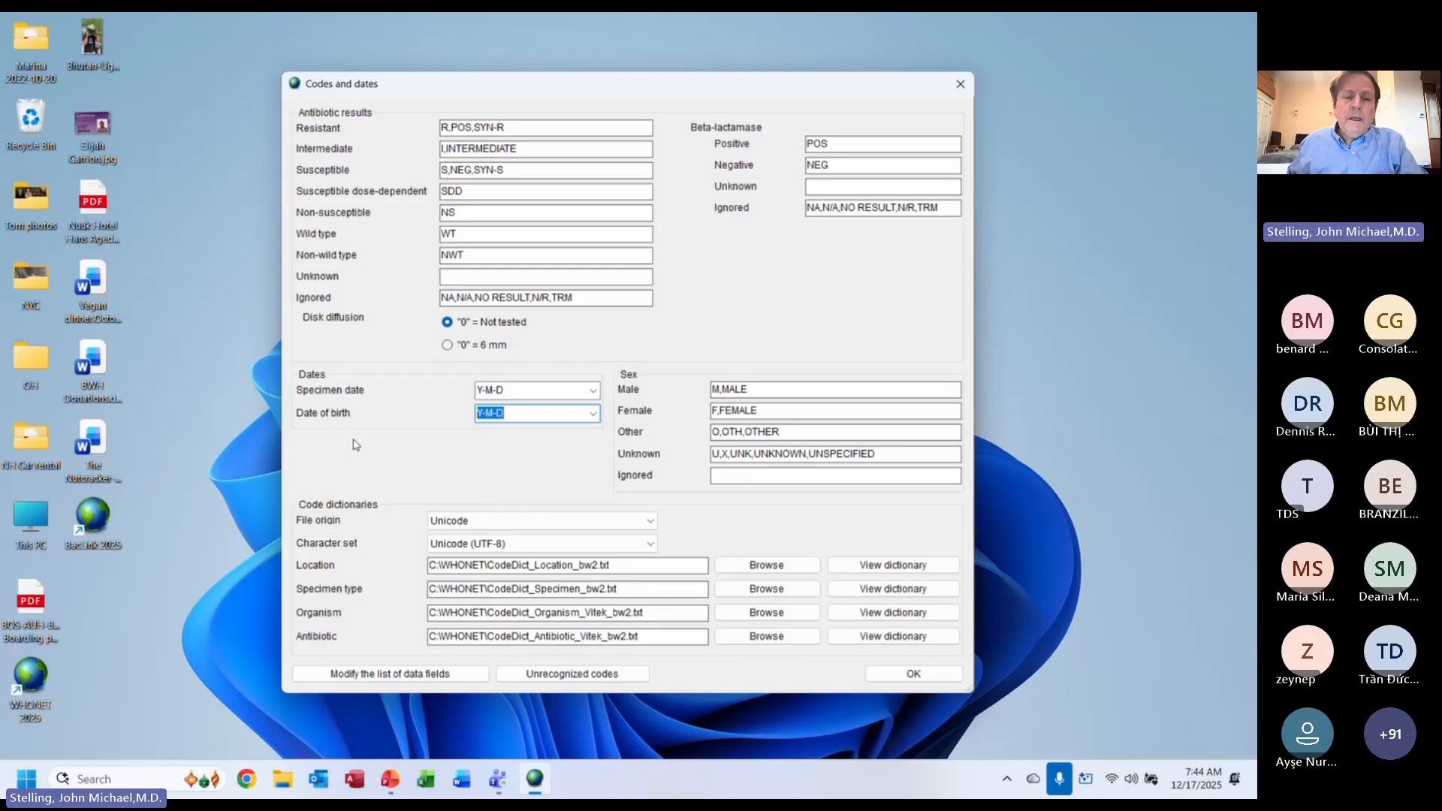
- Set the date format of the Testing Date data field to Y-M-D
{"action": "left_click", "coordinate": [381, 674]}
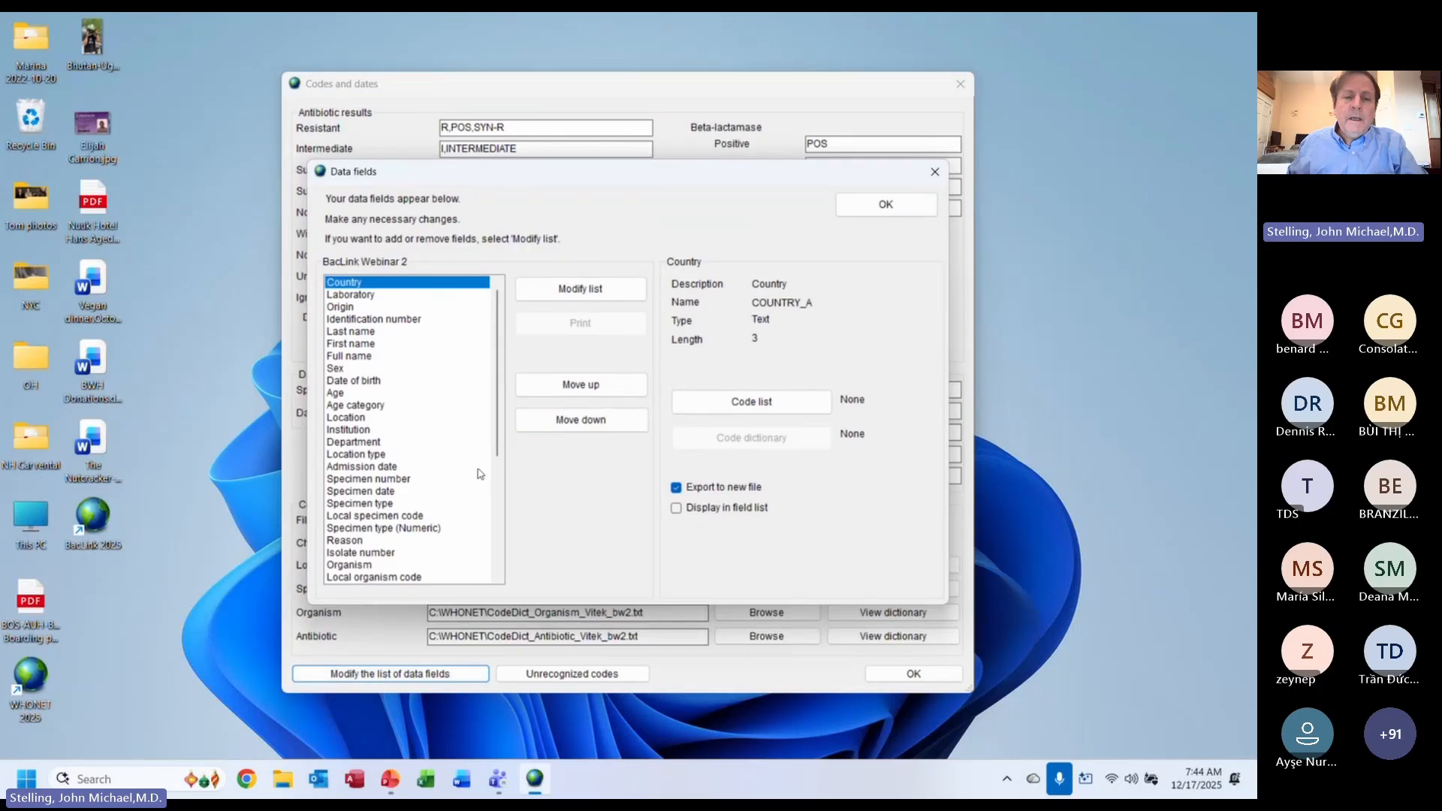
{"action": "left_click_drag", "start_coordinate": [497, 369], "coordinate": [495, 498]}
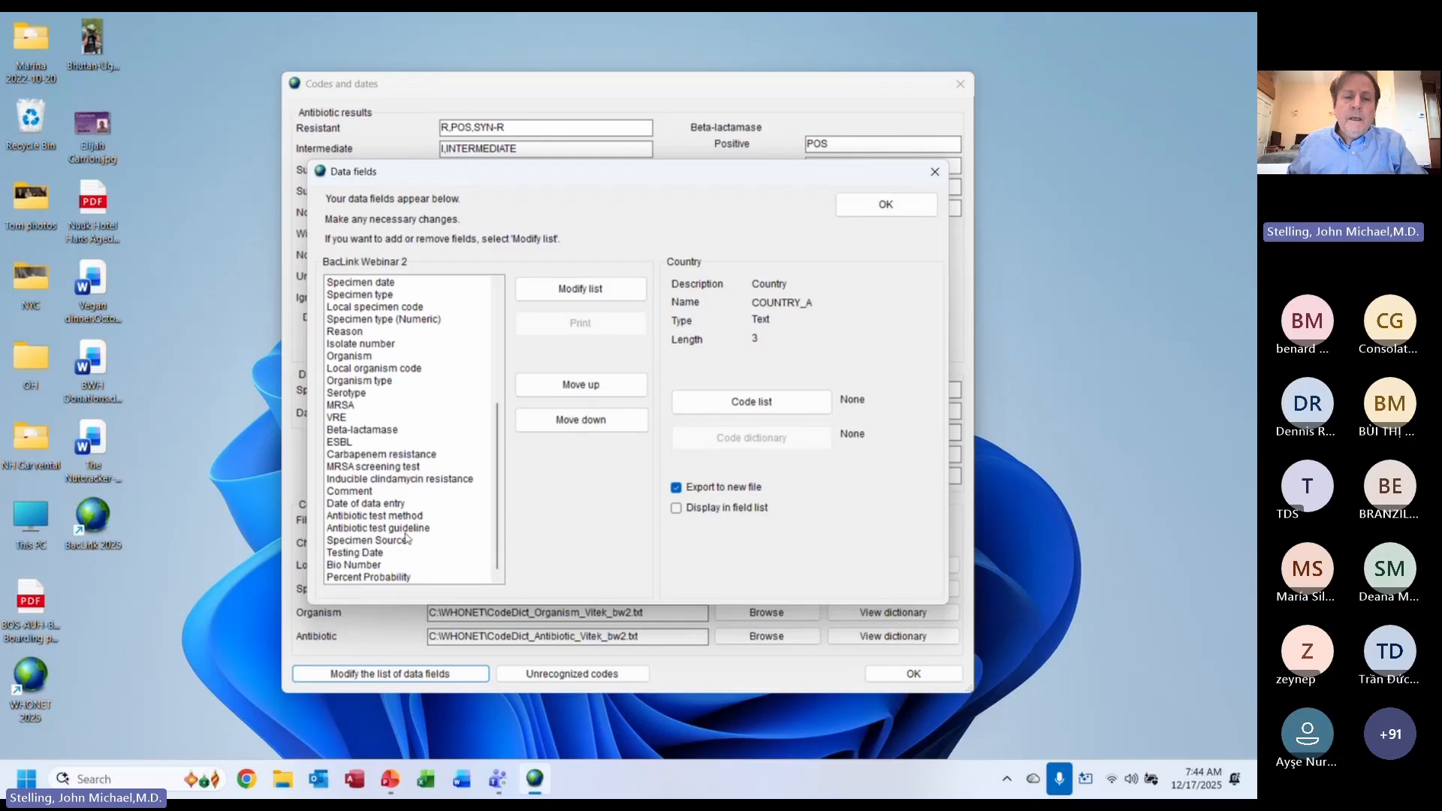
{"action": "left_click", "coordinate": [376, 564]}
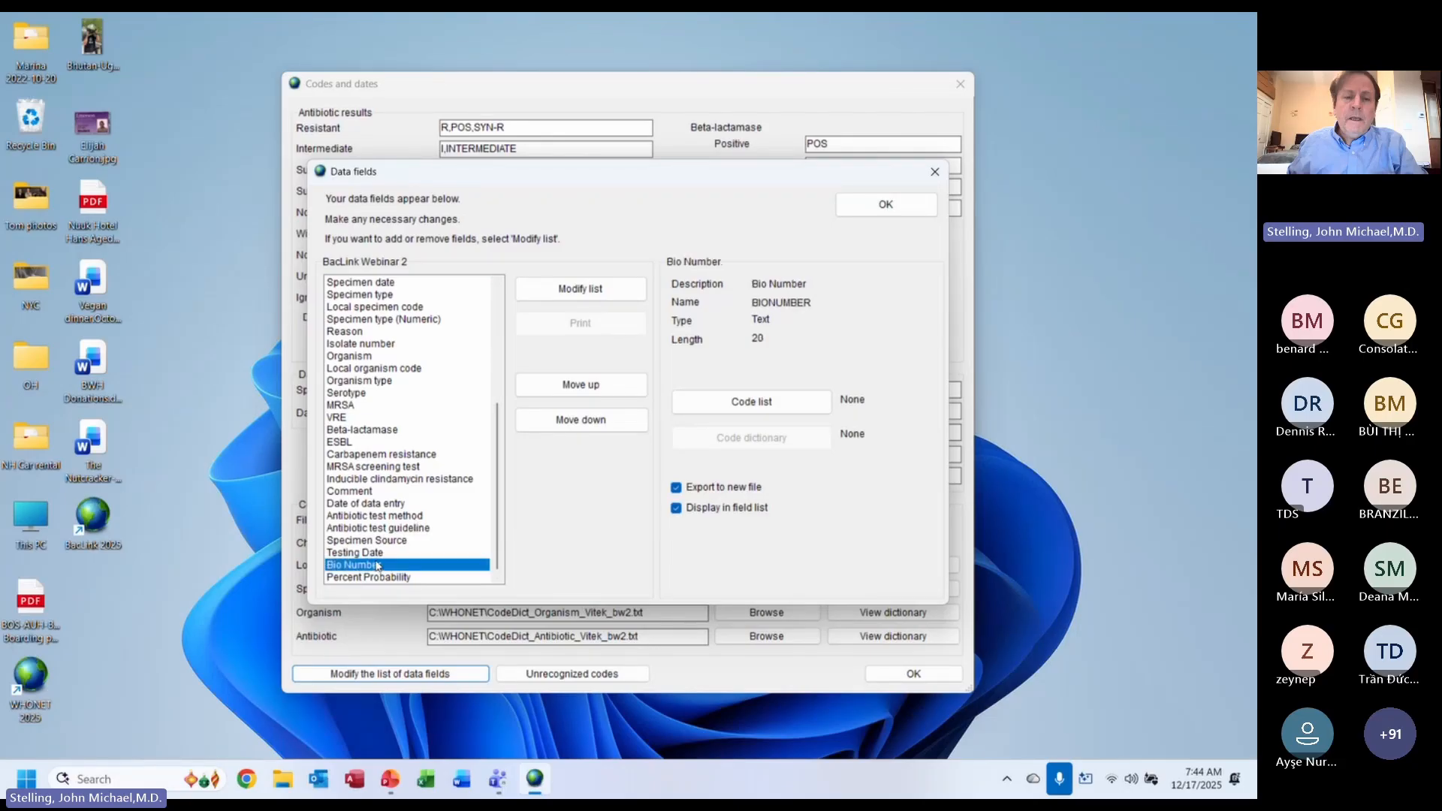
{"action": "key", "text": "Up"}
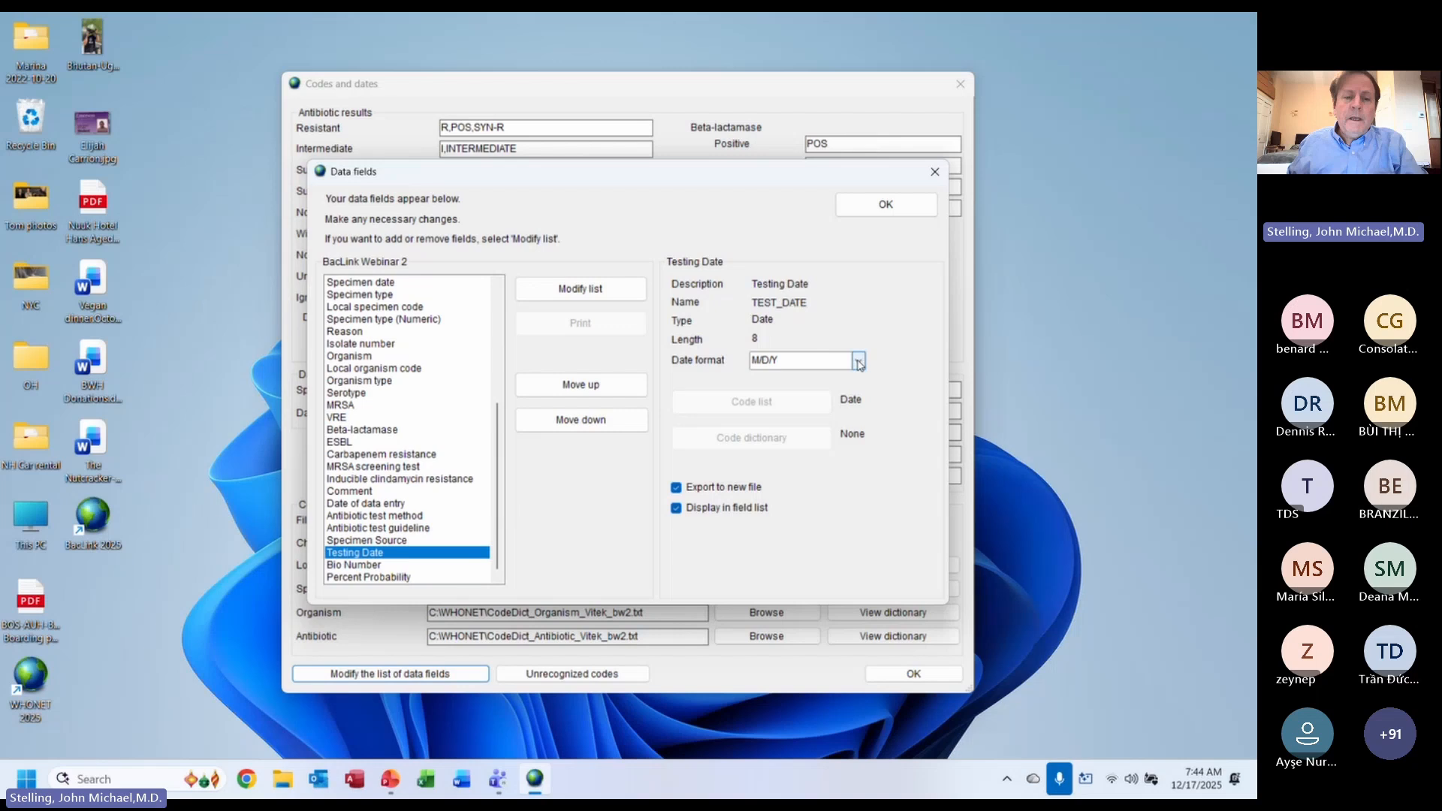
{"action": "left_click", "coordinate": [829, 364]}
{"action": "type", "text": "Y-M-D"}
{"action": "left_click", "coordinate": [882, 218]}
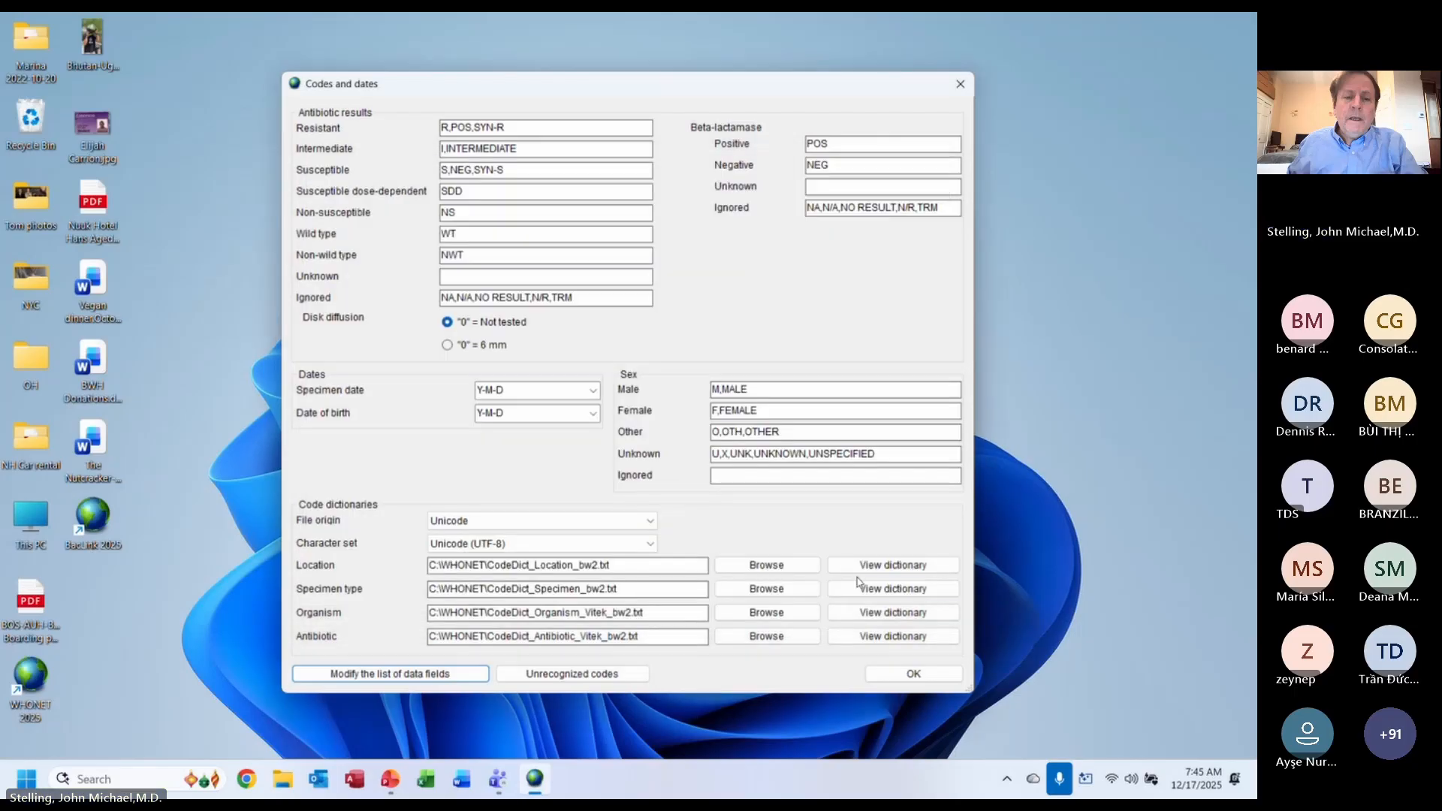
- Accept the codes and dates settings, save the BacLink Webinar 2 format and close its configuration
{"action": "left_click", "coordinate": [912, 673]}
{"action": "left_click", "coordinate": [767, 528]}
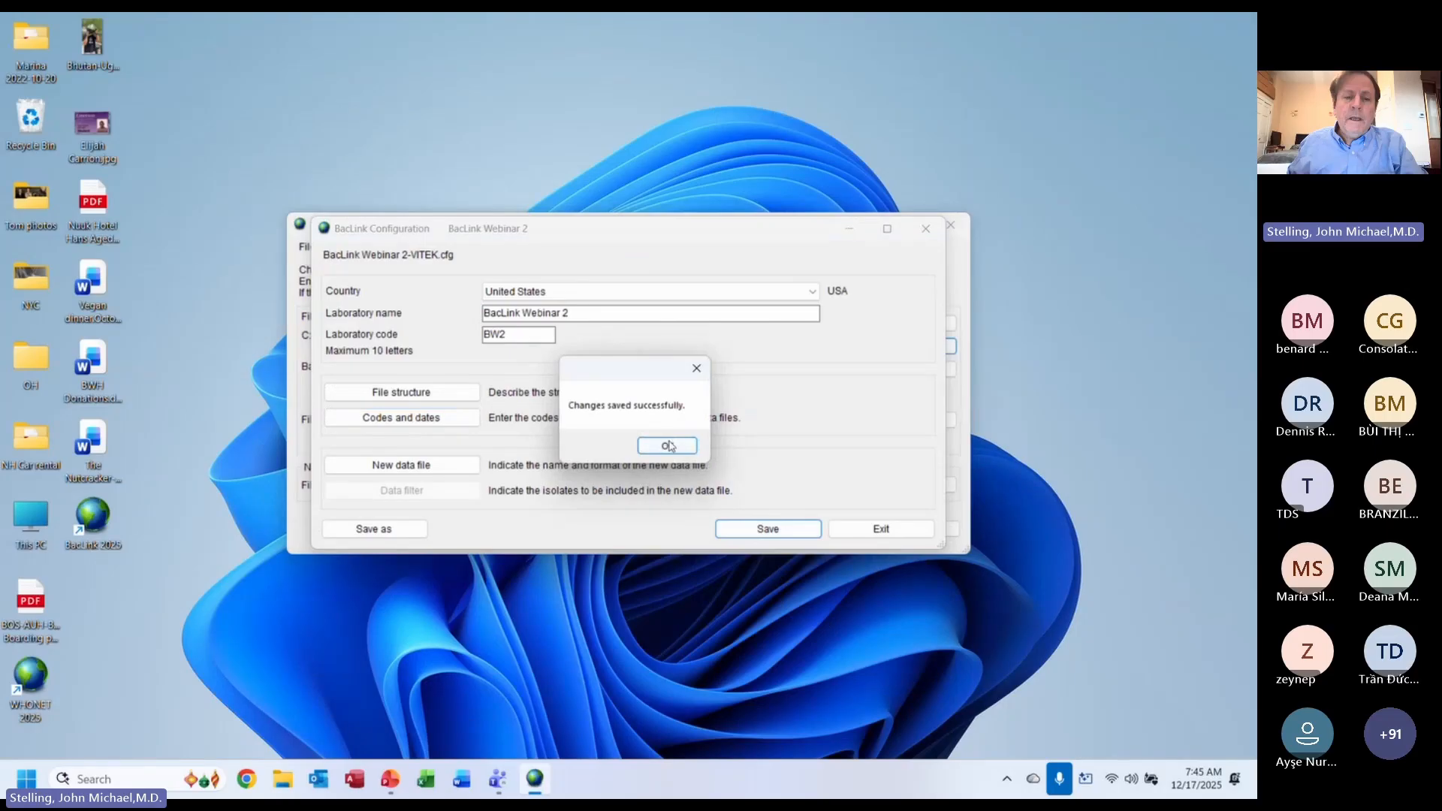
{"action": "left_click", "coordinate": [667, 445]}
{"action": "left_click", "coordinate": [898, 531]}
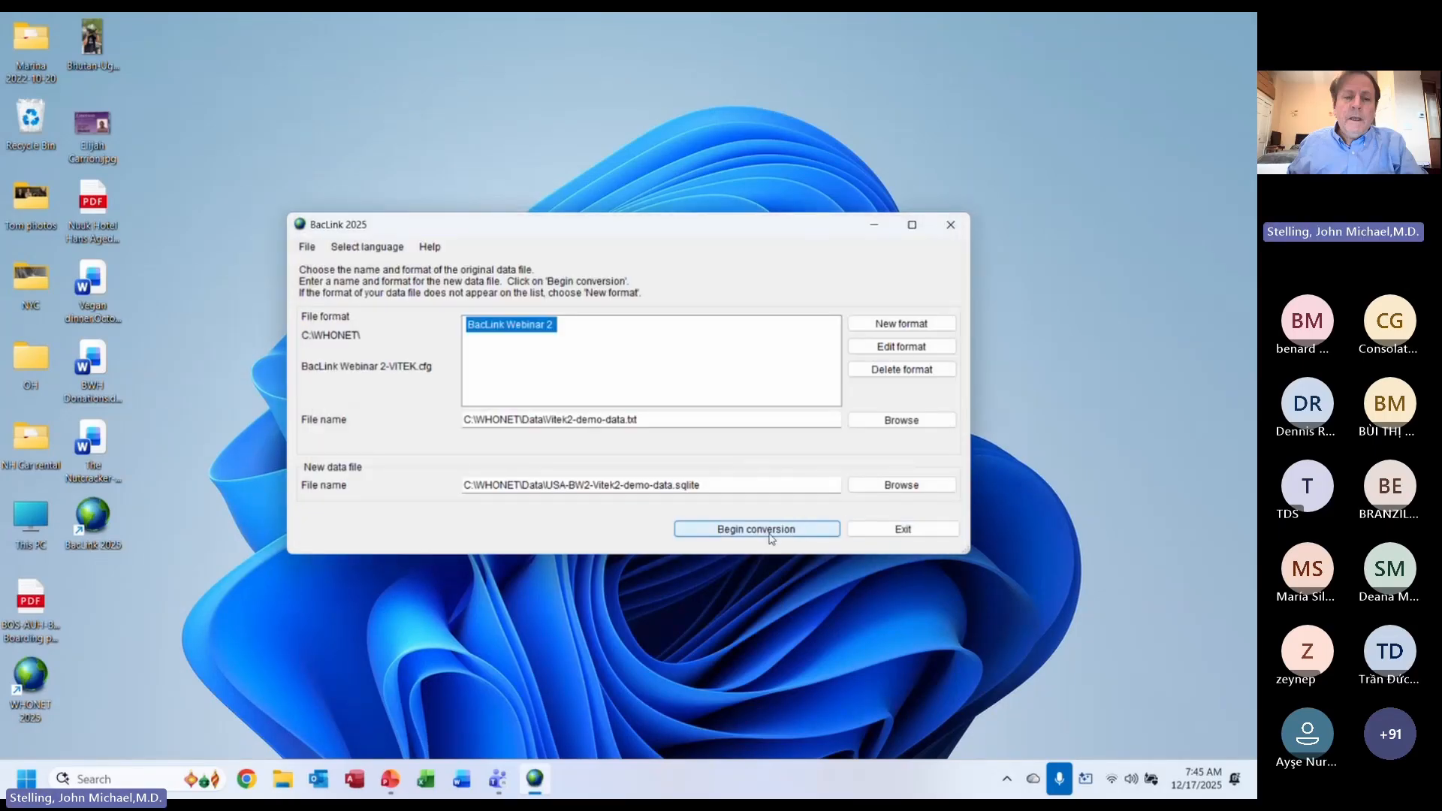
- Rerun the conversion, replacing the existing output file, and check the first isolate's WHONET specimen date and testing date
{"action": "left_click", "coordinate": [771, 533]}
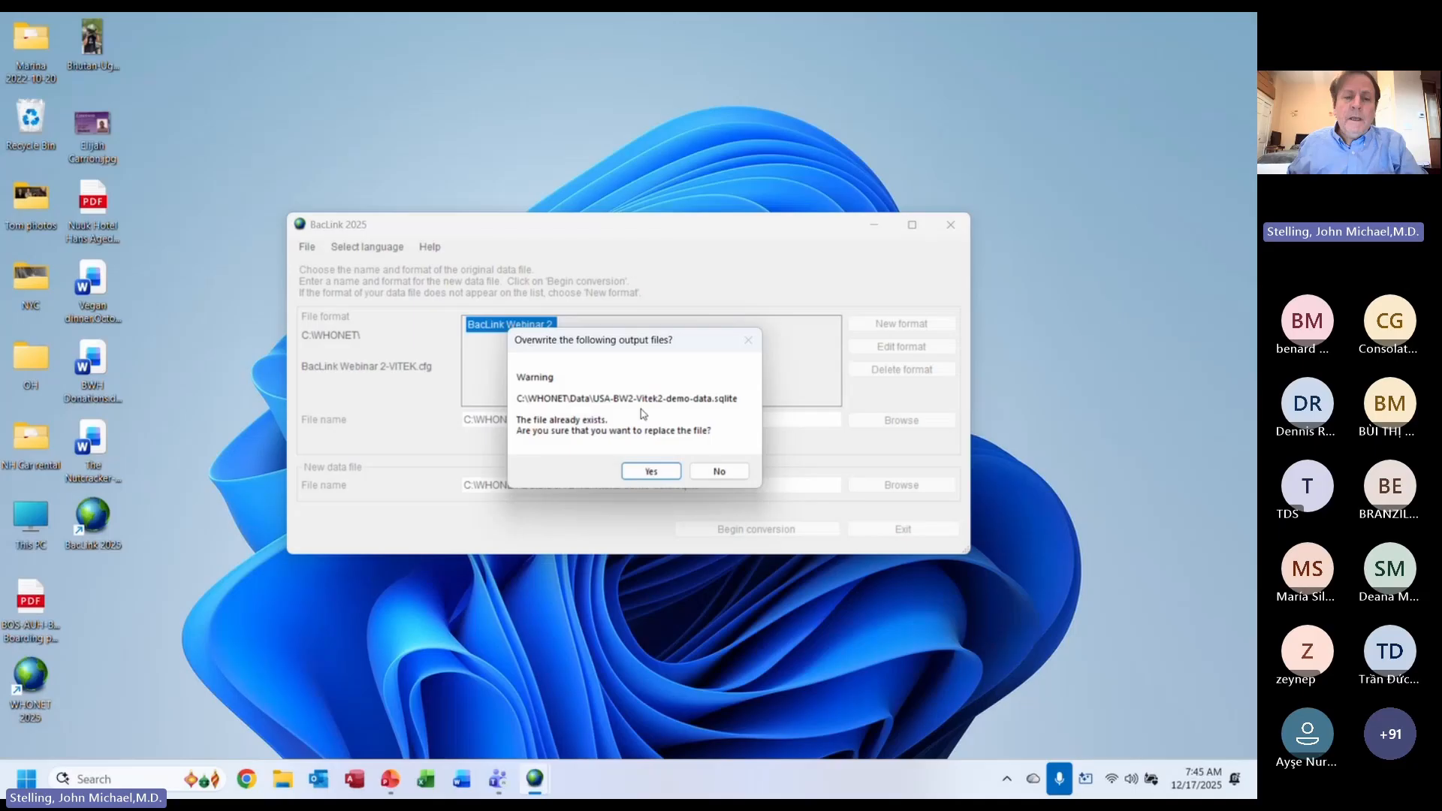
{"action": "left_click", "coordinate": [650, 472]}
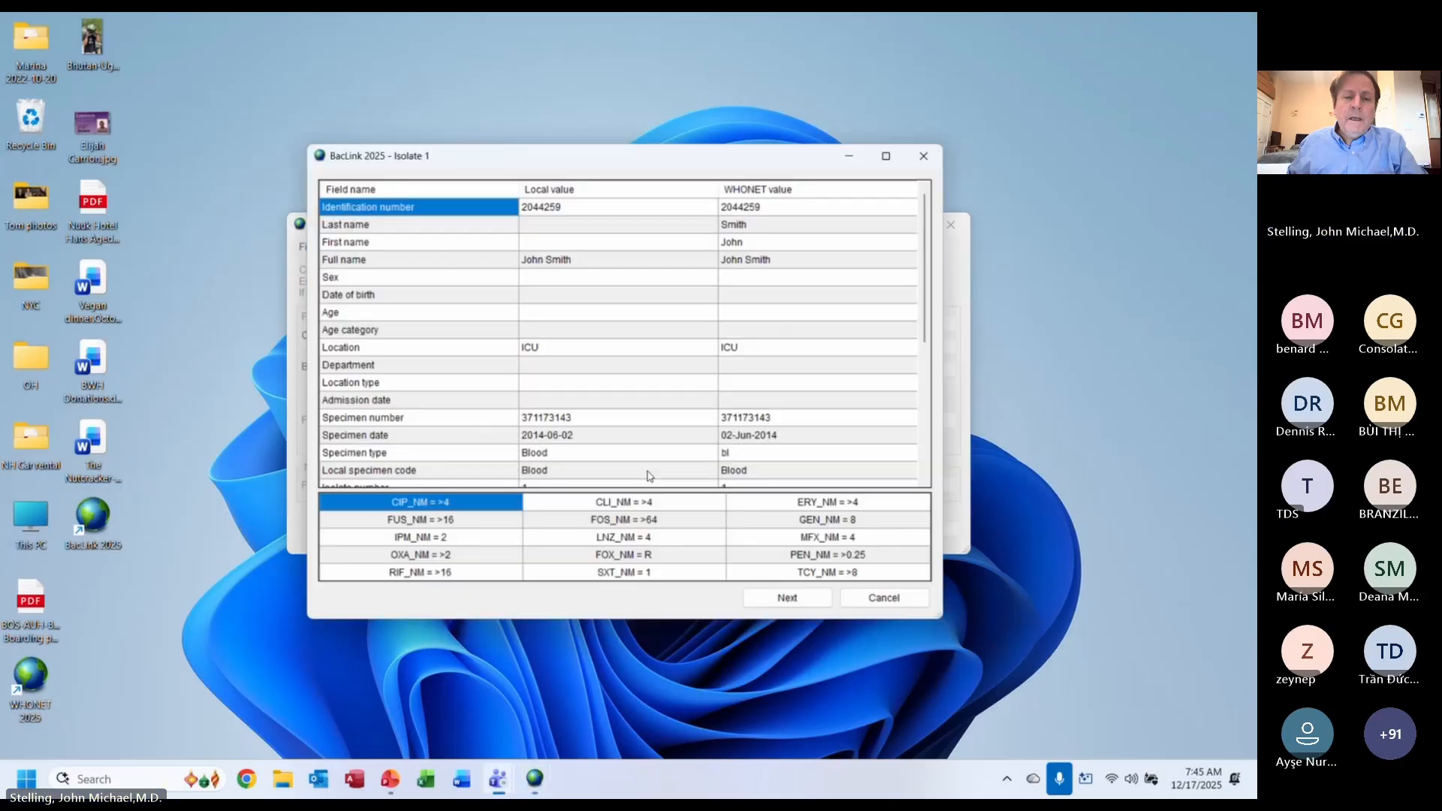
{"action": "left_click", "coordinate": [783, 442]}
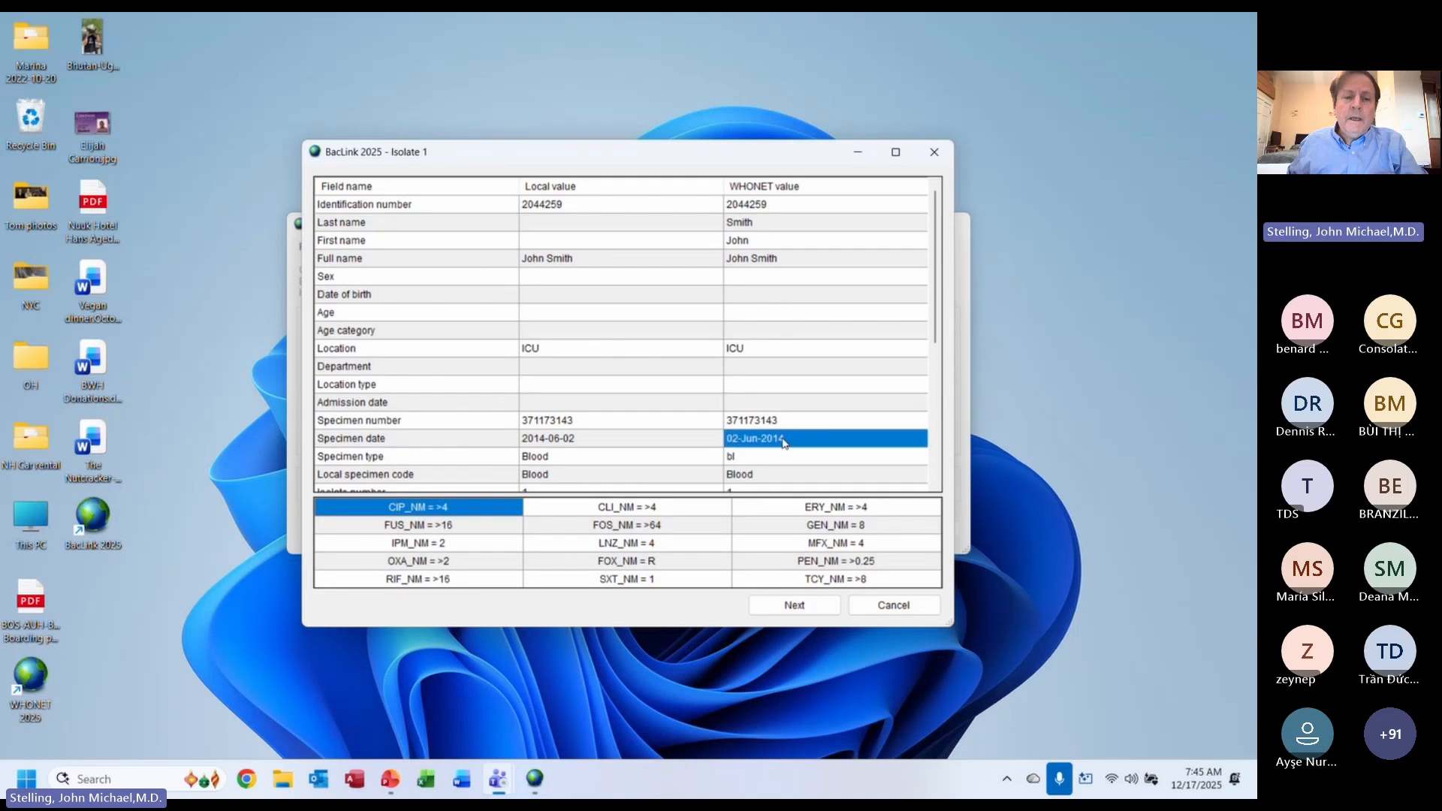
{"action": "left_click", "coordinate": [935, 449]}
{"action": "left_click", "coordinate": [875, 440]}
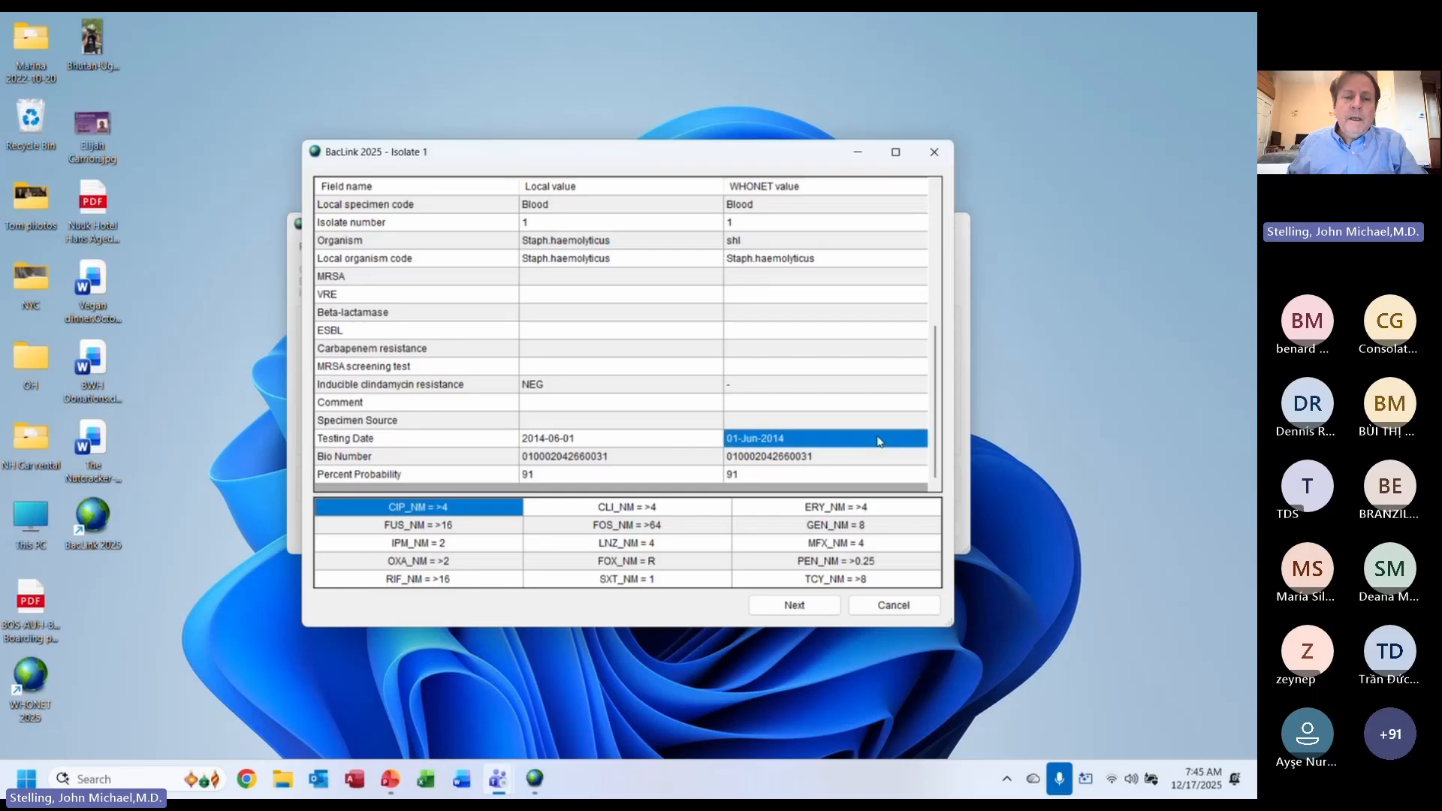
{"action": "left_click", "coordinate": [937, 301]}
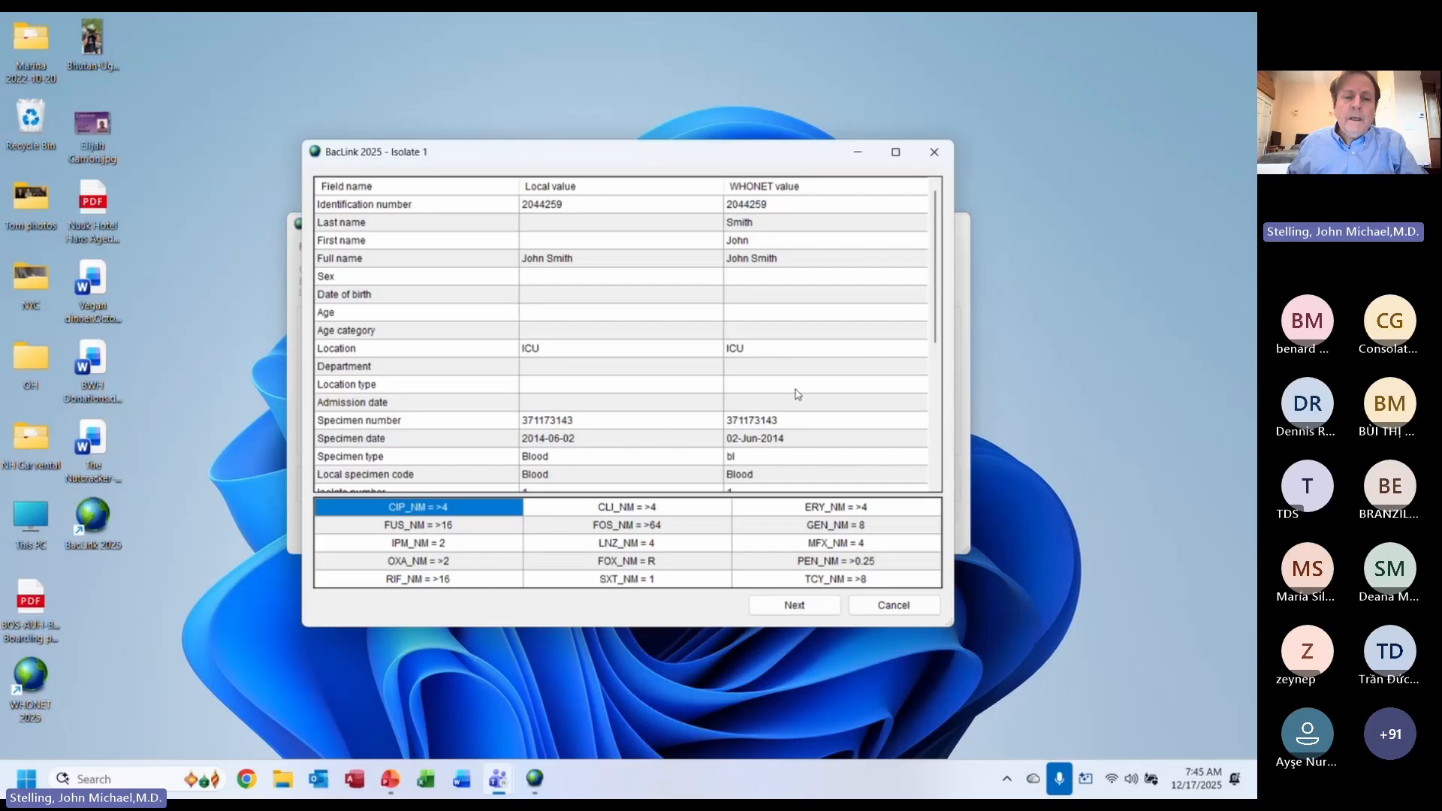
- Advance past the first two isolates to complete the conversion, and open the review of unrecognized codes
{"action": "left_click", "coordinate": [794, 606]}
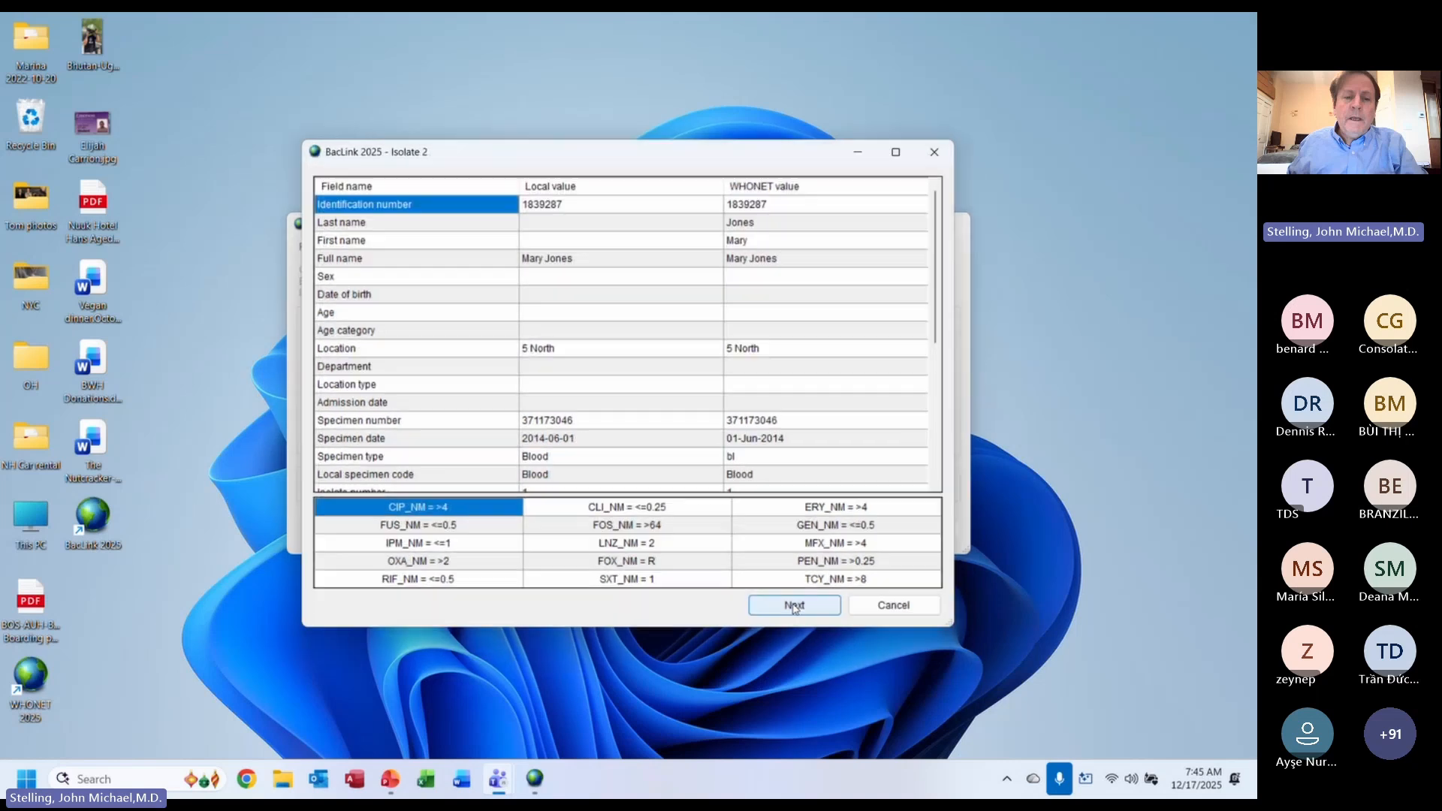
{"action": "left_click", "coordinate": [795, 606]}
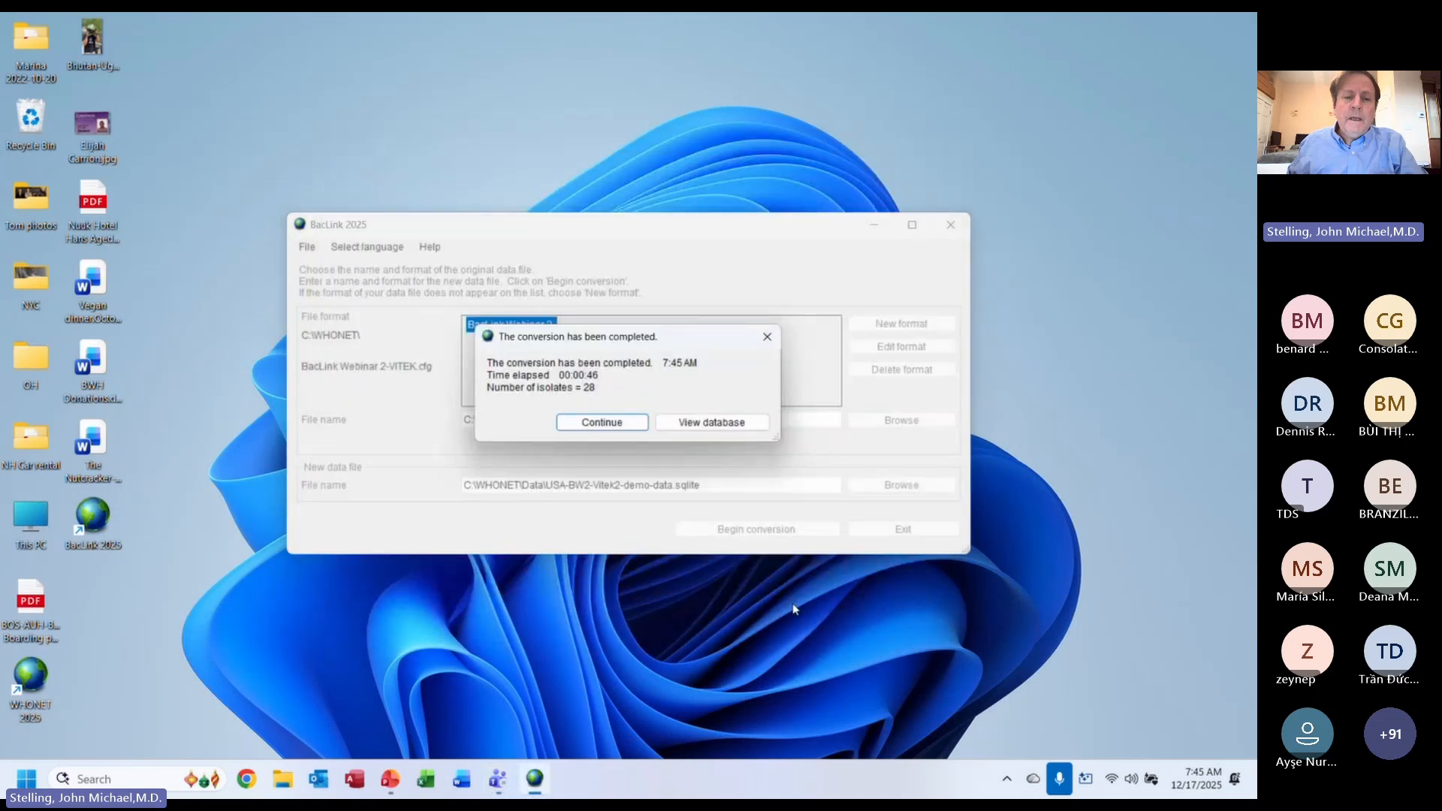
{"action": "left_click", "coordinate": [606, 425]}
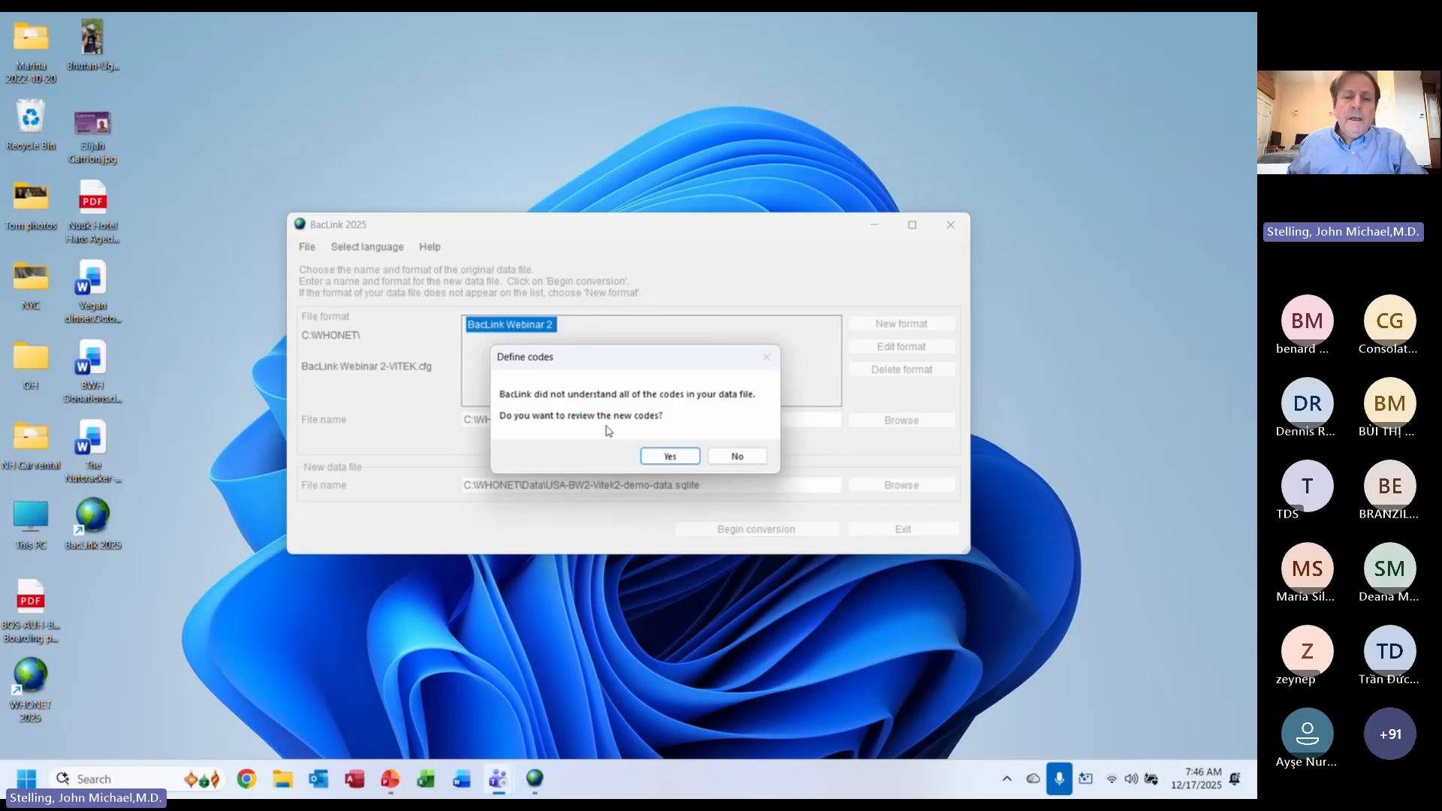
{"action": "left_click", "coordinate": [670, 455]}
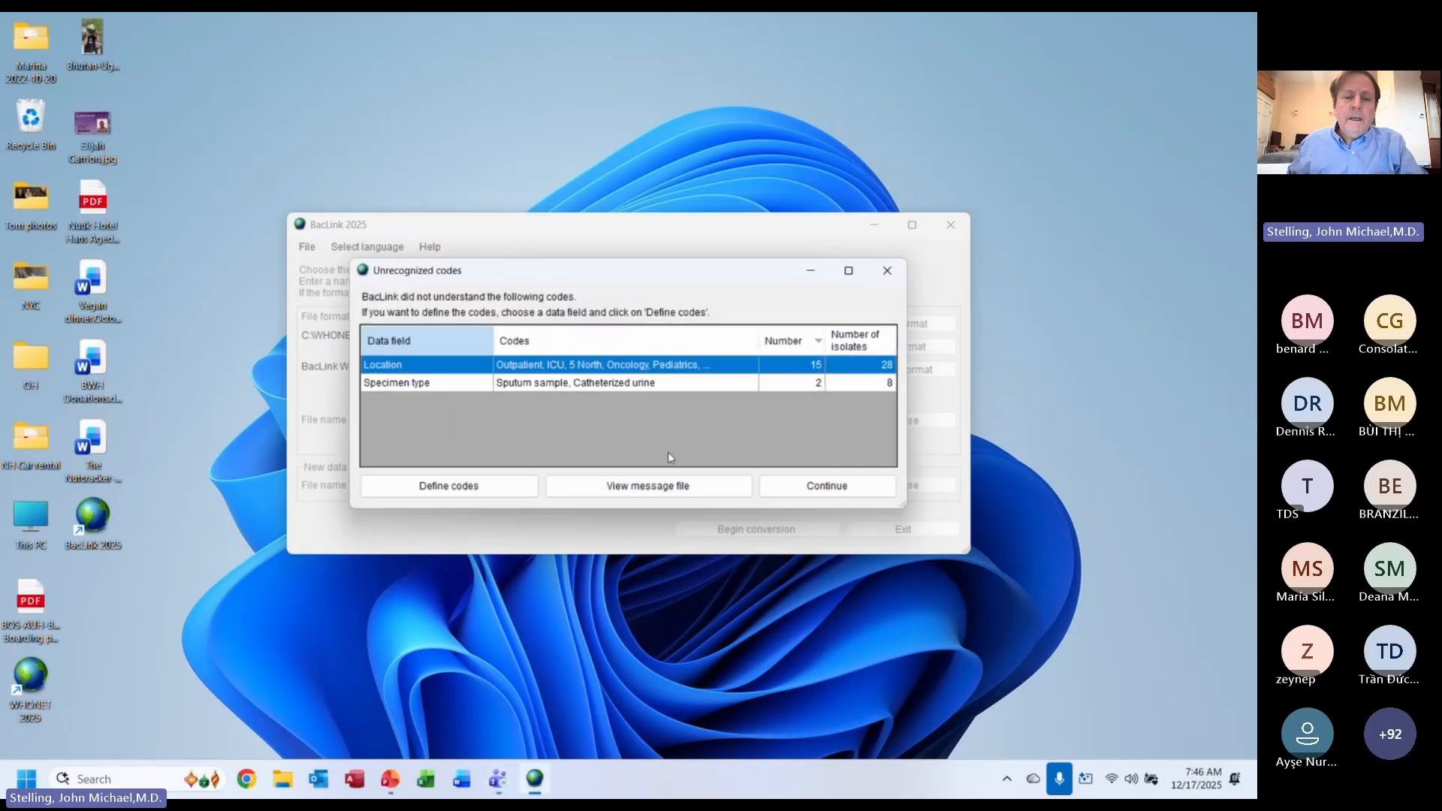
- Open the unrecognized Specimen type codes for definition and look over the two listed codes
{"action": "left_click", "coordinate": [461, 388]}
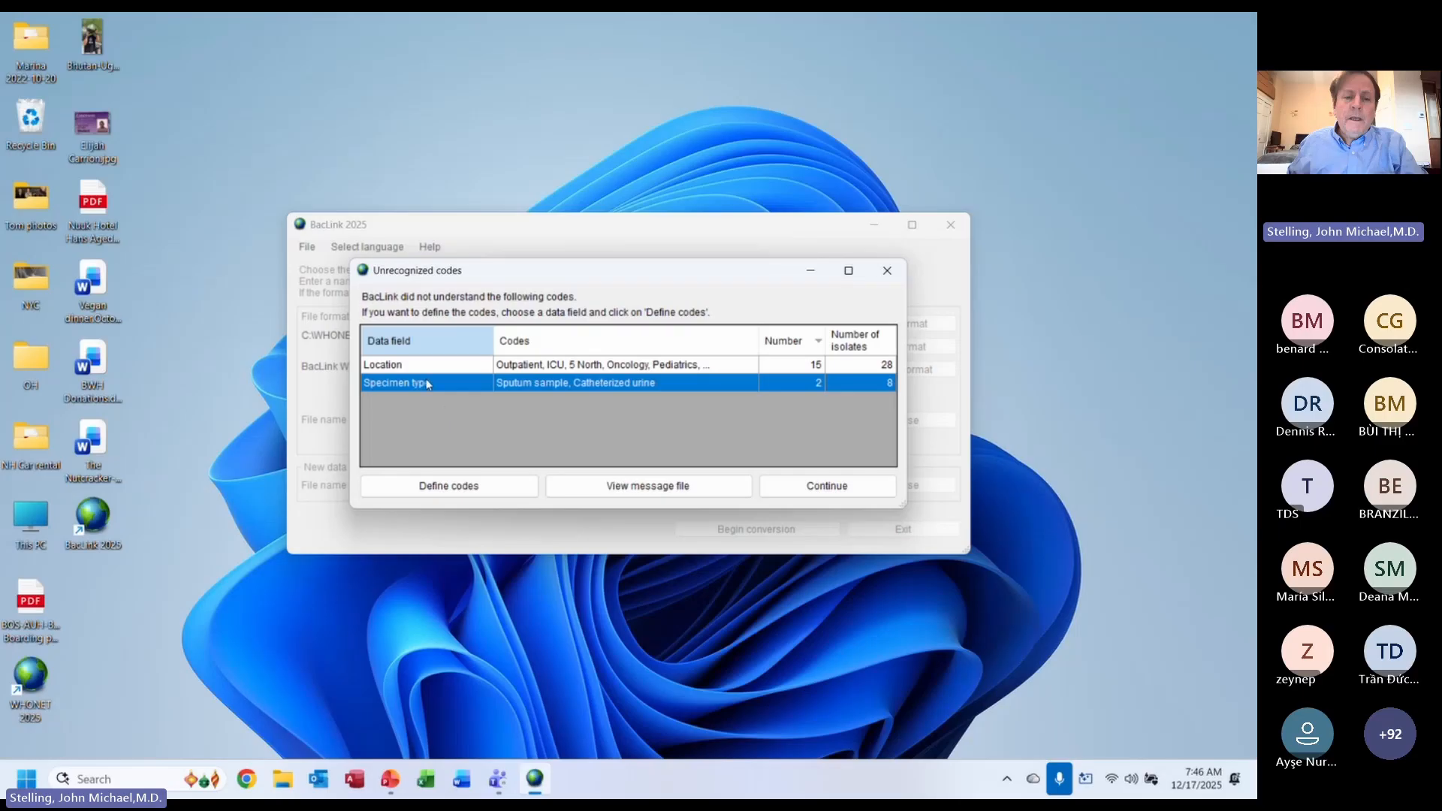
{"action": "left_click", "coordinate": [529, 373]}
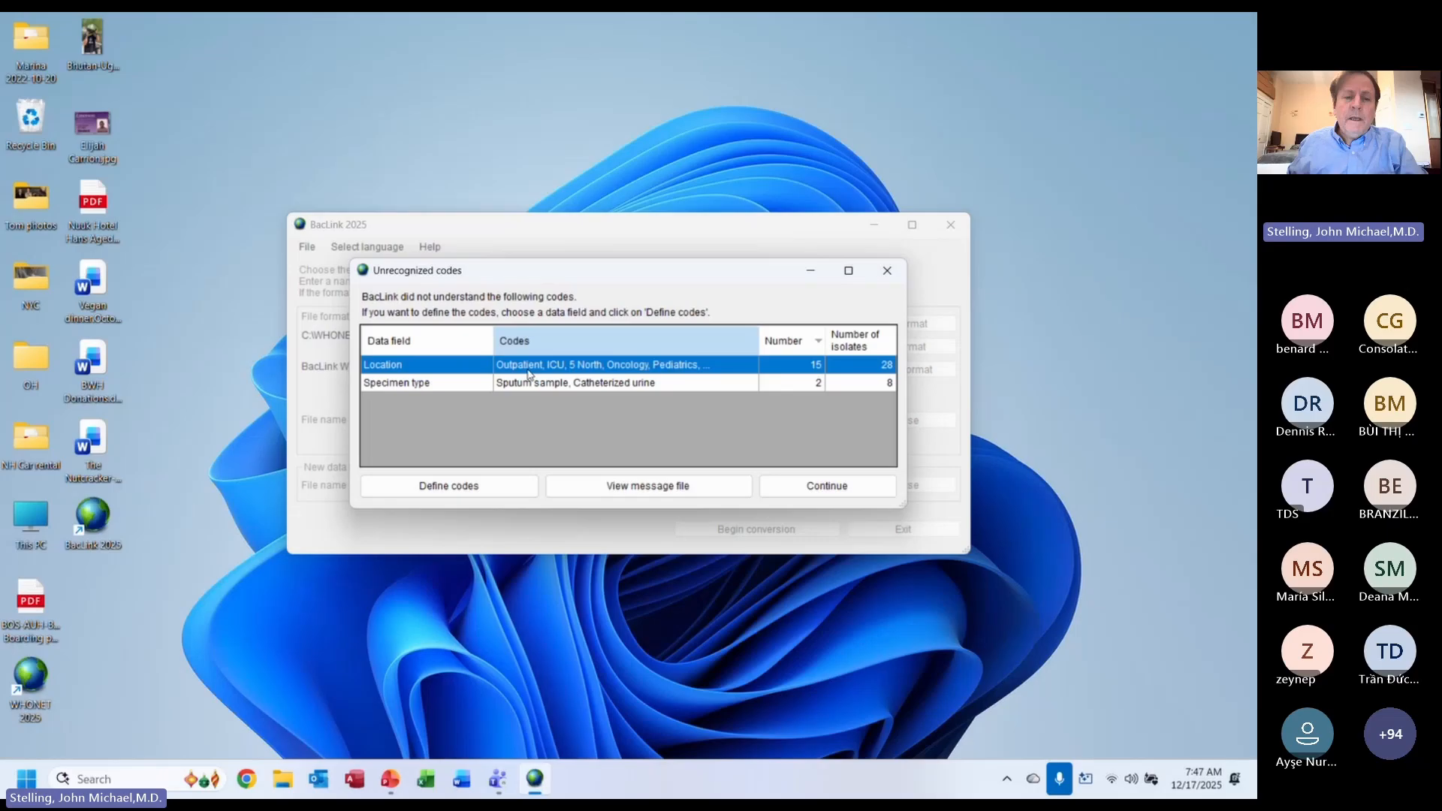
{"action": "left_click", "coordinate": [585, 385]}
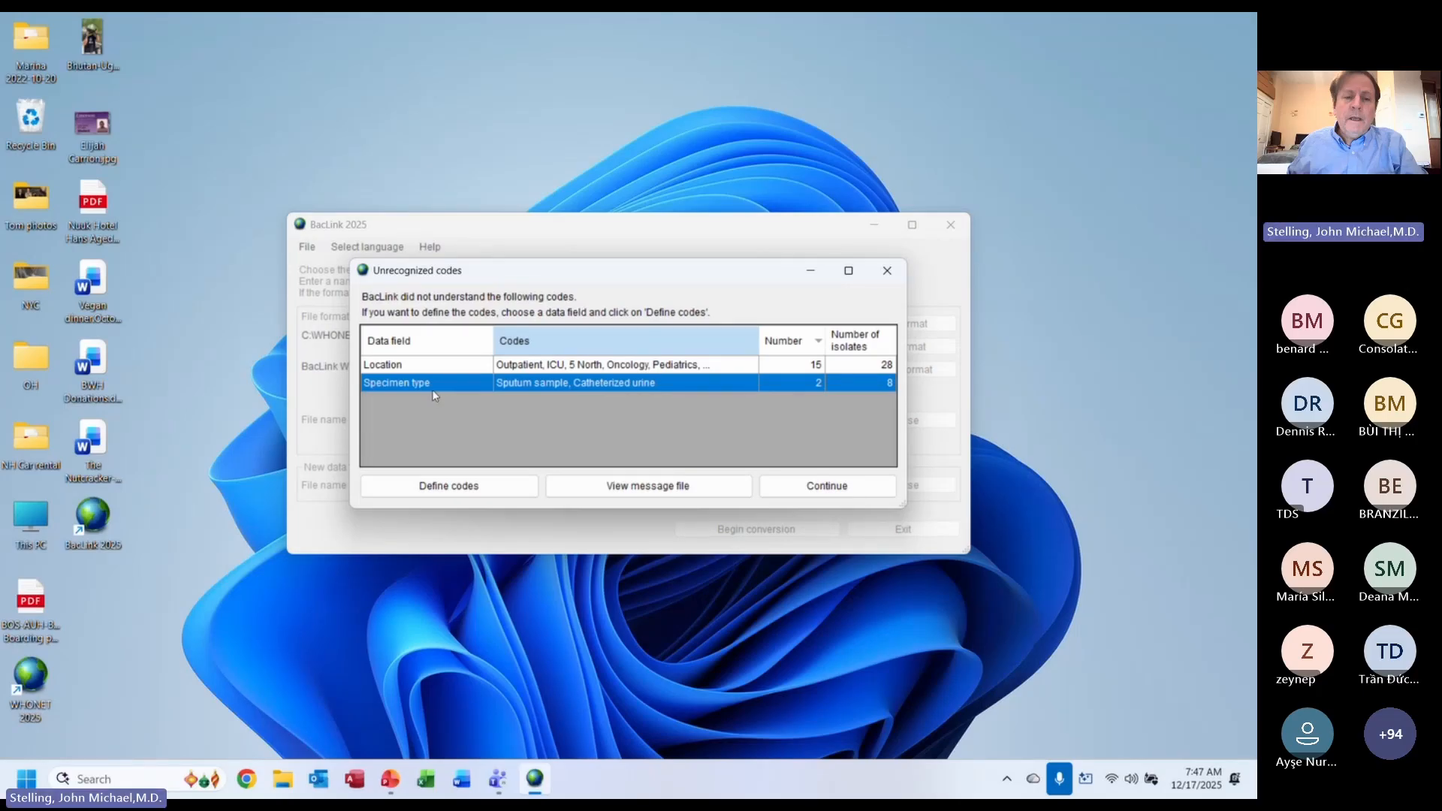
{"action": "left_click", "coordinate": [459, 493]}
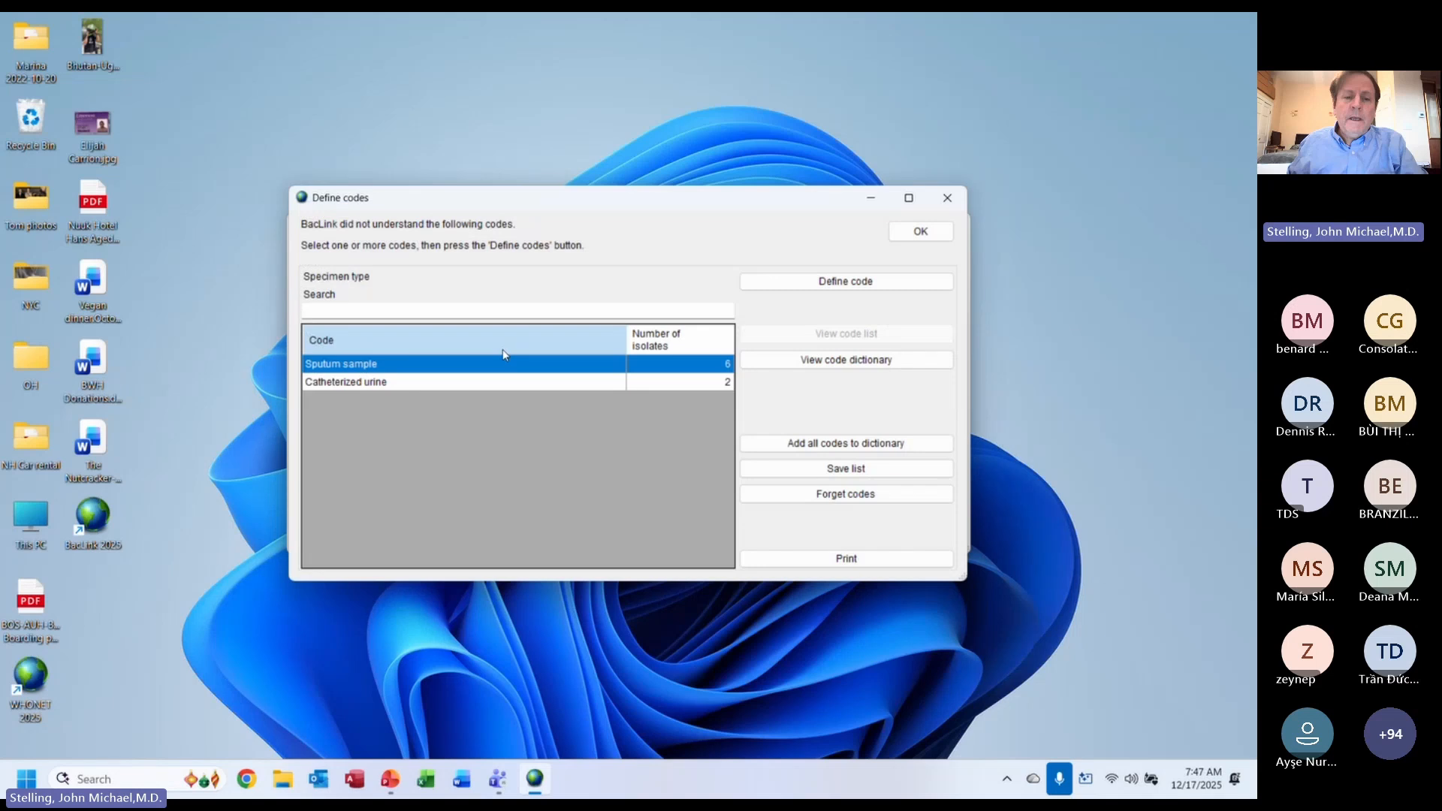
{"action": "left_click", "coordinate": [427, 383]}
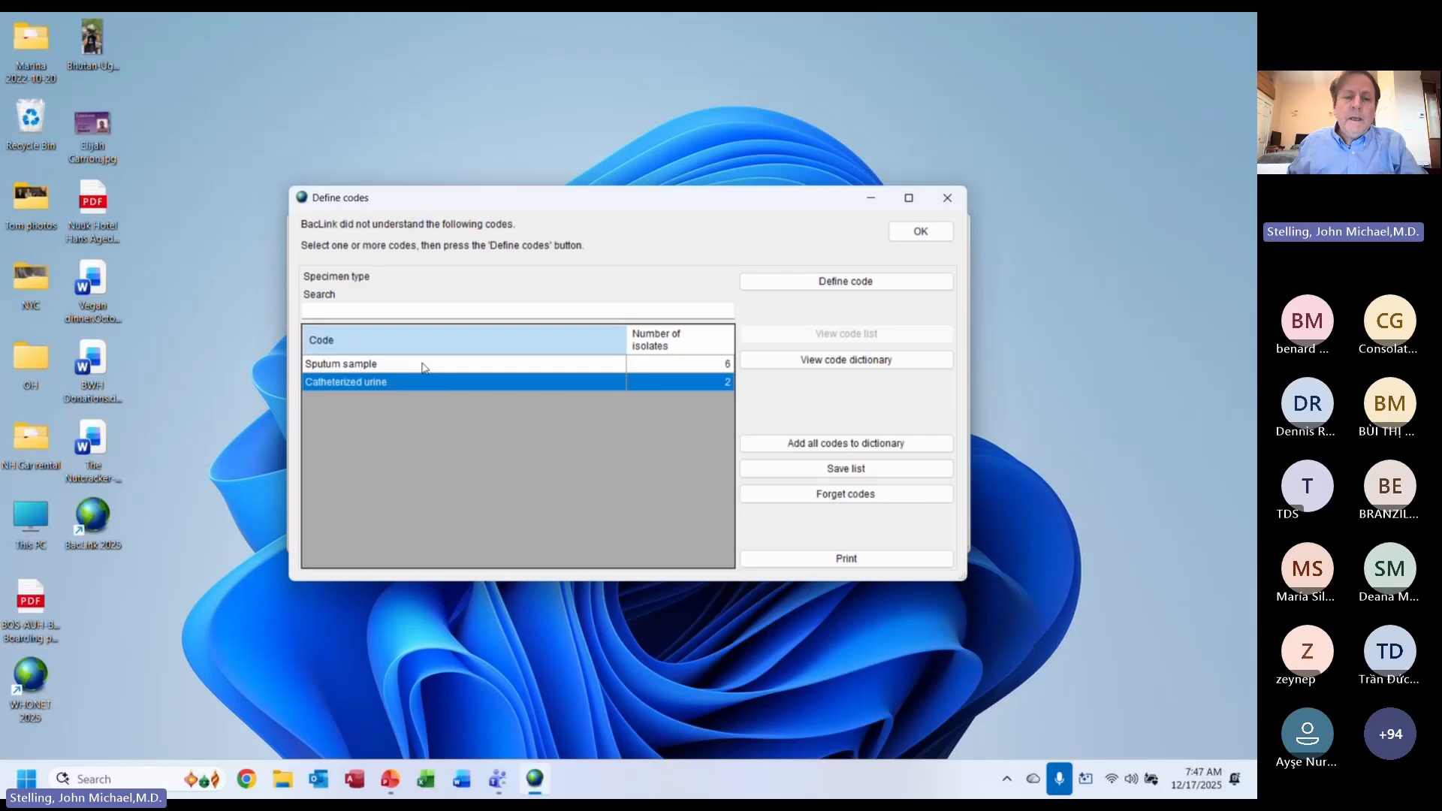
{"action": "left_click", "coordinate": [427, 365]}
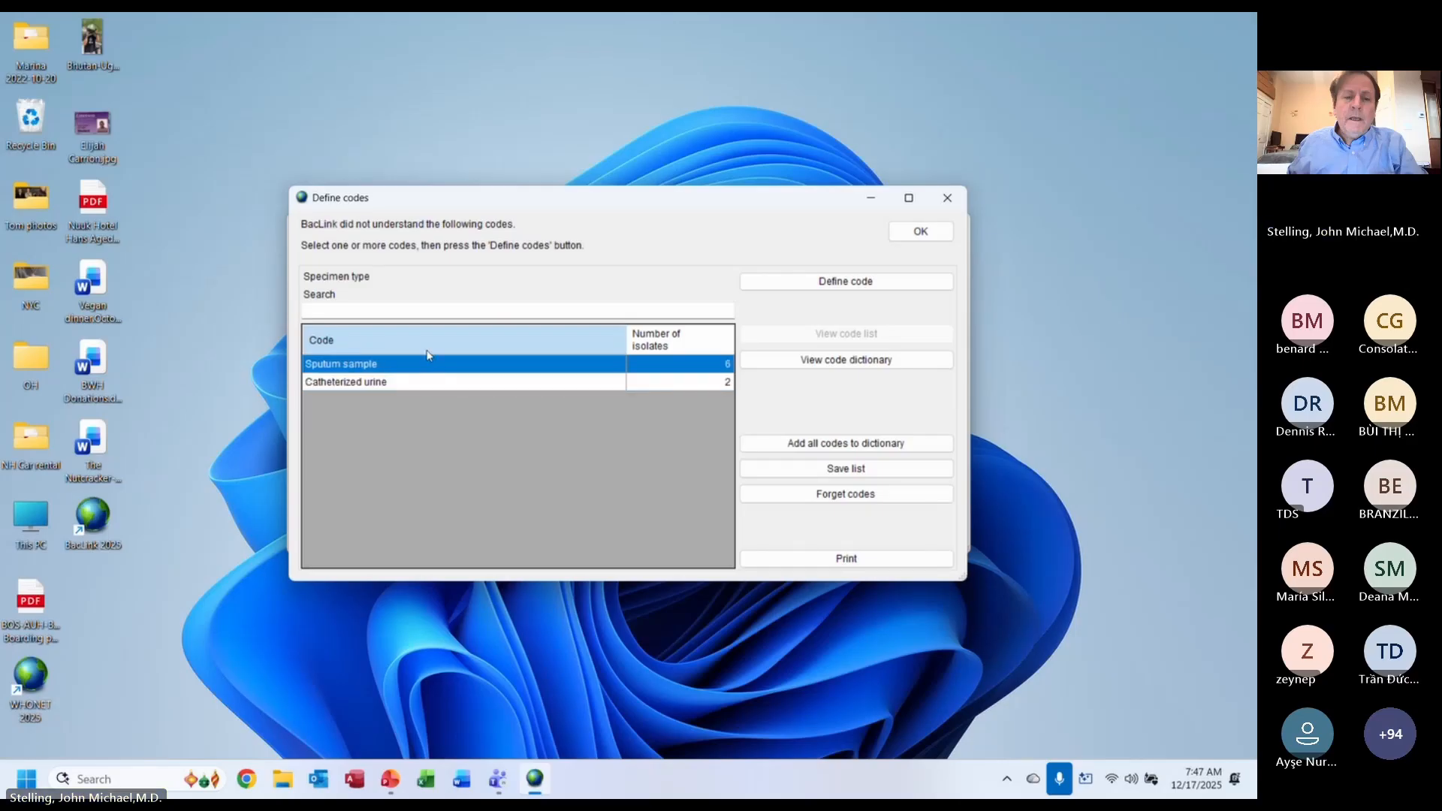
- Search the undefined specimen codes for "urin" and "swab", and clear the search to list all codes
{"action": "left_click", "coordinate": [439, 311]}
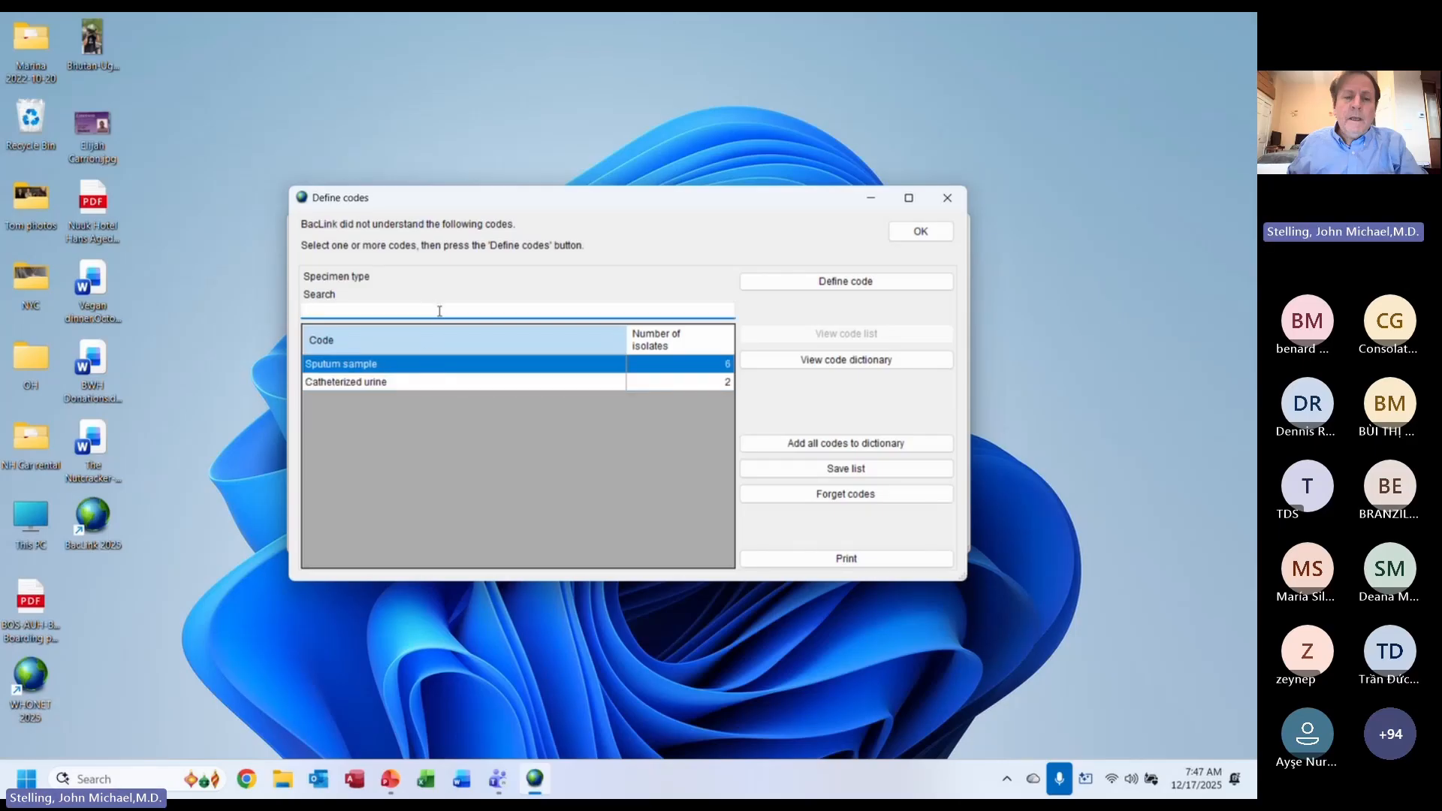
{"action": "type", "text": "urin"}
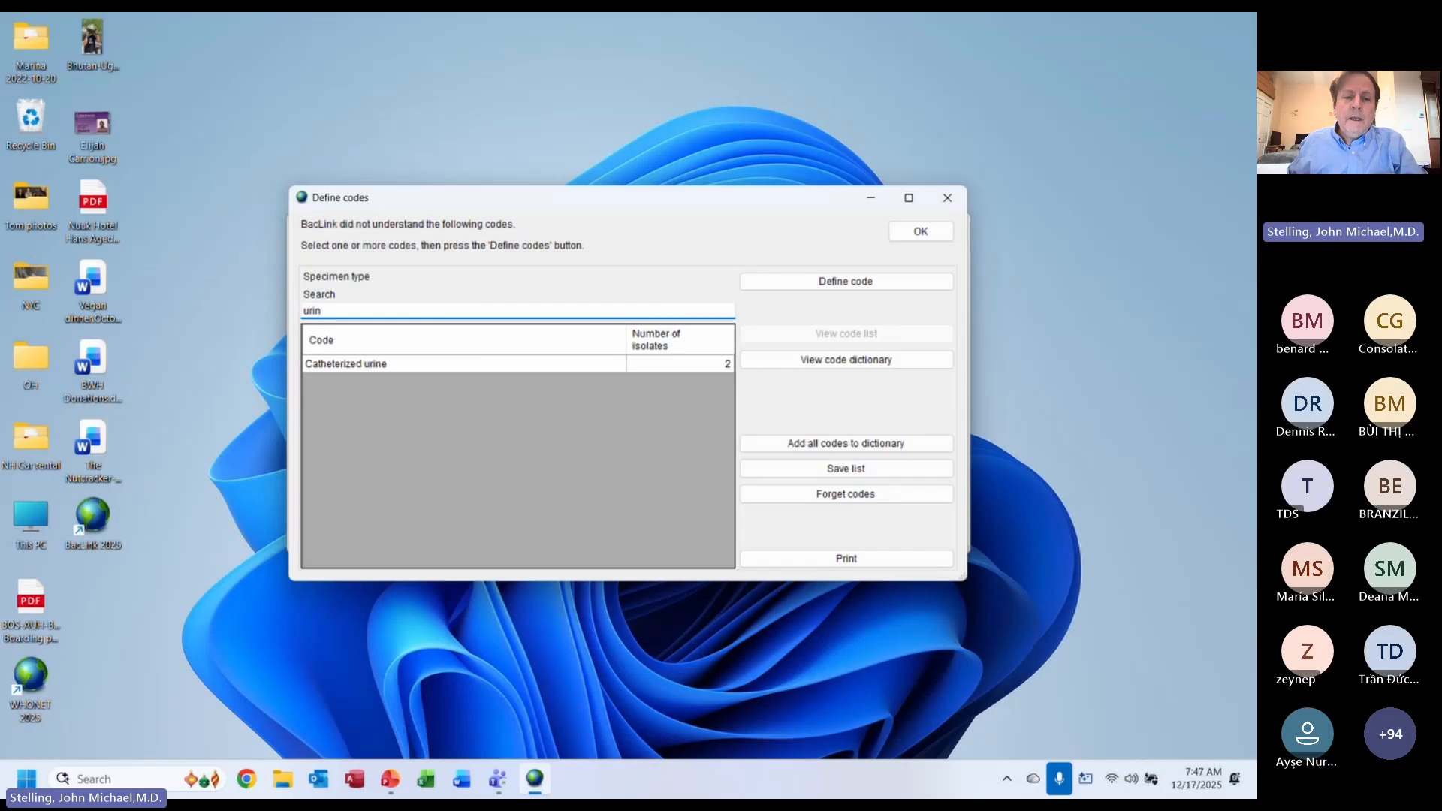
{"action": "key", "text": "BackSpace"}
{"action": "key", "text": "BackSpace"}
{"action": "key", "text": "BackSpace"}
{"action": "key", "text": "BackSpace"}
{"action": "type", "text": "swab"}
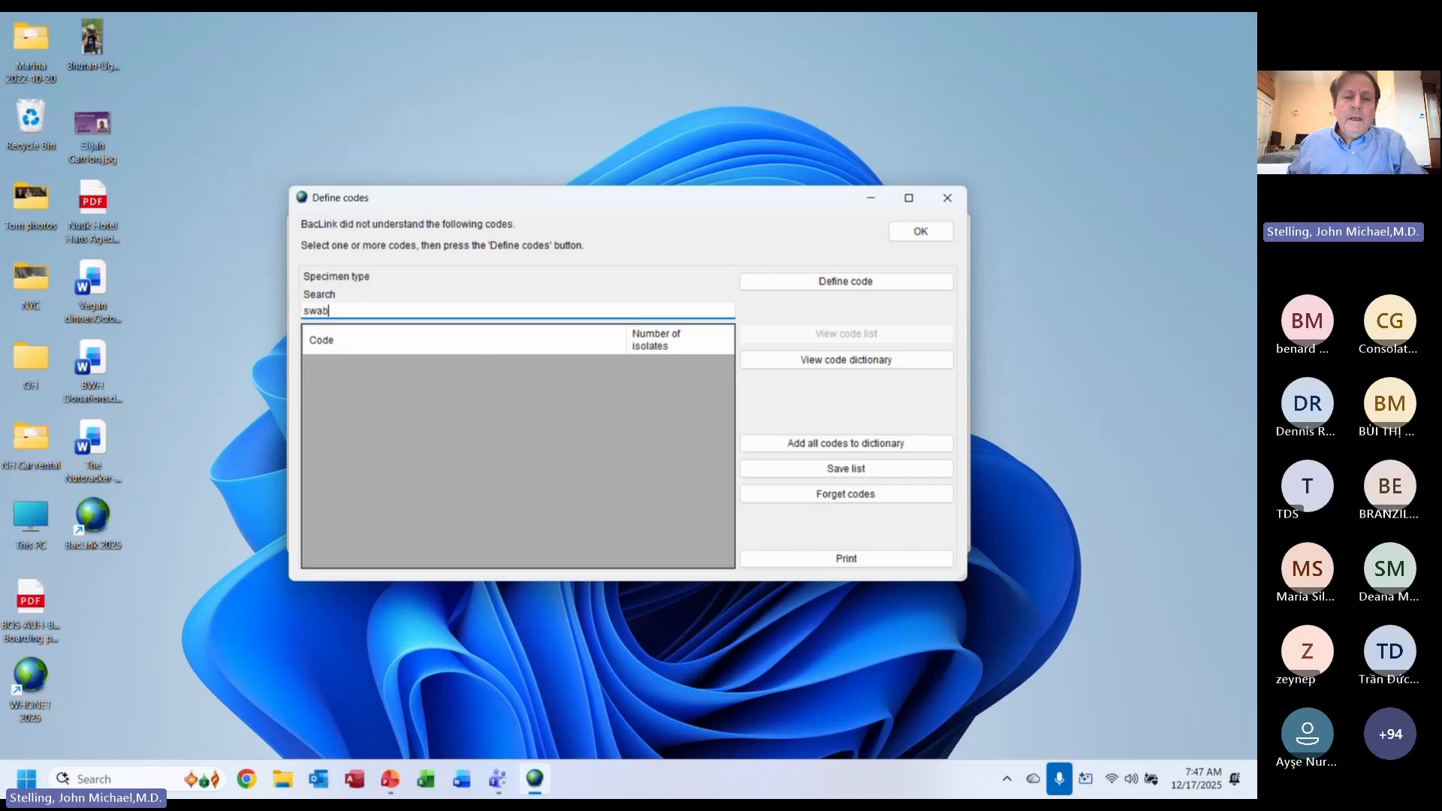
{"action": "key", "text": "BackSpace"}
{"action": "key", "text": "BackSpace"}
{"action": "key", "text": "BackSpace"}
{"action": "key", "text": "BackSpace"}
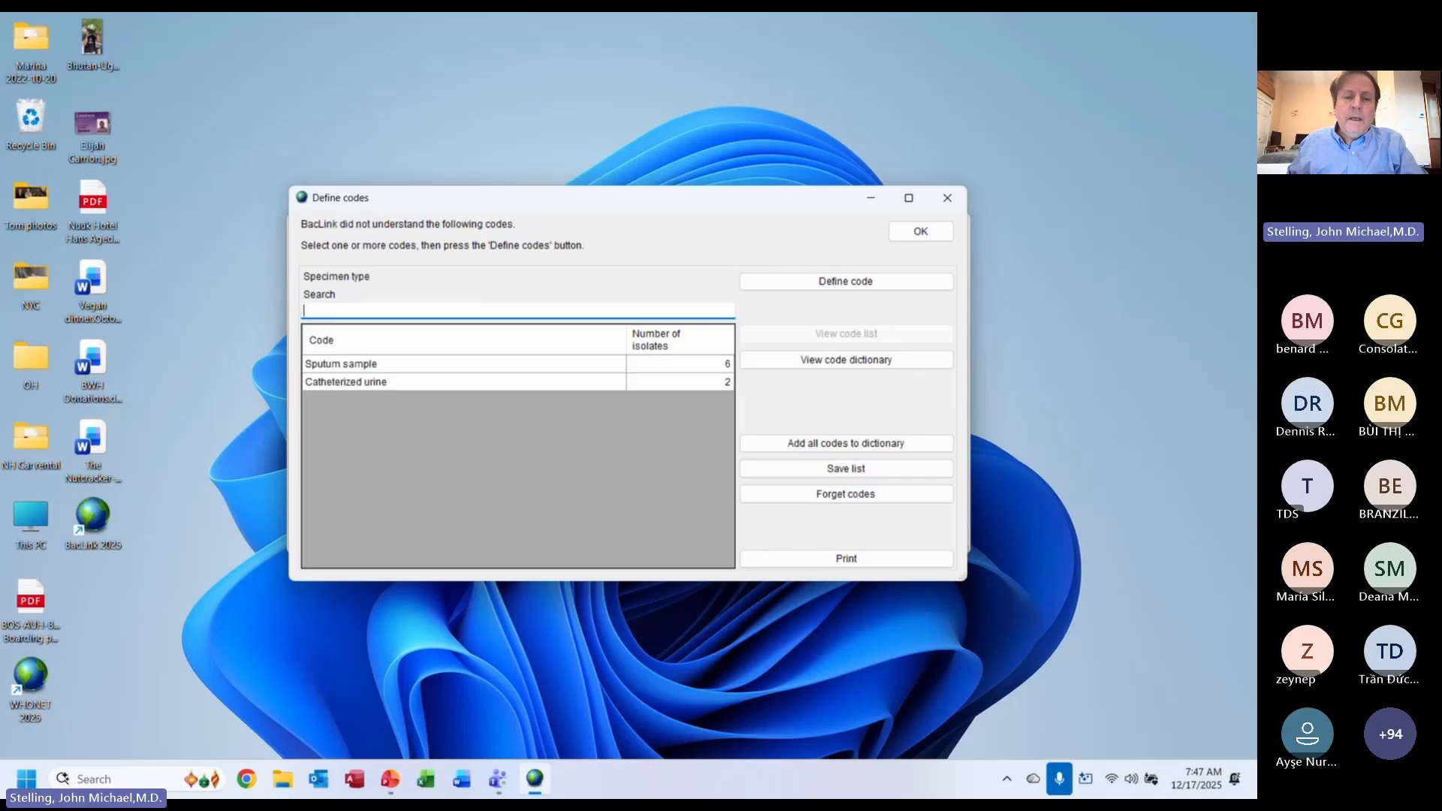
- Define the local code Sputum sample as WHONET code sp (Sputum)
{"action": "left_click", "coordinate": [344, 364]}
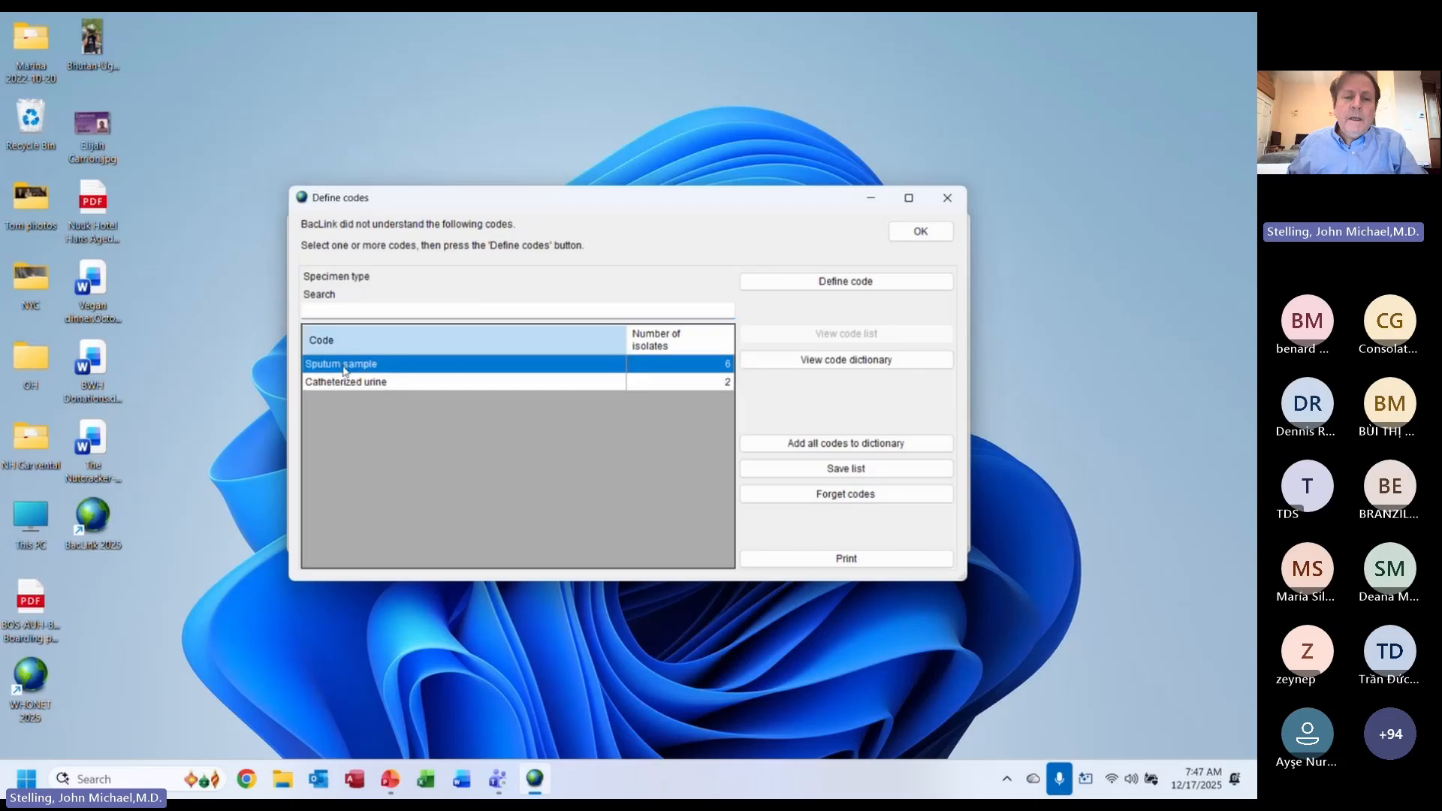
{"action": "left_click", "coordinate": [849, 282]}
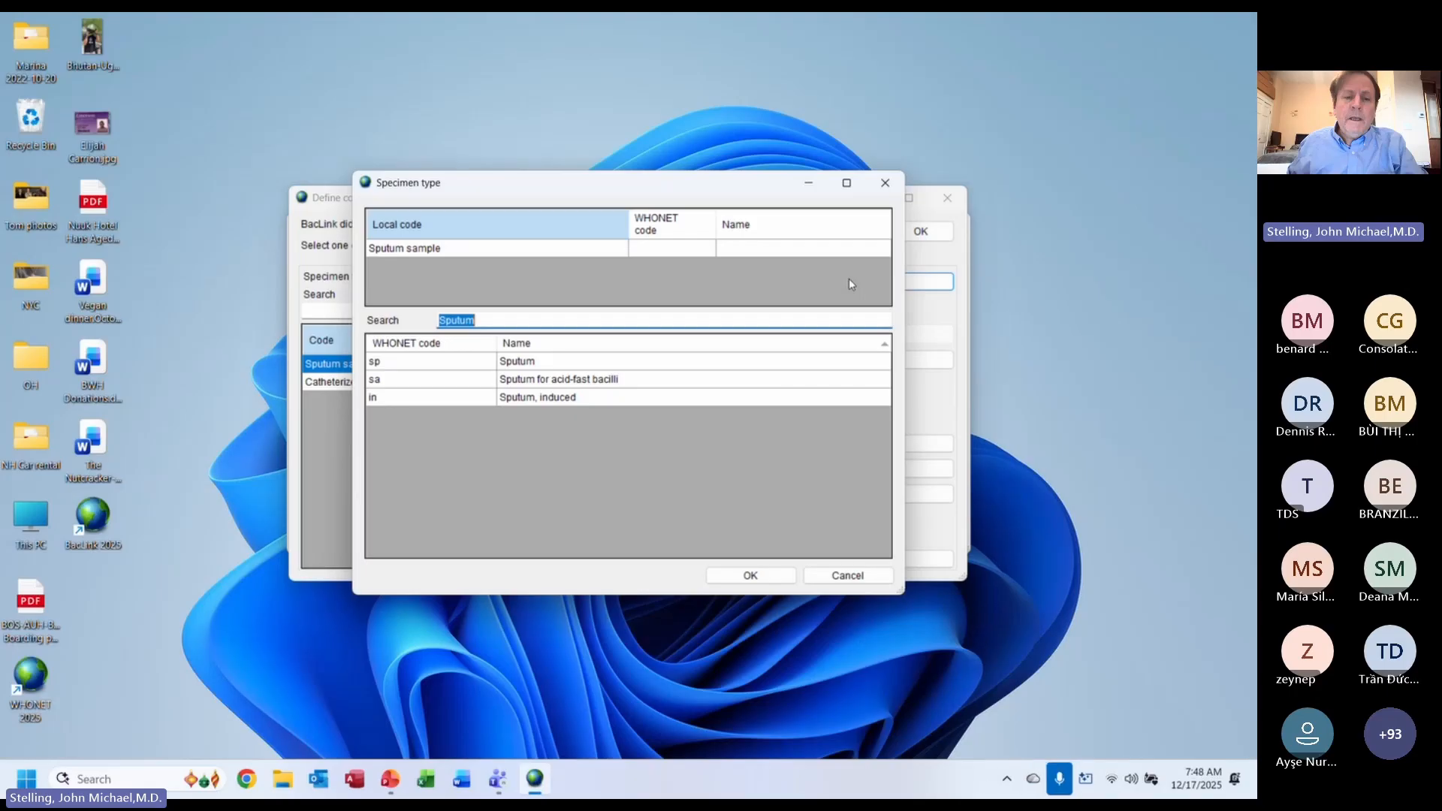
{"action": "left_click", "coordinate": [671, 366]}
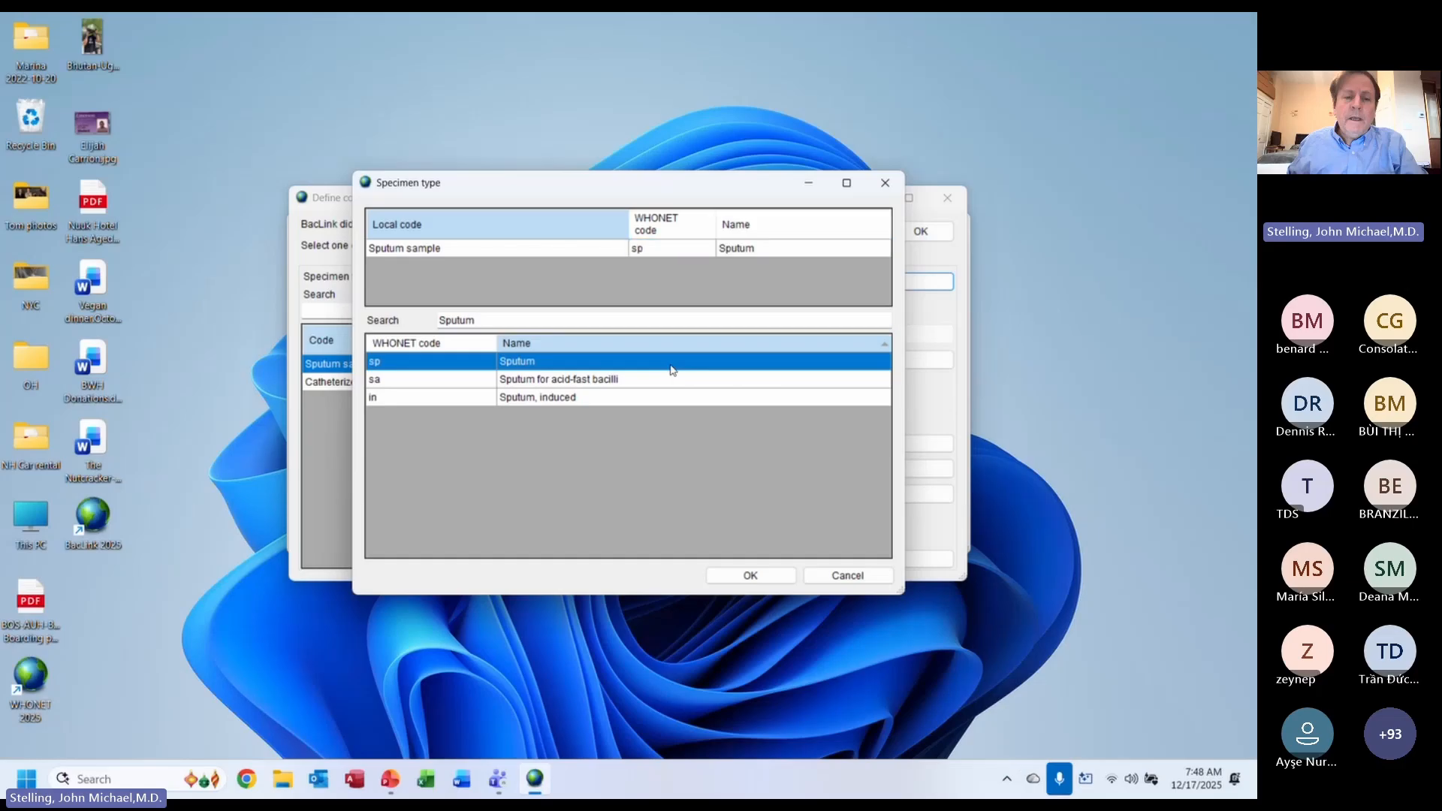
{"action": "left_click", "coordinate": [750, 576]}
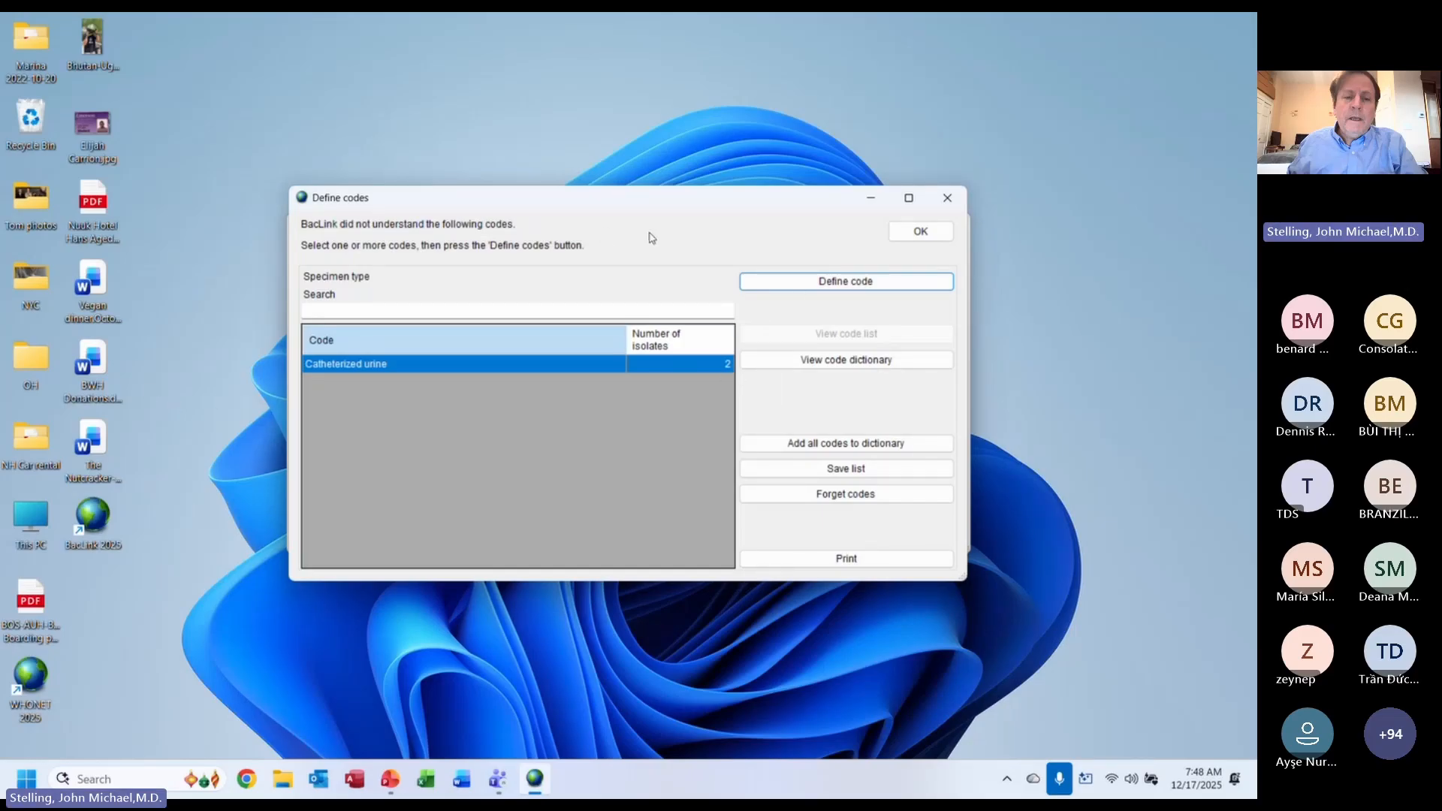
- Open the Catheterized urine code for definition, search the WHONET specimens for "urine" and pick uc (Urine, catheter)
{"action": "left_click", "coordinate": [797, 289]}
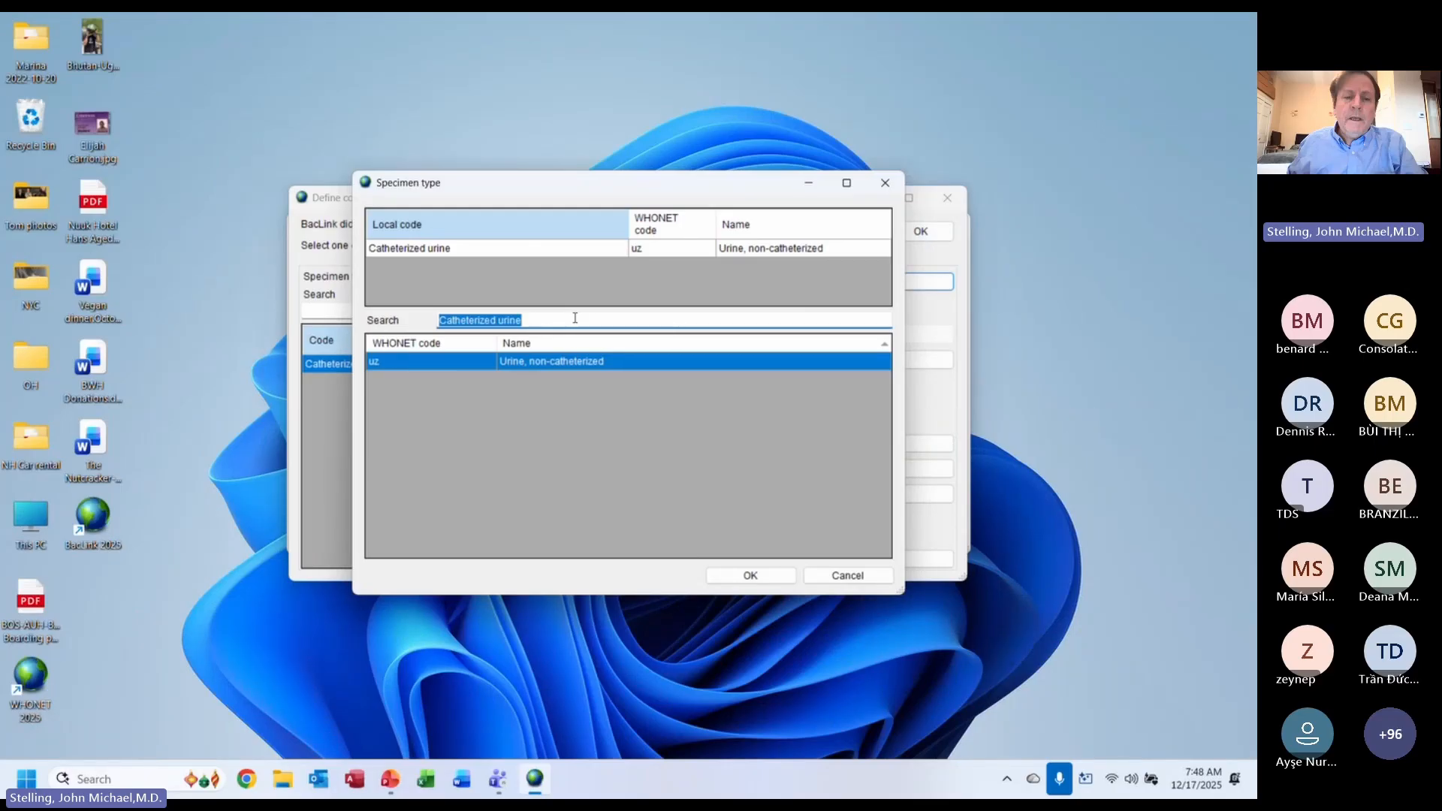
{"action": "left_click", "coordinate": [481, 321]}
{"action": "key", "text": "Home"}
{"action": "key", "text": "ctrl+shift+Right"}
{"action": "key", "text": "Delete"}
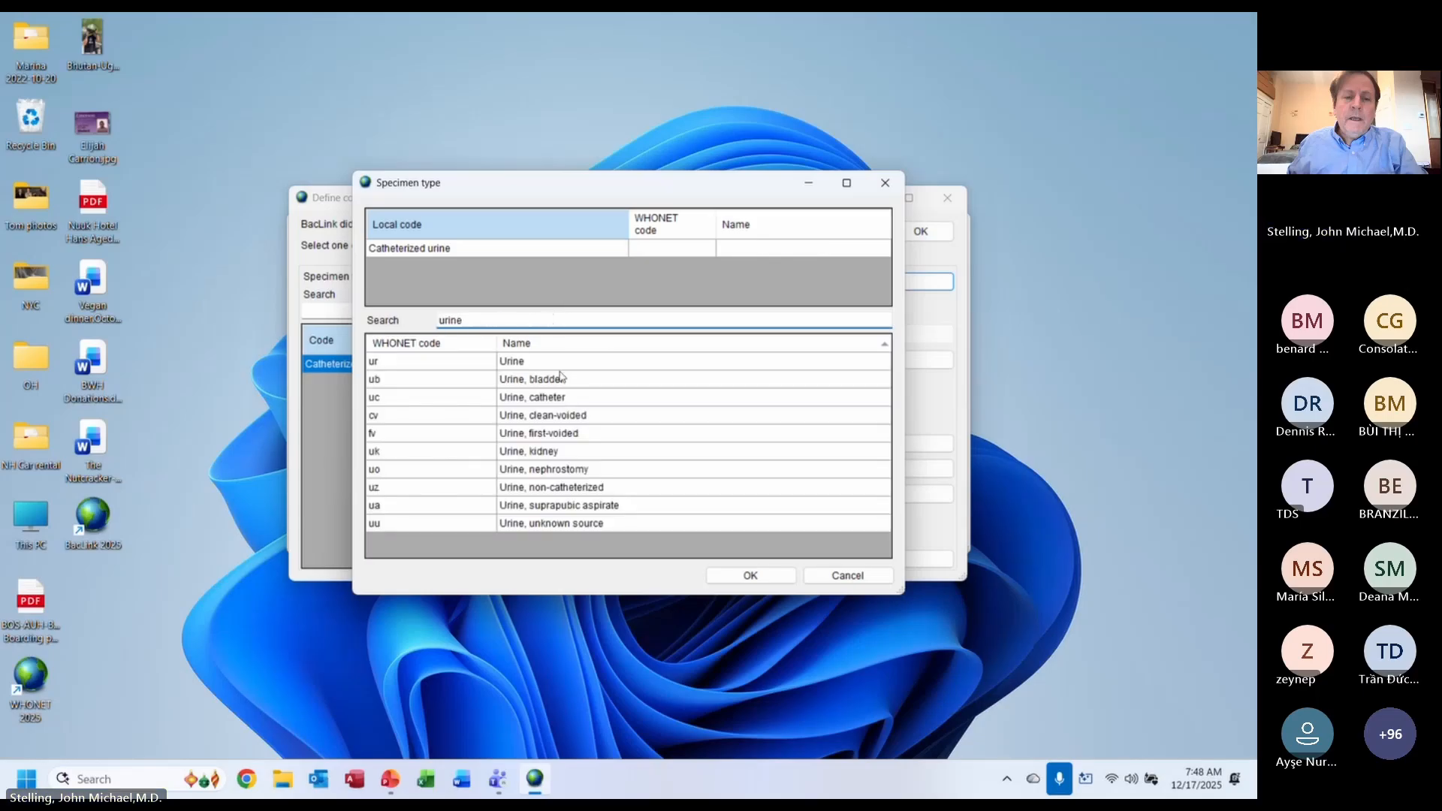
{"action": "left_click", "coordinate": [582, 401]}
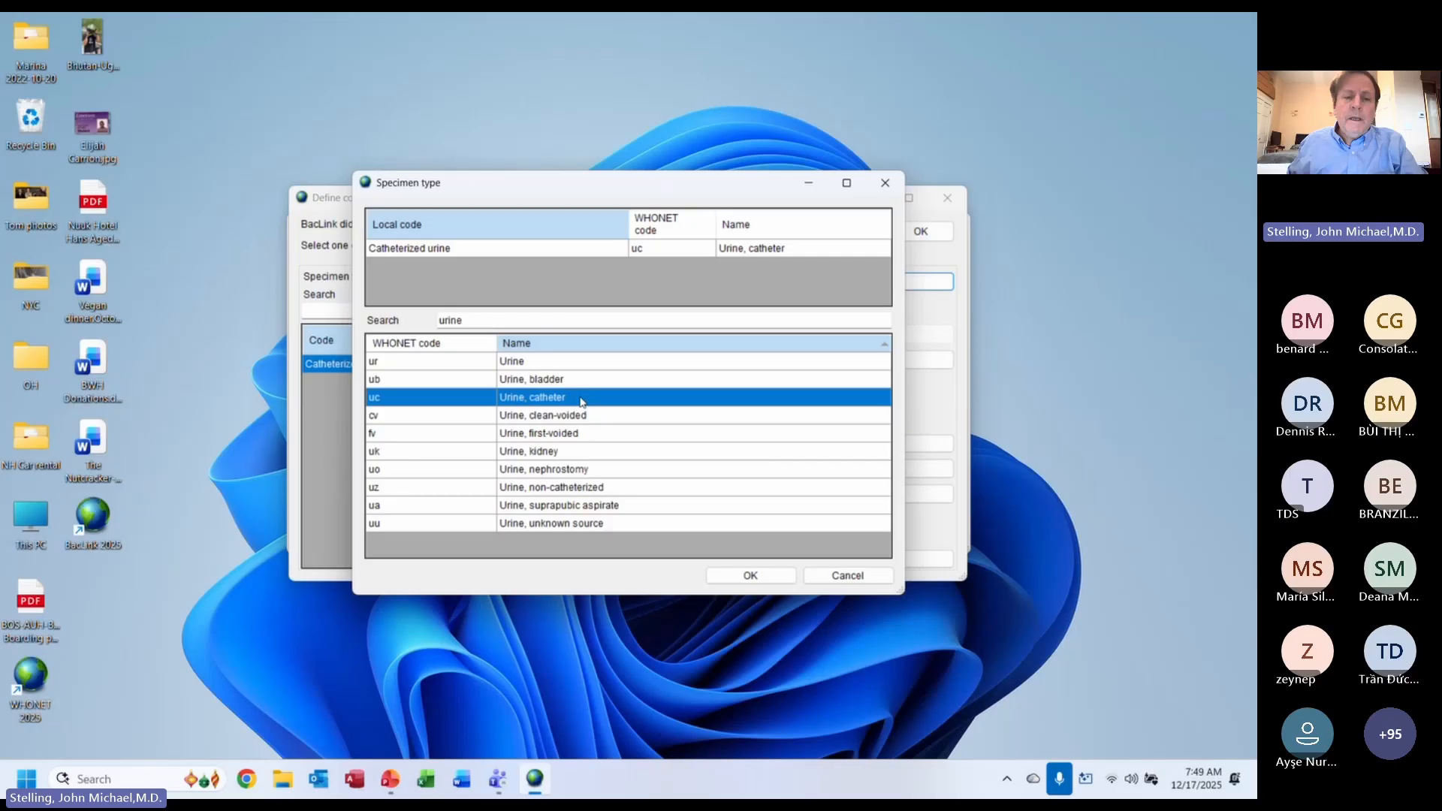
- Search the WHONET specimen types for "finger" and "han", and clear the search
{"action": "left_click", "coordinate": [486, 316]}
{"action": "key", "text": "ctrl+a"}
{"action": "type", "text": "finger"}
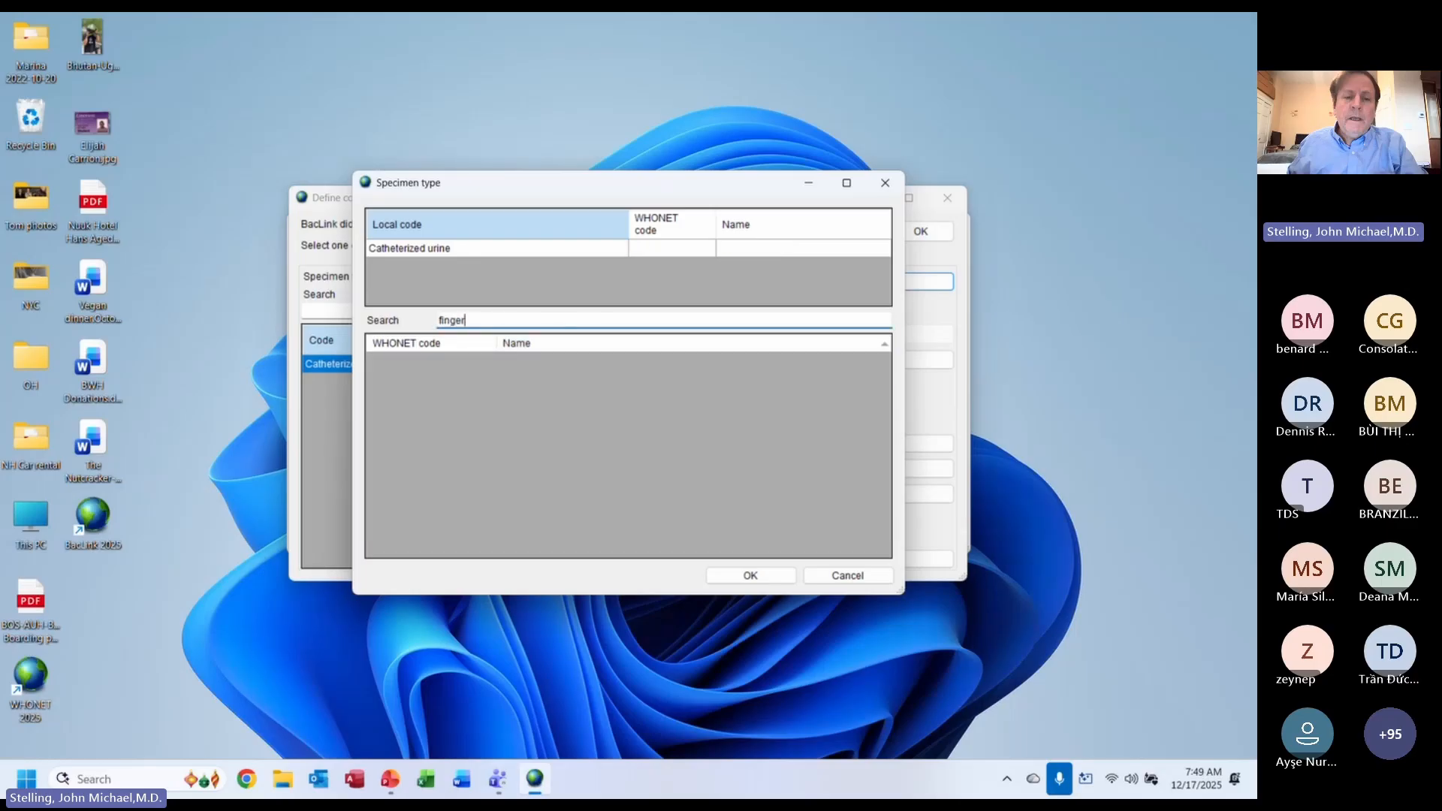
{"action": "key", "text": "BackSpace"}
{"action": "key", "text": "BackSpace"}
{"action": "key", "text": "BackSpace"}
{"action": "key", "text": "BackSpace"}
{"action": "key", "text": "BackSpace"}
{"action": "key", "text": "BackSpace"}
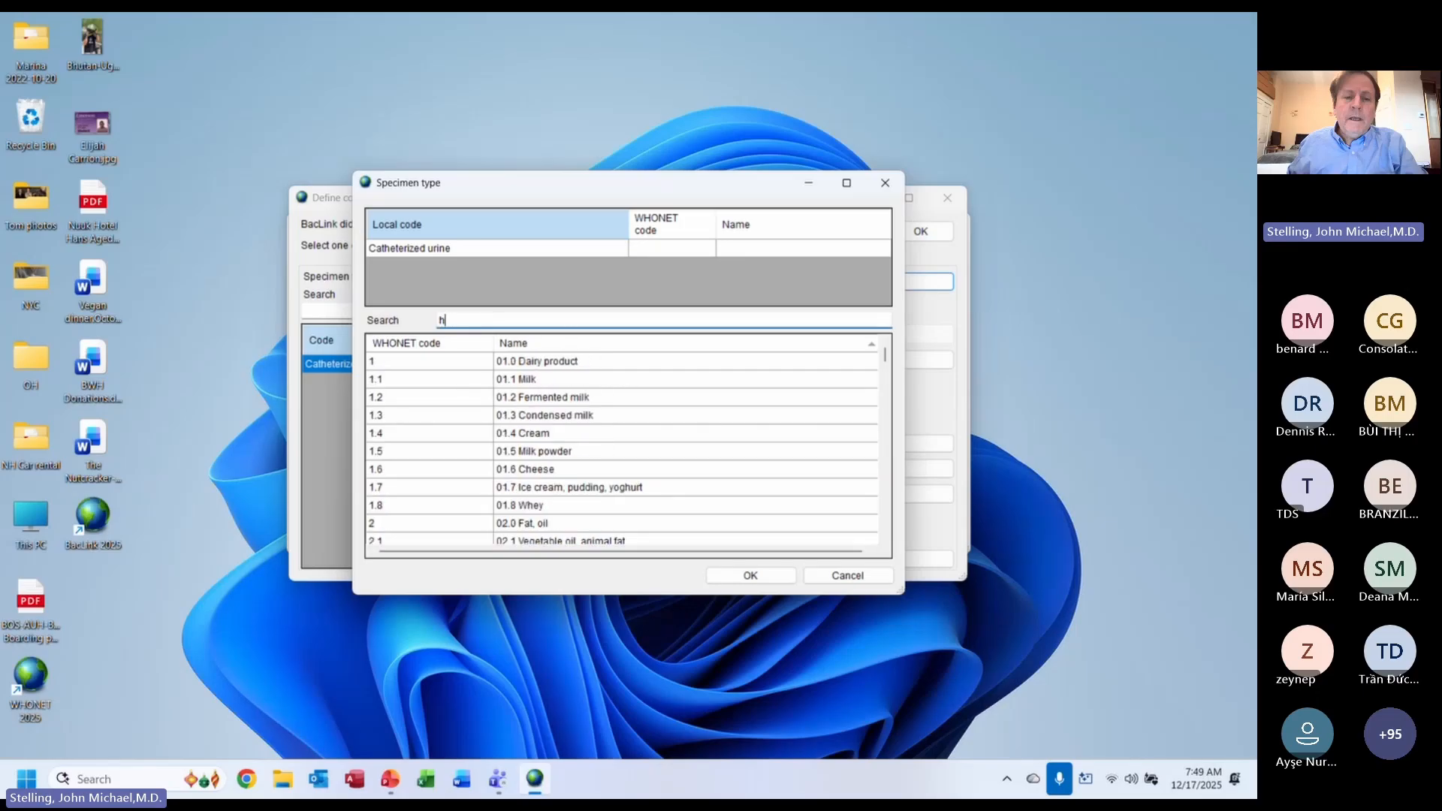
{"action": "type", "text": "han"}
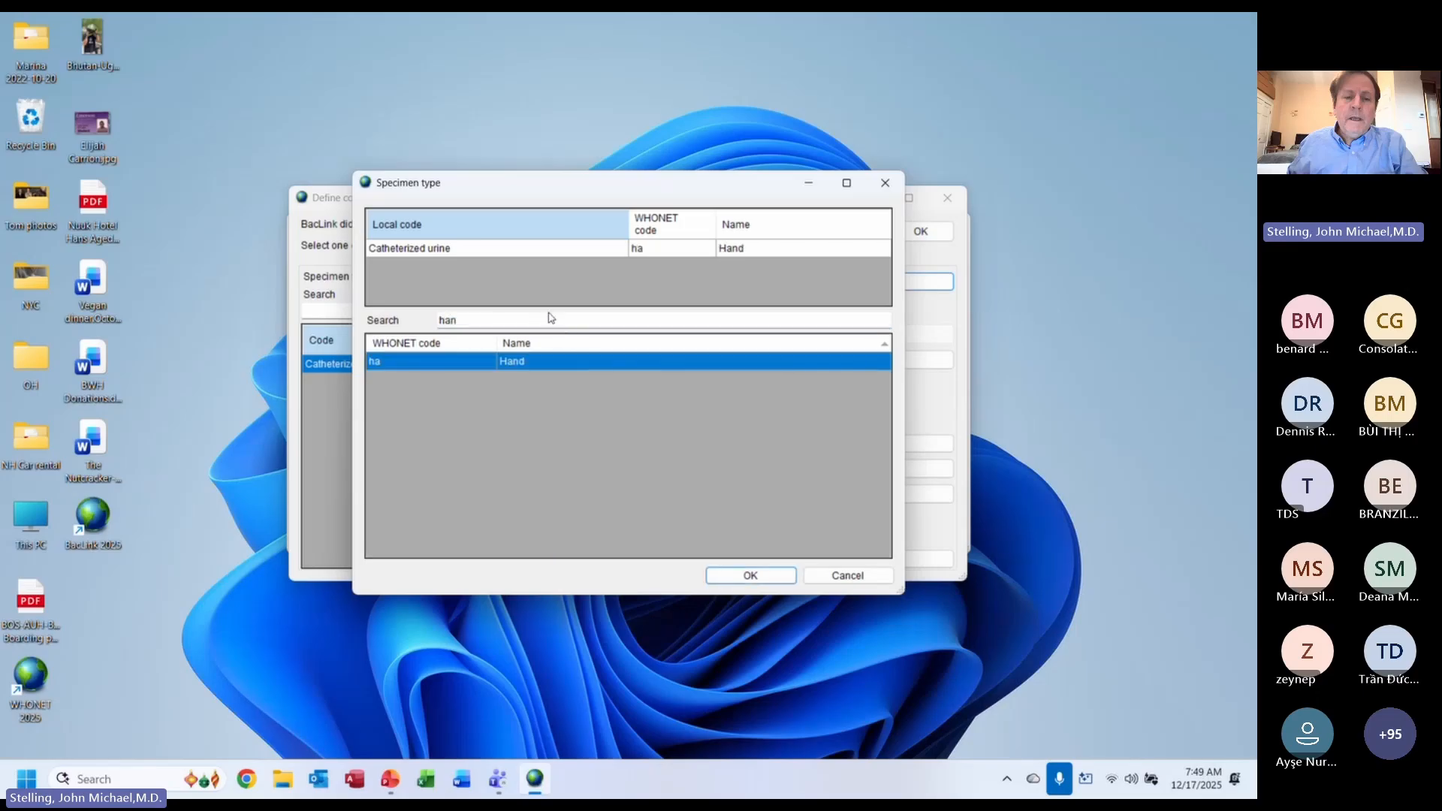
{"action": "left_click", "coordinate": [550, 317]}
{"action": "key", "text": "ctrl+a"}
{"action": "key", "text": "BackSpace"}
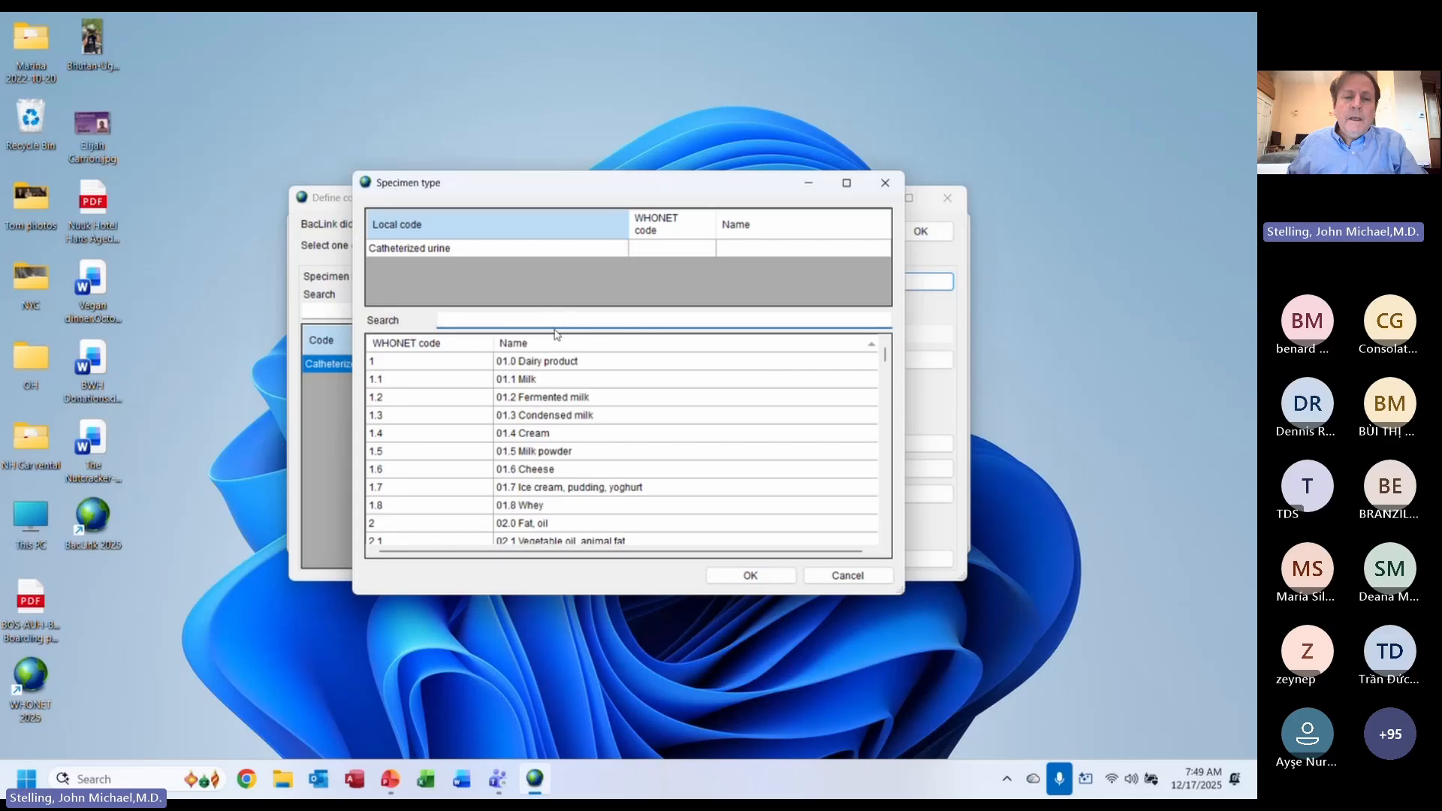
- Search for "urin", assign uc (Urine, catheter) to Catheterized urine again and confirm the definition
{"action": "type", "text": "urin"}
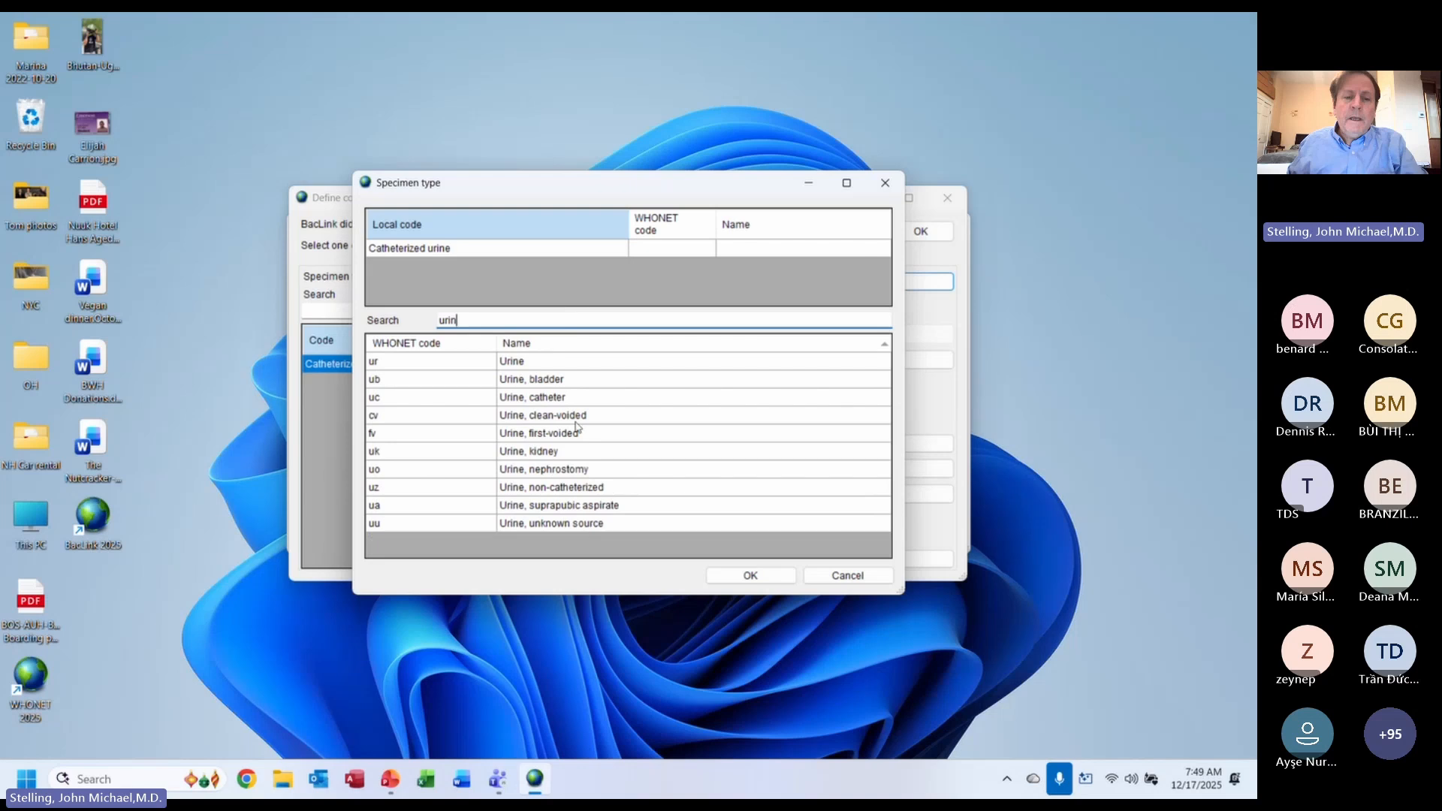
{"action": "left_click", "coordinate": [565, 401]}
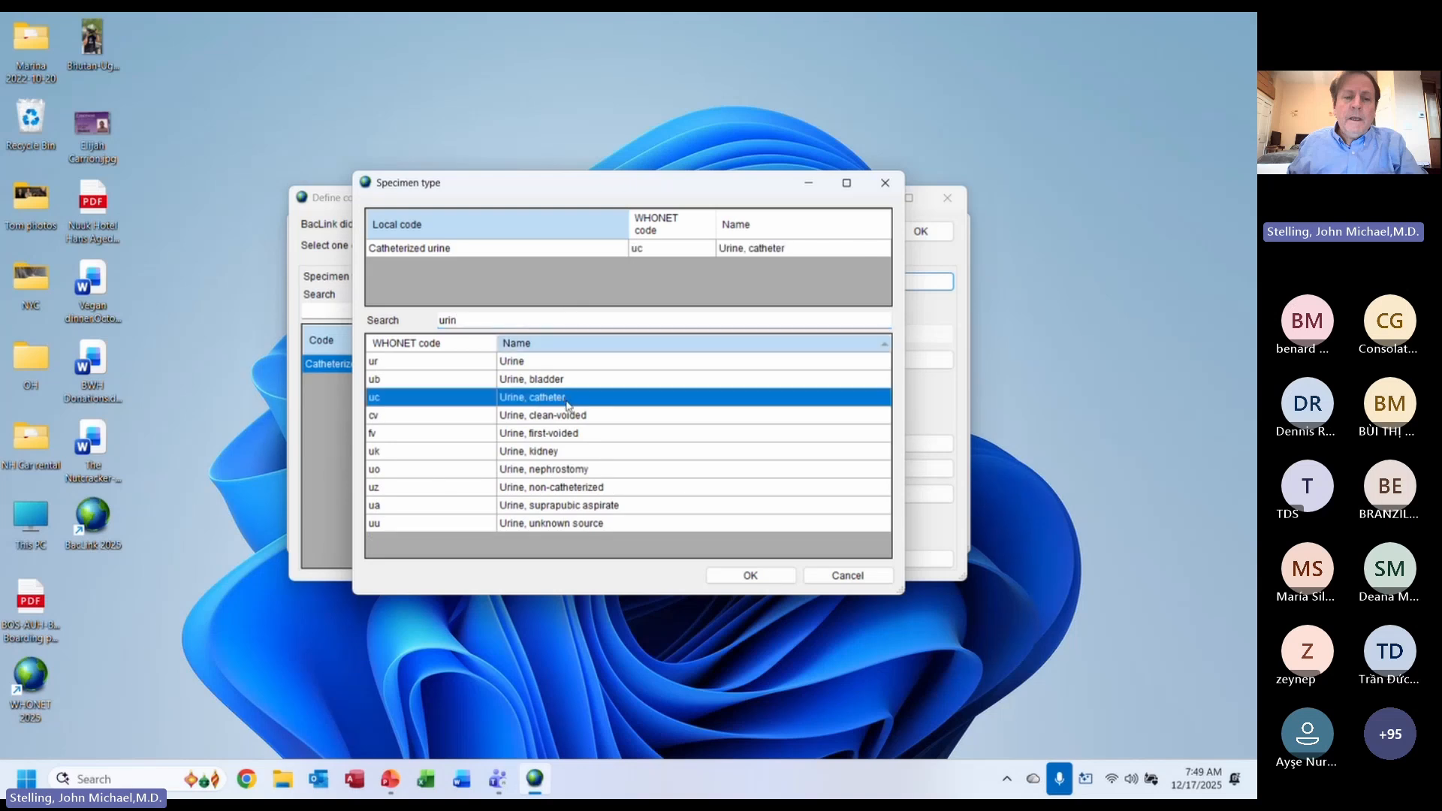
{"action": "left_click", "coordinate": [750, 576]}
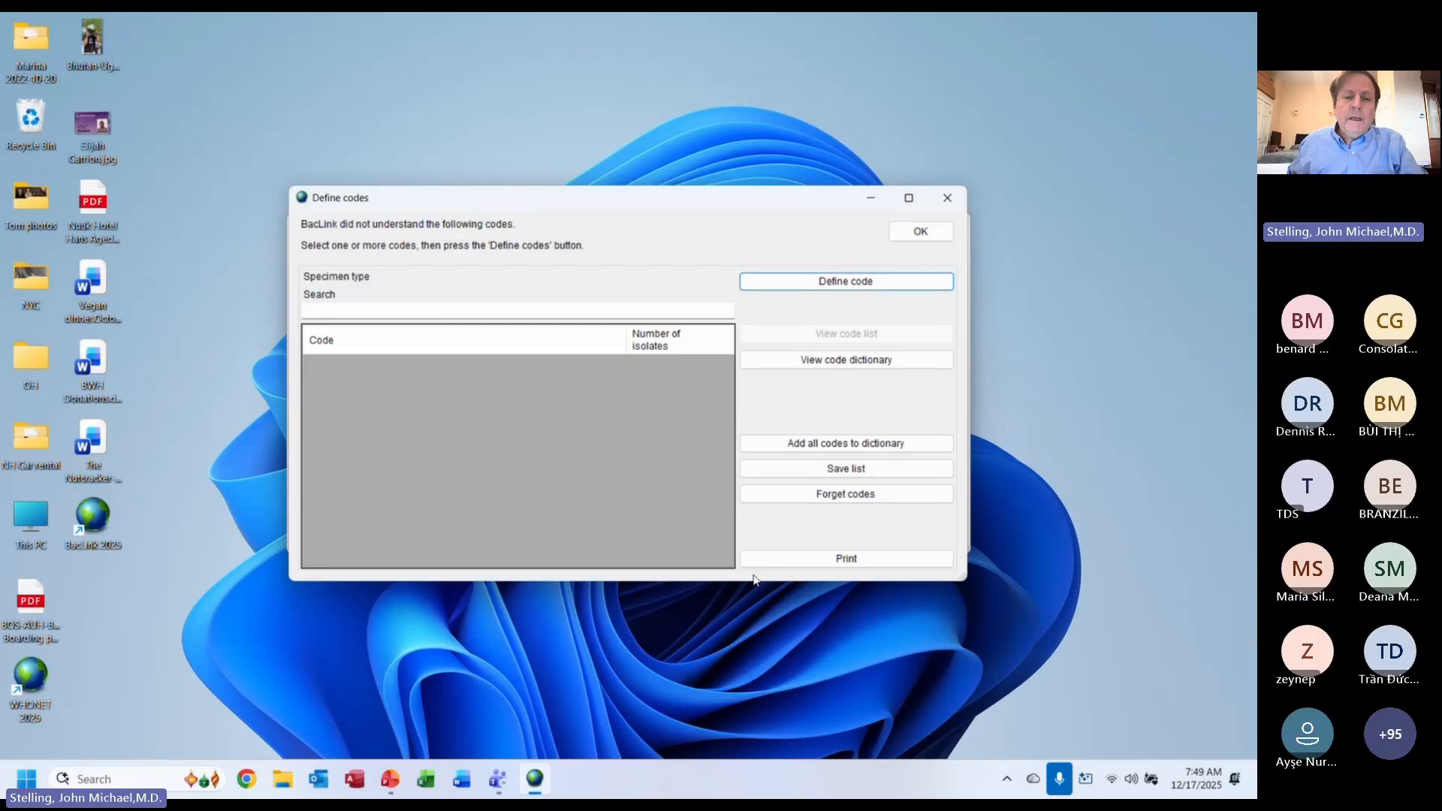
- View the specimen code dictionary and examine the entries for Sputum sample and Catheterized urine
{"action": "left_click", "coordinate": [859, 360]}
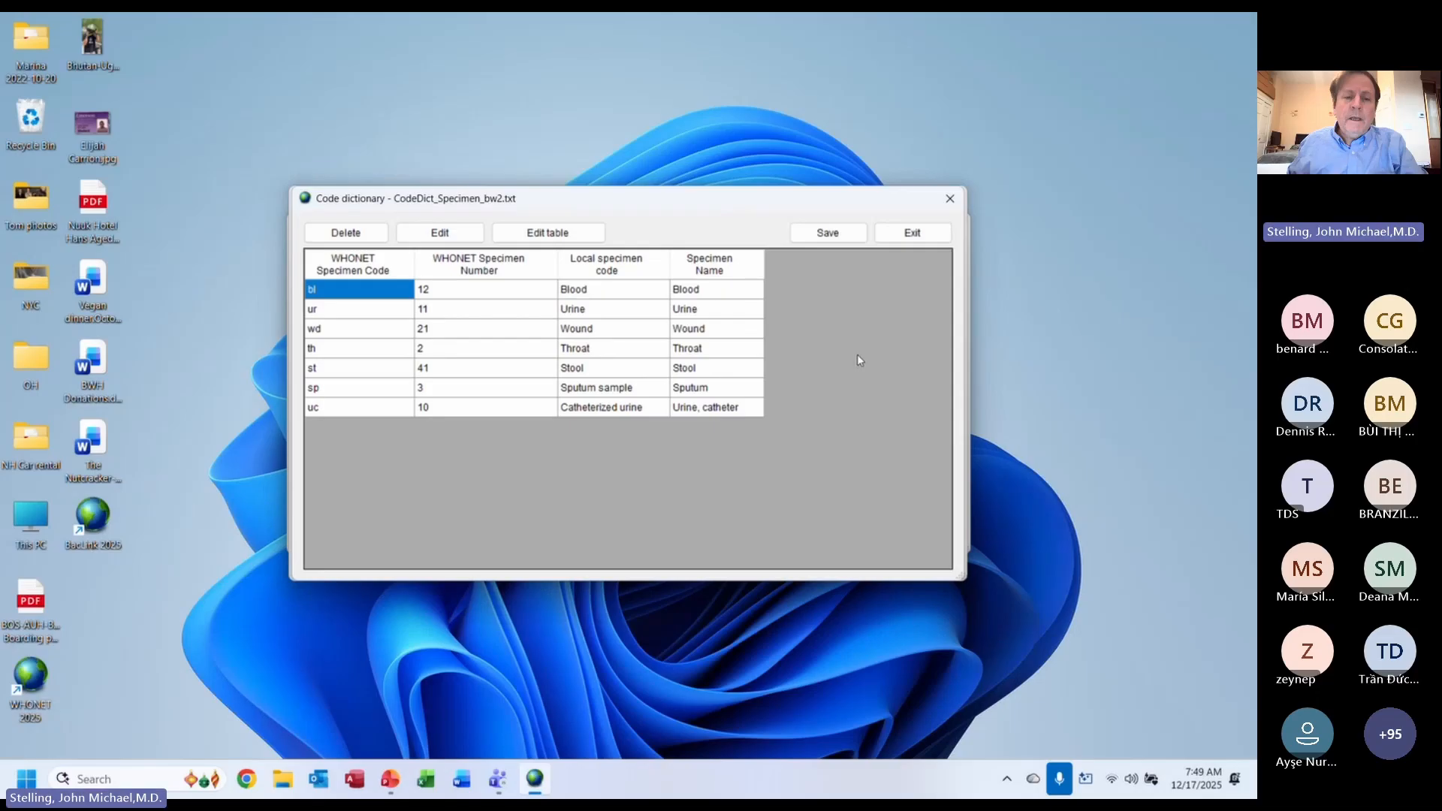
{"action": "left_click", "coordinate": [609, 396]}
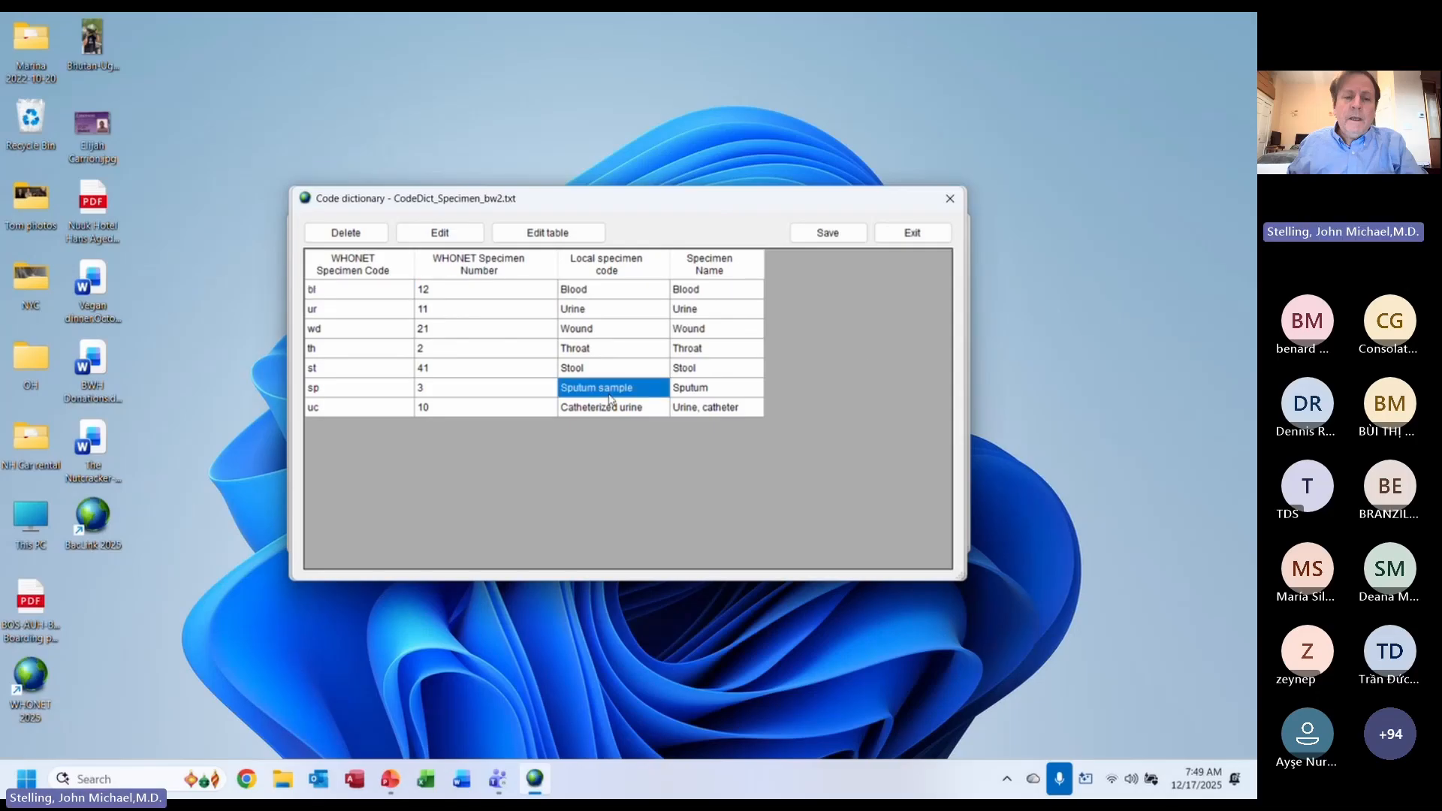
{"action": "key", "text": "Down"}
{"action": "key", "text": "Right"}
{"action": "key", "text": "Up"}
{"action": "key", "text": "Left"}
{"action": "key", "text": "Left"}
{"action": "key", "text": "Right"}
{"action": "key", "text": "Right"}
{"action": "key", "text": "Left"}
{"action": "key", "text": "Right"}
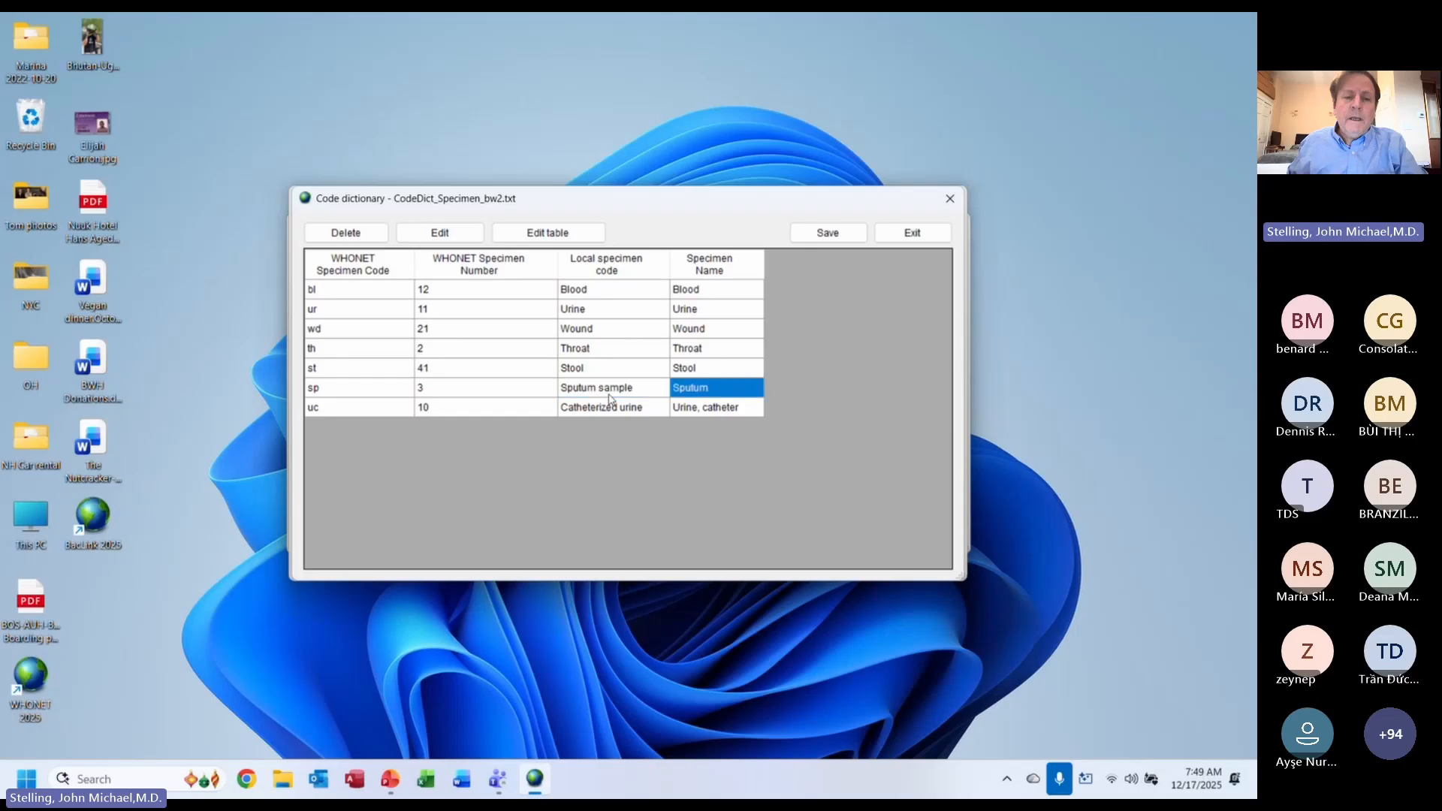
{"action": "key", "text": "Left"}
{"action": "key", "text": "Down"}
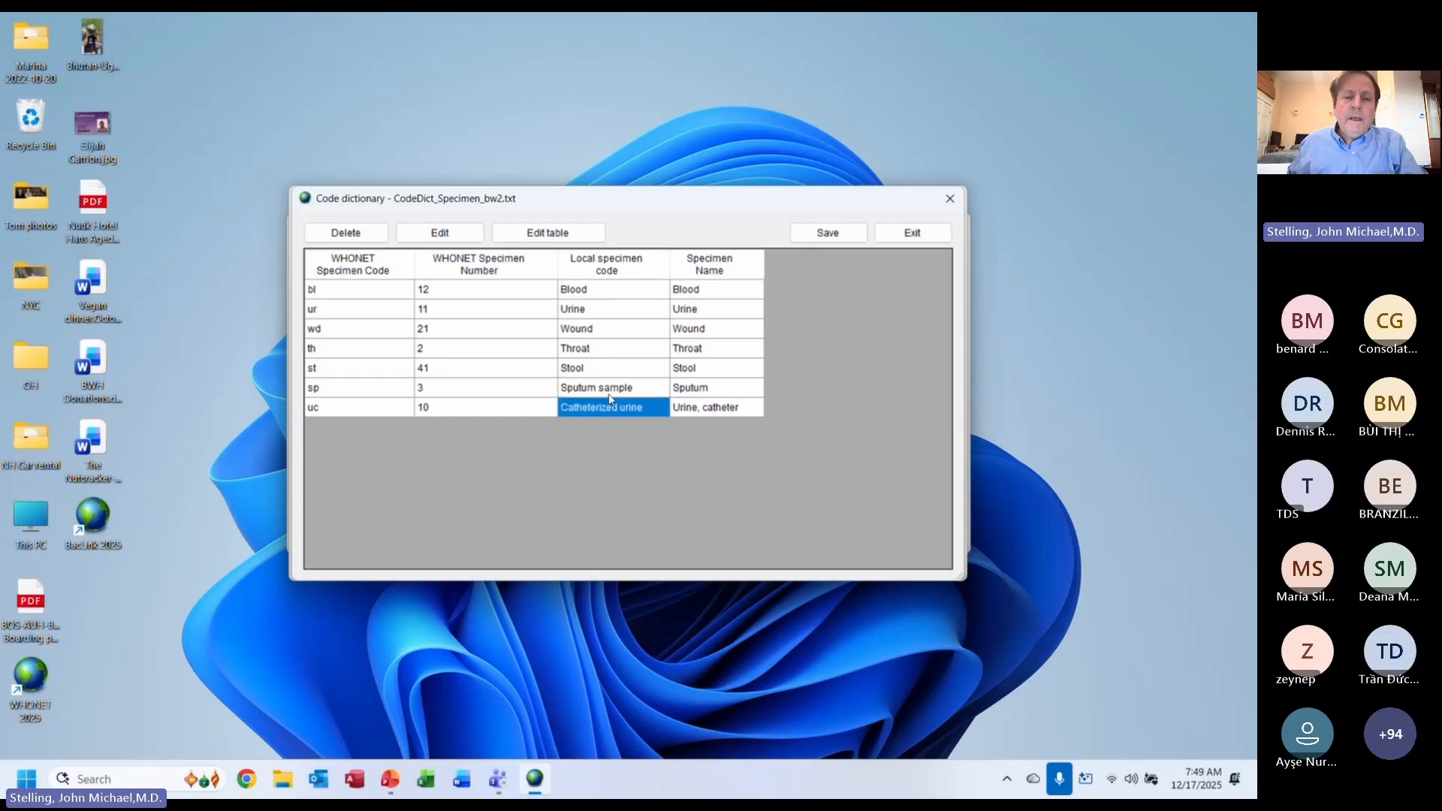
{"action": "key", "text": "Right"}
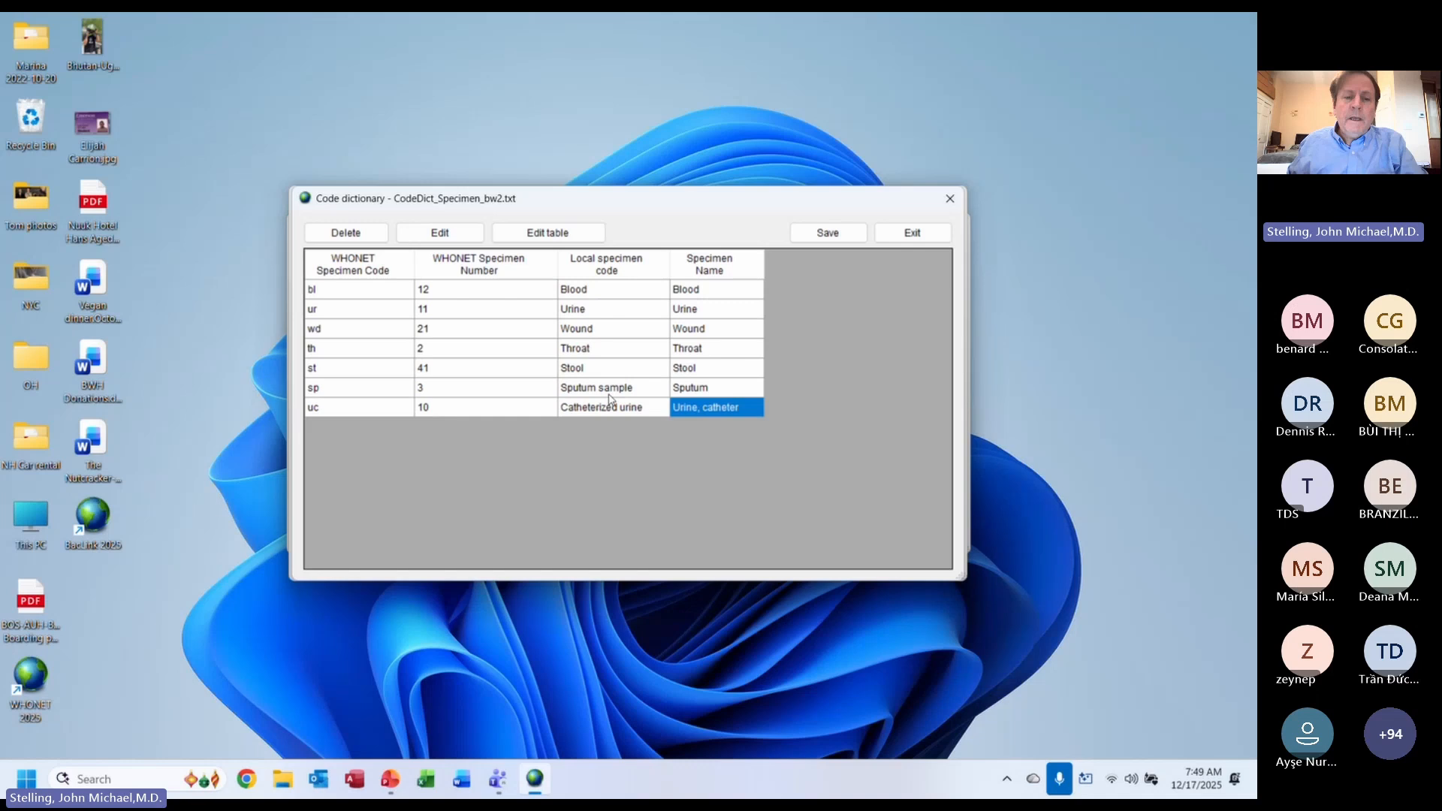
- Examine the other dictionary entries, comparing specimen names and WHONET specimen codes from Blood to Stool
{"action": "key", "text": "Up"}
{"action": "key", "text": "Up"}
{"action": "key", "text": "Up"}
{"action": "key", "text": "Up"}
{"action": "key", "text": "Up"}
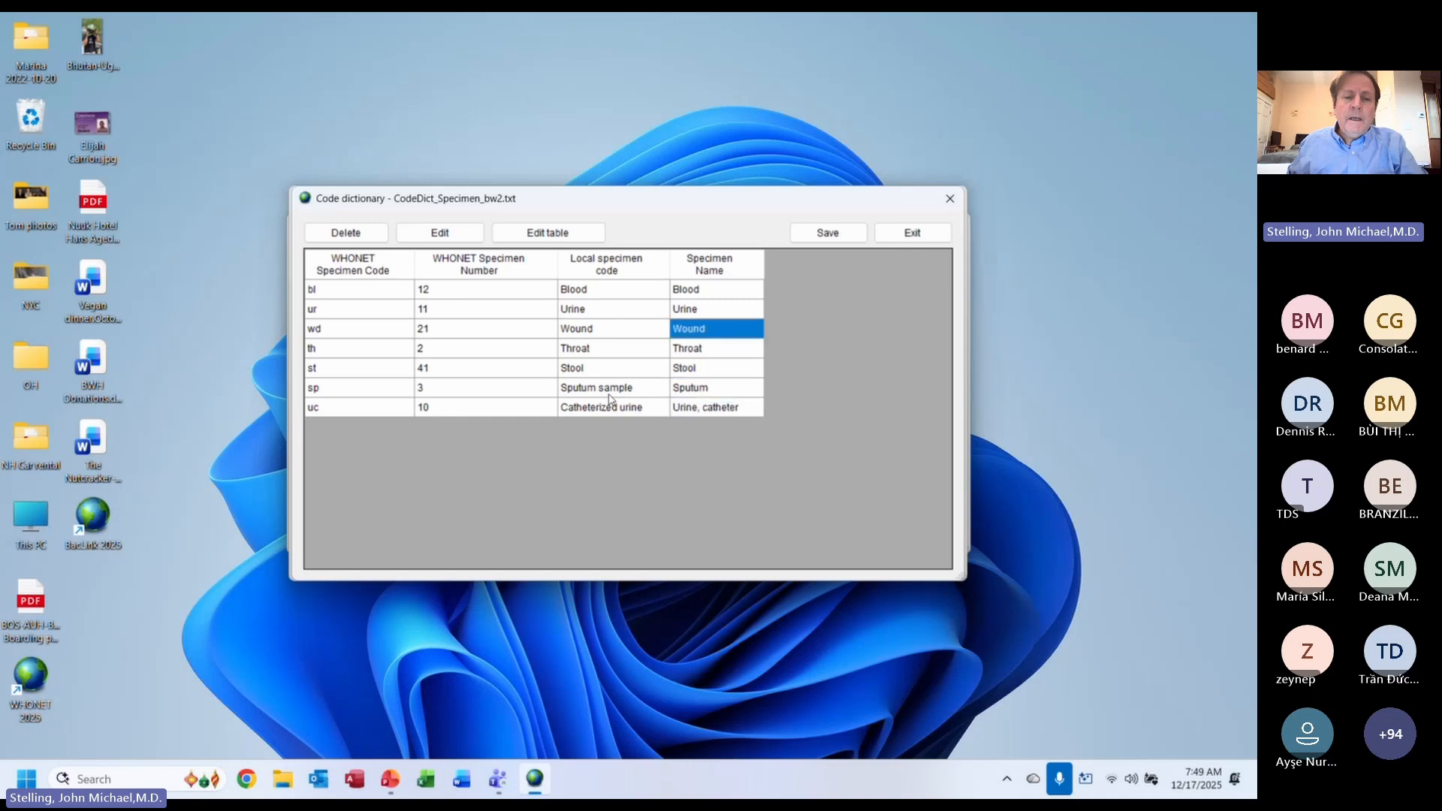
{"action": "key", "text": "Up"}
{"action": "key", "text": "Down"}
{"action": "key", "text": "Down"}
{"action": "key", "text": "Down"}
{"action": "key", "text": "Down"}
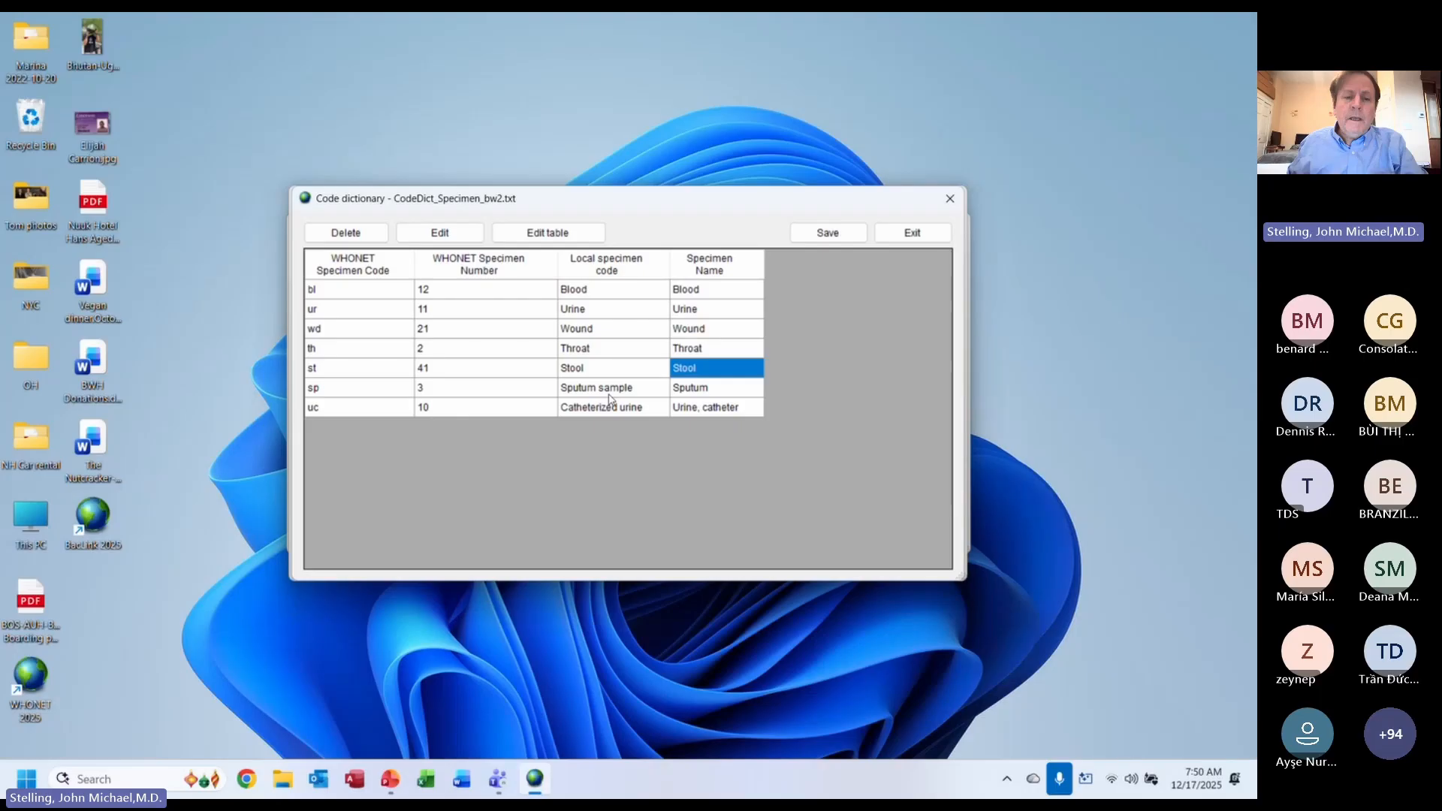
{"action": "key", "text": "Left"}
{"action": "key", "text": "Left"}
{"action": "key", "text": "Left"}
{"action": "key", "text": "Up"}
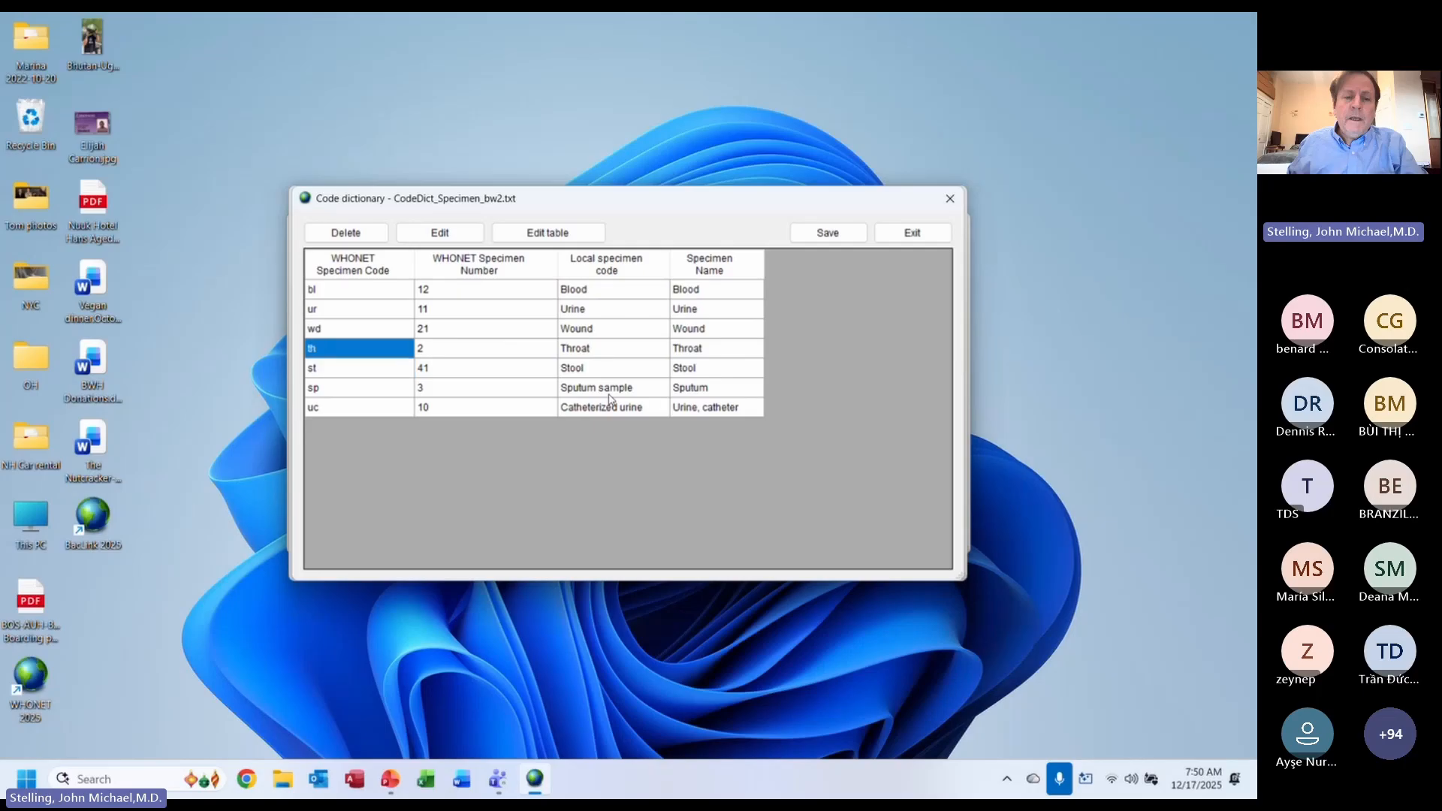
{"action": "key", "text": "Up"}
{"action": "key", "text": "Up"}
{"action": "key", "text": "Up"}
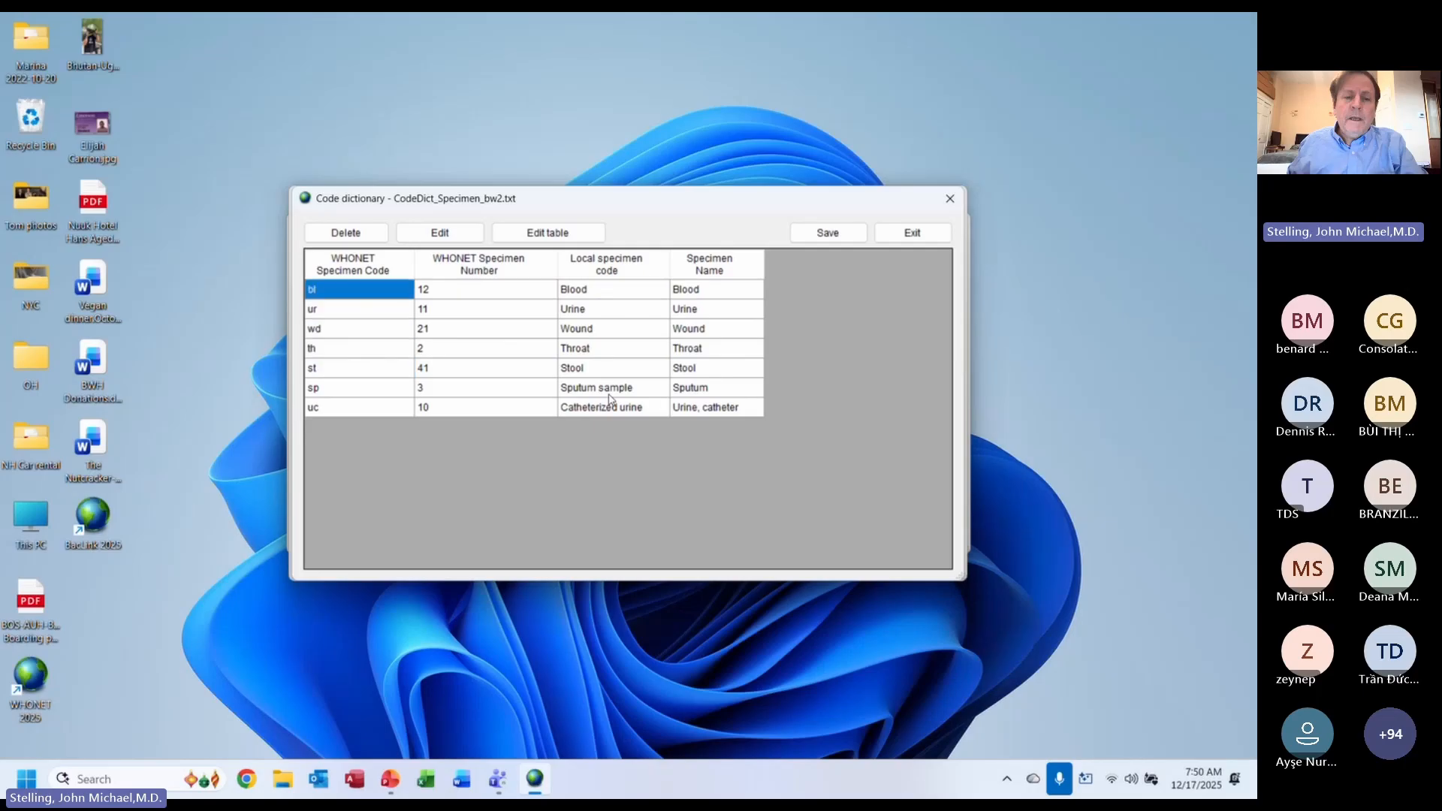
{"action": "key", "text": "Down"}
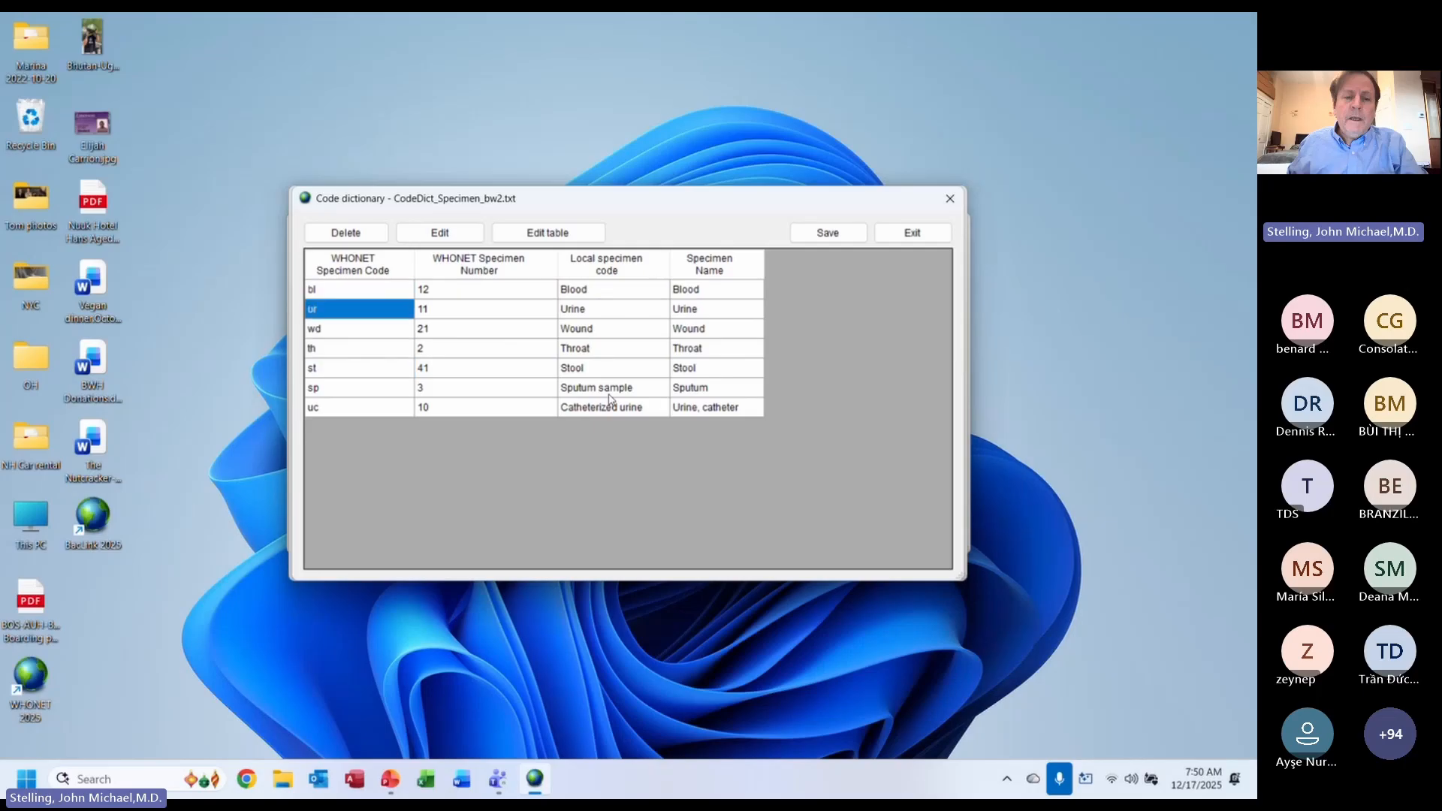
{"action": "key", "text": "Down"}
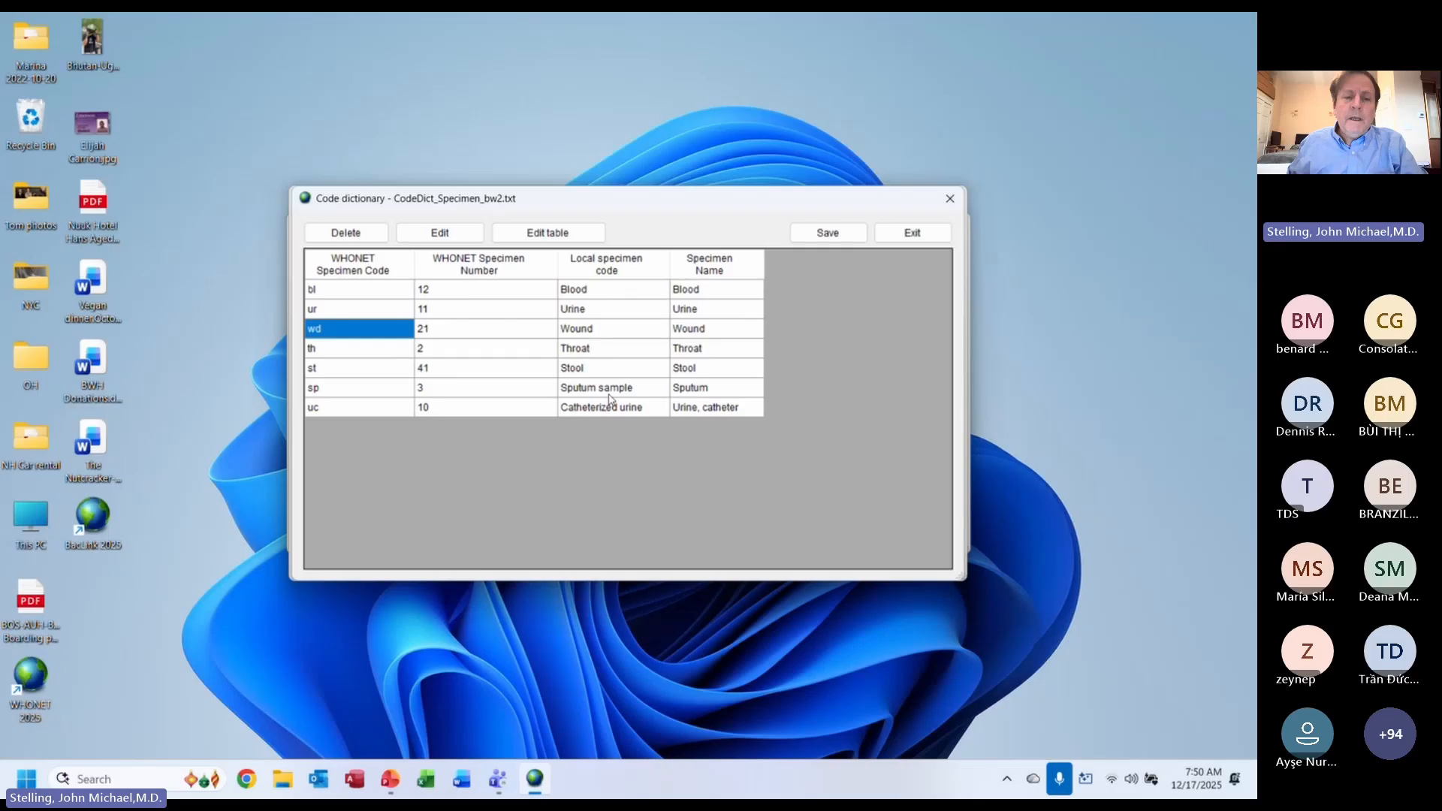
- Examine the WHONET specimen numbers in the dictionary for the entries from Blood to Throat
{"action": "key", "text": "Up"}
{"action": "key", "text": "Up"}
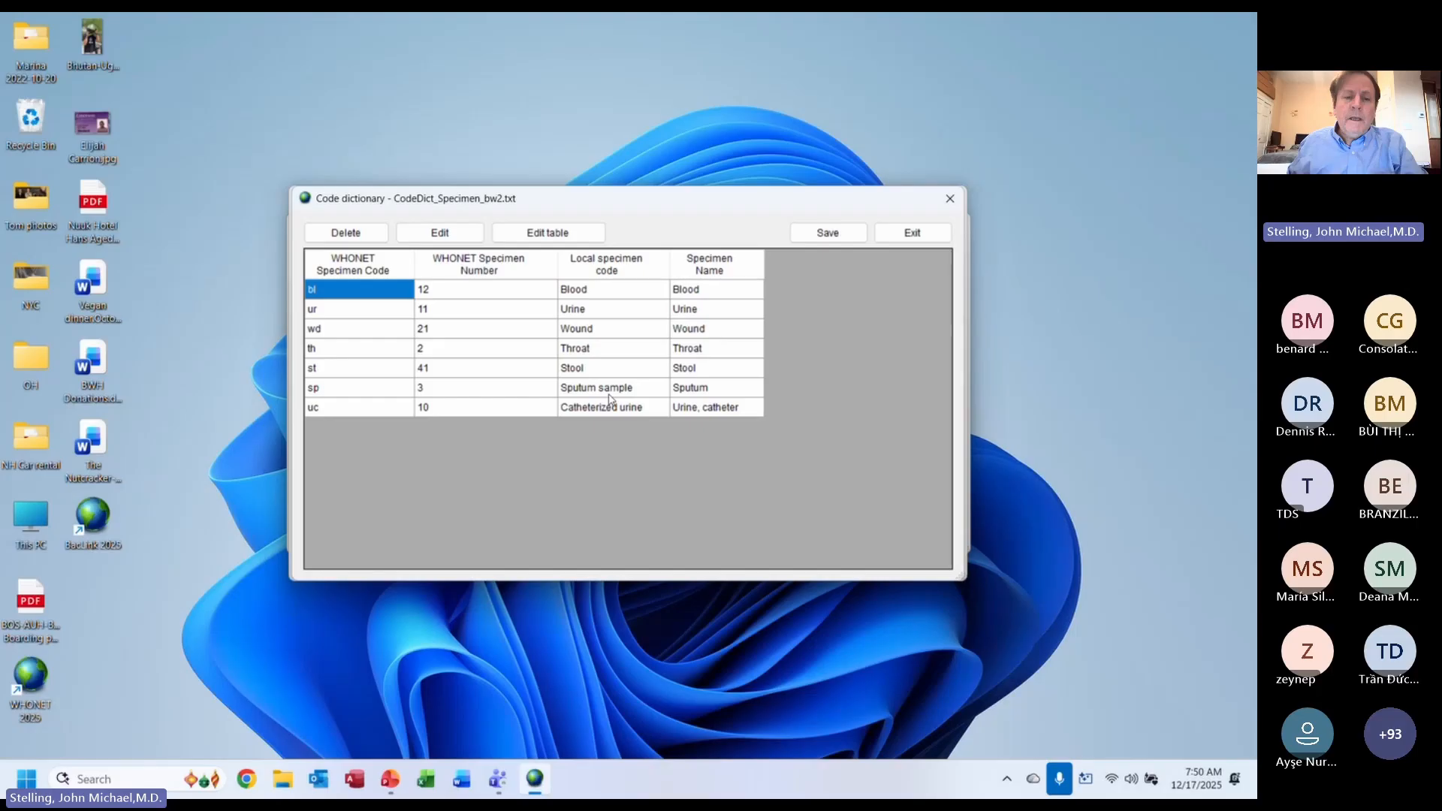
{"action": "key", "text": "Tab"}
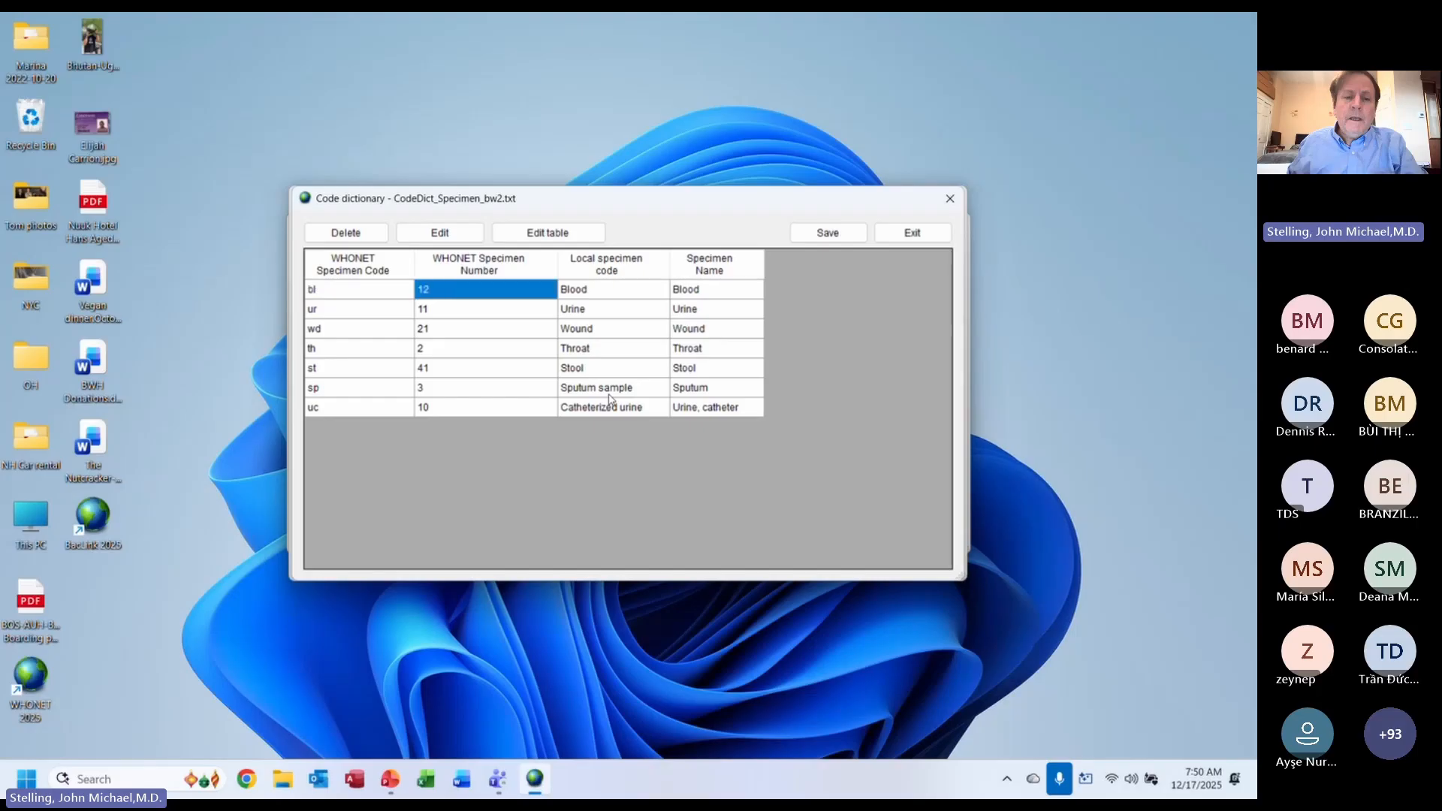
{"action": "key", "text": "Down"}
{"action": "key", "text": "Up"}
{"action": "key", "text": "Down"}
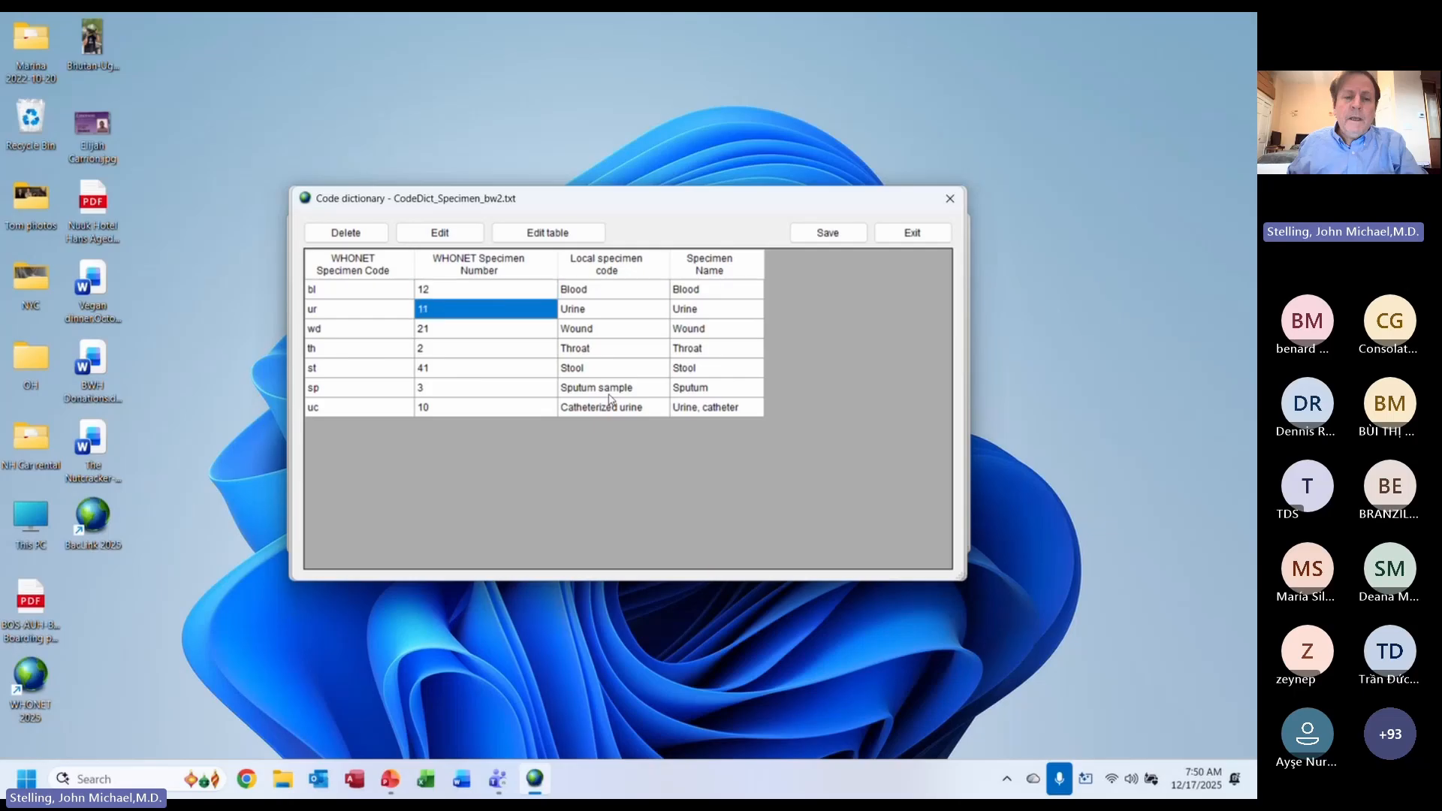
{"action": "key", "text": "Down"}
{"action": "key", "text": "Down"}
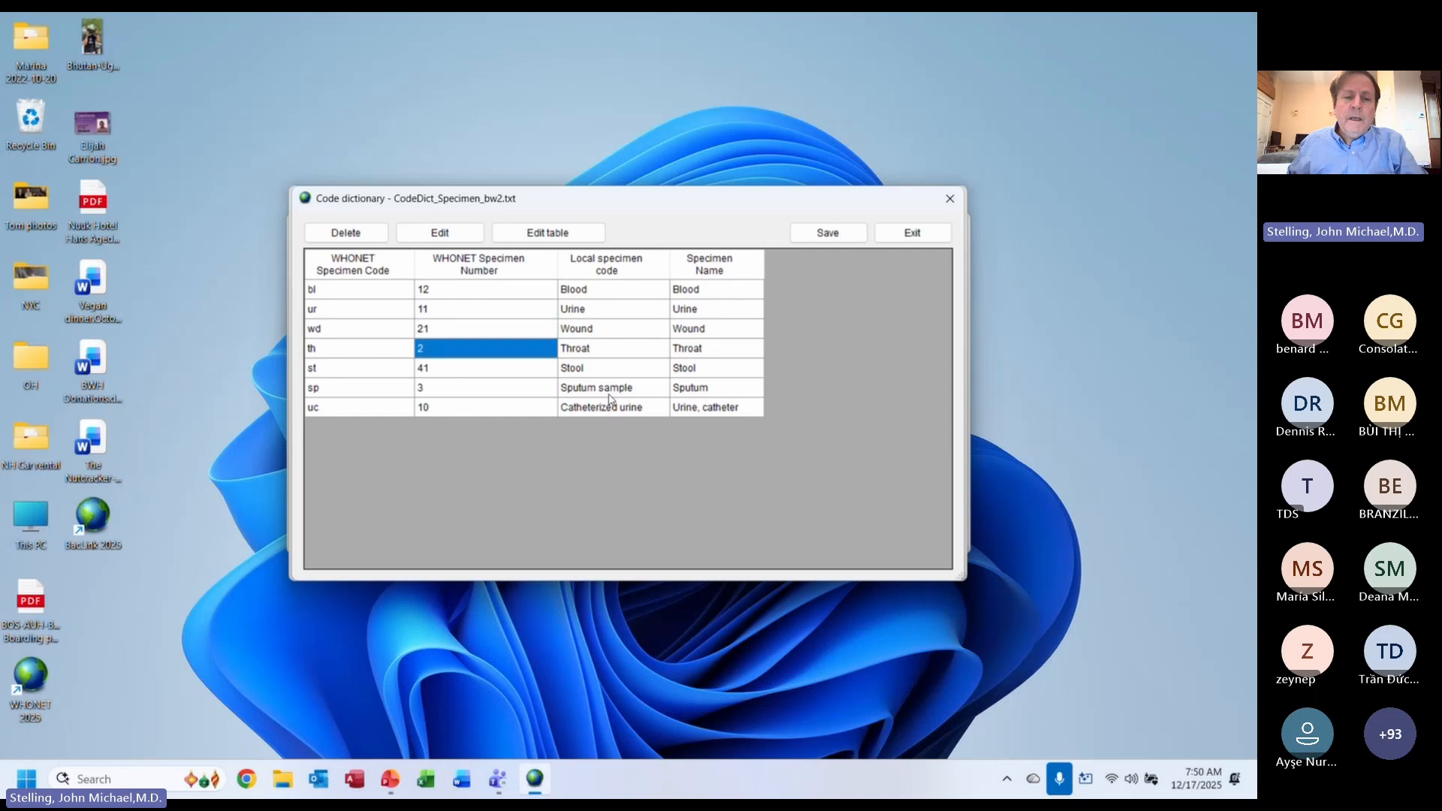
{"action": "key", "text": "Up"}
{"action": "key", "text": "Up"}
{"action": "key", "text": "Up"}
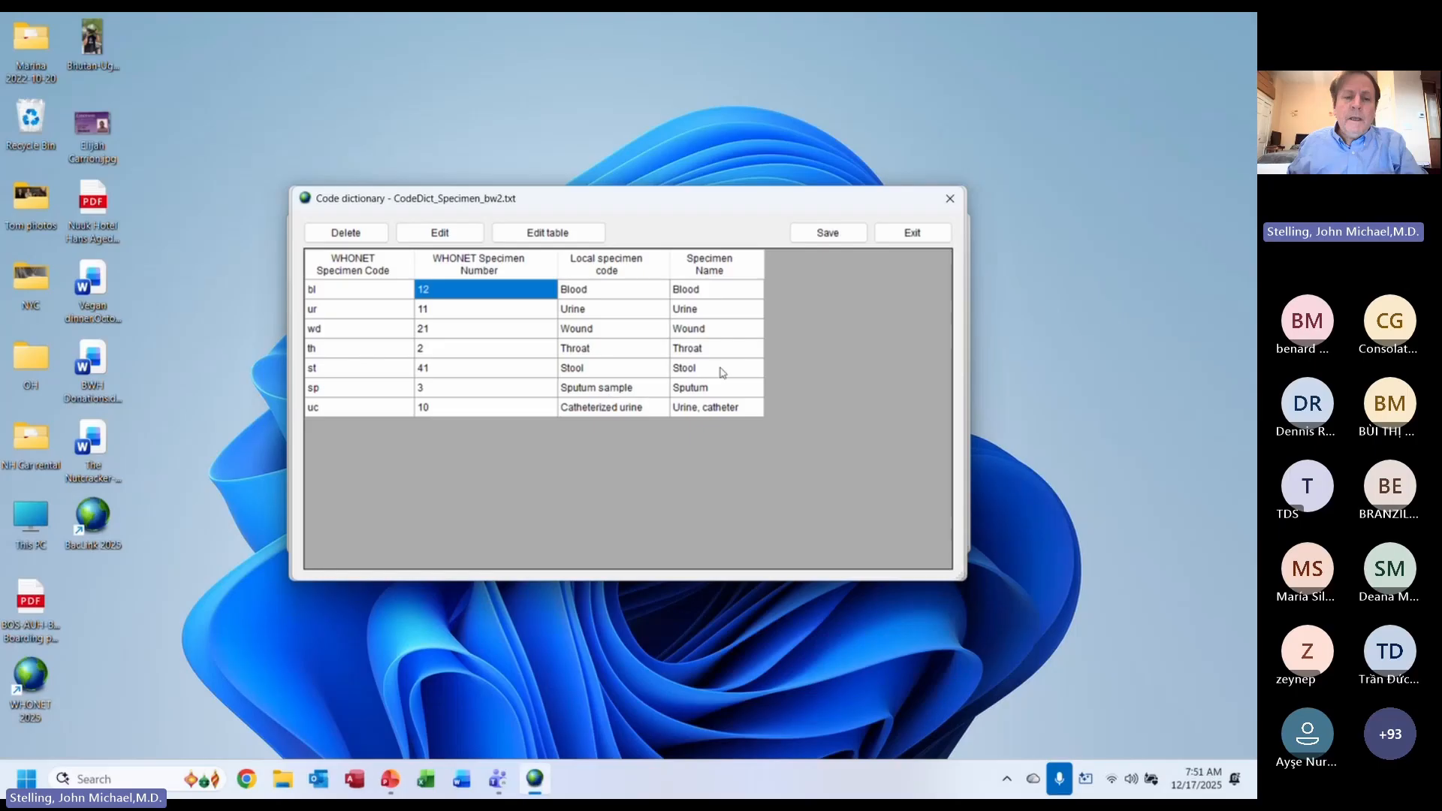
- Compare the local specimen codes Sputum sample and Catheterized urine with the specimen names and WHONET codes in their rows
{"action": "key", "text": "Down"}
{"action": "key", "text": "Down"}
{"action": "key", "text": "Down"}
{"action": "key", "text": "Down"}
{"action": "key", "text": "Down"}
{"action": "key", "text": "Right"}
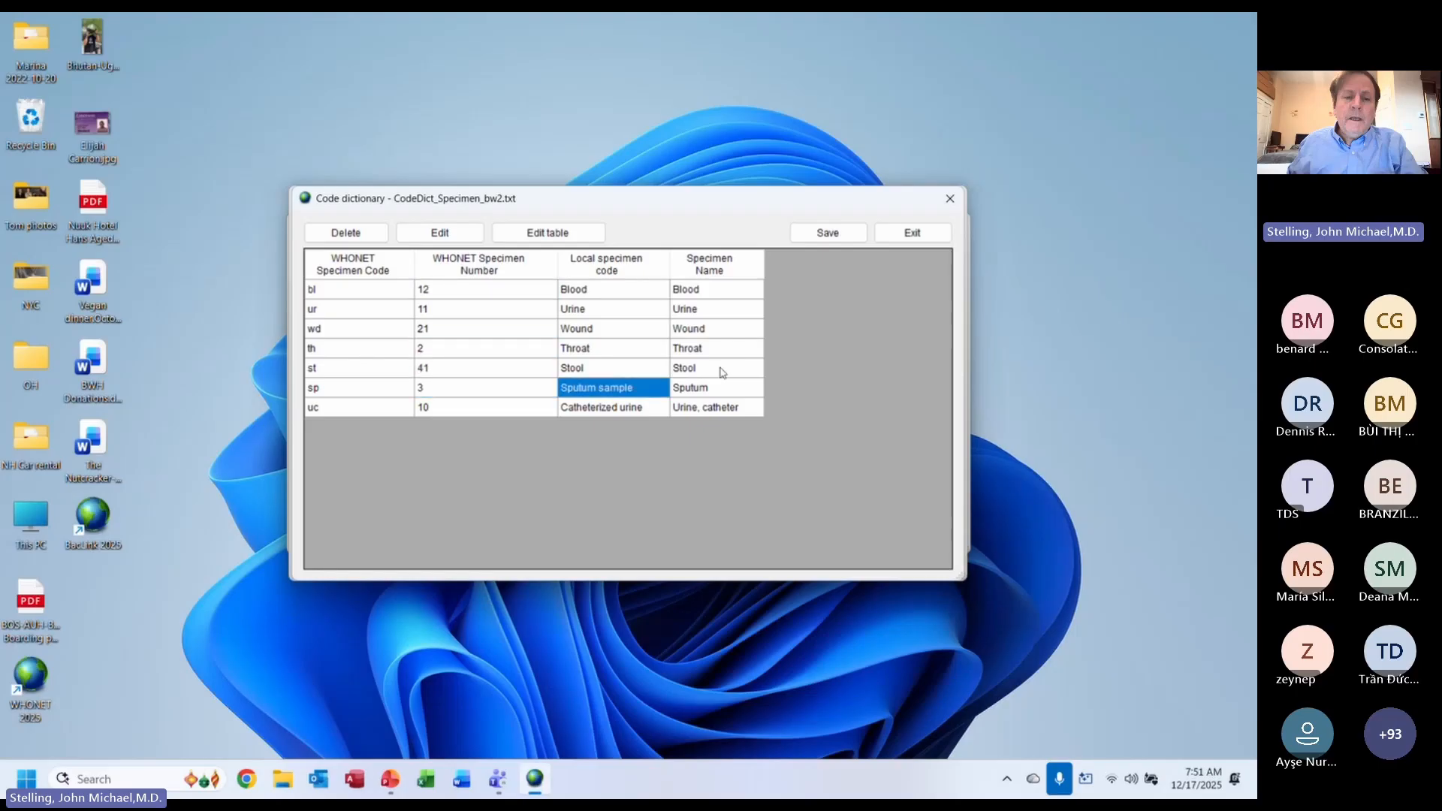
{"action": "key", "text": "Down"}
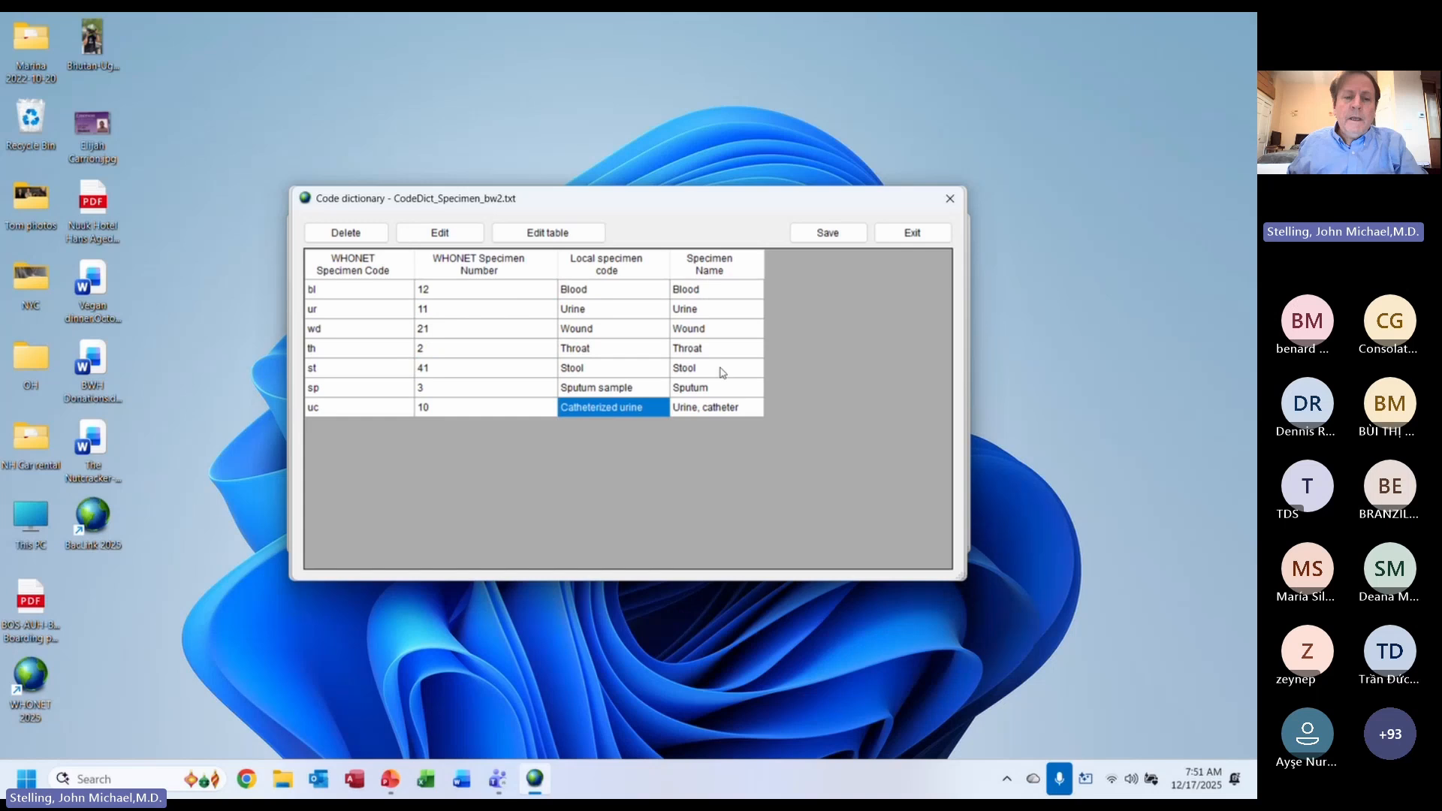
{"action": "key", "text": "Right"}
{"action": "key", "text": "Left"}
{"action": "key", "text": "Left"}
{"action": "key", "text": "Left"}
{"action": "key", "text": "Right"}
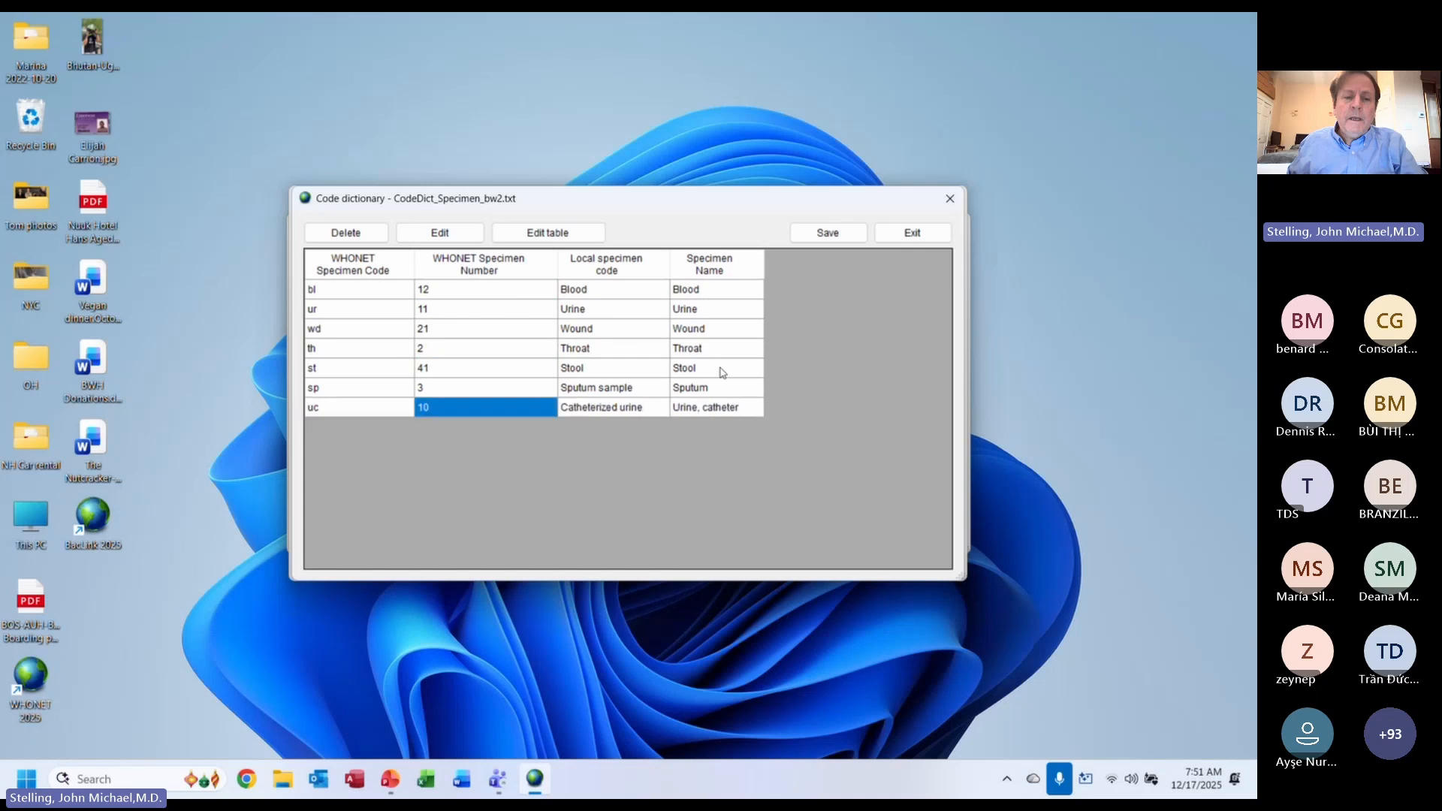
{"action": "left_click", "coordinate": [371, 233]}
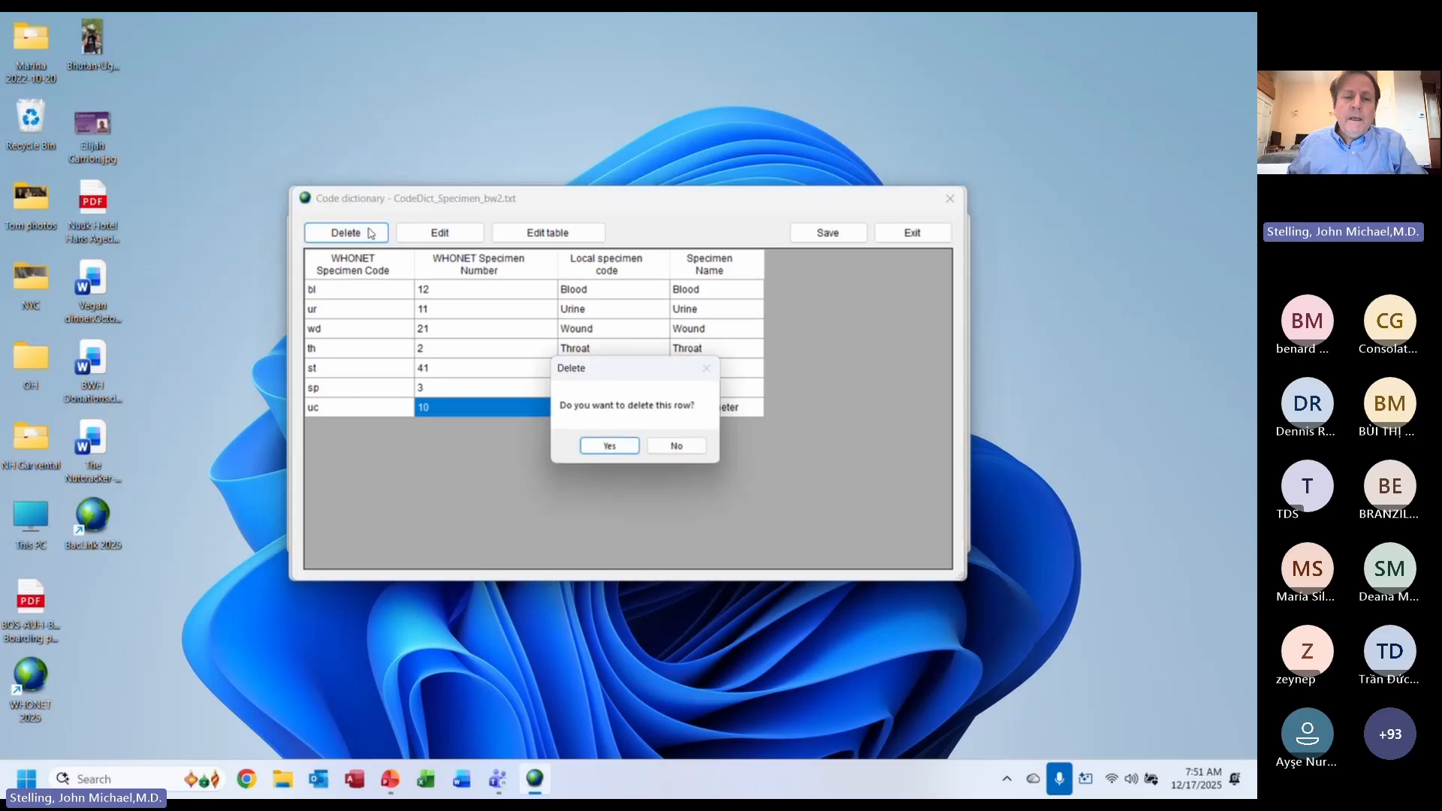
{"action": "left_click", "coordinate": [680, 446]}
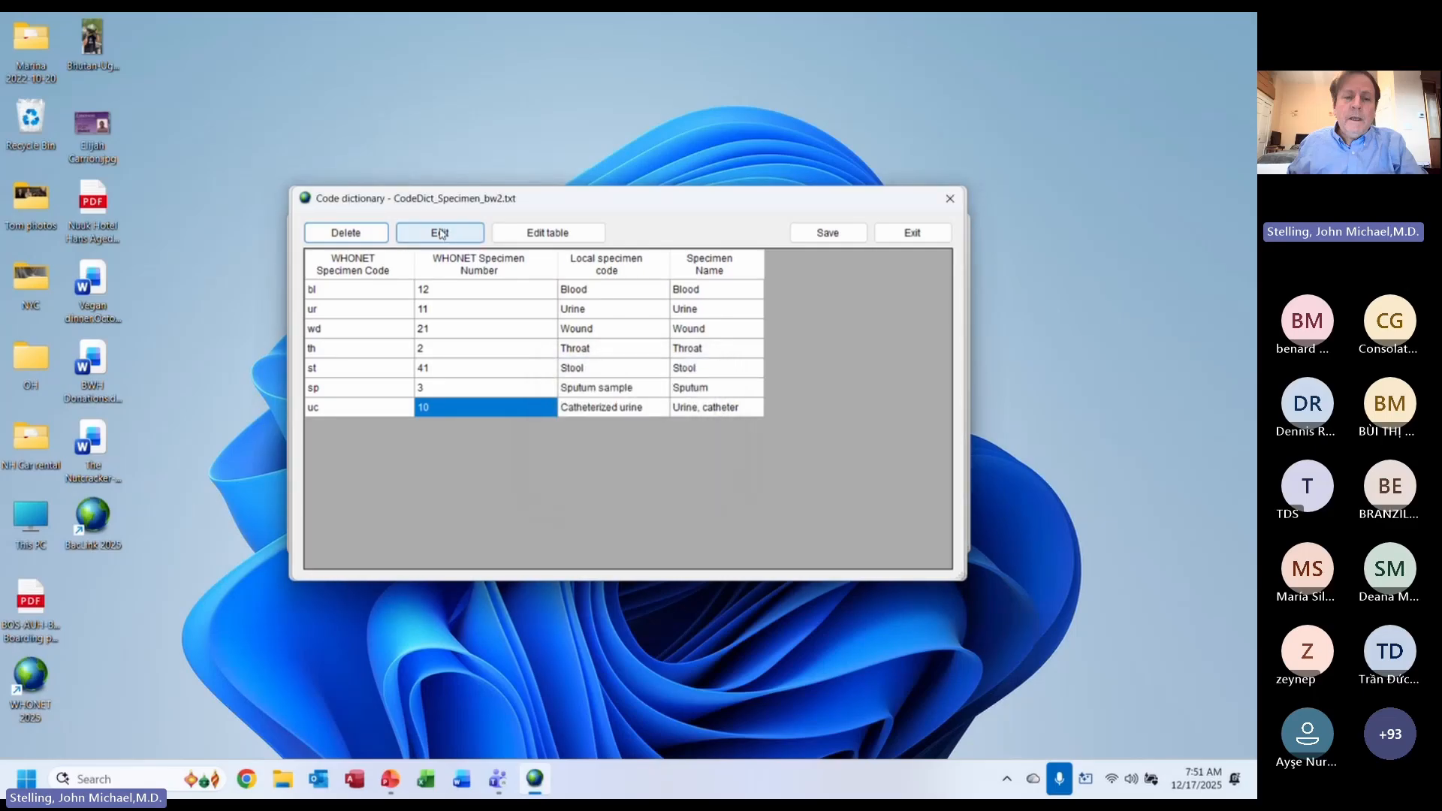
{"action": "left_click", "coordinate": [441, 233]}
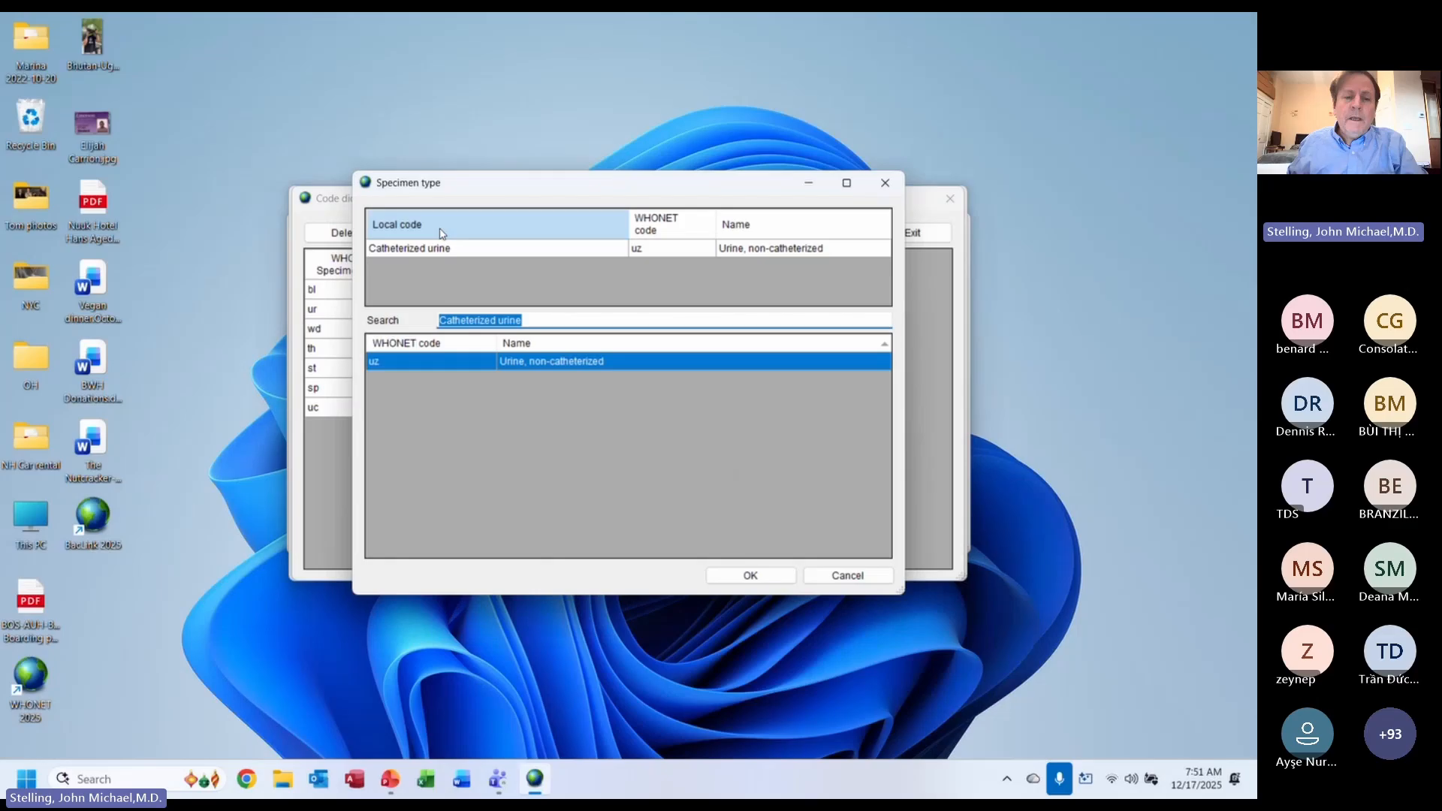
{"action": "key", "text": "Escape"}
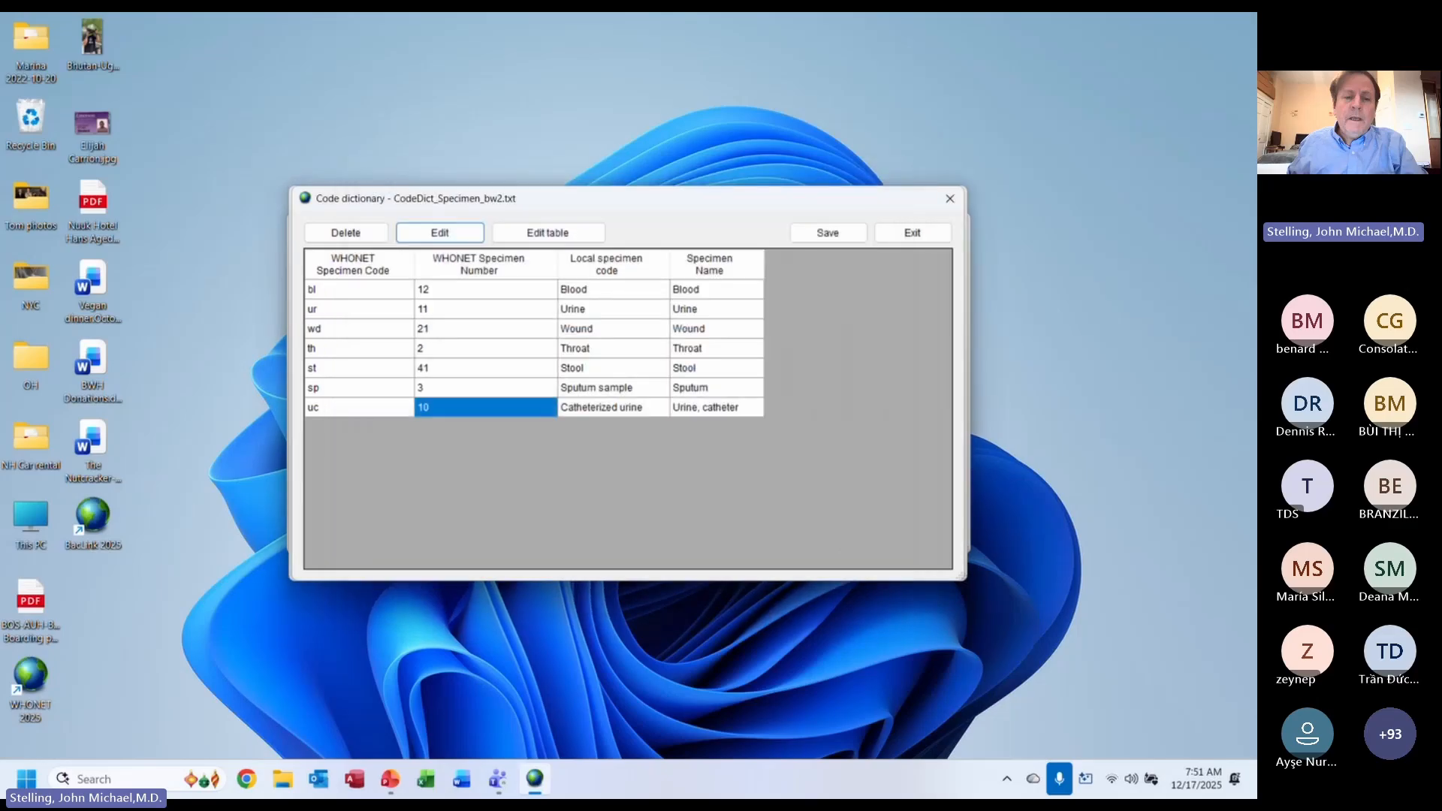
- Close the dictionary, finish the specimen type definitions and open the unrecognized Location codes for definition
{"action": "left_click", "coordinate": [912, 232]}
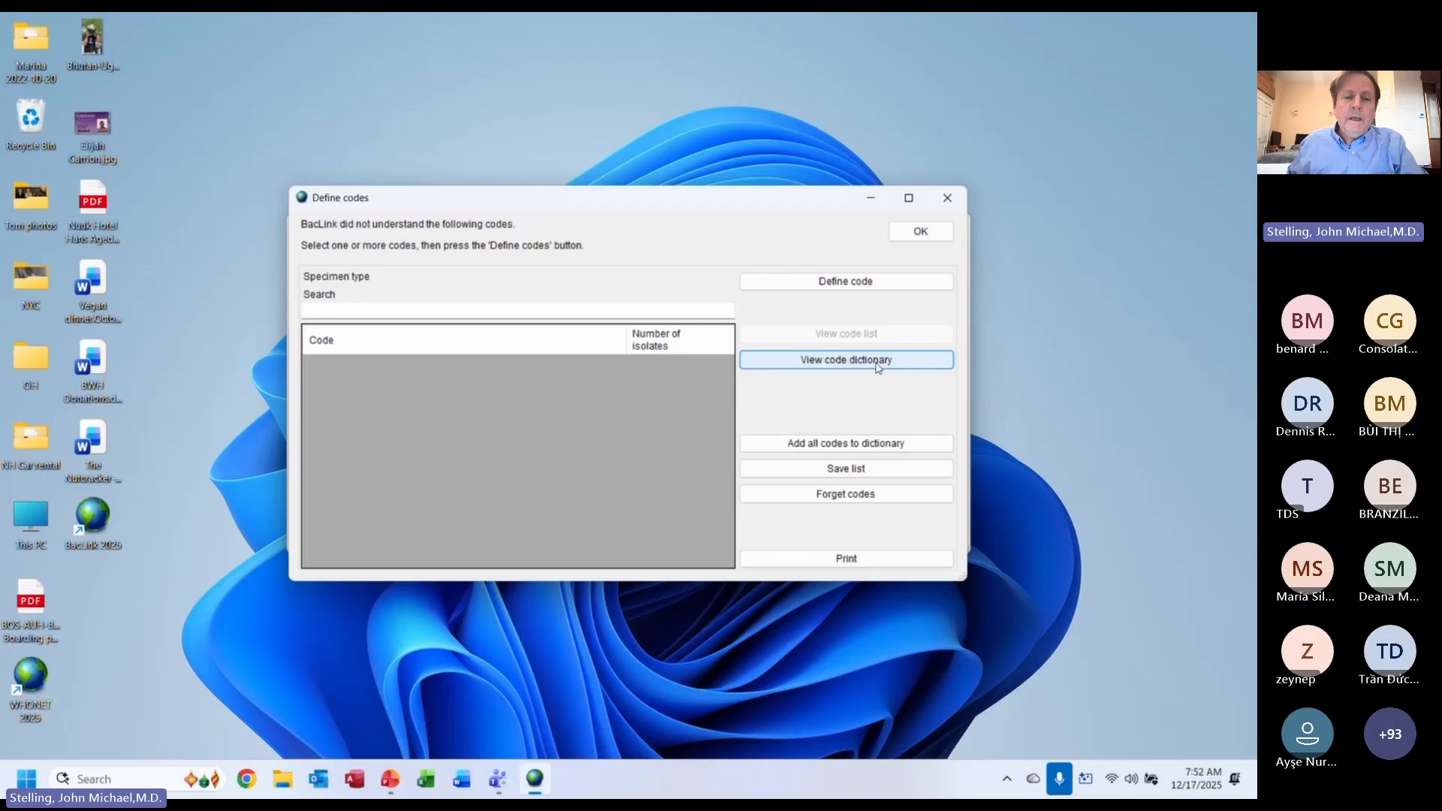
{"action": "left_click", "coordinate": [920, 235]}
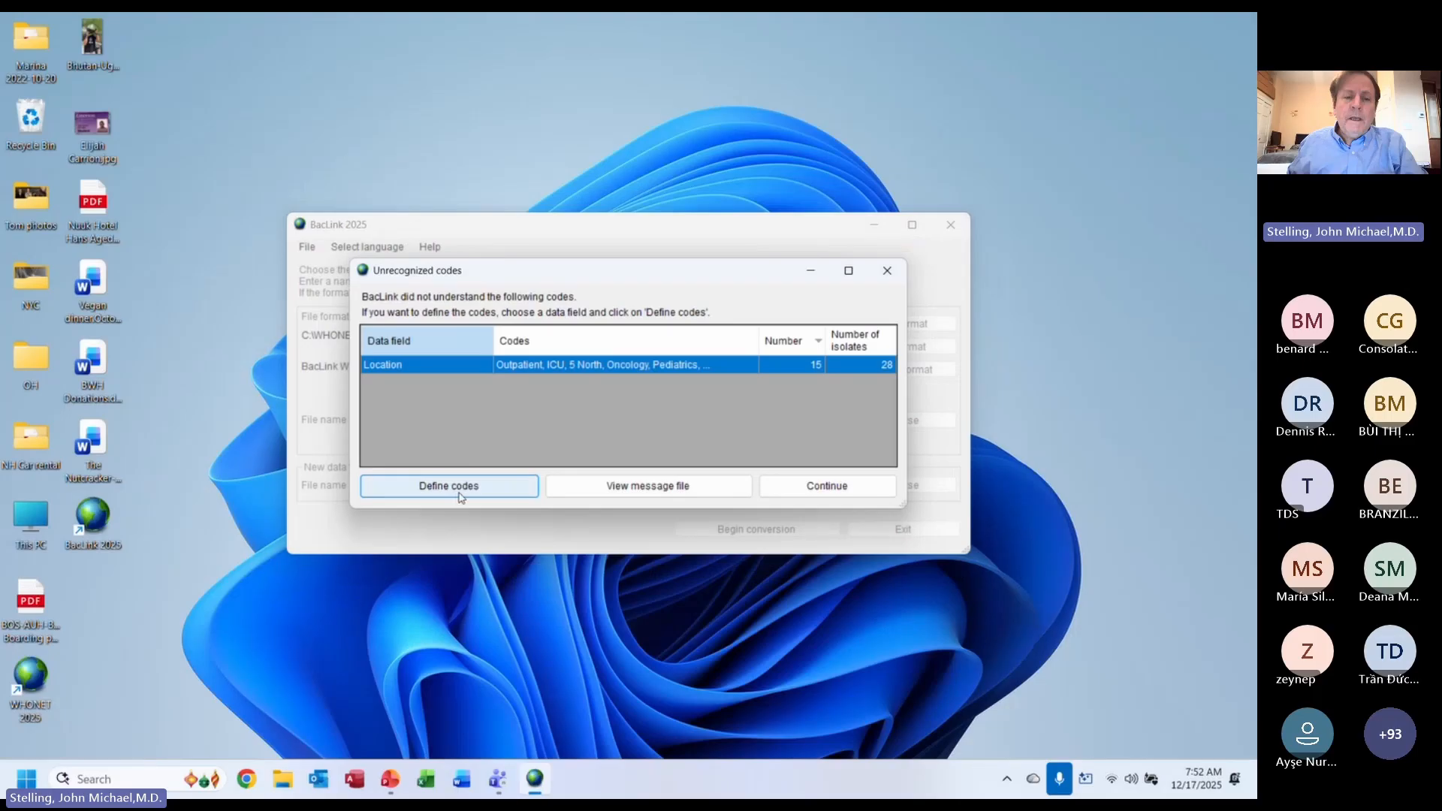
{"action": "left_click", "coordinate": [449, 486]}
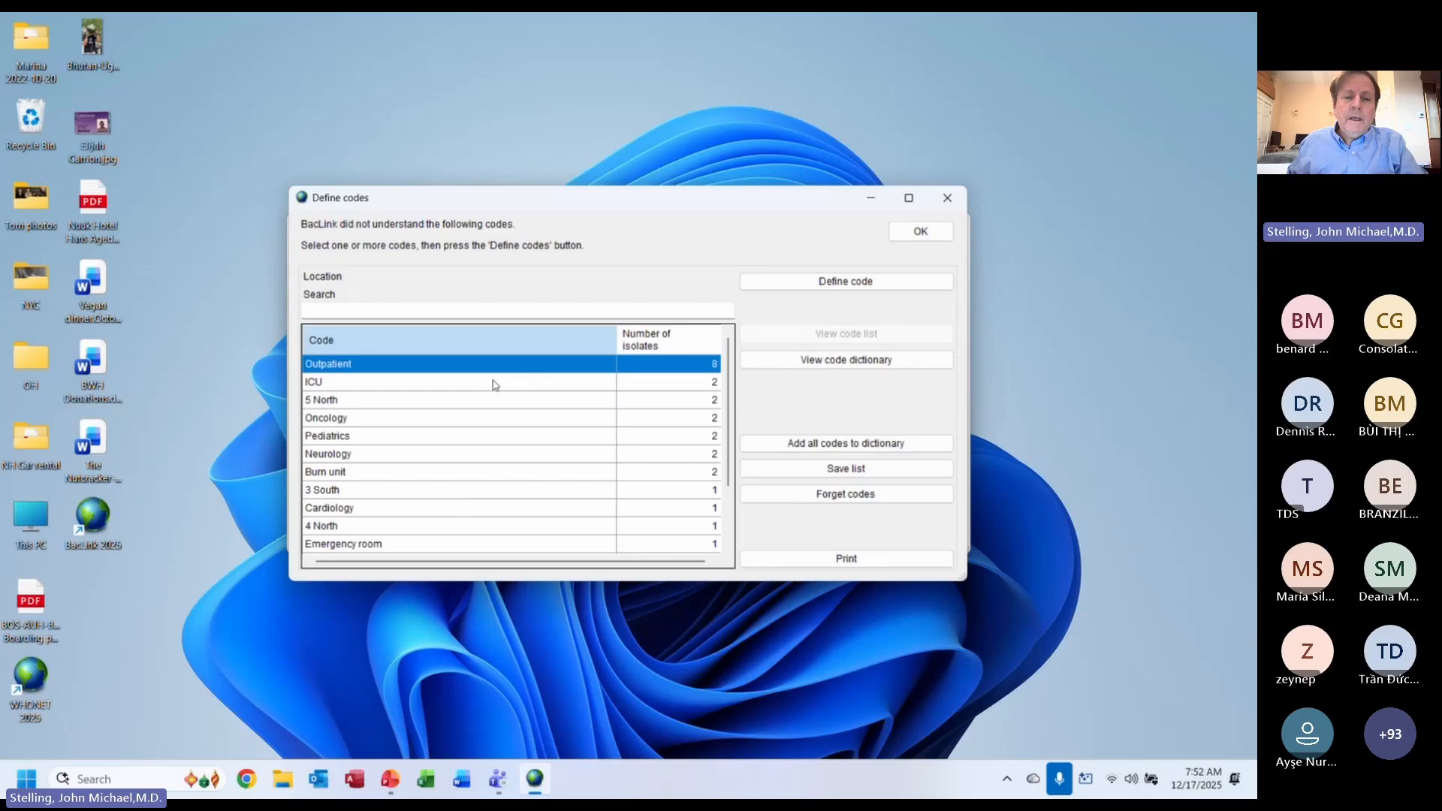
- Start a definition for location code 5 North with department Medicine and location type Inpatient
{"action": "left_click", "coordinate": [502, 405]}
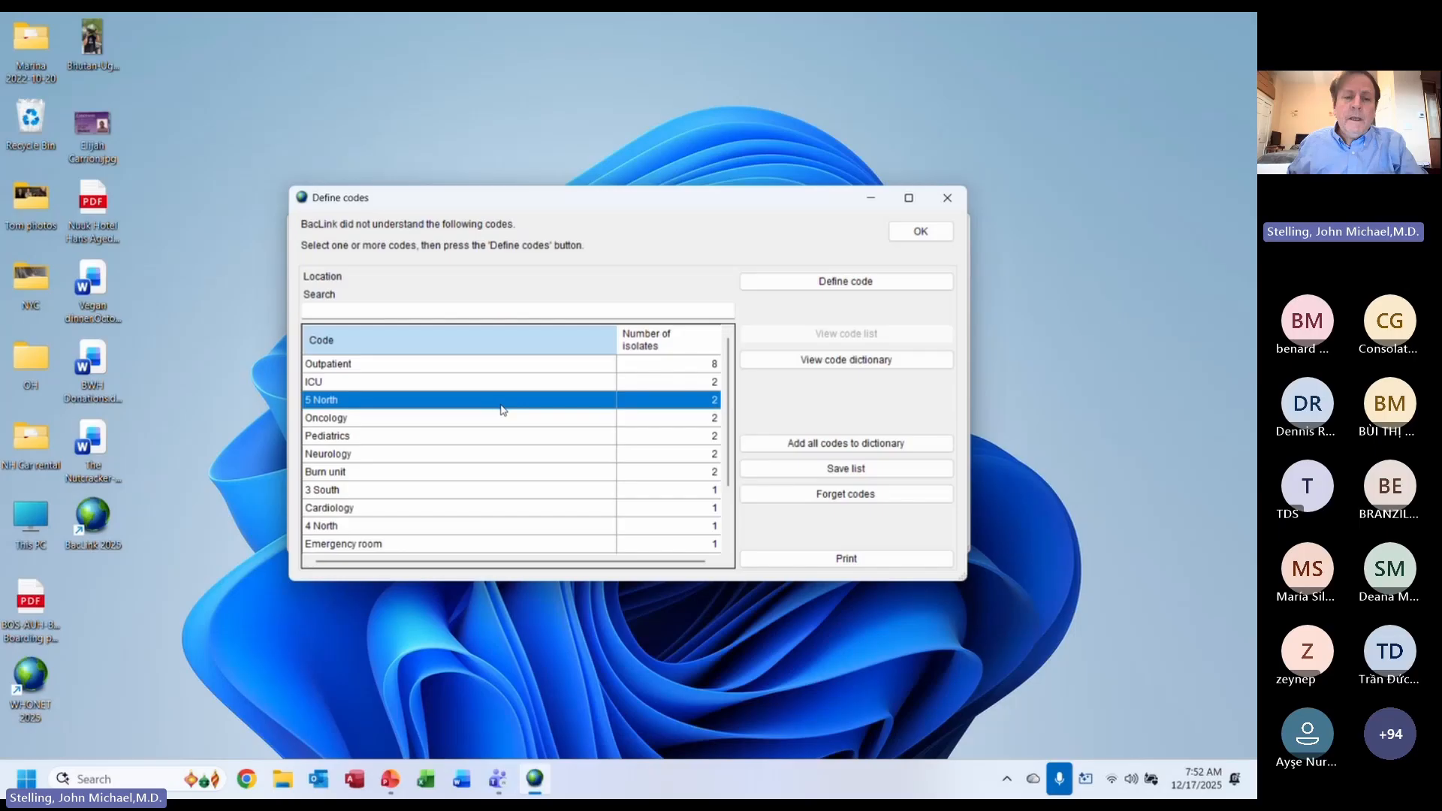
{"action": "left_click", "coordinate": [825, 283]}
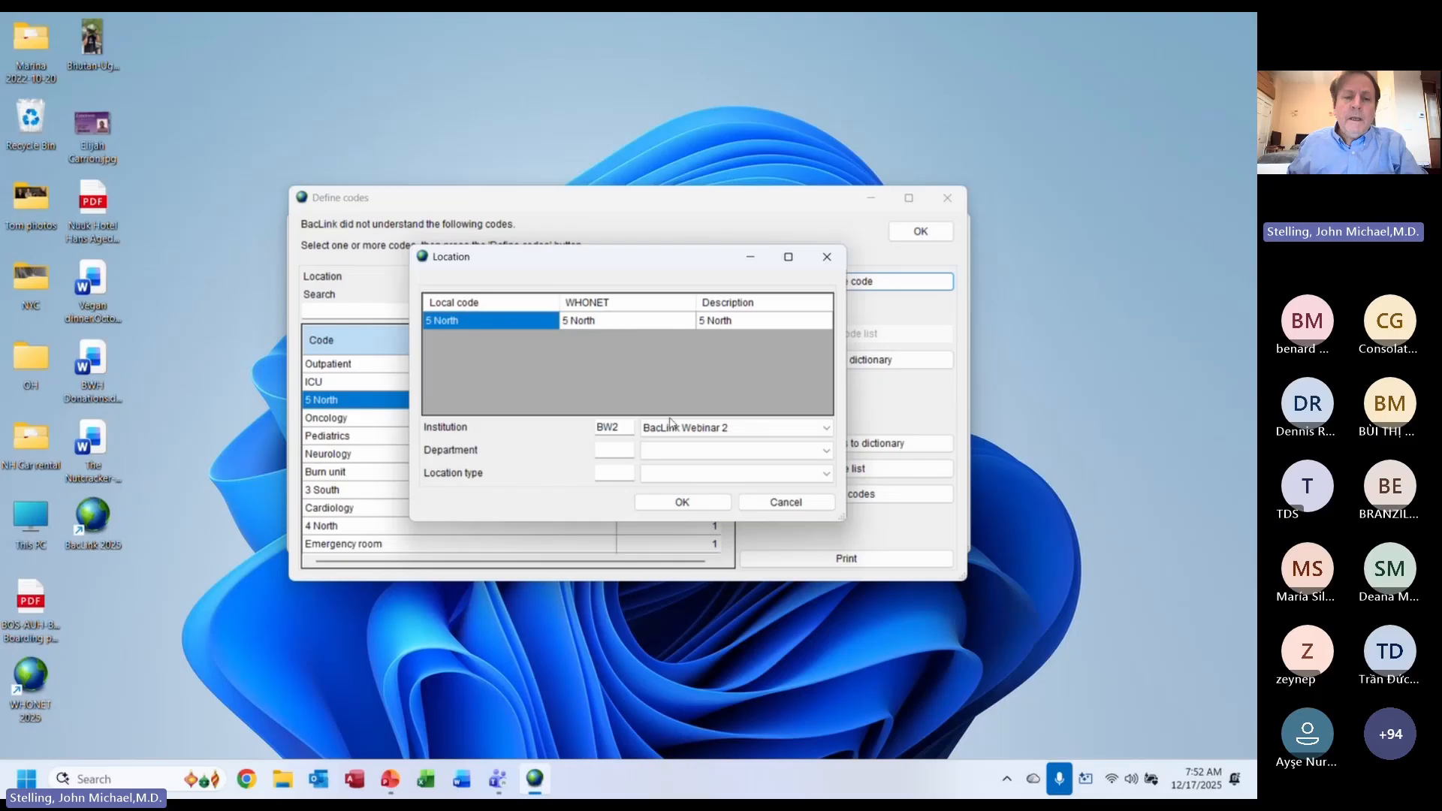
{"action": "left_click", "coordinate": [705, 450]}
{"action": "left_click", "coordinate": [706, 454]}
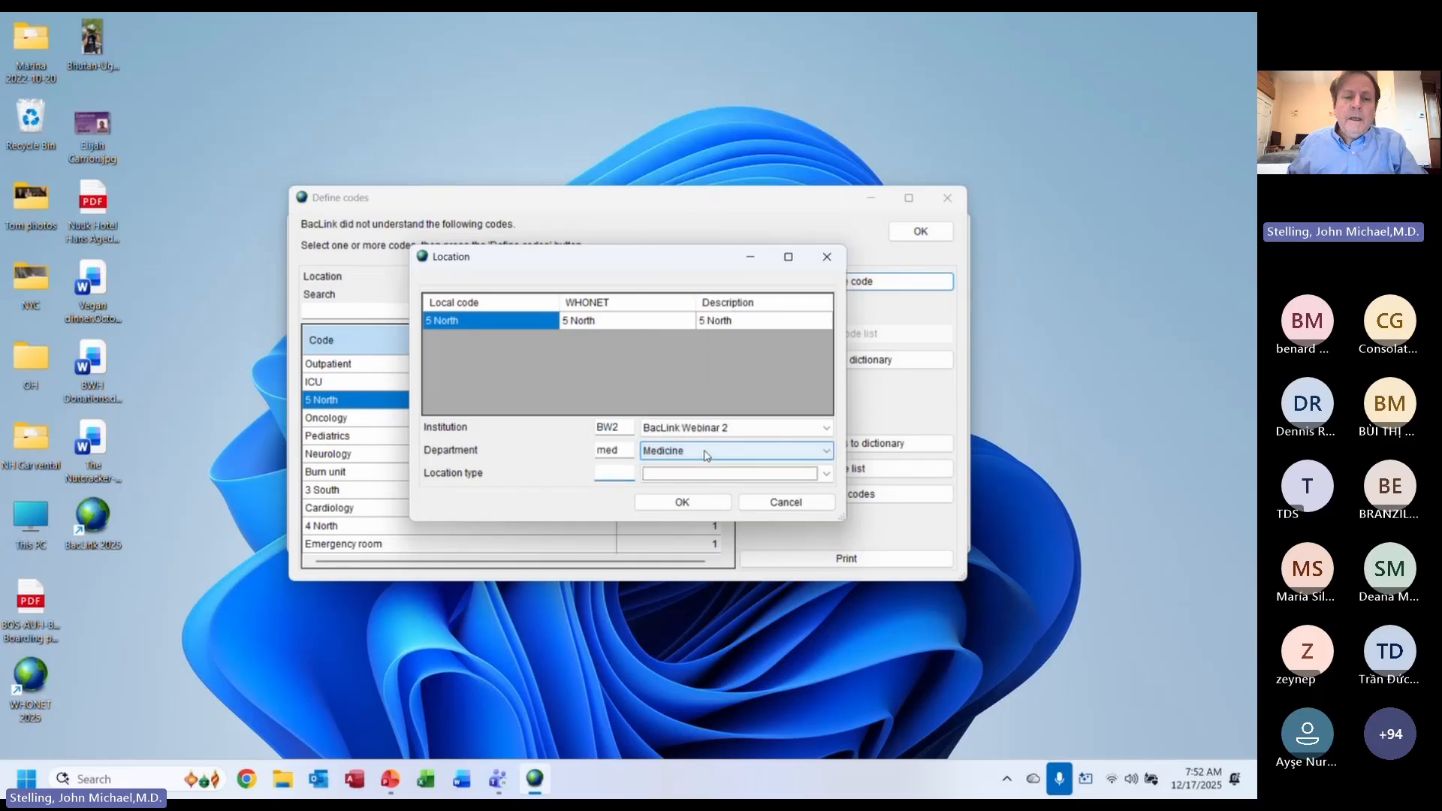
{"action": "type", "text": "in"}
- Look through the available location types for 5 North, from Environment down to Veterinary hospital and back up to Inpatient (Non-ICU)
{"action": "left_click", "coordinate": [662, 481]}
{"action": "left_click", "coordinate": [662, 480]}
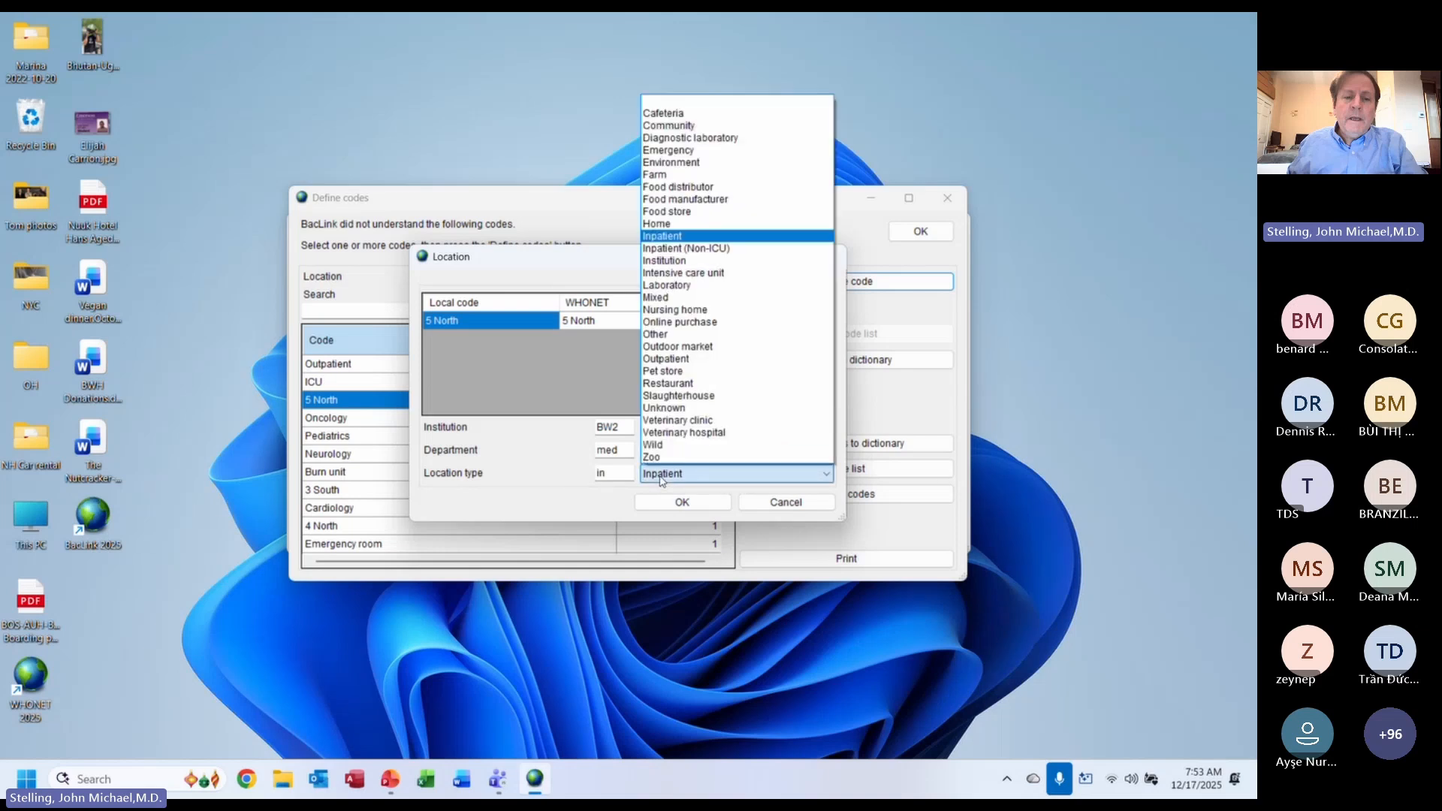
{"action": "key", "text": "Up"}
{"action": "key", "text": "Up"}
{"action": "key", "text": "Up"}
{"action": "key", "text": "Up"}
{"action": "key", "text": "Up"}
{"action": "key", "text": "Up"}
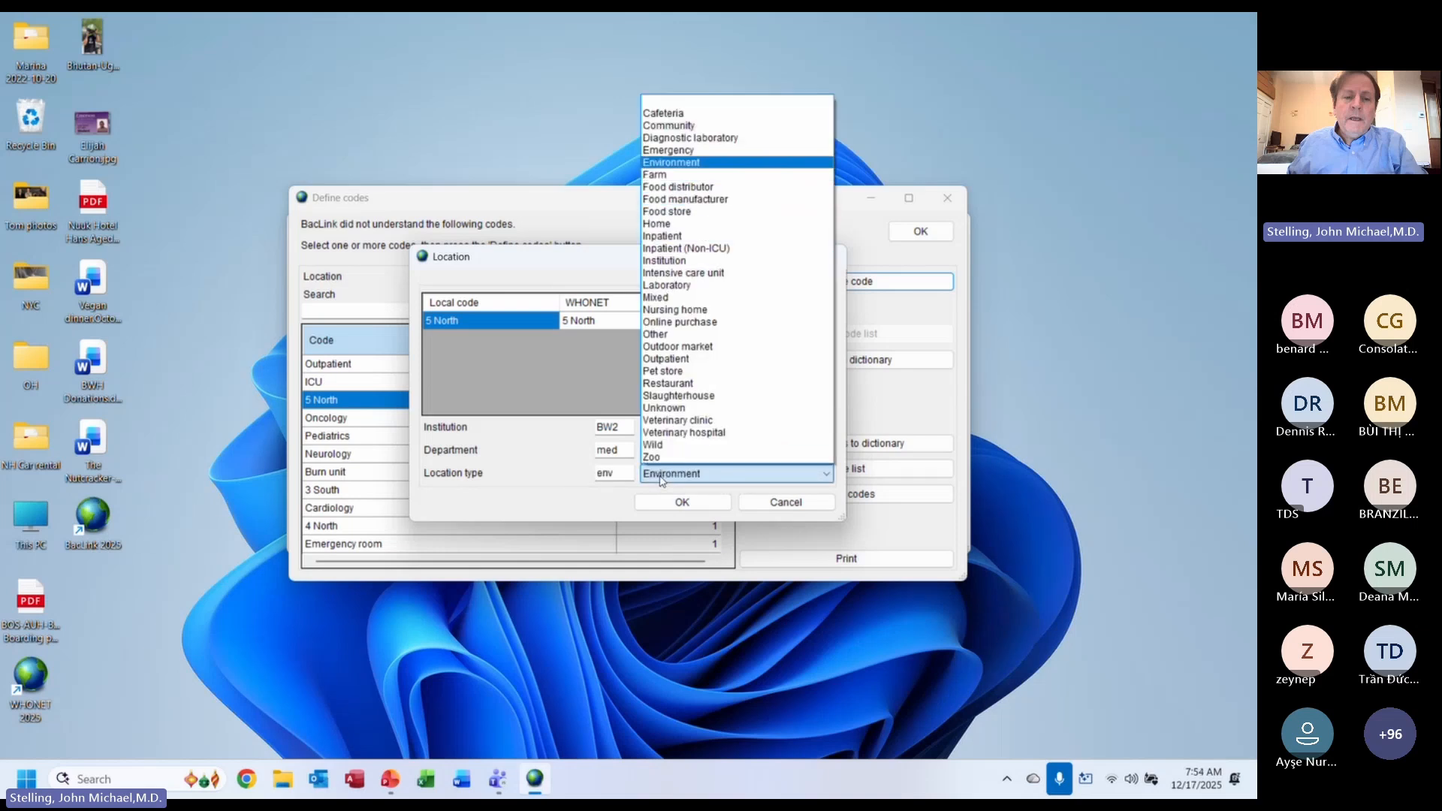
{"action": "key", "text": "Down"}
{"action": "key", "text": "Down"}
{"action": "key", "text": "Down"}
{"action": "key", "text": "Down"}
{"action": "key", "text": "Down"}
{"action": "key", "text": "Down"}
{"action": "key", "text": "Down"}
{"action": "key", "text": "Down"}
{"action": "key", "text": "Down"}
{"action": "key", "text": "Down"}
{"action": "key", "text": "Down"}
{"action": "key", "text": "Down"}
{"action": "key", "text": "Down"}
{"action": "key", "text": "Down"}
{"action": "key", "text": "Down"}
{"action": "key", "text": "Down"}
{"action": "key", "text": "Down"}
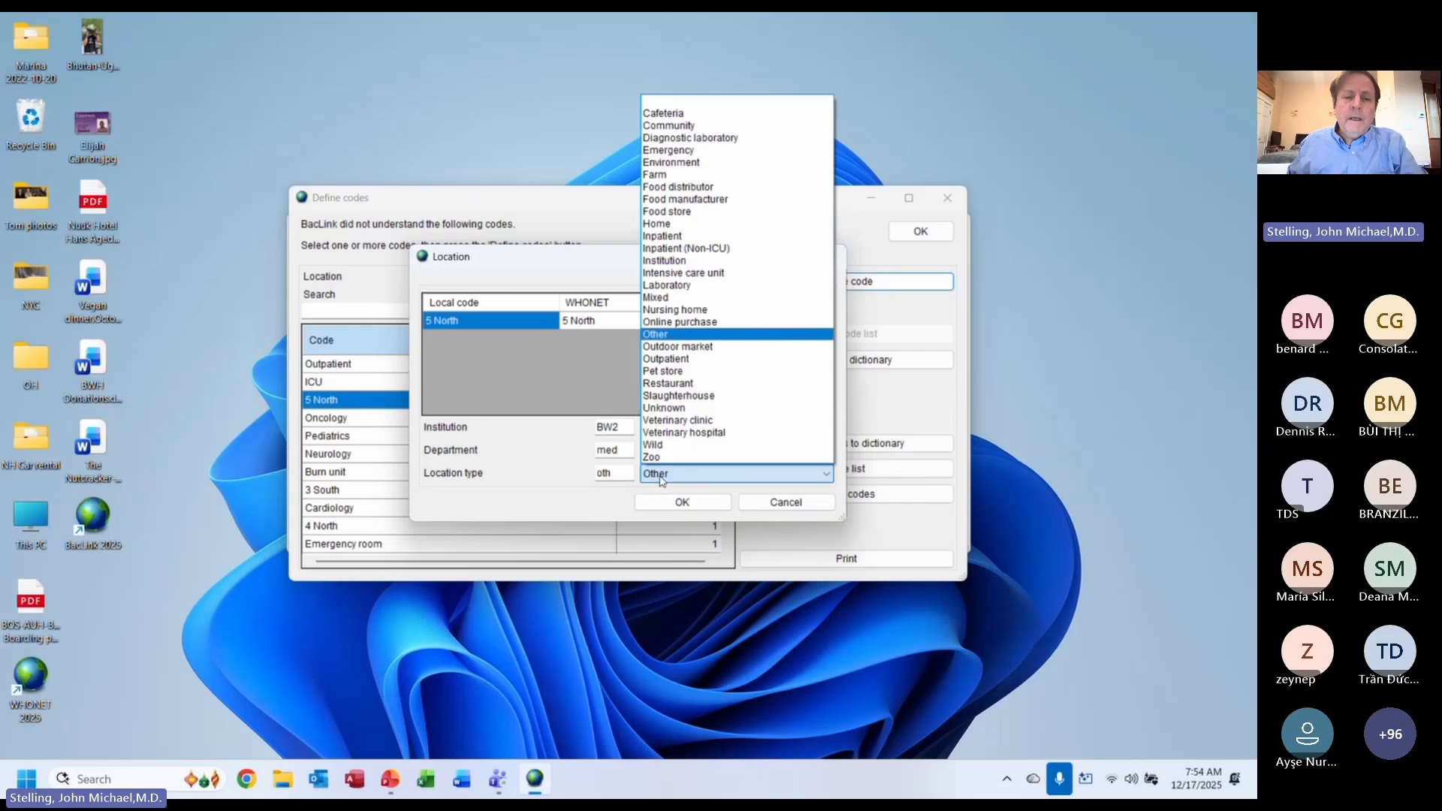
{"action": "key", "text": "Down"}
{"action": "key", "text": "Down"}
{"action": "key", "text": "Down"}
{"action": "key", "text": "Down"}
{"action": "key", "text": "Down"}
{"action": "key", "text": "Up"}
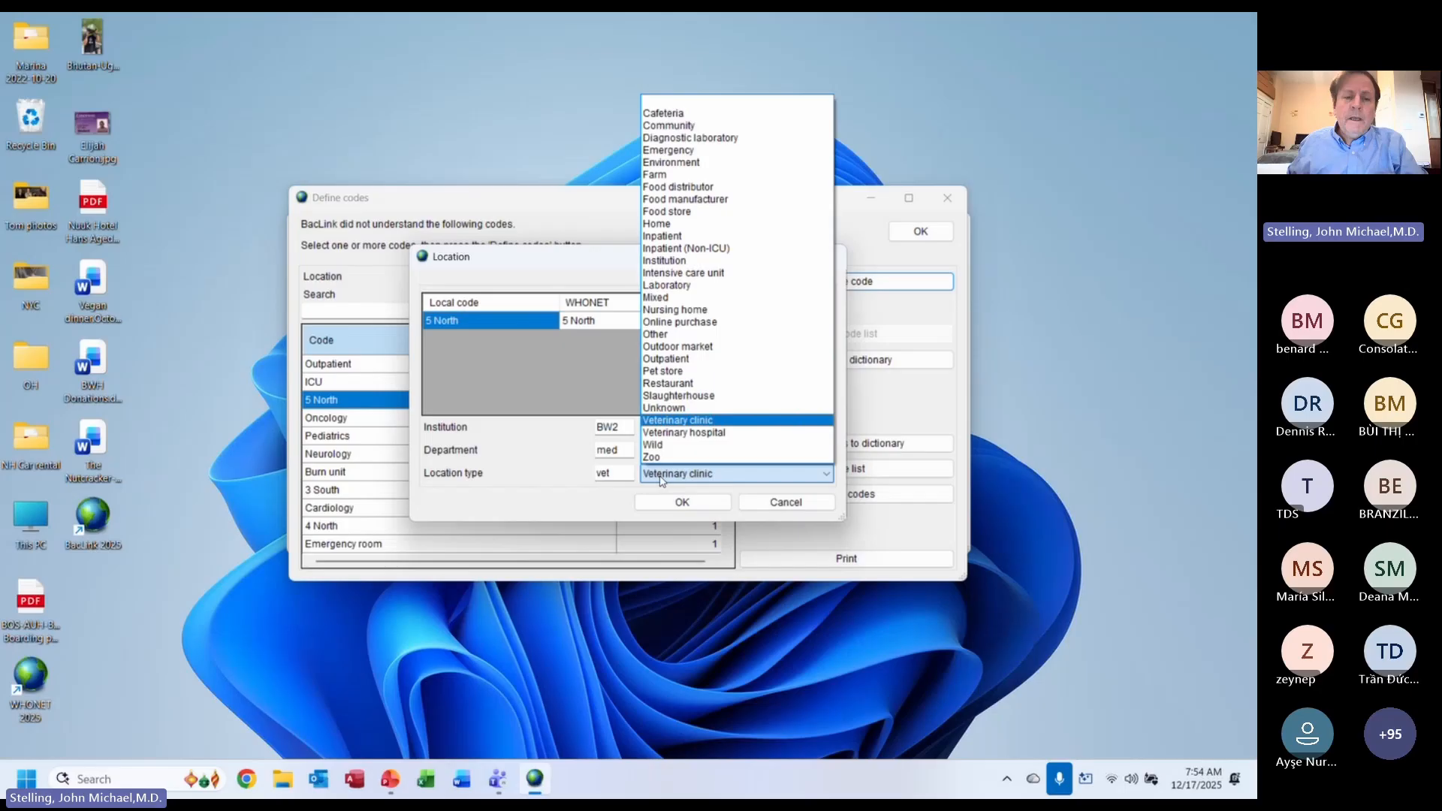
{"action": "key", "text": "Up"}
{"action": "key", "text": "Up"}
{"action": "key", "text": "Up"}
{"action": "key", "text": "Up"}
{"action": "key", "text": "Up"}
{"action": "key", "text": "Up"}
{"action": "key", "text": "Up"}
{"action": "key", "text": "Up"}
{"action": "key", "text": "Up"}
{"action": "key", "text": "Up"}
{"action": "key", "text": "Up"}
{"action": "key", "text": "Up"}
{"action": "key", "text": "Up"}
{"action": "key", "text": "Up"}
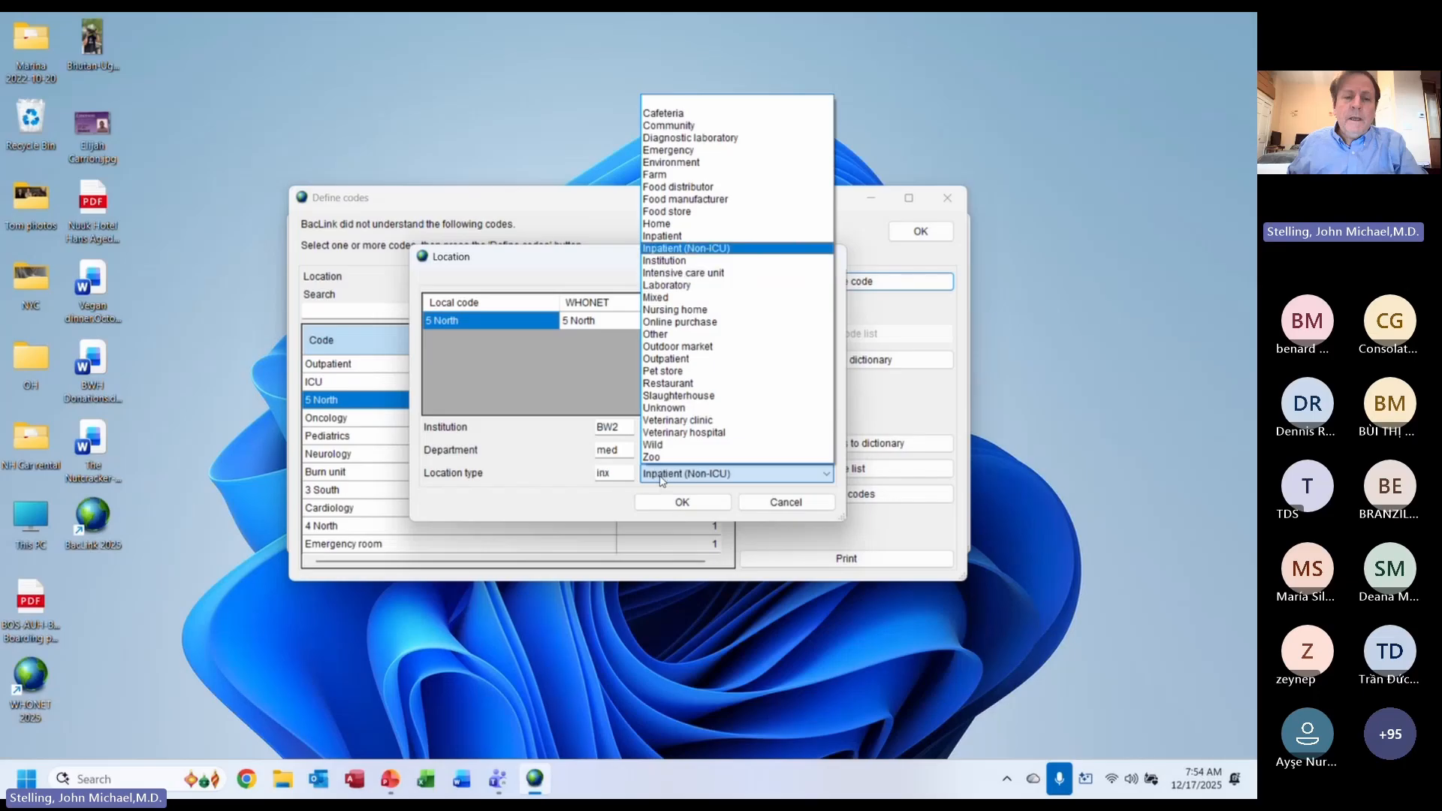
- Compare Inpatient with Inpatient (Non-ICU), set 5 North's location type to Inpatient and confirm the definition
{"action": "key", "text": "Up"}
{"action": "key", "text": "Down"}
{"action": "key", "text": "Up"}
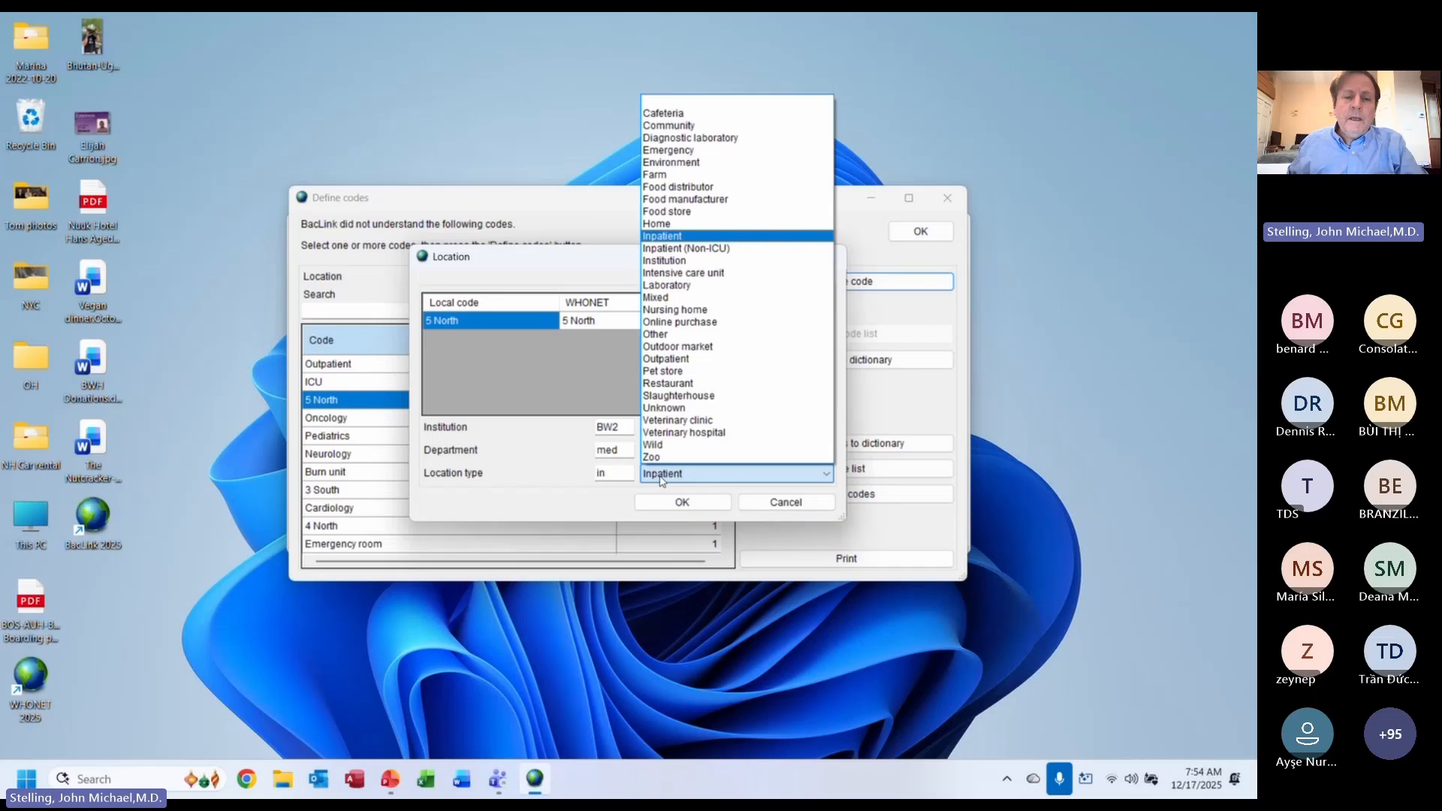
{"action": "key", "text": "Return"}
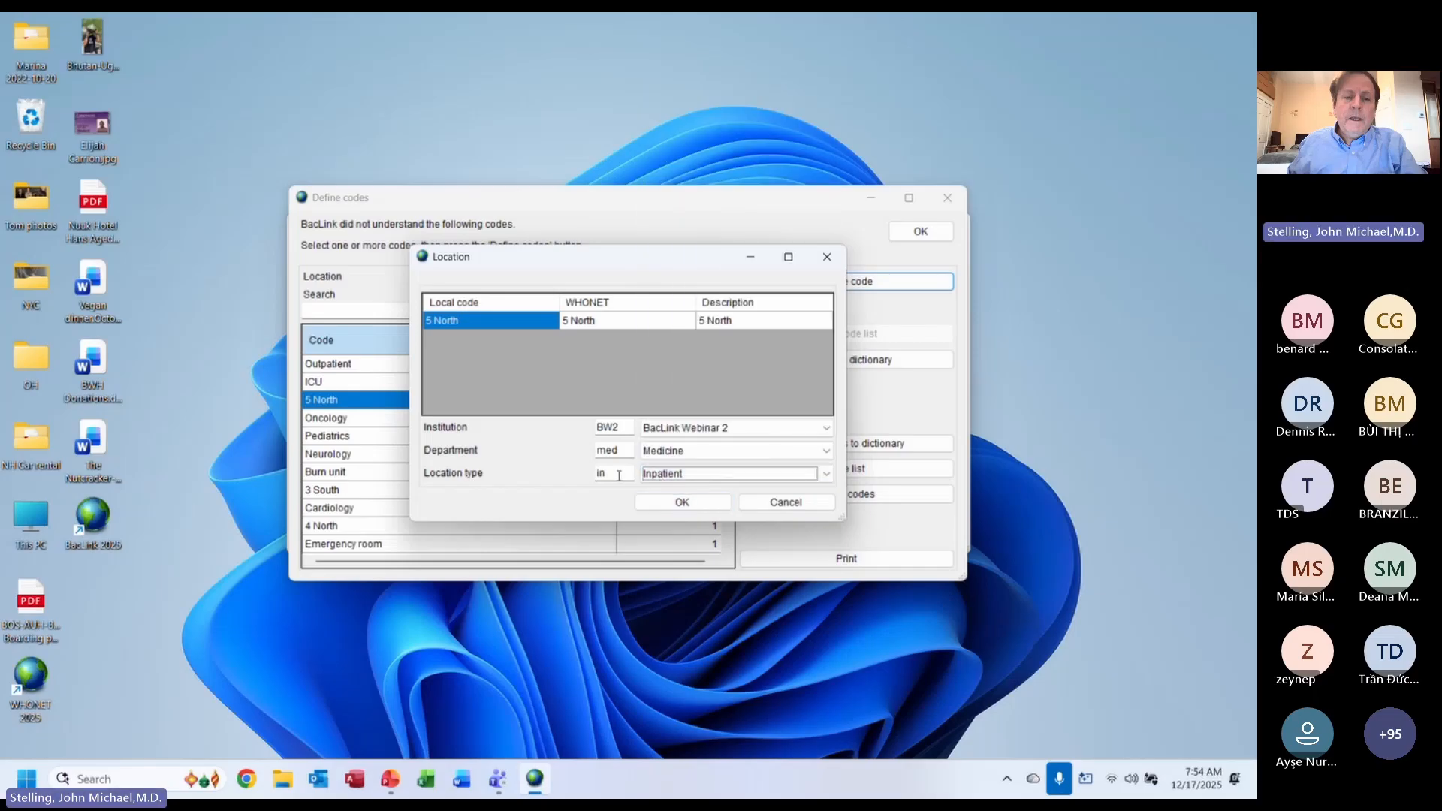
{"action": "left_click", "coordinate": [696, 502]}
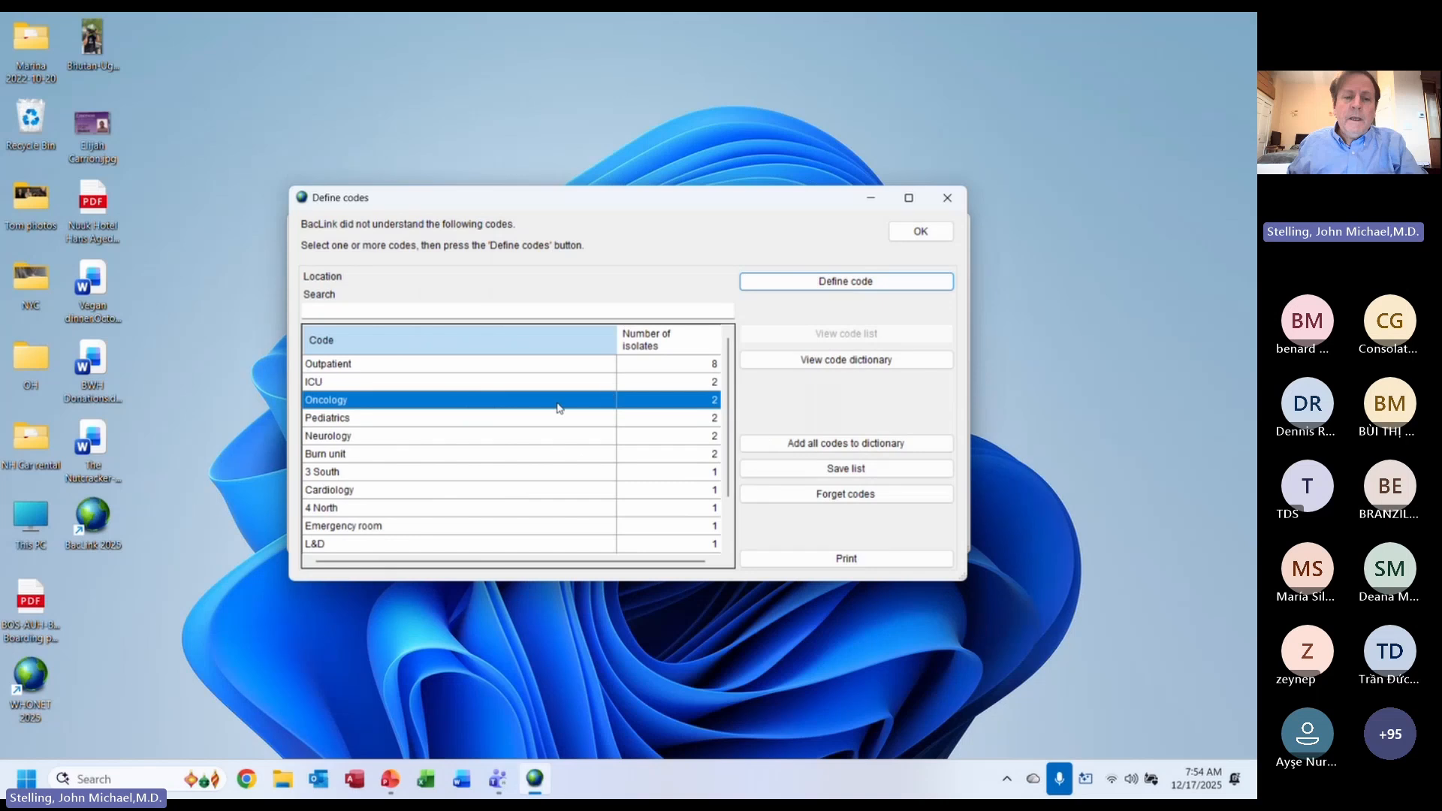
- Define the Oncology location code with department Hematology/Oncology and confirm the definition
{"action": "left_click", "coordinate": [818, 289]}
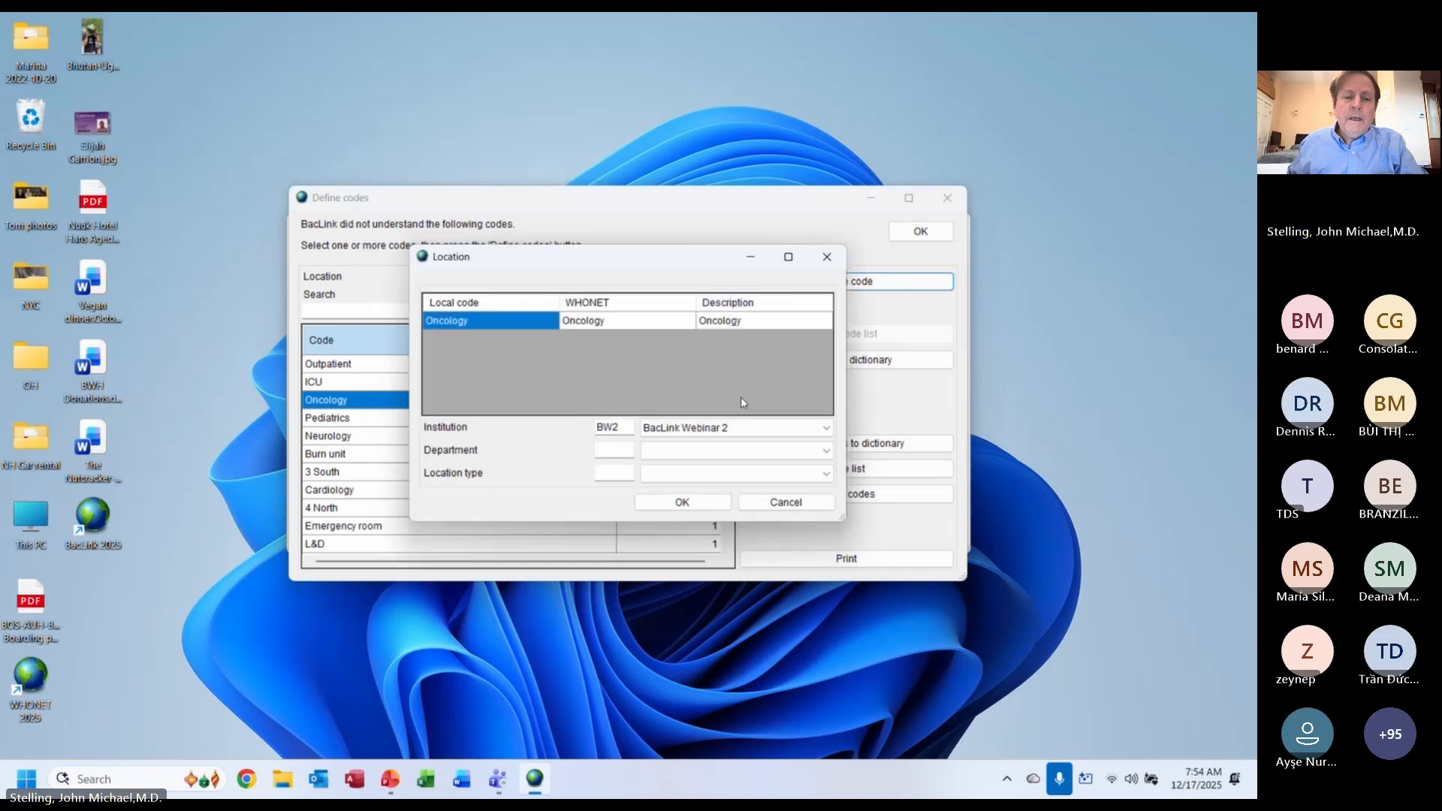
{"action": "left_click", "coordinate": [734, 451]}
{"action": "key", "text": "Down"}
{"action": "key", "text": "Down"}
{"action": "key", "text": "Down"}
{"action": "key", "text": "Down"}
{"action": "key", "text": "Down"}
{"action": "key", "text": "Down"}
{"action": "key", "text": "Down"}
{"action": "key", "text": "Down"}
{"action": "key", "text": "Down"}
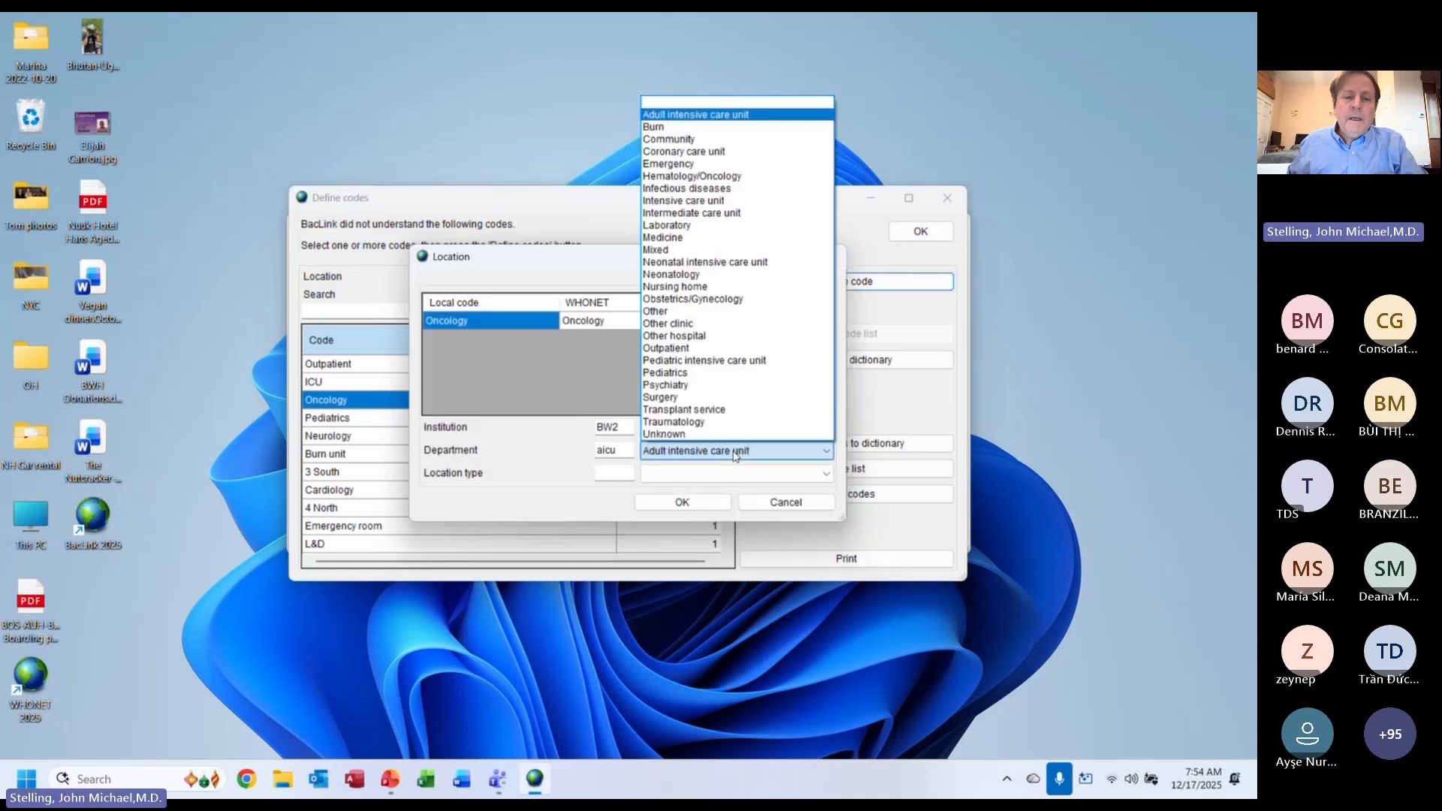
{"action": "key", "text": "Up"}
{"action": "key", "text": "Up"}
{"action": "key", "text": "Up"}
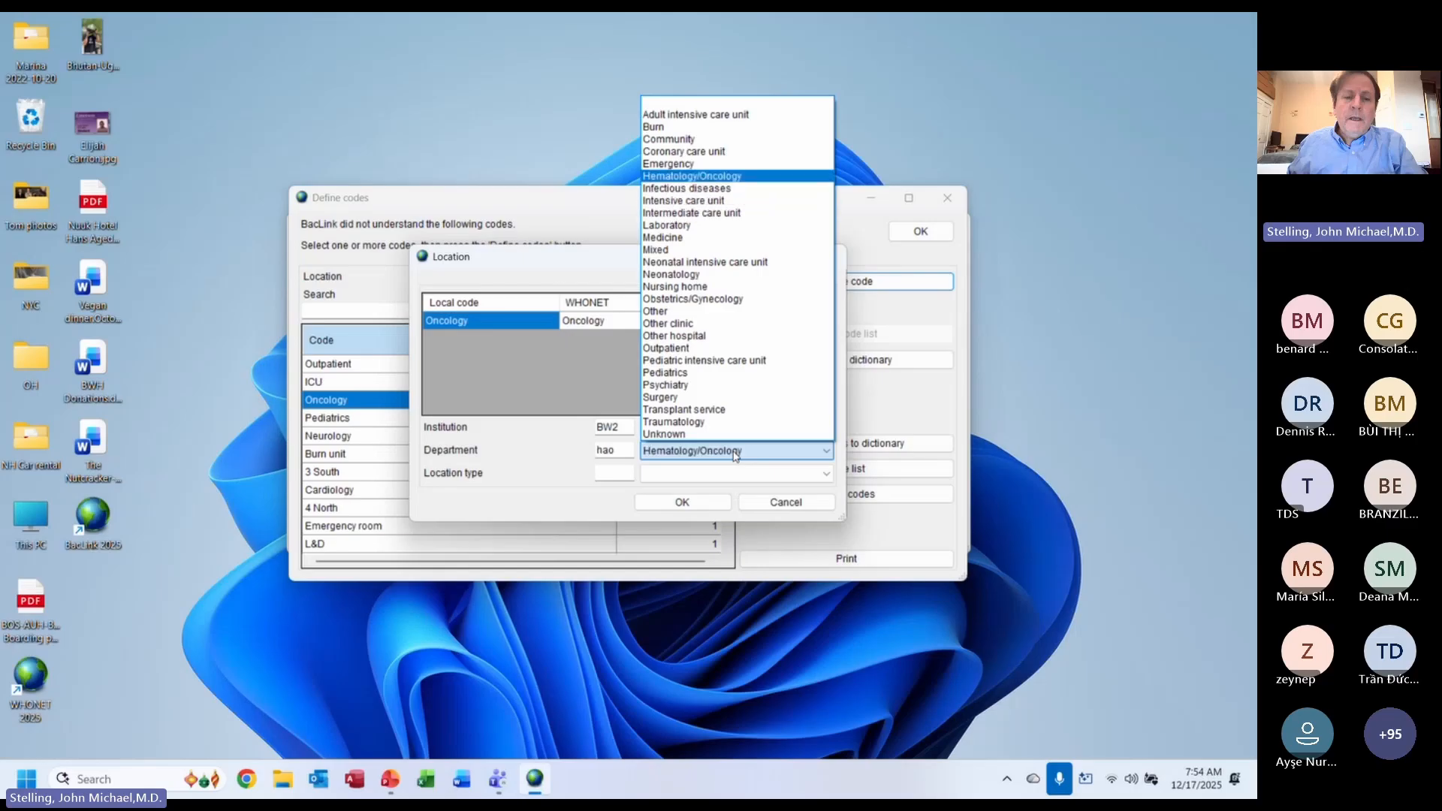
{"action": "key", "text": "Return"}
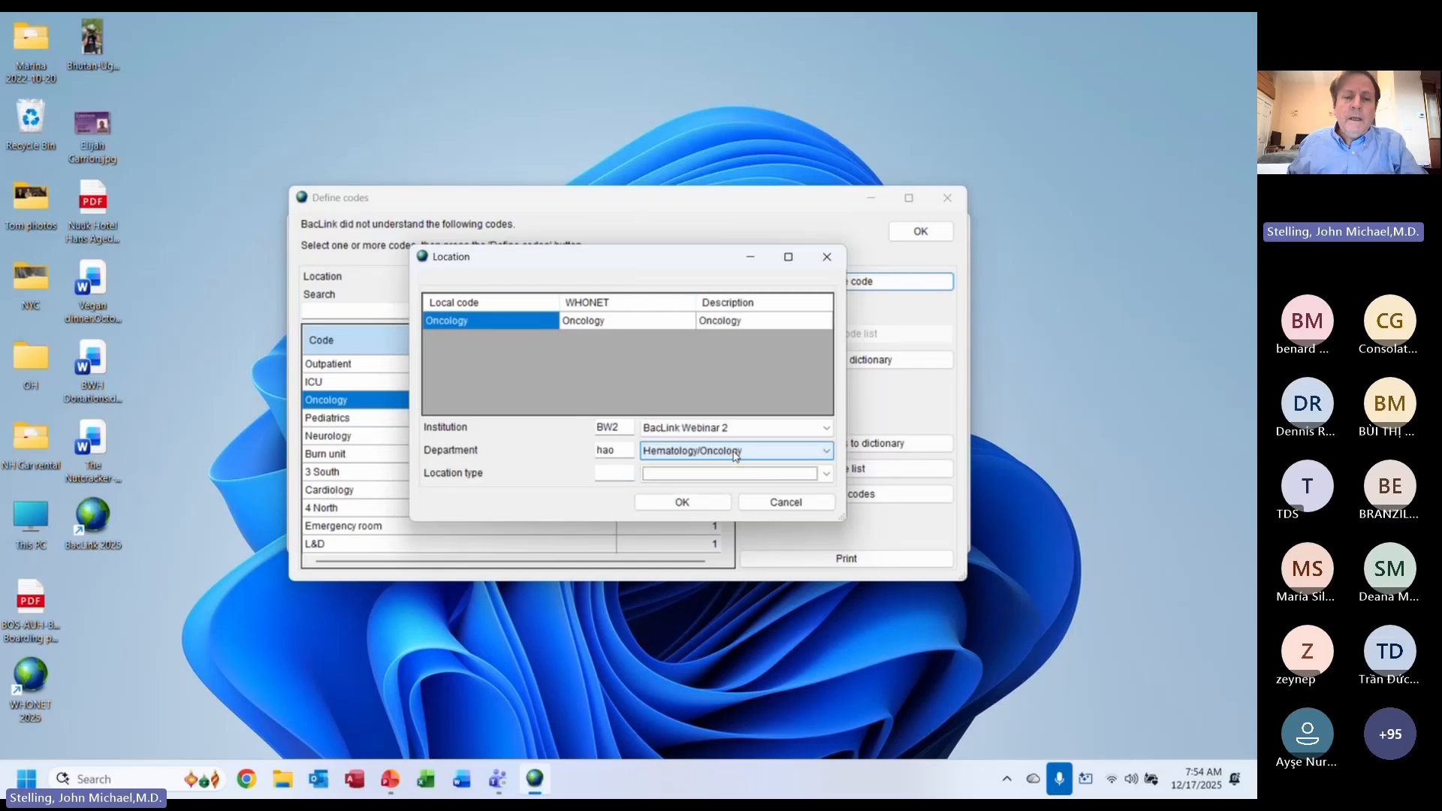
{"action": "key", "text": "Return"}
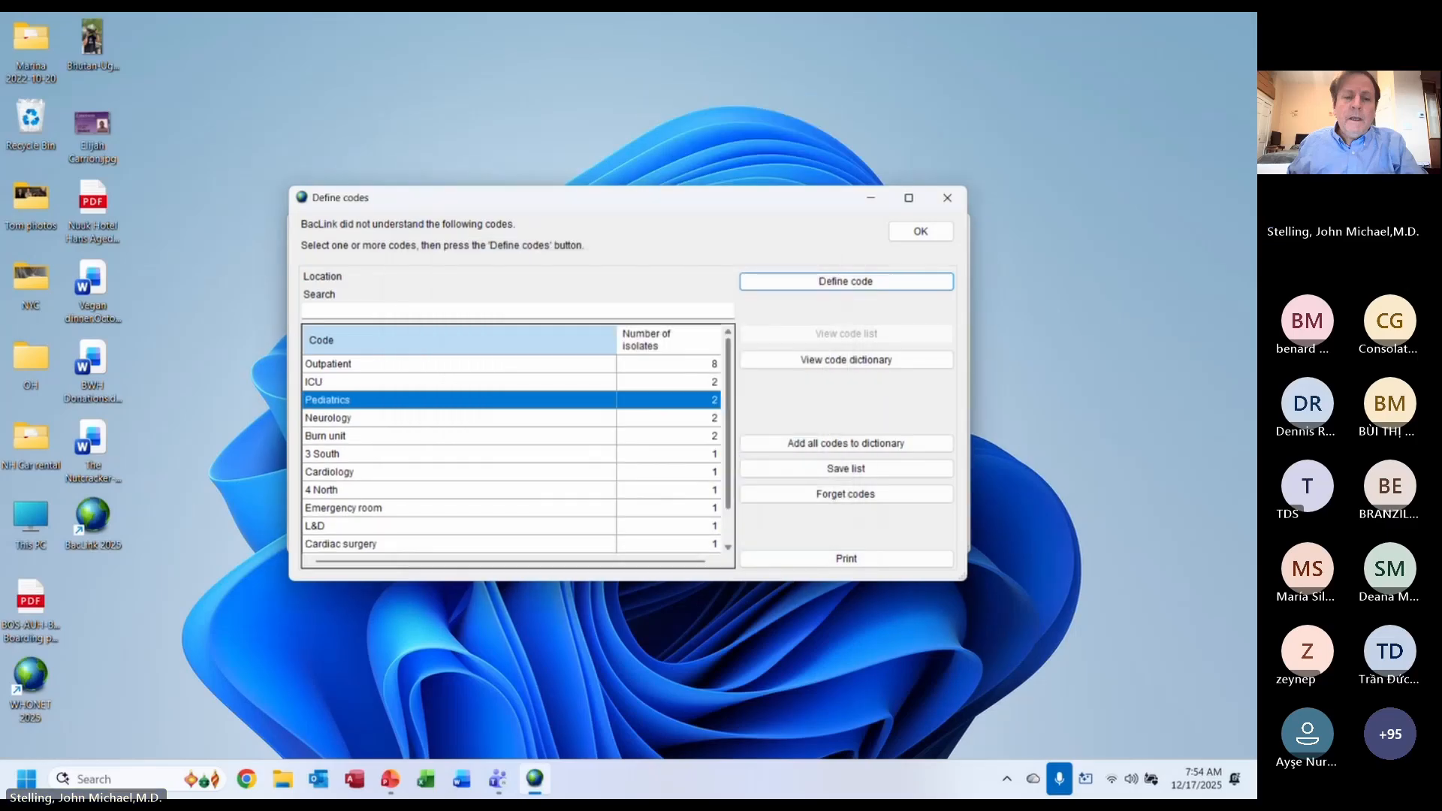
- Define location code 3 South with department Surgery and location type Inpatient, and confirm the definition
{"action": "left_click", "coordinate": [428, 454]}
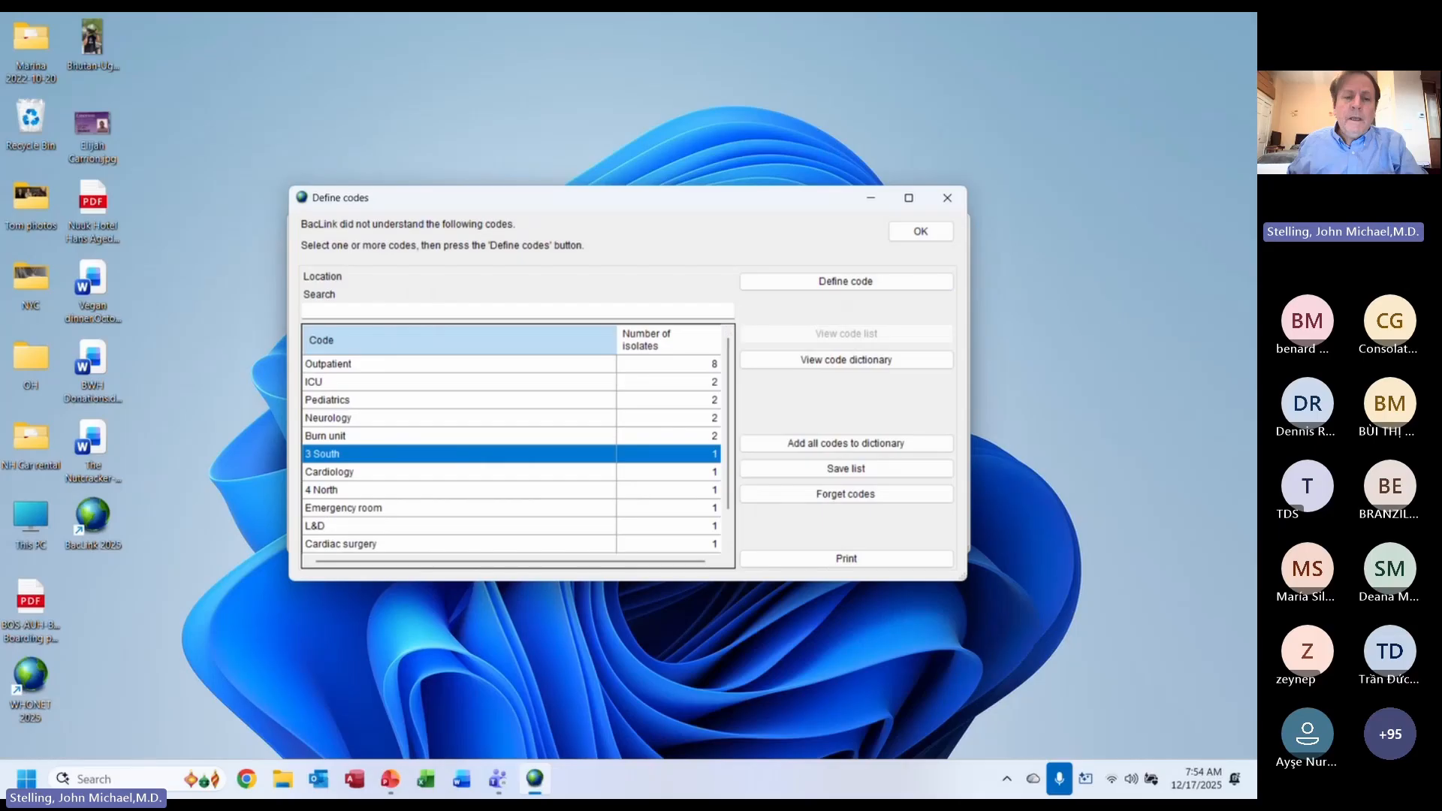
{"action": "left_click", "coordinate": [846, 281]}
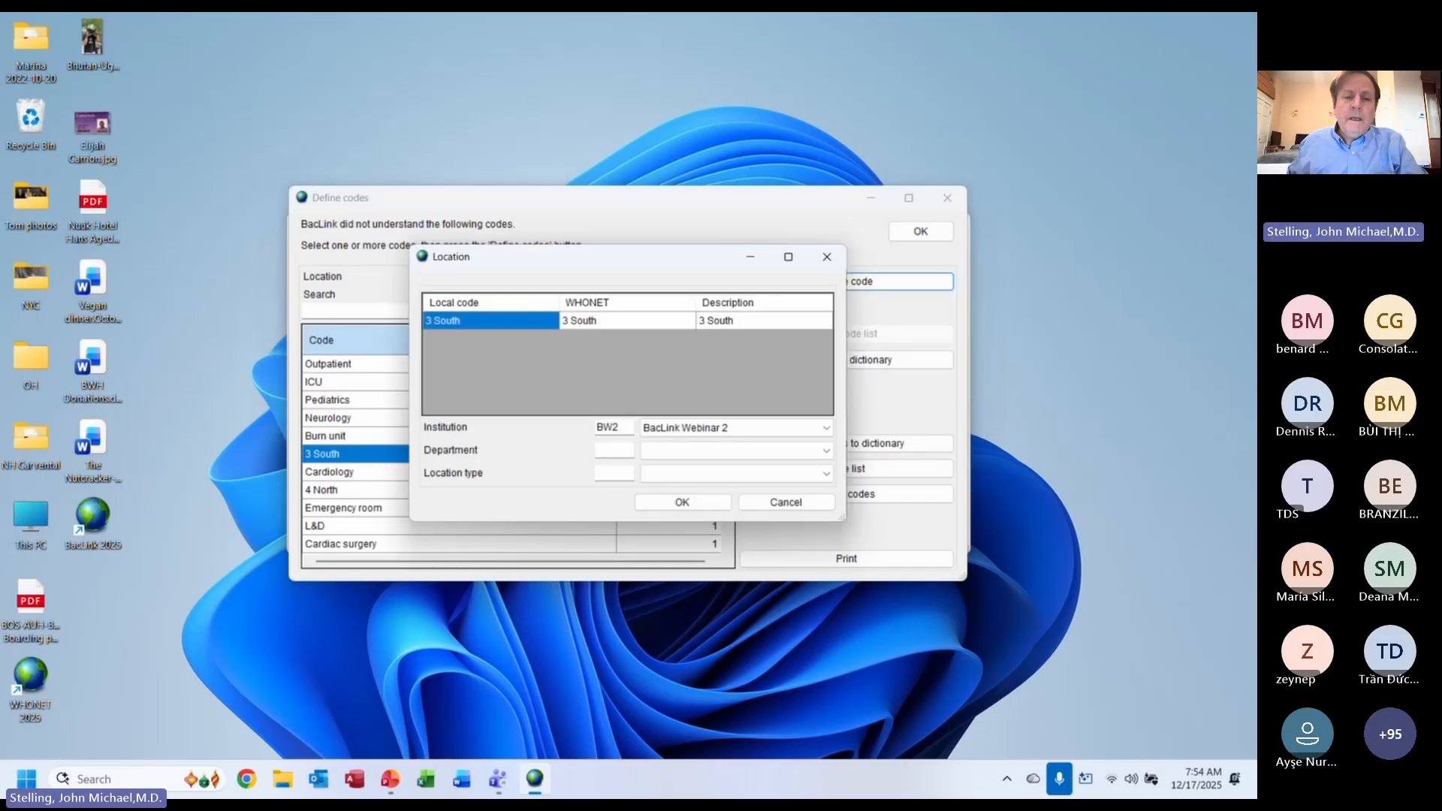
{"action": "left_click", "coordinate": [826, 451]}
{"action": "key", "text": "s"}
{"action": "key", "text": "Tab"}
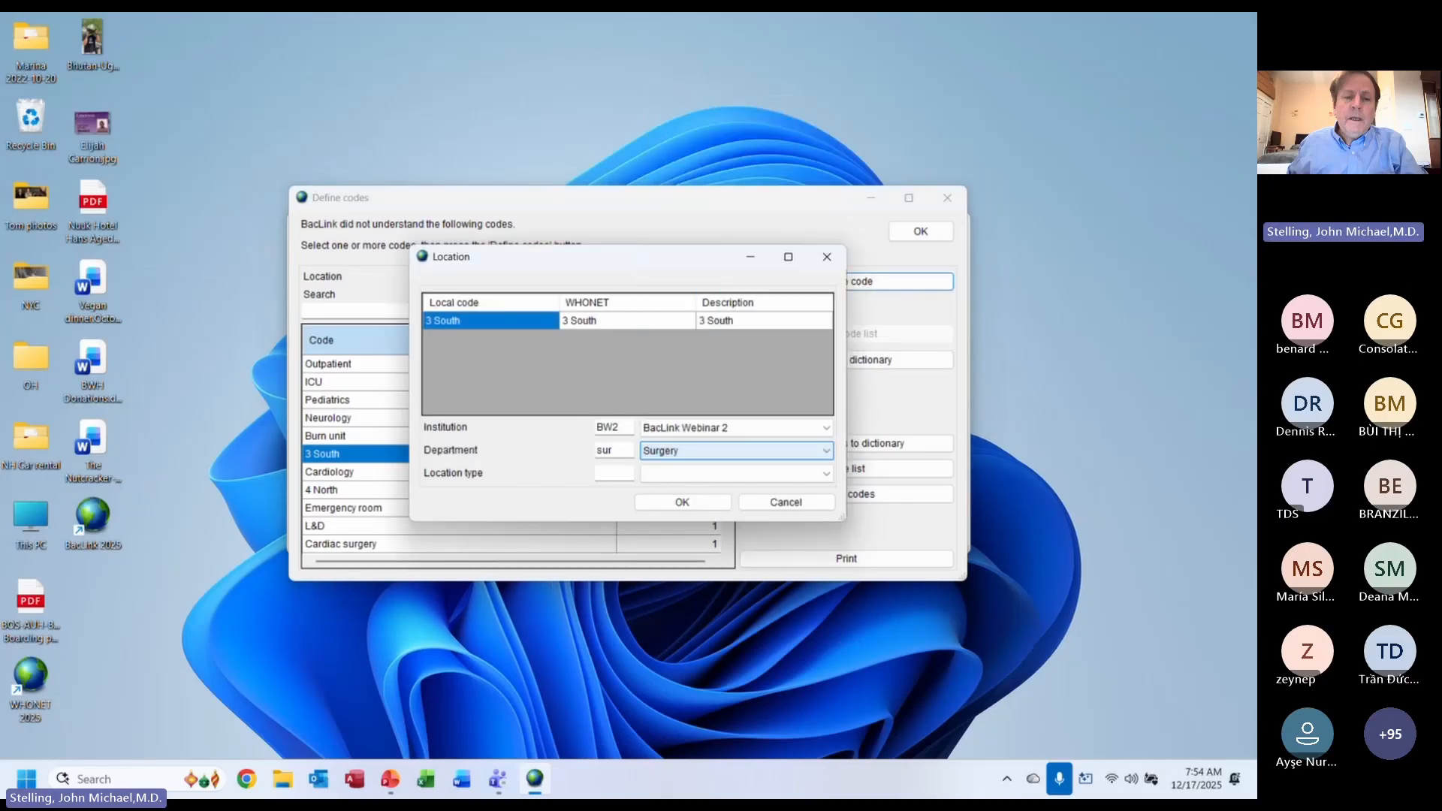
{"action": "key", "text": "Tab"}
{"action": "key", "text": "i"}
{"action": "key", "text": "Return"}
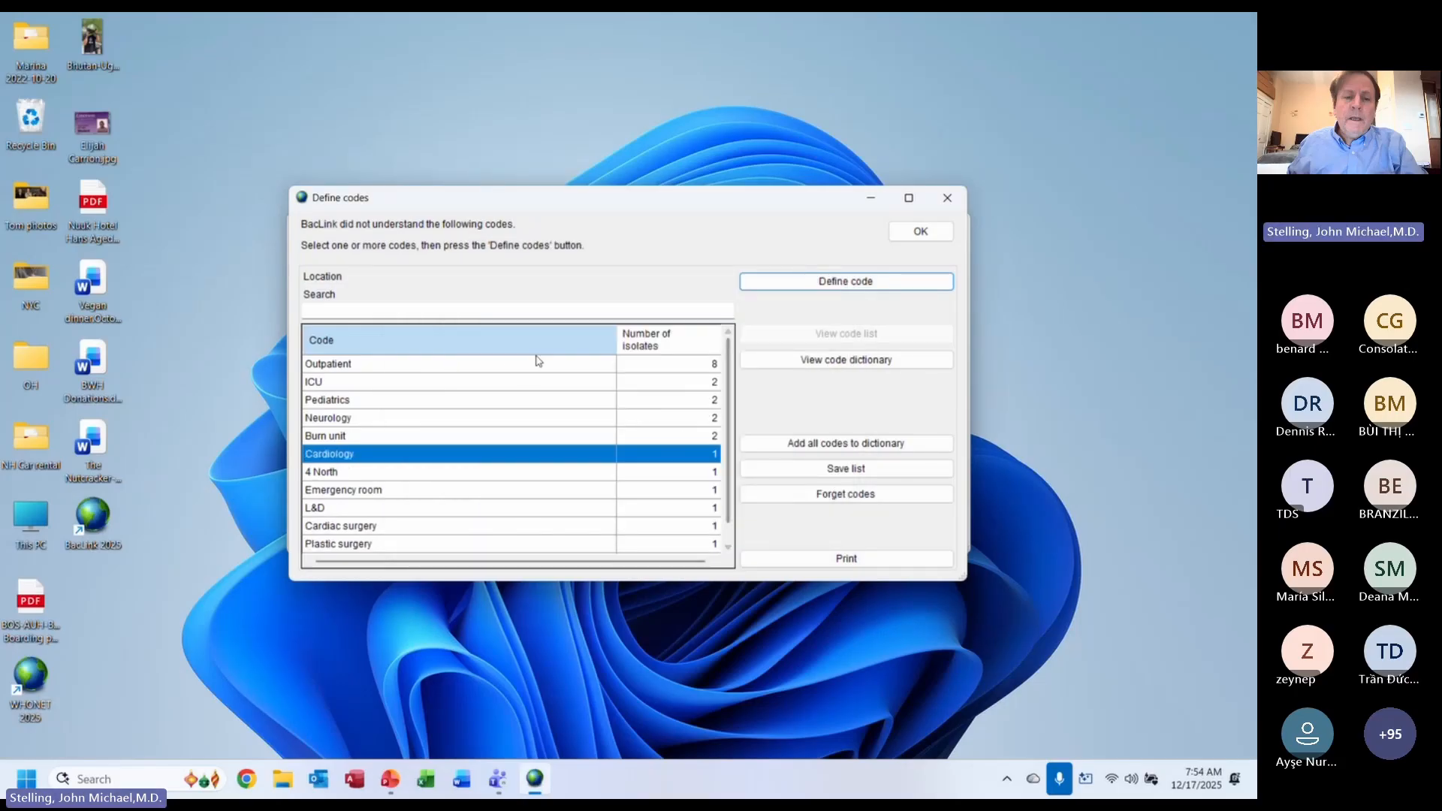
- Define the Outpatient location code with department Outpatient and location type Outpatient, and confirm the definition
{"action": "left_click", "coordinate": [508, 365]}
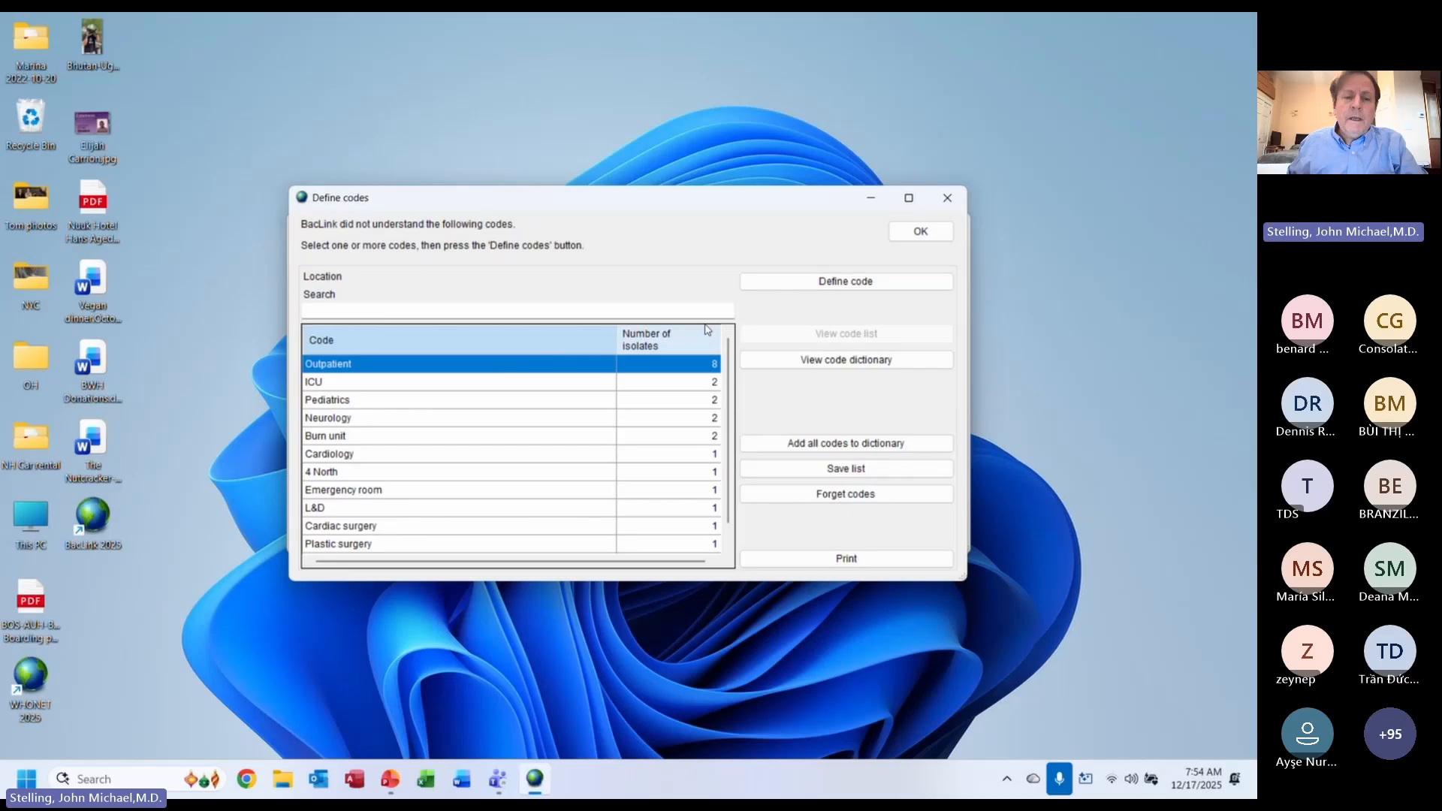
{"action": "left_click", "coordinate": [821, 285]}
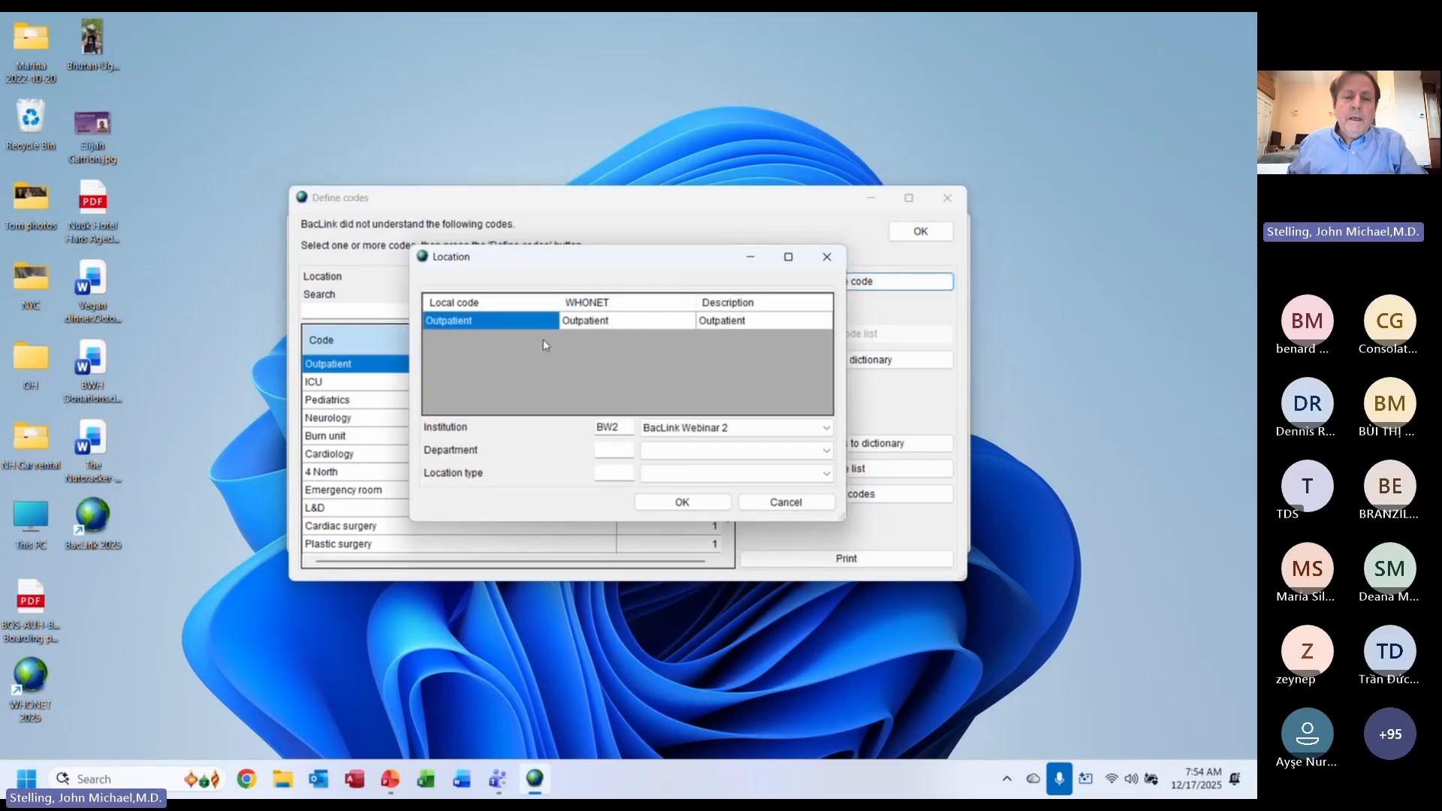
{"action": "left_click", "coordinate": [690, 453]}
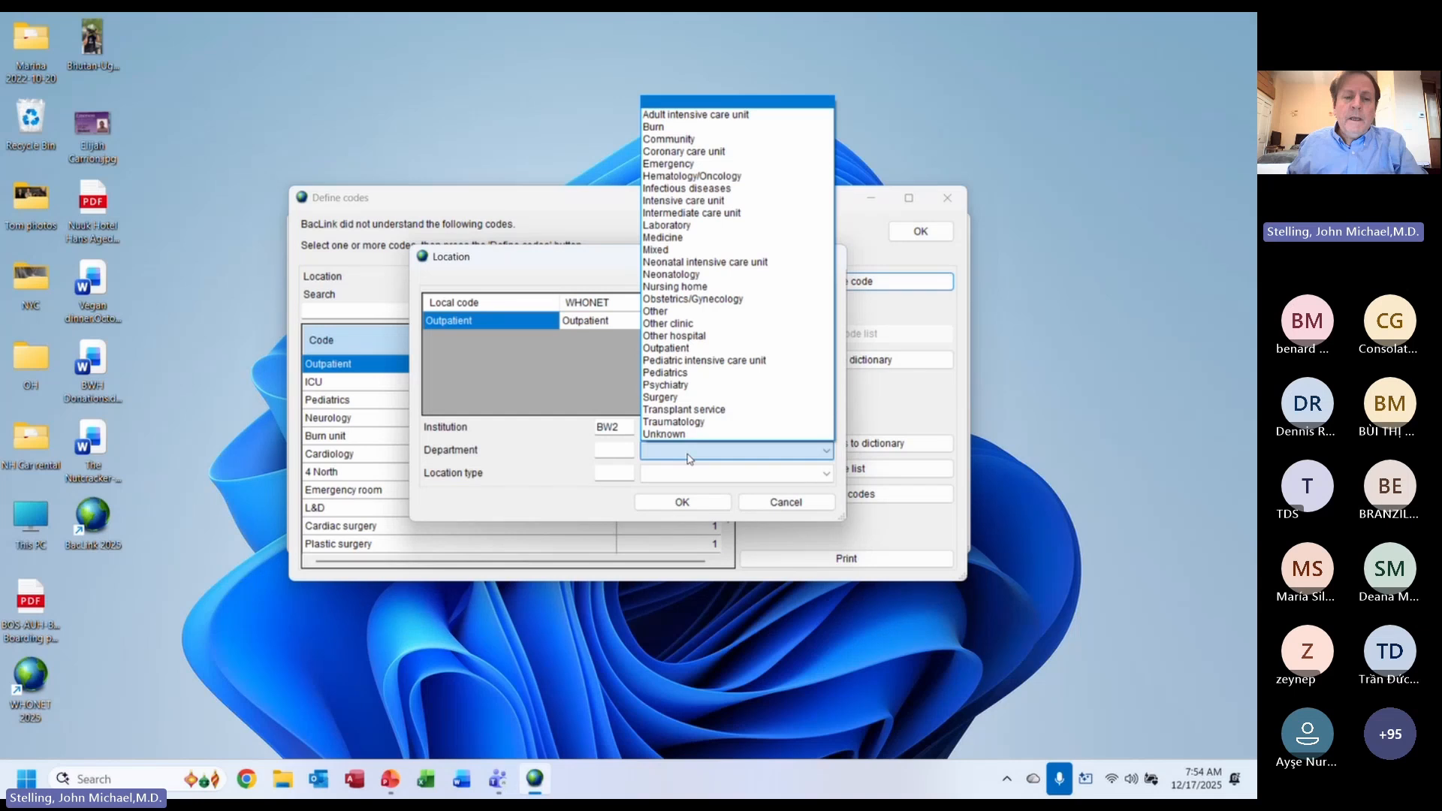
{"action": "type", "text": "out"}
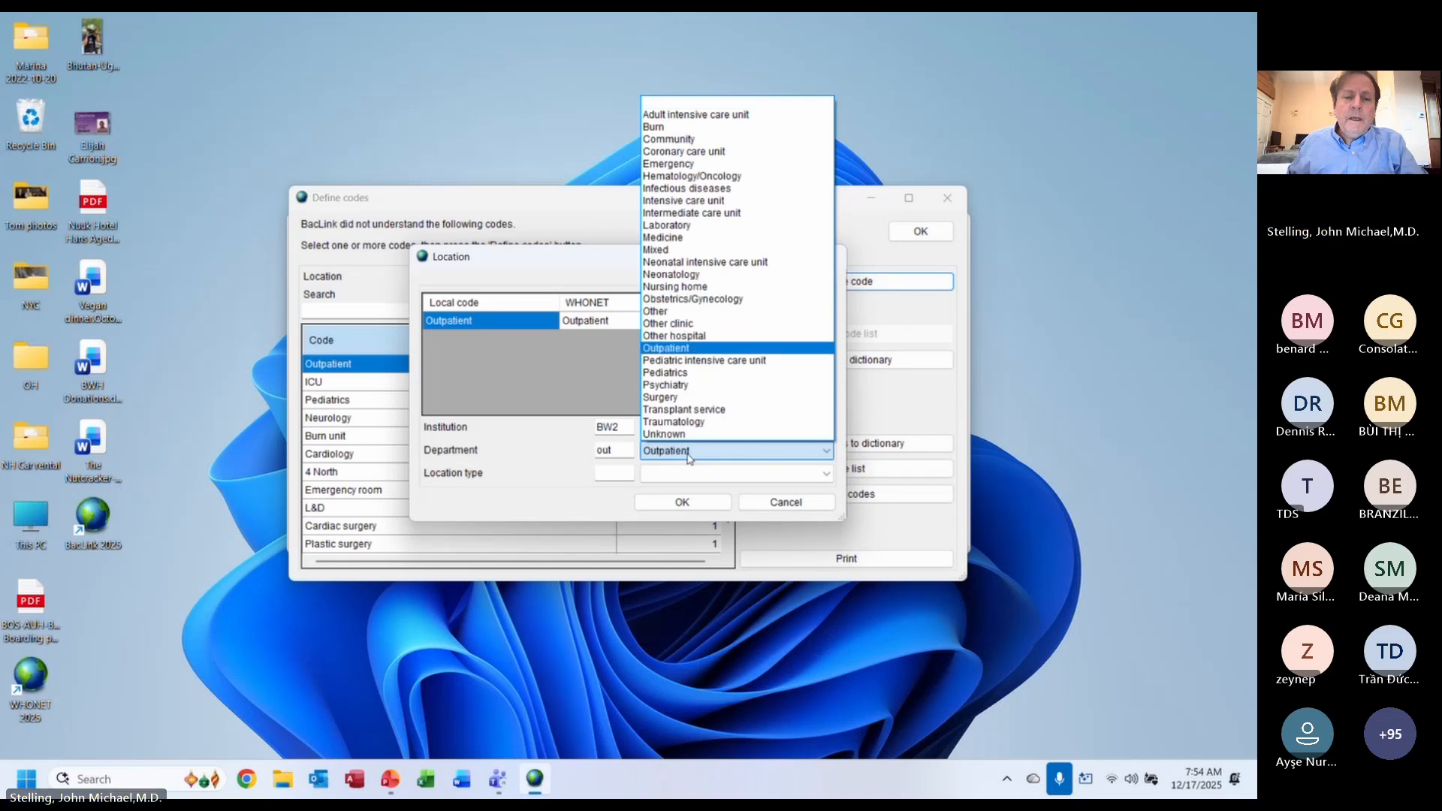
{"action": "key", "text": "Tab"}
{"action": "type", "text": "mar"}
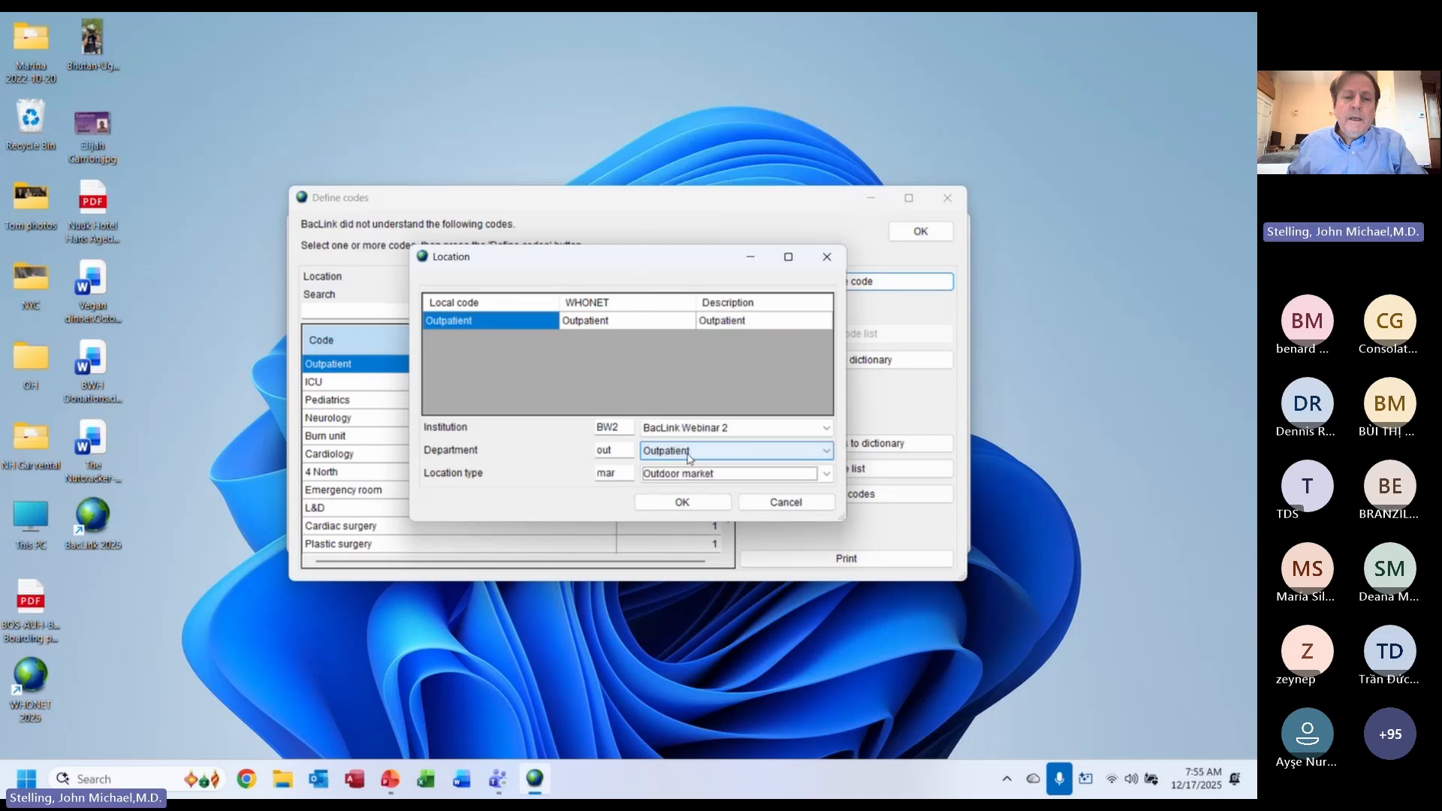
{"action": "key", "text": "Down"}
{"action": "key", "text": "Return"}
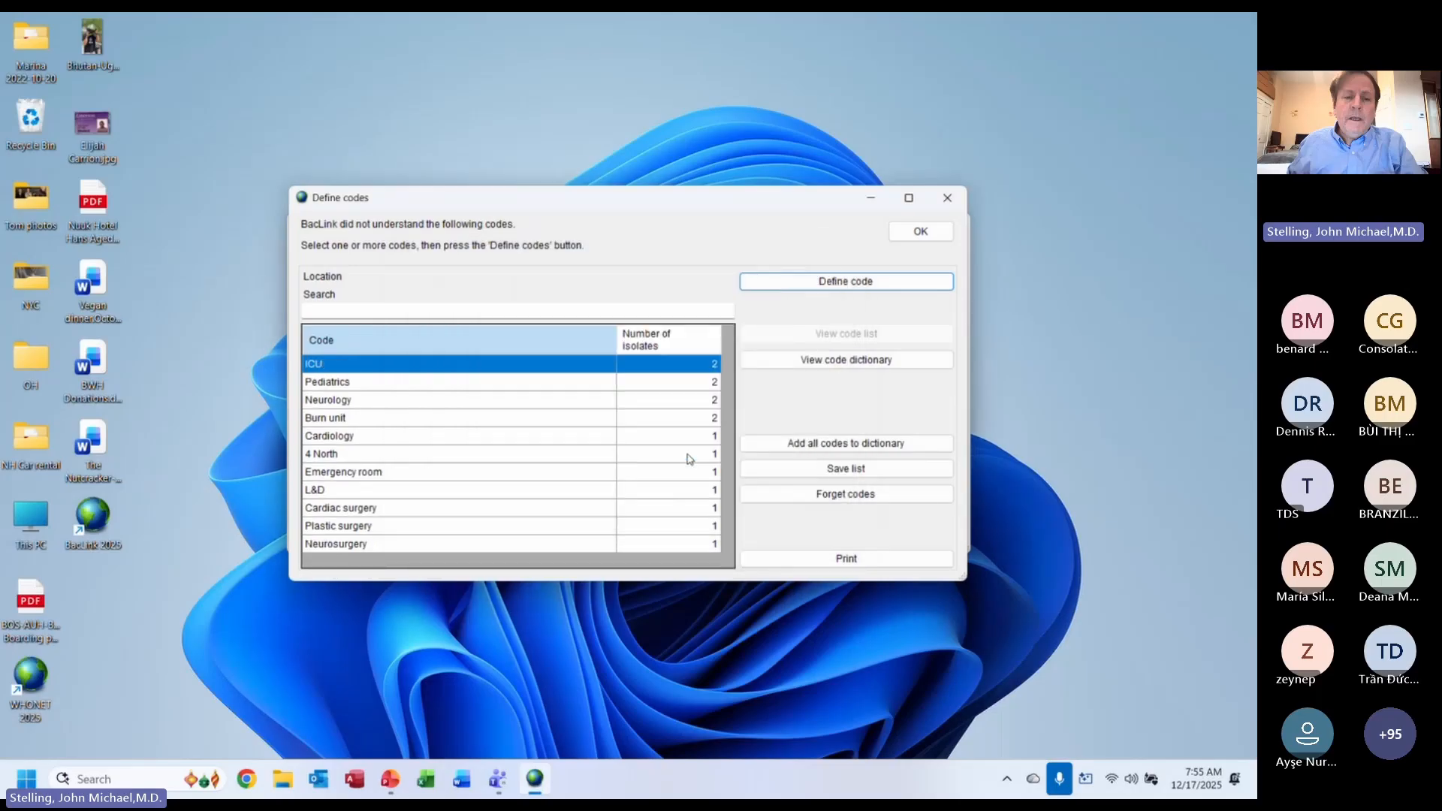
- Define the ICU location code with department Intensive care unit and location type icu, and confirm the definition
{"action": "key", "text": "Return"}
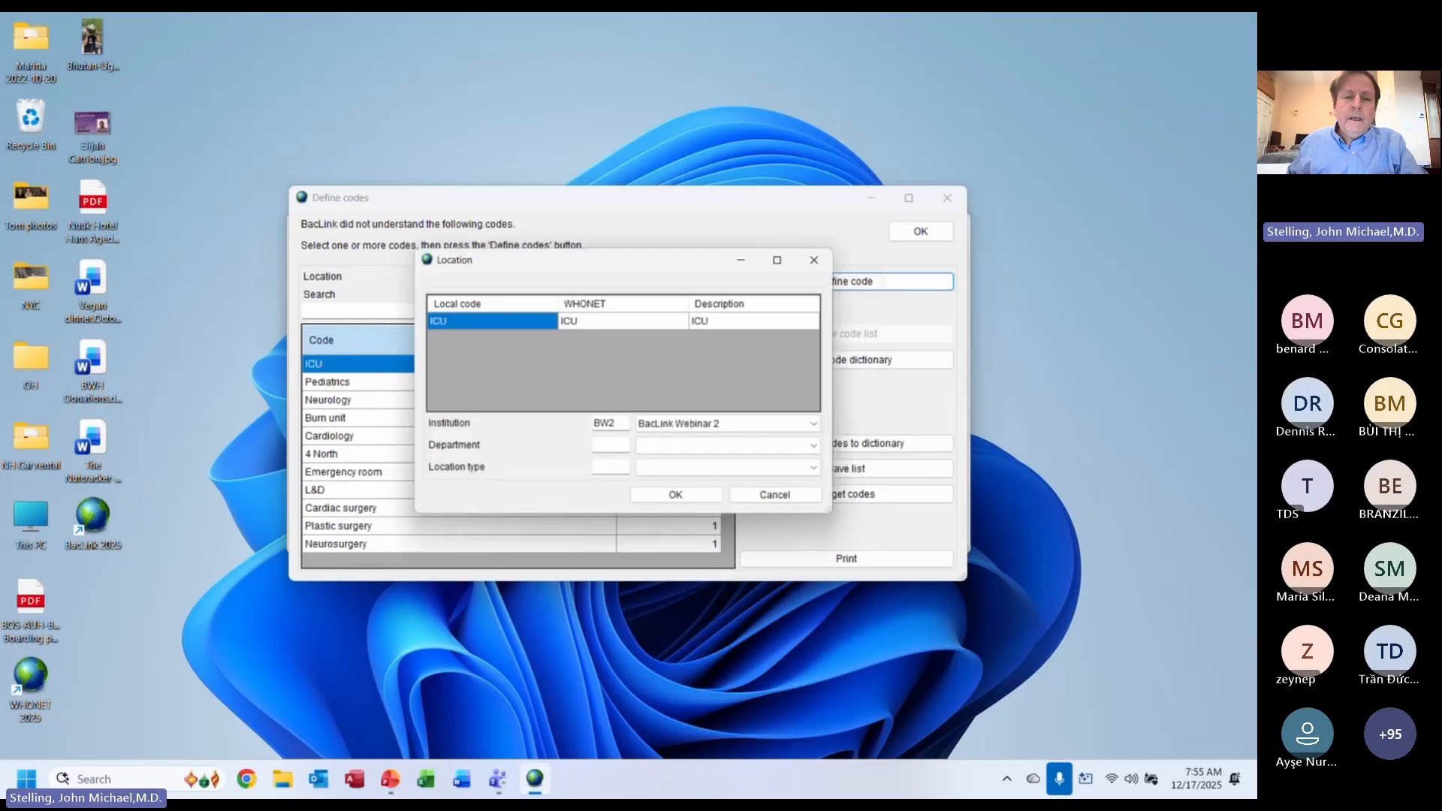
{"action": "left_click", "coordinate": [687, 453]}
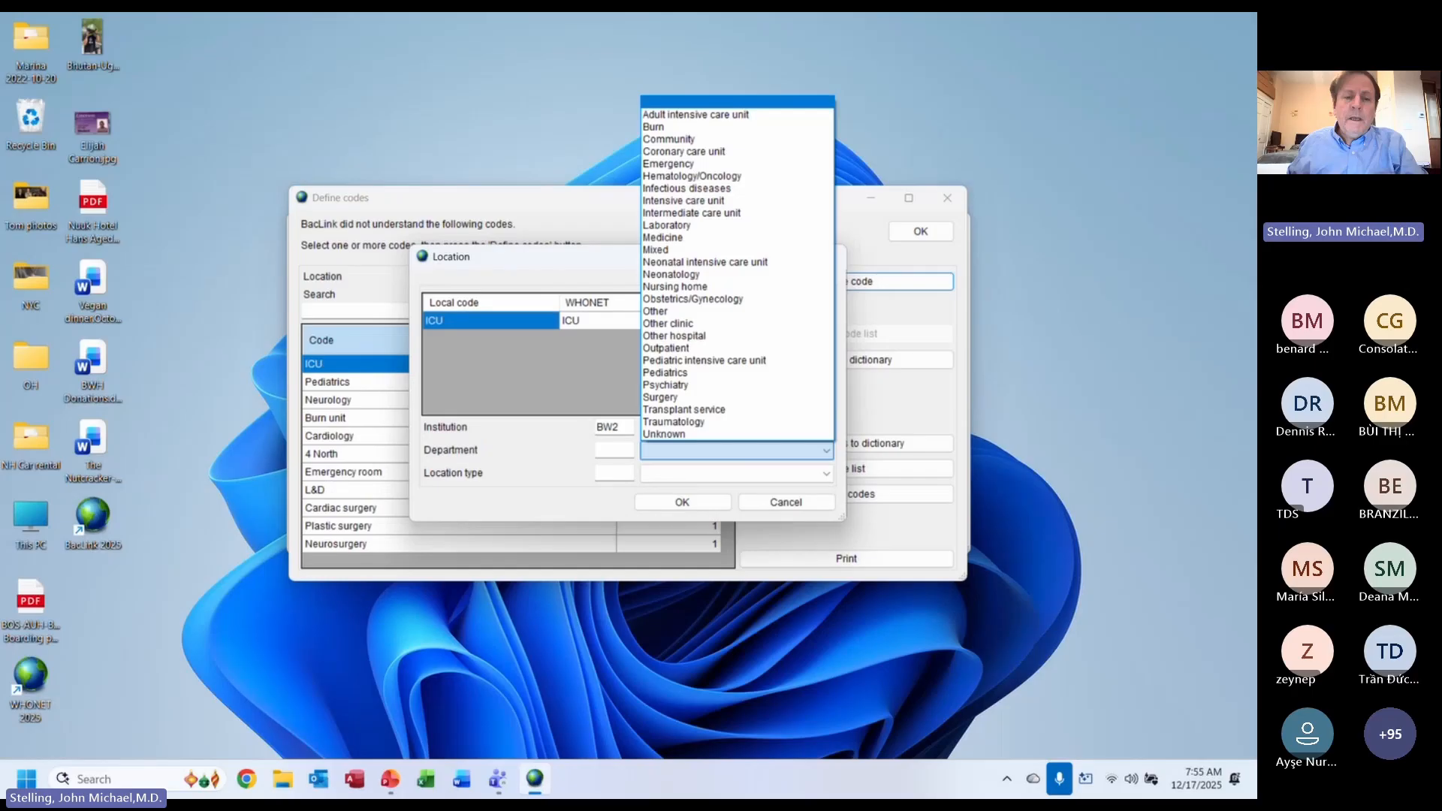
{"action": "key", "text": "i"}
{"action": "key", "text": "Down"}
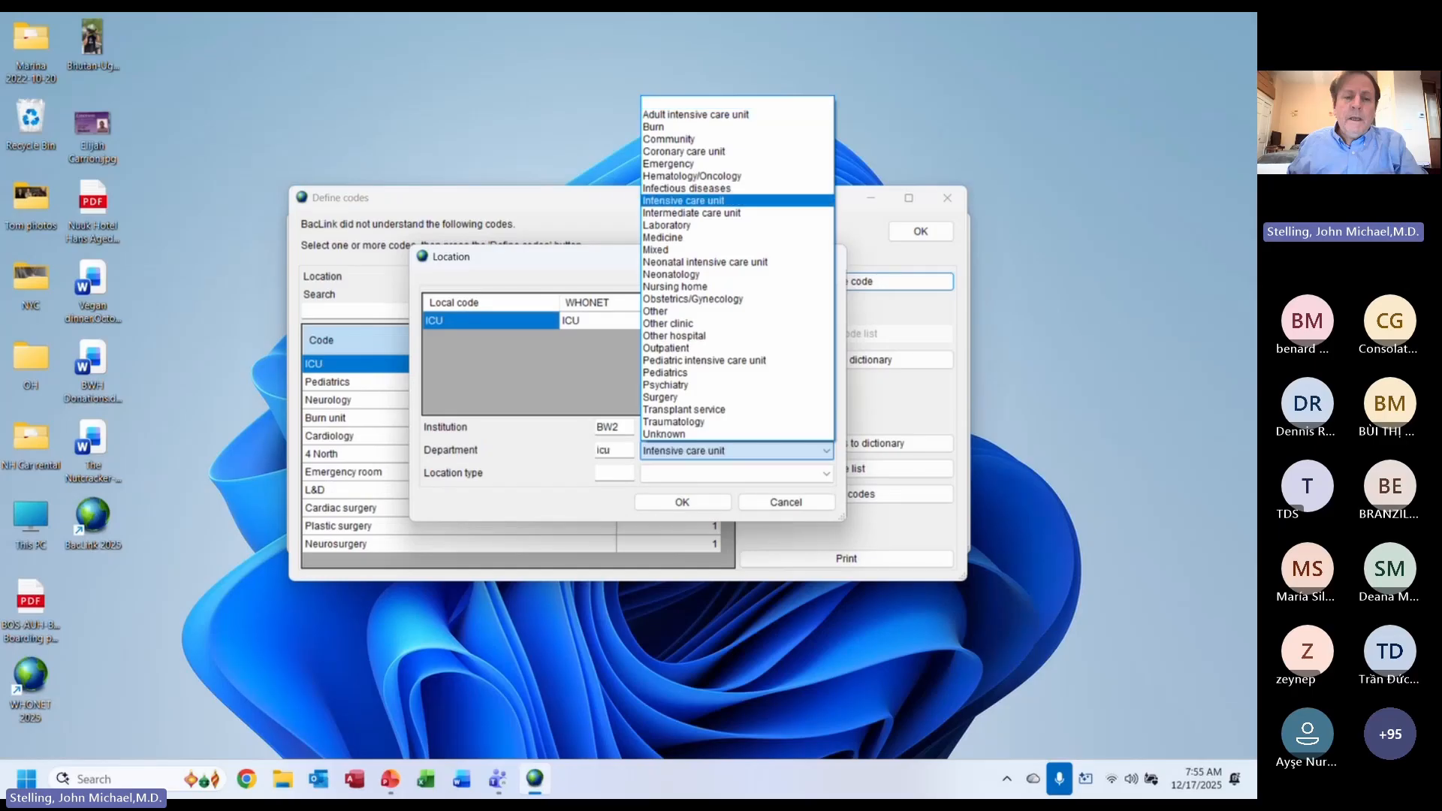
{"action": "key", "text": "Tab"}
{"action": "key", "text": "Tab"}
{"action": "key", "text": "i"}
{"action": "key", "text": "i"}
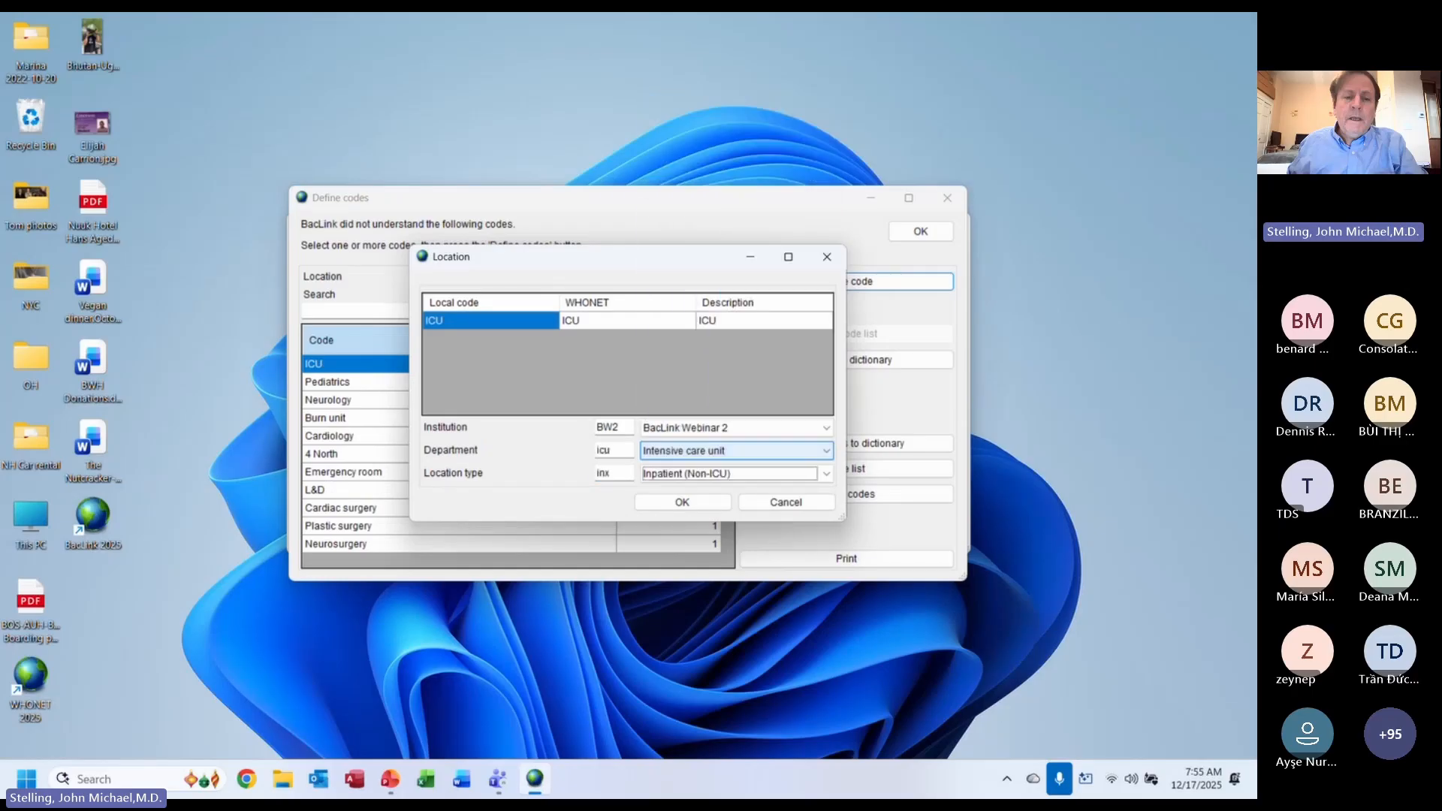
{"action": "key", "text": "i"}
{"action": "left_click", "coordinate": [680, 503]}
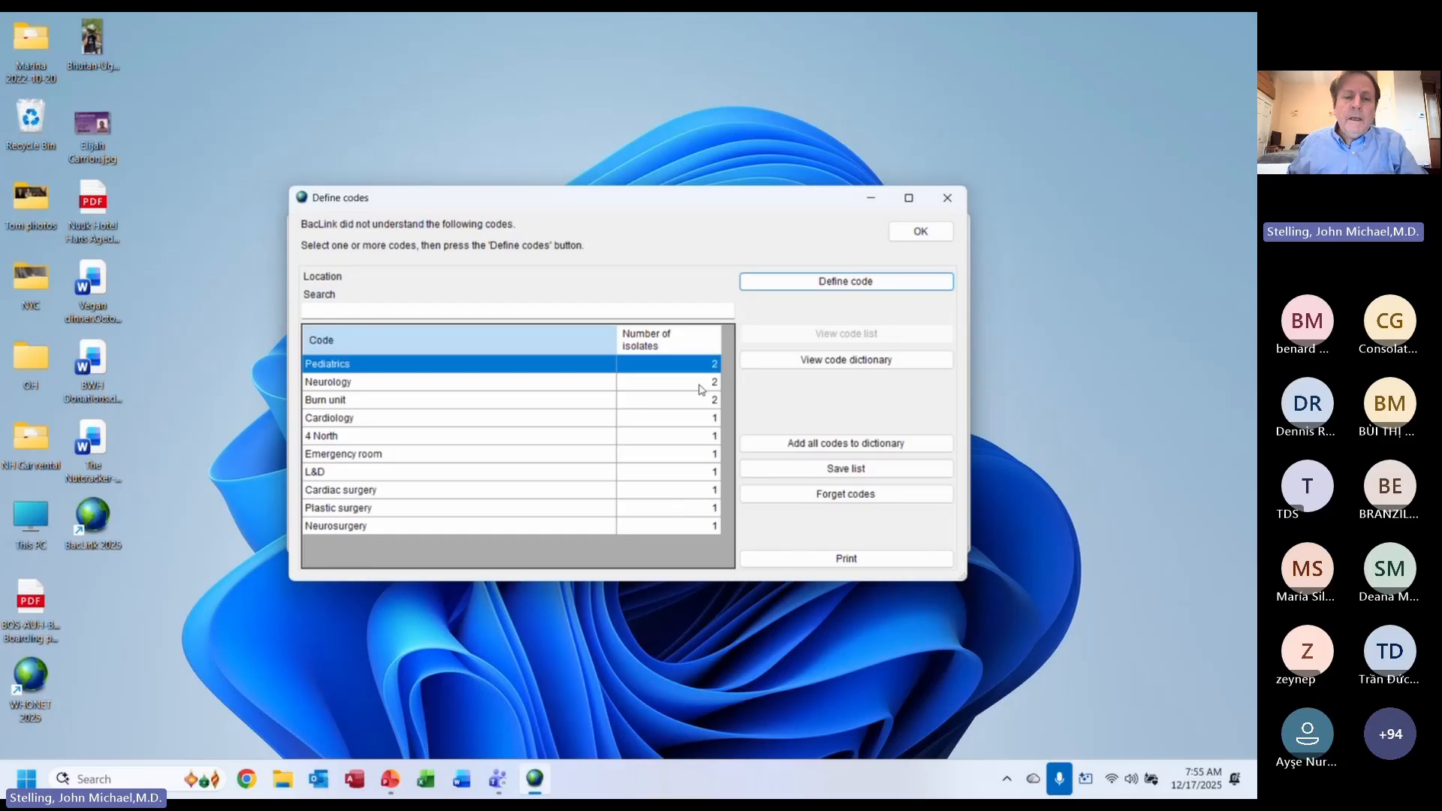
- Review the department codes and location types saved in the location code dictionary, then close it
{"action": "left_click", "coordinate": [868, 361]}
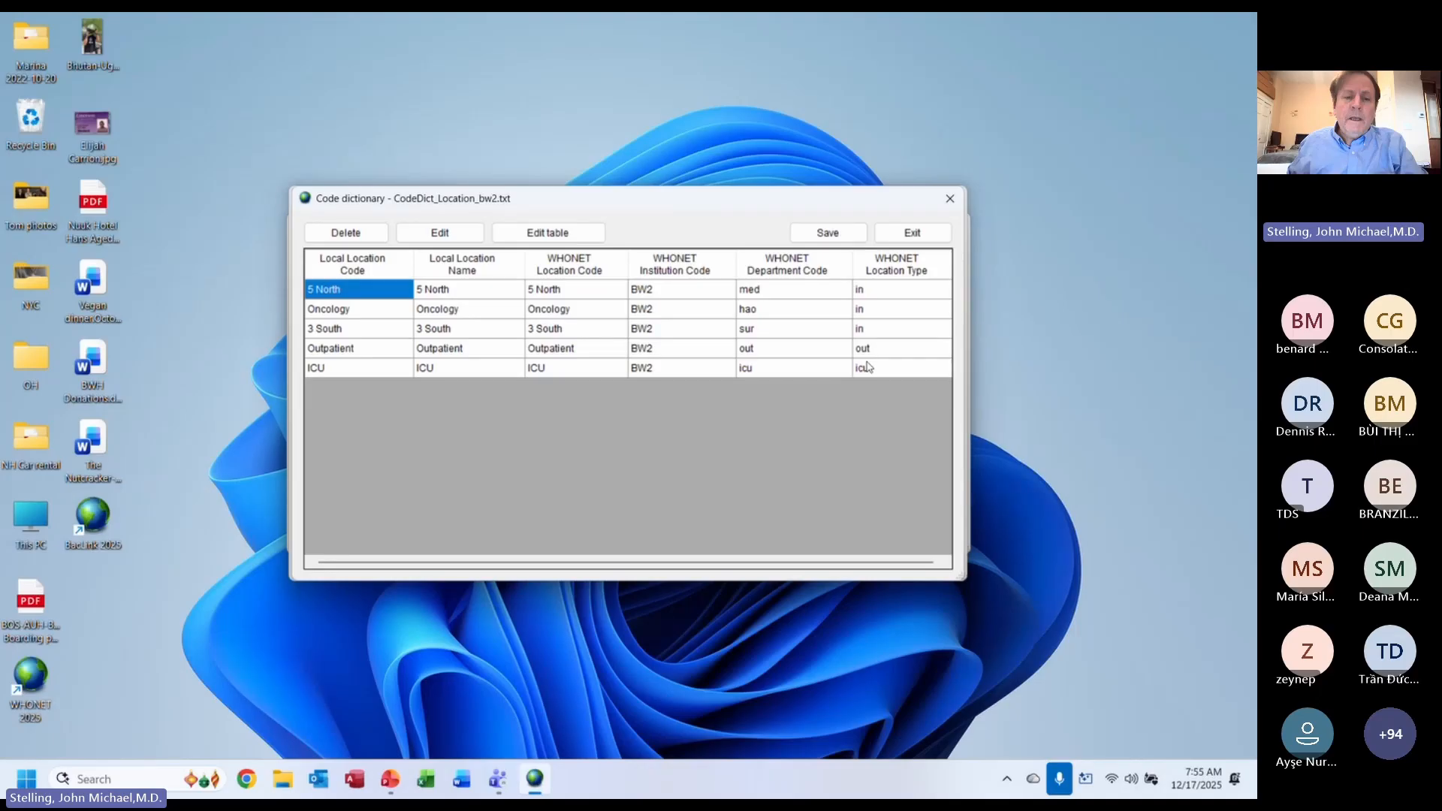
{"action": "key", "text": "Right"}
{"action": "key", "text": "Right"}
{"action": "key", "text": "Right"}
{"action": "key", "text": "Right"}
{"action": "key", "text": "Down"}
{"action": "key", "text": "Down"}
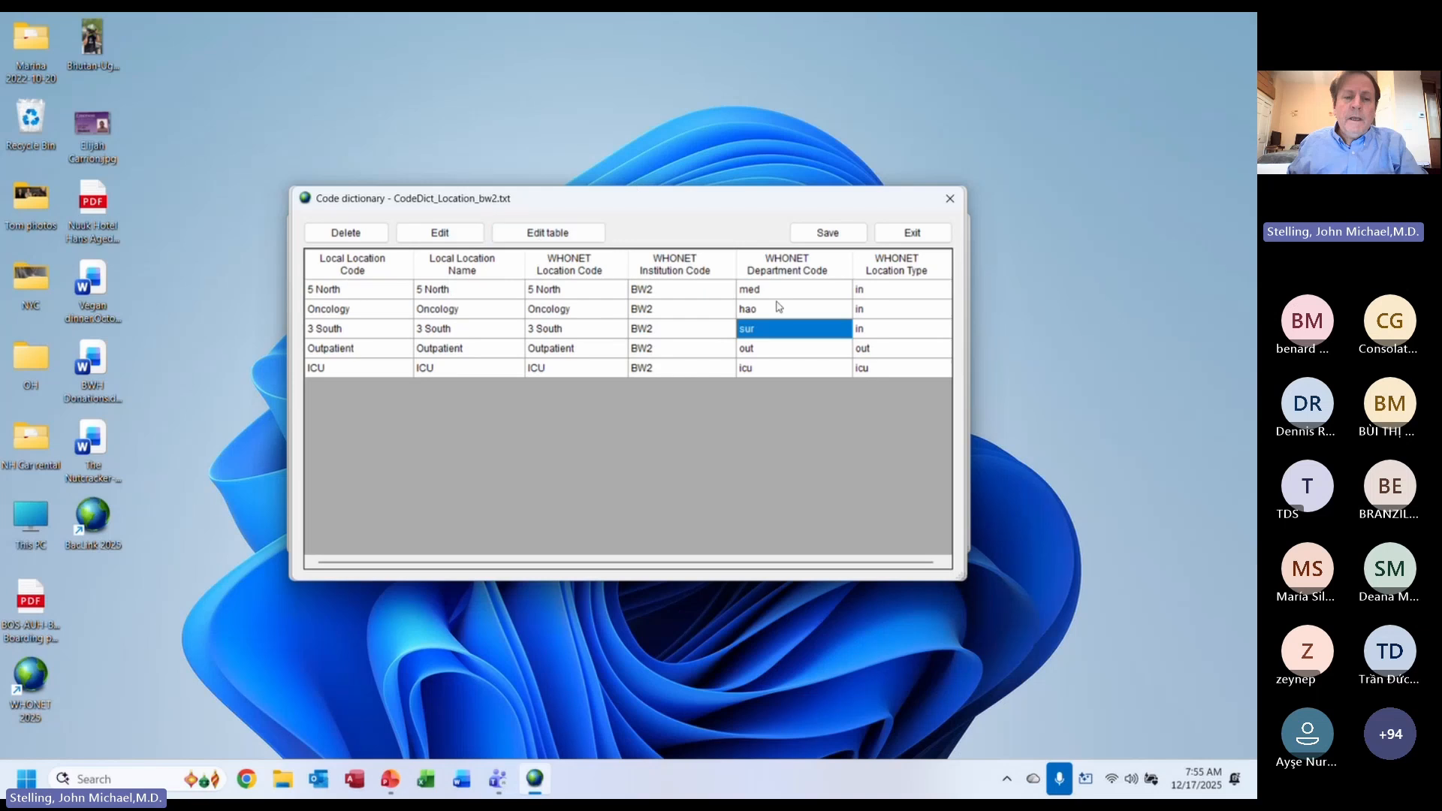
{"action": "left_click", "coordinate": [911, 234]}
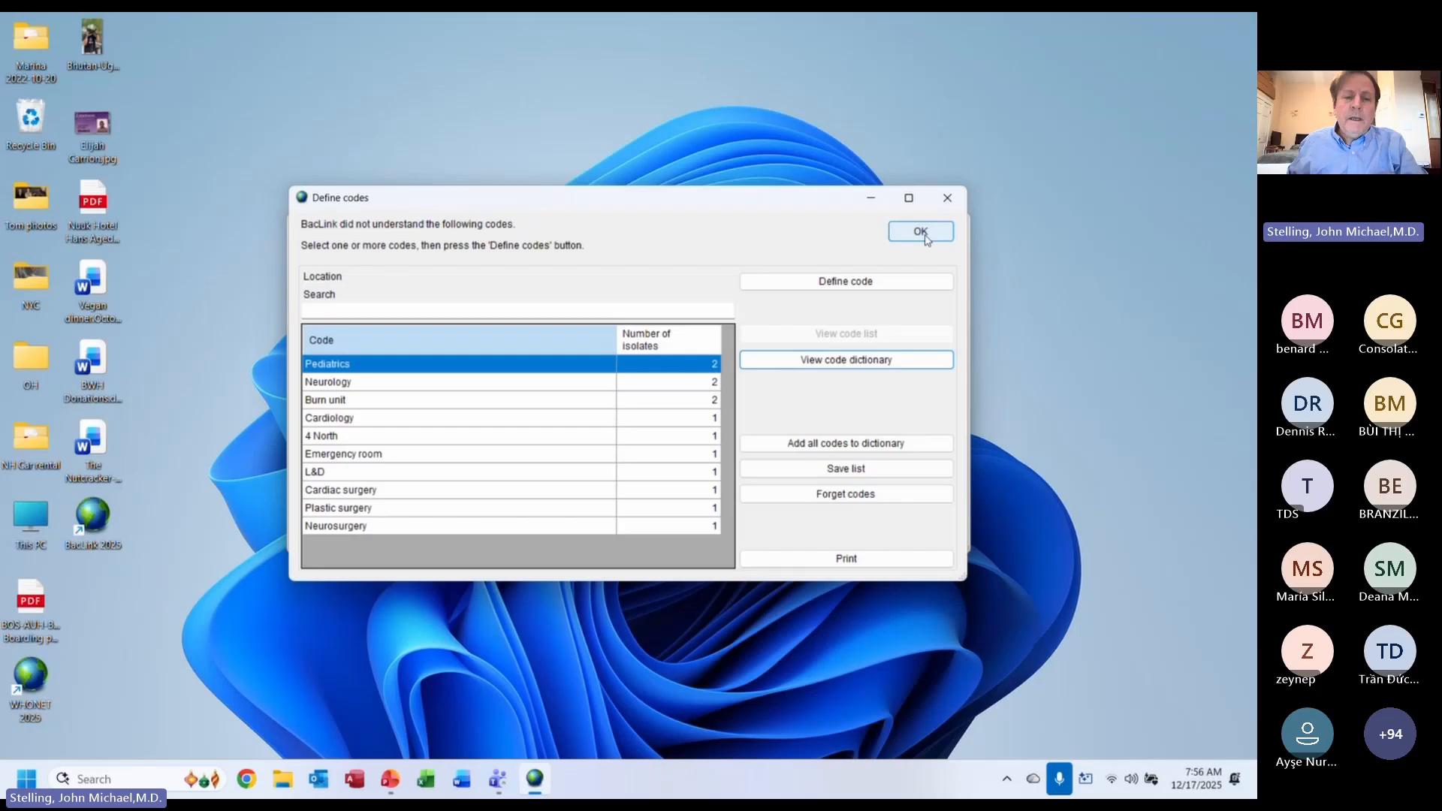
- Finish defining codes and rerun the BacLink Webinar 2 conversion, replacing the existing USA-BW2-Vitek2-demo-data.sqlite file
{"action": "left_click", "coordinate": [922, 233]}
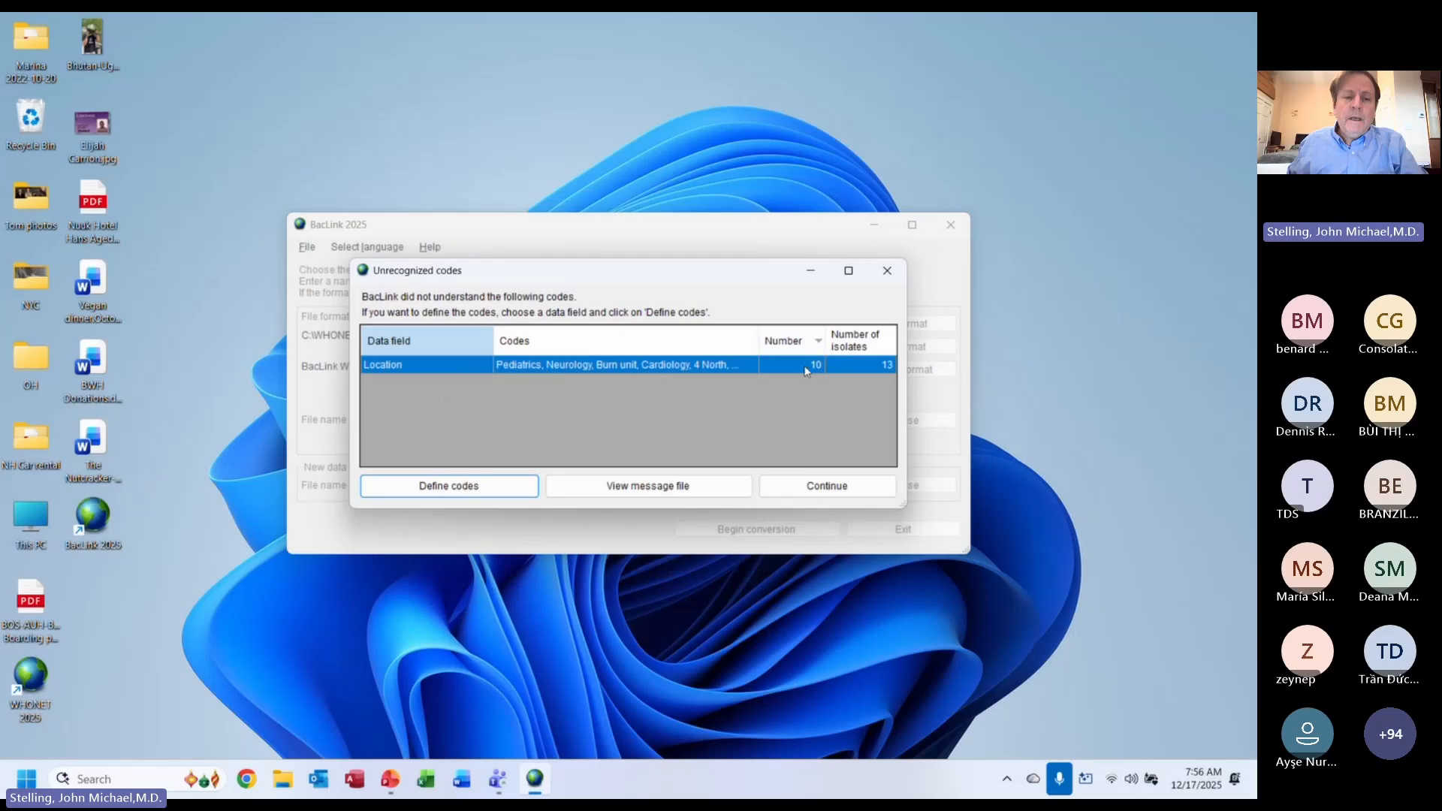
{"action": "left_click", "coordinate": [841, 486]}
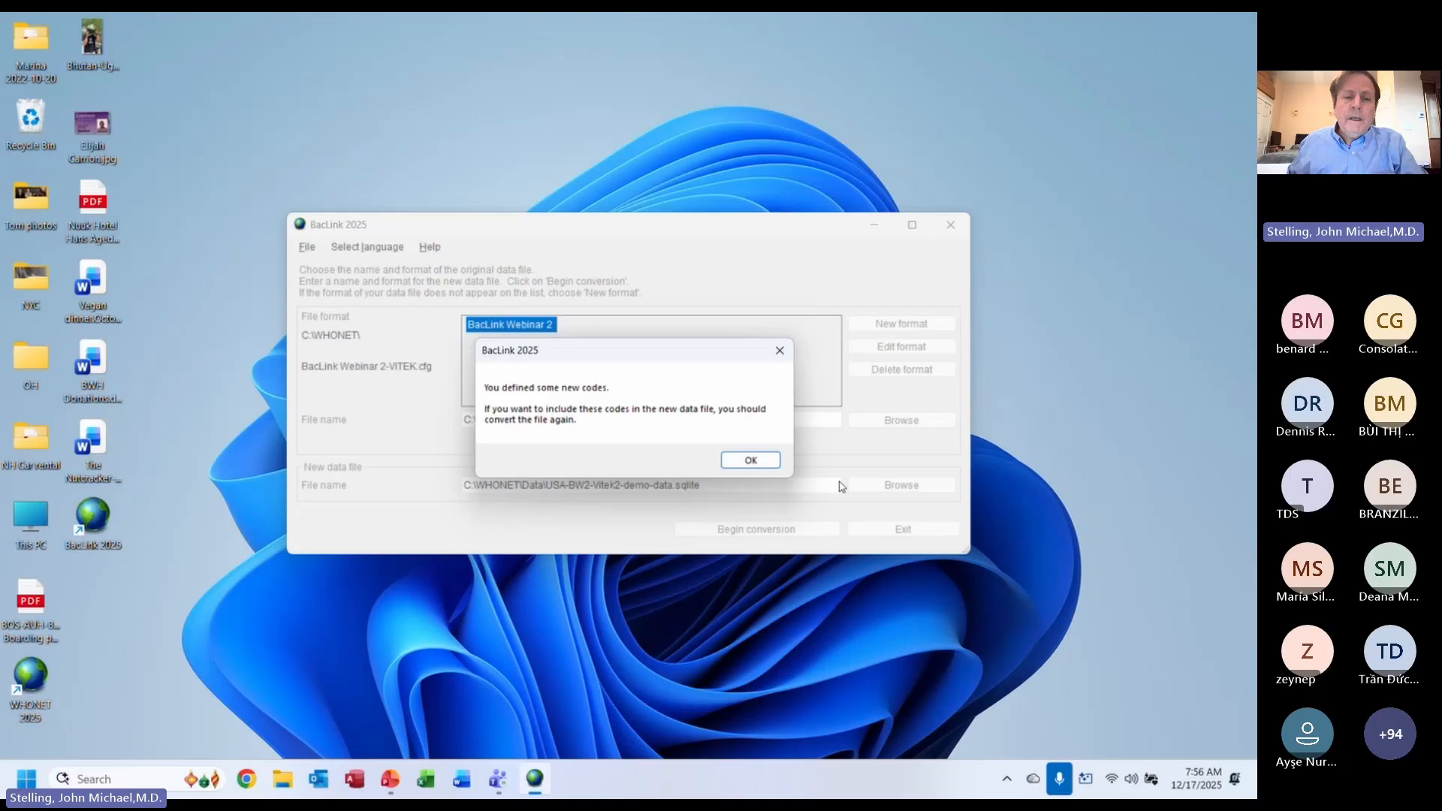
{"action": "left_click", "coordinate": [741, 463]}
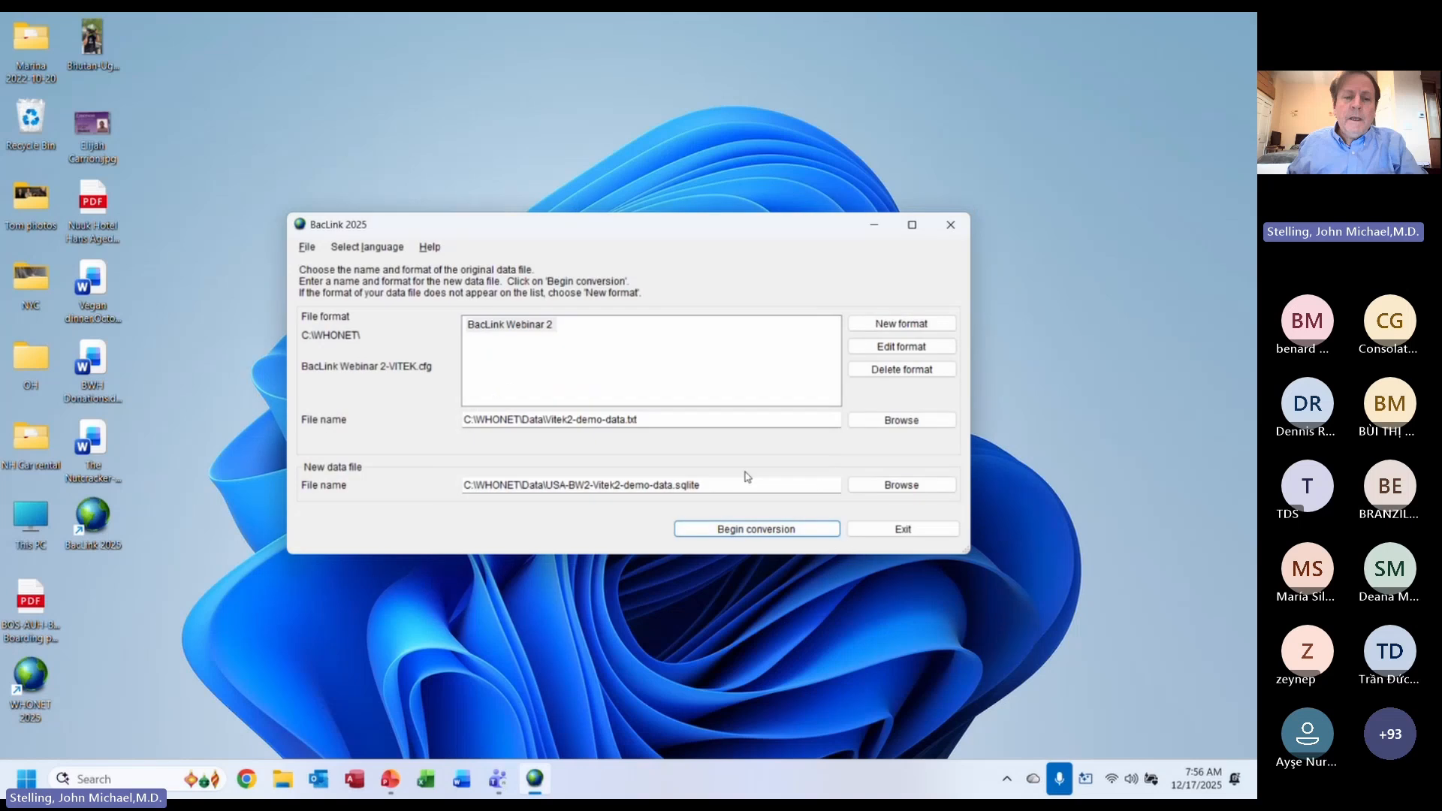
{"action": "left_click", "coordinate": [774, 533]}
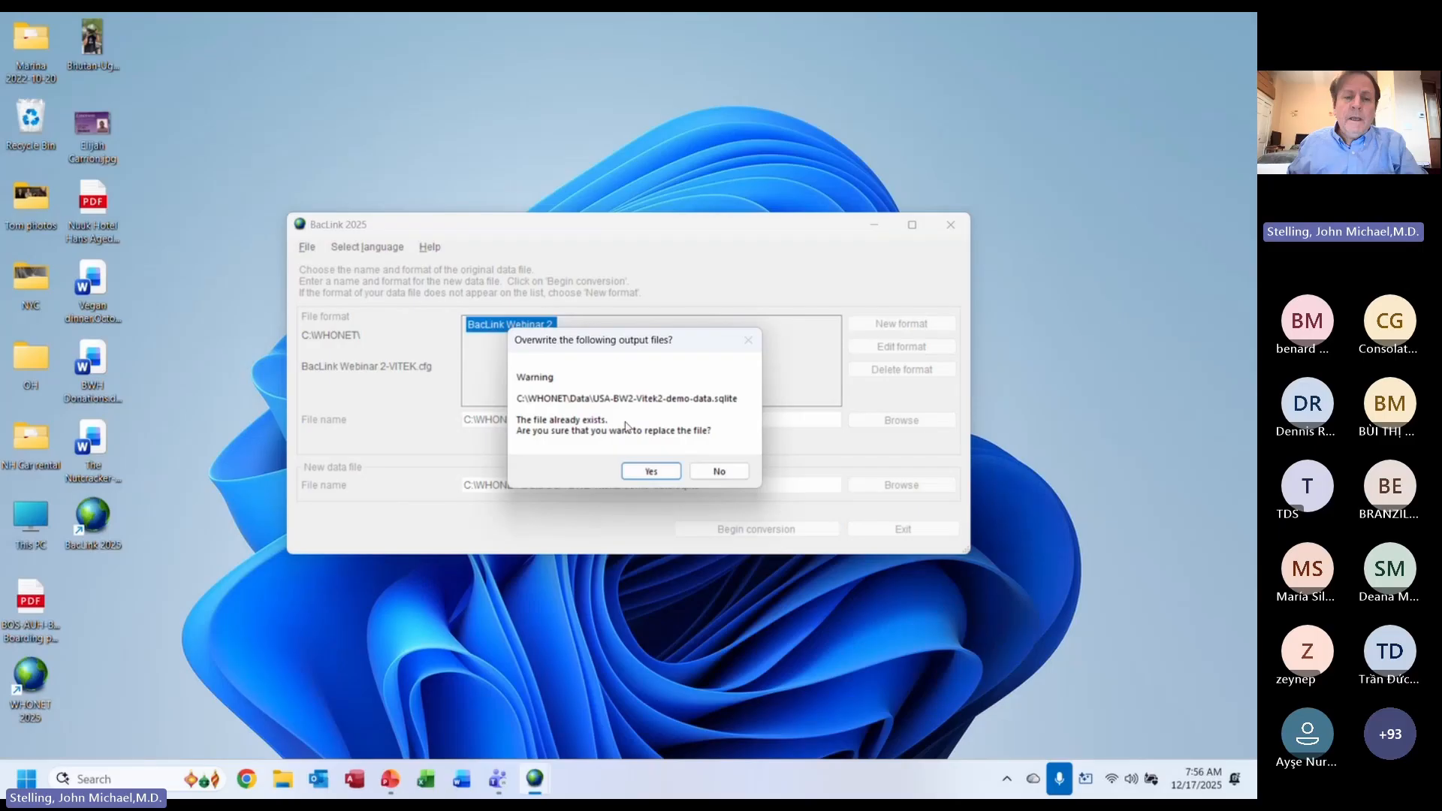
{"action": "left_click", "coordinate": [656, 471]}
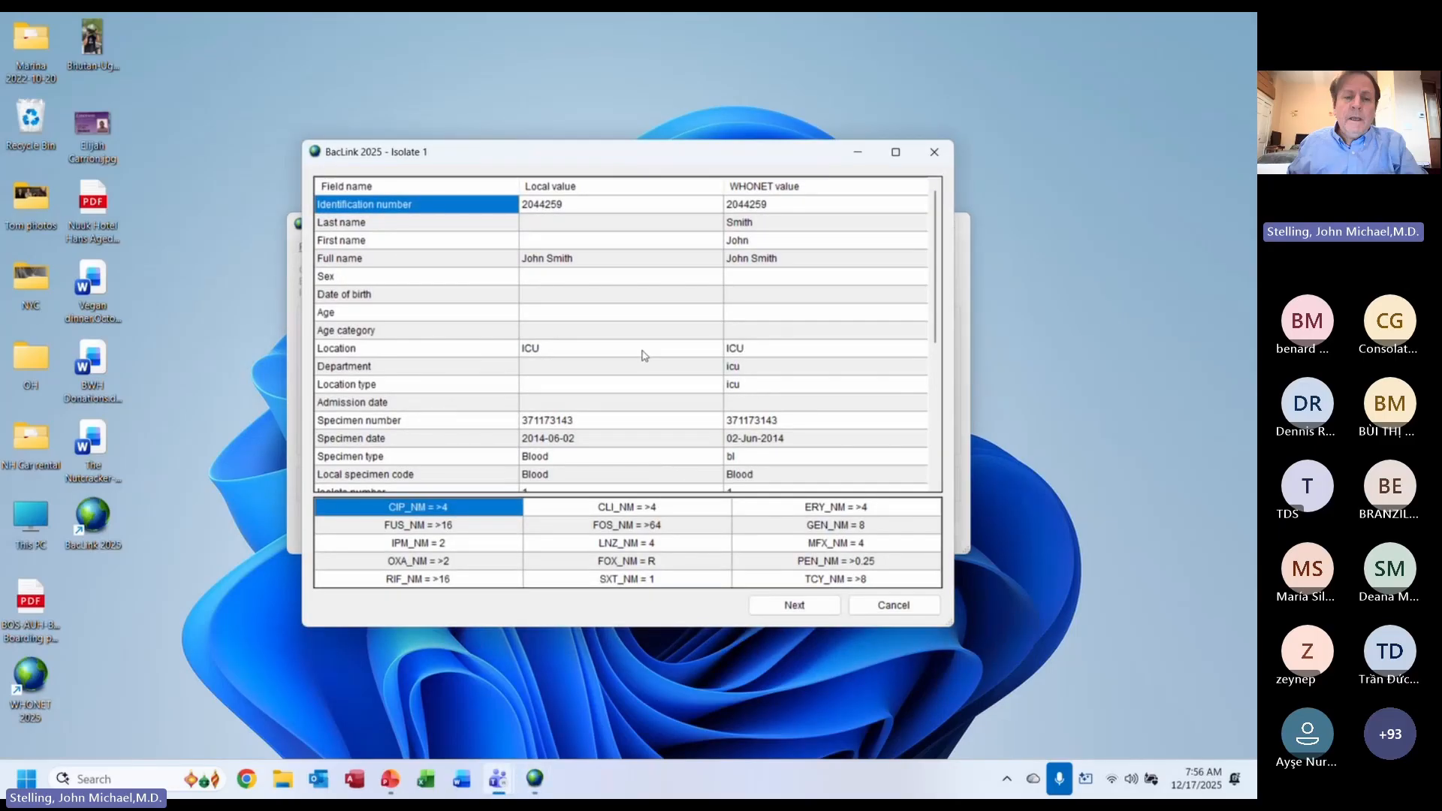
- Check the location, department and location type of the first three isolates, and continue through to the end of the conversion
{"action": "left_click", "coordinate": [770, 366]}
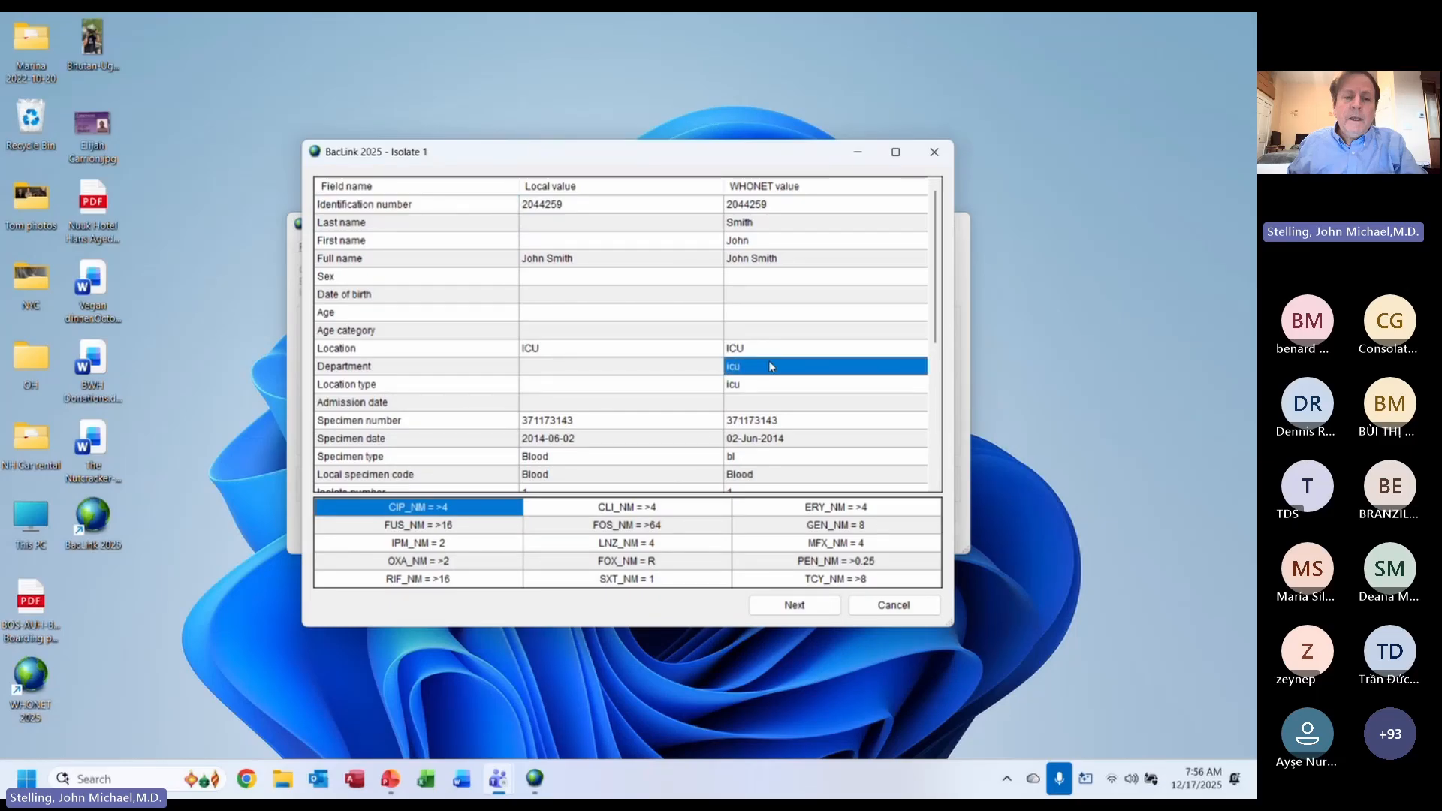
{"action": "left_click", "coordinate": [459, 353]}
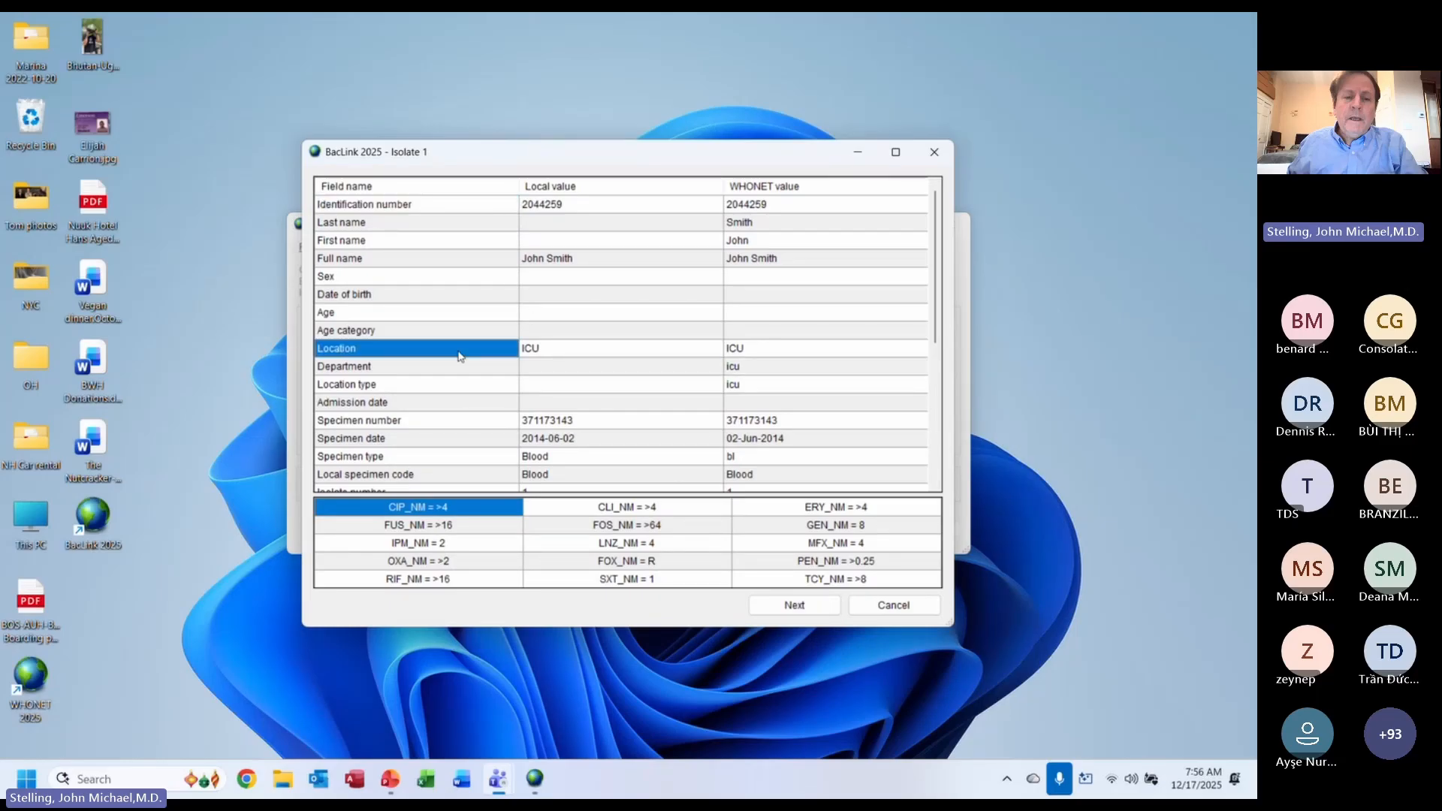
{"action": "left_click", "coordinate": [449, 381]}
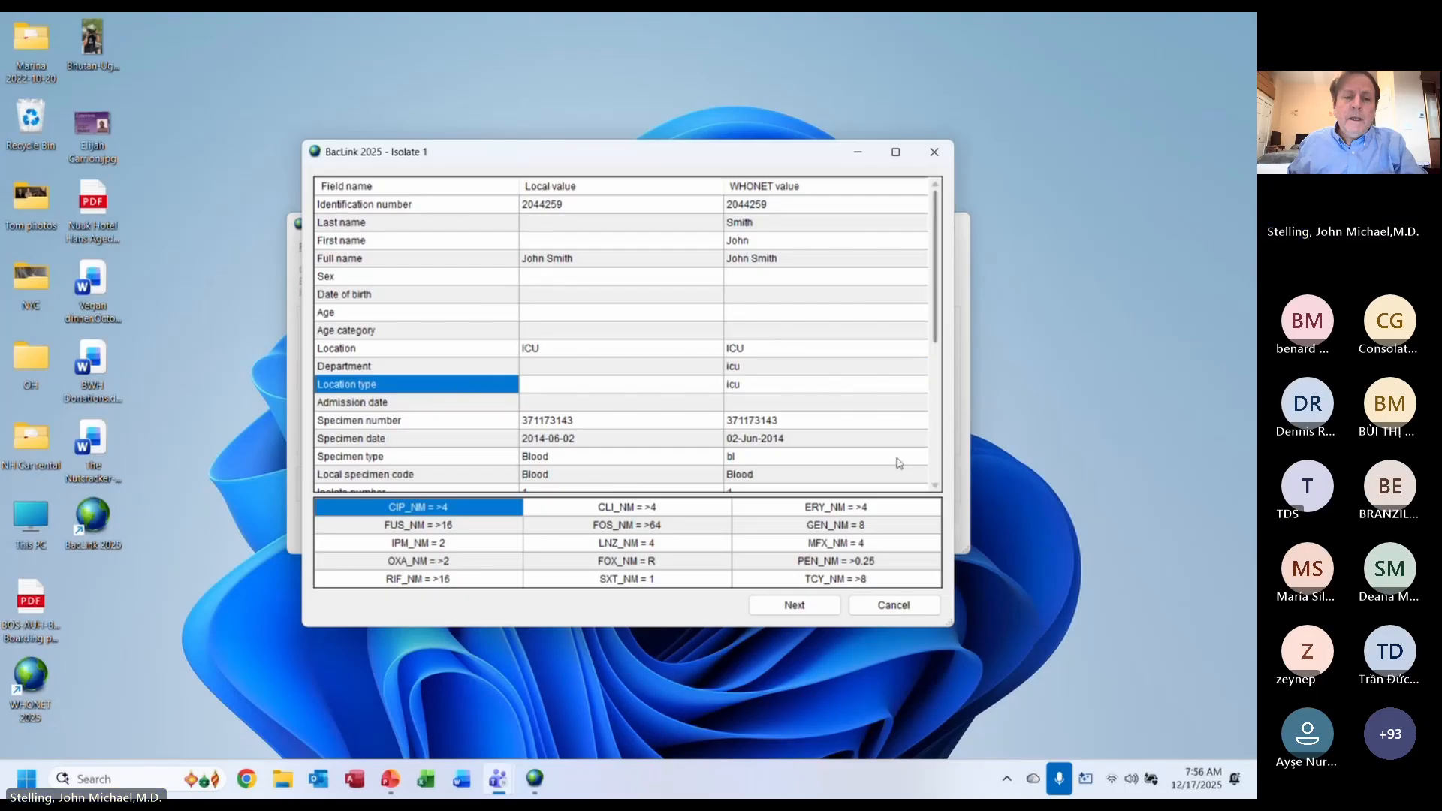
{"action": "left_click", "coordinate": [804, 607]}
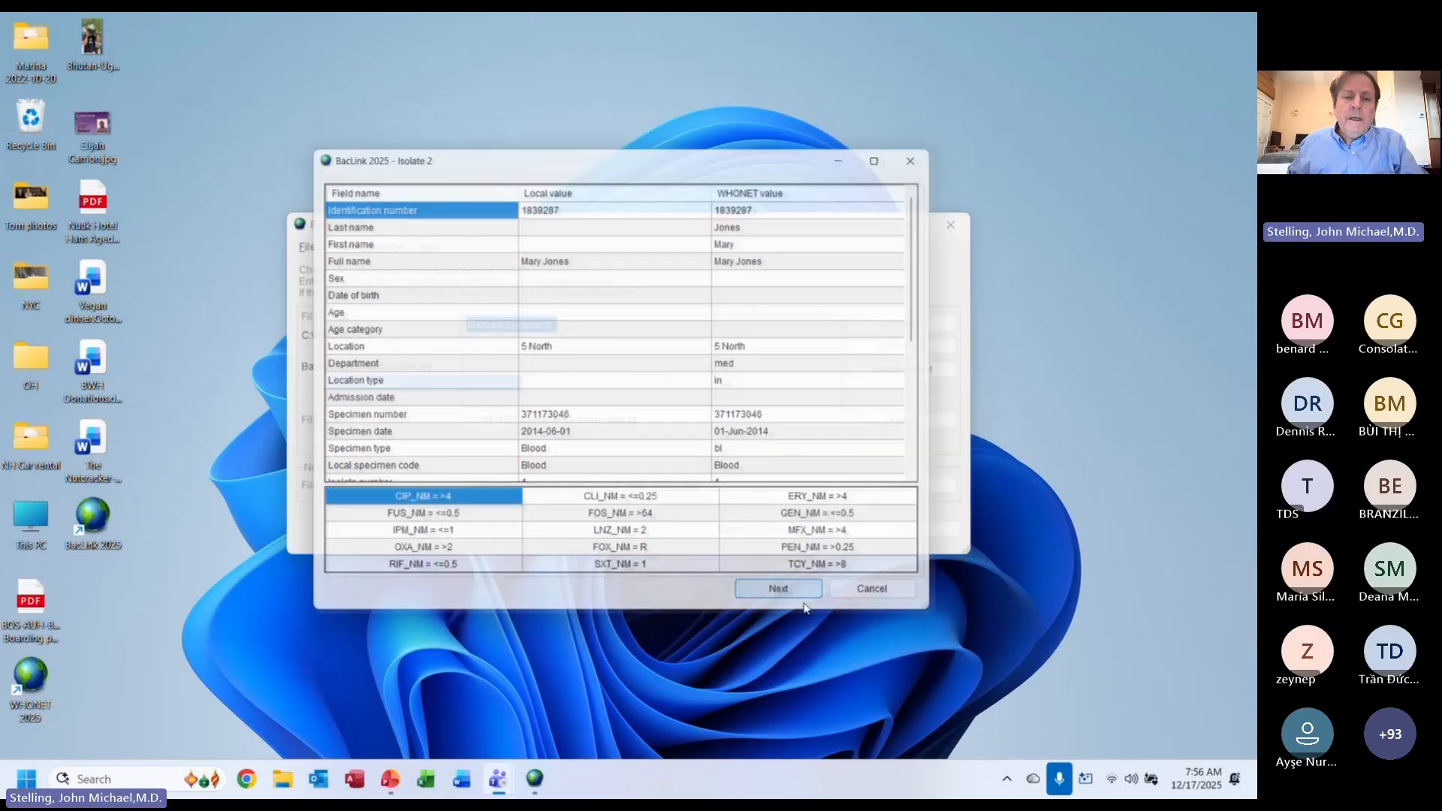
{"action": "left_click", "coordinate": [775, 353]}
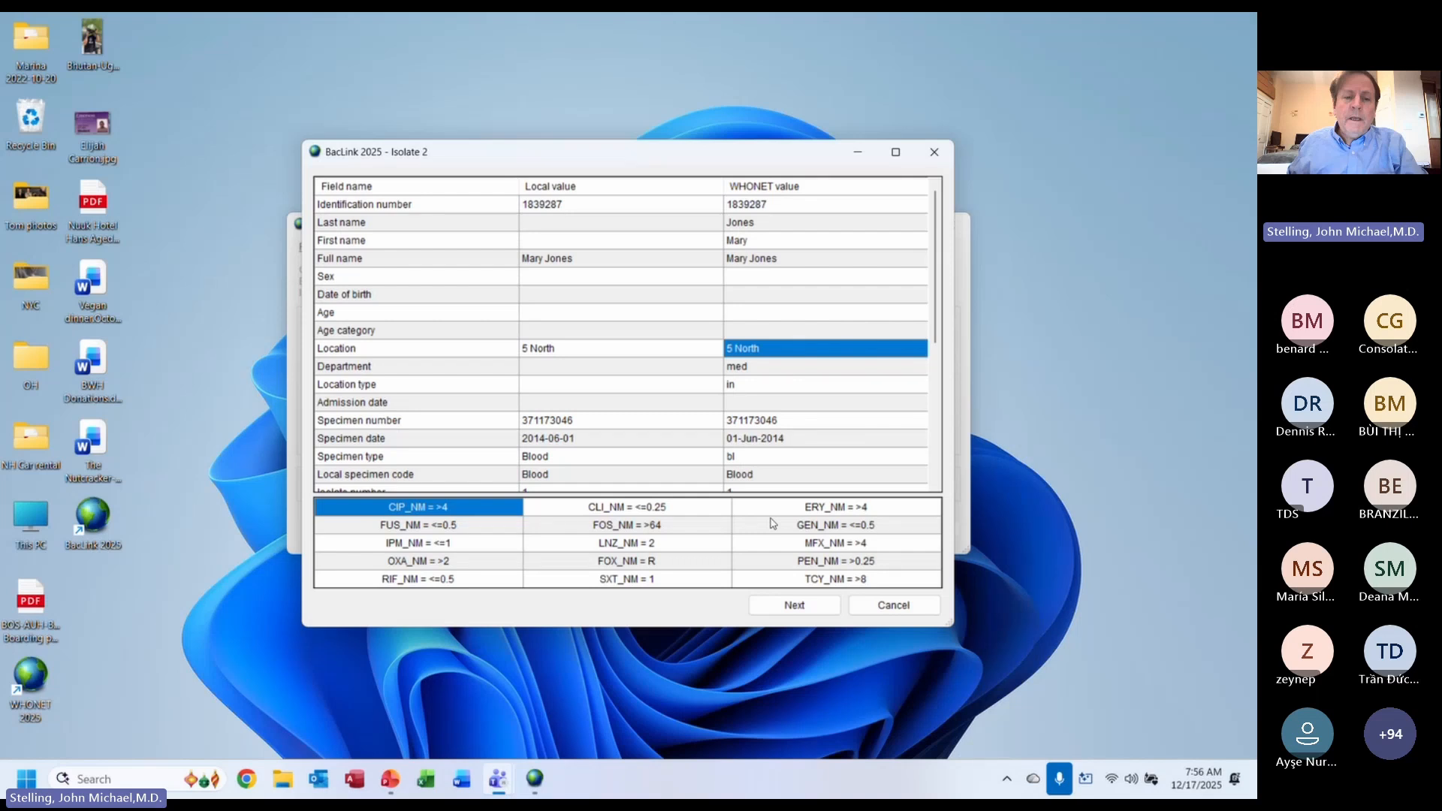
{"action": "left_click", "coordinate": [795, 606]}
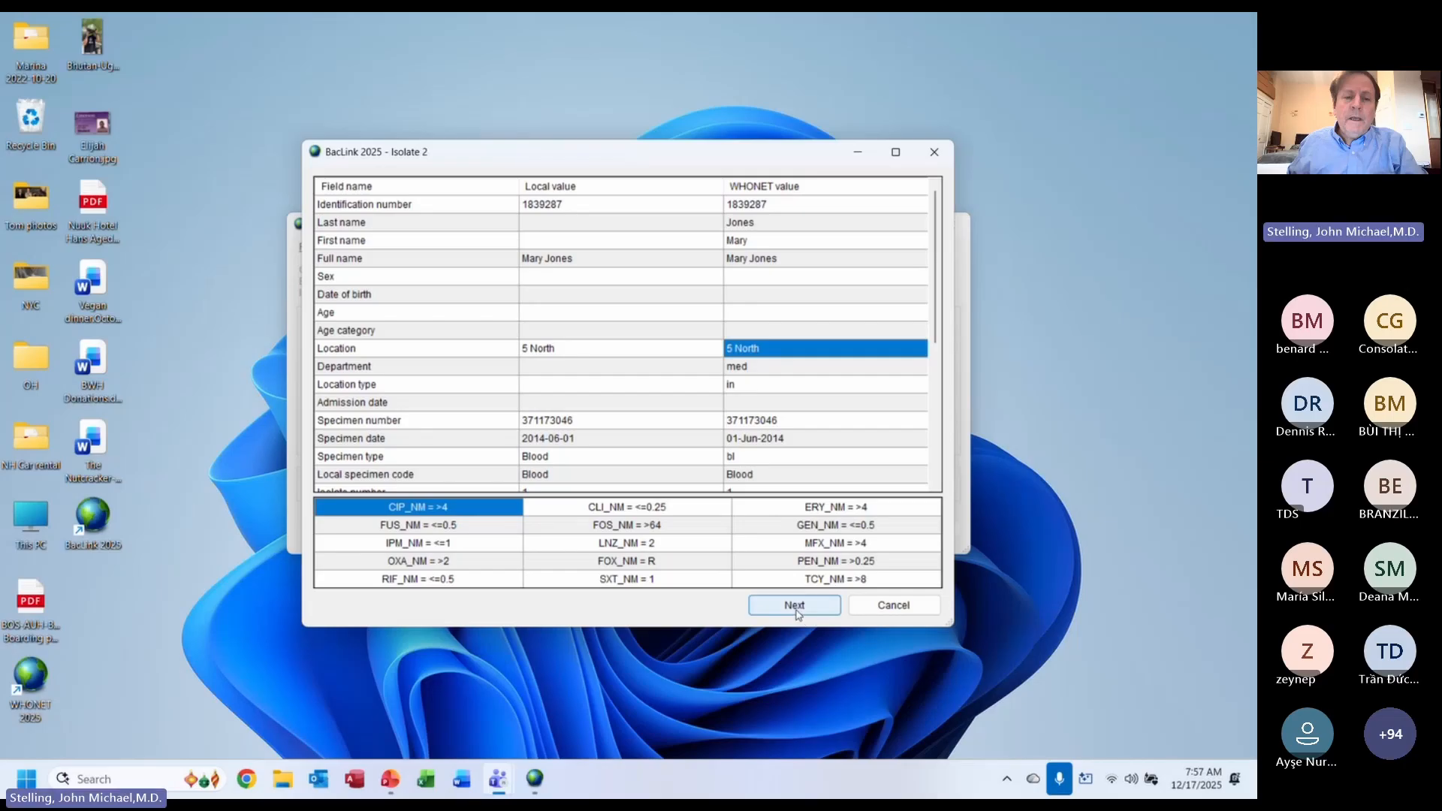
{"action": "left_click", "coordinate": [795, 607]}
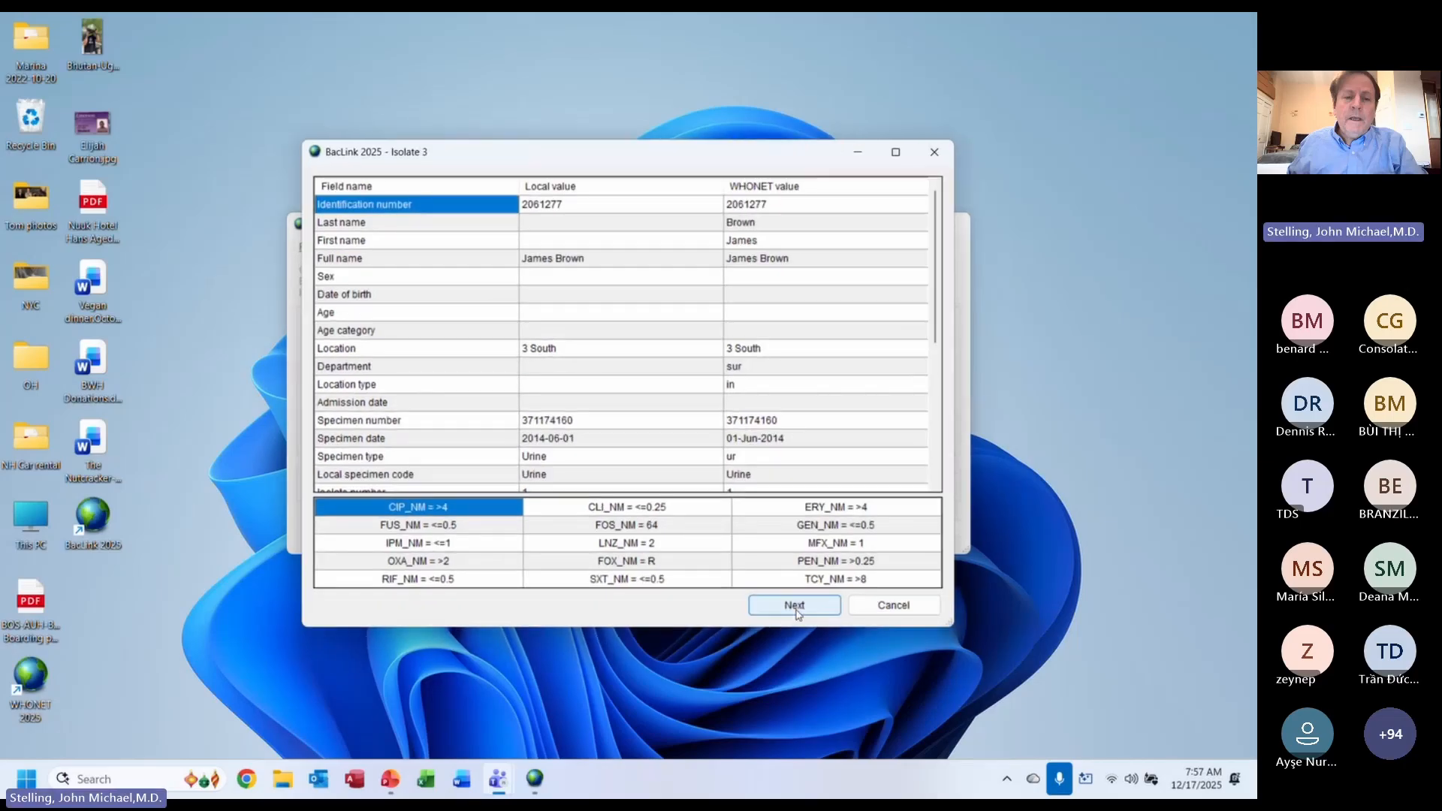
{"action": "left_click", "coordinate": [865, 371]}
{"action": "left_click", "coordinate": [855, 385]}
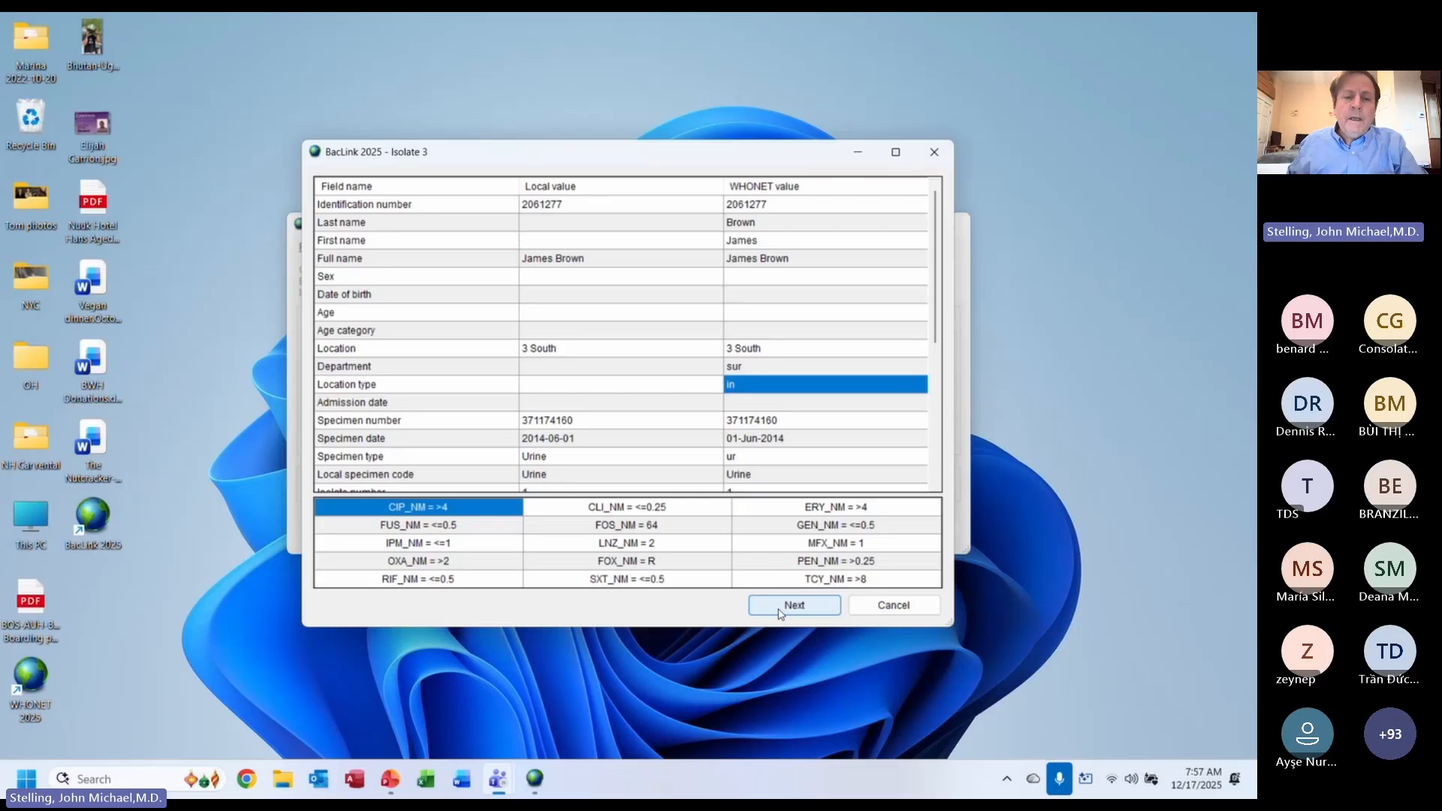
{"action": "left_click", "coordinate": [779, 605]}
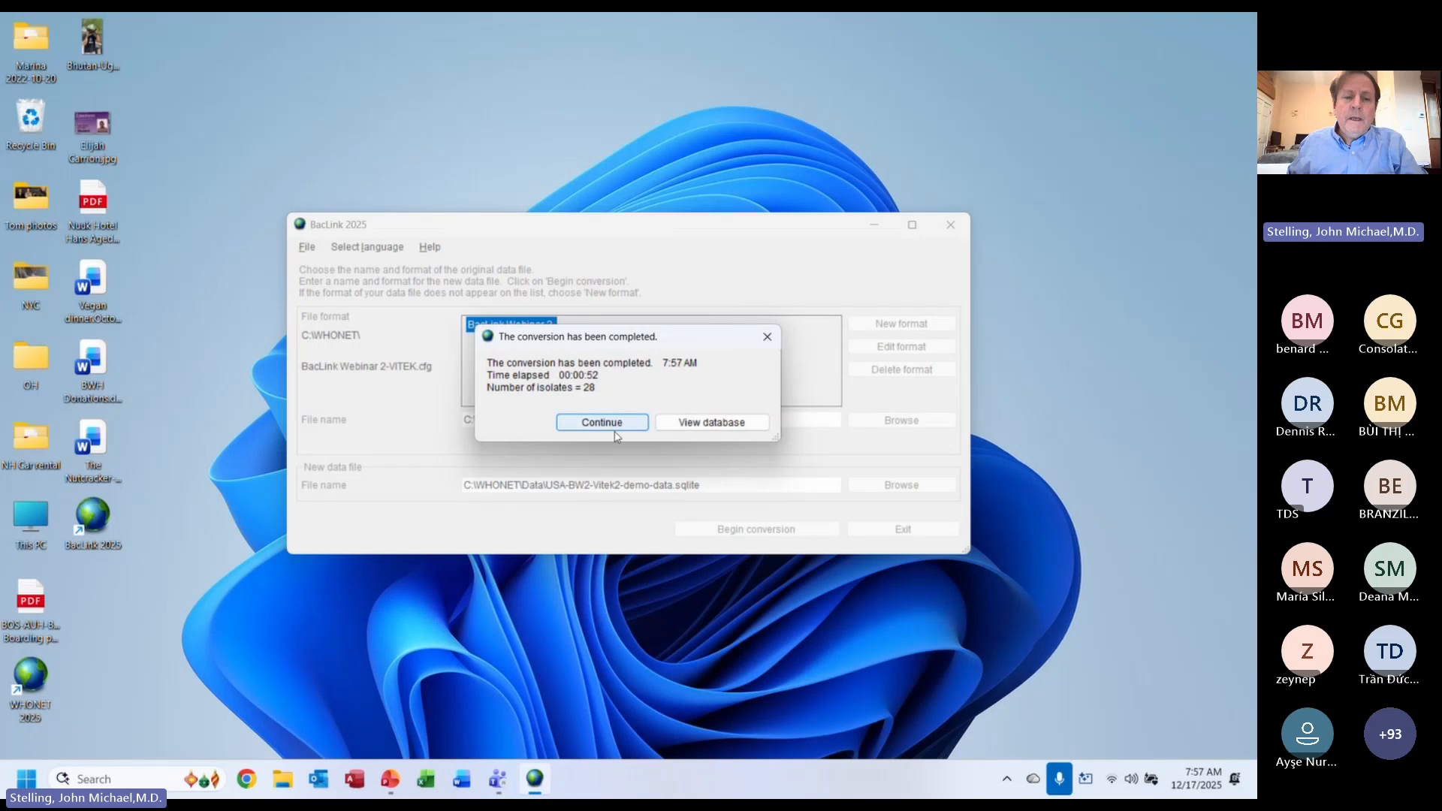
- Open the converted database and examine the location, department, location type and specimen columns across the isolates
{"action": "left_click", "coordinate": [724, 423]}
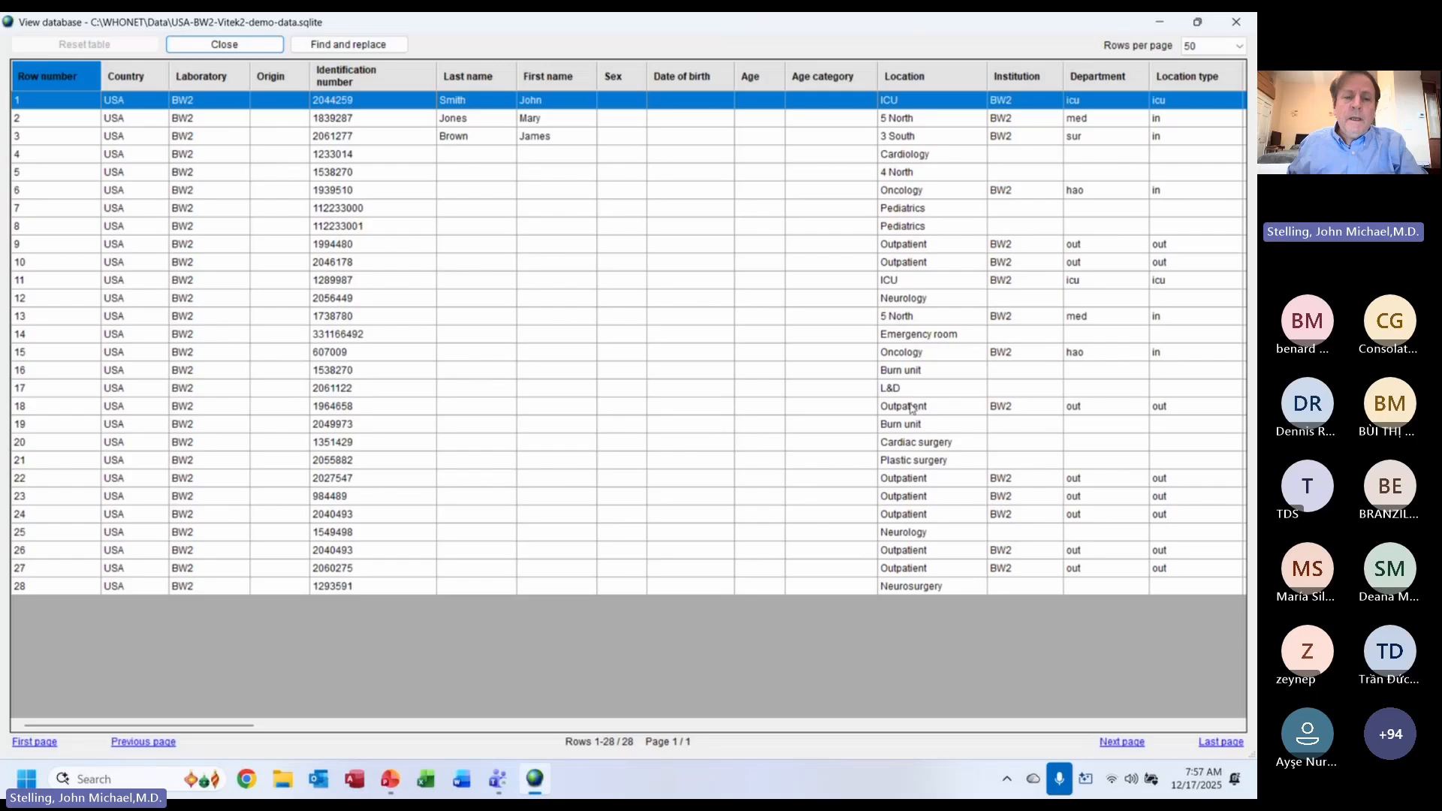
{"action": "left_click", "coordinate": [934, 349]}
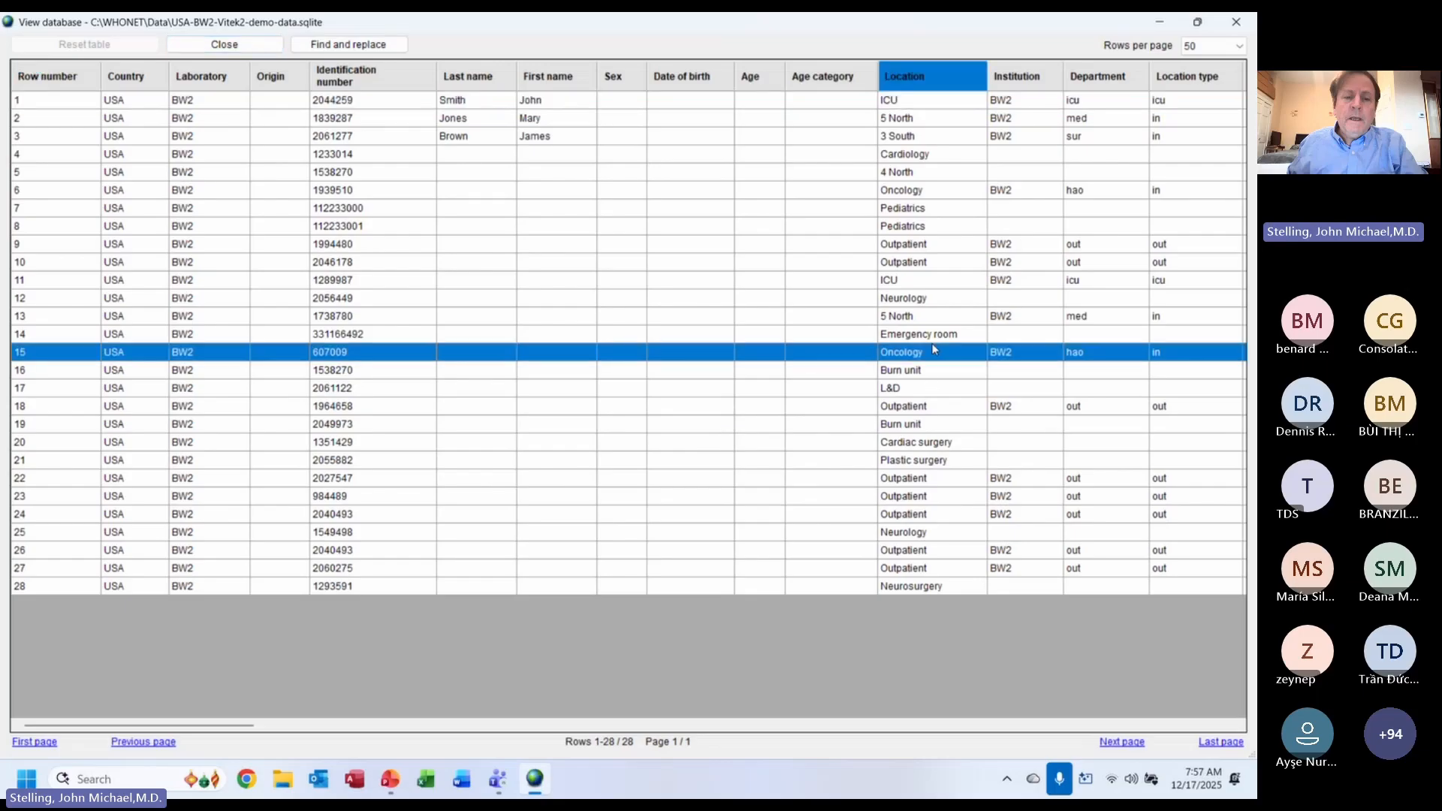
{"action": "key", "text": "Right"}
{"action": "key", "text": "Right"}
{"action": "key", "text": "Right"}
{"action": "key", "text": "Right"}
{"action": "key", "text": "Right"}
{"action": "key", "text": "Right"}
{"action": "key", "text": "Right"}
{"action": "key", "text": "Right"}
{"action": "key", "text": "Right"}
{"action": "key", "text": "Right"}
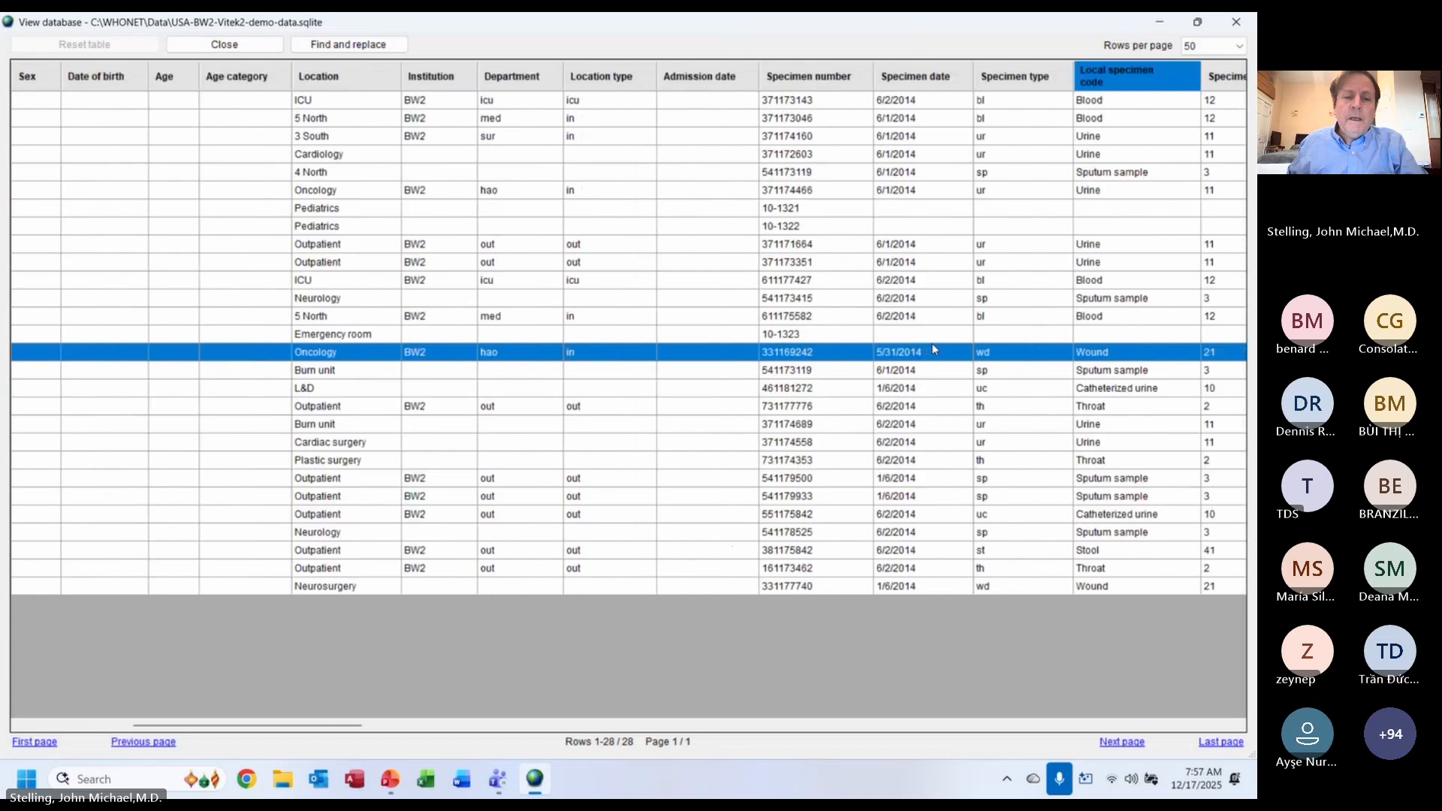
{"action": "key", "text": "Left"}
{"action": "key", "text": "Left"}
{"action": "key", "text": "Down"}
{"action": "key", "text": "Down"}
{"action": "key", "text": "Down"}
{"action": "key", "text": "Down"}
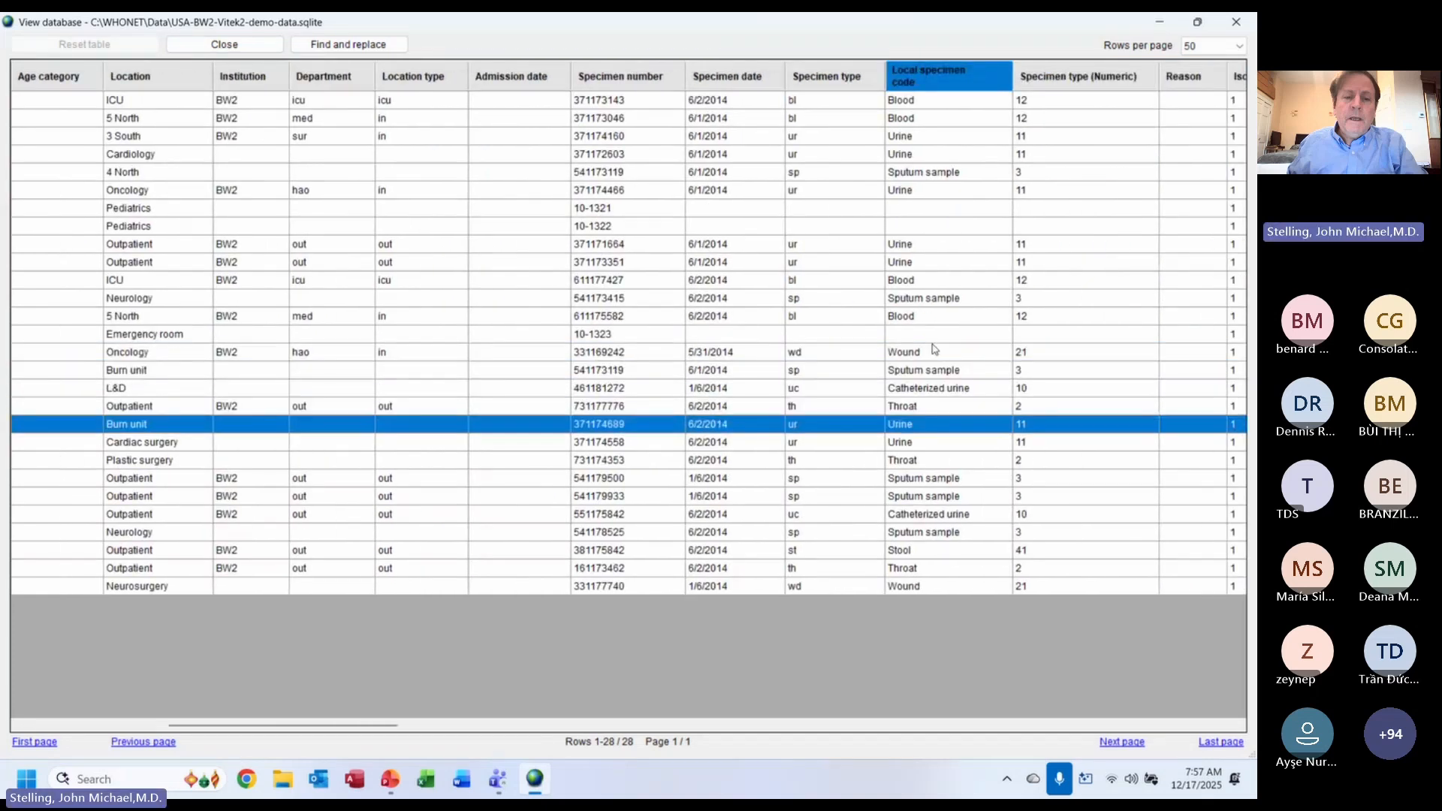
- Compare the local specimen codes with the specimen type columns, and look on to the organism columns
{"action": "left_click", "coordinate": [907, 155]}
{"action": "left_click", "coordinate": [904, 172]}
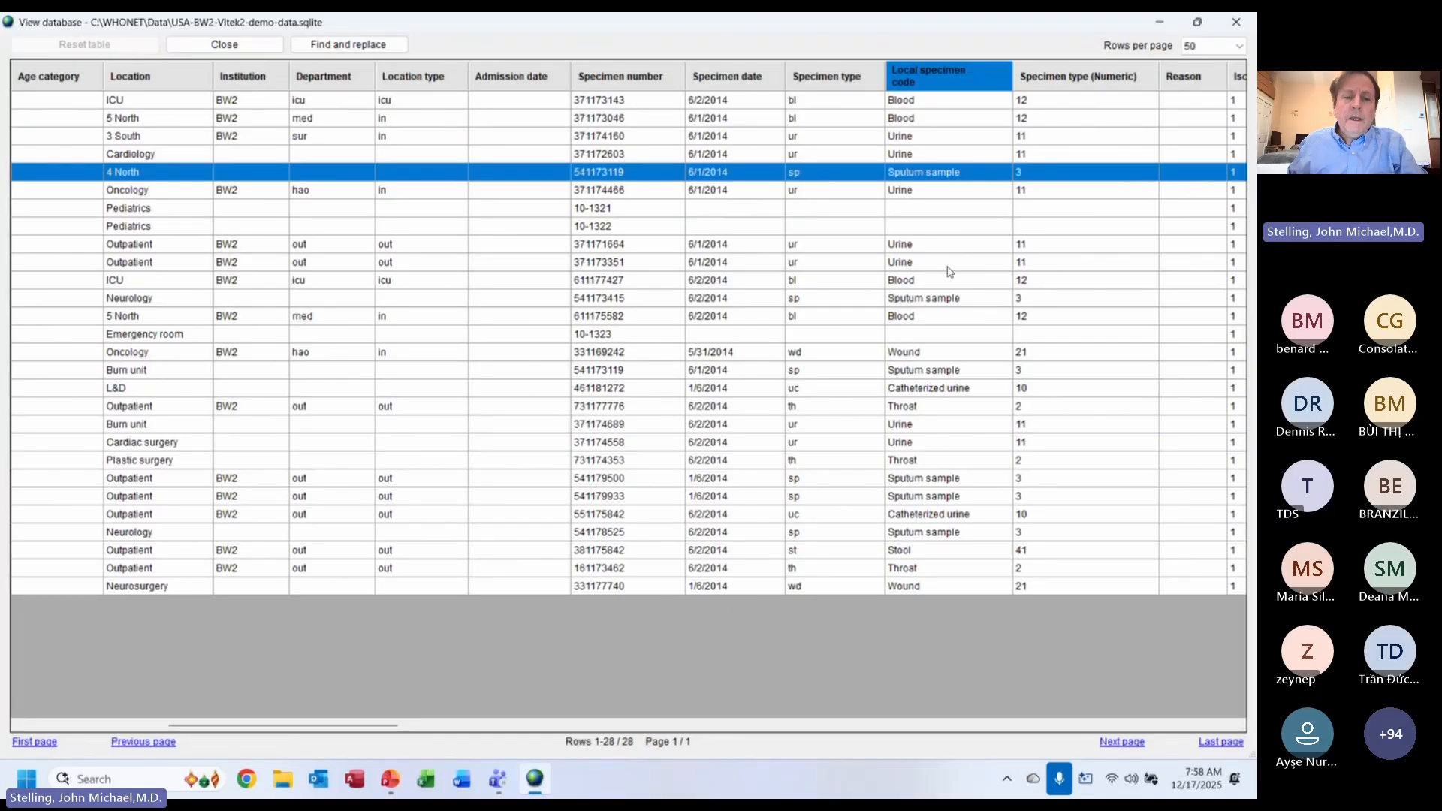
{"action": "key", "text": "Right"}
{"action": "key", "text": "Right"}
{"action": "key", "text": "Right"}
{"action": "key", "text": "Right"}
{"action": "key", "text": "Right"}
{"action": "key", "text": "Right"}
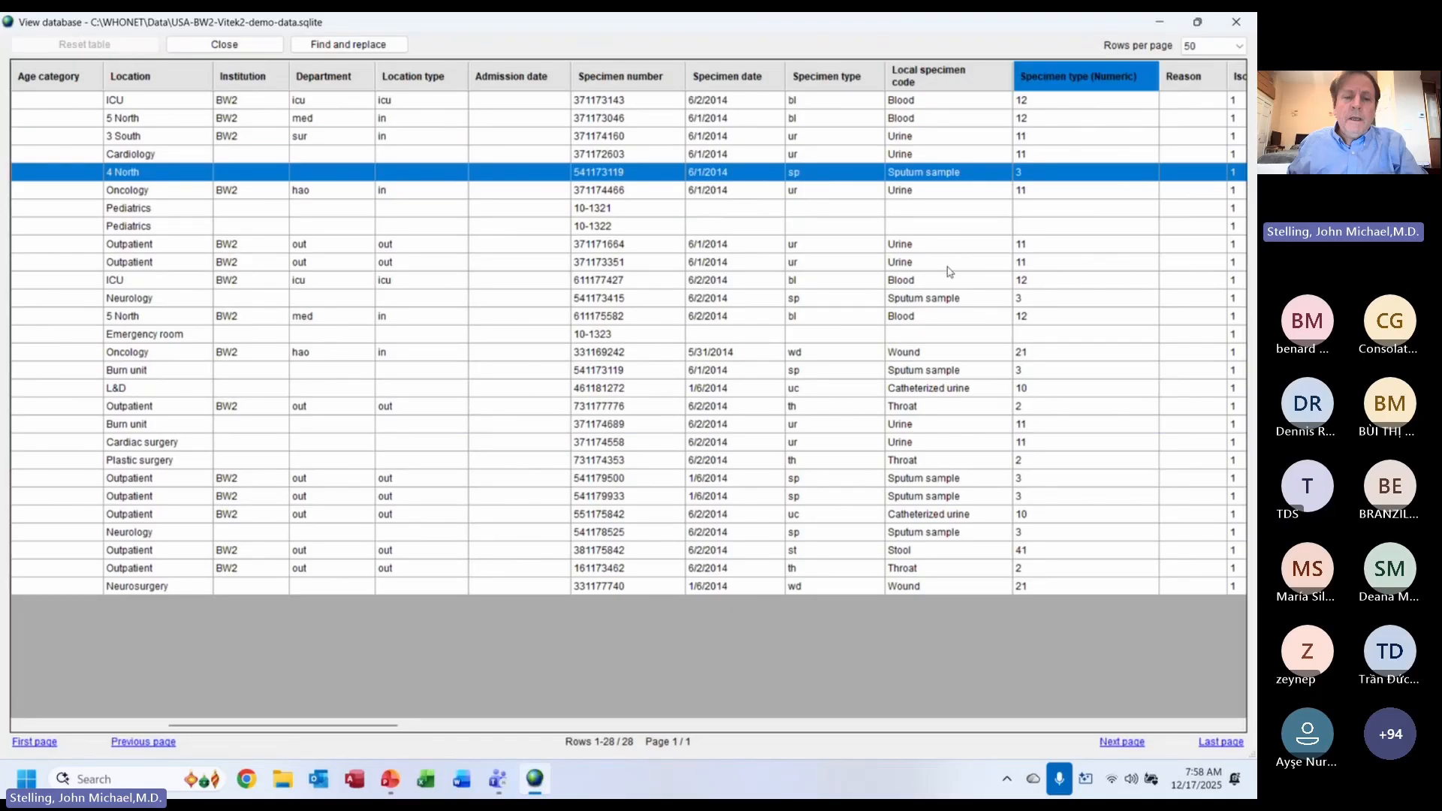
{"action": "key", "text": "Left"}
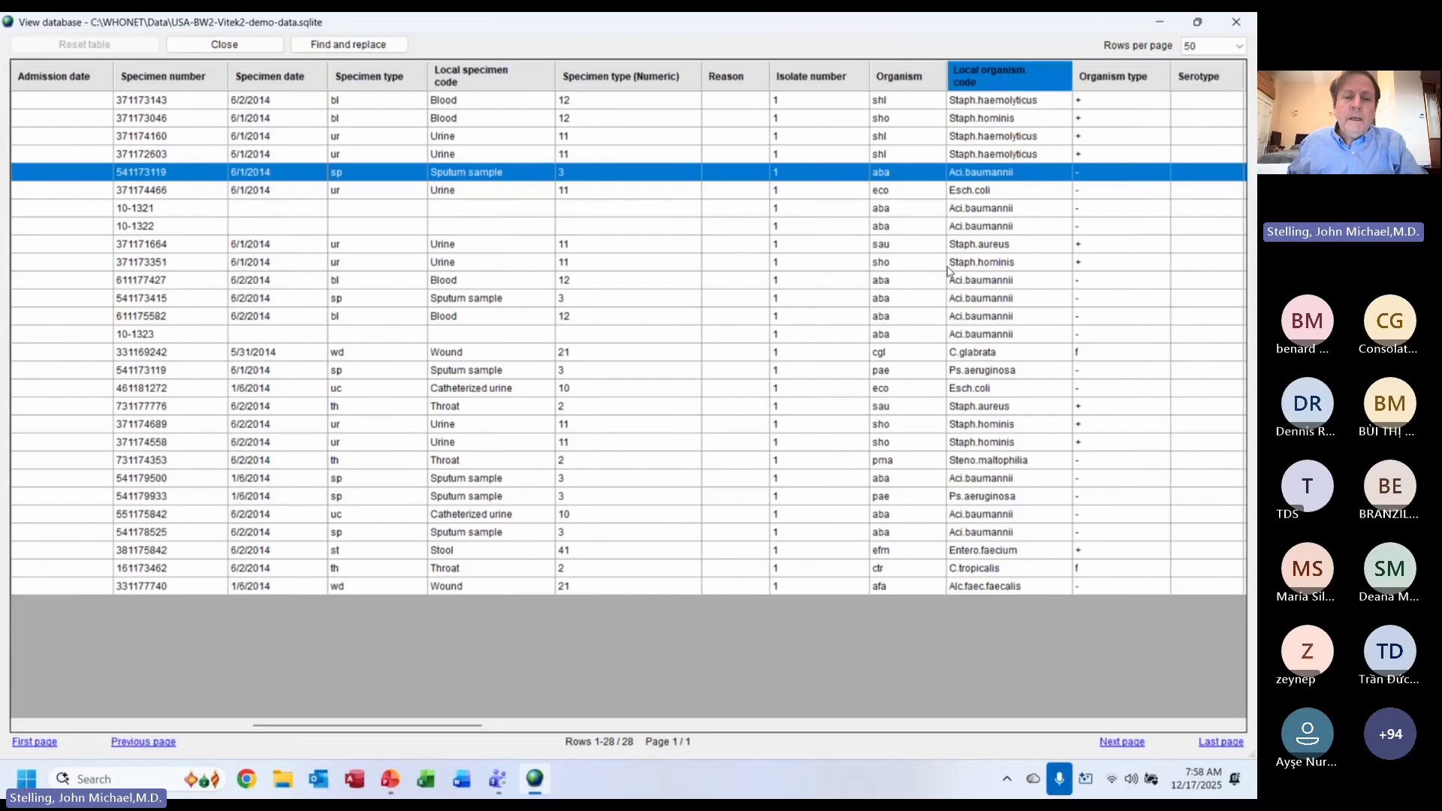
- Examine the organism, resistance marker, testing date and antibiotic result columns for the isolates, as far as the CIP_NM and CLI_NM columns
{"action": "key", "text": "Down"}
{"action": "key", "text": "Down"}
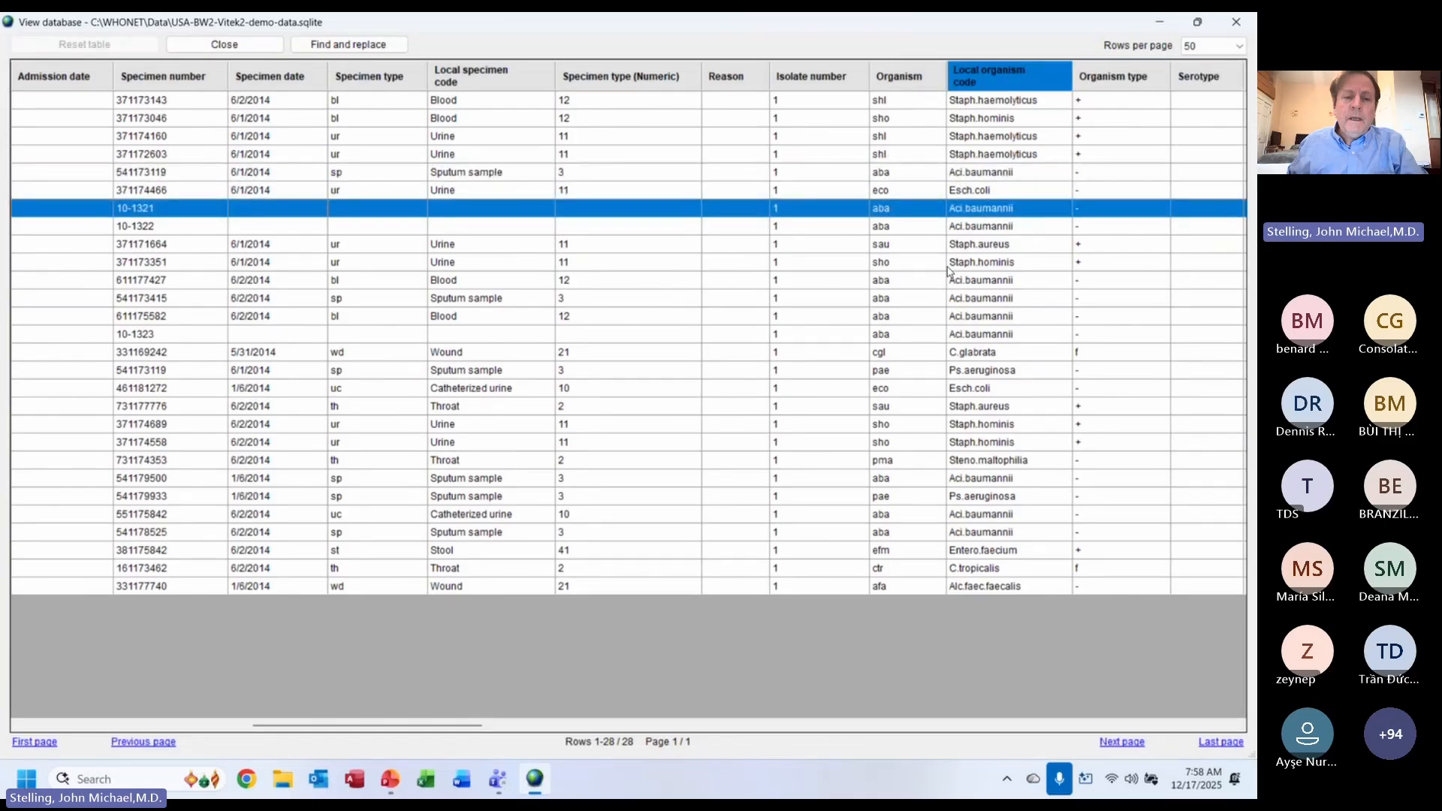
{"action": "key", "text": "Right"}
{"action": "key", "text": "Right"}
{"action": "key", "text": "Right"}
{"action": "key", "text": "Right"}
{"action": "key", "text": "Right"}
{"action": "key", "text": "Right"}
{"action": "key", "text": "Right"}
{"action": "key", "text": "Right"}
{"action": "key", "text": "Right"}
{"action": "key", "text": "Right"}
{"action": "key", "text": "Right"}
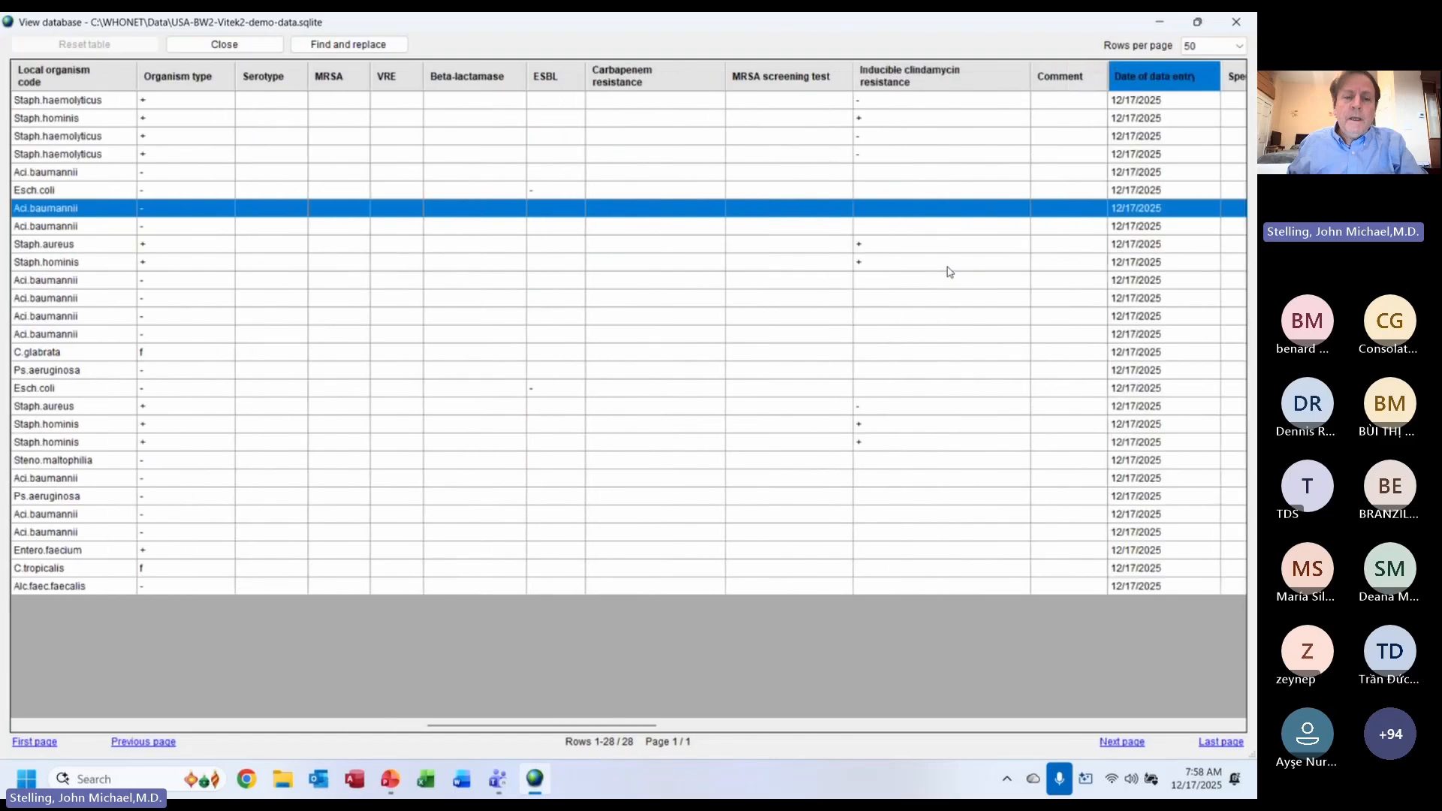
{"action": "key", "text": "Right"}
{"action": "key", "text": "Right"}
{"action": "key", "text": "Right"}
{"action": "key", "text": "Right"}
{"action": "key", "text": "Right"}
{"action": "key", "text": "Right"}
{"action": "key", "text": "Right"}
{"action": "key", "text": "Right"}
{"action": "key", "text": "Right"}
{"action": "key", "text": "Right"}
{"action": "key", "text": "Right"}
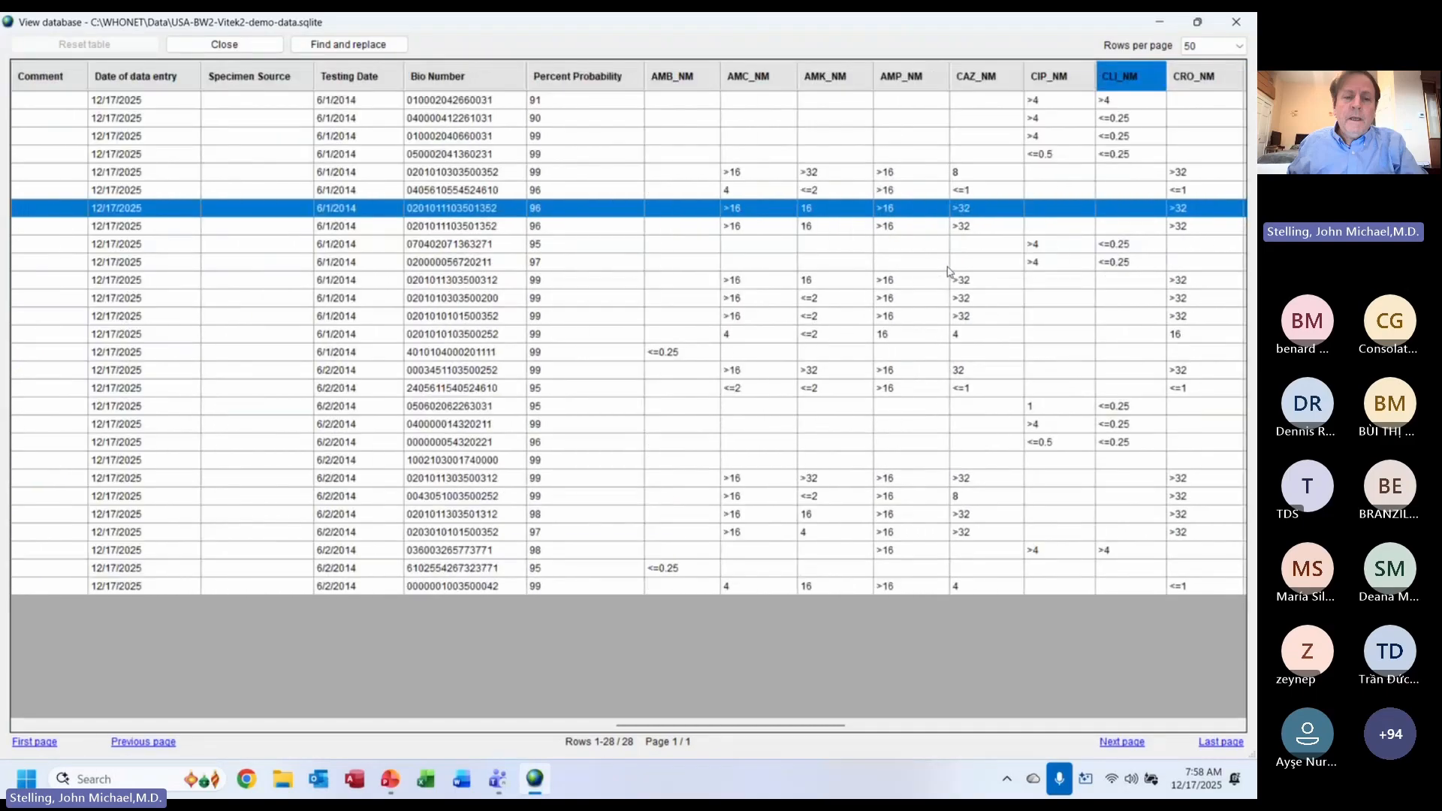
{"action": "key", "text": "Right"}
{"action": "key", "text": "Left"}
{"action": "key", "text": "Left"}
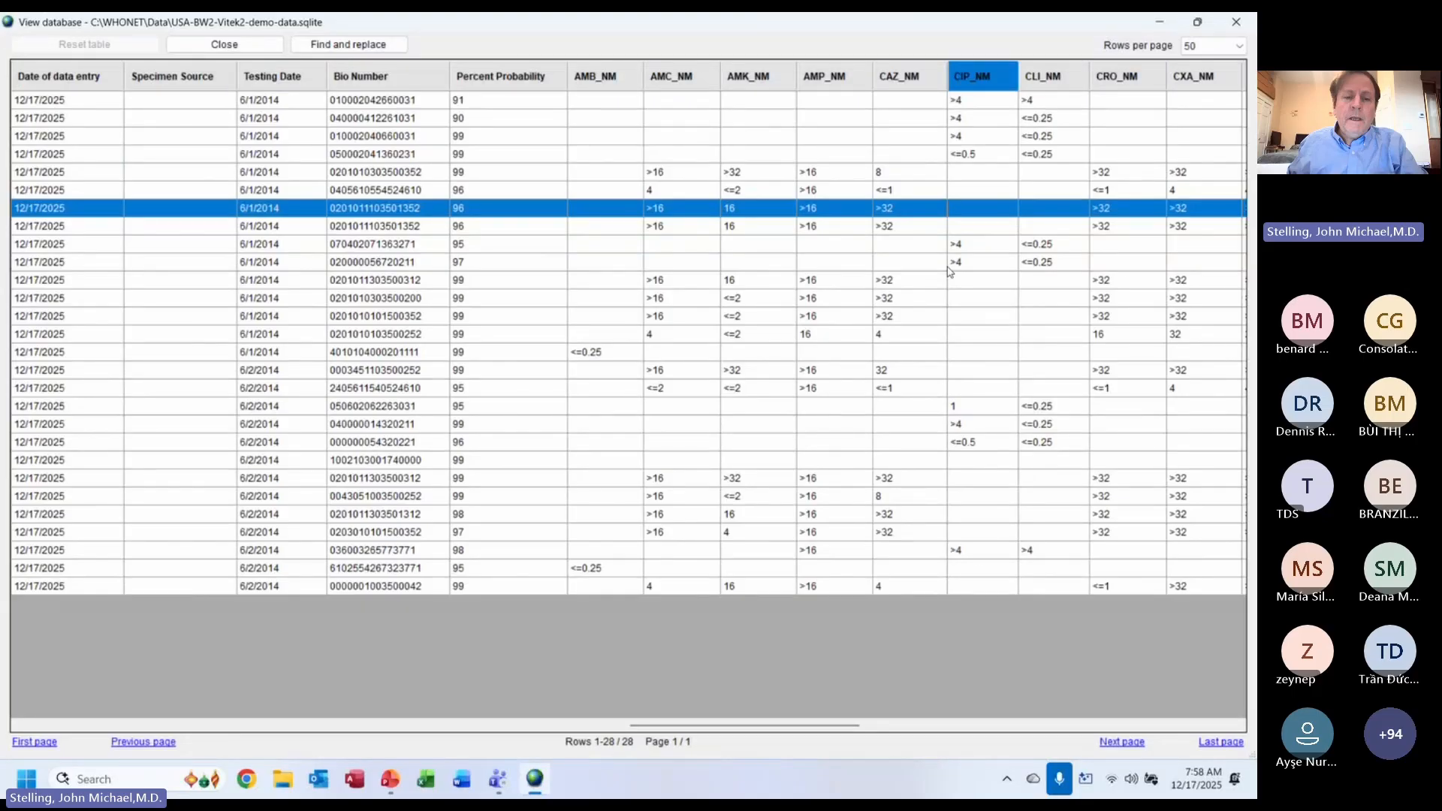
- Return to the location columns and check the department and location type of the 5 North, 3 South and Cardiology isolates
{"action": "key", "text": "Left"}
{"action": "key", "text": "Left"}
{"action": "key", "text": "Left"}
{"action": "key", "text": "Left"}
{"action": "key", "text": "Left"}
{"action": "key", "text": "Left"}
{"action": "key", "text": "Left"}
{"action": "key", "text": "Left"}
{"action": "key", "text": "Left"}
{"action": "key", "text": "Left"}
{"action": "key", "text": "Left"}
{"action": "key", "text": "Left"}
{"action": "key", "text": "Left"}
{"action": "key", "text": "Left"}
{"action": "key", "text": "Left"}
{"action": "key", "text": "Left"}
{"action": "key", "text": "Left"}
{"action": "key", "text": "Left"}
{"action": "key", "text": "Left"}
{"action": "key", "text": "Left"}
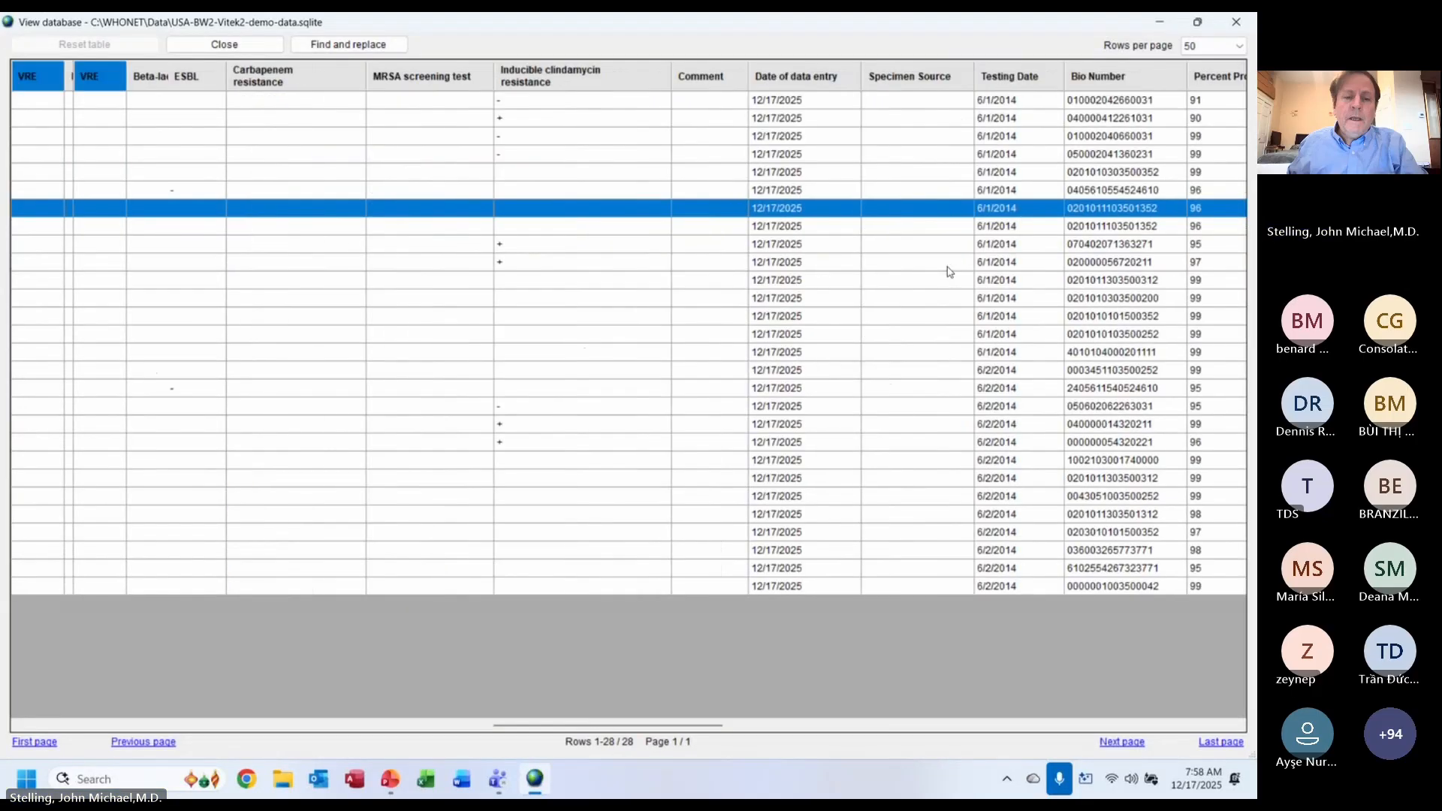
{"action": "key", "text": "Left"}
{"action": "key", "text": "Left"}
{"action": "key", "text": "Left"}
{"action": "key", "text": "Left"}
{"action": "key", "text": "Left"}
{"action": "key", "text": "Left"}
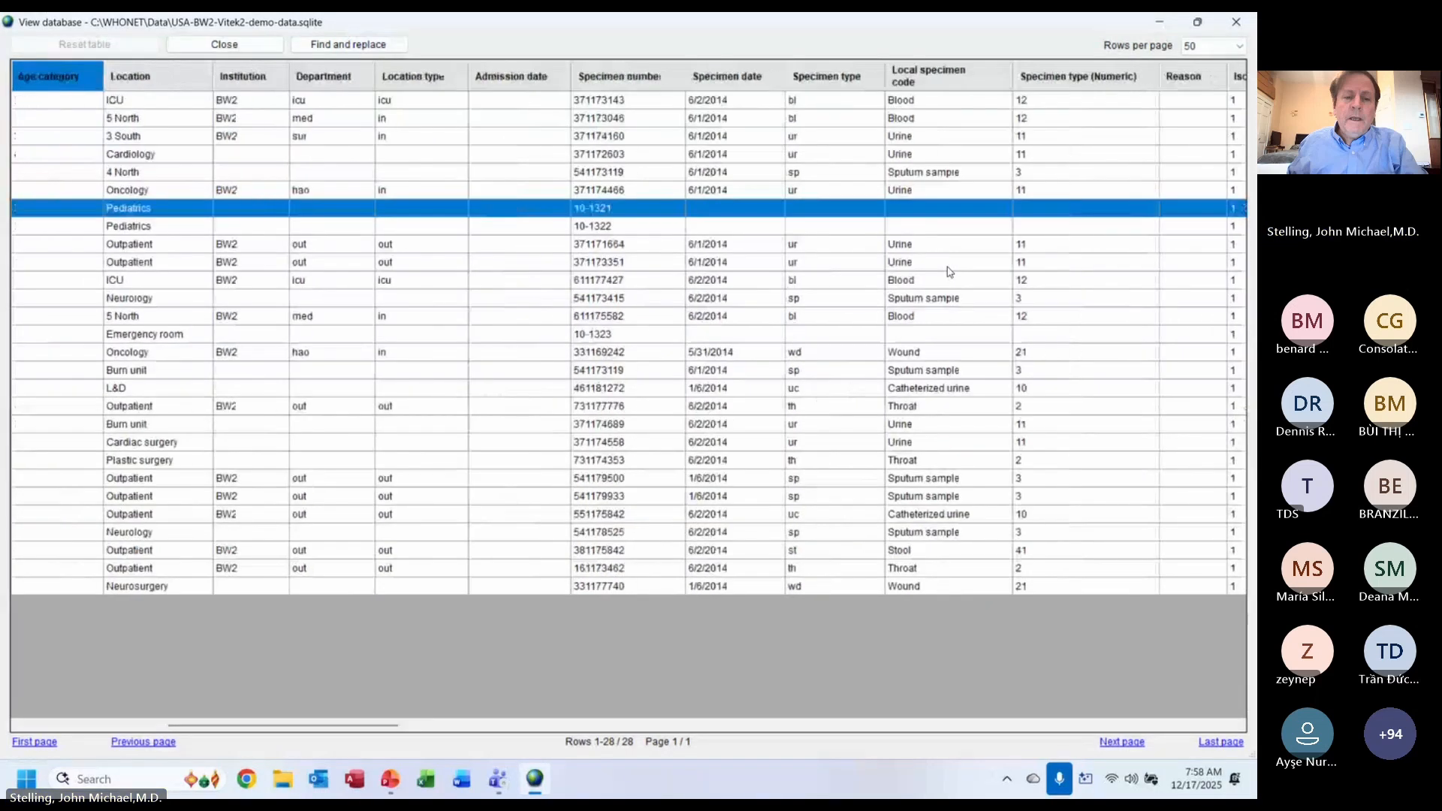
{"action": "key", "text": "Down"}
{"action": "key", "text": "Down"}
{"action": "key", "text": "Up"}
{"action": "key", "text": "Up"}
{"action": "key", "text": "Up"}
{"action": "key", "text": "Up"}
{"action": "key", "text": "Up"}
{"action": "key", "text": "Up"}
{"action": "key", "text": "Up"}
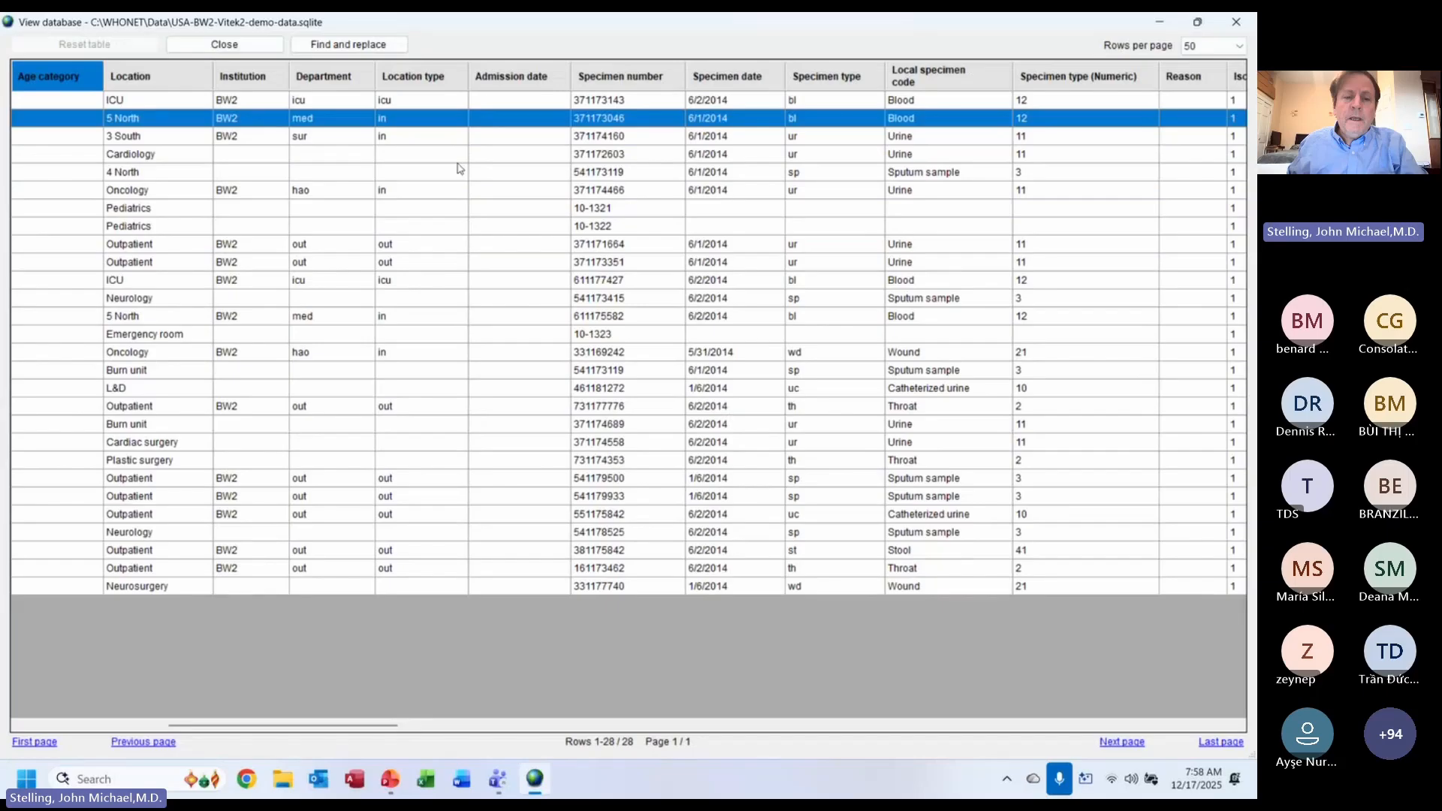
{"action": "left_click", "coordinate": [396, 117]}
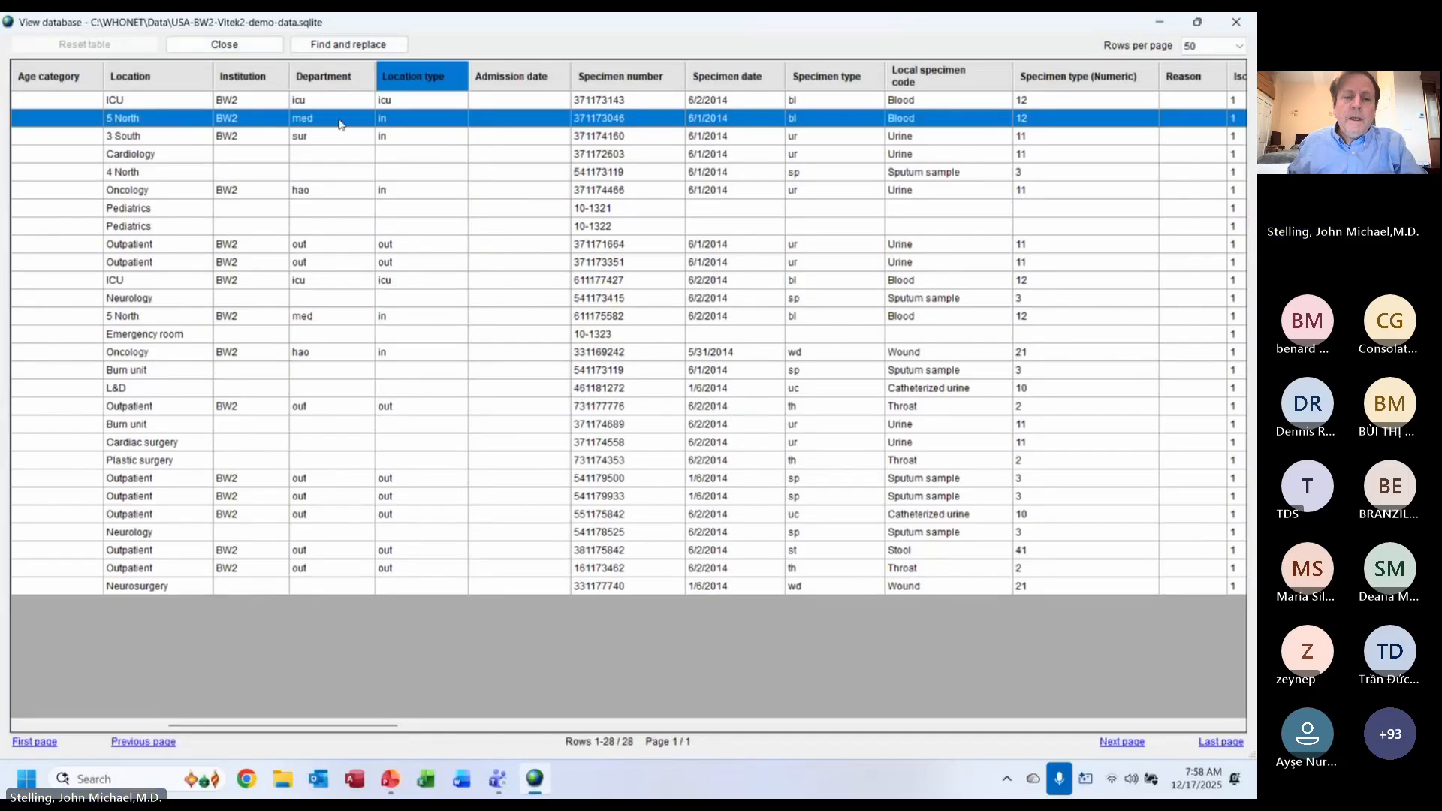
{"action": "left_click", "coordinate": [340, 140]}
{"action": "left_click", "coordinate": [380, 143]}
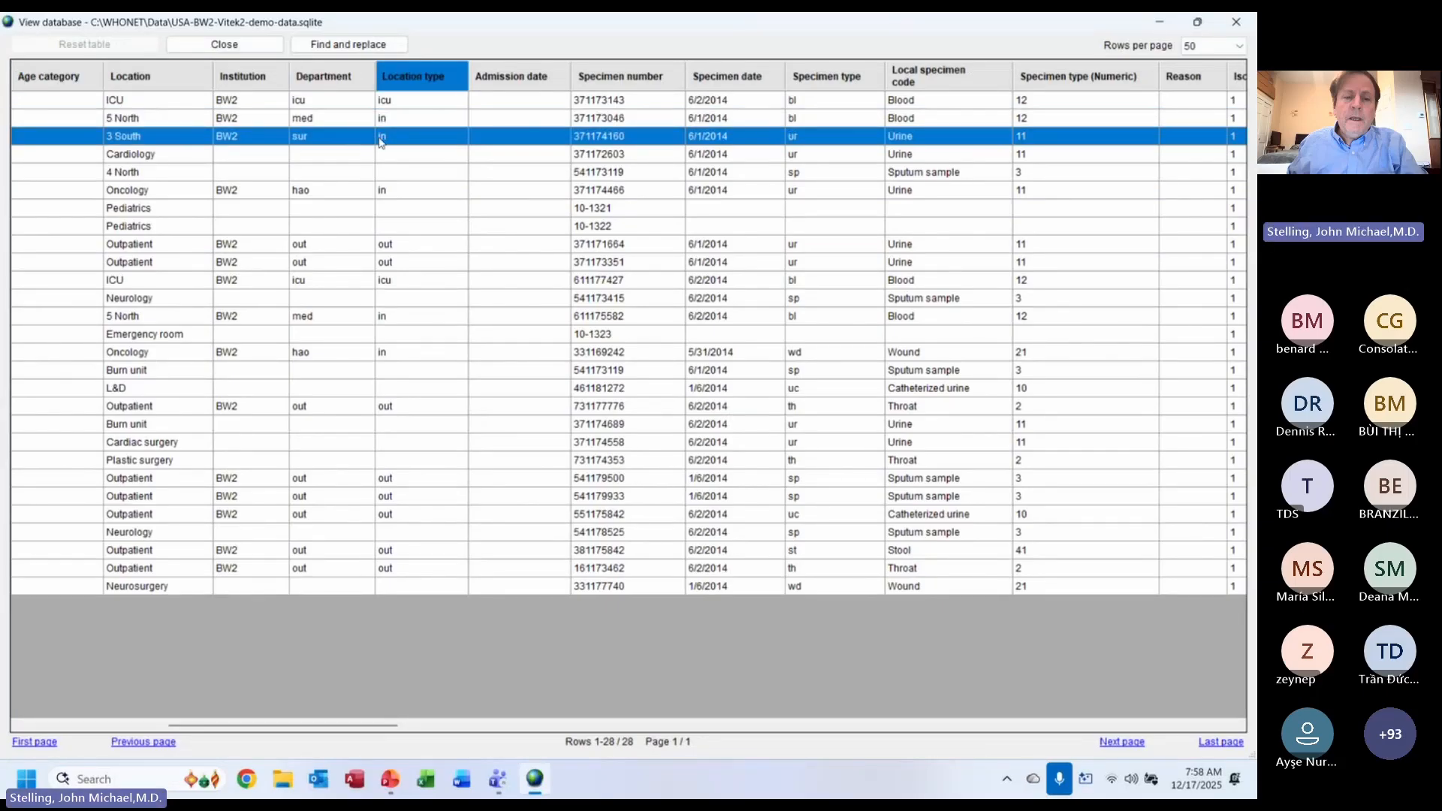
{"action": "left_click", "coordinate": [192, 160]}
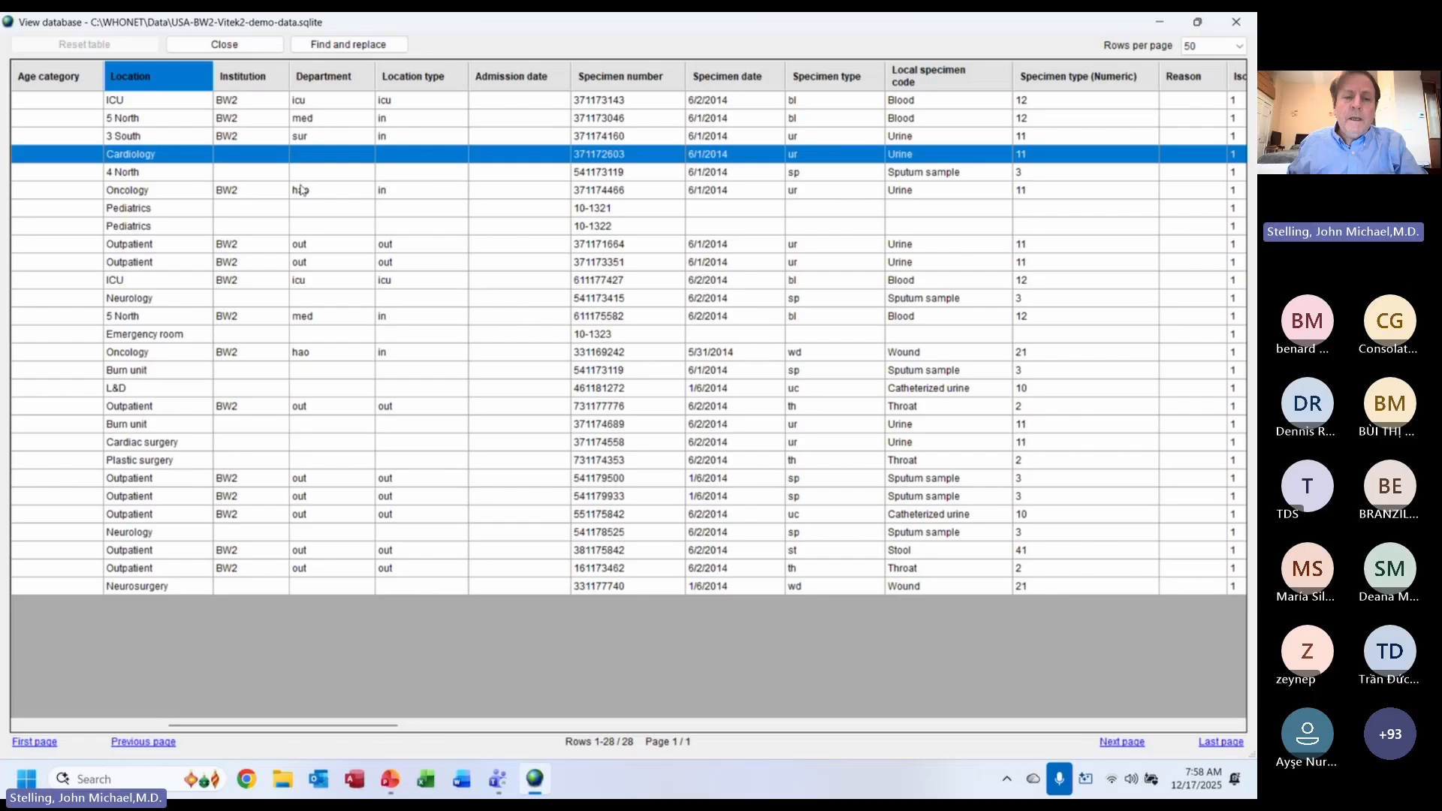
- Look across the specimen, organism, resistance marker and testing date columns for the Pediatrics isolates
{"action": "left_click", "coordinate": [706, 140]}
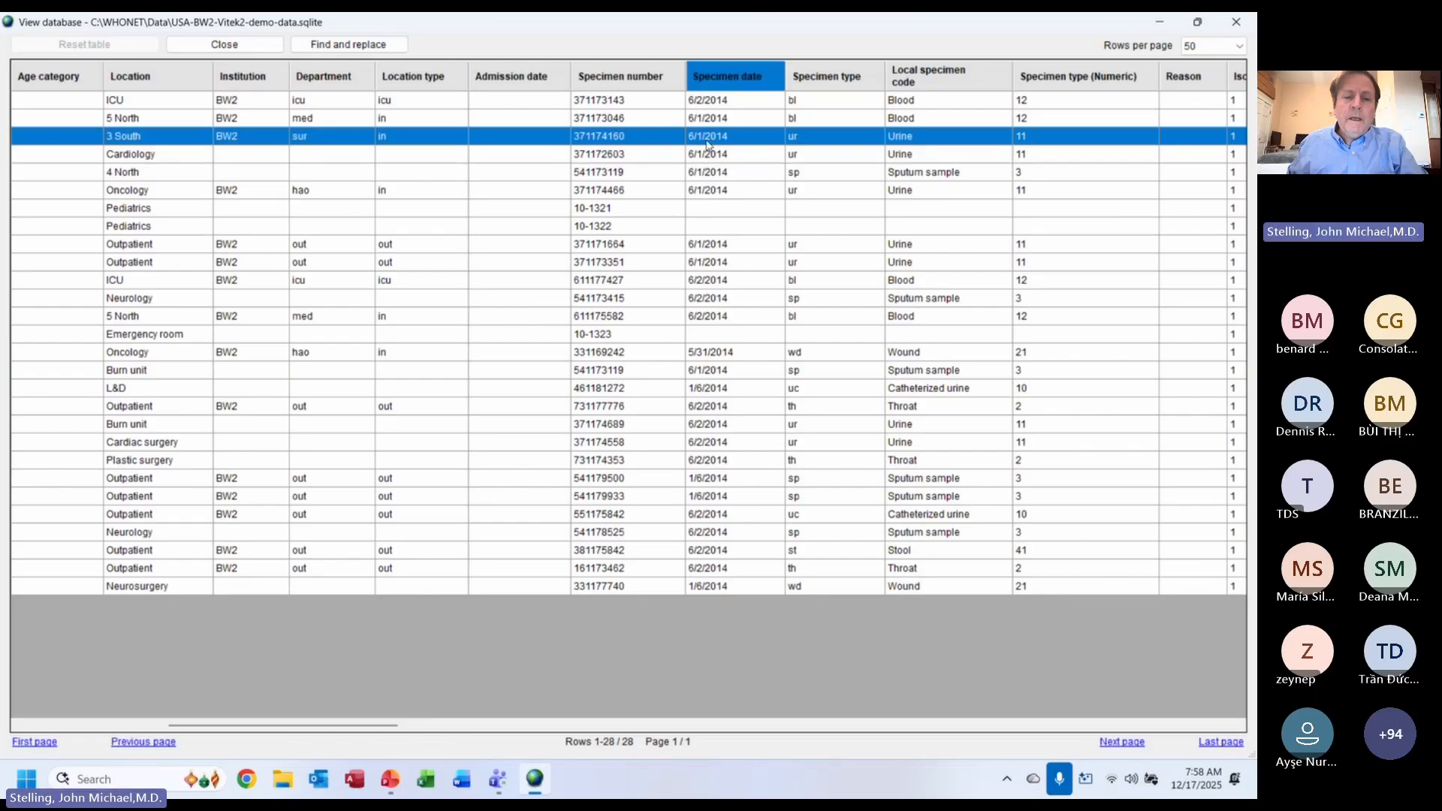
{"action": "key", "text": "Down"}
{"action": "key", "text": "Down"}
{"action": "key", "text": "Down"}
{"action": "key", "text": "Down"}
{"action": "key", "text": "Right"}
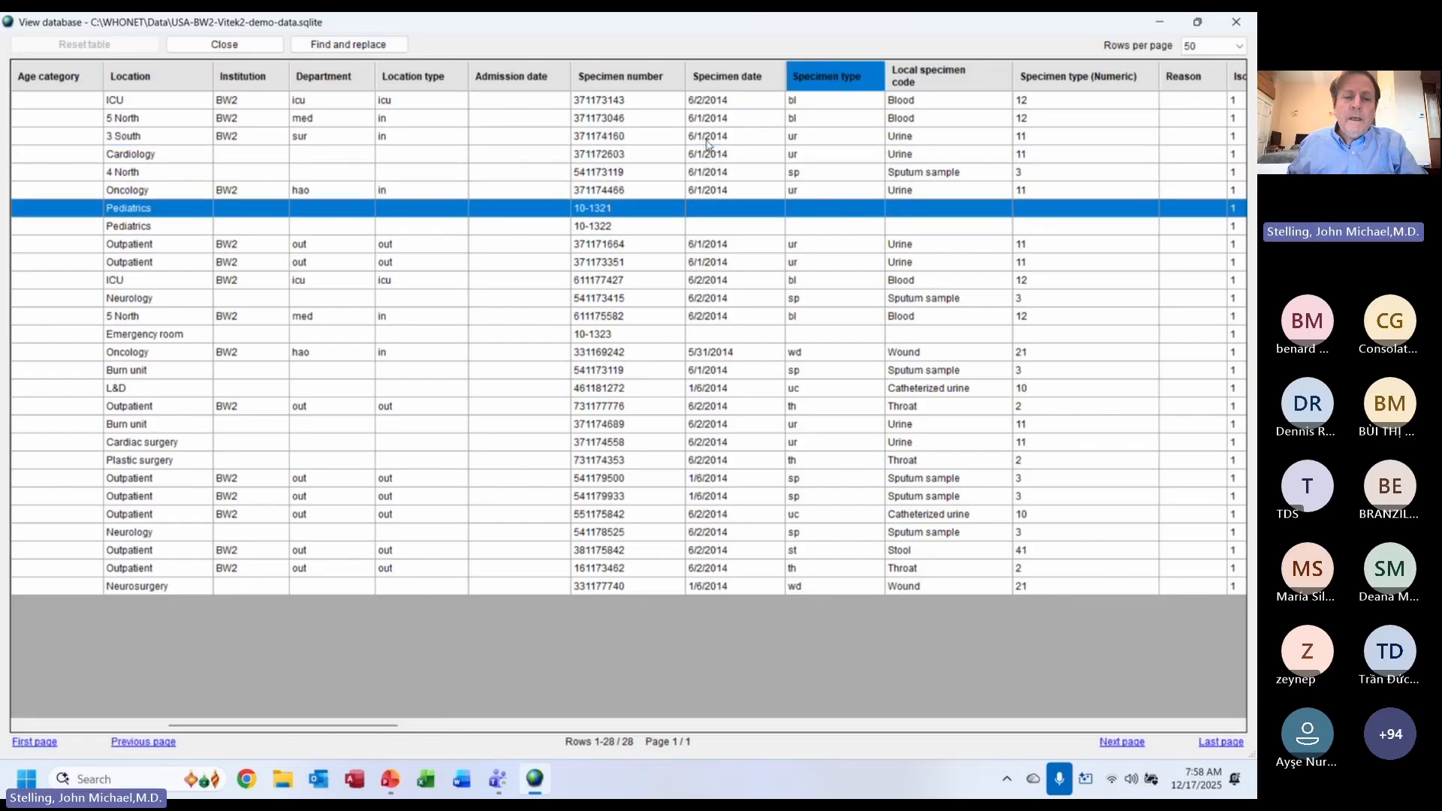
{"action": "key", "text": "Right"}
{"action": "key", "text": "Right"}
{"action": "key", "text": "Right"}
{"action": "key", "text": "Right"}
{"action": "key", "text": "Right"}
{"action": "key", "text": "Right"}
{"action": "key", "text": "Right"}
{"action": "key", "text": "Right"}
{"action": "key", "text": "Right"}
{"action": "key", "text": "Right"}
{"action": "key", "text": "Right"}
{"action": "key", "text": "Right"}
{"action": "key", "text": "Right"}
{"action": "key", "text": "Right"}
{"action": "key", "text": "Right"}
{"action": "key", "text": "Right"}
{"action": "key", "text": "Right"}
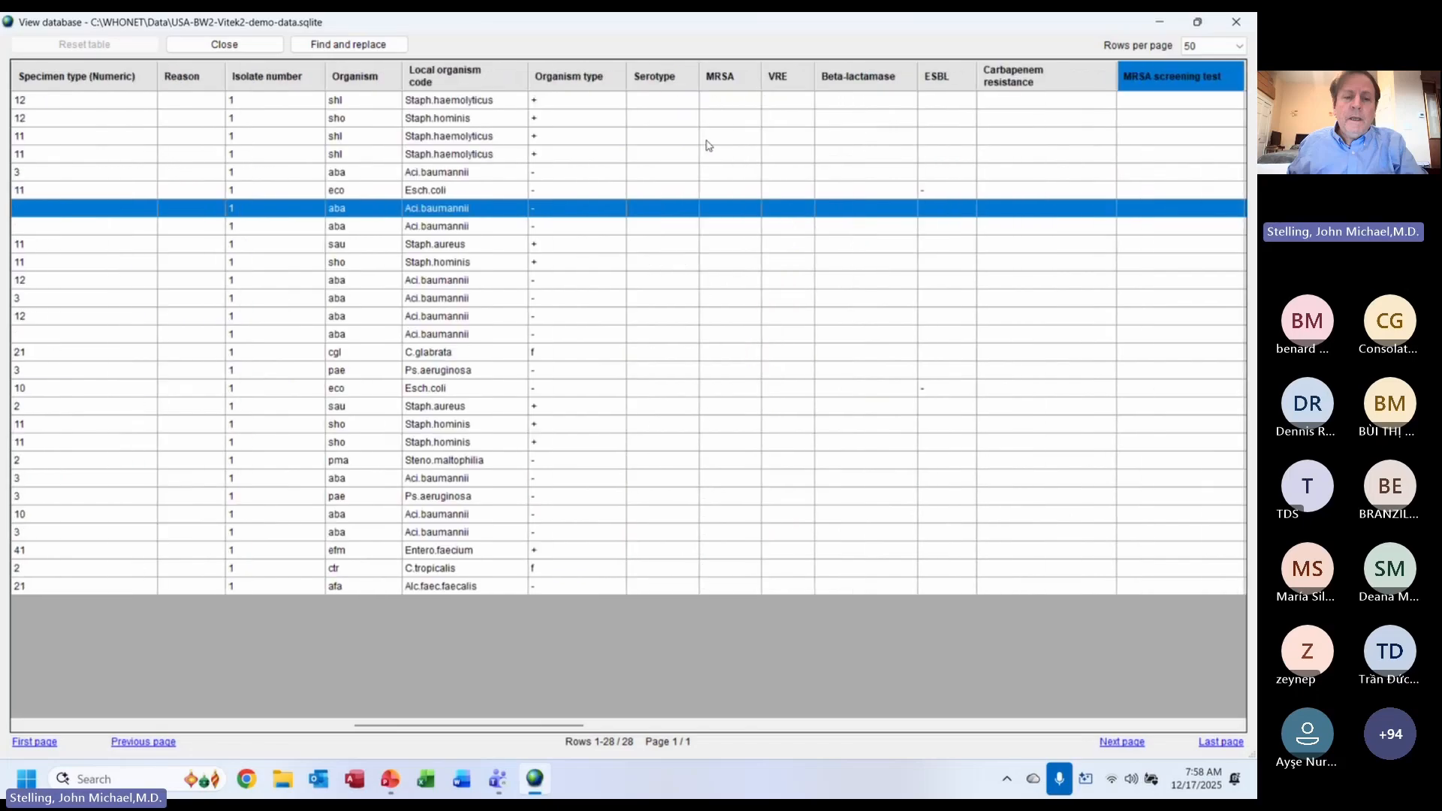
{"action": "key", "text": "Right"}
{"action": "key", "text": "Right"}
{"action": "key", "text": "Right"}
{"action": "key", "text": "Right"}
{"action": "key", "text": "Left"}
{"action": "key", "text": "Left"}
{"action": "key", "text": "Down"}
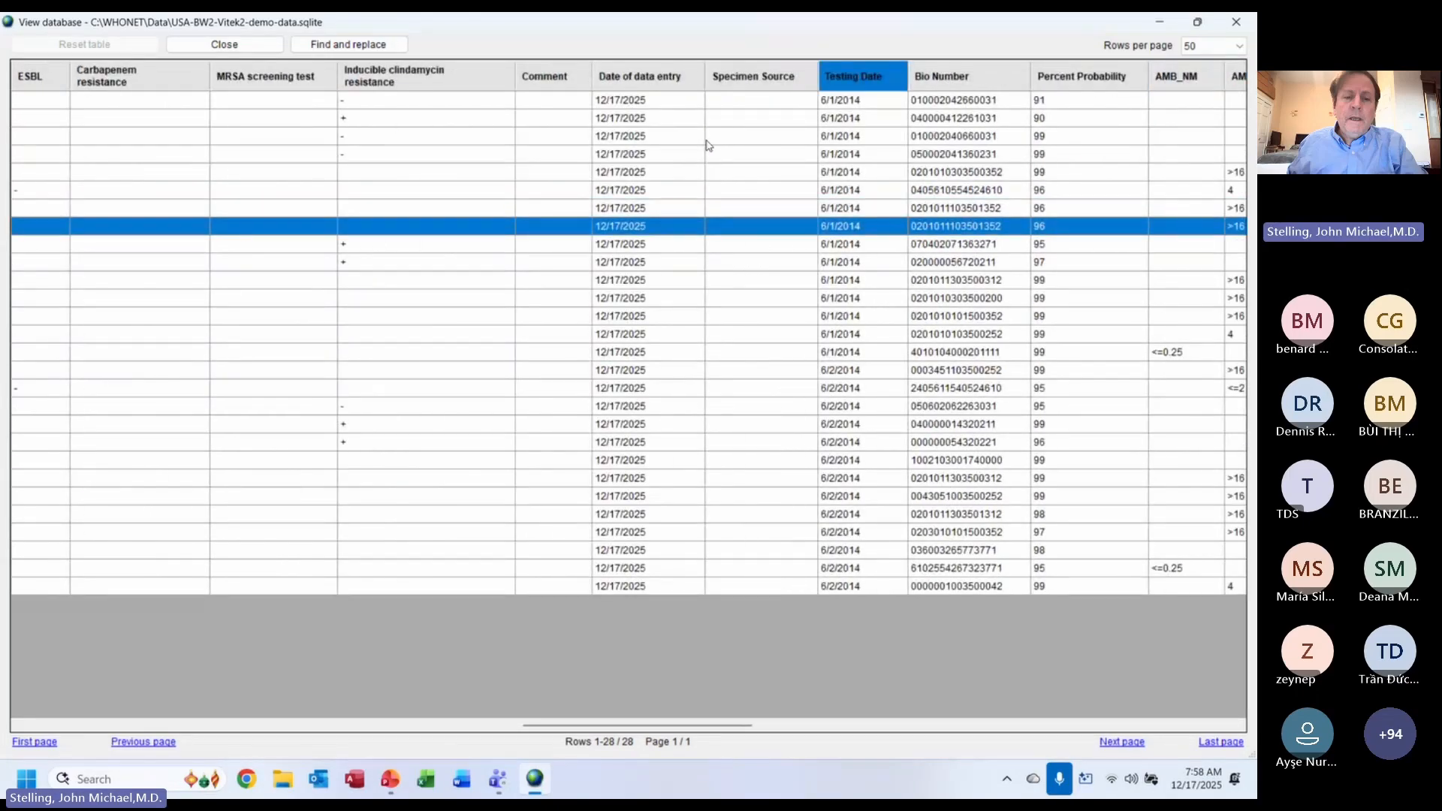
- Go back to the Location column and locate the Cardiology isolate
{"action": "key", "text": "Left"}
{"action": "key", "text": "Left"}
{"action": "key", "text": "Left"}
{"action": "key", "text": "Left"}
{"action": "key", "text": "Left"}
{"action": "key", "text": "Left"}
{"action": "key", "text": "Left"}
{"action": "key", "text": "Left"}
{"action": "key", "text": "Left"}
{"action": "key", "text": "Left"}
{"action": "key", "text": "Left"}
{"action": "key", "text": "Left"}
{"action": "key", "text": "Left"}
{"action": "key", "text": "Left"}
{"action": "key", "text": "Left"}
{"action": "key", "text": "Left"}
{"action": "key", "text": "Left"}
{"action": "key", "text": "Left"}
{"action": "key", "text": "Left"}
{"action": "key", "text": "Left"}
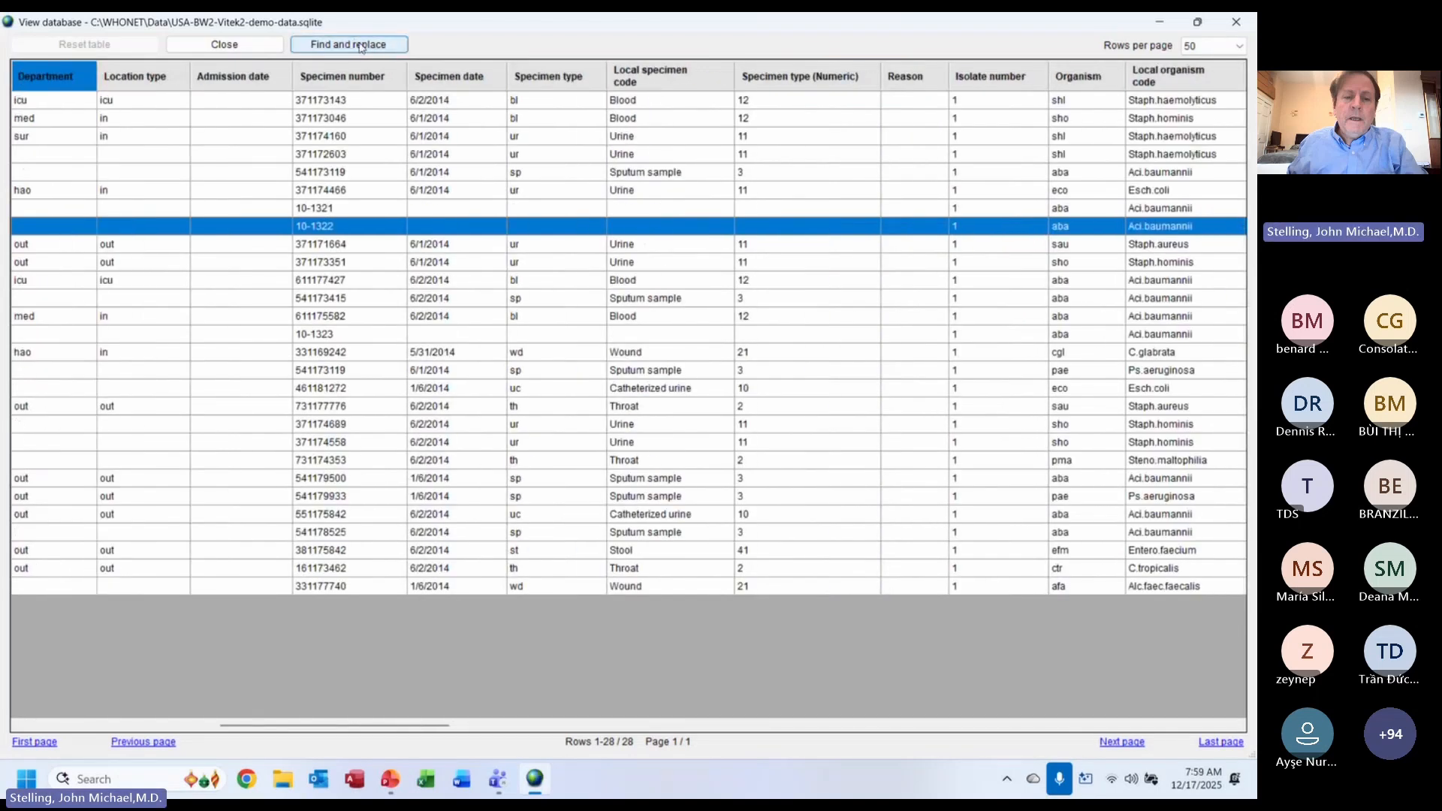
{"action": "left_click", "coordinate": [276, 104]}
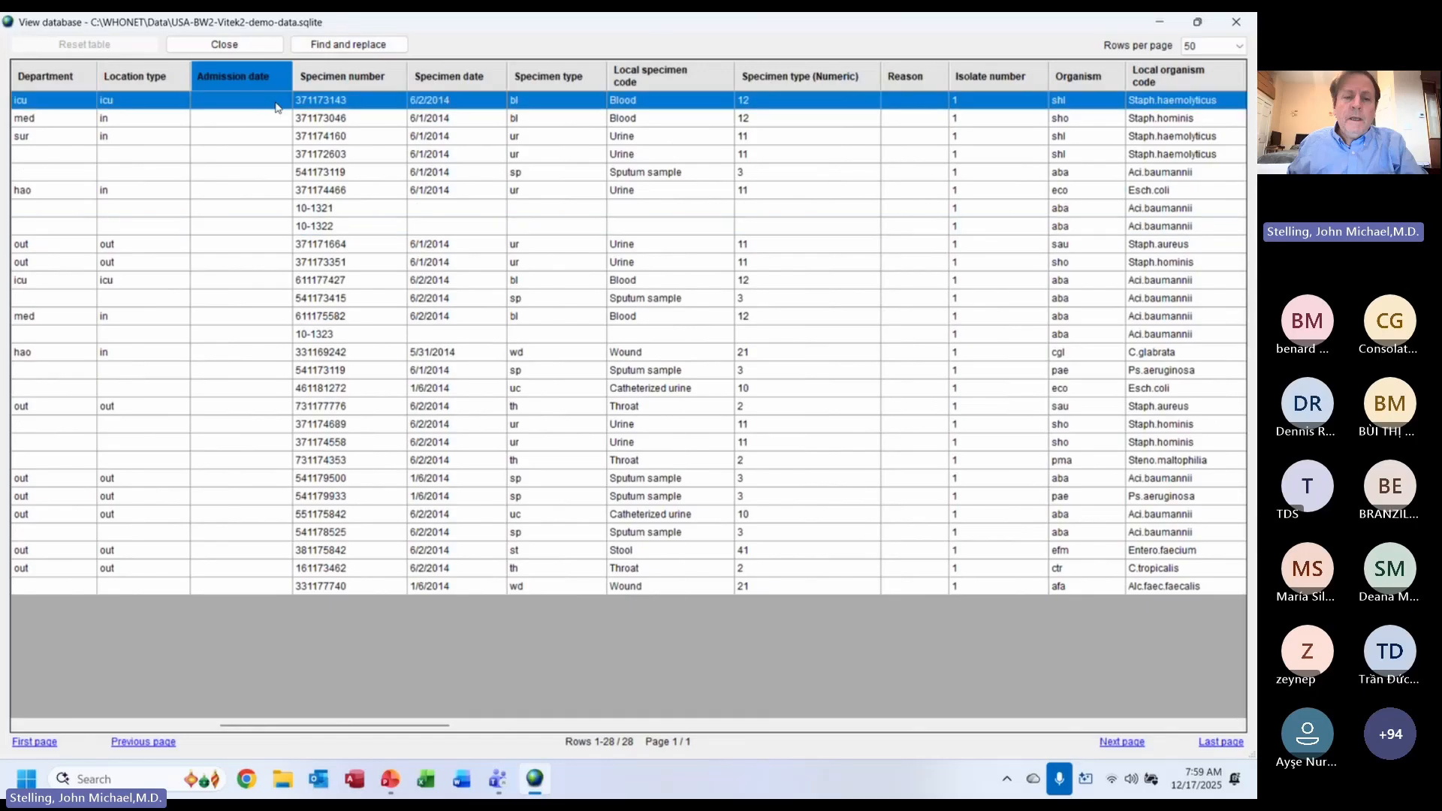
{"action": "key", "text": "super+s"}
{"action": "left_click", "coordinate": [261, 126]}
{"action": "key", "text": "Left"}
{"action": "key", "text": "Left"}
{"action": "key", "text": "Left"}
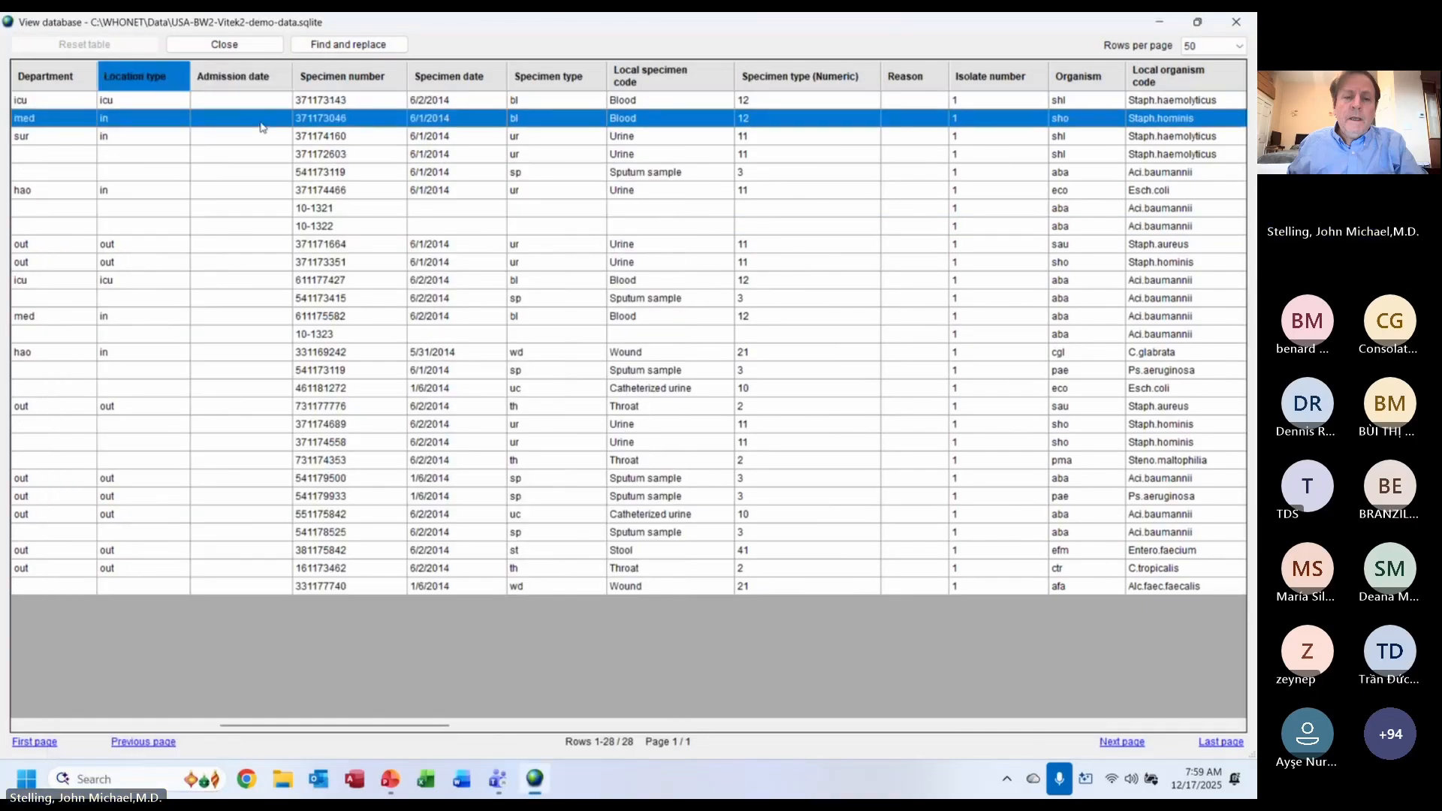
{"action": "key", "text": "Left"}
{"action": "key", "text": "Left"}
{"action": "key", "text": "Left"}
{"action": "key", "text": "Left"}
{"action": "key", "text": "Right"}
{"action": "key", "text": "Right"}
{"action": "key", "text": "Right"}
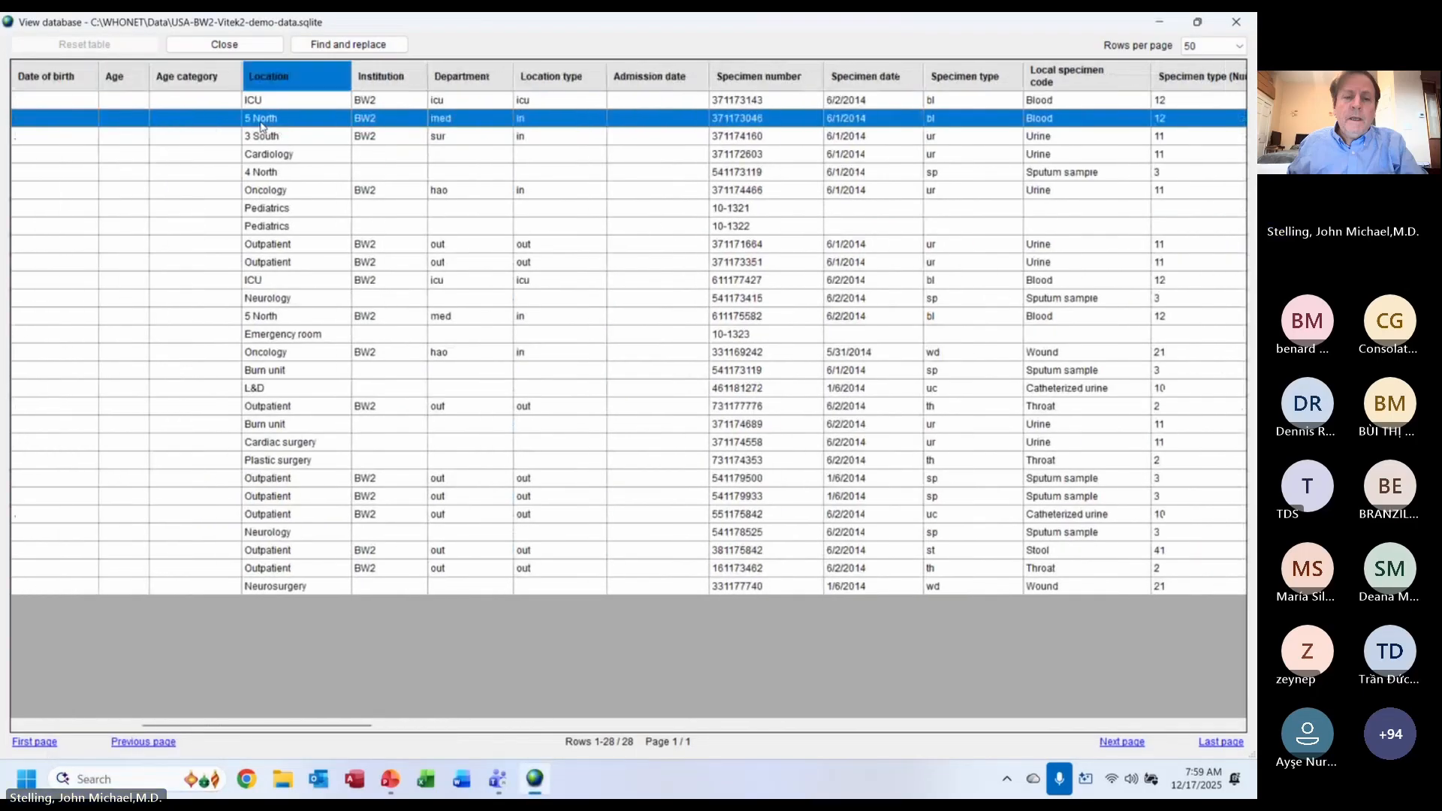
{"action": "key", "text": "Down"}
{"action": "key", "text": "Down"}
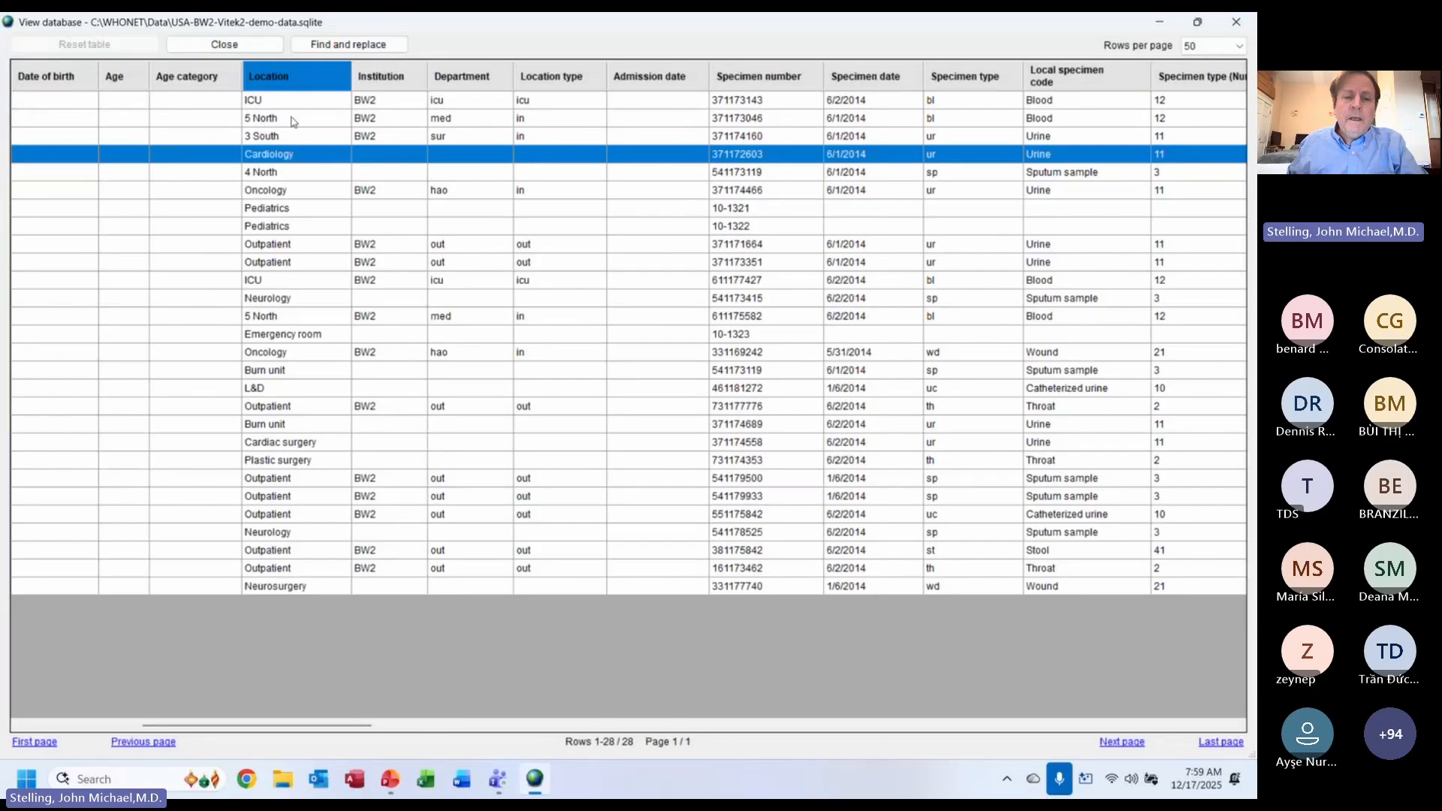
- Set up a find and replace of Cardiology with Cardiology Ward, limited to the Location column
{"action": "left_click", "coordinate": [334, 47]}
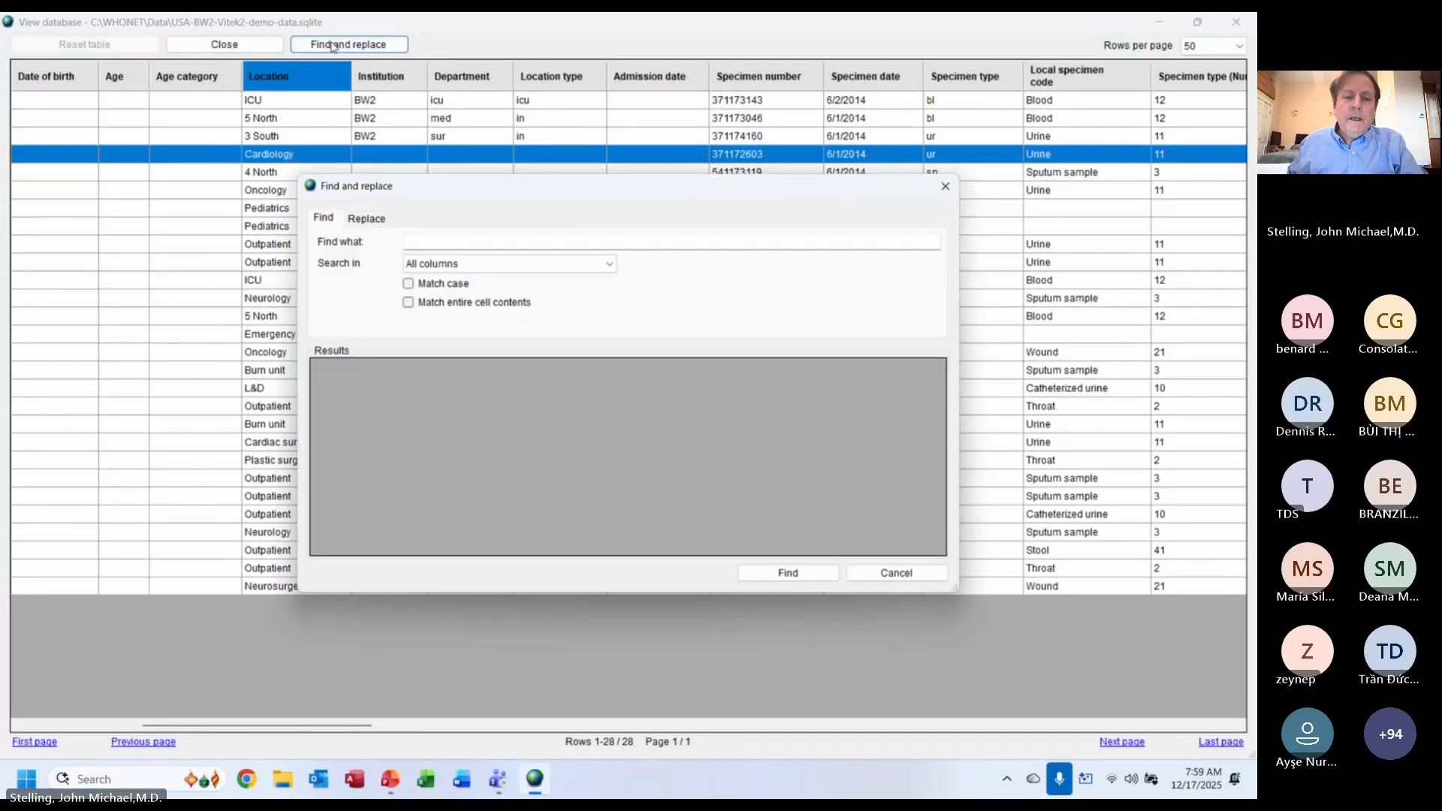
{"action": "left_click", "coordinate": [472, 241]}
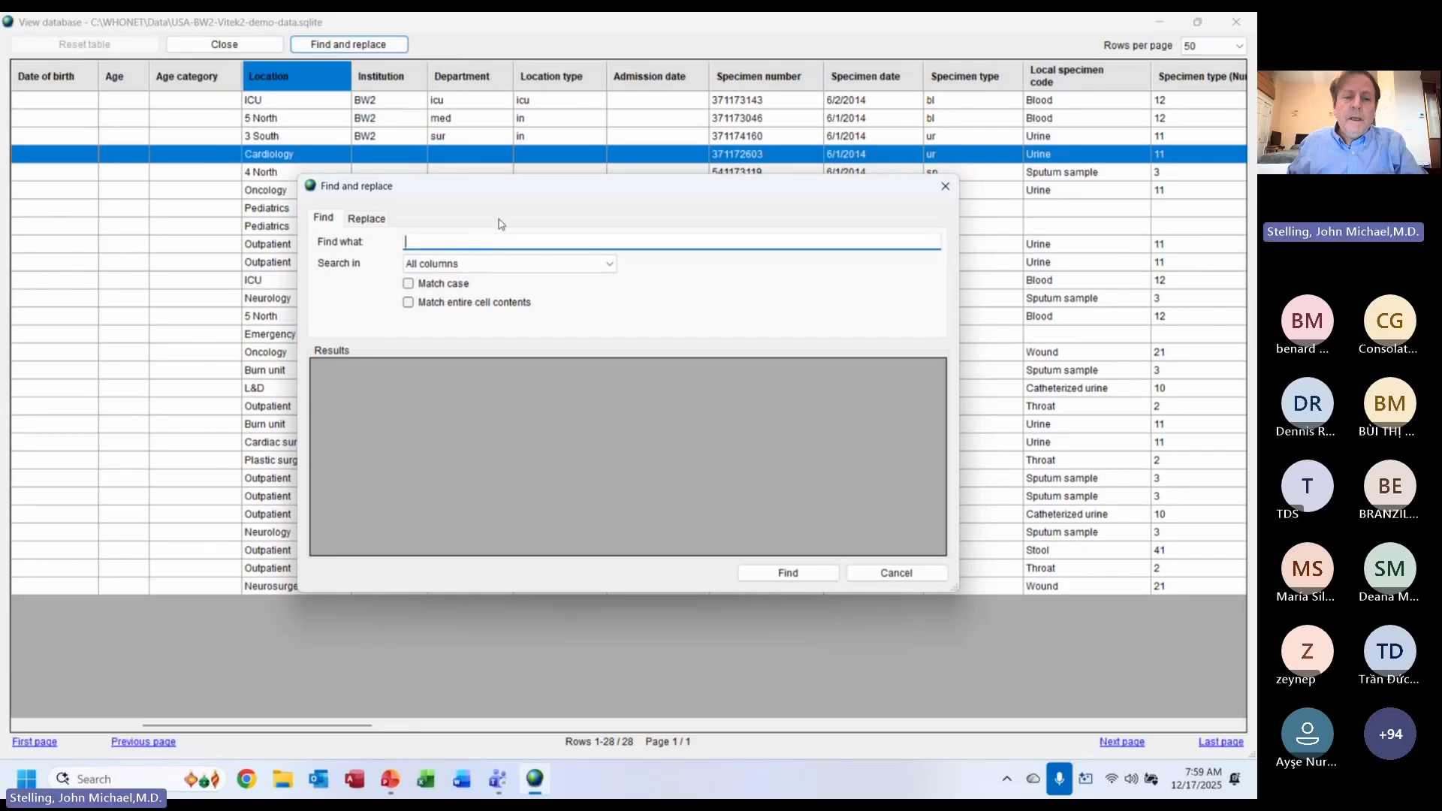
{"action": "type", "text": "Ca"}
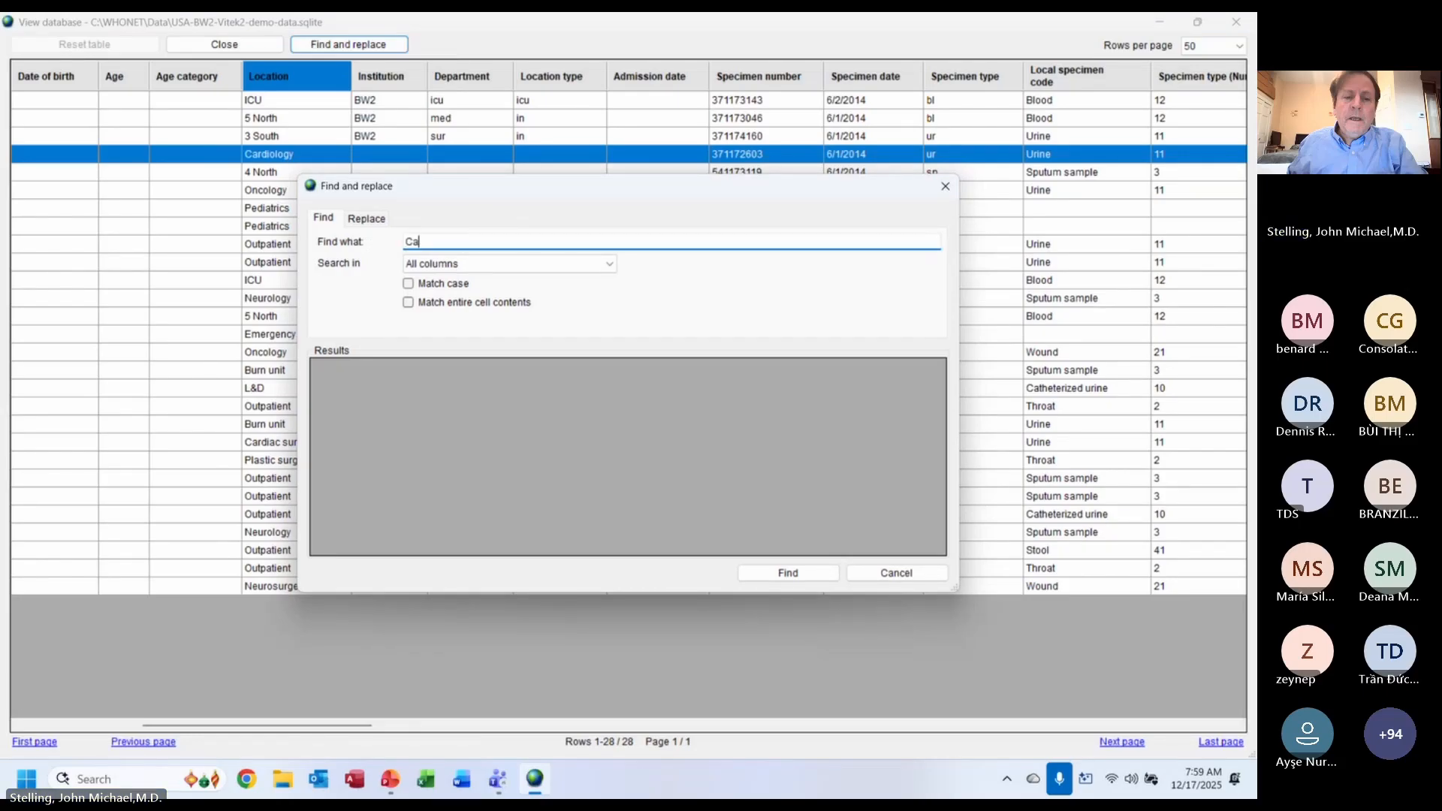
{"action": "left_click", "coordinate": [368, 222]}
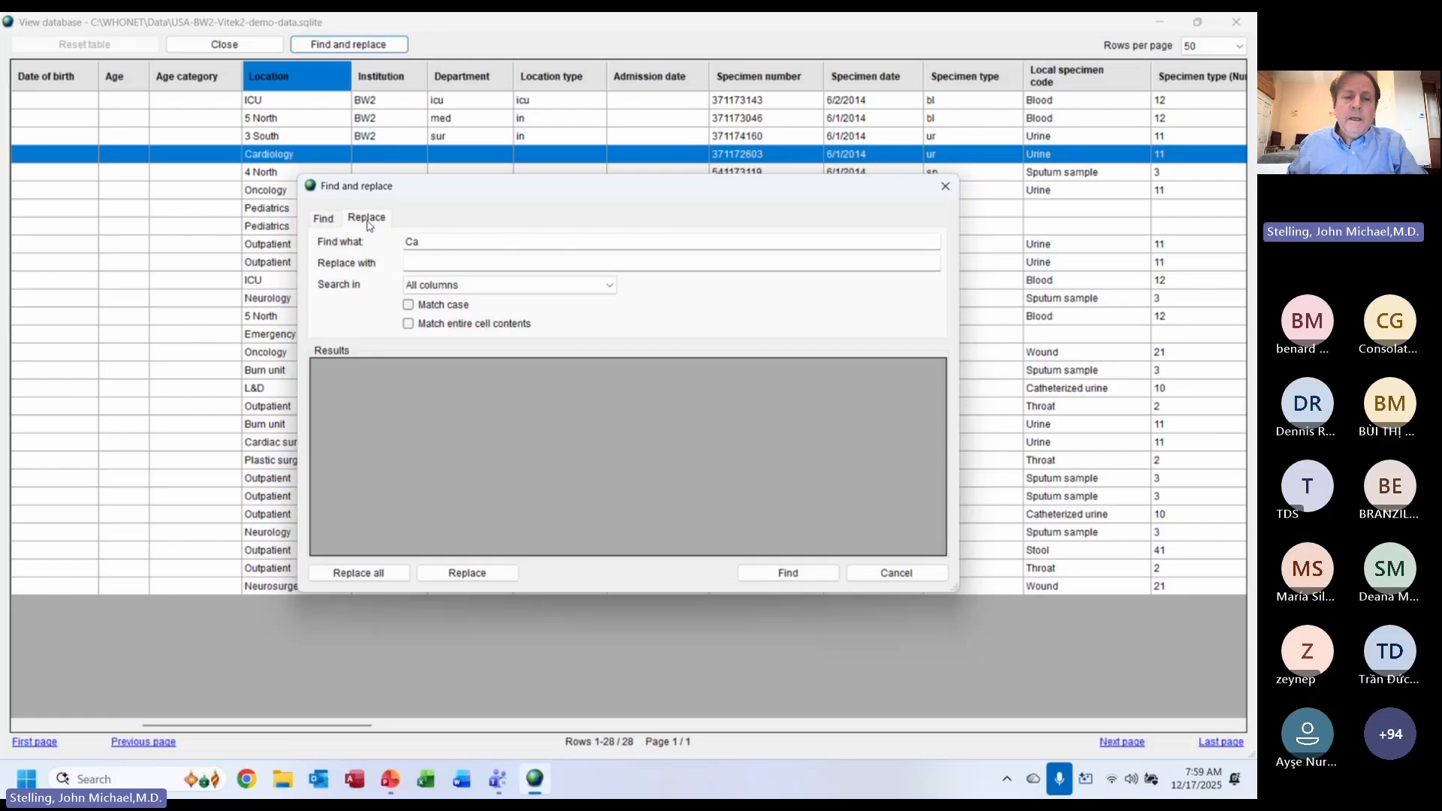
{"action": "left_click", "coordinate": [457, 241]}
{"action": "type", "text": "rdiology"}
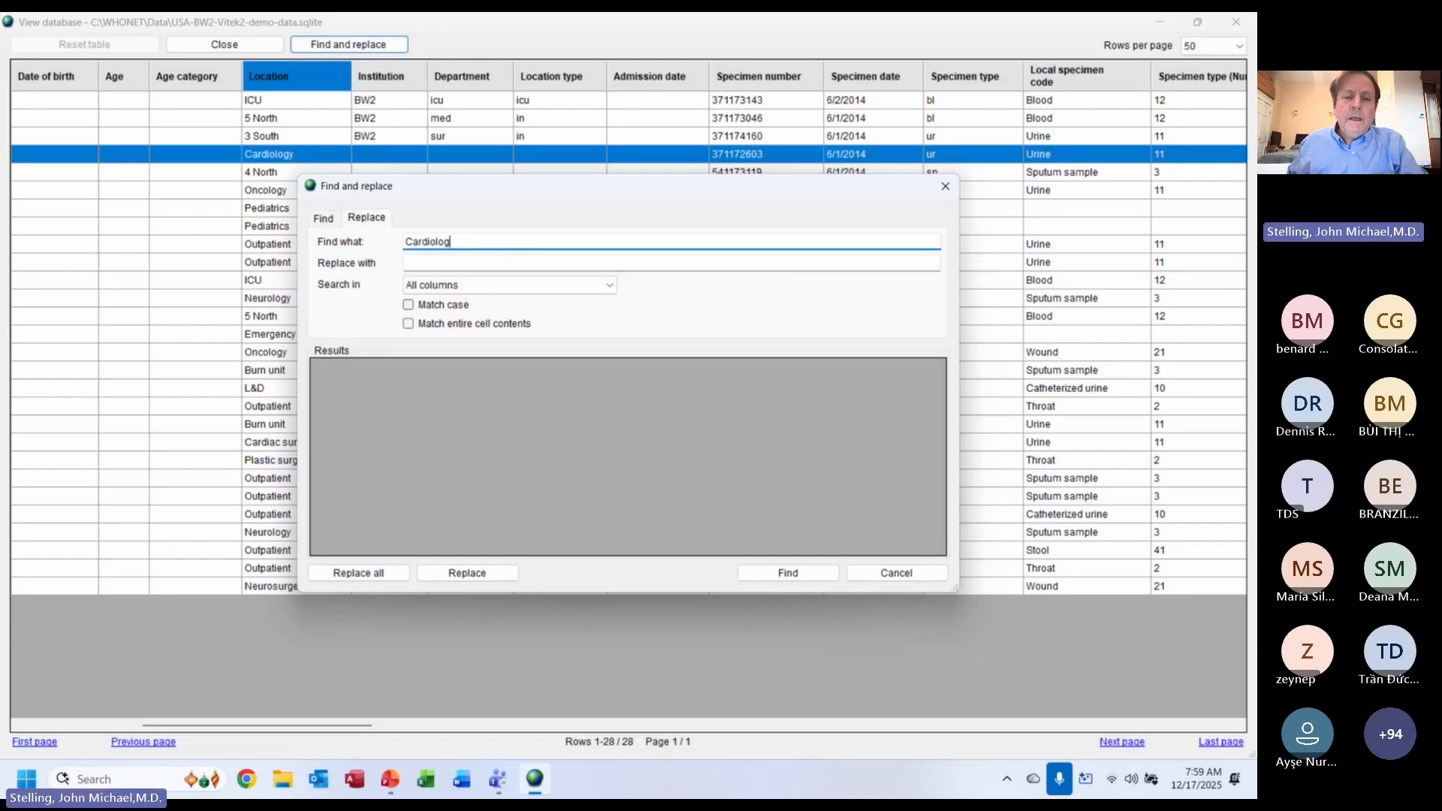
{"action": "key", "text": "Tab"}
{"action": "type", "text": "C"}
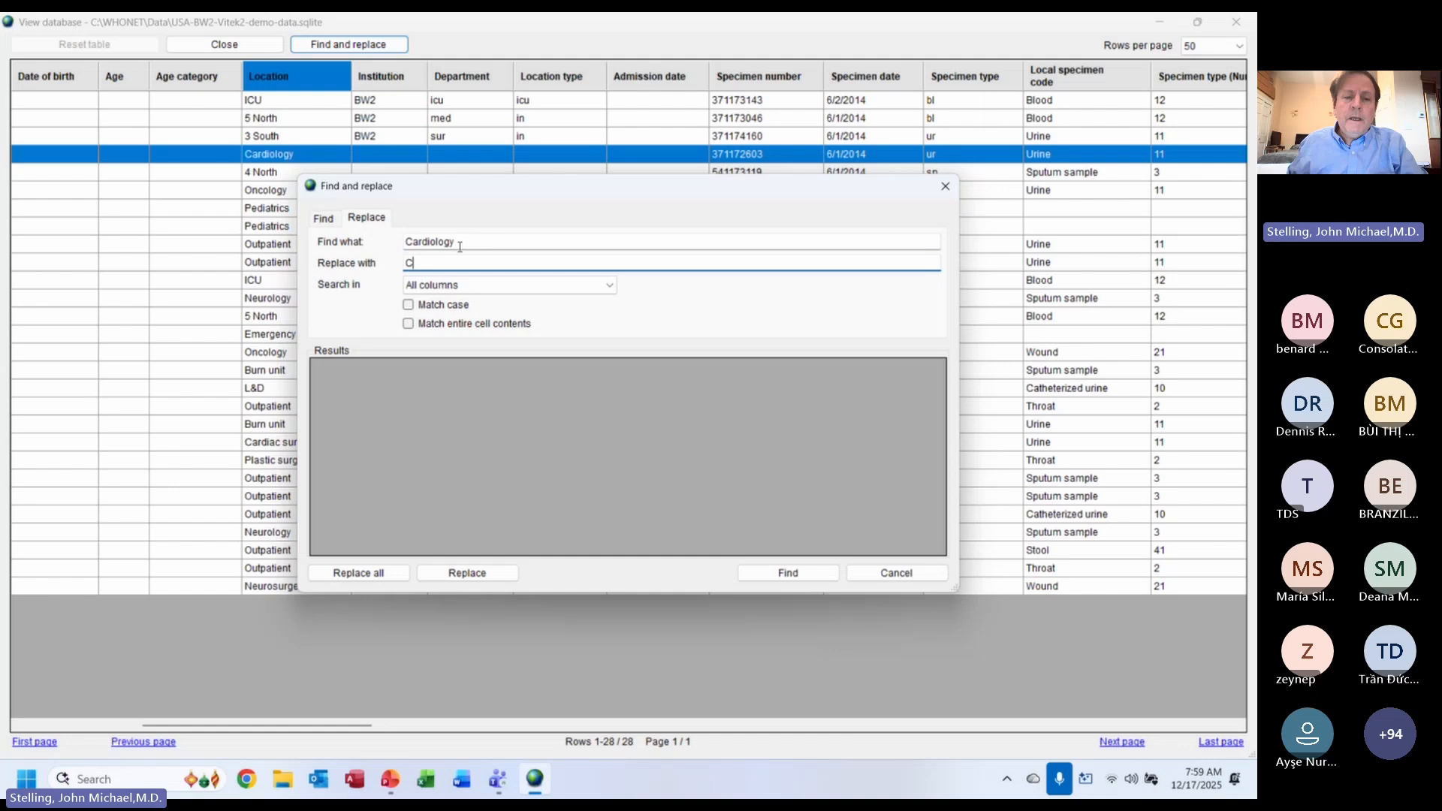
{"action": "type", "text": "iology Ward"}
{"action": "left_click", "coordinate": [581, 288]}
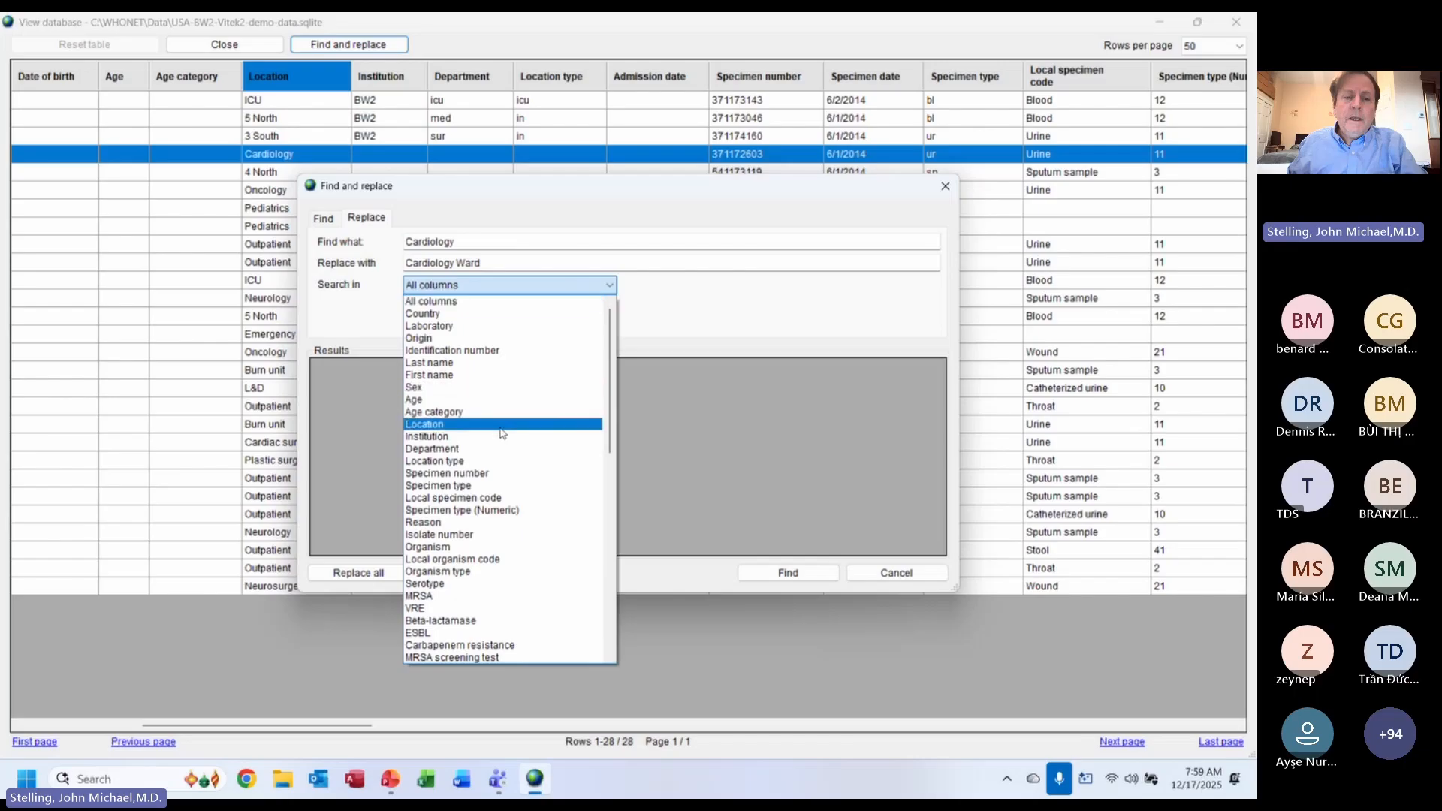
{"action": "left_click", "coordinate": [474, 425]}
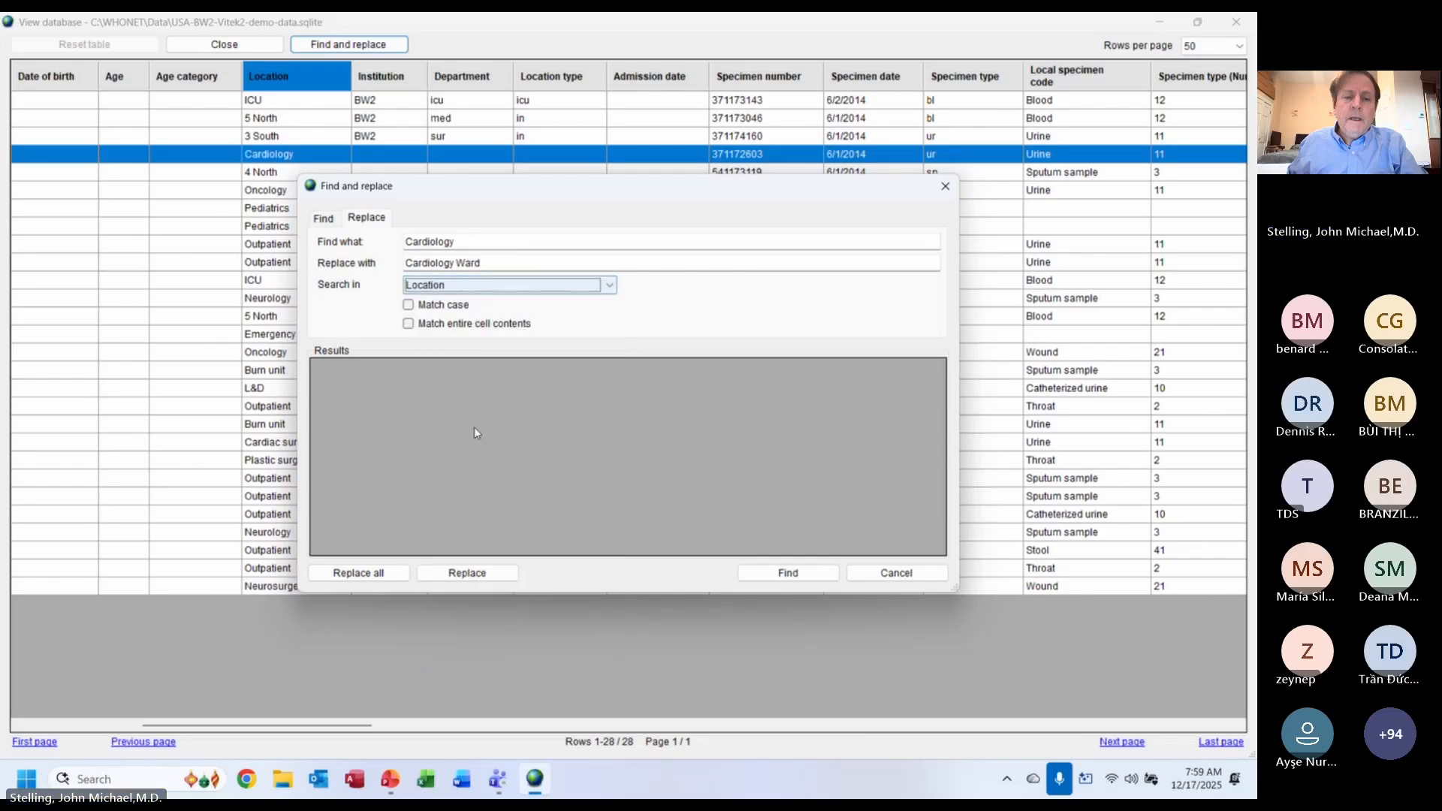
- Replace all Cardiology matches, accept the record update and close the find and replace dialog
{"action": "left_click", "coordinate": [379, 574]}
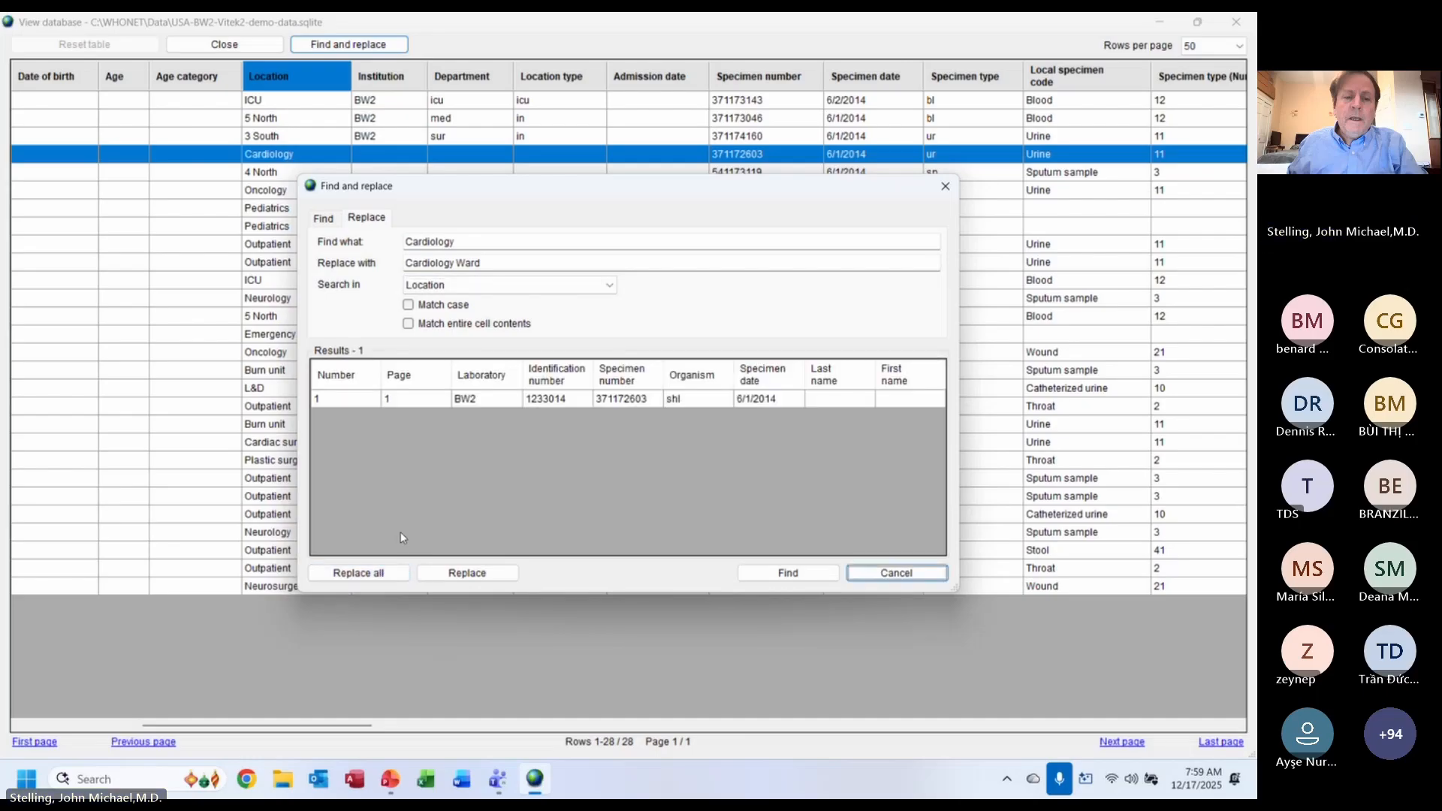
{"action": "left_click", "coordinate": [369, 574]}
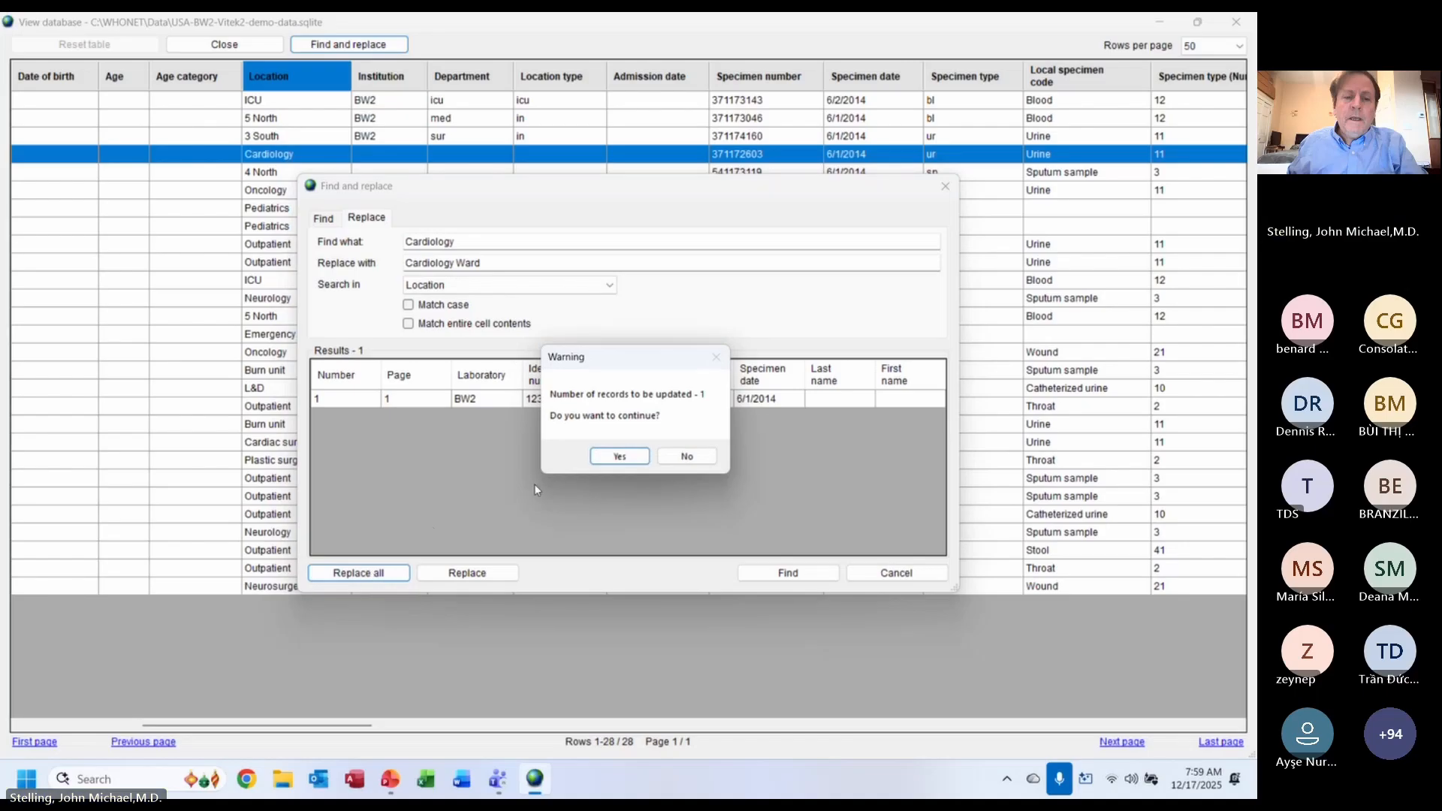
{"action": "left_click", "coordinate": [620, 457]}
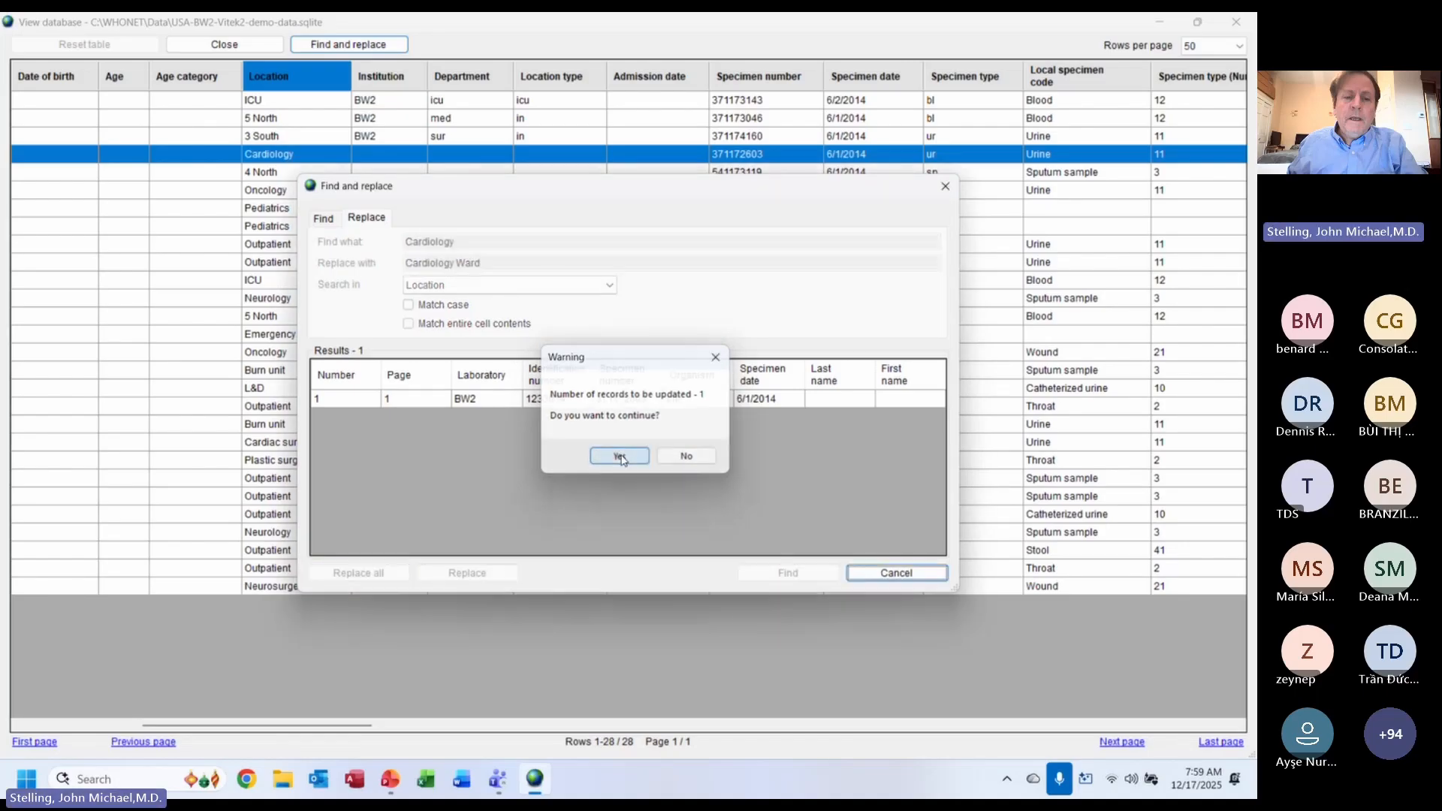
{"action": "left_click", "coordinate": [659, 448]}
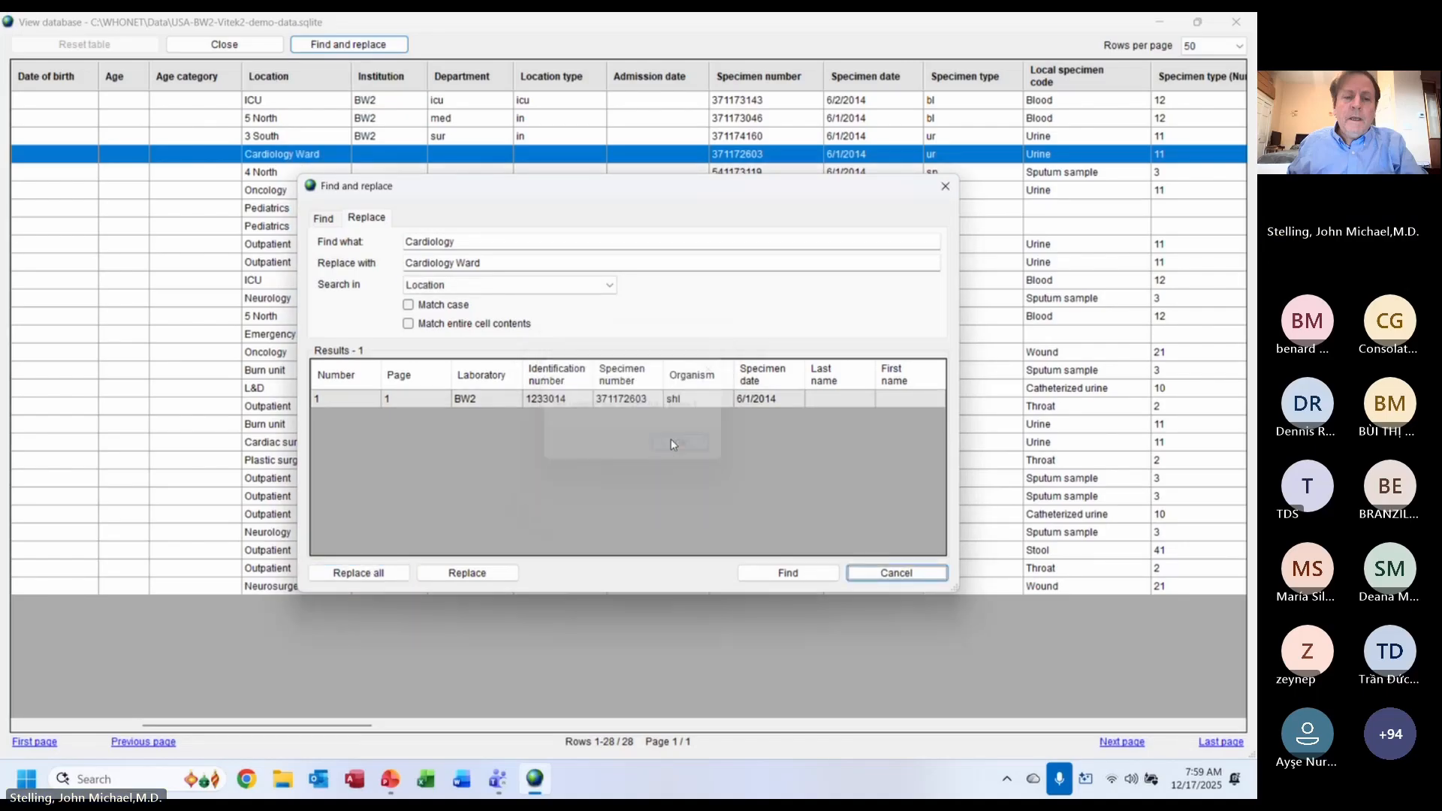
{"action": "left_click", "coordinate": [888, 574]}
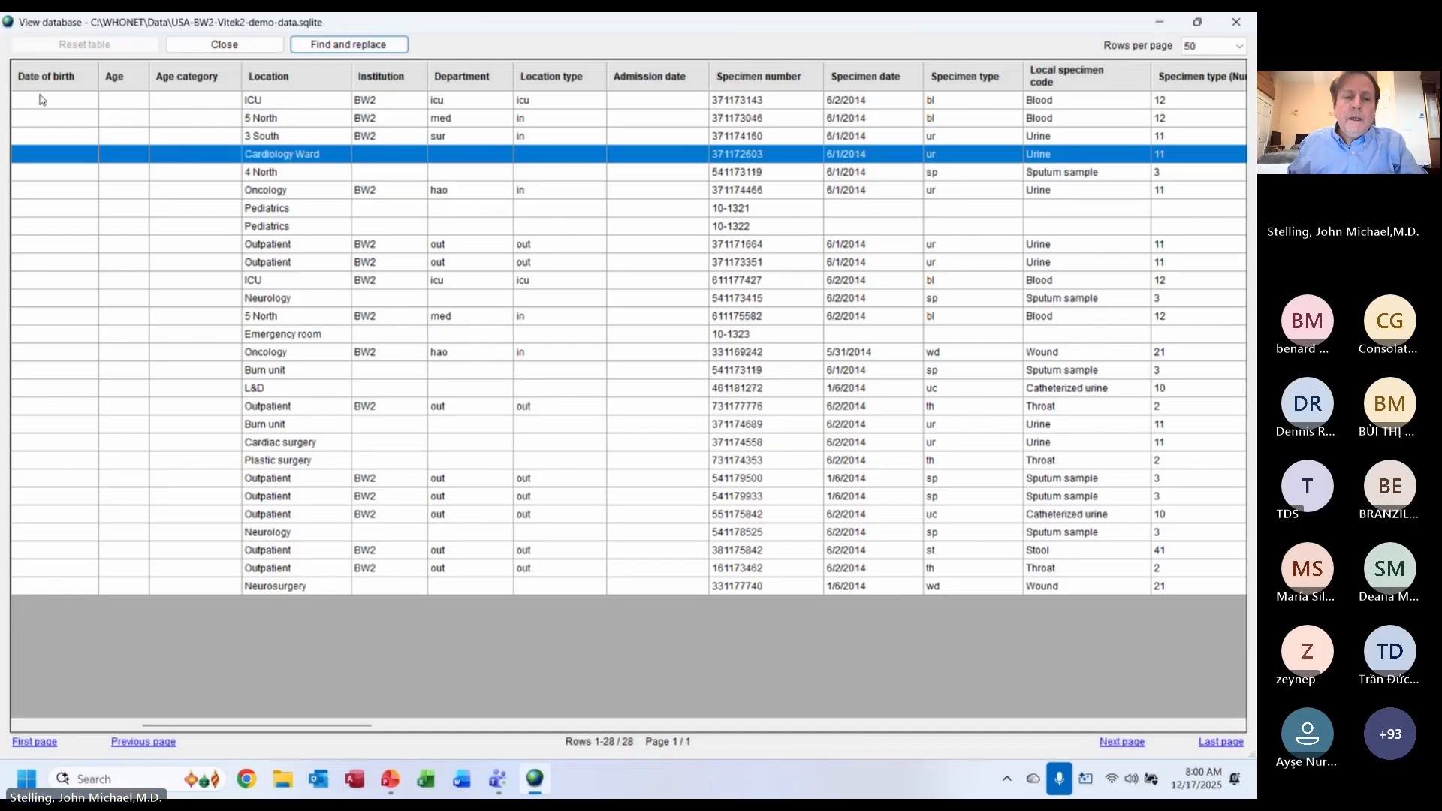
- Close the database view, choose to review the new codes and open the unrecognized Location codes for definition
{"action": "left_click", "coordinate": [225, 45]}
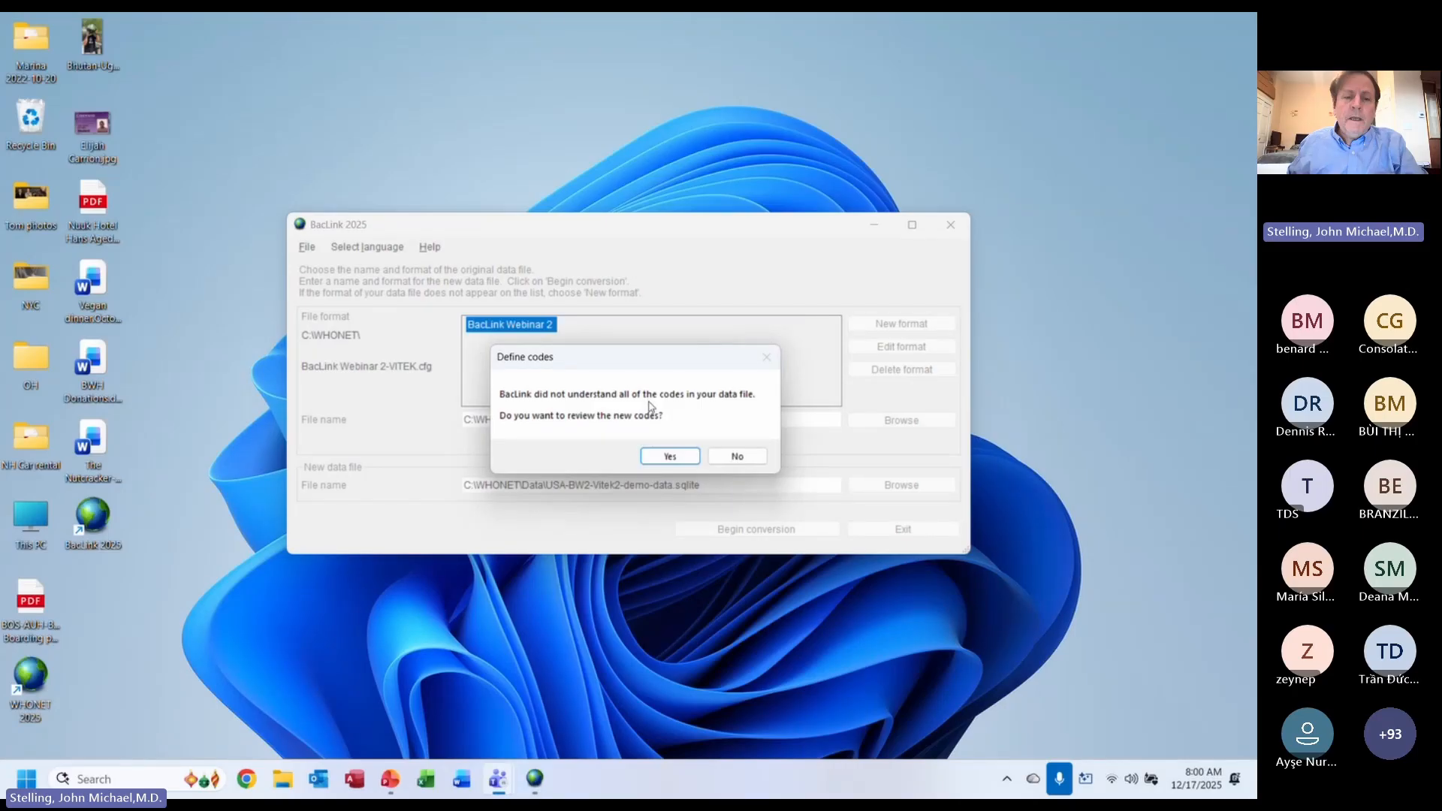
{"action": "left_click", "coordinate": [670, 456]}
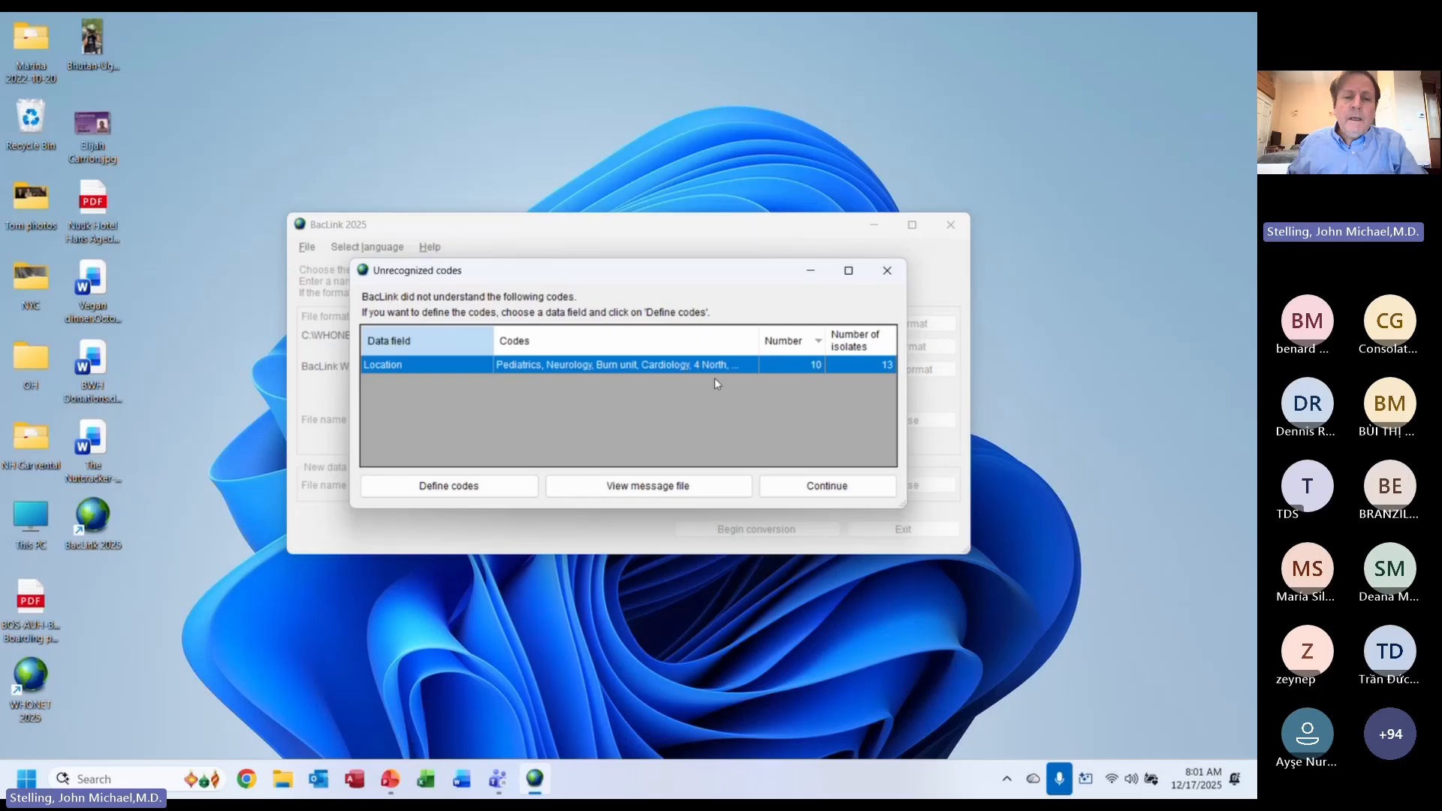
{"action": "left_click", "coordinate": [490, 489]}
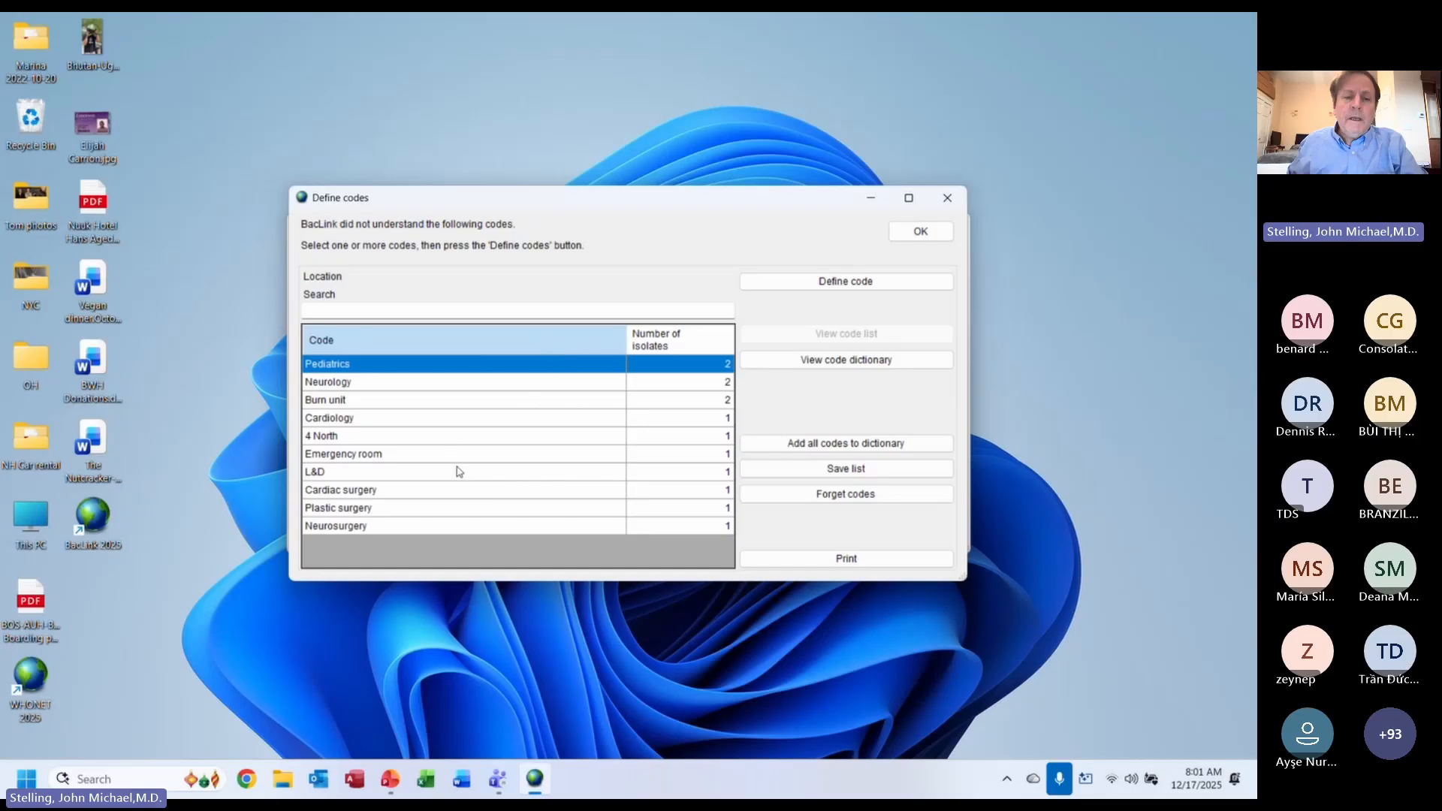
- Add all the remaining unrecognized location codes to the code dictionary and confirm saving them
{"action": "left_click", "coordinate": [568, 401]}
{"action": "left_click", "coordinate": [553, 444]}
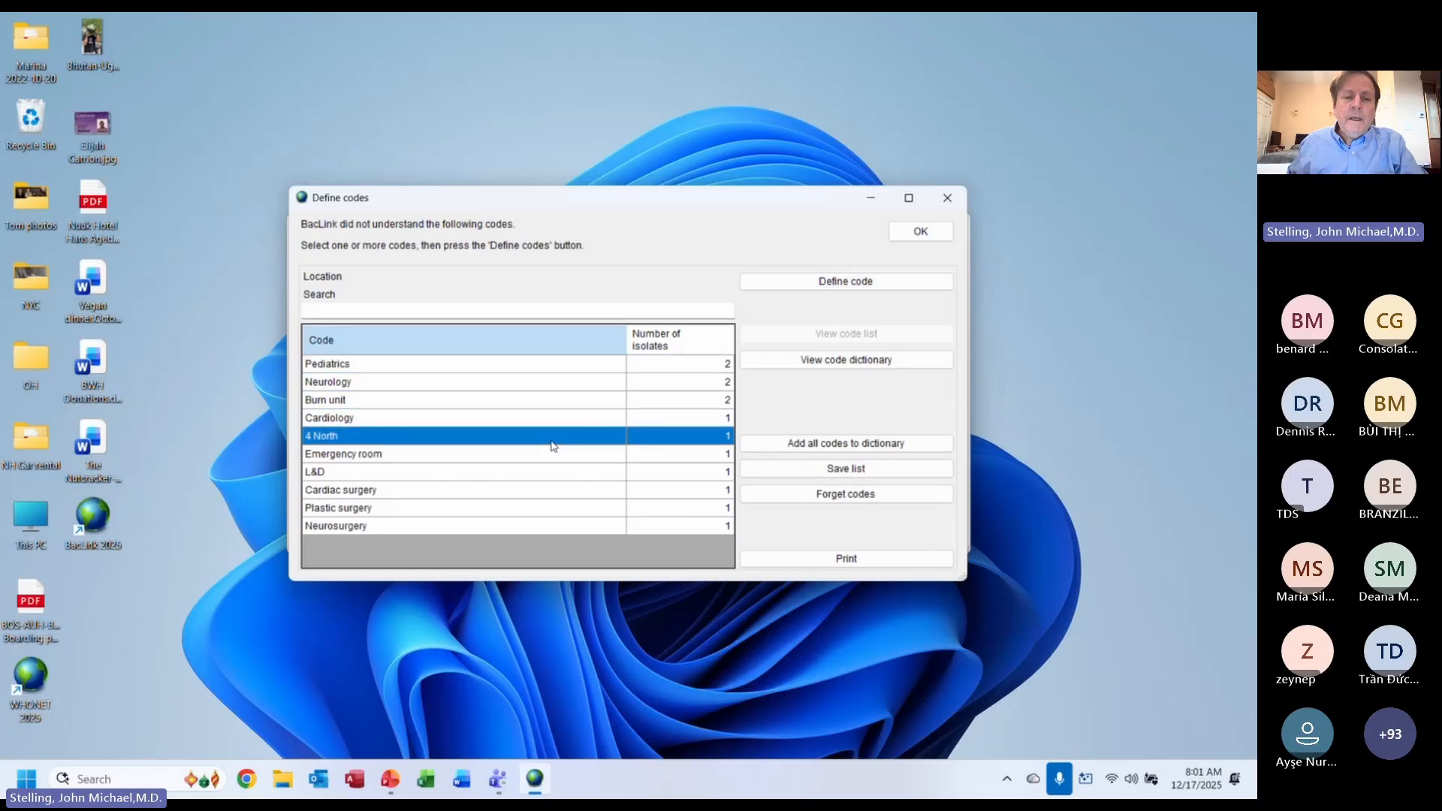
{"action": "left_click", "coordinate": [868, 446]}
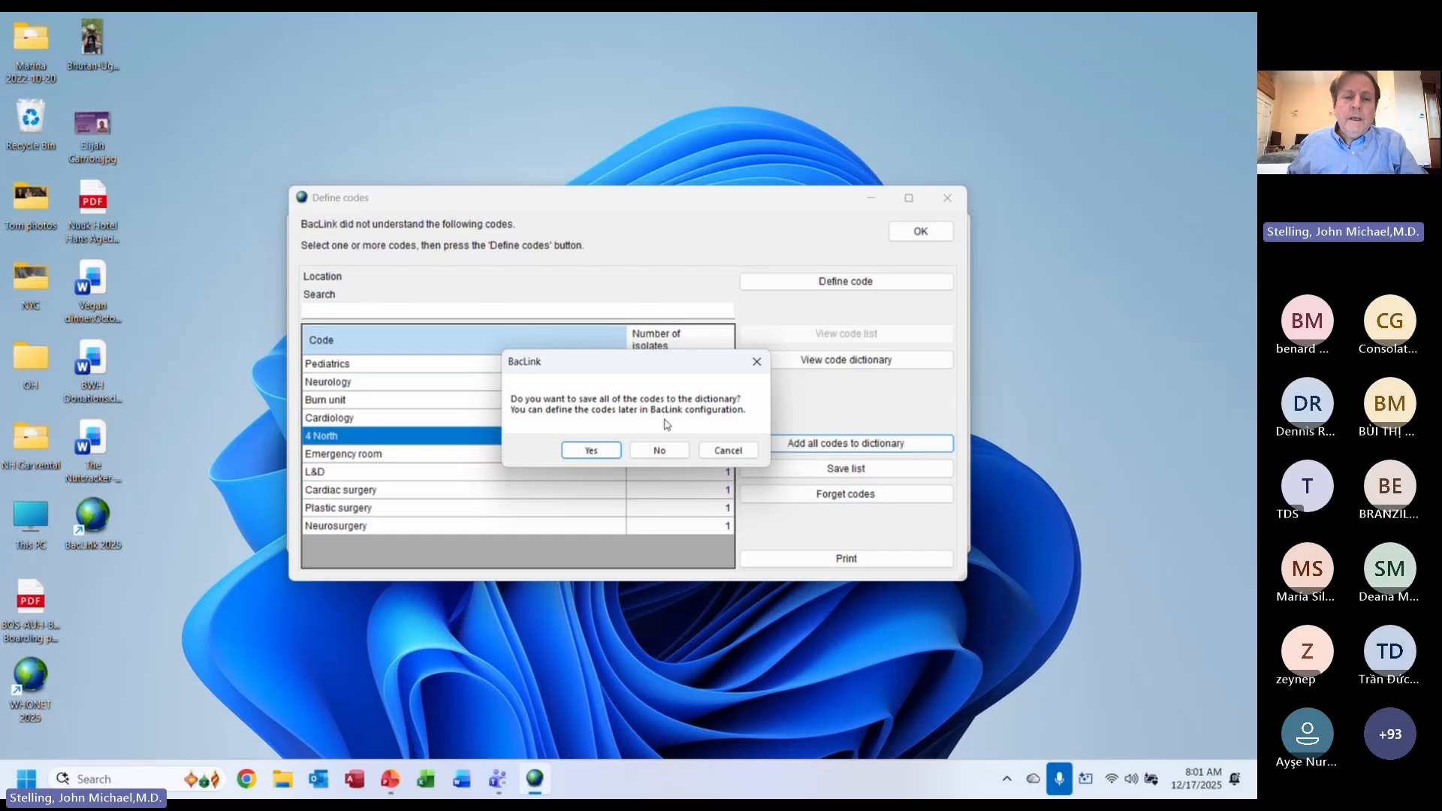
{"action": "left_click", "coordinate": [590, 451]}
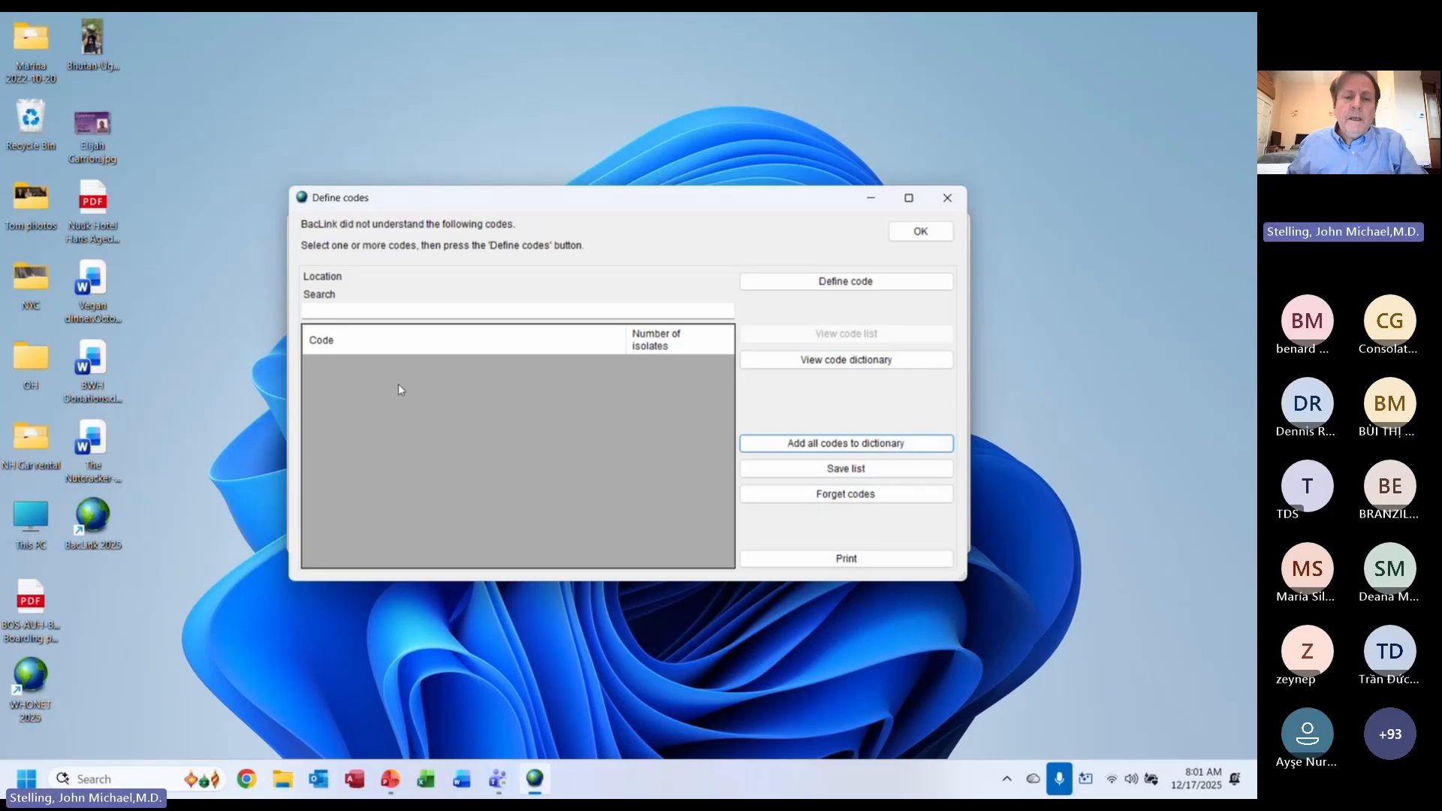
- Open the location code dictionary and examine the institution, department and location type fields of the Pediatrics entry
{"action": "left_click", "coordinate": [841, 362]}
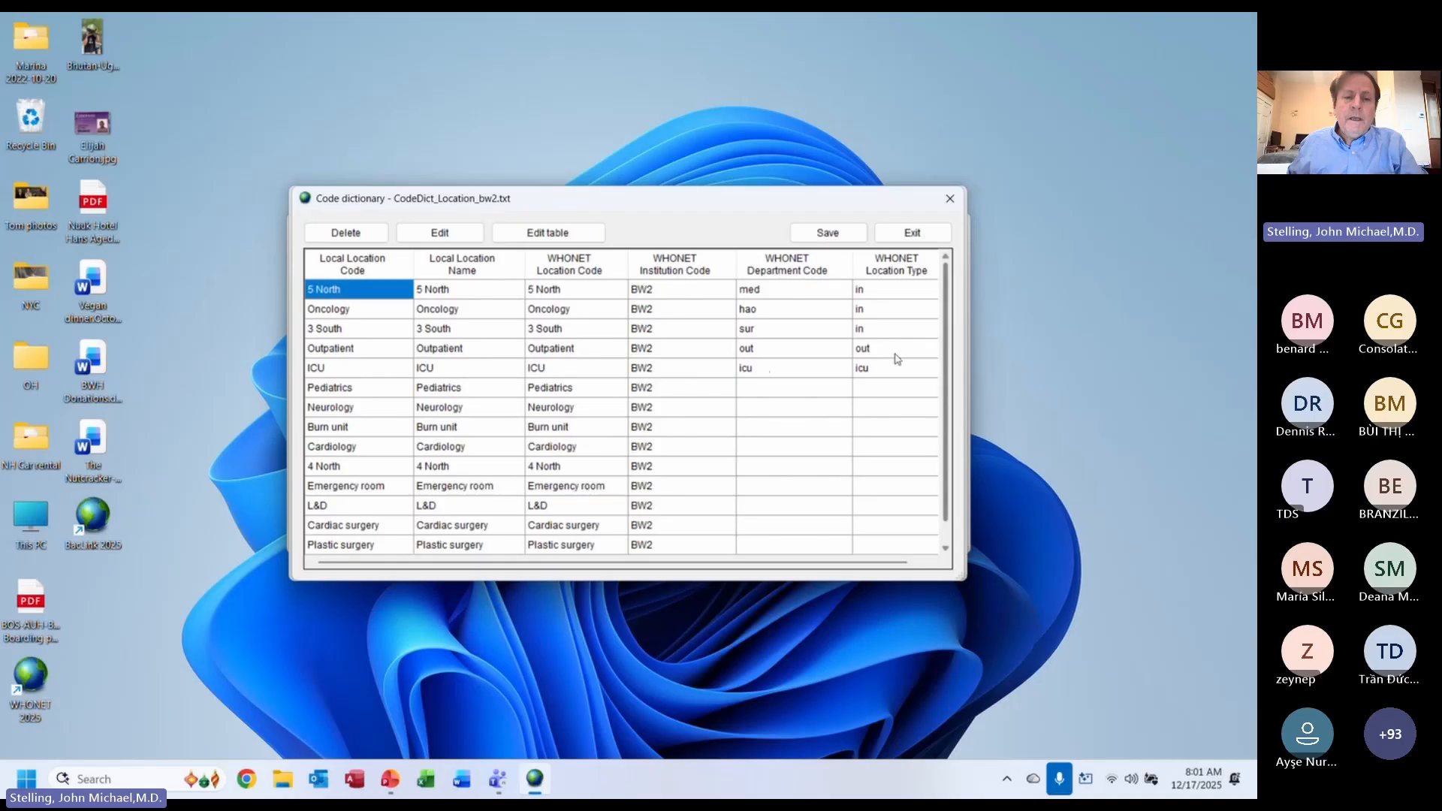
{"action": "left_click", "coordinate": [692, 431]}
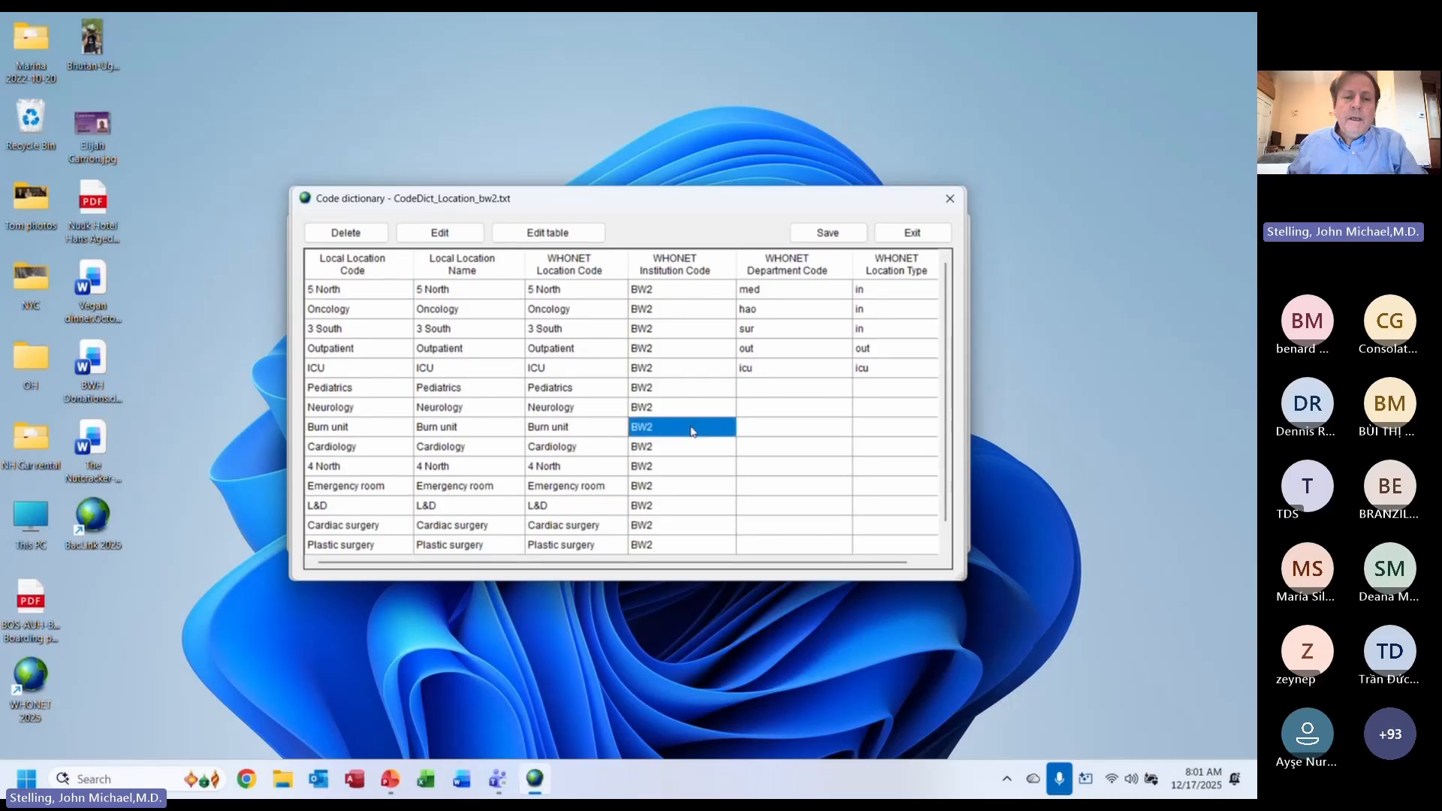
{"action": "key", "text": "Up"}
{"action": "key", "text": "Up"}
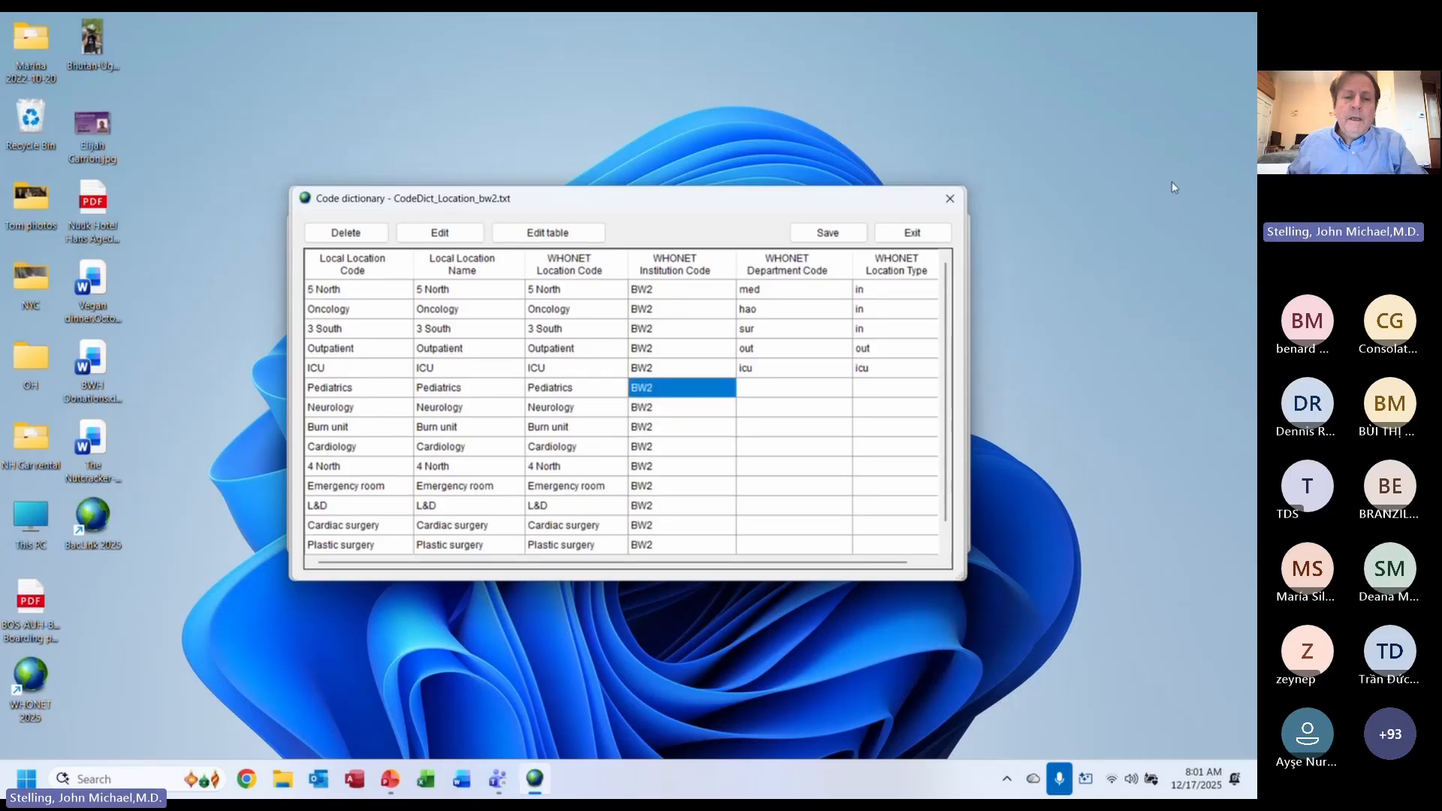
{"action": "key", "text": "Right"}
{"action": "key", "text": "Right"}
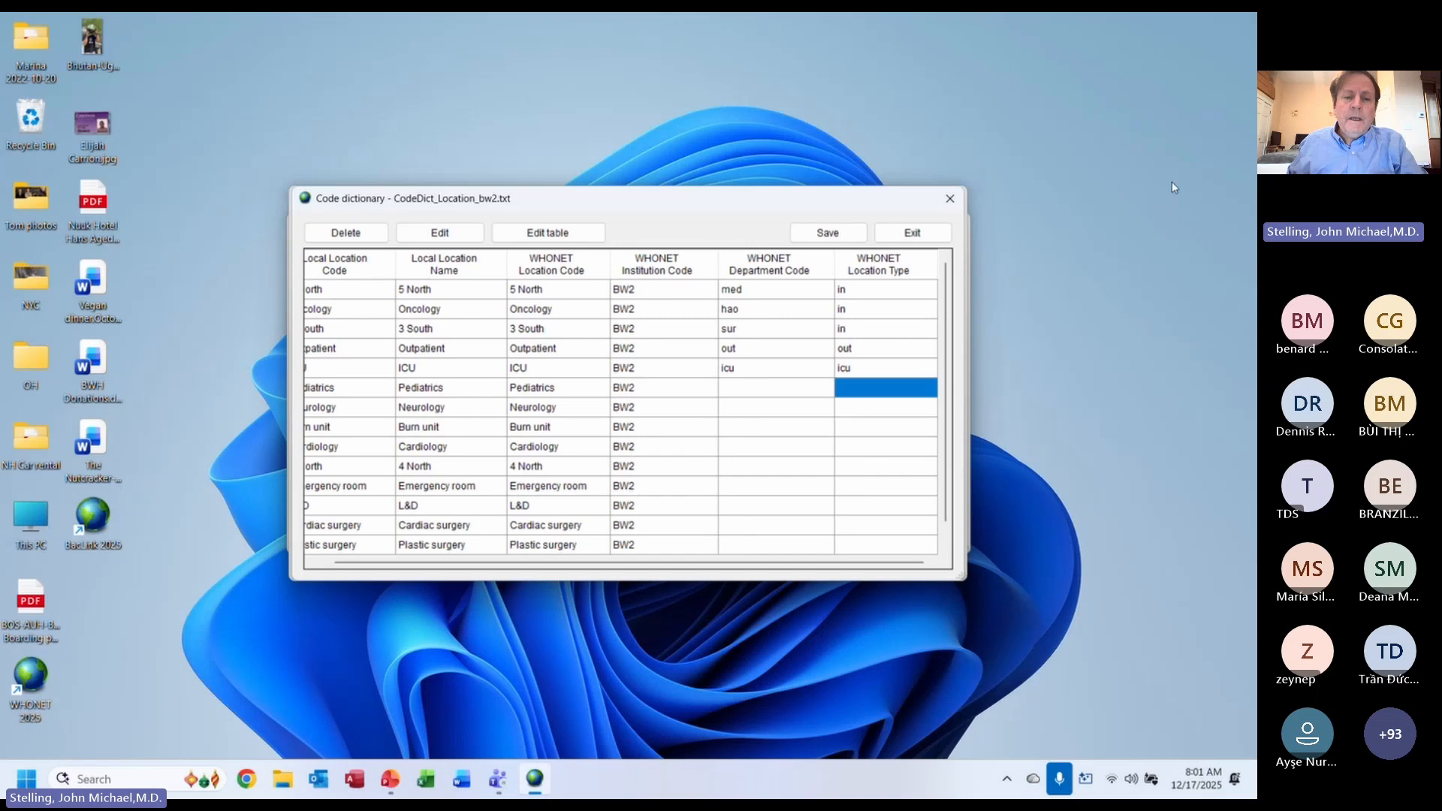
{"action": "key", "text": "Left"}
{"action": "key", "text": "Left"}
{"action": "key", "text": "Left"}
{"action": "key", "text": "Left"}
{"action": "key", "text": "Left"}
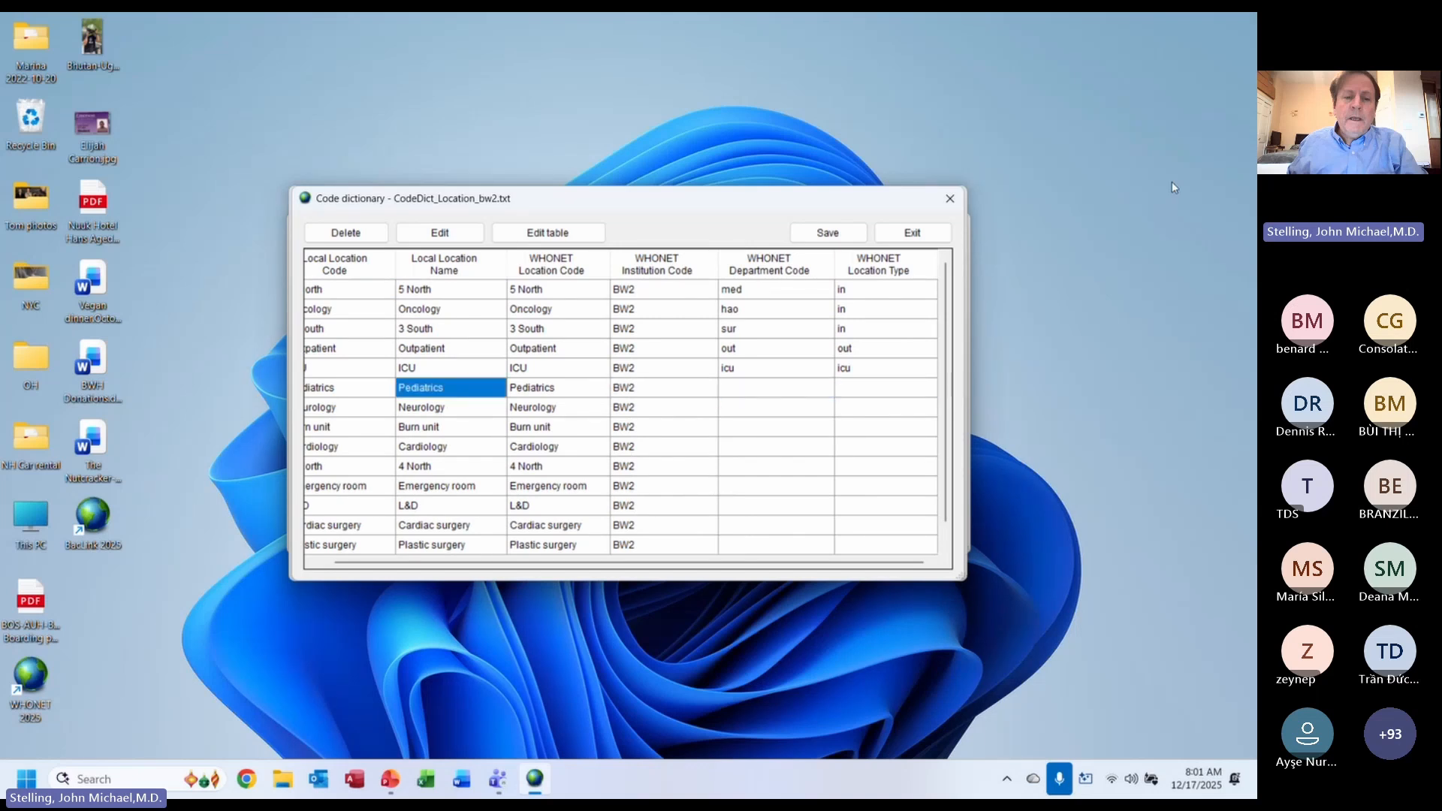
{"action": "key", "text": "Right"}
{"action": "key", "text": "Right"}
{"action": "key", "text": "Right"}
{"action": "key", "text": "Right"}
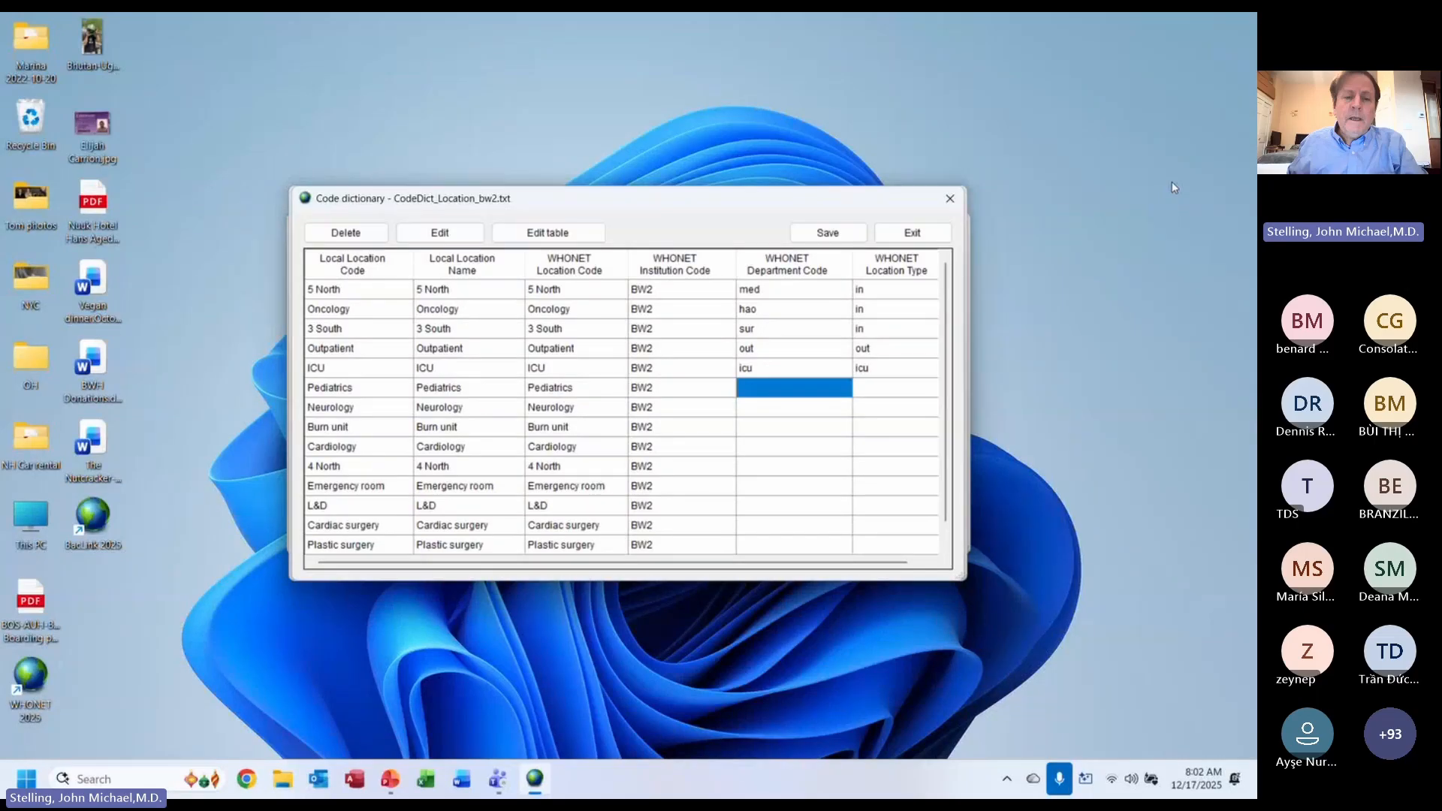
- Make the dictionary table editable, try ped as the department code for Pediatrics and clear it again
{"action": "left_click", "coordinate": [550, 234]}
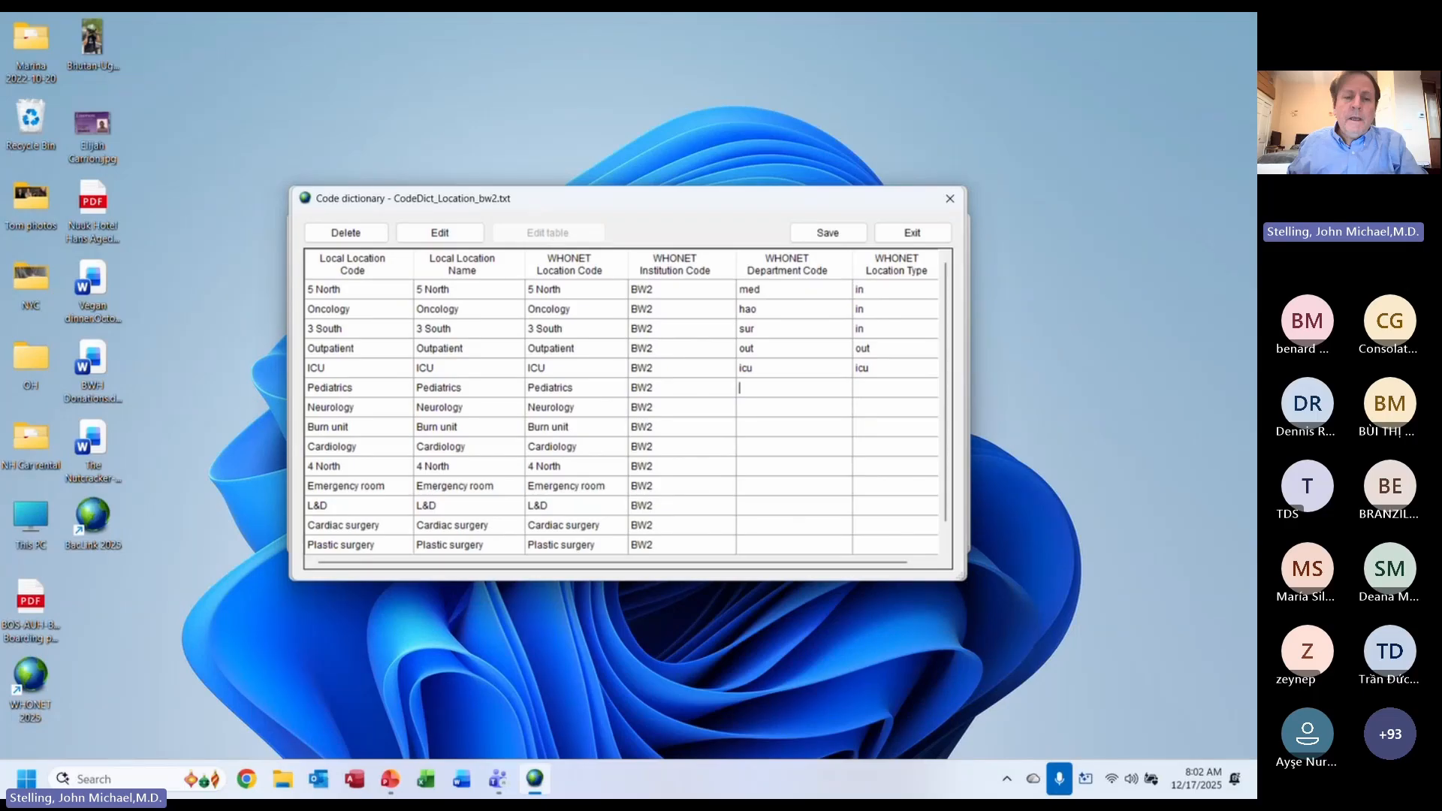
{"action": "left_click", "coordinate": [374, 406]}
{"action": "key", "text": "Up"}
{"action": "key", "text": "Tab"}
{"action": "key", "text": "Tab"}
{"action": "key", "text": "Tab"}
{"action": "key", "text": "Tab"}
{"action": "type", "text": "ped"}
{"action": "key", "text": "BackSpace"}
{"action": "key", "text": "BackSpace"}
{"action": "key", "text": "BackSpace"}
{"action": "key", "text": "Tab"}
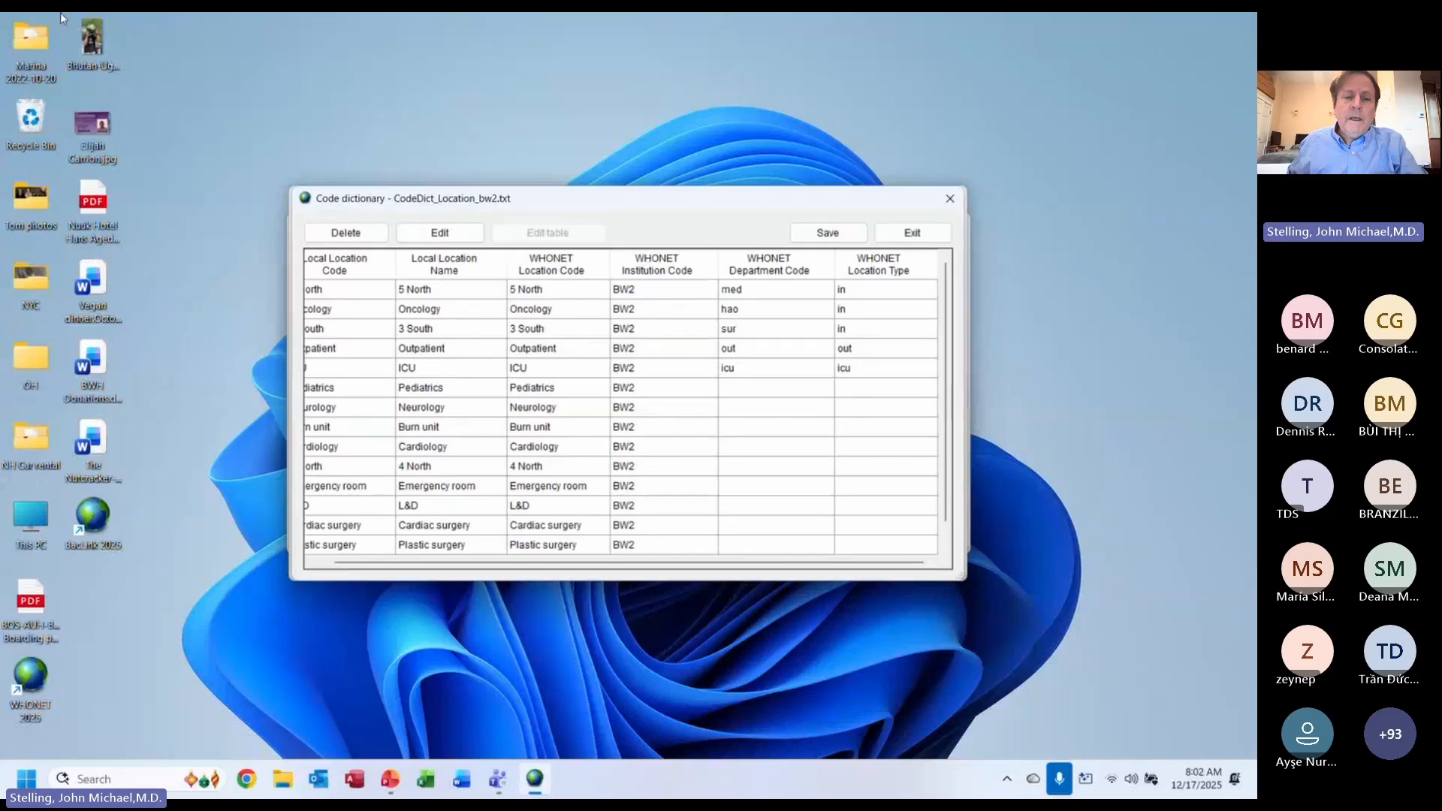
- Sort the dictionary by WHONET location code and set the location type of 4 North to in
{"action": "left_click", "coordinate": [723, 271]}
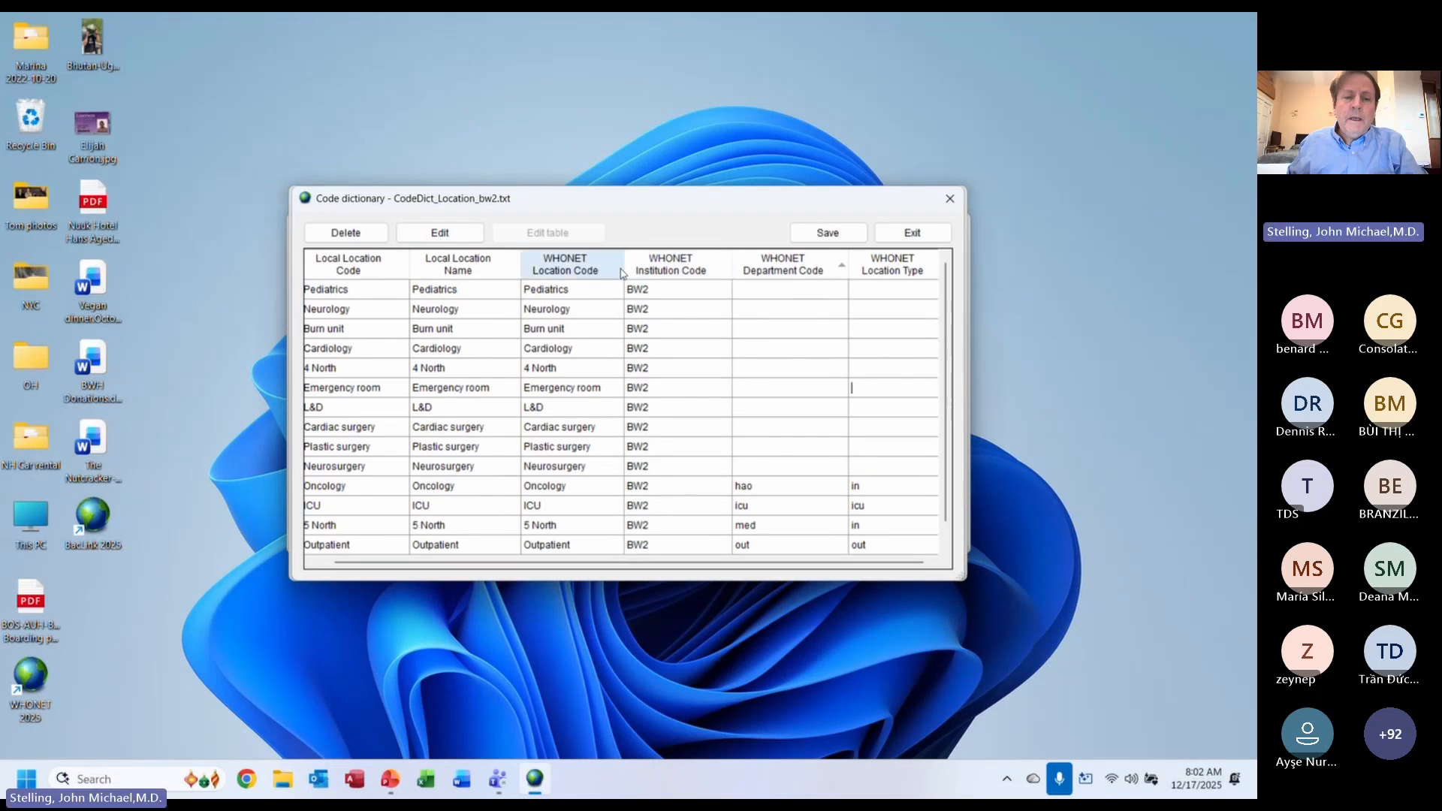
{"action": "left_click", "coordinate": [524, 271]}
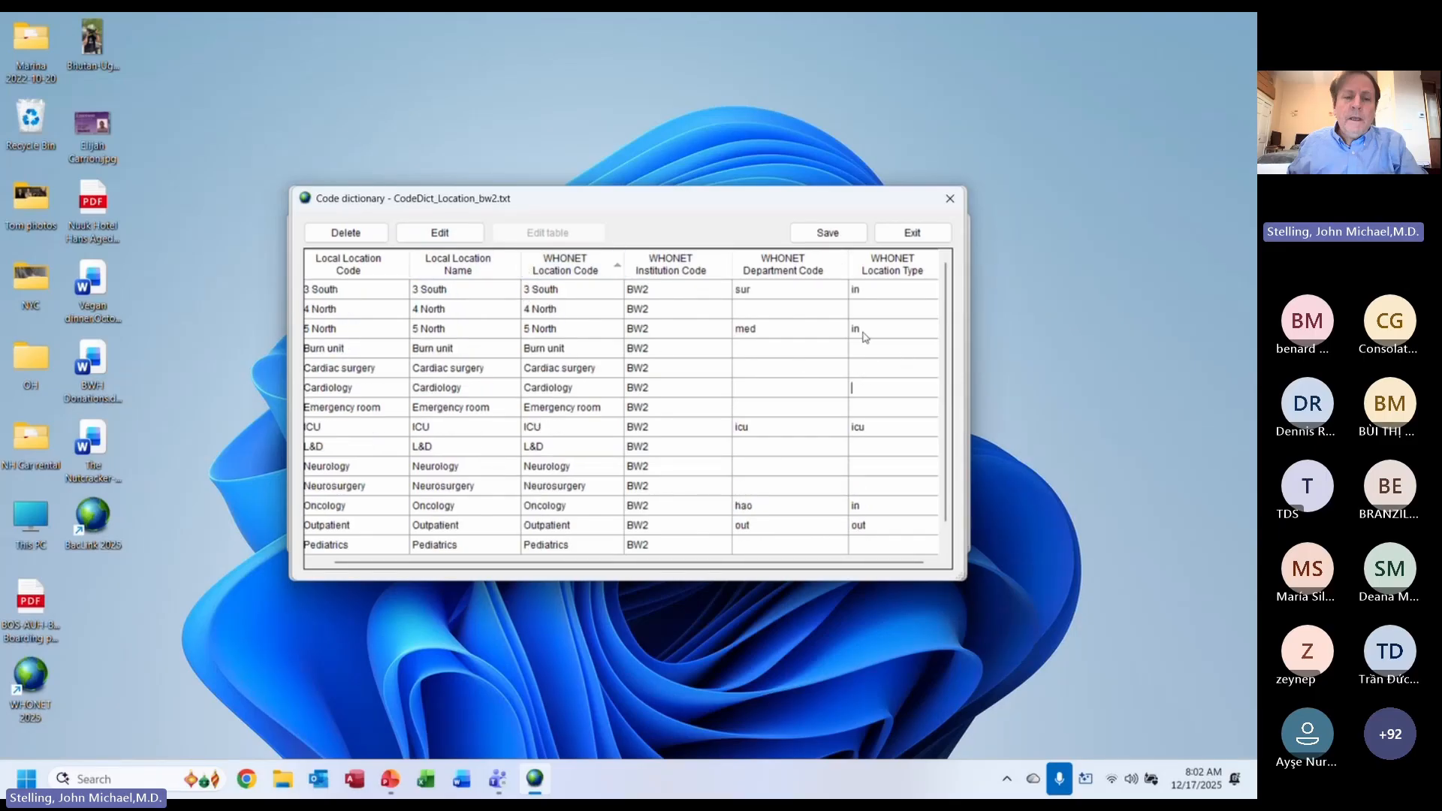
{"action": "left_click", "coordinate": [862, 307]}
{"action": "type", "text": "in"}
{"action": "key", "text": "Down"}
{"action": "key", "text": "Up"}
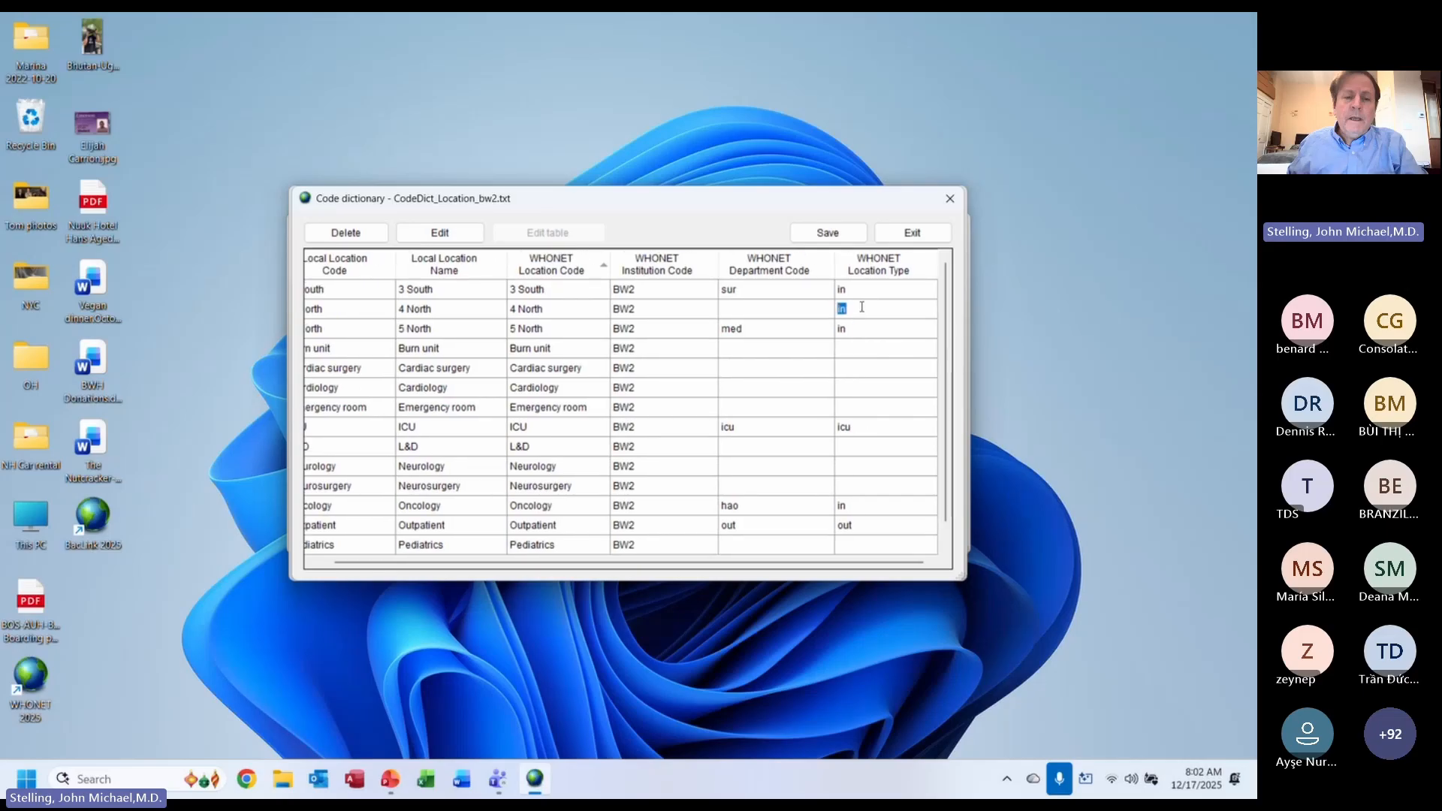
- Set the location type to in for Cardiac surgery, Cardiology, L&D, Neurology, Neurosurgery and Pediatrics
{"action": "key", "text": "Down"}
{"action": "key", "text": "Down"}
{"action": "type", "text": "inin"}
{"action": "key", "text": "Down"}
{"action": "key", "text": "Down"}
{"action": "key", "text": "Down"}
{"action": "type", "text": "in"}
{"action": "type", "text": "in"}
{"action": "key", "text": "Down"}
{"action": "type", "text": "in"}
{"action": "key", "text": "Down"}
{"action": "key", "text": "Down"}
{"action": "key", "text": "Down"}
{"action": "type", "text": "in"}
{"action": "key", "text": "Down"}
{"action": "key", "text": "Up"}
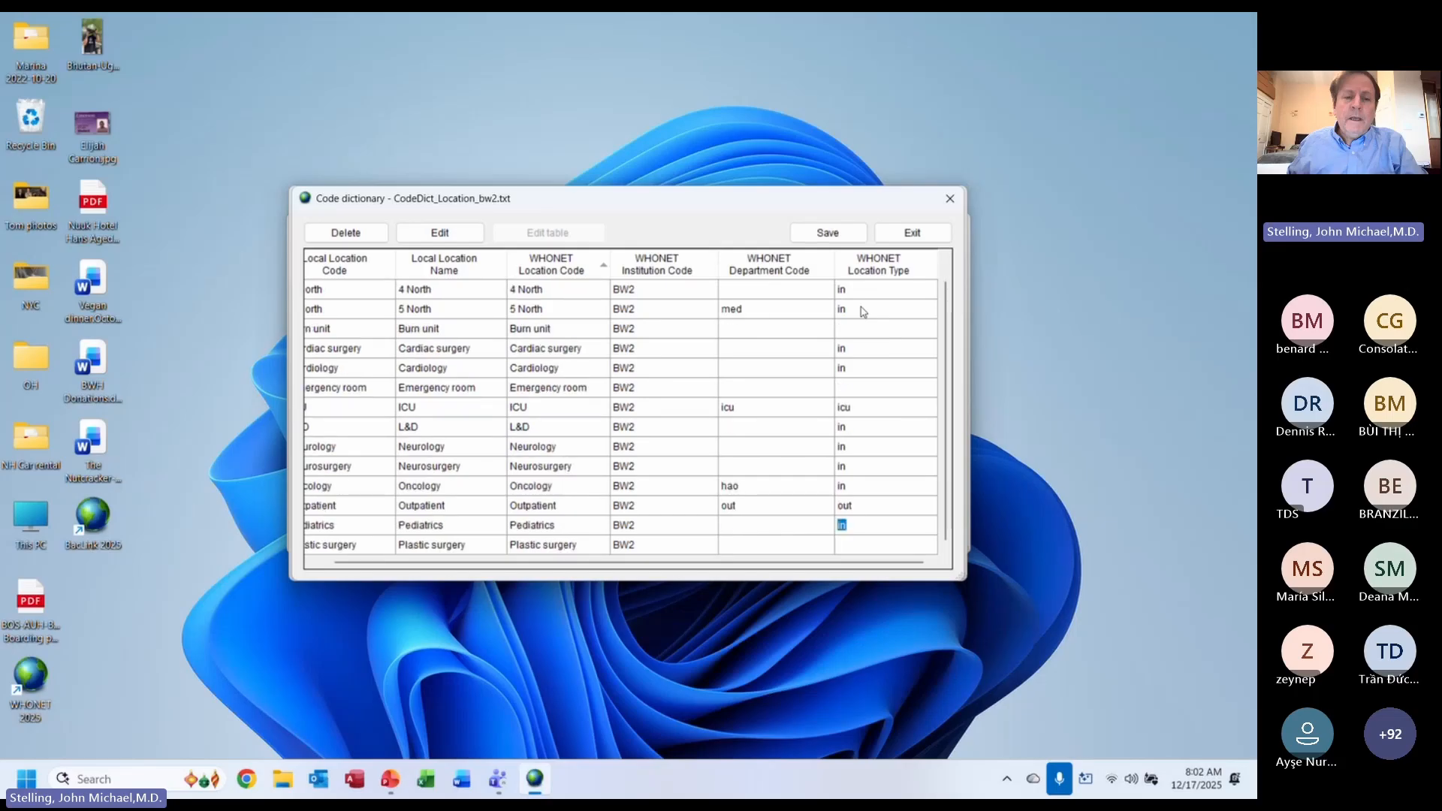
- Change the location type of Pediatrics to out
{"action": "type", "text": "iuyt"}
{"action": "key", "text": "BackSpace"}
{"action": "key", "text": "BackSpace"}
{"action": "key", "text": "BackSpace"}
{"action": "key", "text": "BackSpace"}
{"action": "type", "text": "out"}
{"action": "key", "text": "Down"}
- Enter icuy as the location type of the Burn unit
{"action": "key", "text": "Up"}
{"action": "key", "text": "Up"}
{"action": "key", "text": "Up"}
{"action": "key", "text": "Up"}
{"action": "key", "text": "Up"}
{"action": "key", "text": "Up"}
{"action": "key", "text": "Up"}
{"action": "key", "text": "Up"}
{"action": "key", "text": "Up"}
{"action": "key", "text": "Up"}
{"action": "key", "text": "Up"}
{"action": "key", "text": "Up"}
{"action": "key", "text": "Up"}
{"action": "key", "text": "Up"}
{"action": "key", "text": "Down"}
{"action": "key", "text": "Down"}
{"action": "key", "text": "Down"}
{"action": "key", "text": "Down"}
{"action": "key", "text": "Up"}
{"action": "key", "text": "Up"}
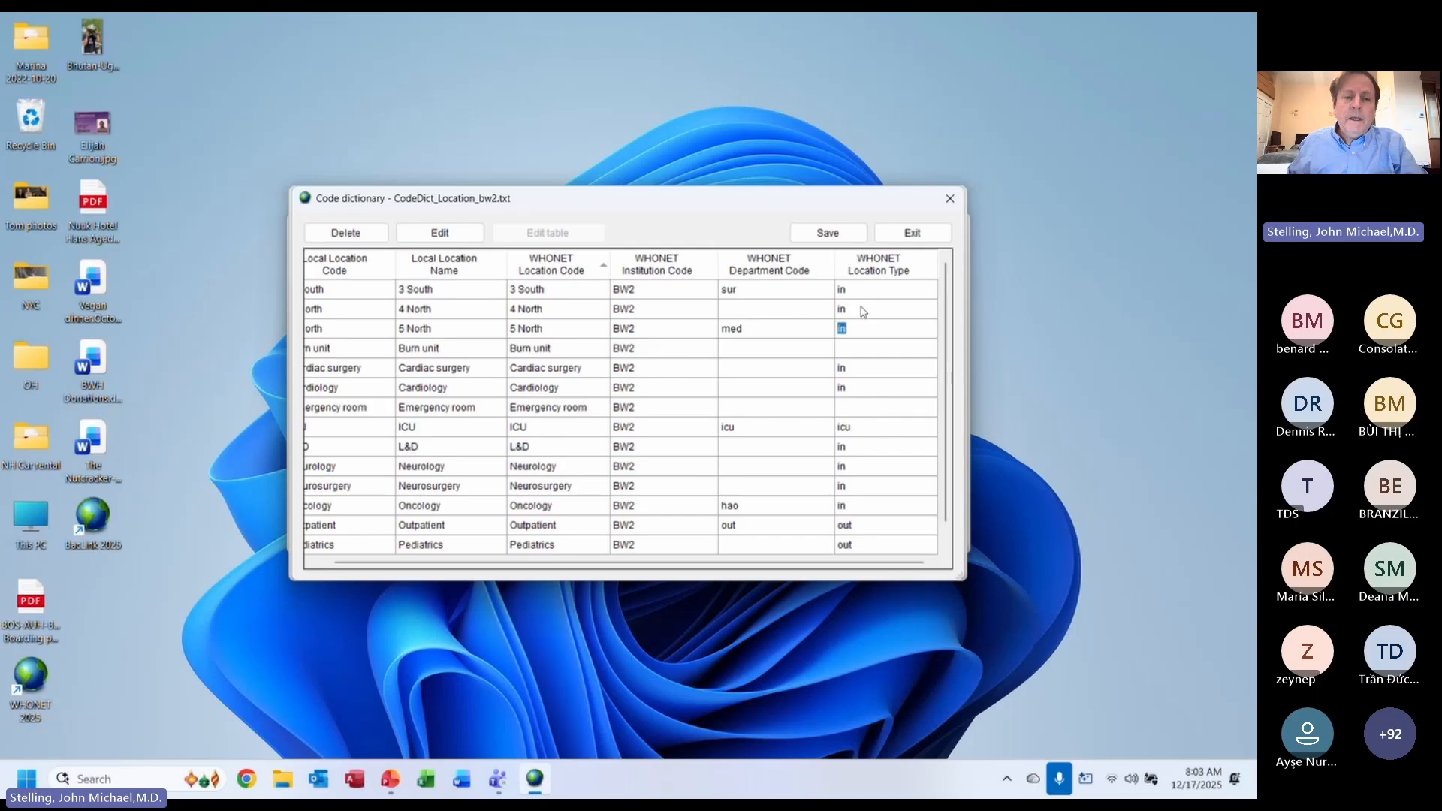
{"action": "key", "text": "Down"}
{"action": "type", "text": "icuy"}
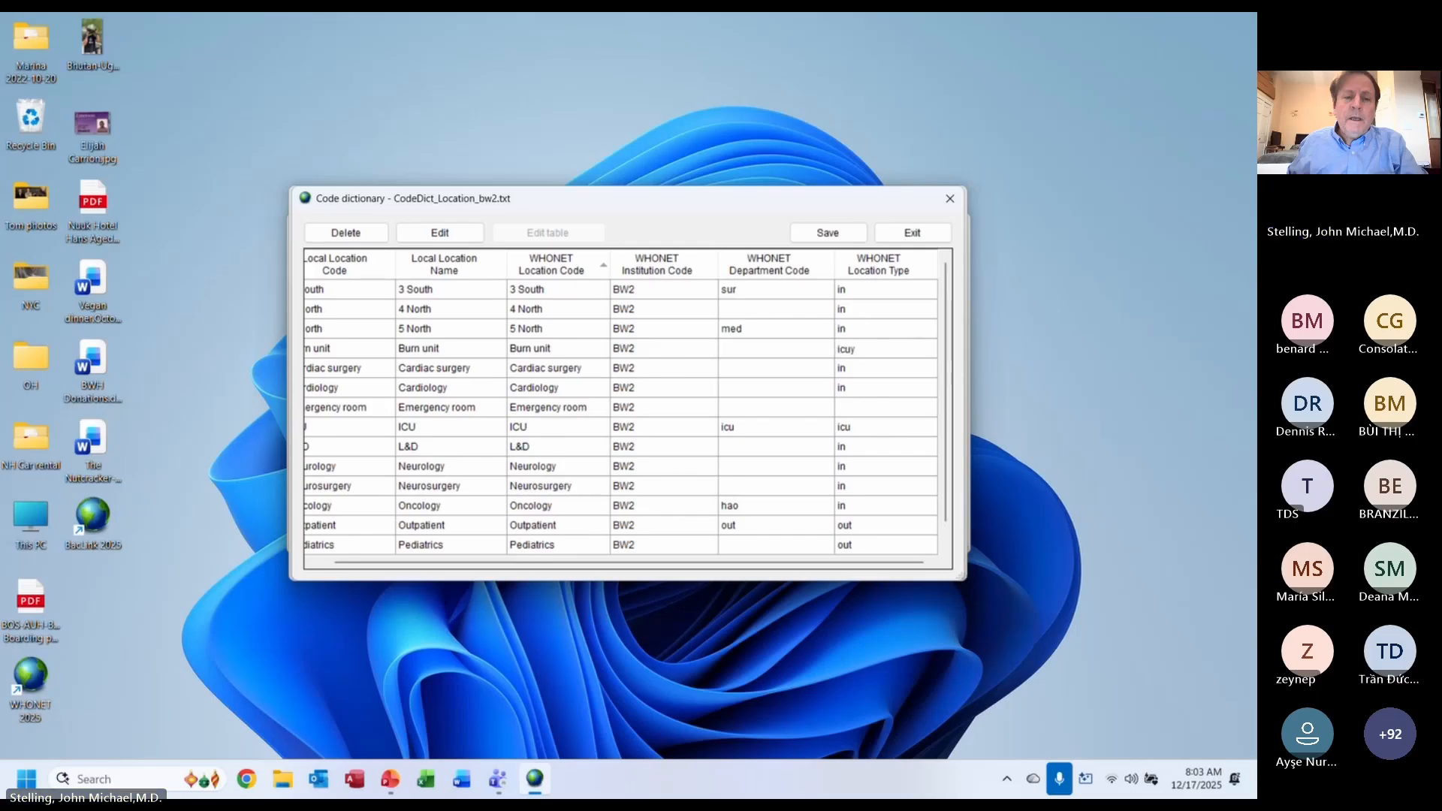
- Enter eme as the location type of the Emergency room
{"action": "key", "text": "Down"}
{"action": "key", "text": "Down"}
{"action": "key", "text": "Down"}
{"action": "key", "text": "Down"}
{"action": "key", "text": "Up"}
{"action": "type", "text": "e"}
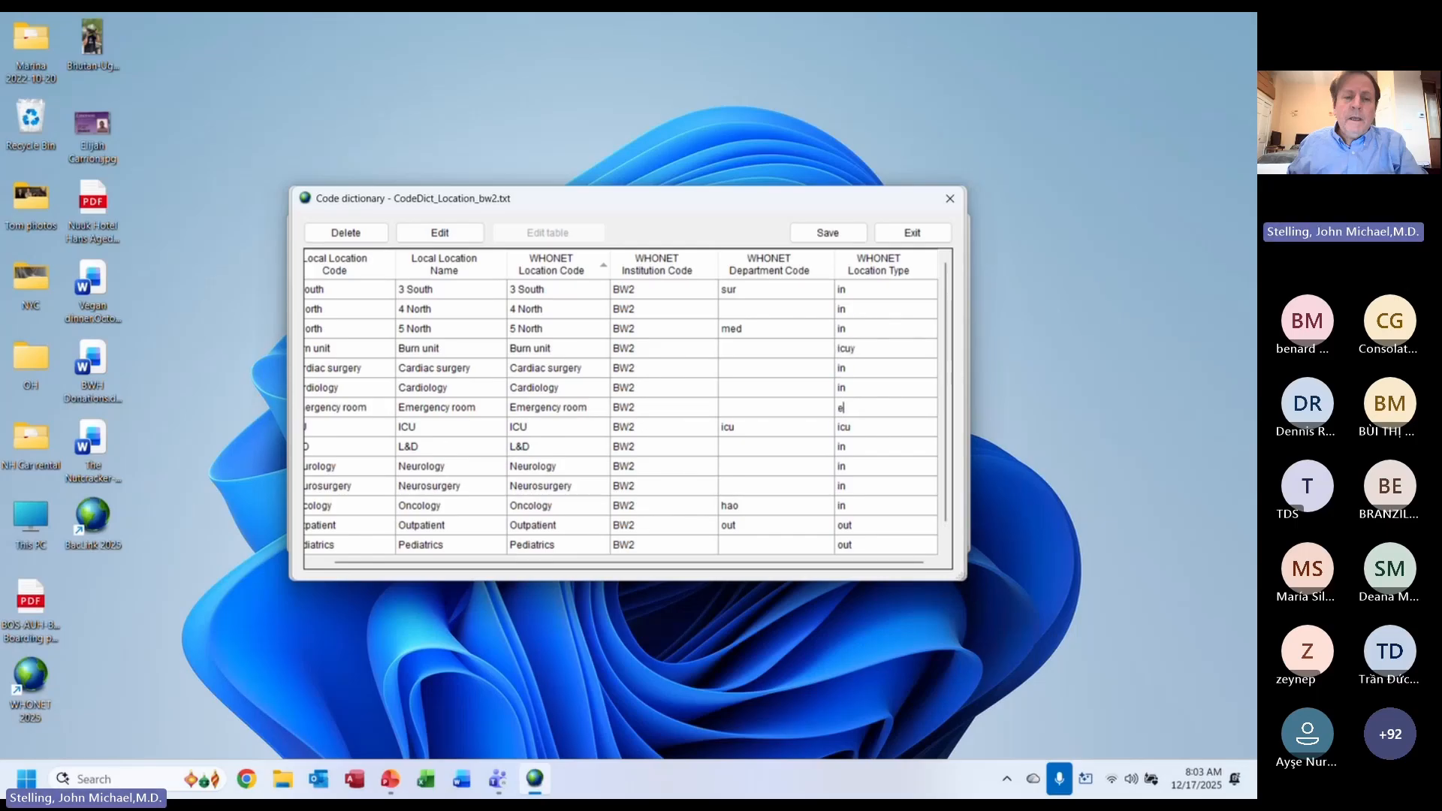
{"action": "type", "text": "me"}
- Edit the Cardiac surgery entry, assigning the Surgery department and the Inpatient location type
{"action": "key", "text": "Down"}
{"action": "key", "text": "Down"}
{"action": "key", "text": "Down"}
{"action": "key", "text": "Down"}
{"action": "key", "text": "Down"}
{"action": "key", "text": "Down"}
{"action": "key", "text": "Down"}
{"action": "key", "text": "Down"}
{"action": "key", "text": "Up"}
{"action": "key", "text": "Up"}
{"action": "key", "text": "Up"}
{"action": "key", "text": "Up"}
{"action": "key", "text": "Up"}
{"action": "key", "text": "Up"}
{"action": "key", "text": "Up"}
{"action": "key", "text": "Up"}
{"action": "key", "text": "Up"}
{"action": "key", "text": "Up"}
{"action": "key", "text": "Up"}
{"action": "key", "text": "Up"}
{"action": "key", "text": "Up"}
{"action": "key", "text": "Up"}
{"action": "key", "text": "Down"}
{"action": "key", "text": "Down"}
{"action": "key", "text": "Down"}
{"action": "key", "text": "Down"}
{"action": "left_click", "coordinate": [440, 233]}
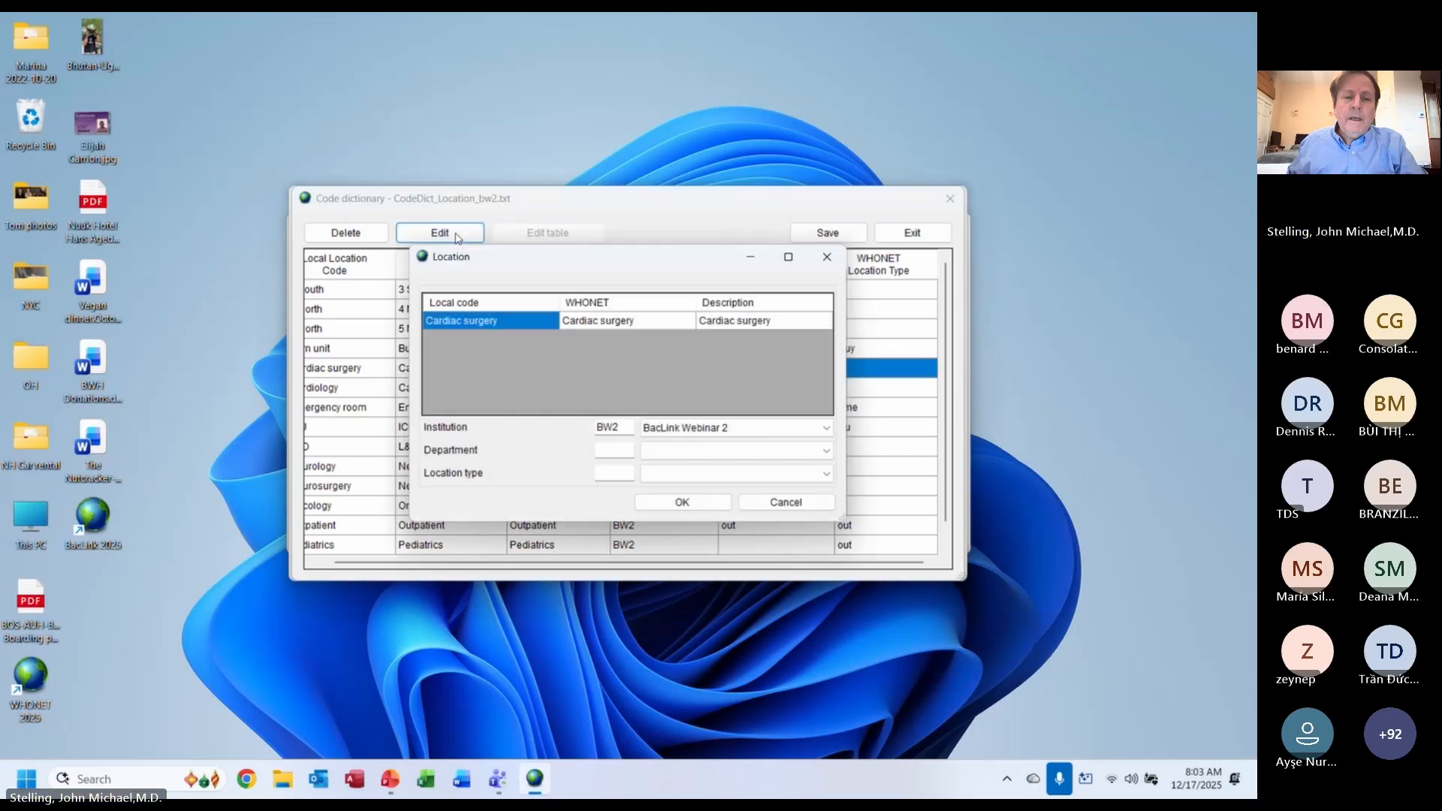
{"action": "left_click", "coordinate": [714, 449]}
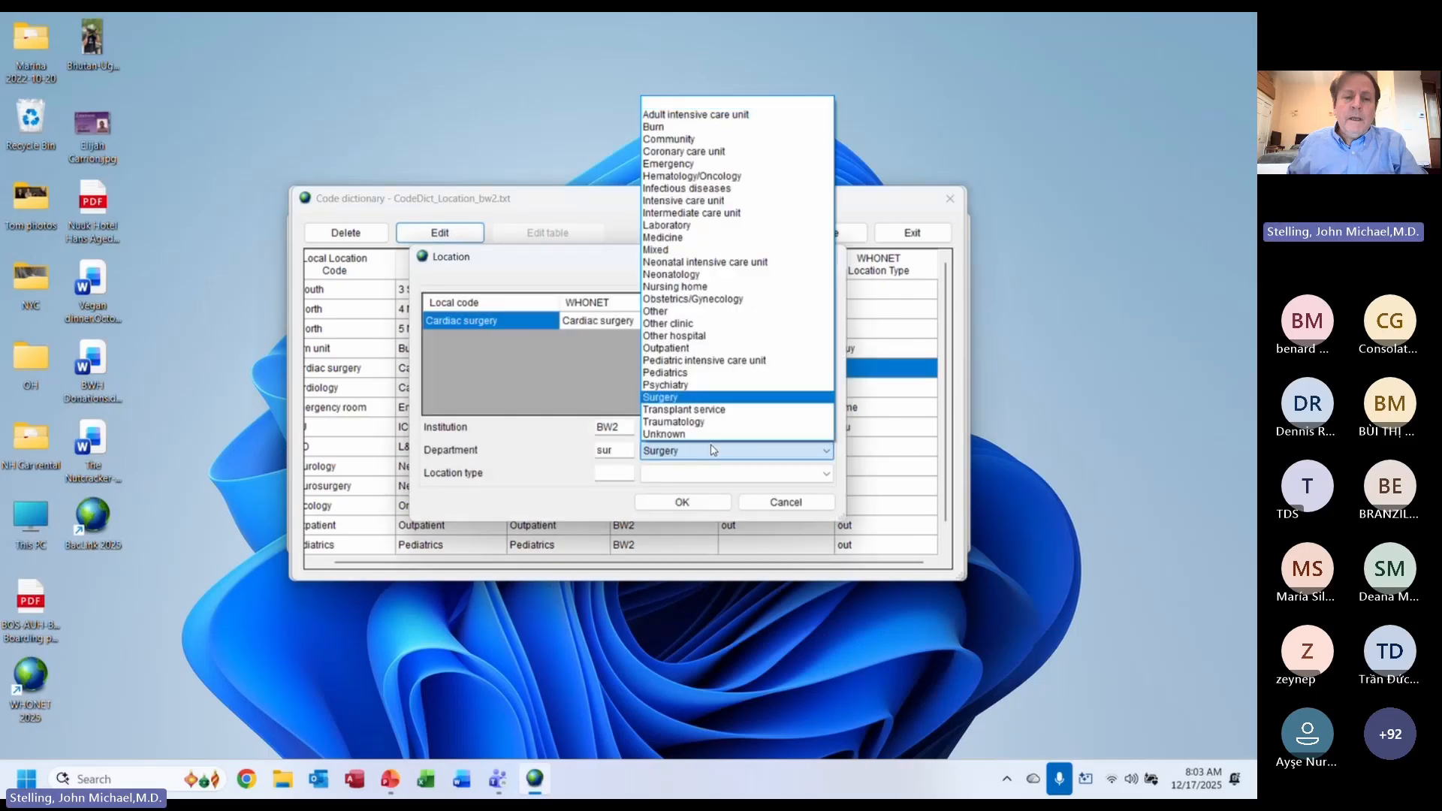
{"action": "left_click", "coordinate": [714, 450]}
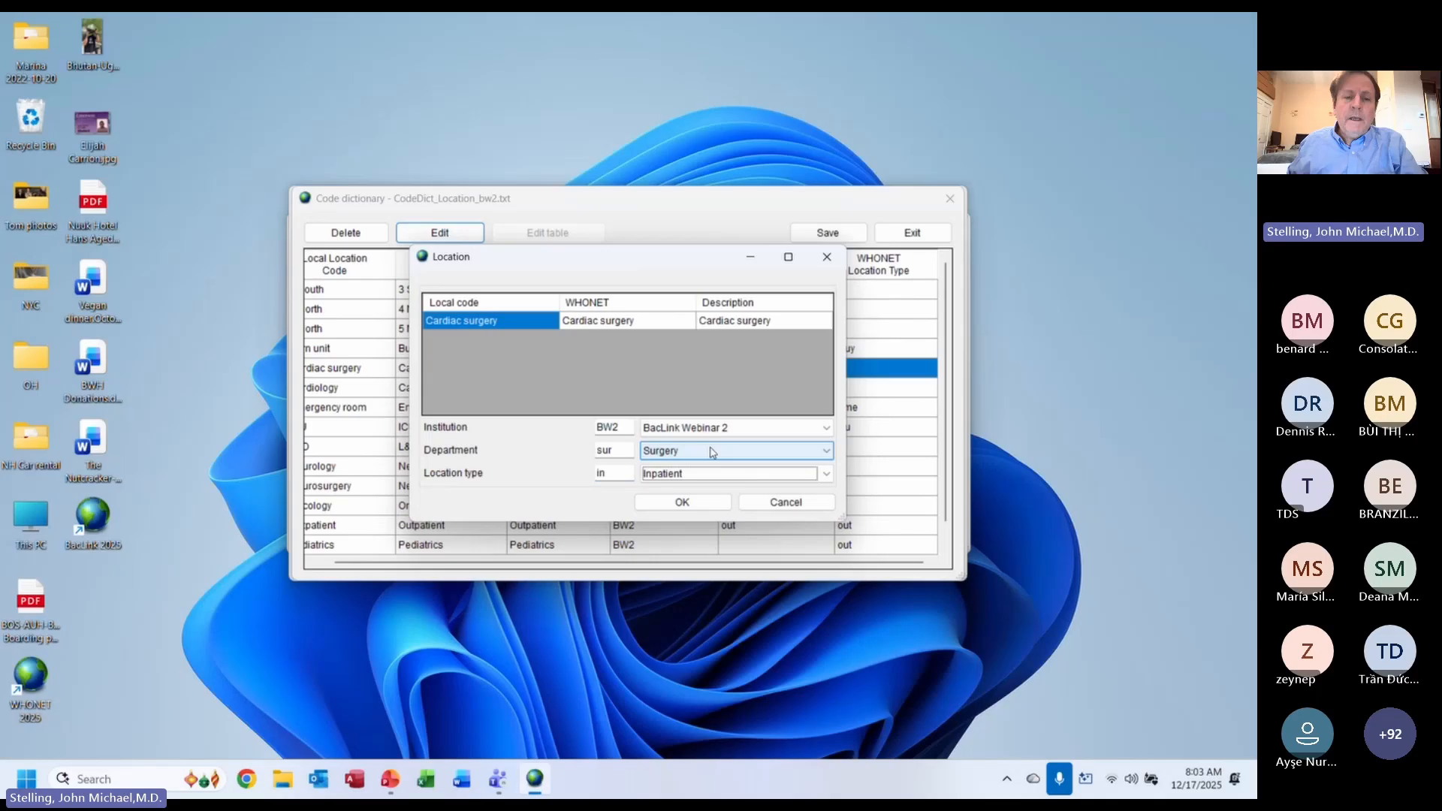
{"action": "key", "text": "Return"}
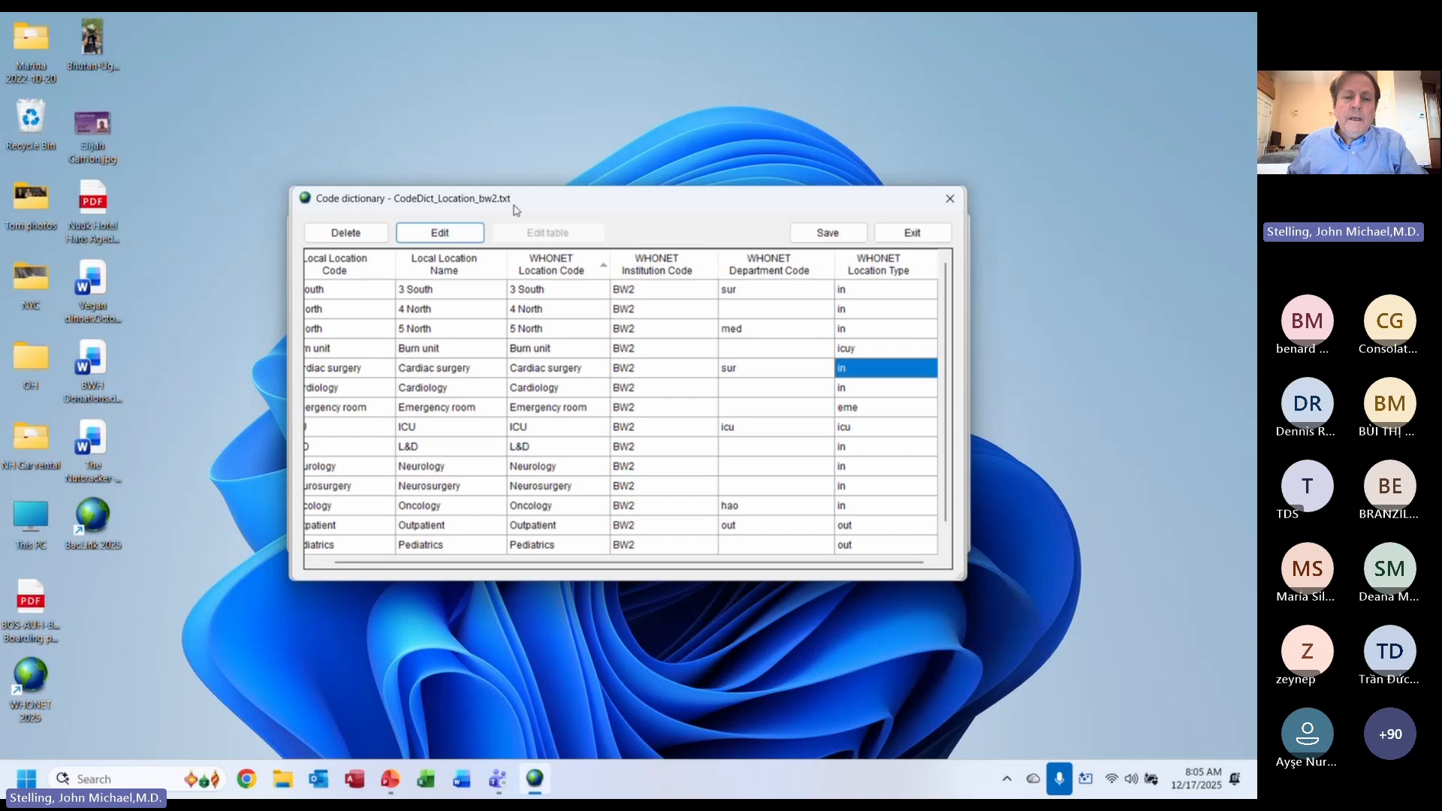
- Exit the location dictionary with its changes saved and continue past the code definition windows
{"action": "left_click", "coordinate": [923, 238]}
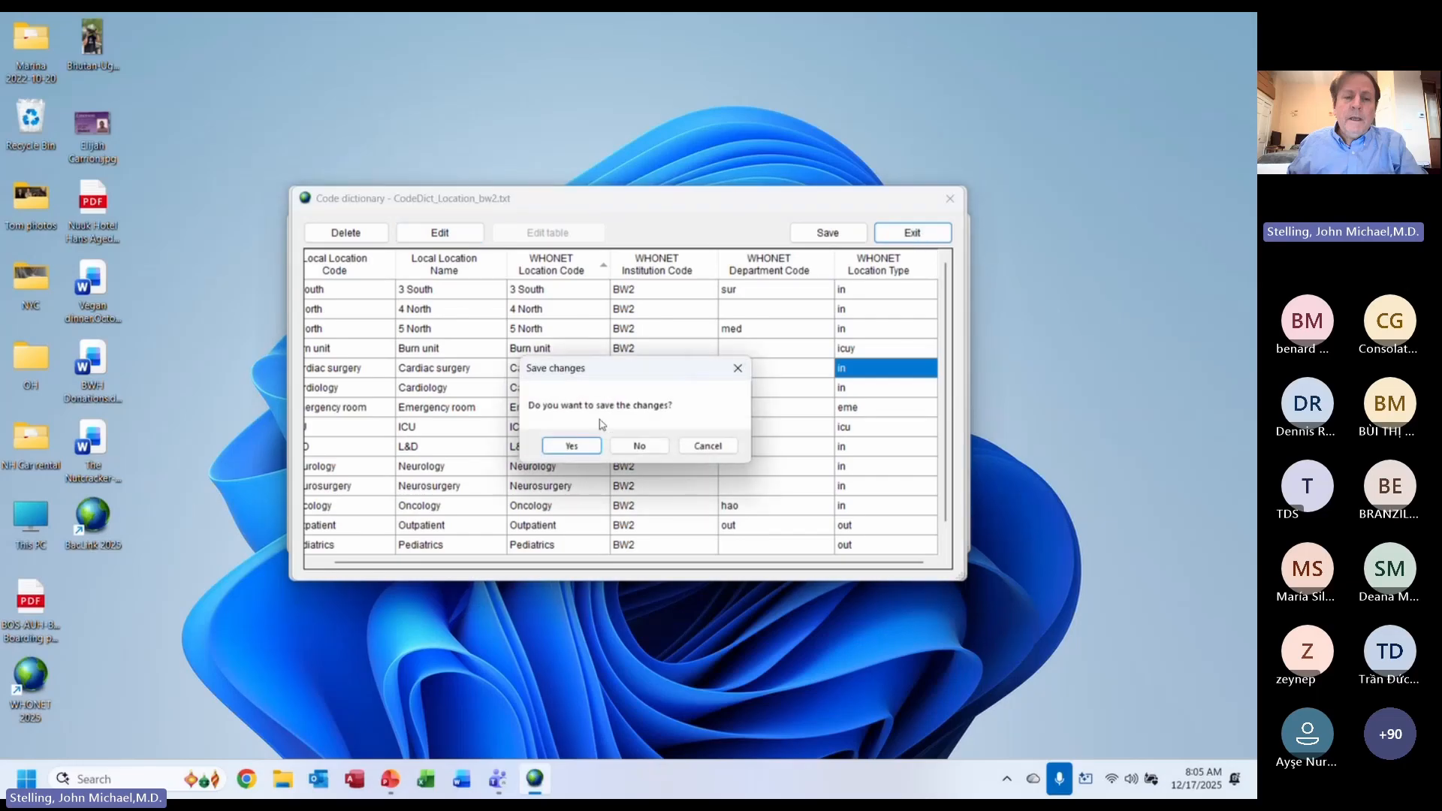
{"action": "left_click", "coordinate": [569, 449]}
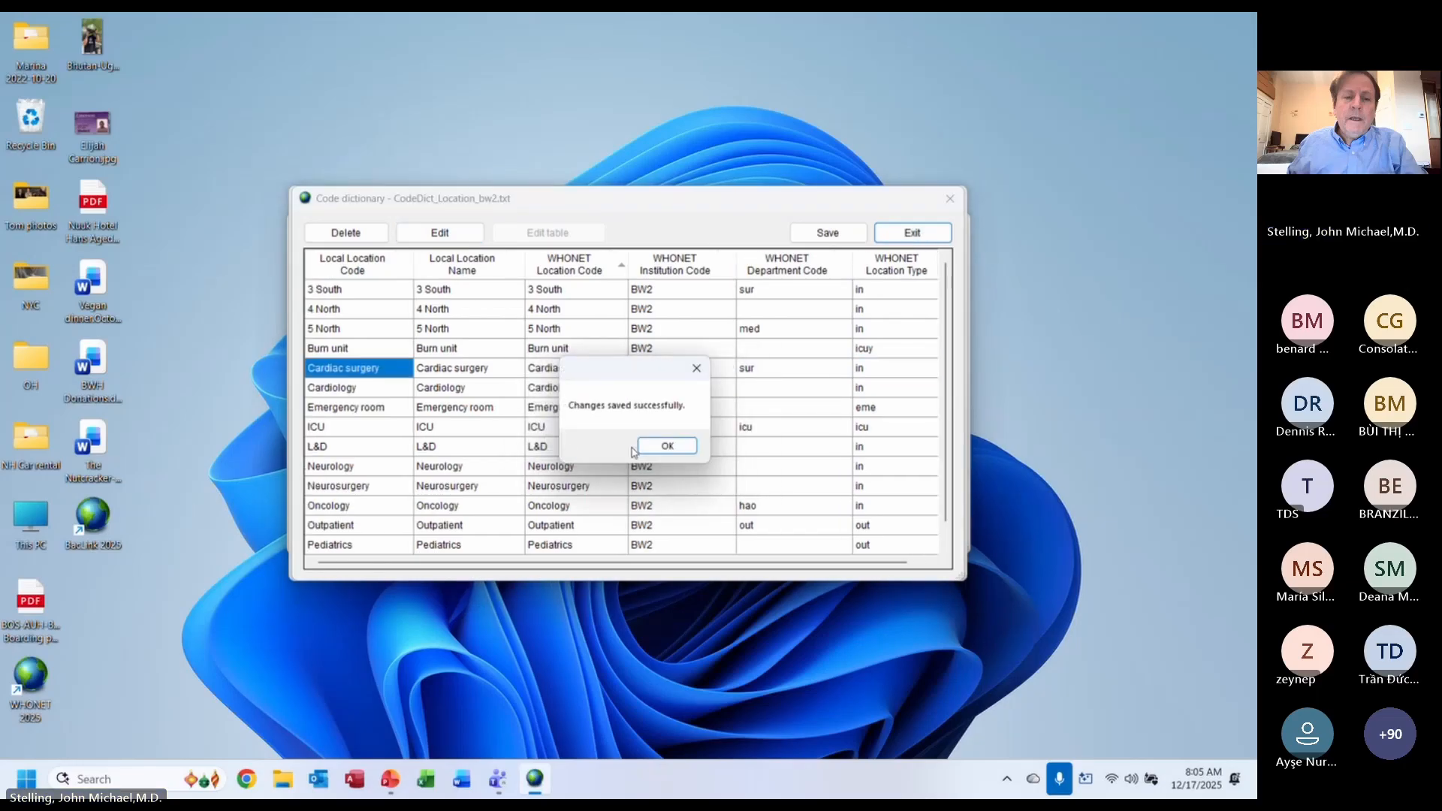
{"action": "left_click", "coordinate": [660, 449]}
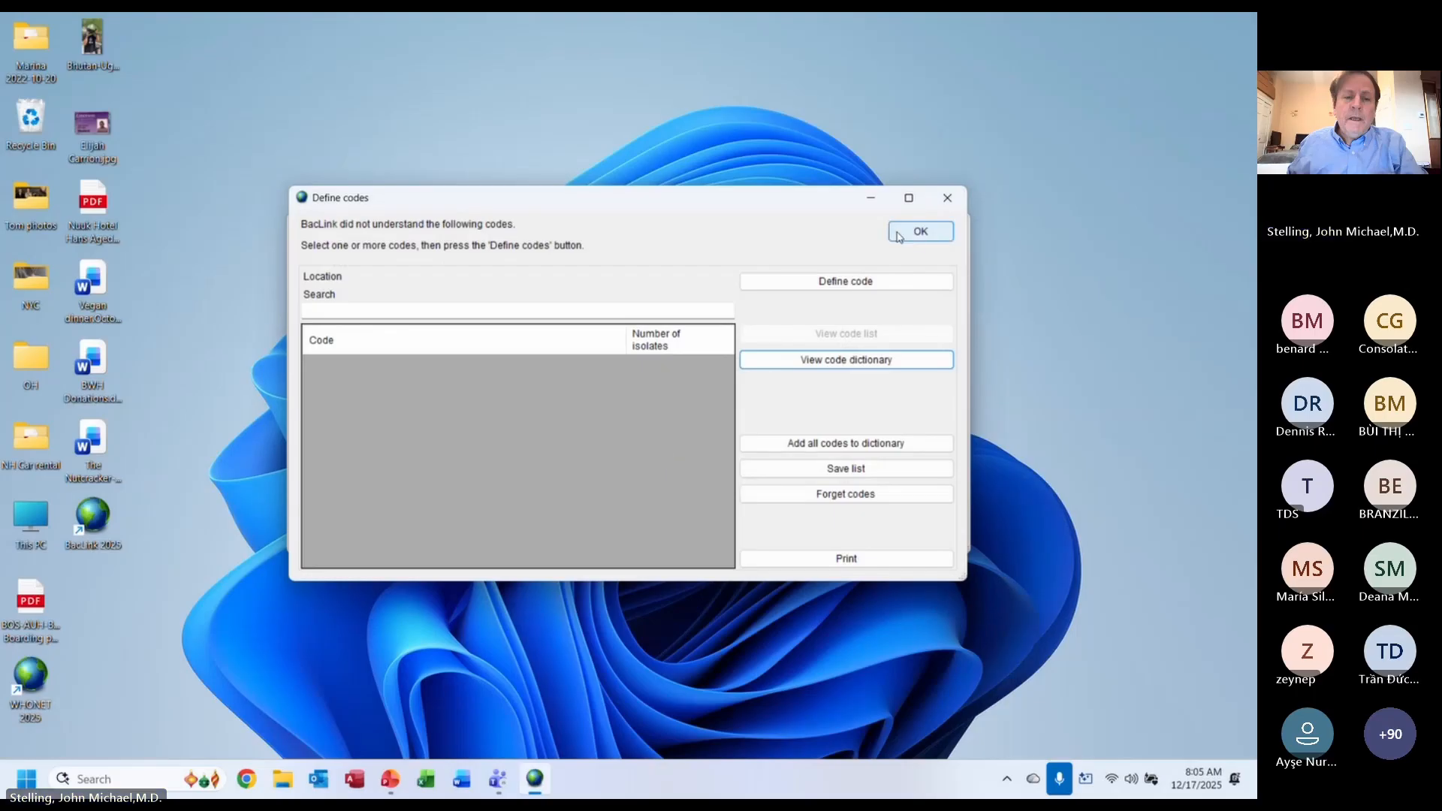
{"action": "left_click", "coordinate": [919, 235]}
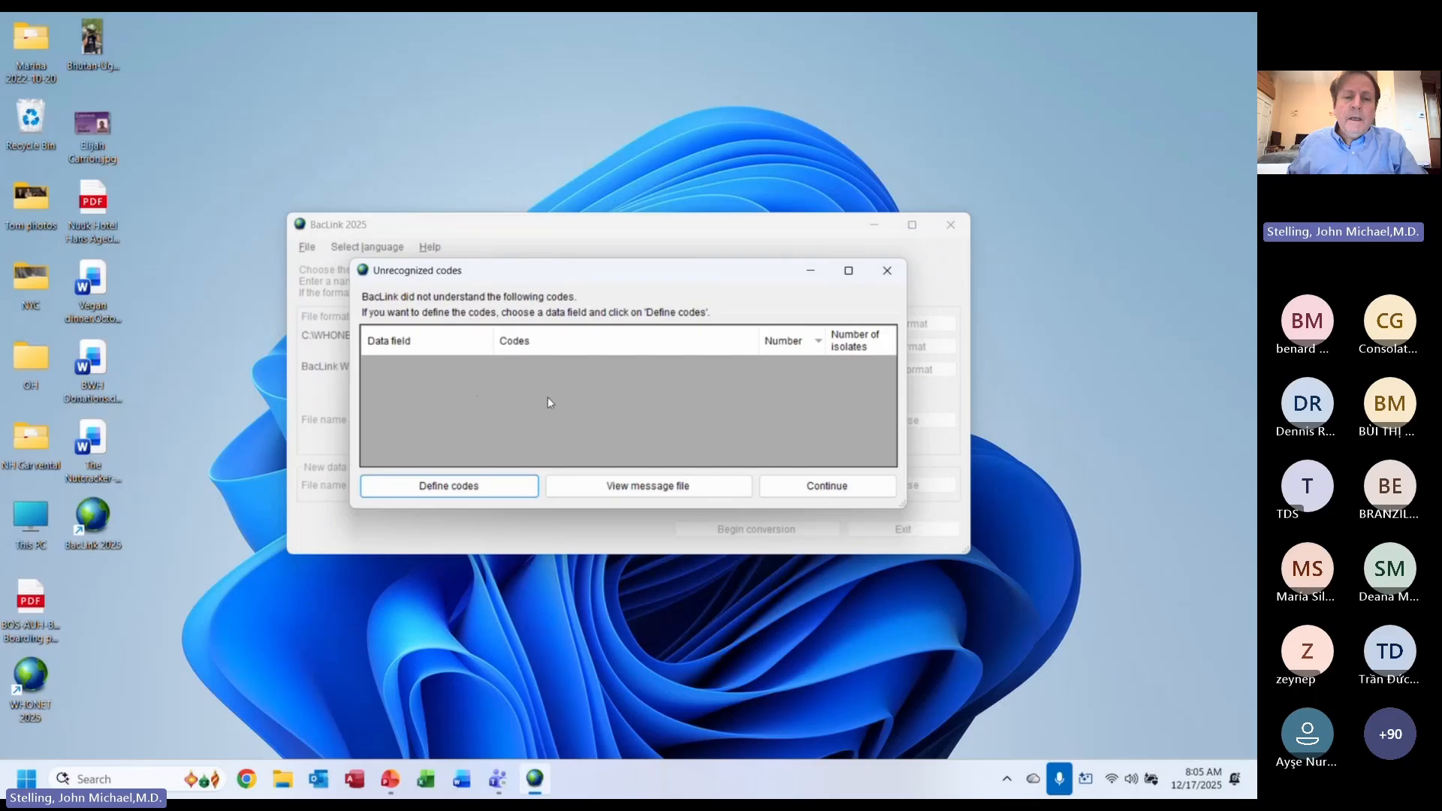
{"action": "left_click", "coordinate": [830, 487]}
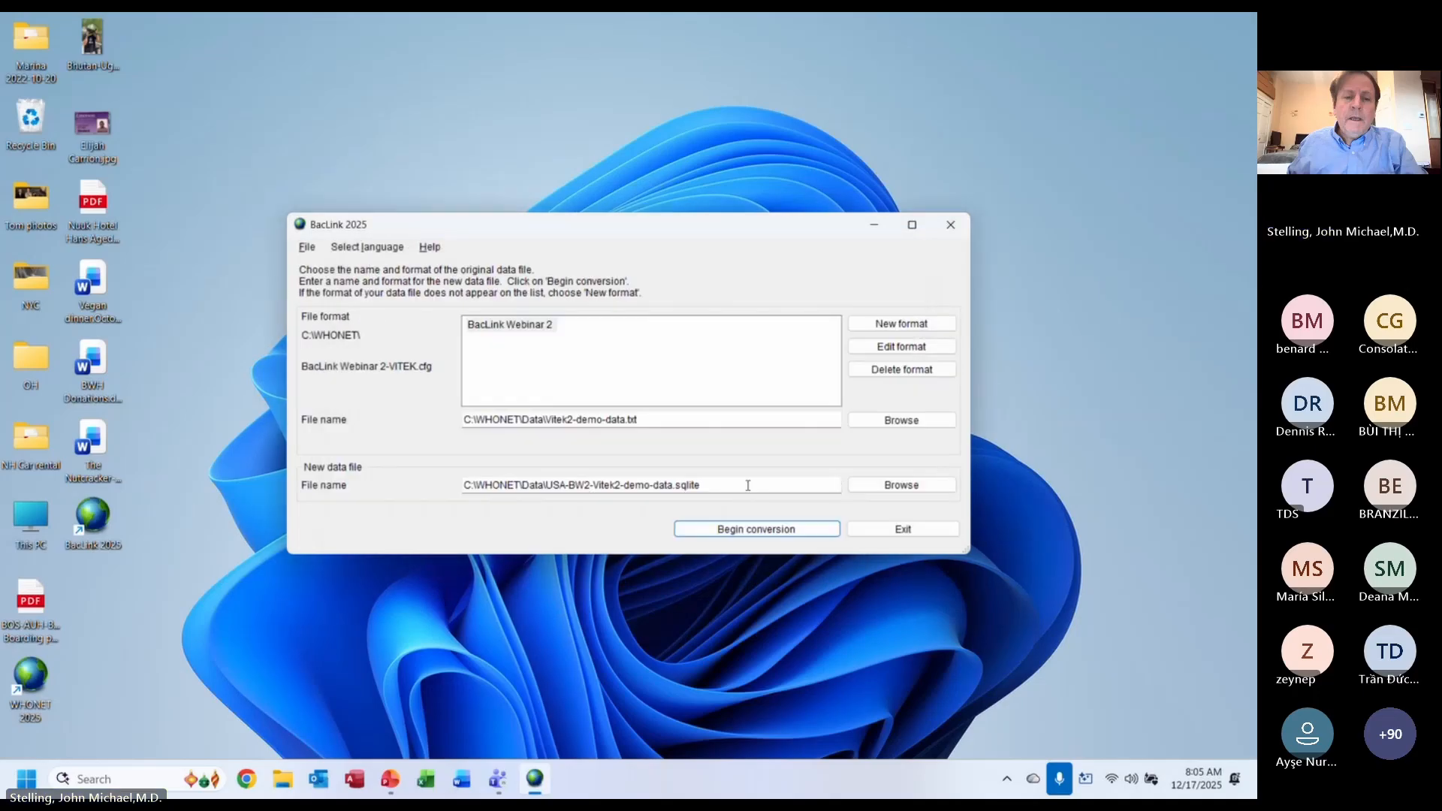
- Rerun the Vitek2 conversion, replacing the existing output file, step through the first three isolates and continue past the completion summary
{"action": "left_click", "coordinate": [756, 529]}
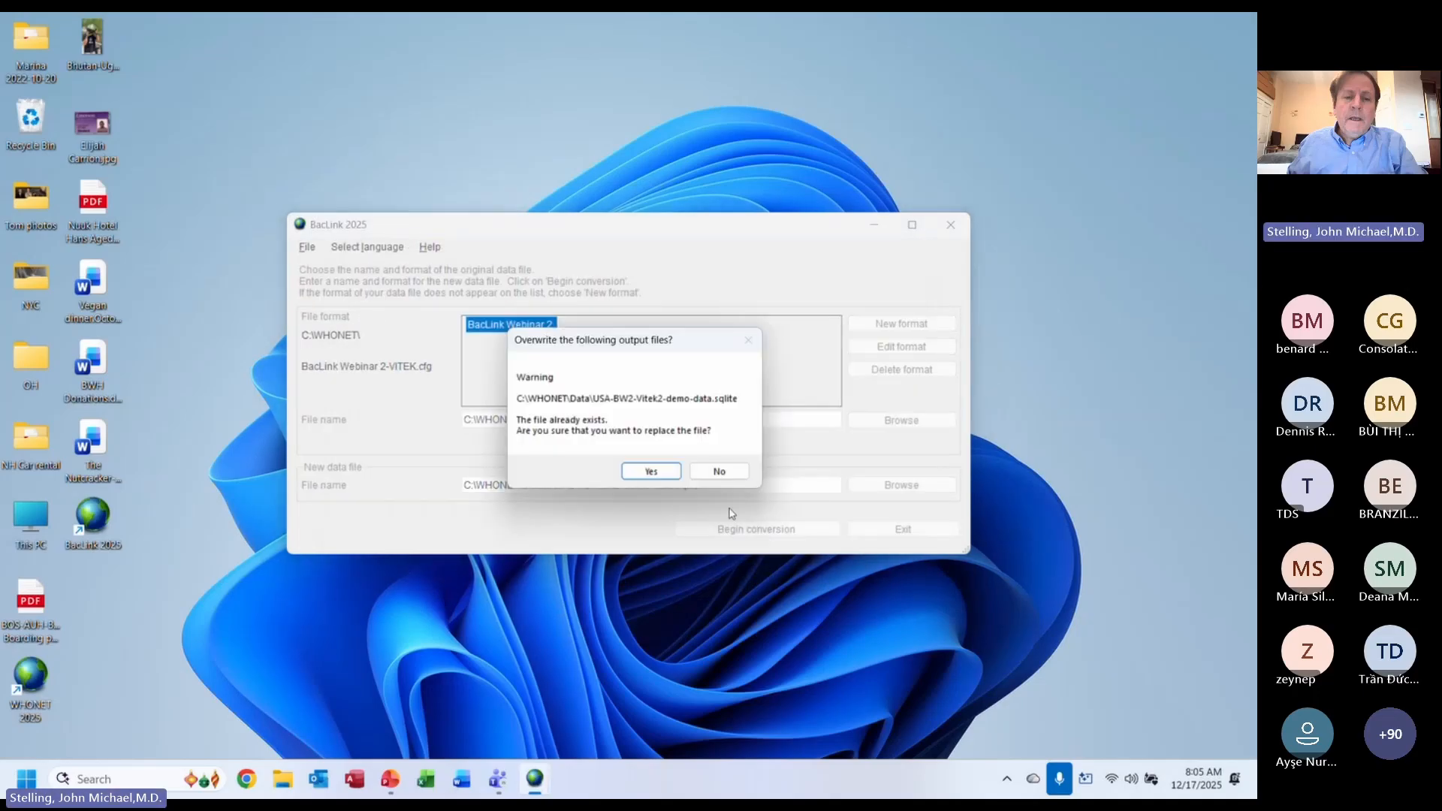
{"action": "left_click", "coordinate": [651, 471]}
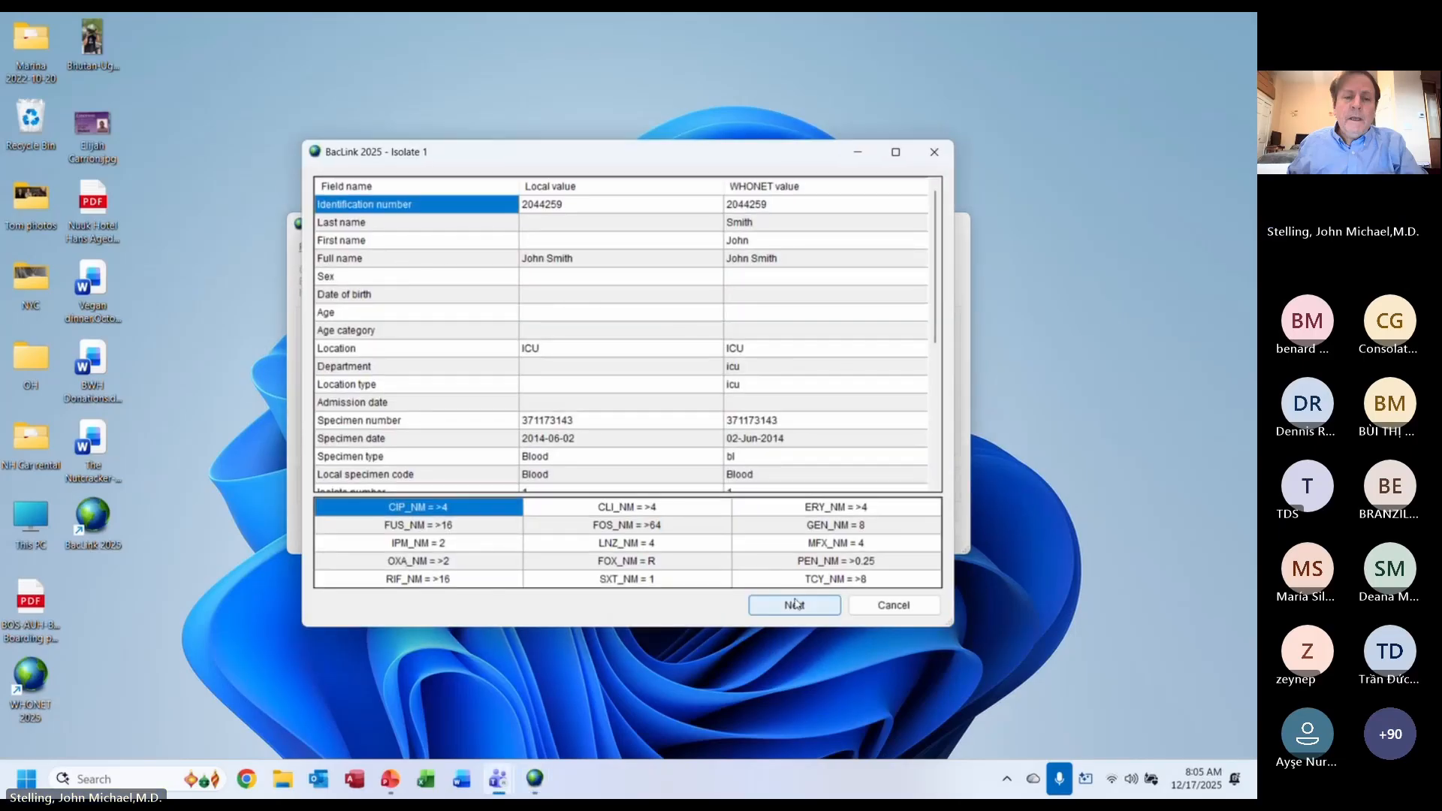
{"action": "left_click", "coordinate": [797, 604]}
{"action": "left_click", "coordinate": [797, 604]}
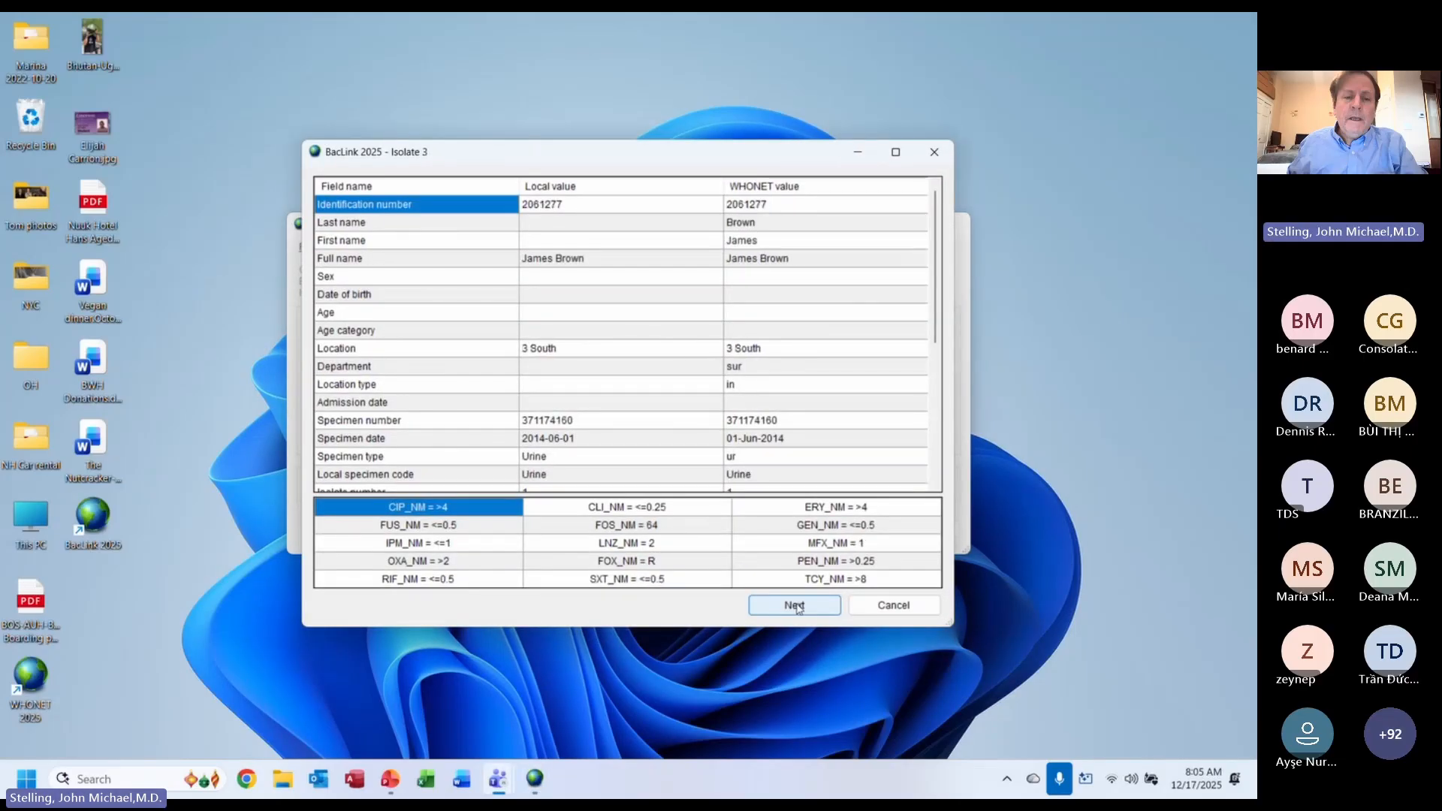
{"action": "left_click", "coordinate": [797, 604]}
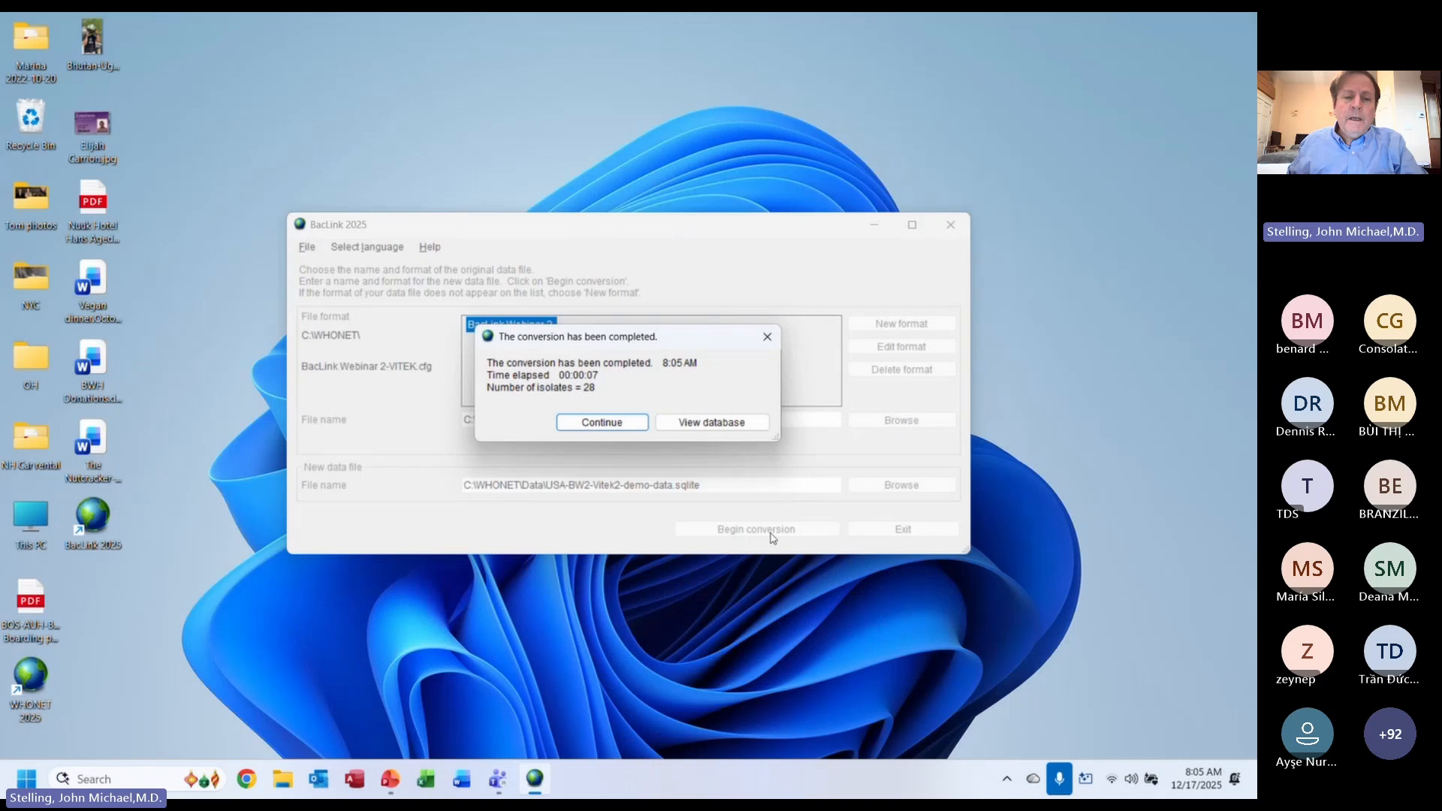
{"action": "left_click", "coordinate": [612, 425]}
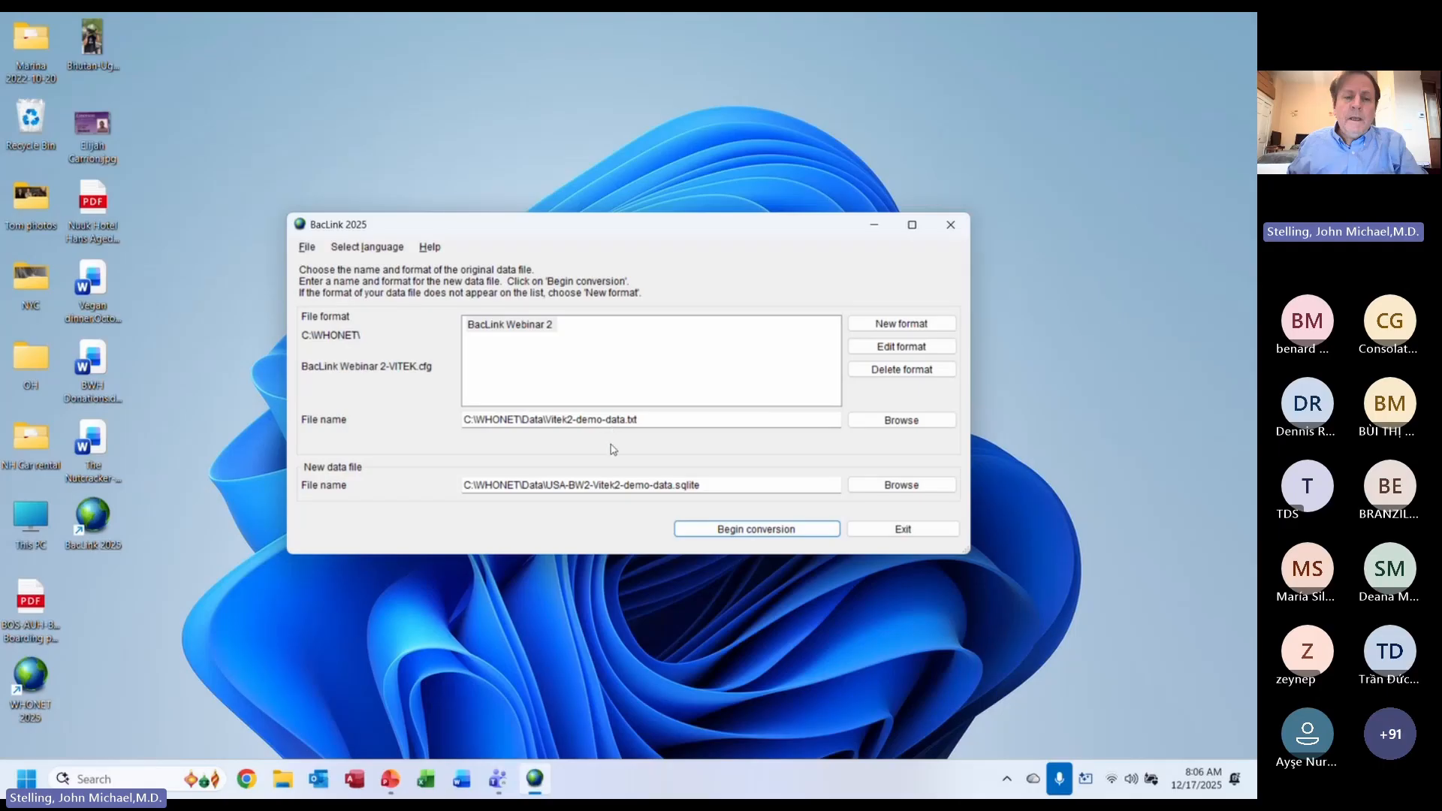
- Switch to PowerPoint, start the slide show from the Vitek example slide and reveal its optional Step 6
{"action": "left_click", "coordinate": [390, 778]}
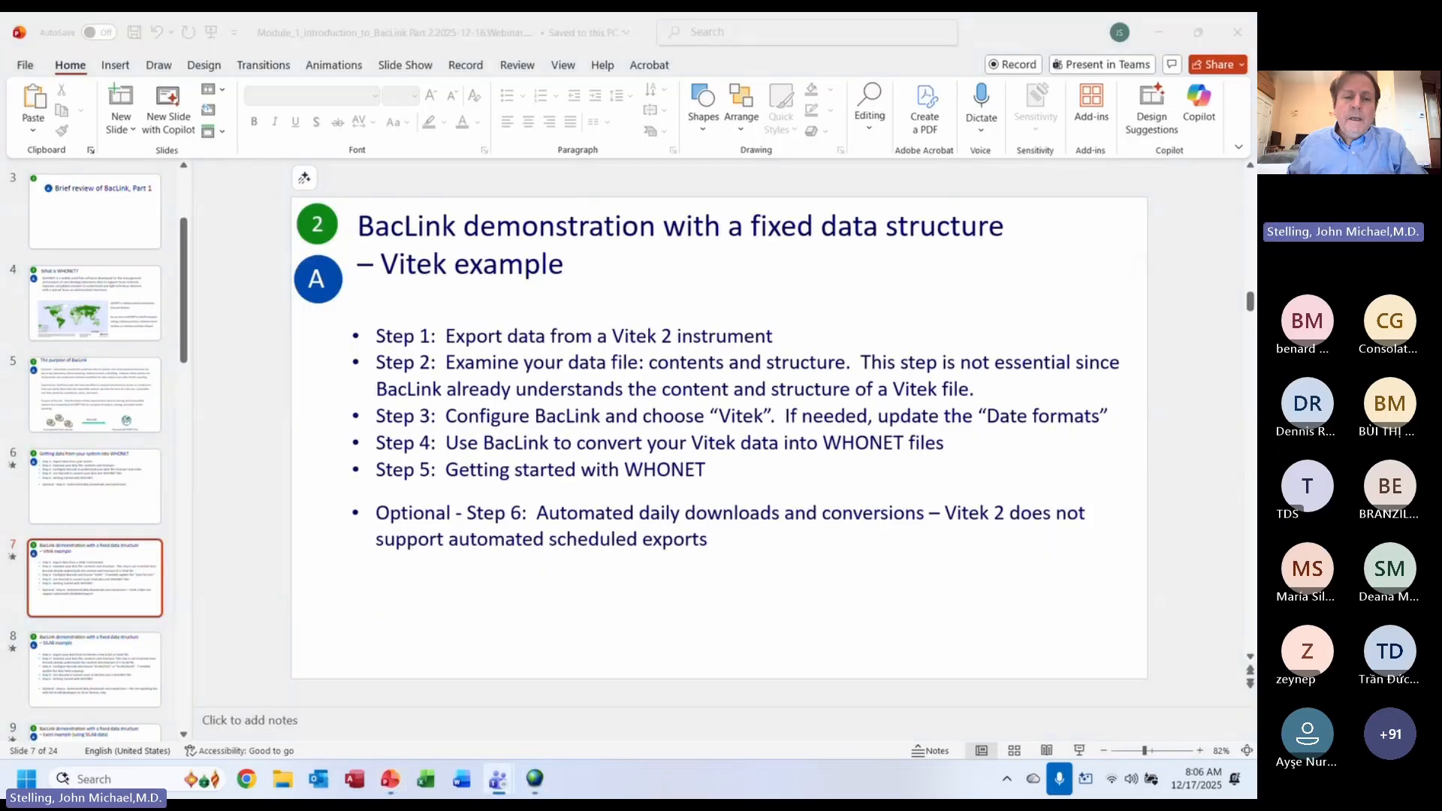
{"action": "left_click", "coordinate": [1079, 750]}
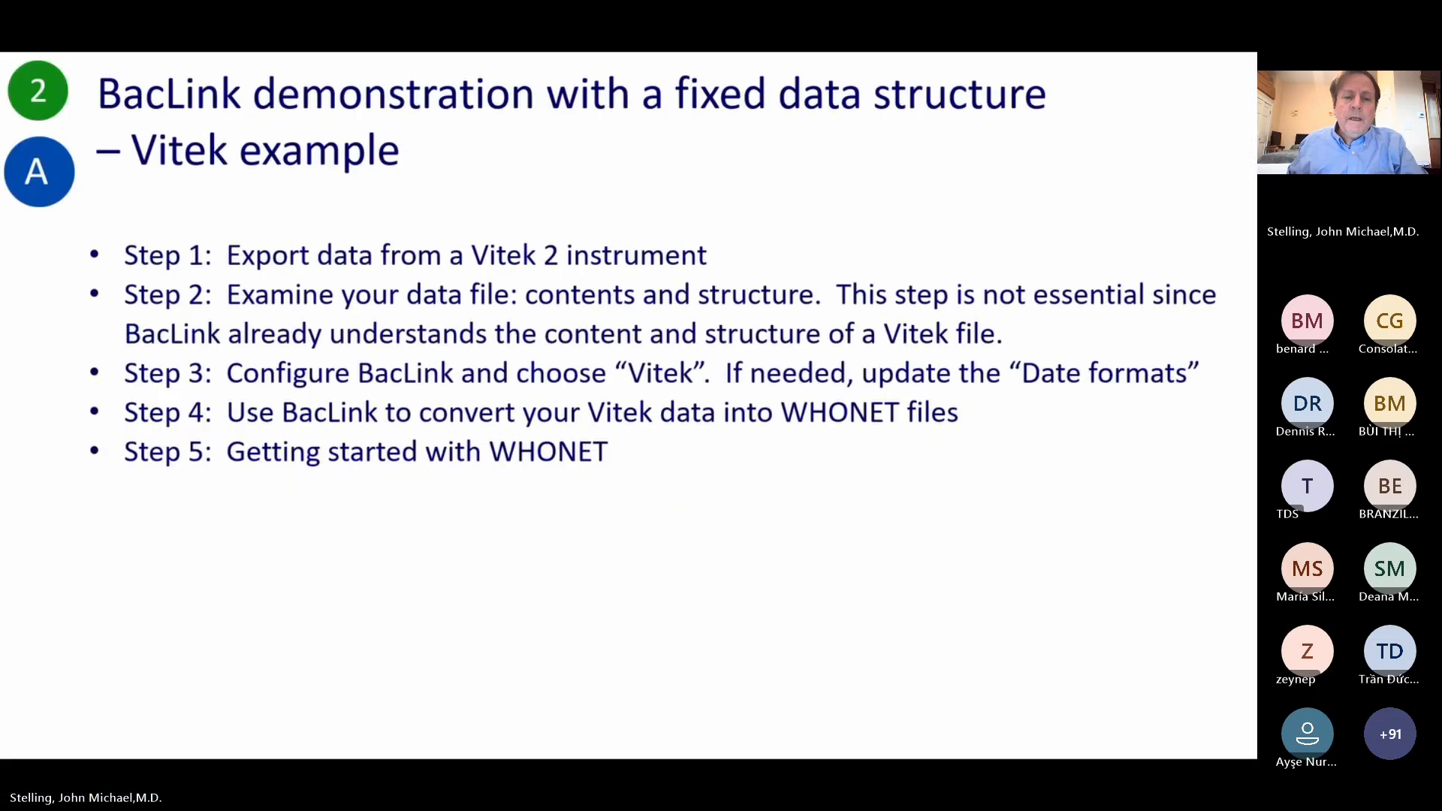
{"action": "key", "text": "Right"}
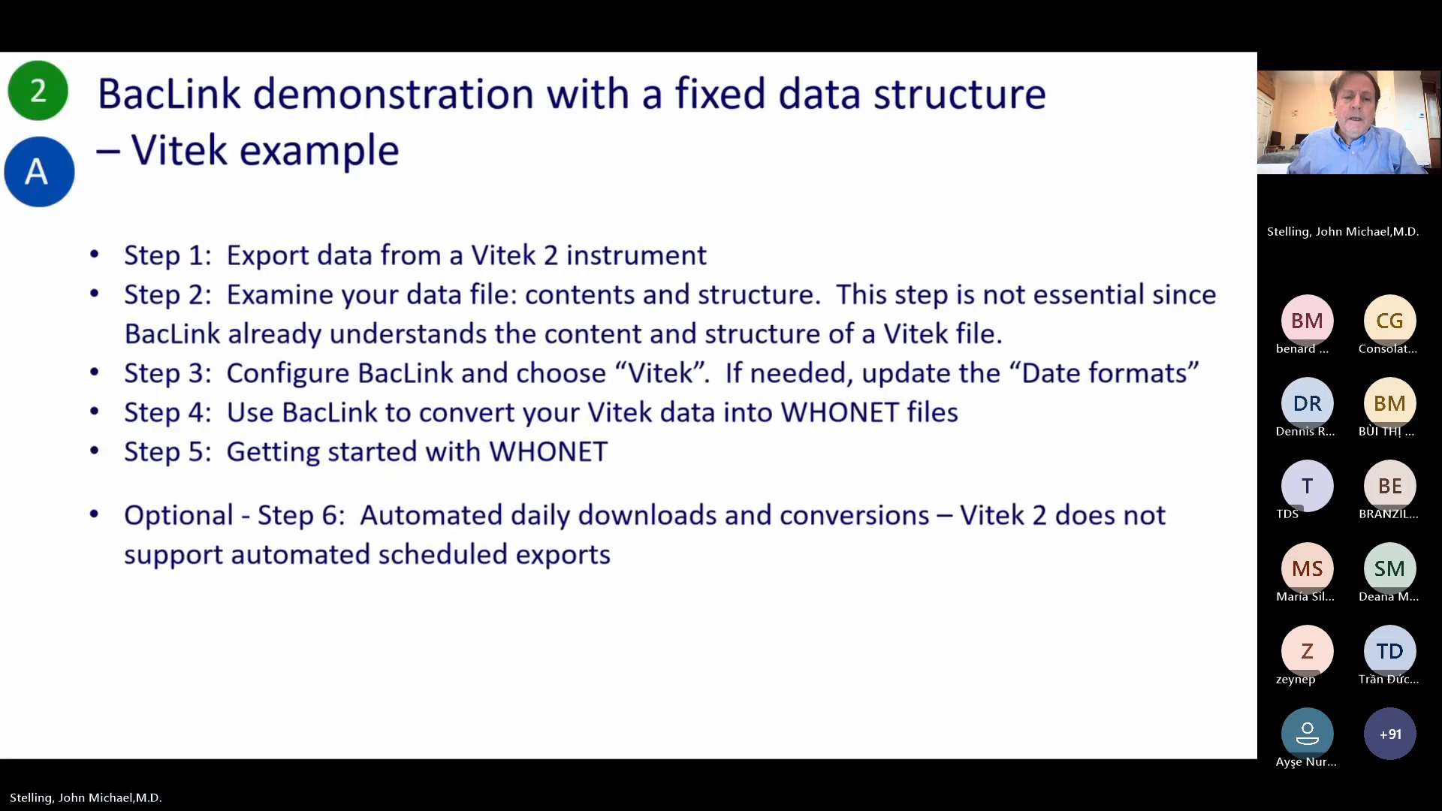
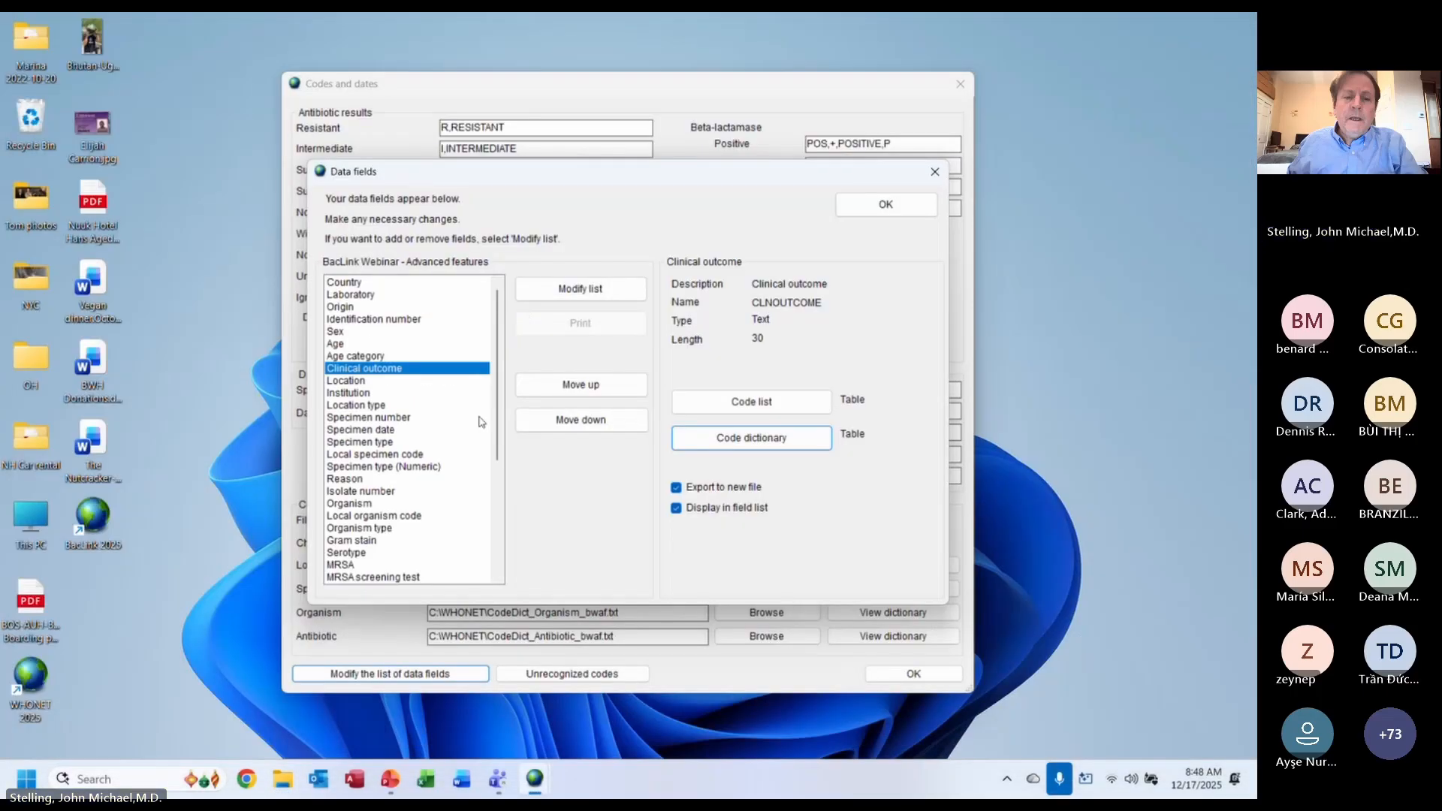
- Launch WHONET, dismiss the list of existing laboratories and start creating a laboratory from a data file
{"action": "key", "text": "Escape"}
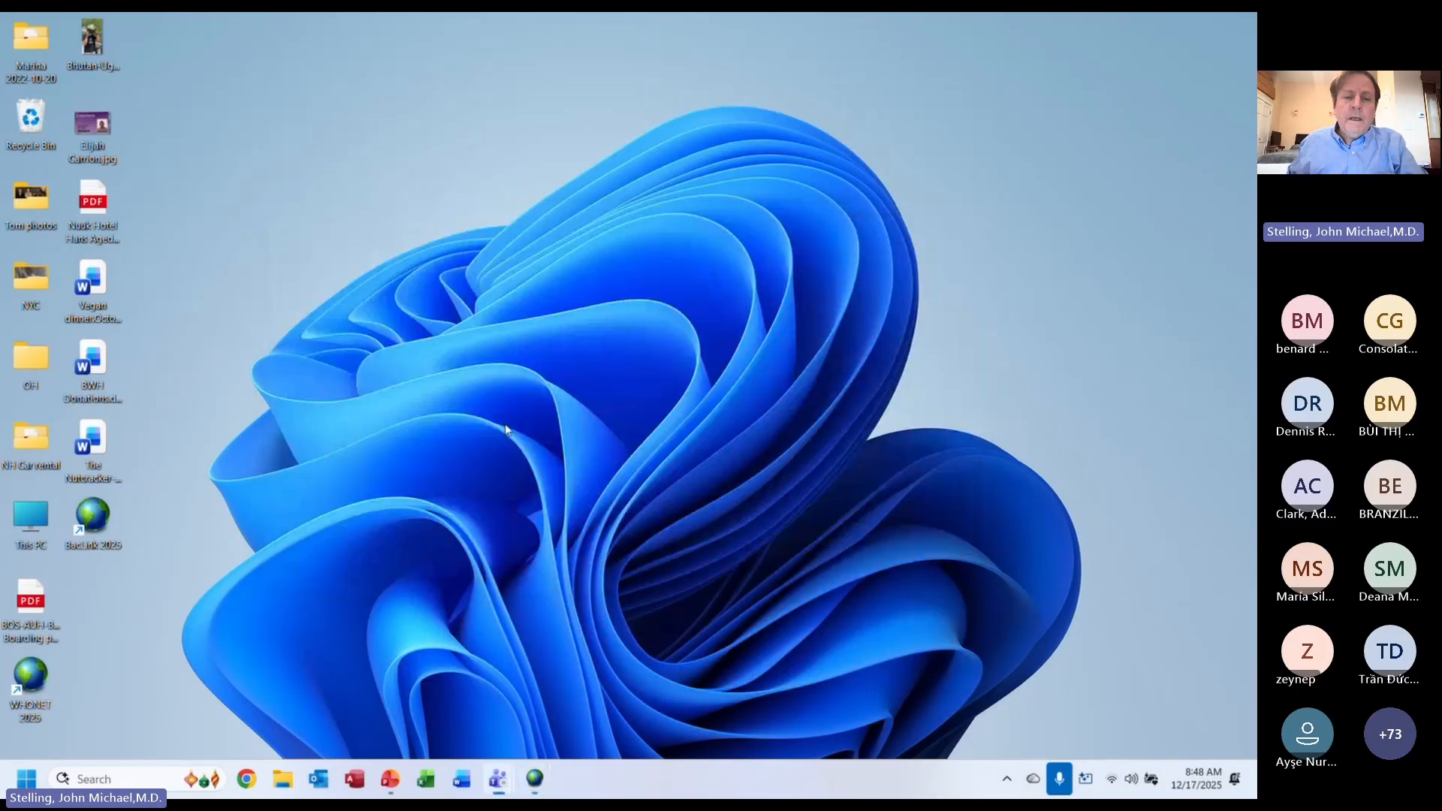
{"action": "left_click", "coordinate": [45, 679]}
{"action": "double_click", "coordinate": [45, 680]}
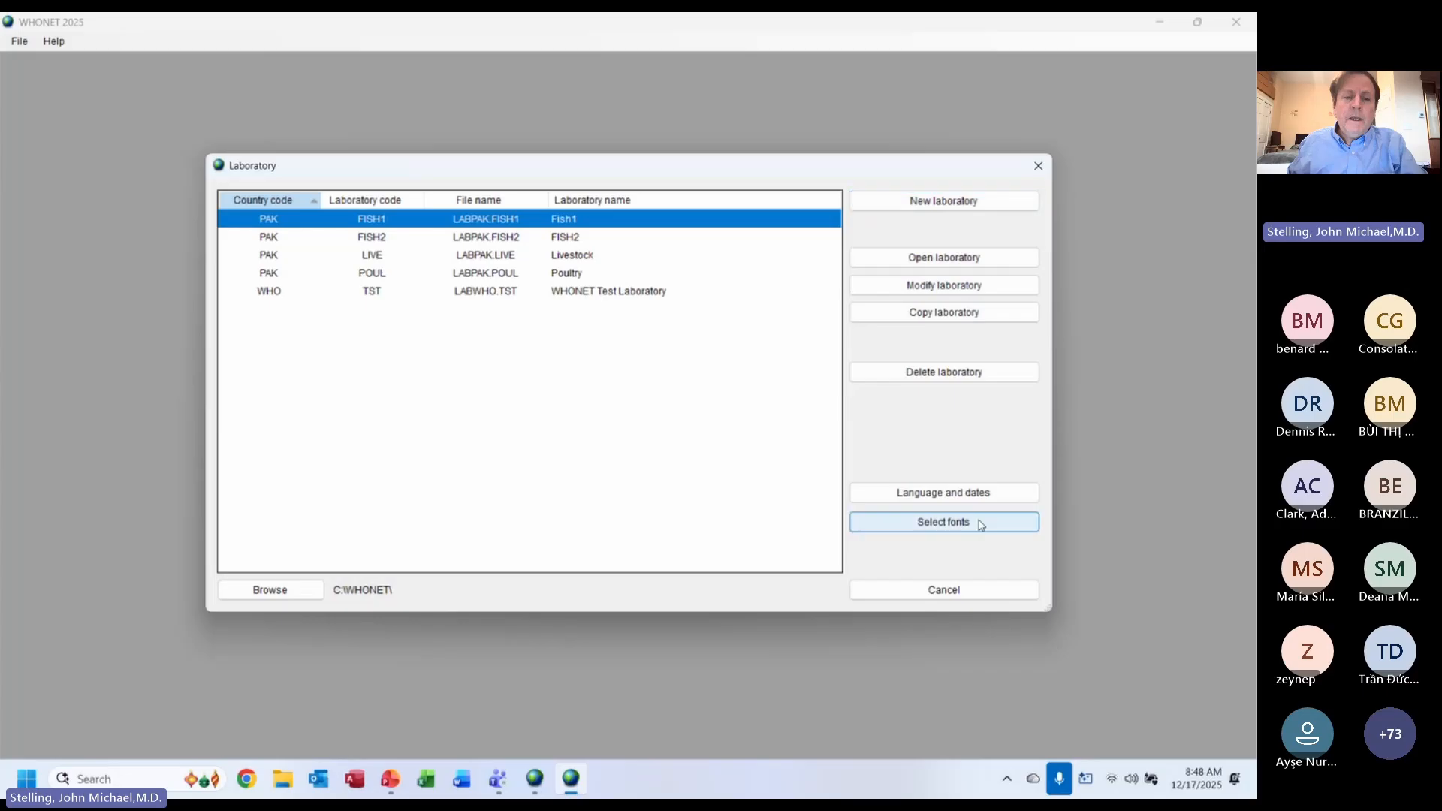
{"action": "left_click", "coordinate": [973, 590]}
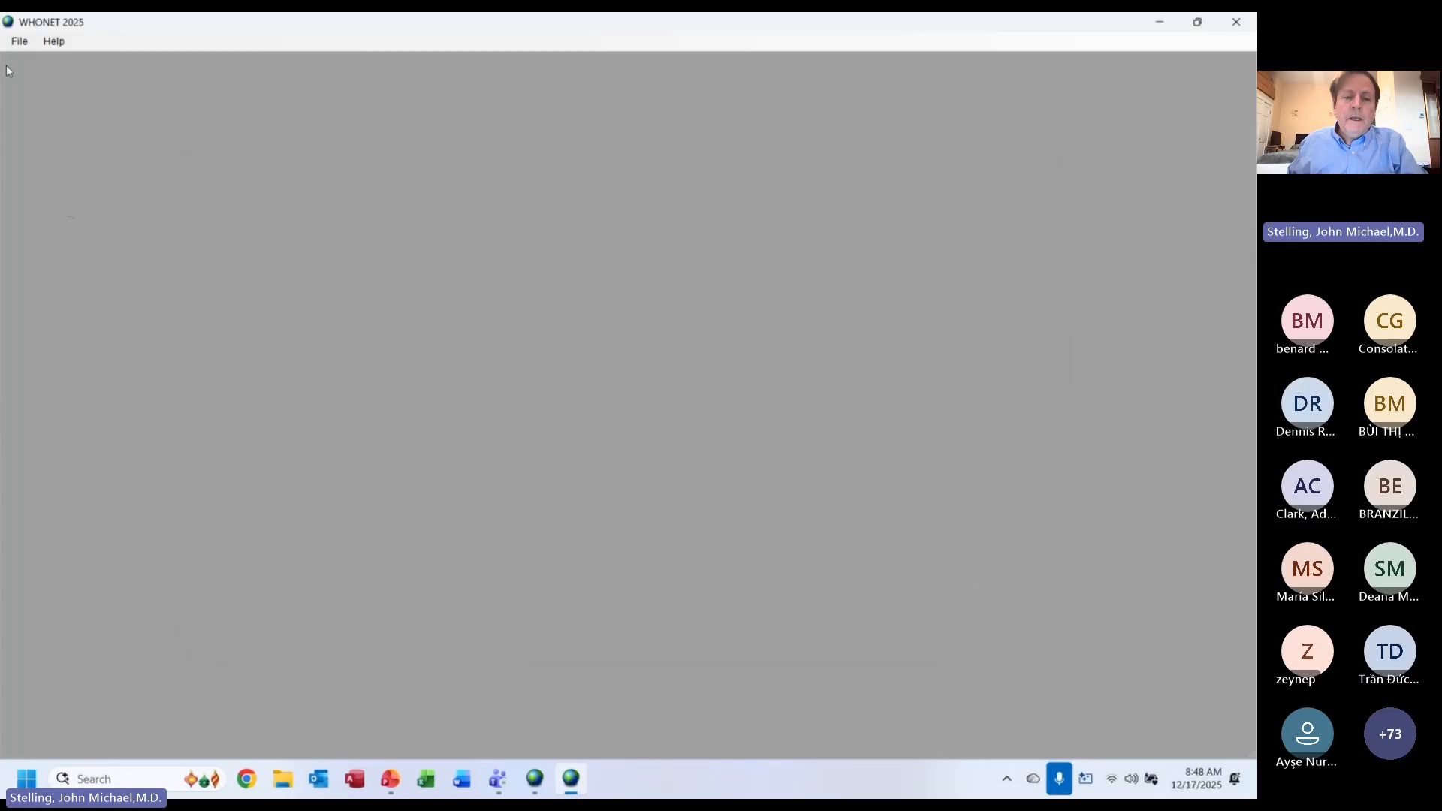
{"action": "left_click", "coordinate": [19, 41]}
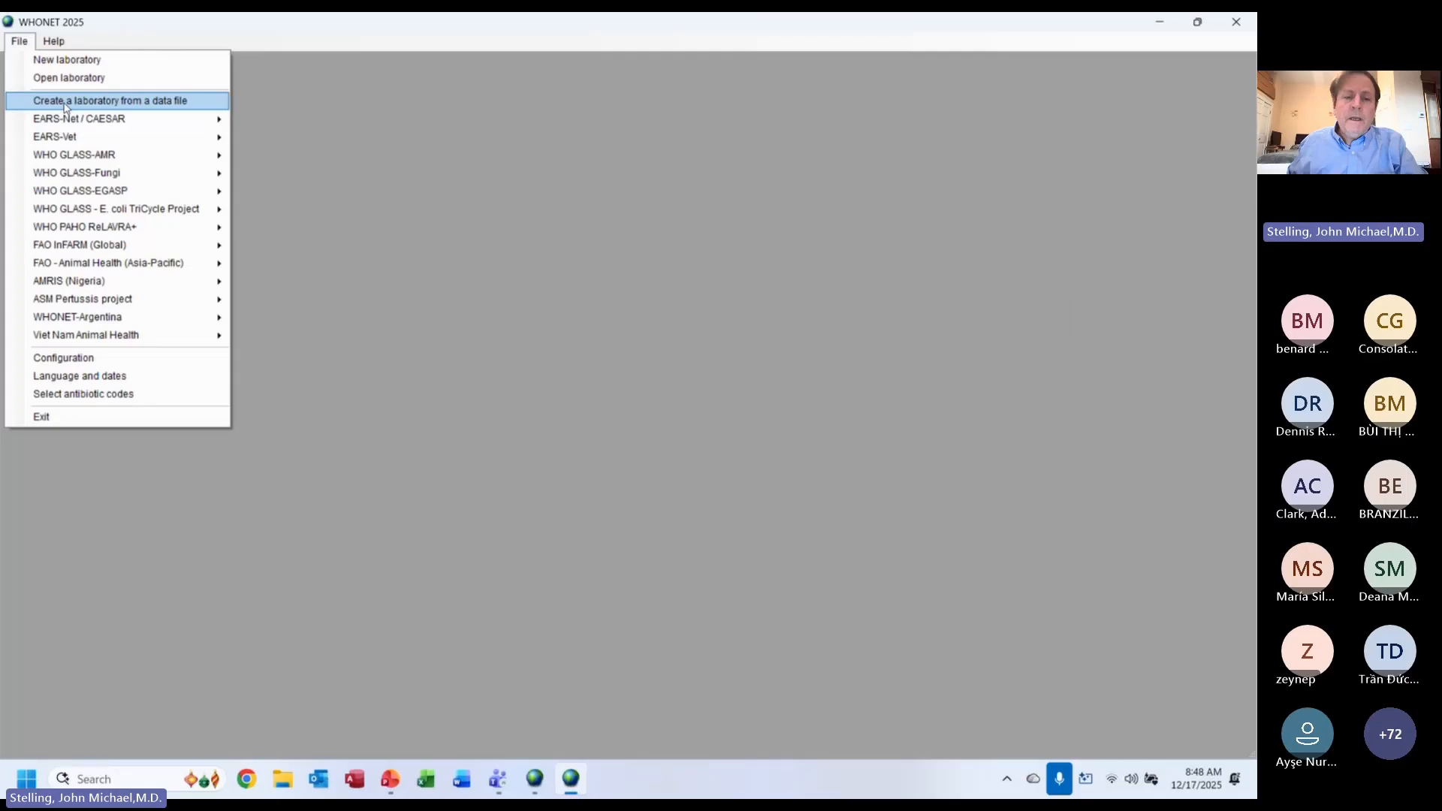
{"action": "left_click", "coordinate": [65, 106]}
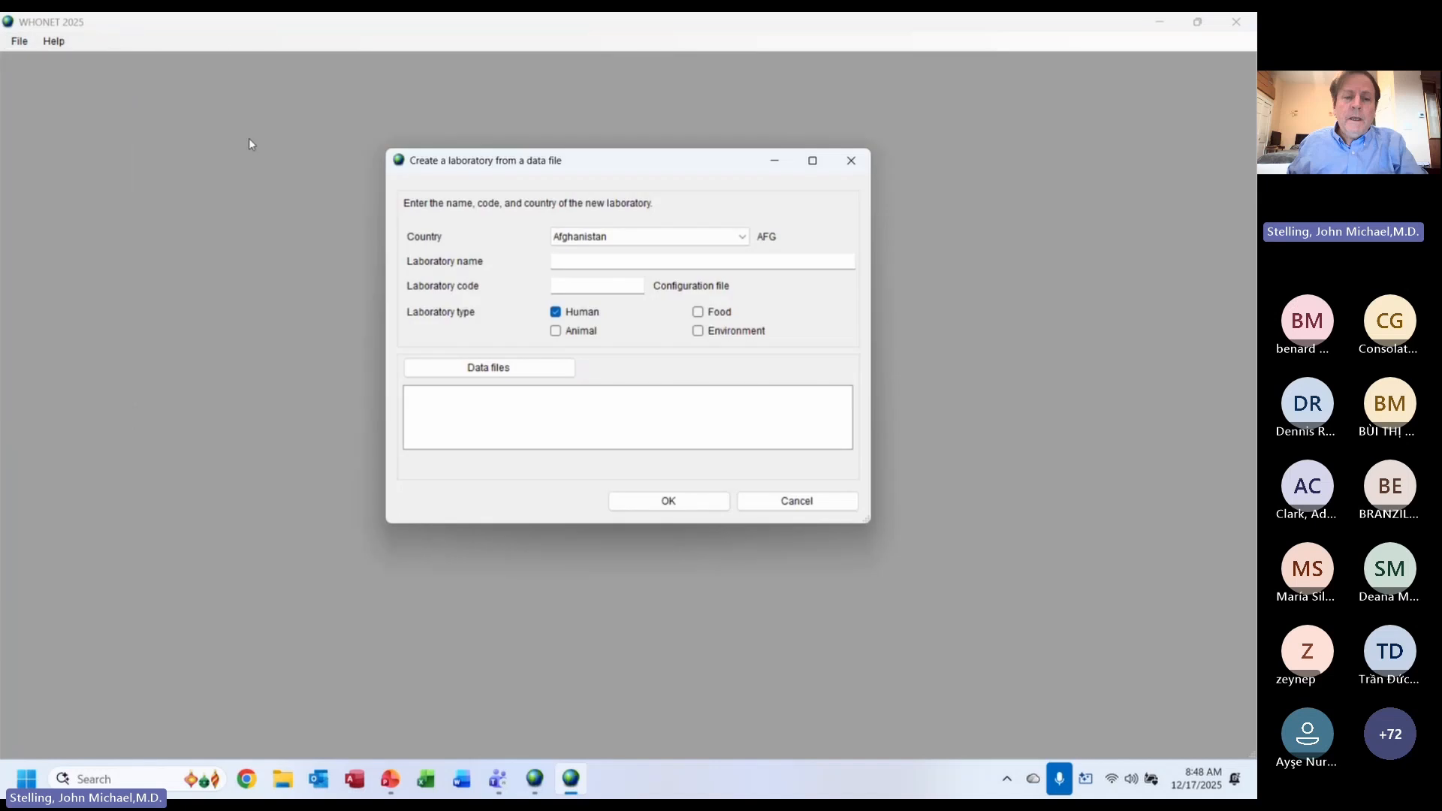
- Set the new laboratory's country to United States, name to BacLink Webinar 2 and code to BW2, keeping only the Human type
{"action": "left_click", "coordinate": [586, 239]}
{"action": "type", "text": "un"}
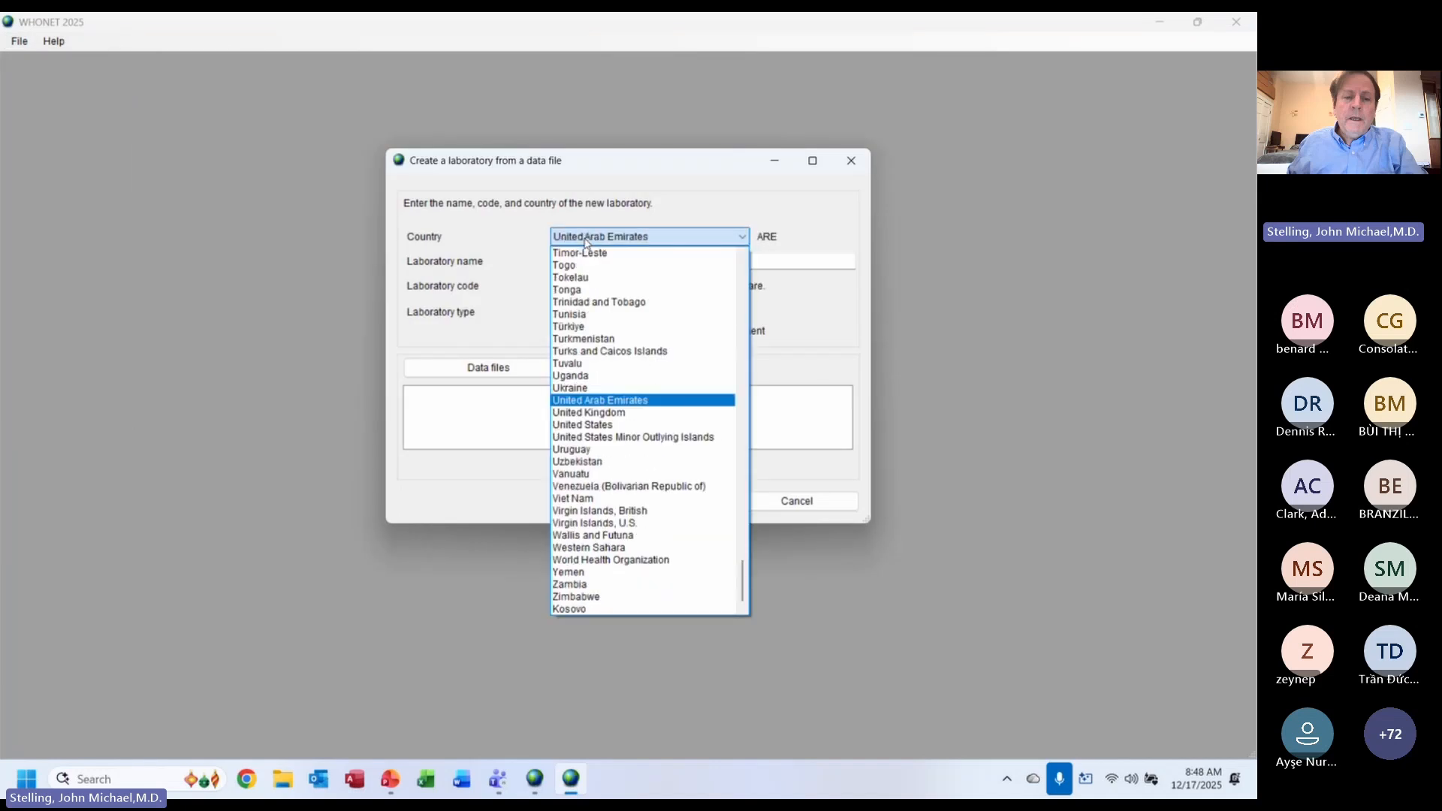
{"action": "key", "text": "Down"}
{"action": "key", "text": "Down"}
{"action": "key", "text": "Tab"}
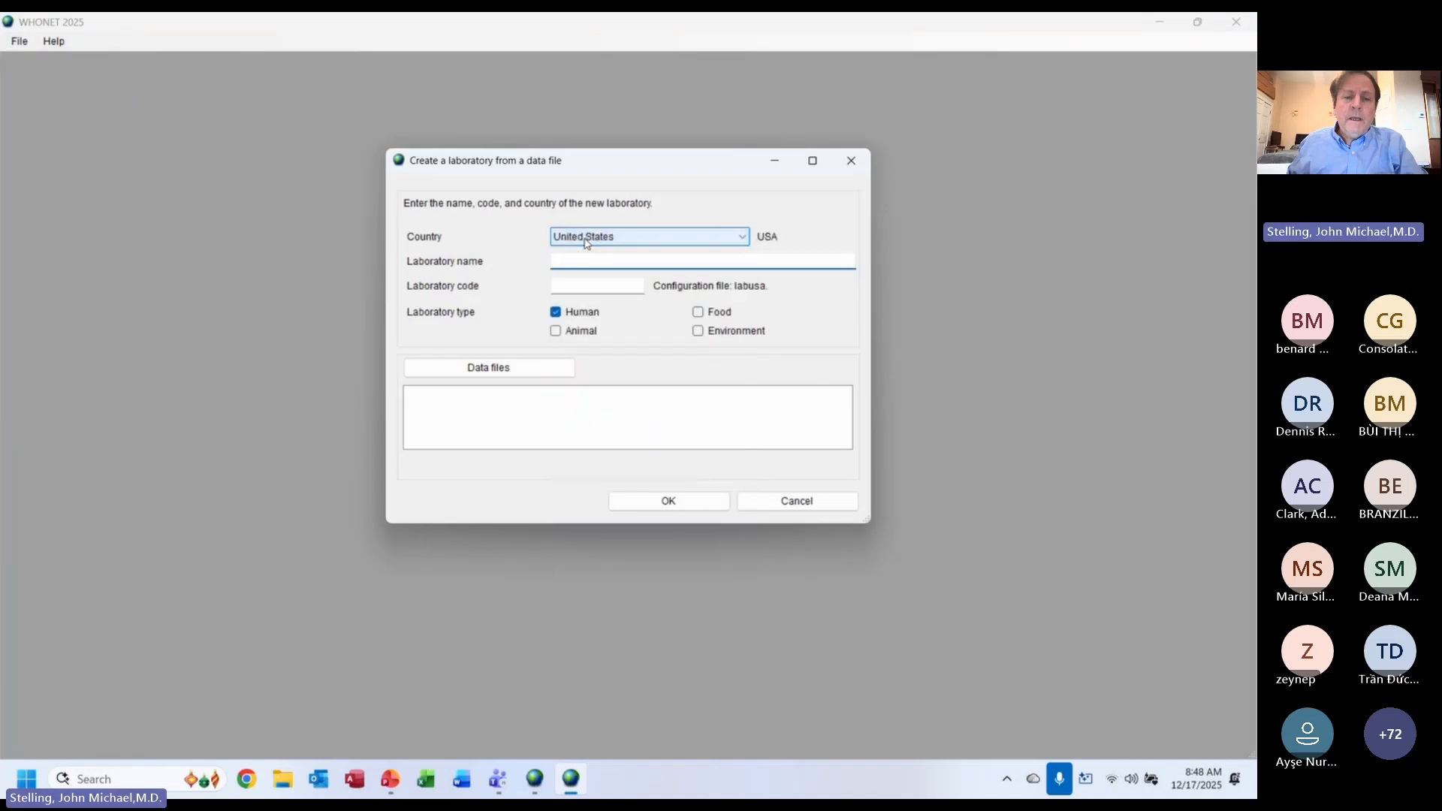
{"action": "type", "text": "BacLink Webinar 2"}
{"action": "key", "text": "Tab"}
{"action": "type", "text": "BW2"}
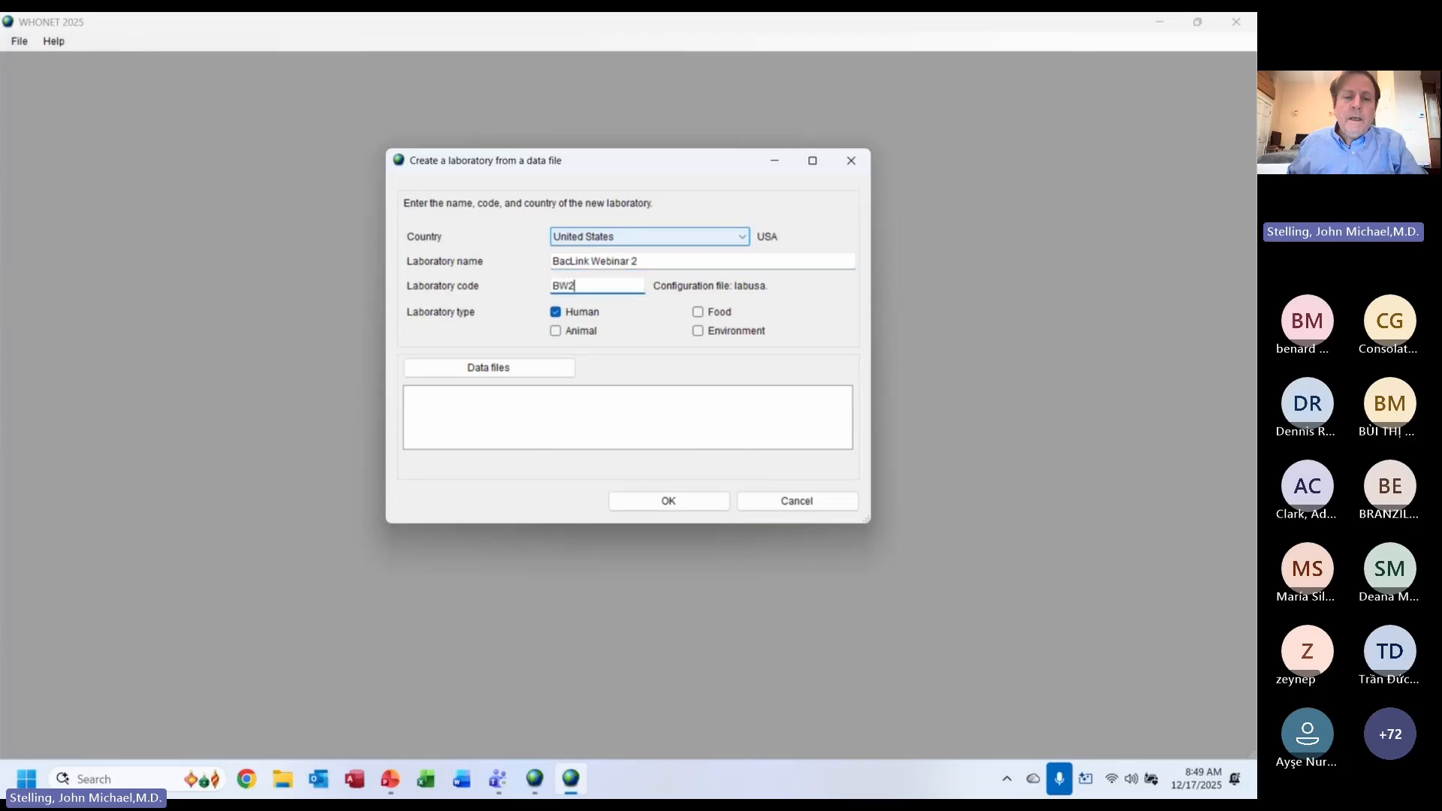
{"action": "left_click", "coordinate": [557, 331]}
{"action": "left_click", "coordinate": [555, 313]}
- Add USA-BW2-Vitek2-demo-data.sqlite as the data file for the new laboratory
{"action": "left_click", "coordinate": [515, 367]}
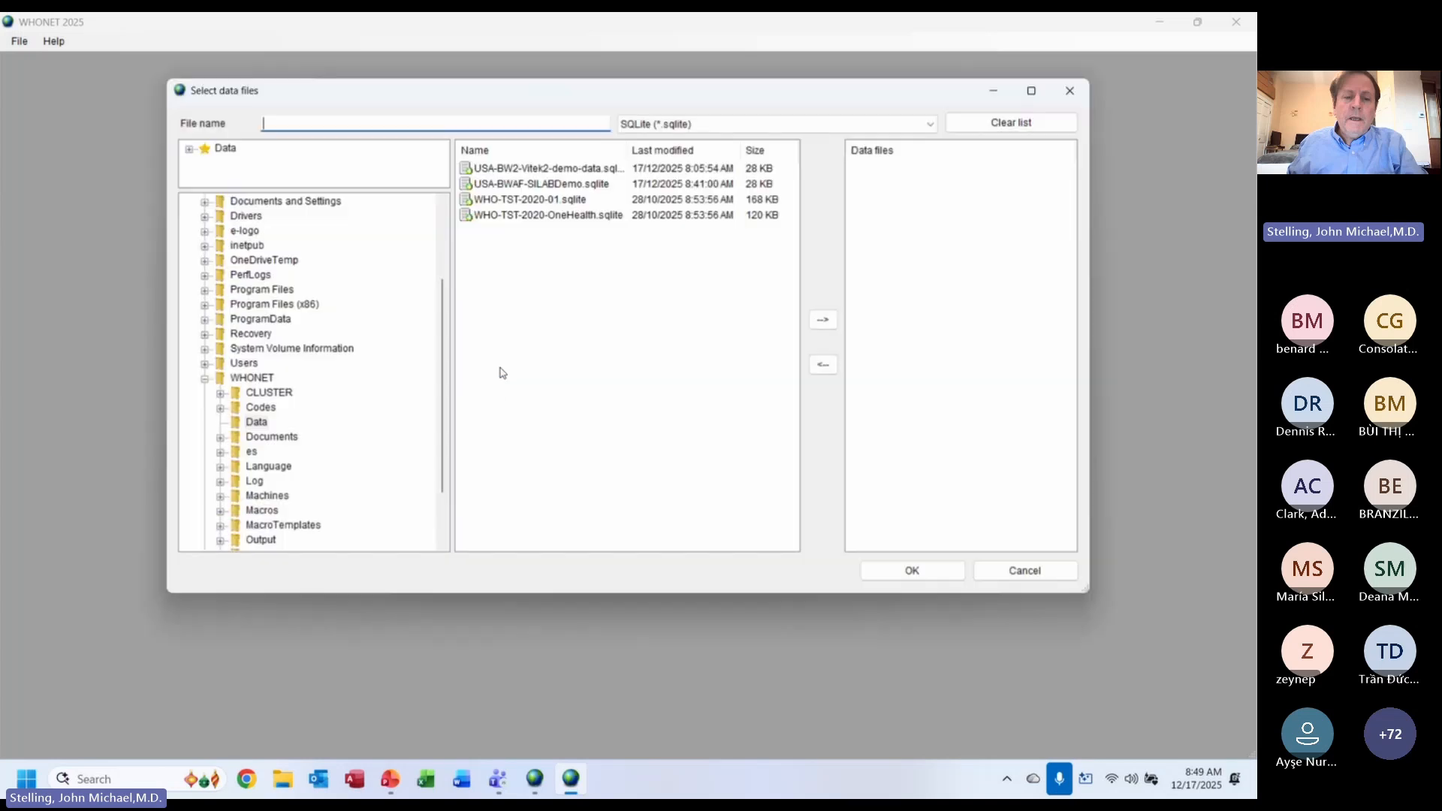
{"action": "left_click", "coordinate": [532, 169]}
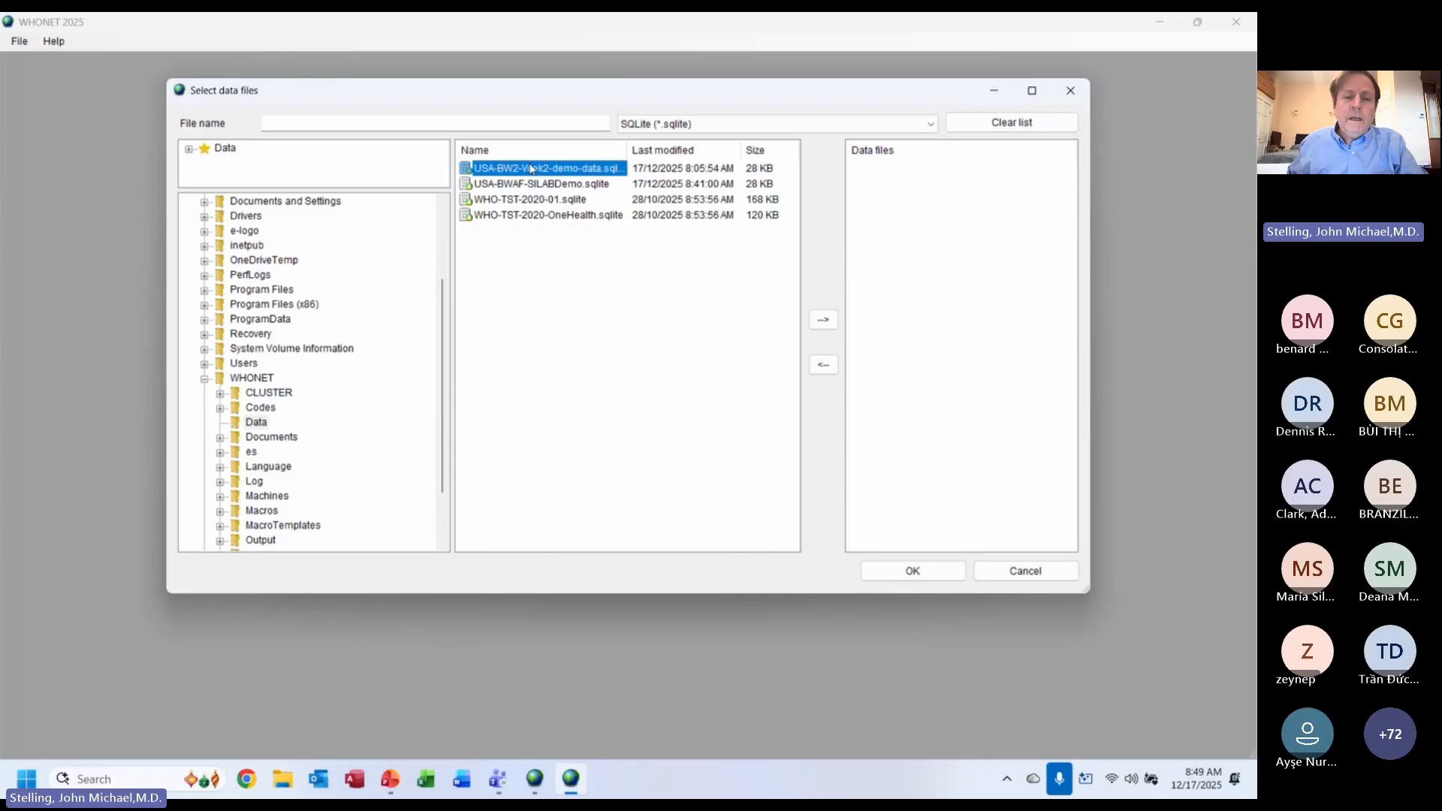
{"action": "left_click", "coordinate": [823, 320]}
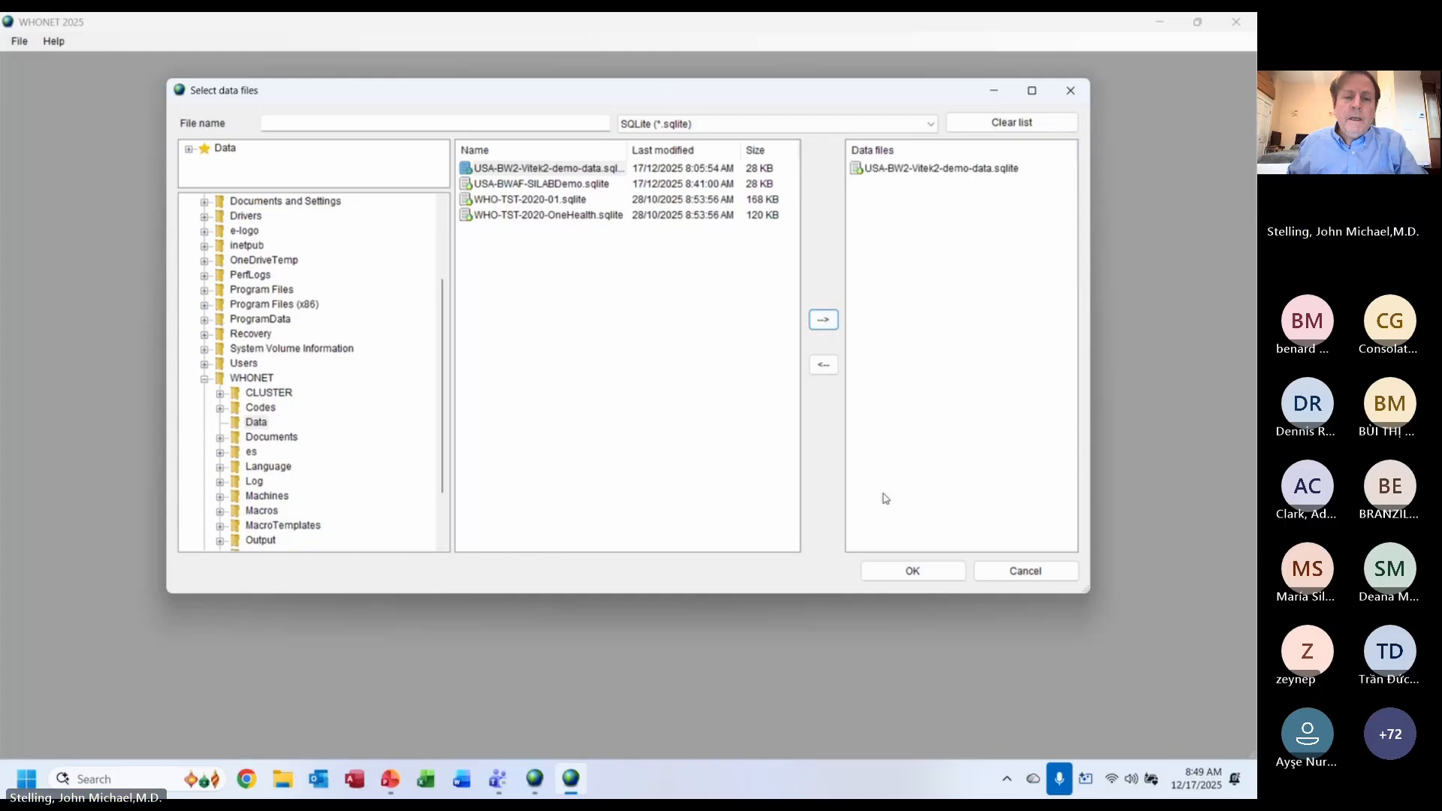
{"action": "left_click", "coordinate": [913, 569]}
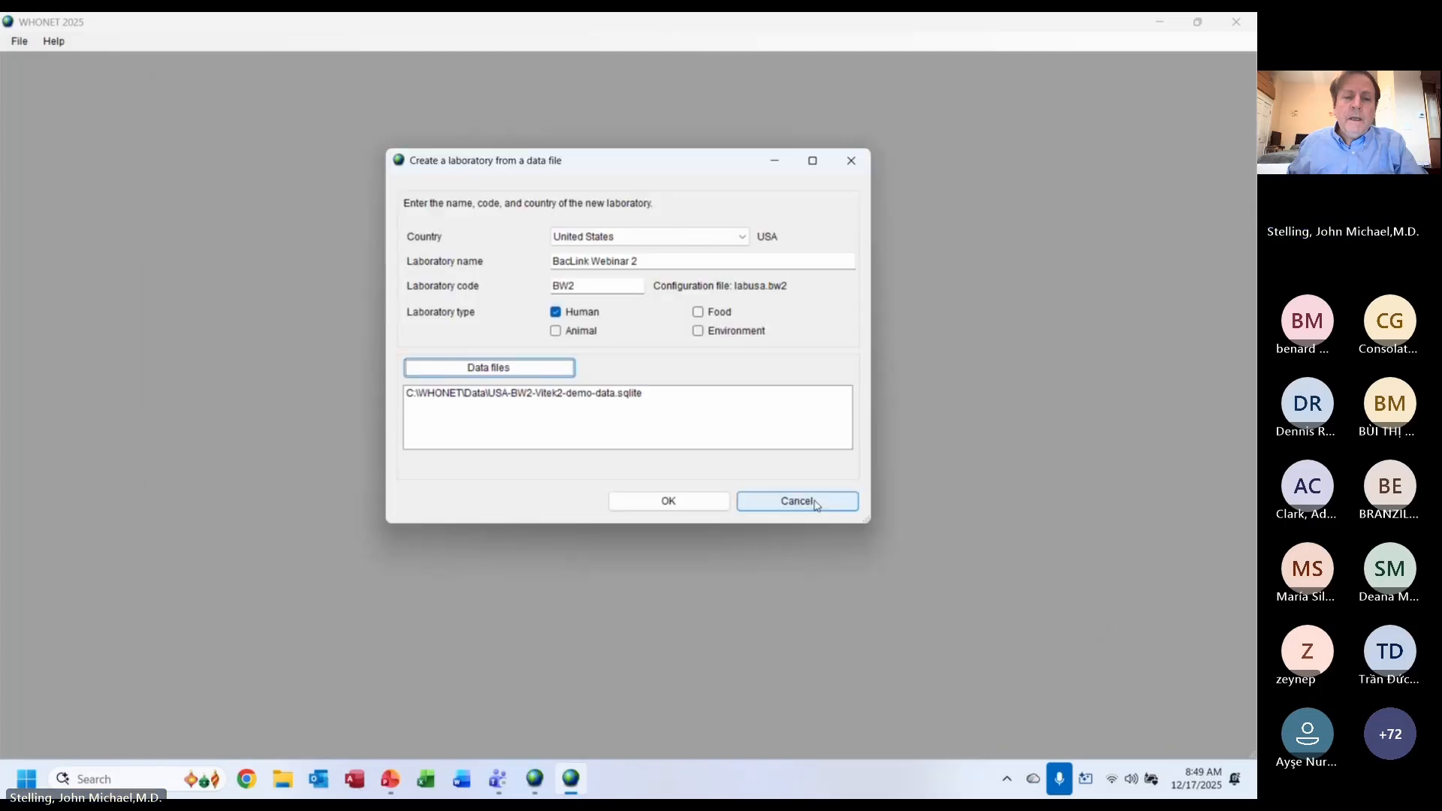
- Create the laboratory with code lists generated for all offered fields, and save its configuration
{"action": "left_click", "coordinate": [667, 503]}
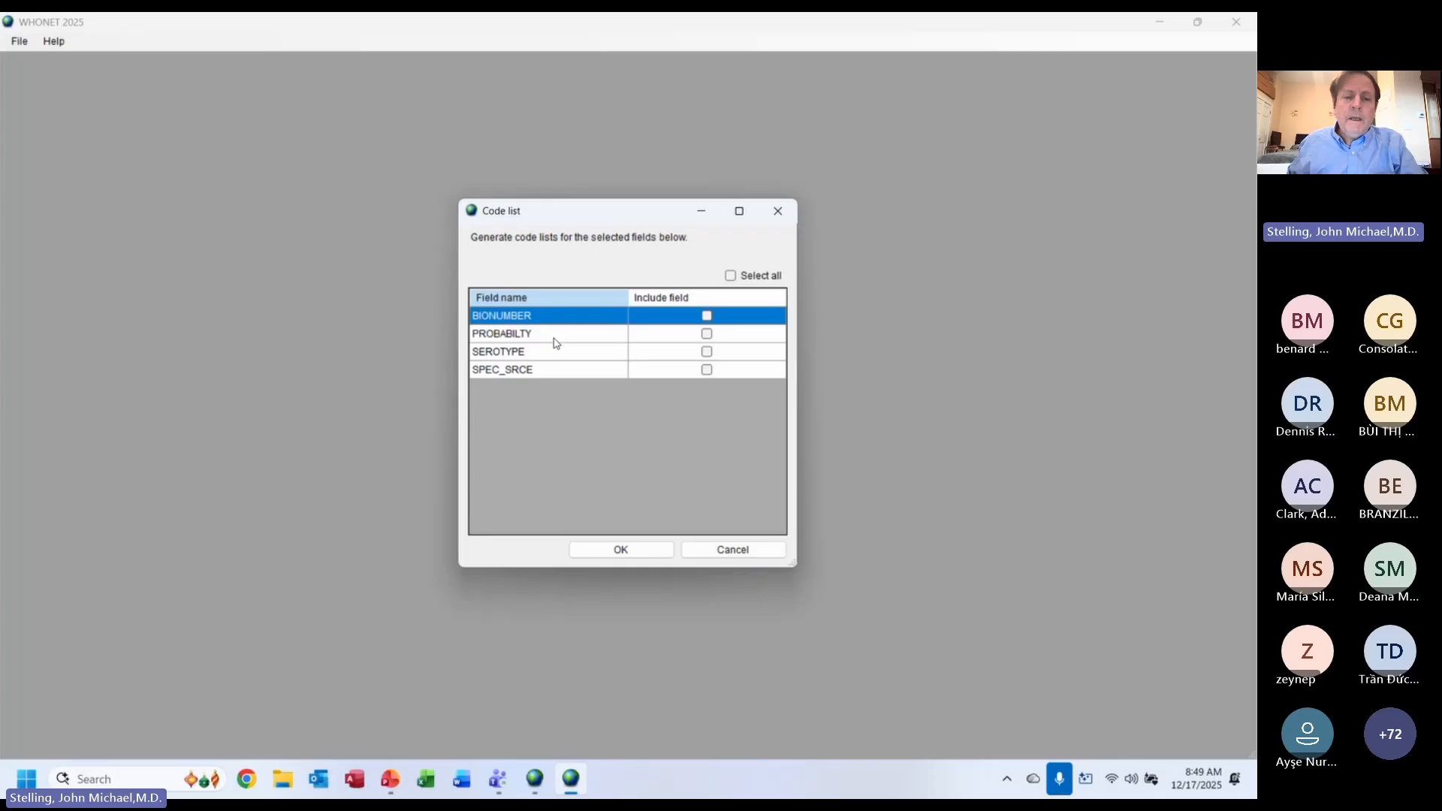
{"action": "left_click", "coordinate": [743, 275]}
{"action": "left_click", "coordinate": [633, 550]}
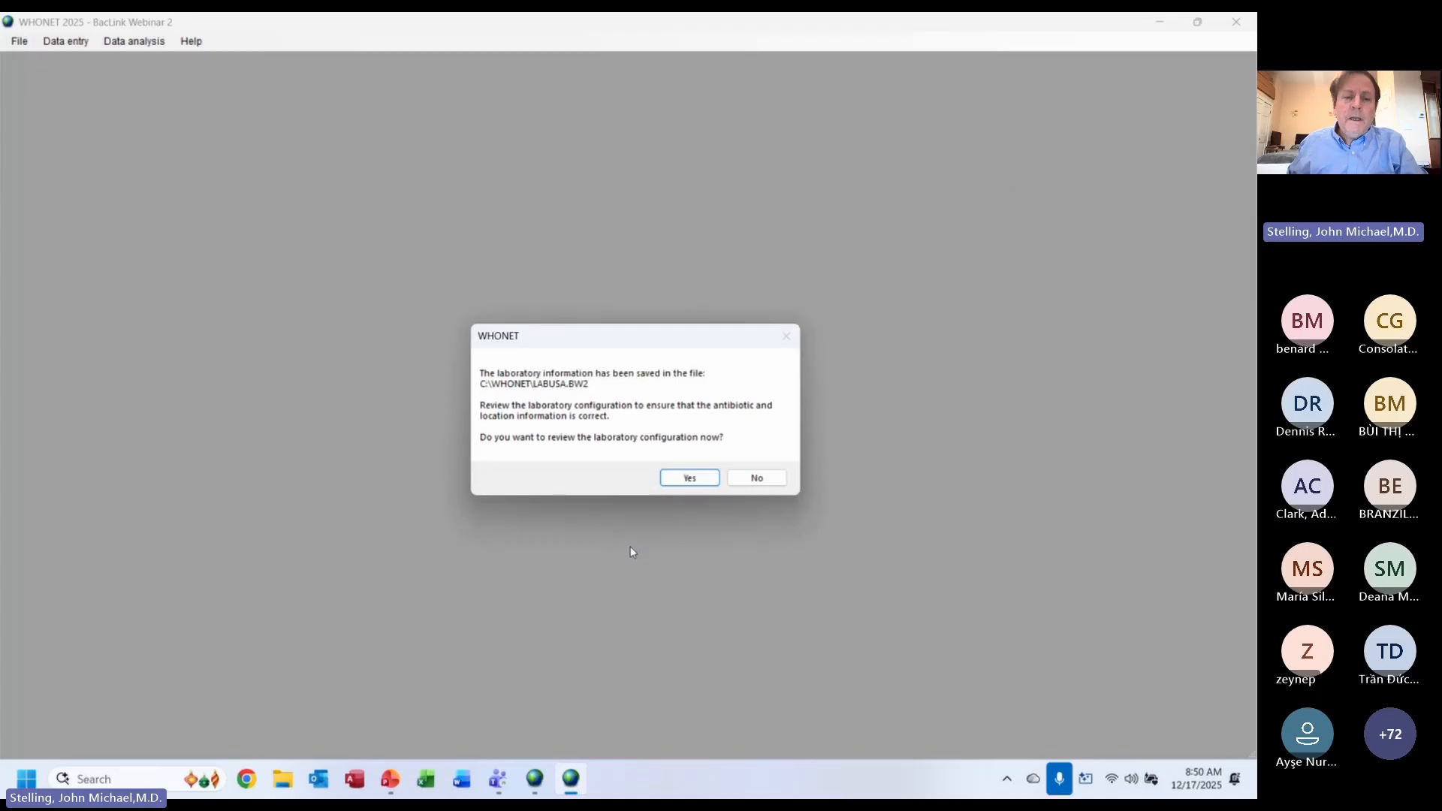
{"action": "left_click", "coordinate": [683, 480]}
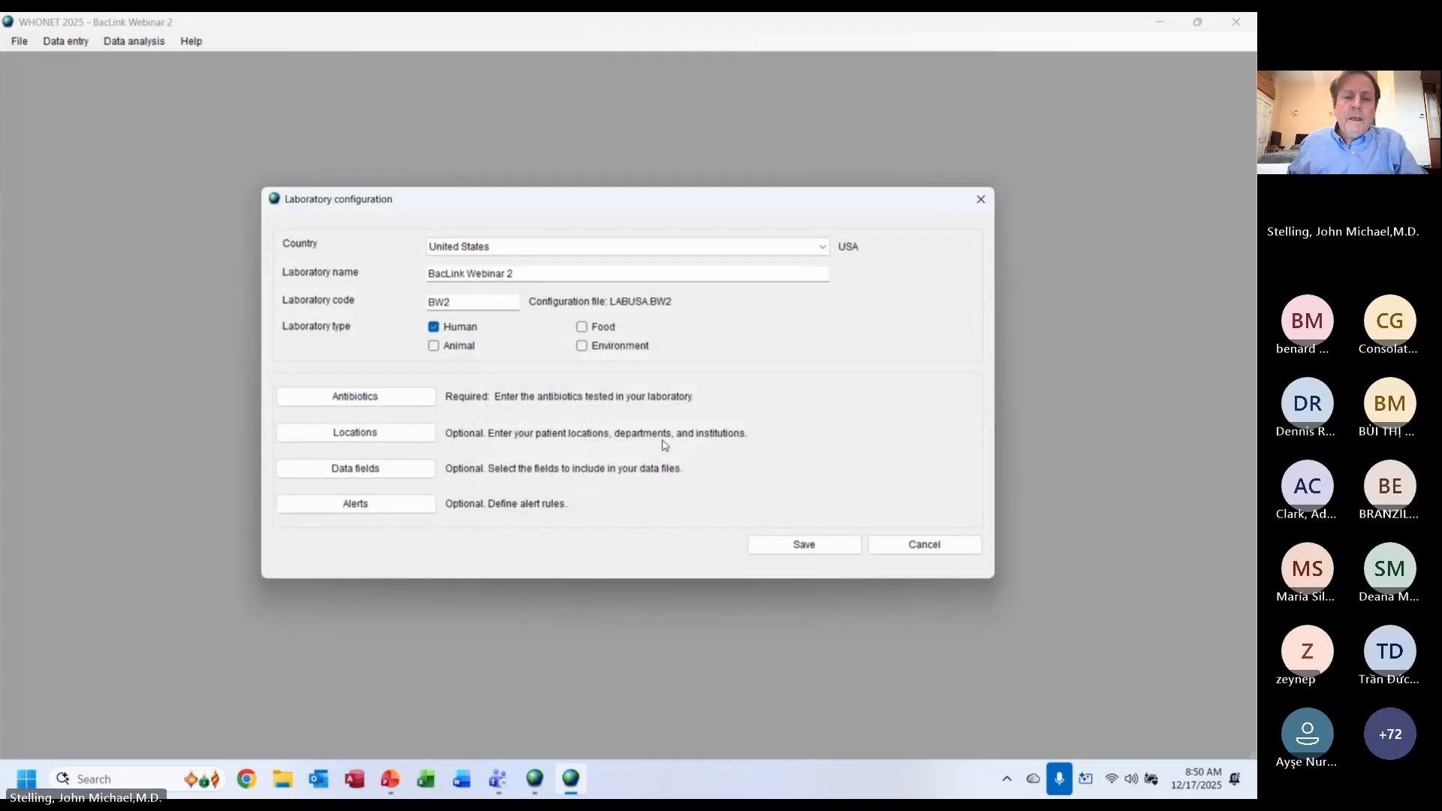
{"action": "left_click", "coordinate": [817, 546]}
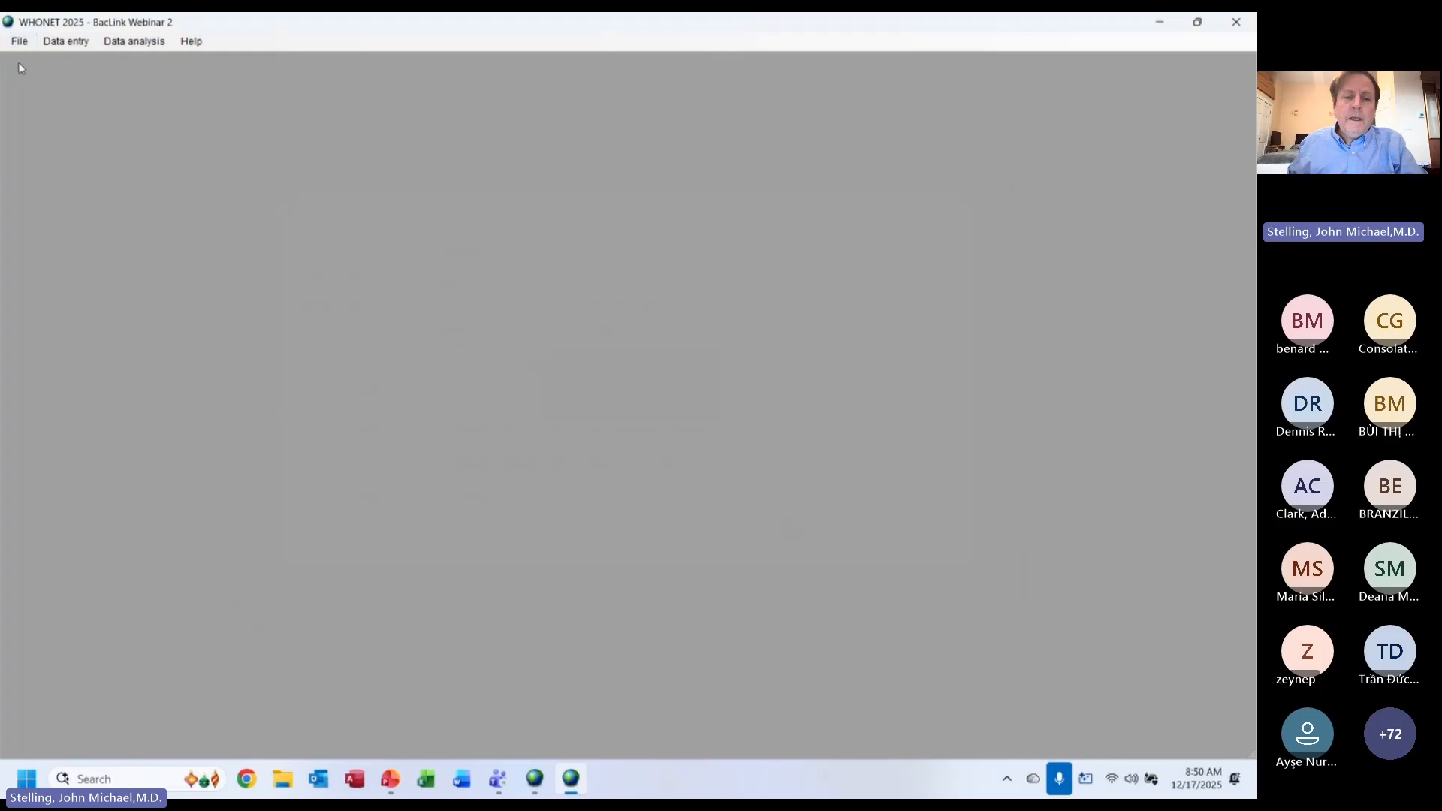
- Reopen the BacLink Webinar 2 laboratory configuration and review its local antibiotic list and patient locations
{"action": "left_click", "coordinate": [19, 42]}
{"action": "left_click", "coordinate": [43, 77]}
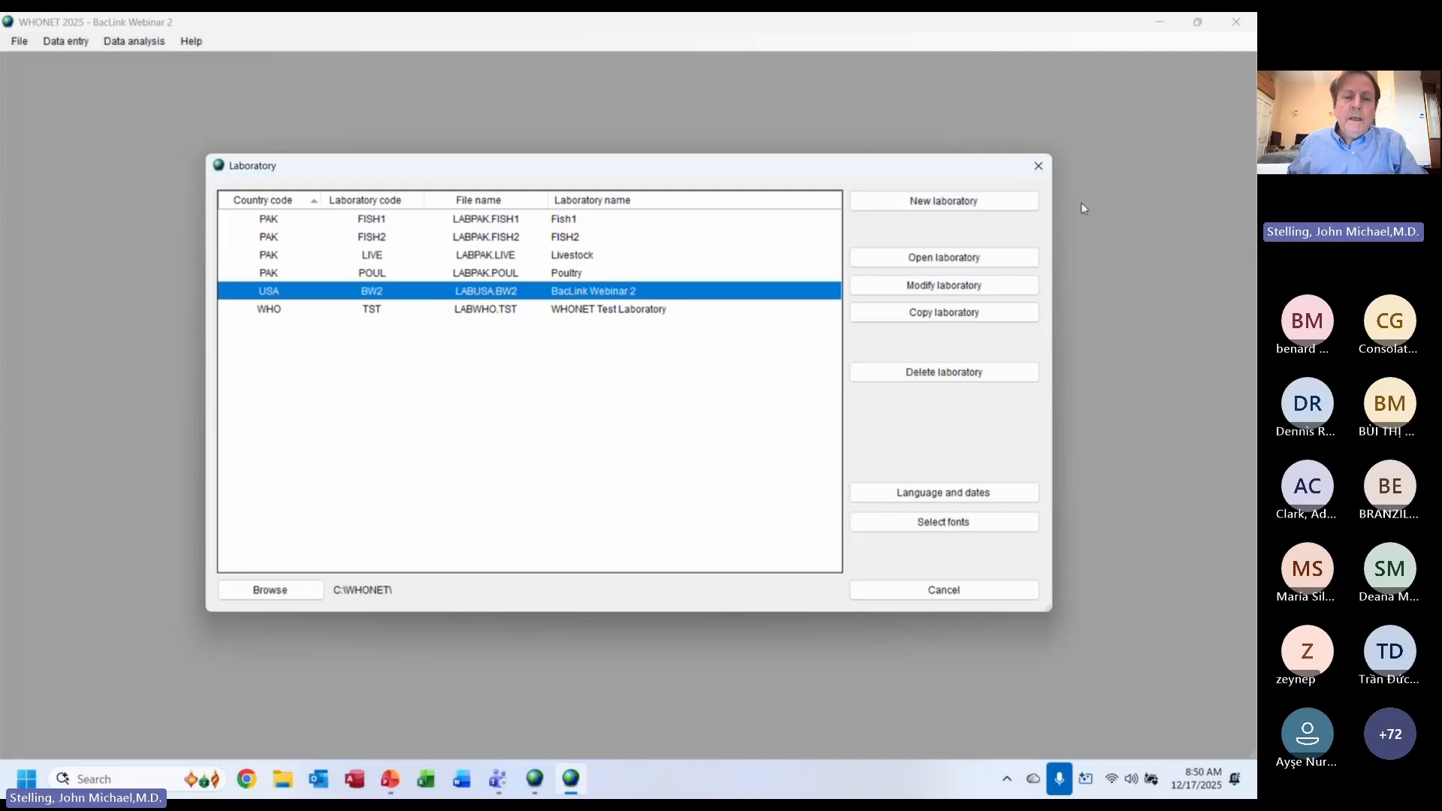
{"action": "left_click", "coordinate": [983, 286]}
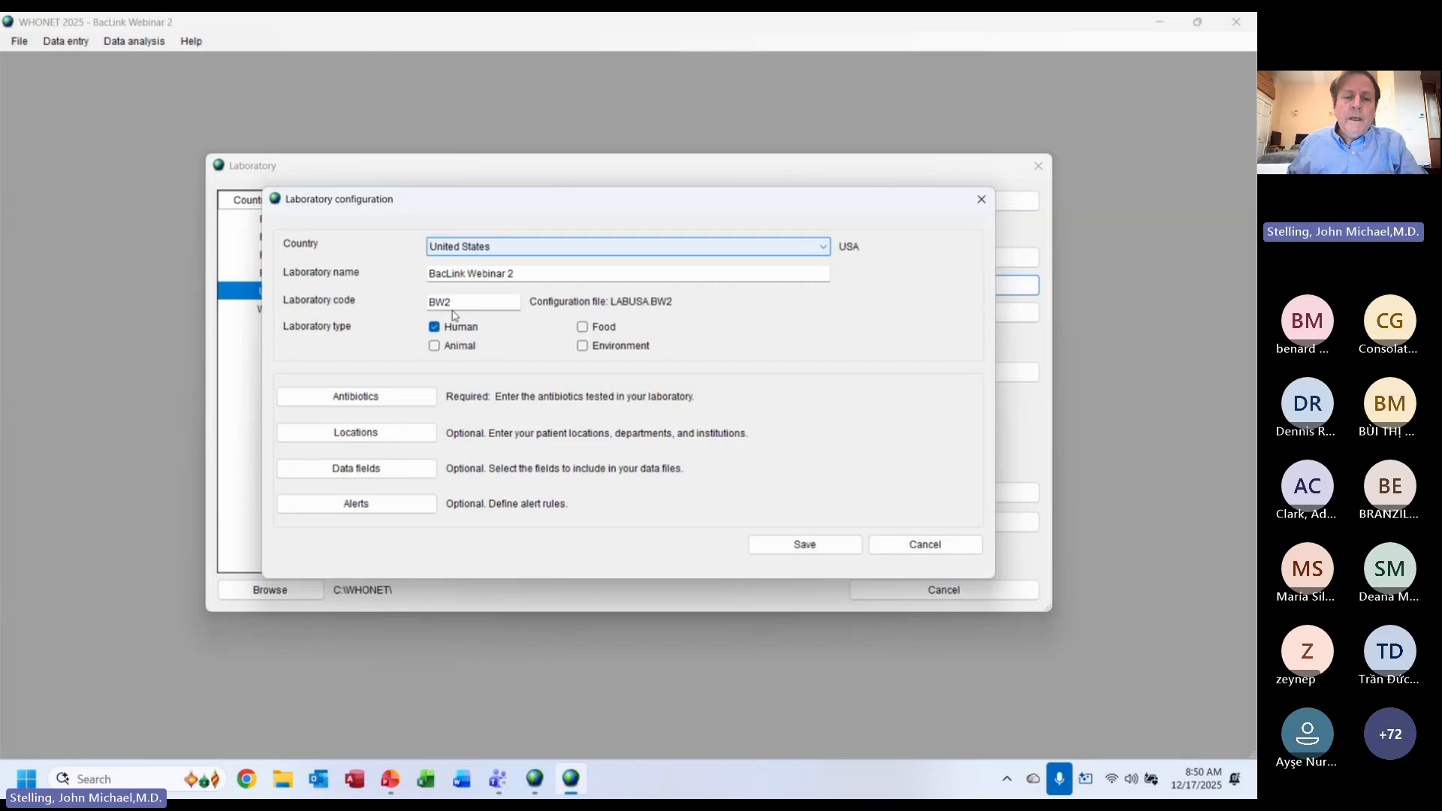
{"action": "left_click", "coordinate": [409, 399]}
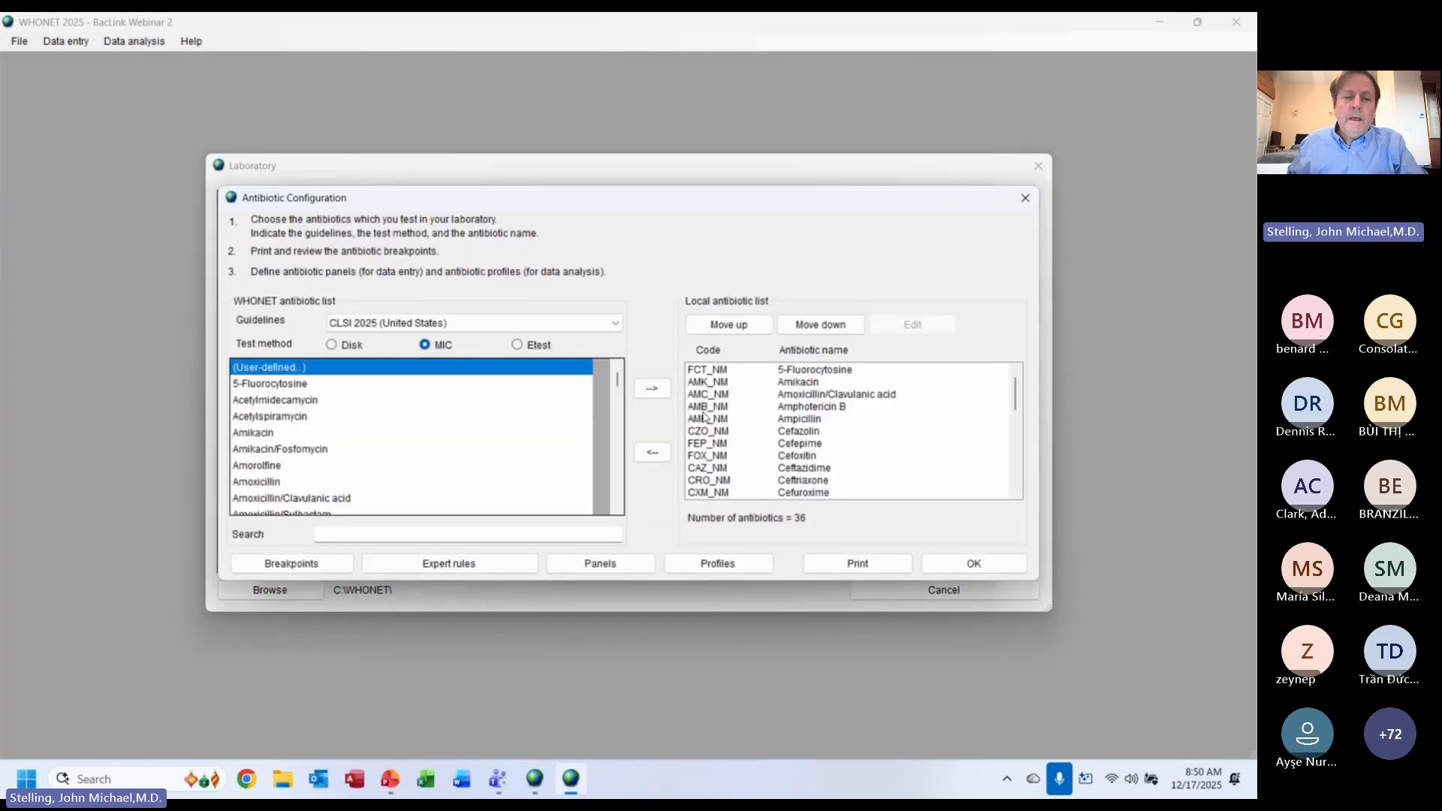
{"action": "left_click", "coordinate": [797, 420]}
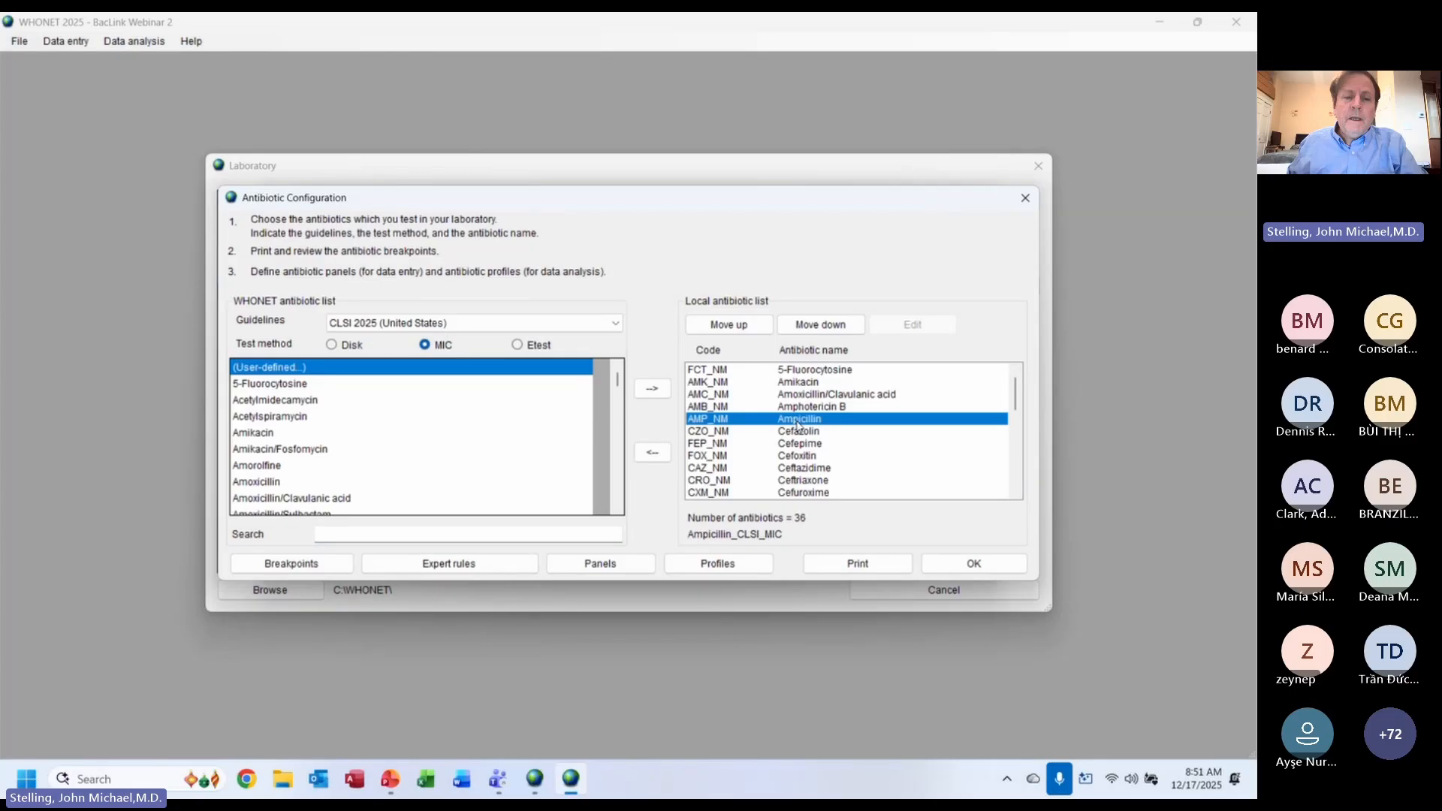
{"action": "left_click", "coordinate": [974, 563]}
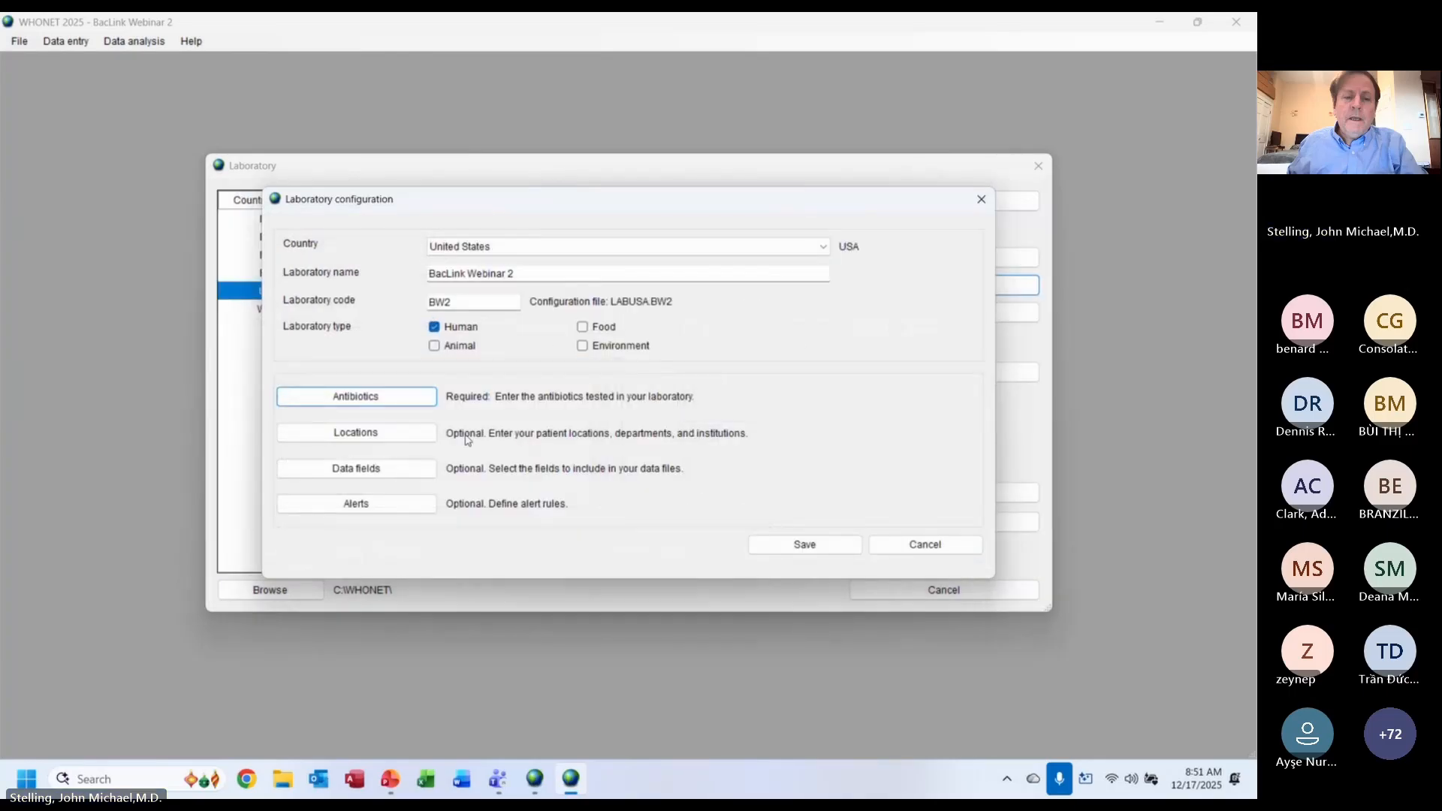
{"action": "left_click", "coordinate": [420, 434]}
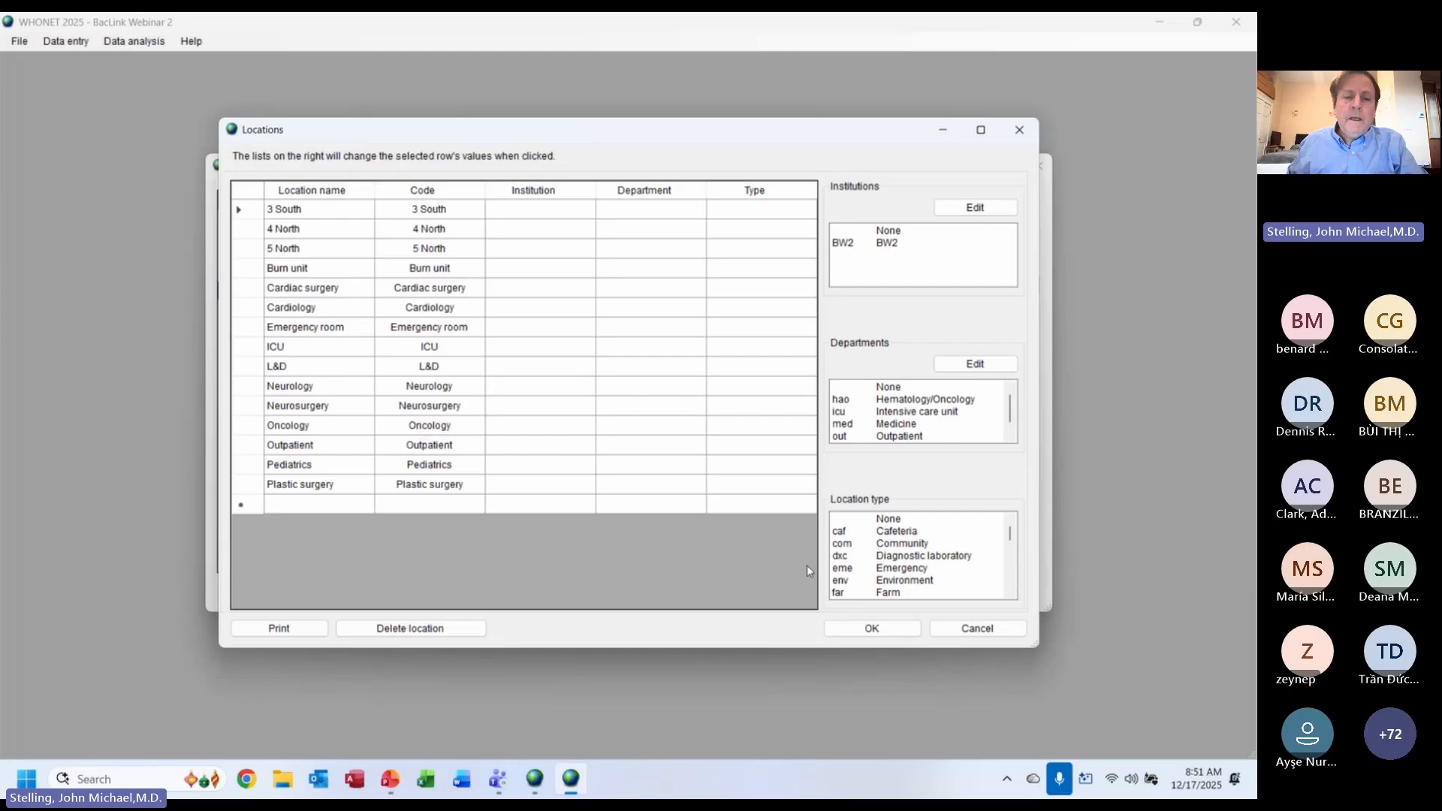
{"action": "left_click", "coordinate": [869, 629]}
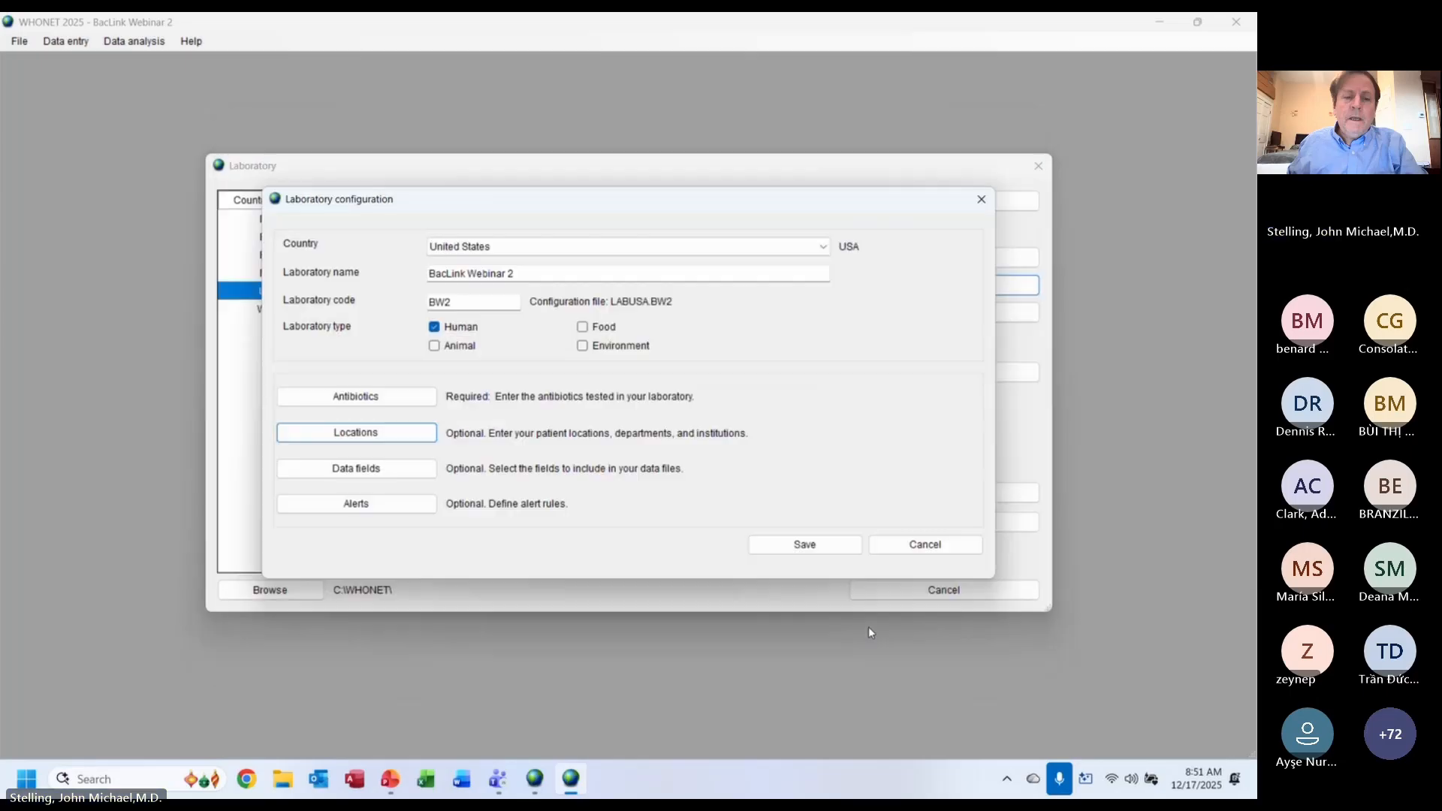
- Examine the BIONUMBER, PROBABILTY and SPEC_SRCE data fields, and close the laboratory configuration with saving
{"action": "left_click", "coordinate": [354, 469]}
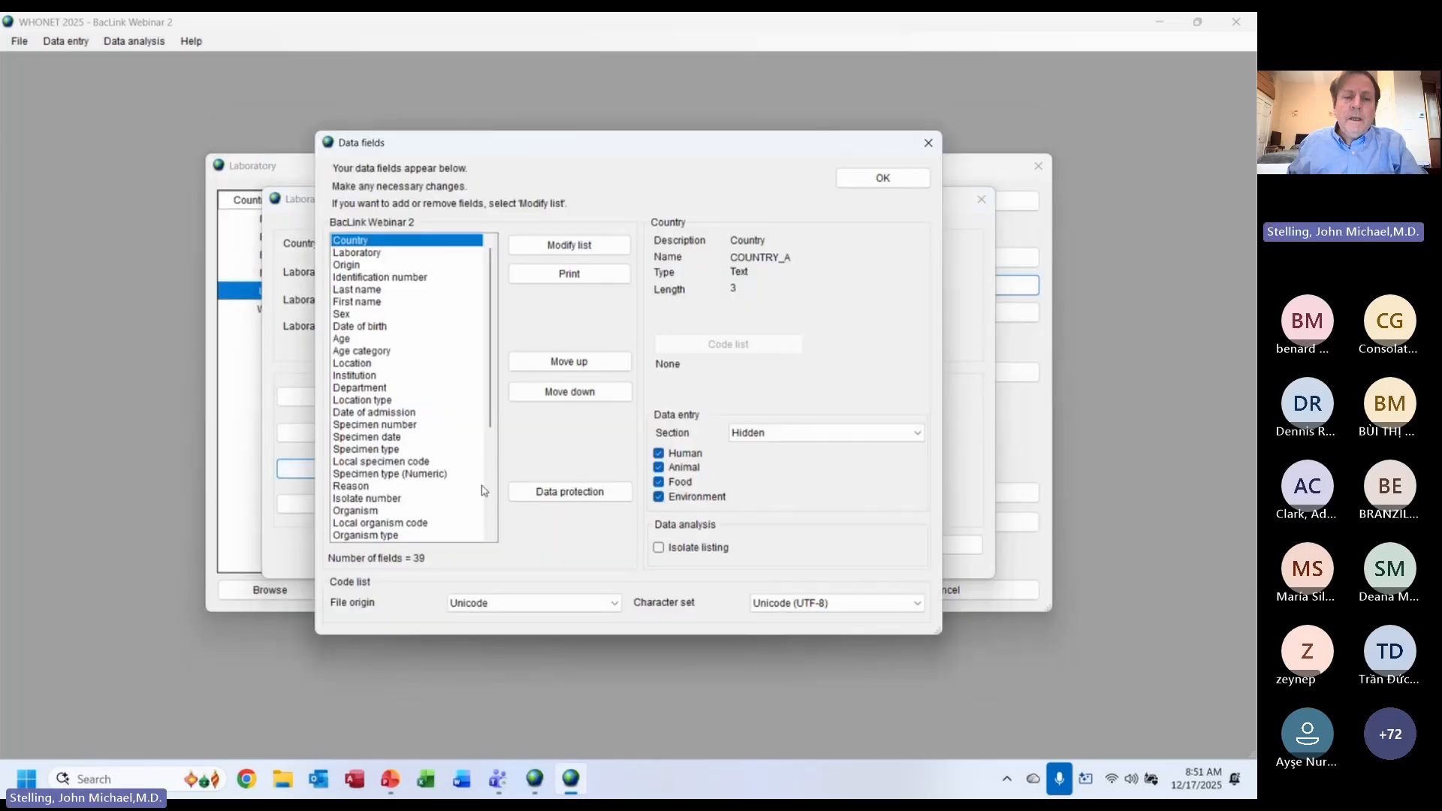
{"action": "scroll", "coordinate": [484, 490], "scroll_direction": "down", "scroll_amount": 5}
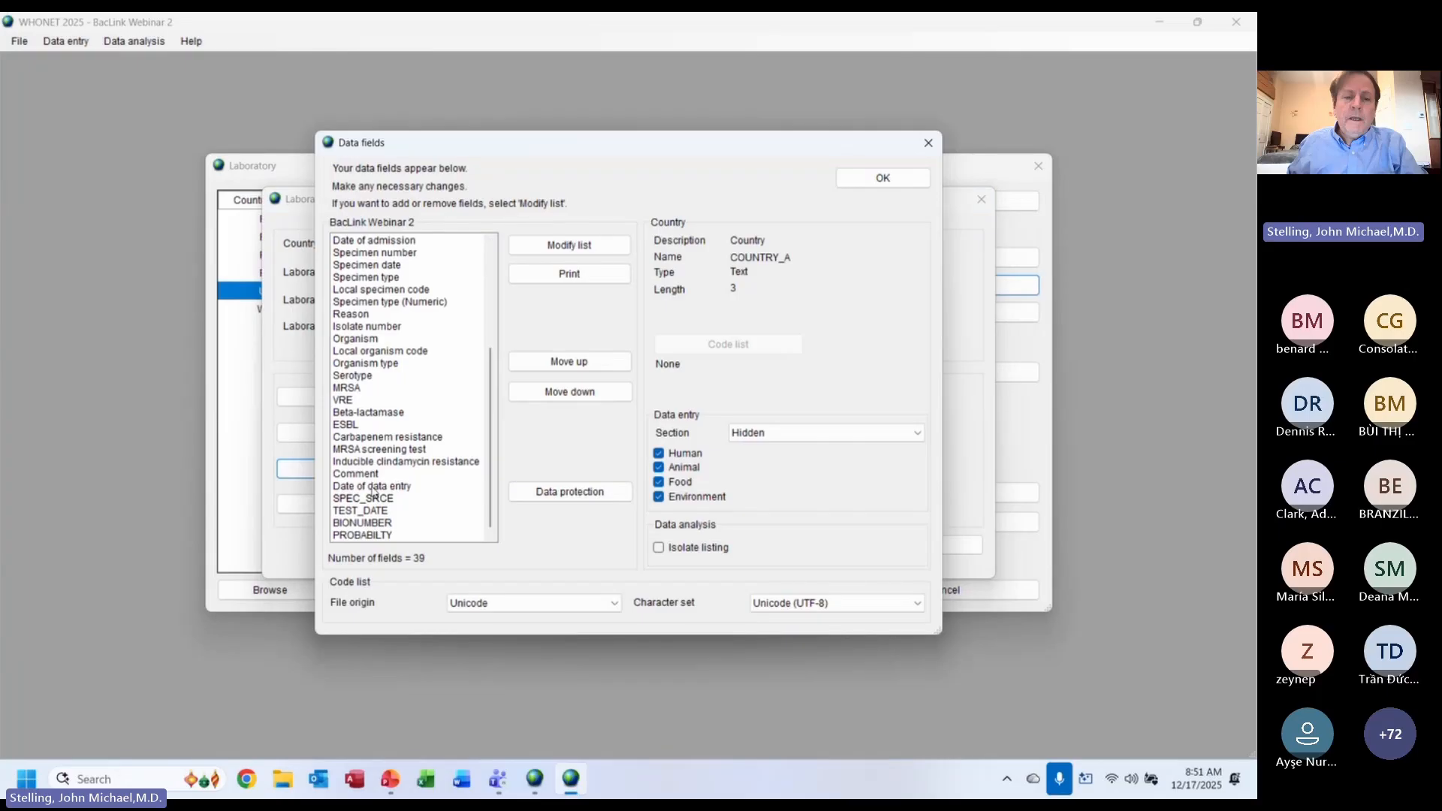
{"action": "left_click", "coordinate": [370, 525]}
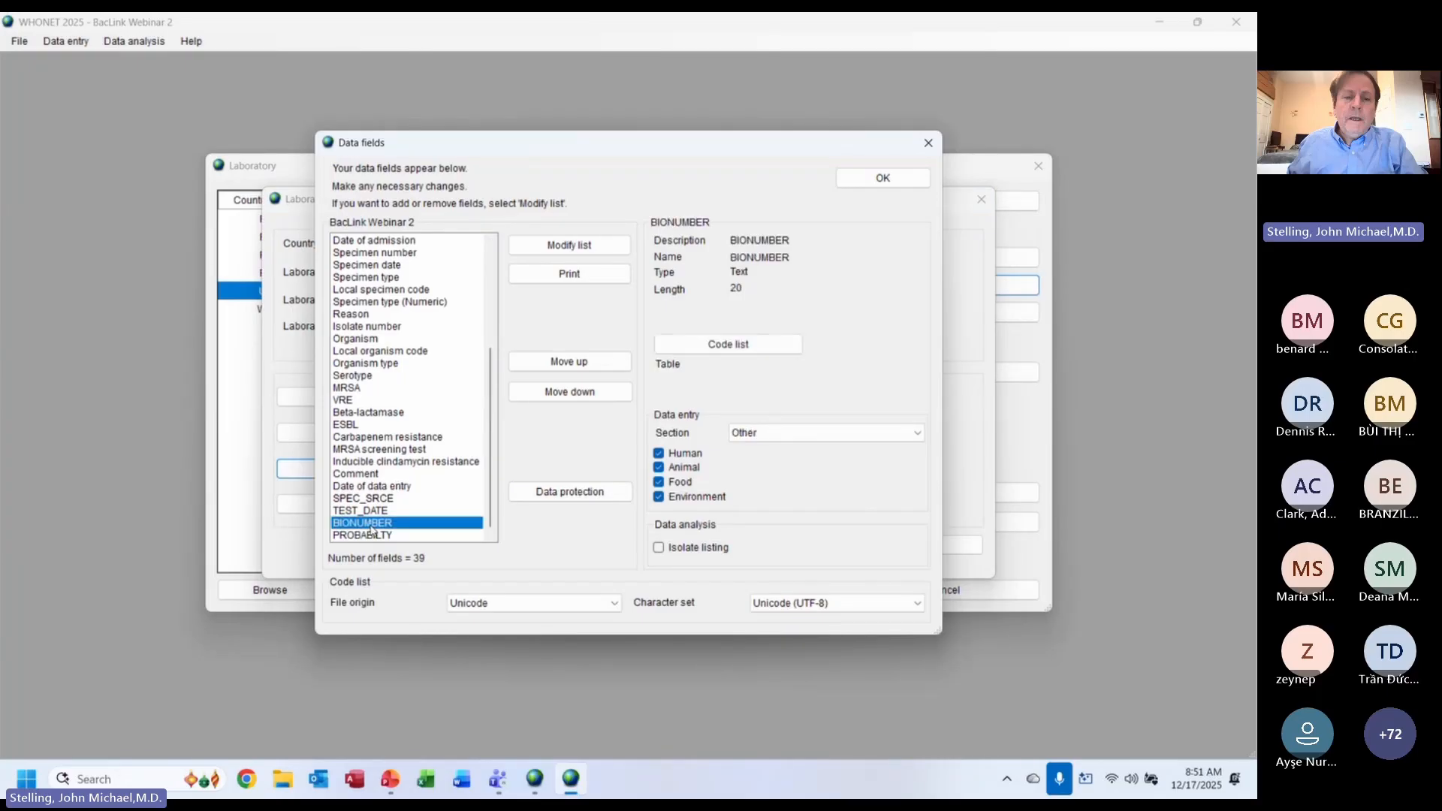
{"action": "left_click", "coordinate": [381, 537]}
{"action": "left_click", "coordinate": [378, 500]}
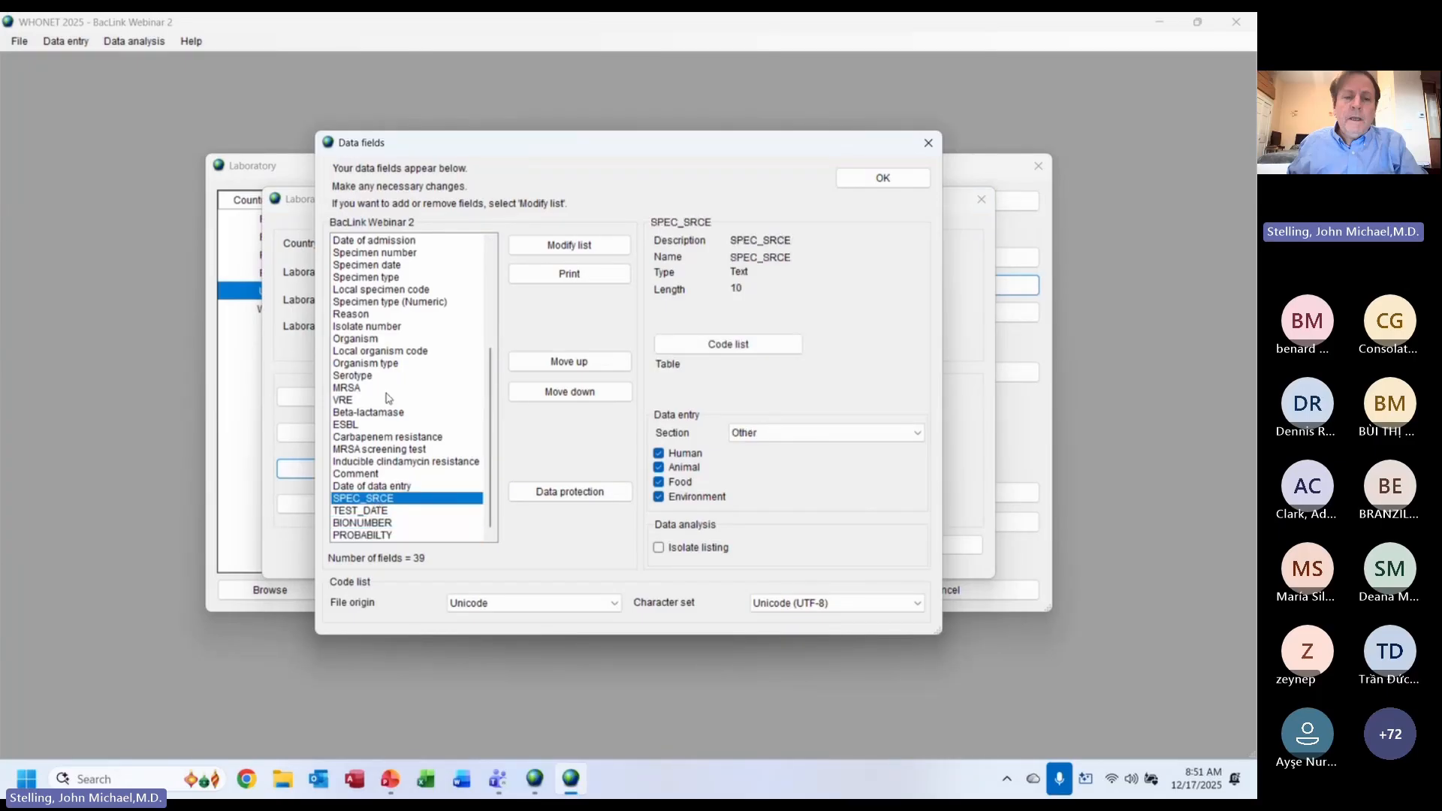
{"action": "left_click", "coordinate": [893, 183]}
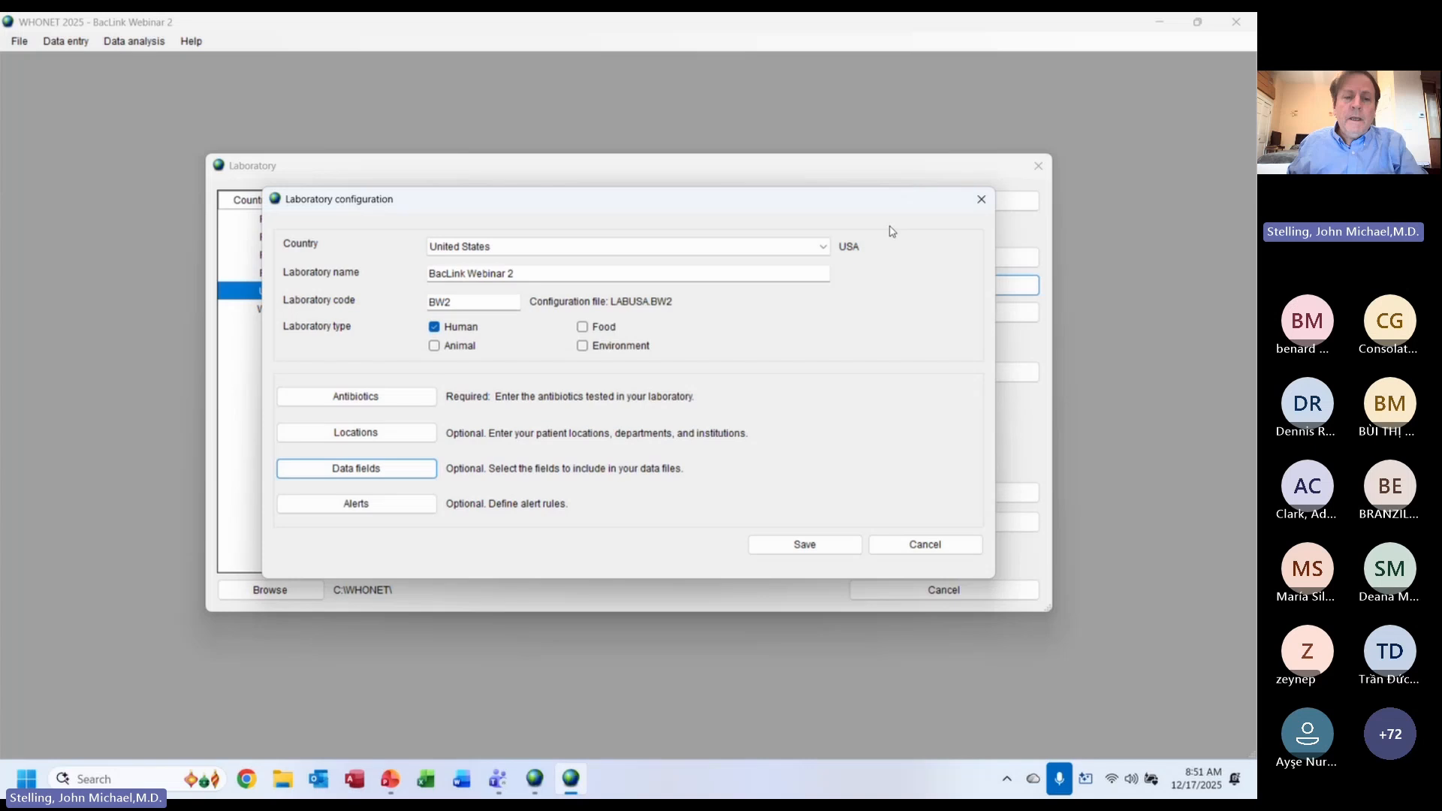
{"action": "left_click", "coordinate": [823, 548]}
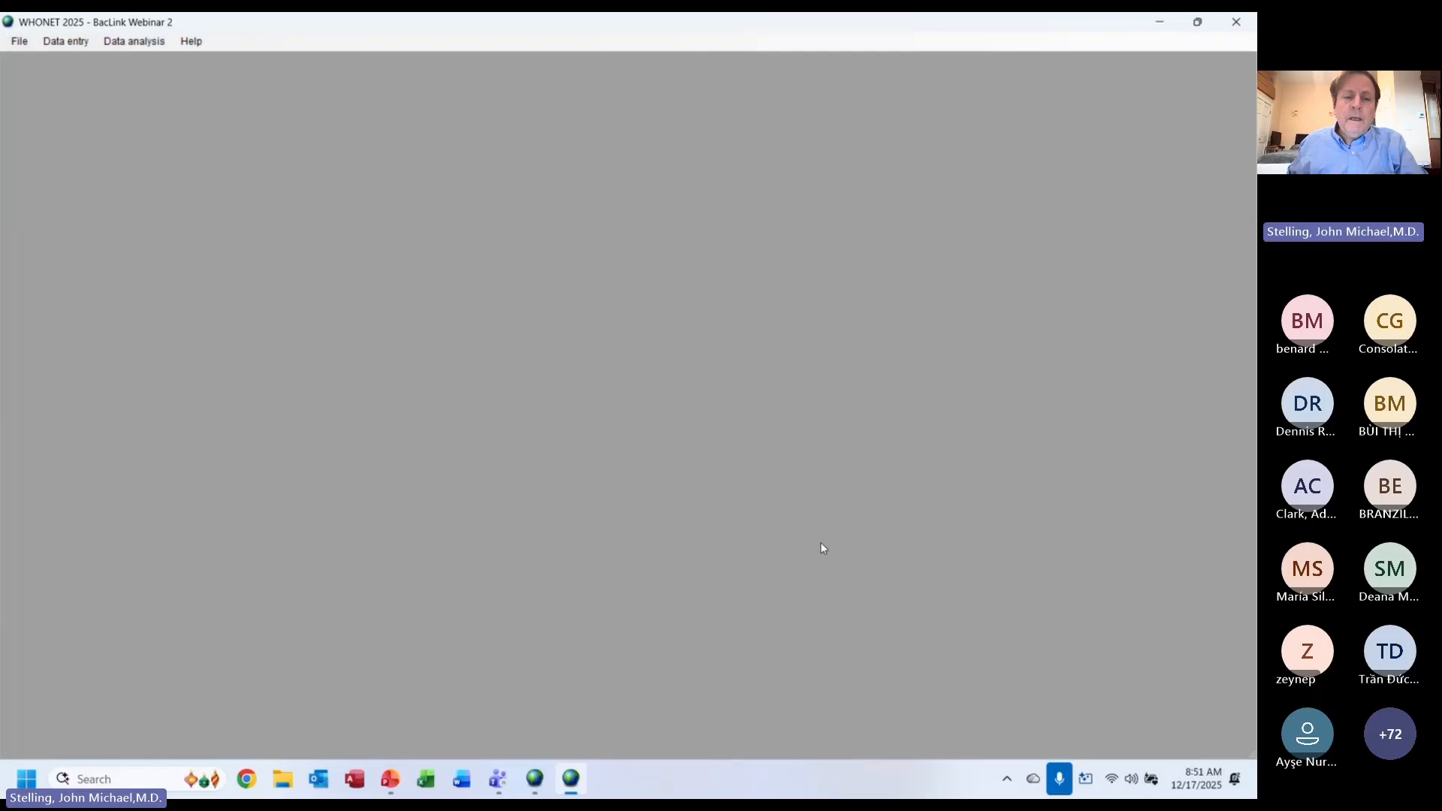
- Open the data file USA-BW2-Vitek2-demo-data.sqlite for data entry and view its database of isolates
{"action": "key", "text": "alt+e"}
{"action": "key", "text": "Down"}
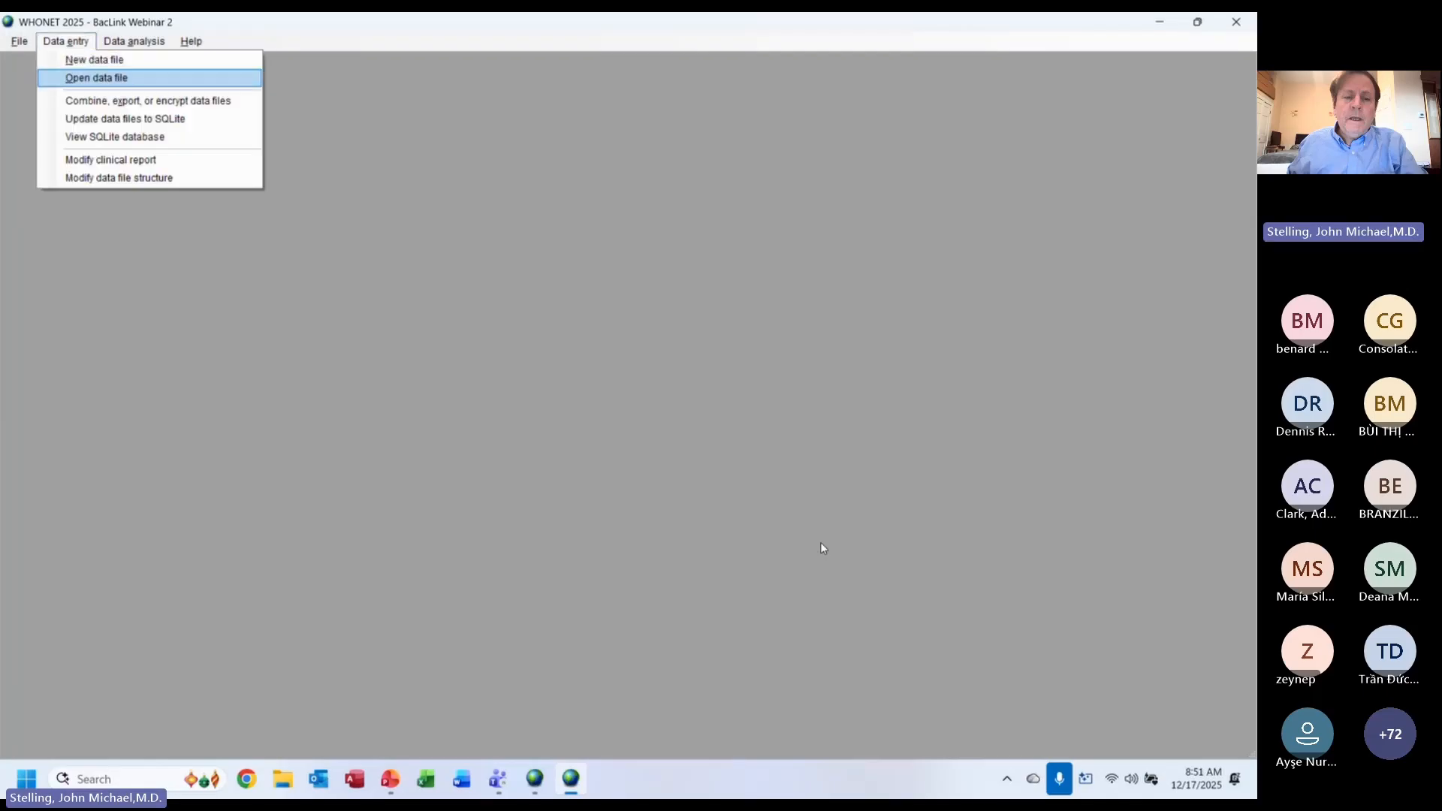
{"action": "key", "text": "Return"}
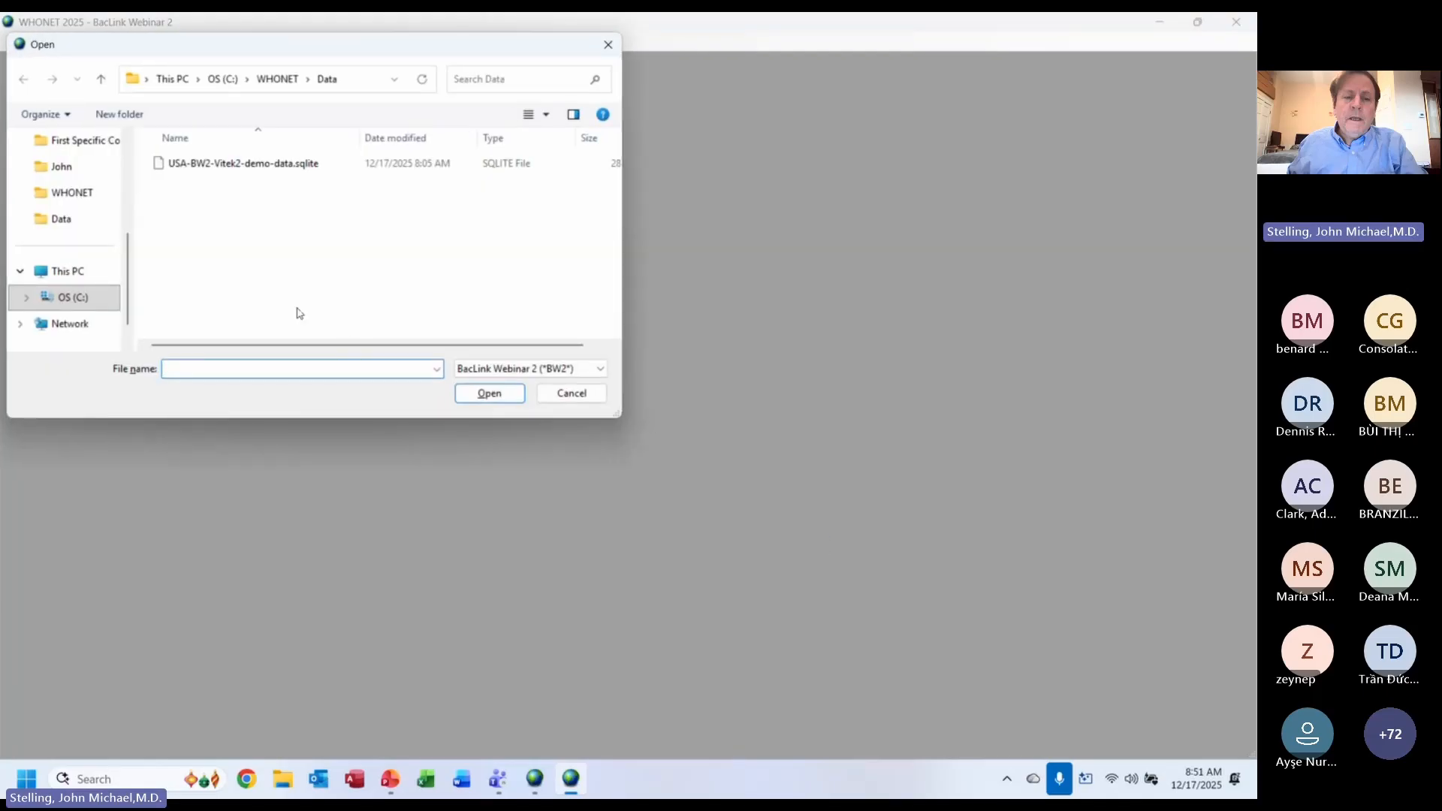
{"action": "left_click", "coordinate": [244, 165]}
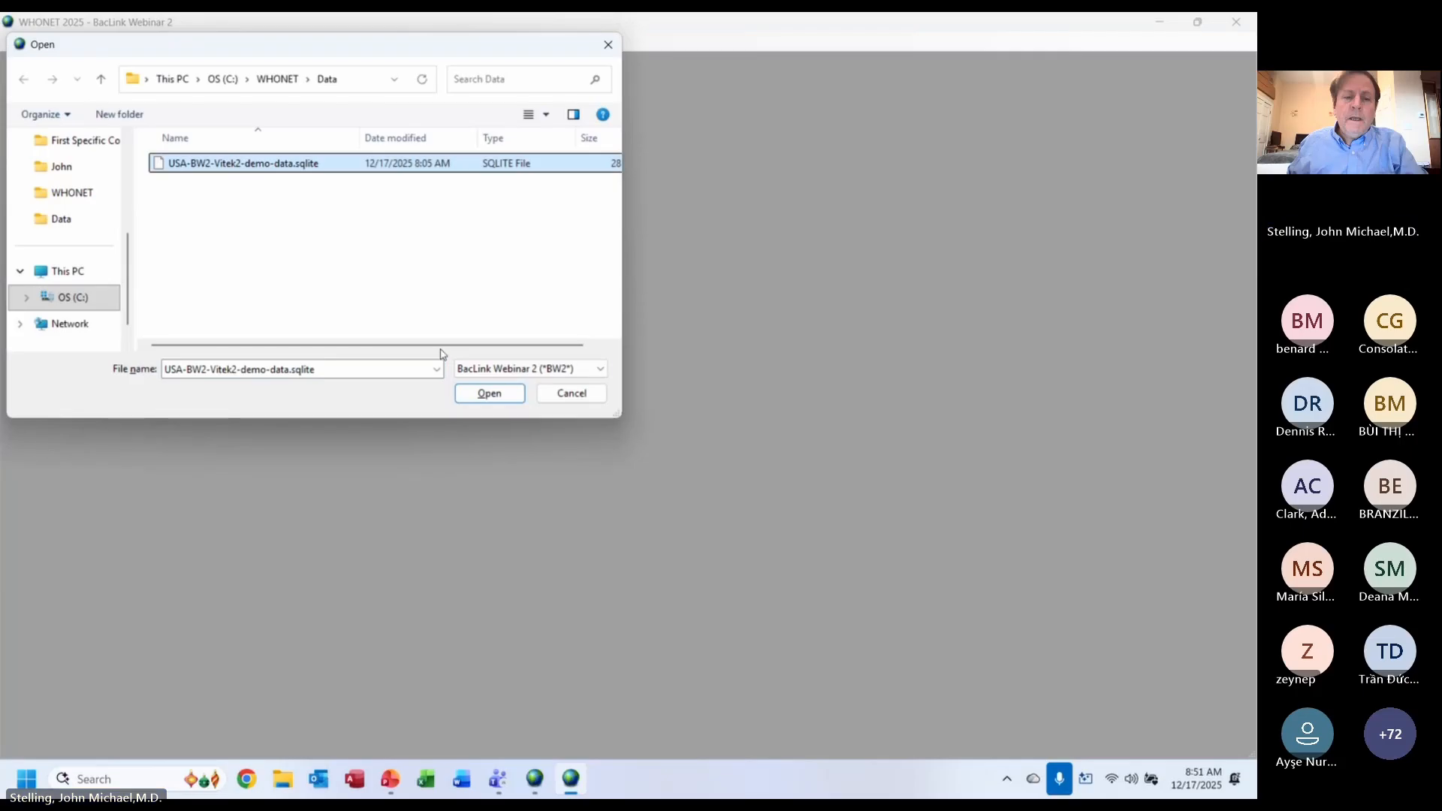
{"action": "left_click", "coordinate": [476, 390]}
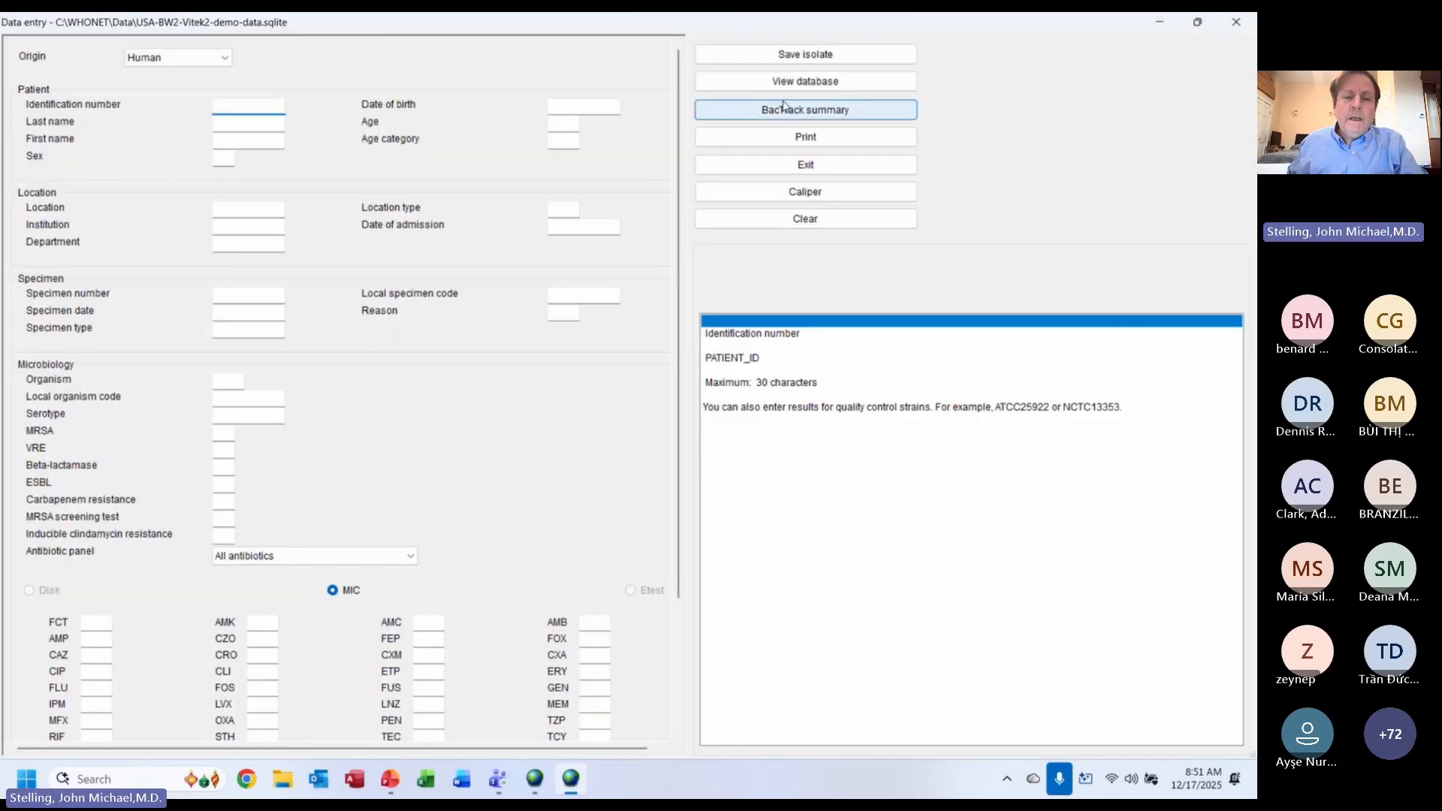
{"action": "left_click", "coordinate": [799, 82]}
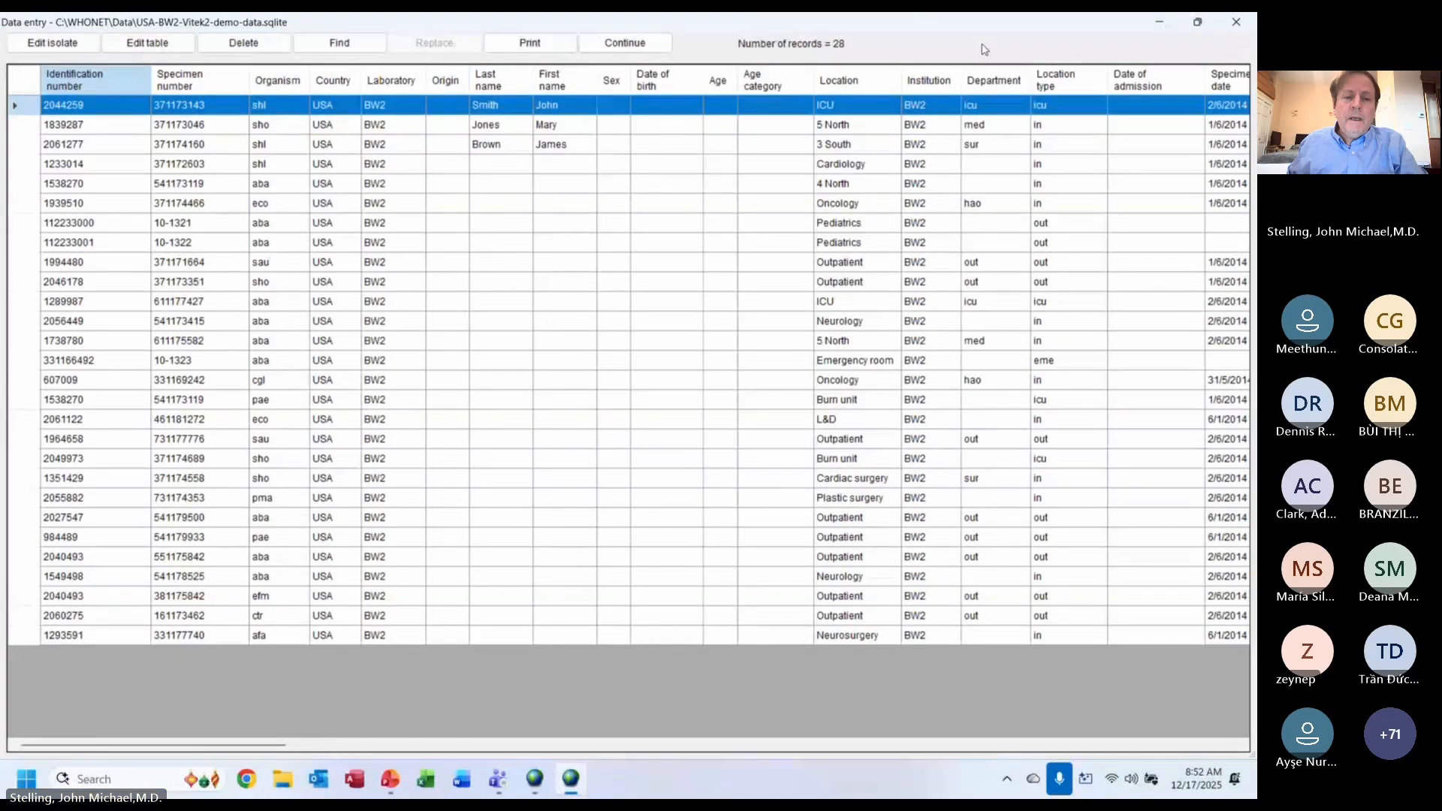
- Leave data entry, view the contents of USA-BW2-Vitek2-demo-data.sqlite as an SQLite database, and close the view
{"action": "key", "text": "alt+c"}
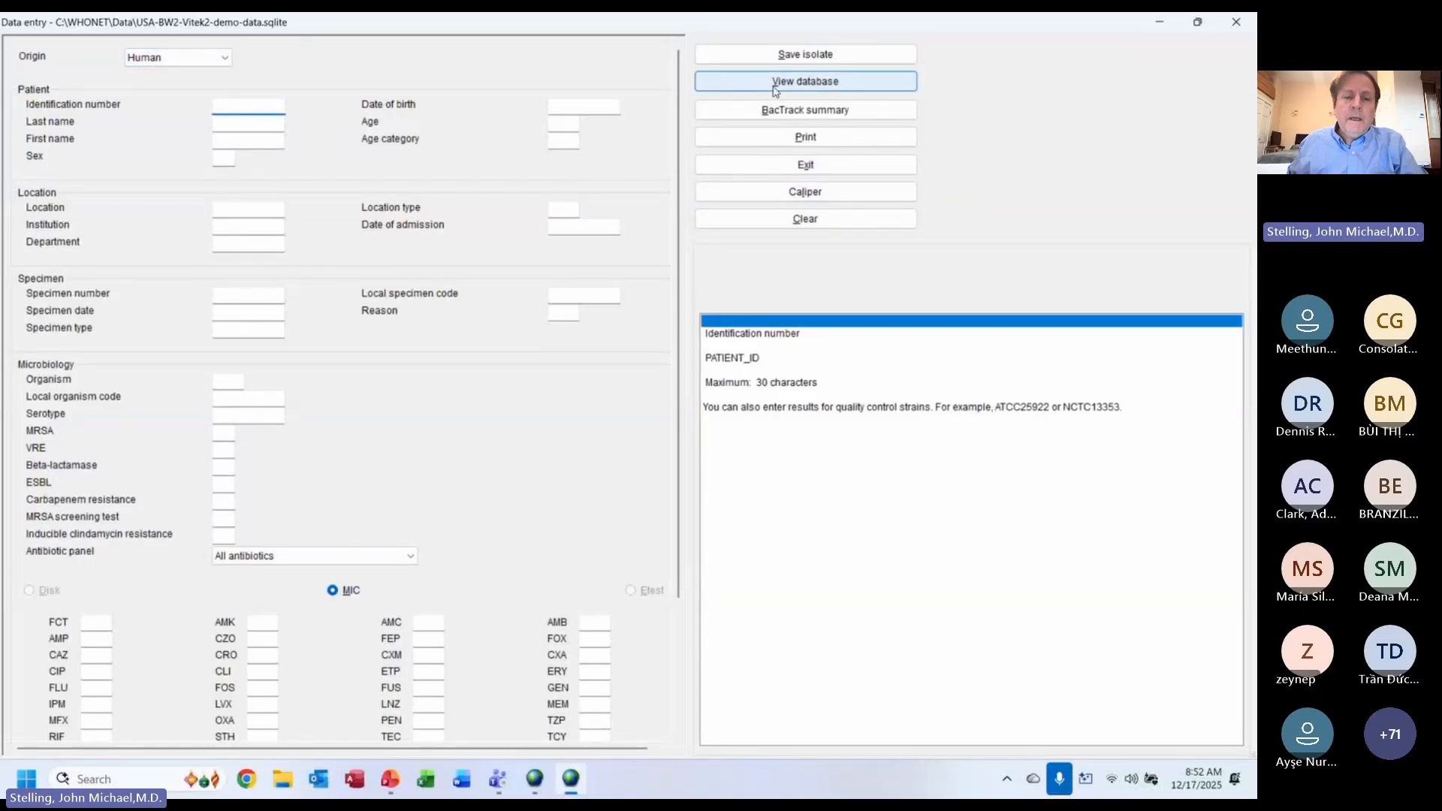
{"action": "left_click", "coordinate": [804, 165]}
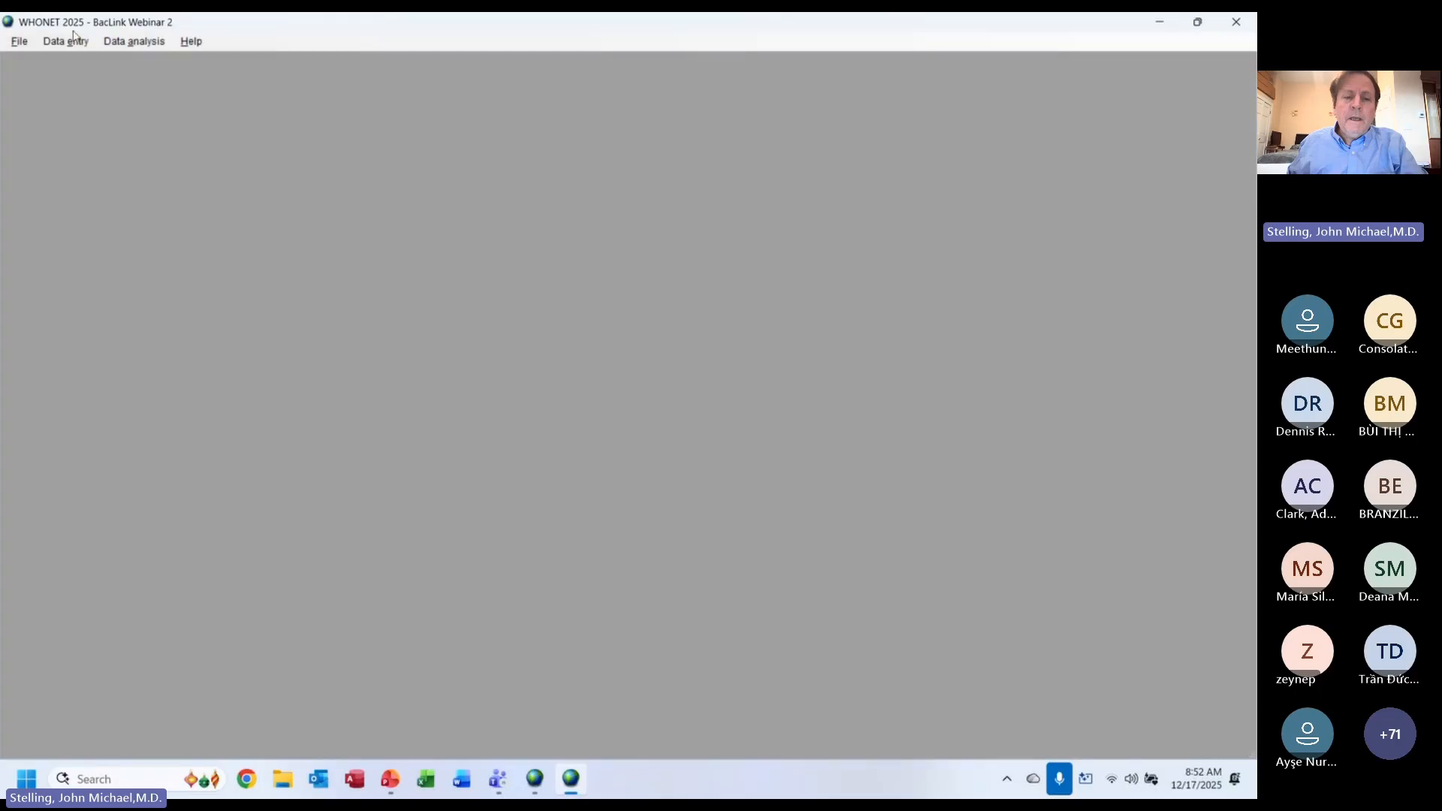
{"action": "left_click", "coordinate": [68, 40]}
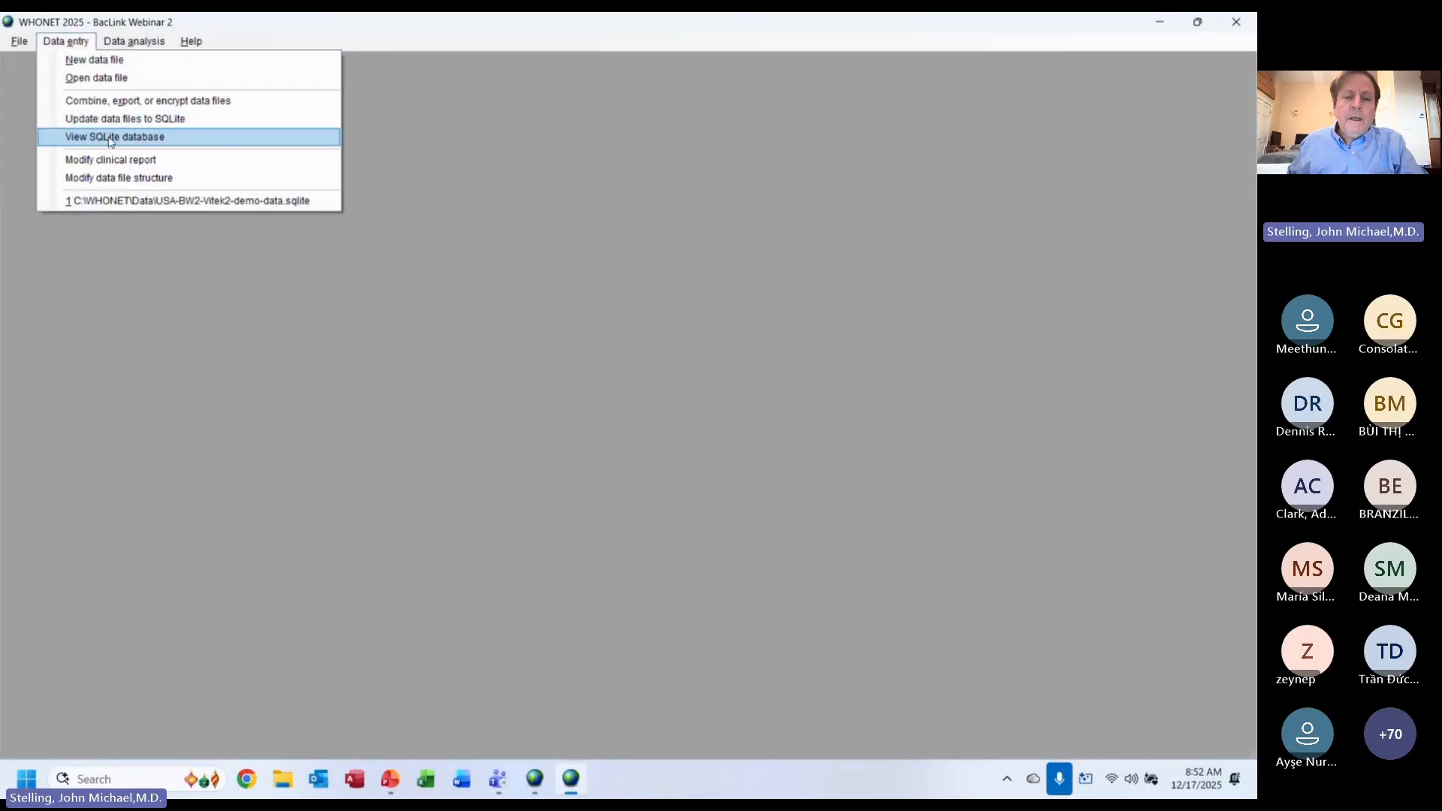
{"action": "left_click", "coordinate": [110, 138]}
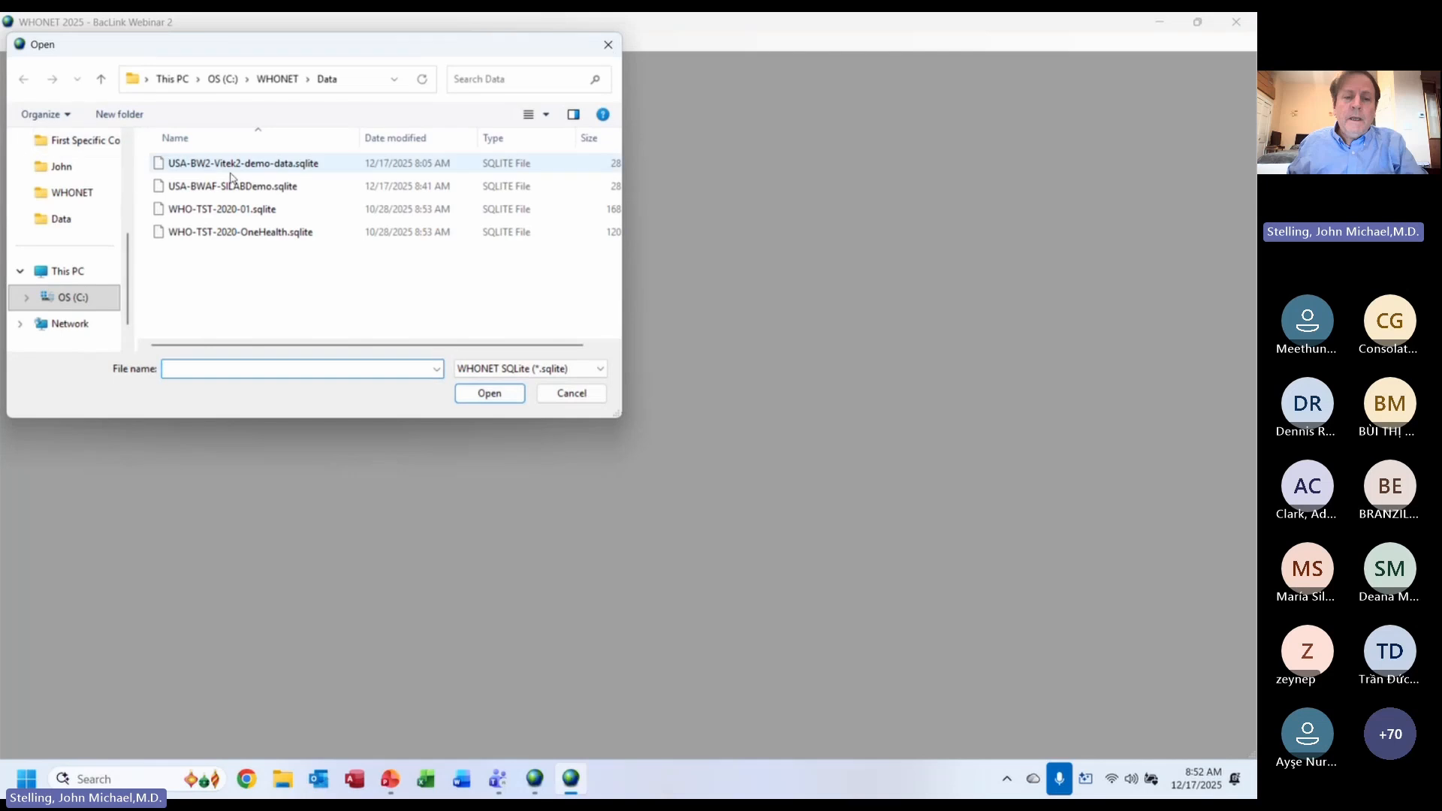
{"action": "left_click", "coordinate": [233, 169]}
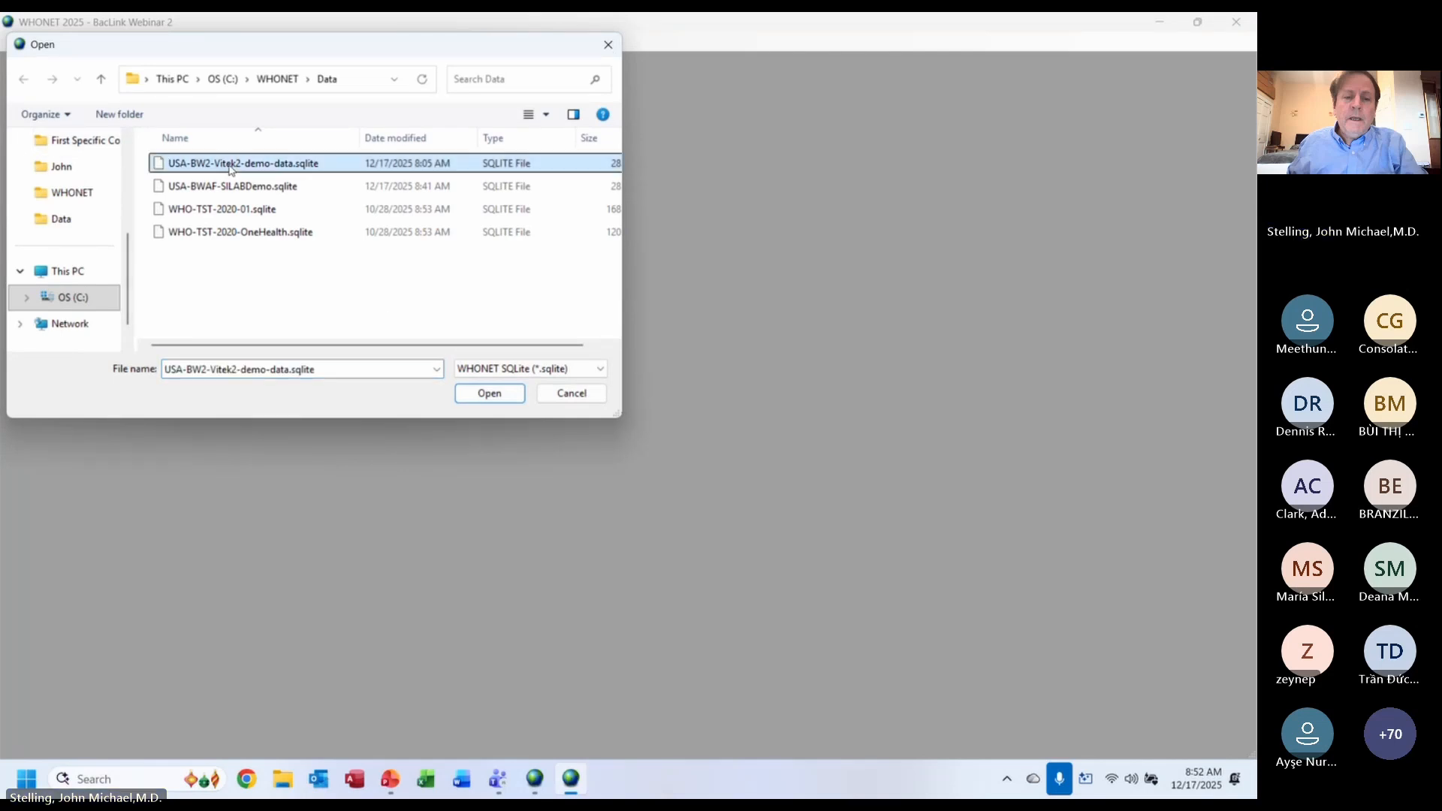
{"action": "left_click", "coordinate": [486, 395]}
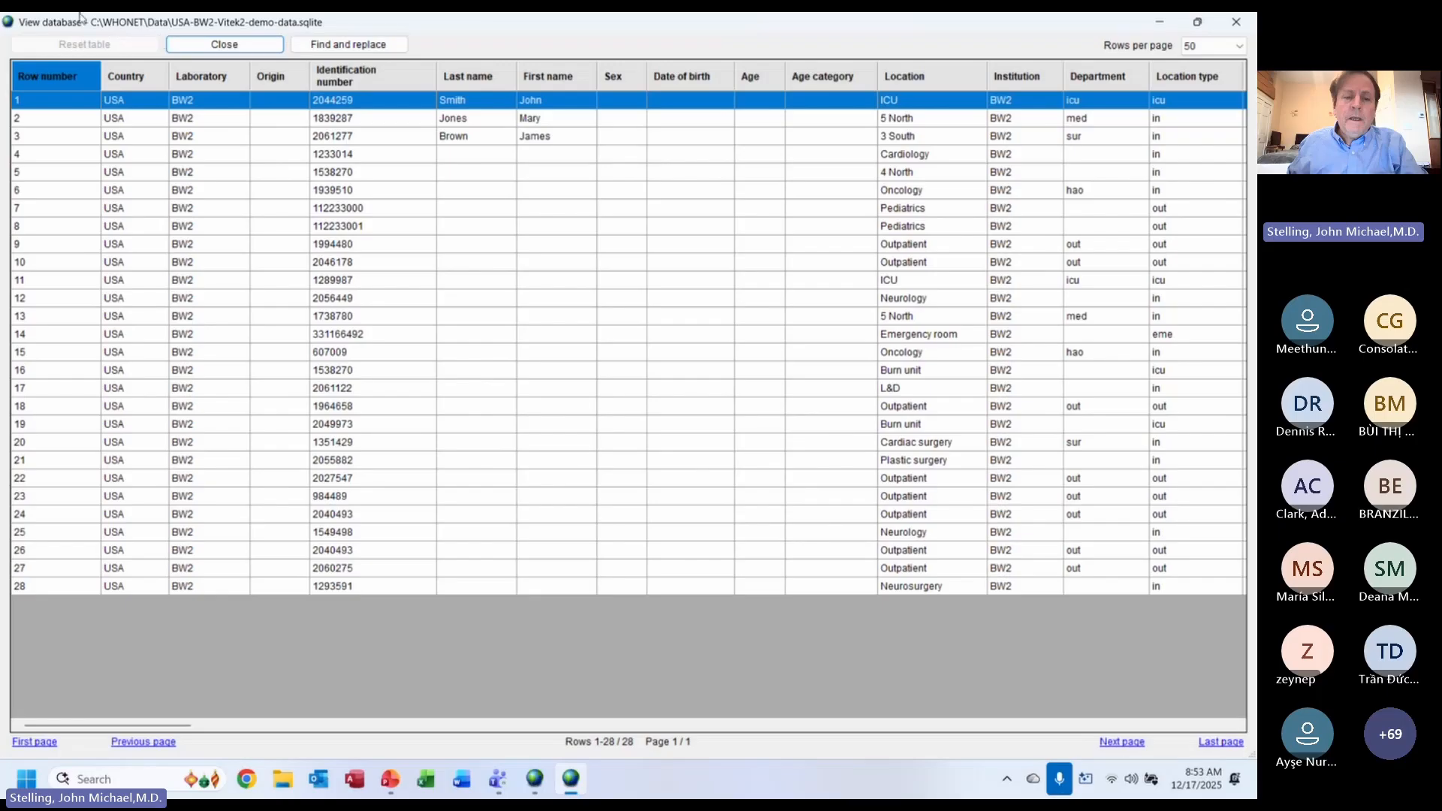
{"action": "left_click", "coordinate": [240, 44]}
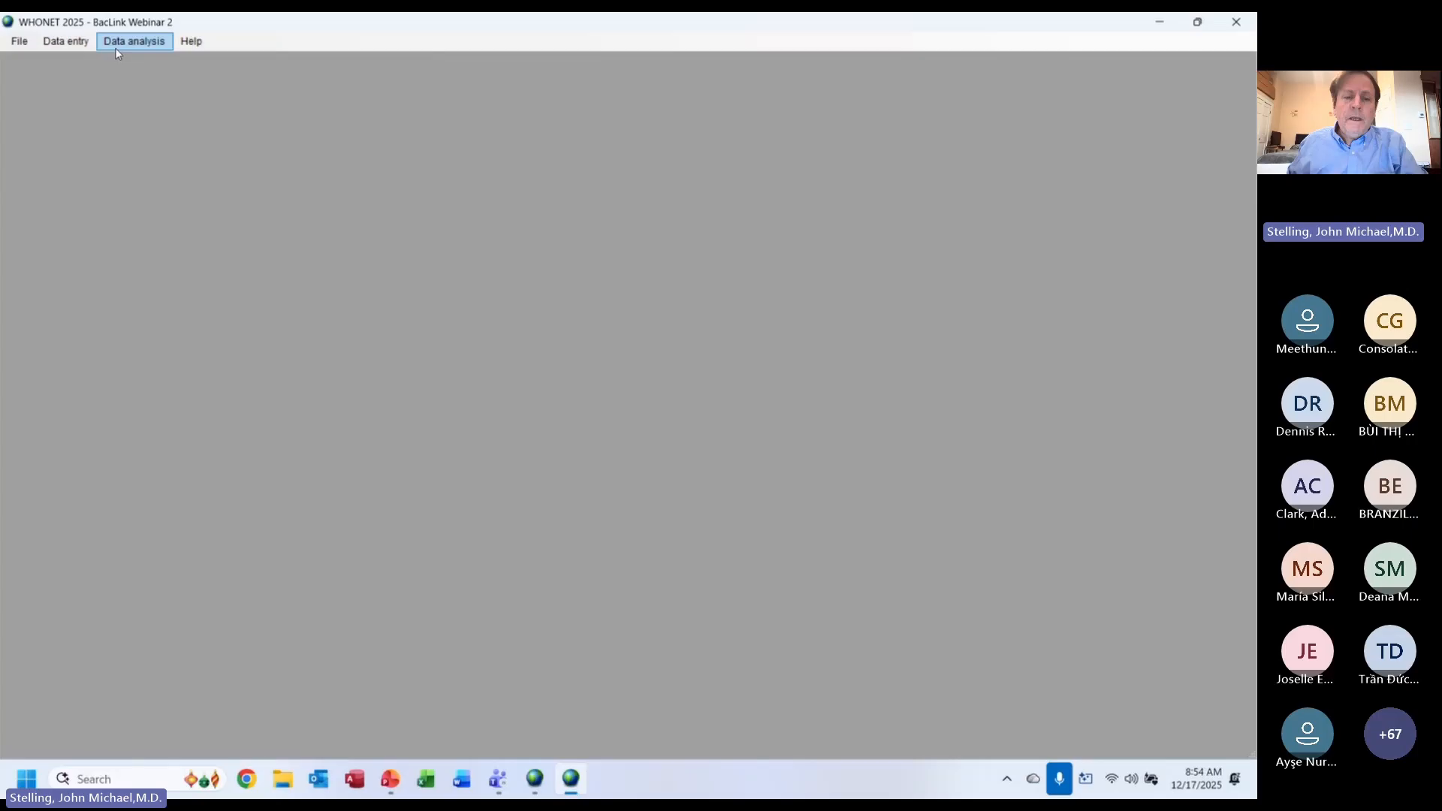
- Open Quick analysis and compare the predefined reports for Screen and Microsoft Excel with those for Microsoft Word
{"action": "left_click", "coordinate": [116, 51]}
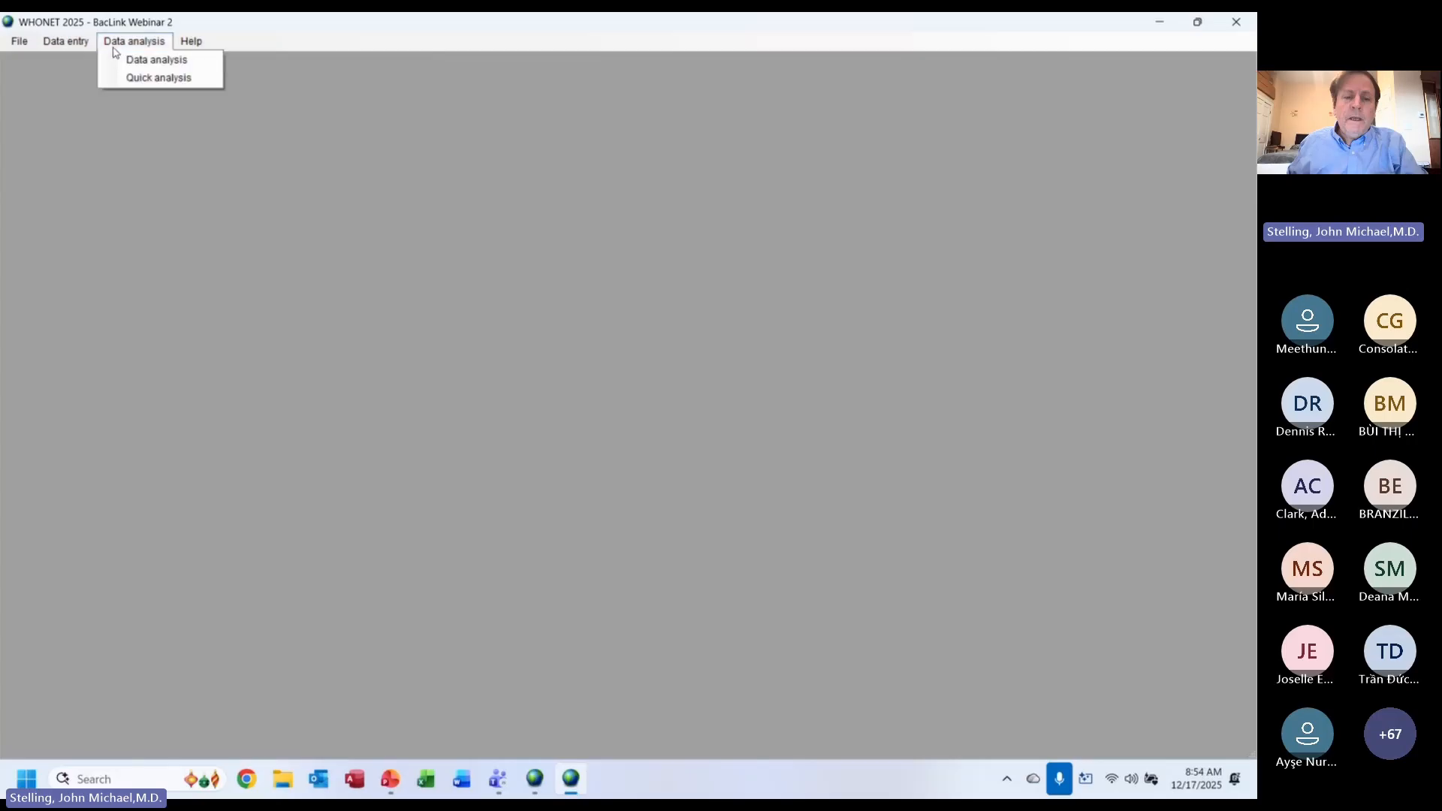
{"action": "left_click", "coordinate": [174, 82]}
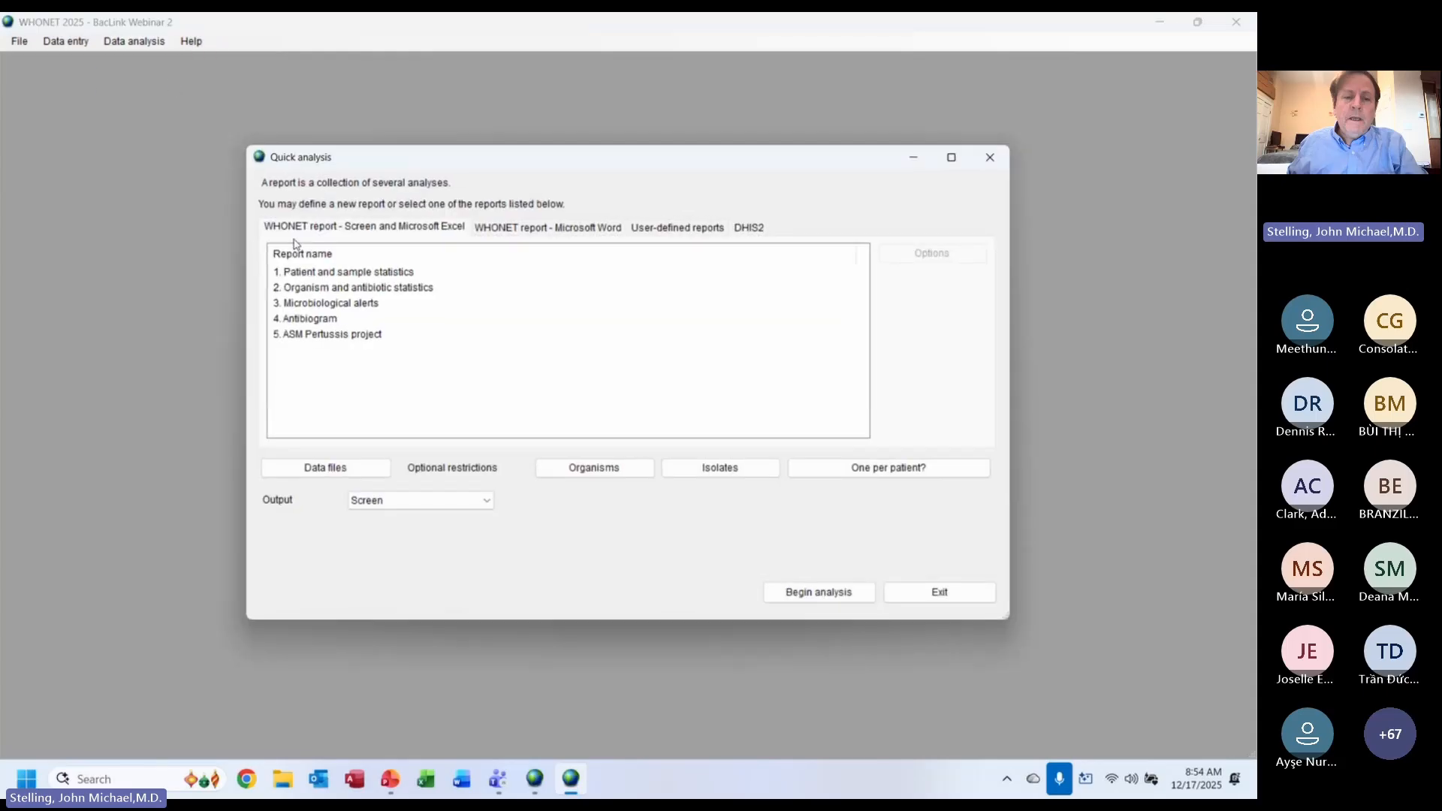
{"action": "left_click", "coordinate": [358, 286]}
{"action": "left_click", "coordinate": [353, 272]}
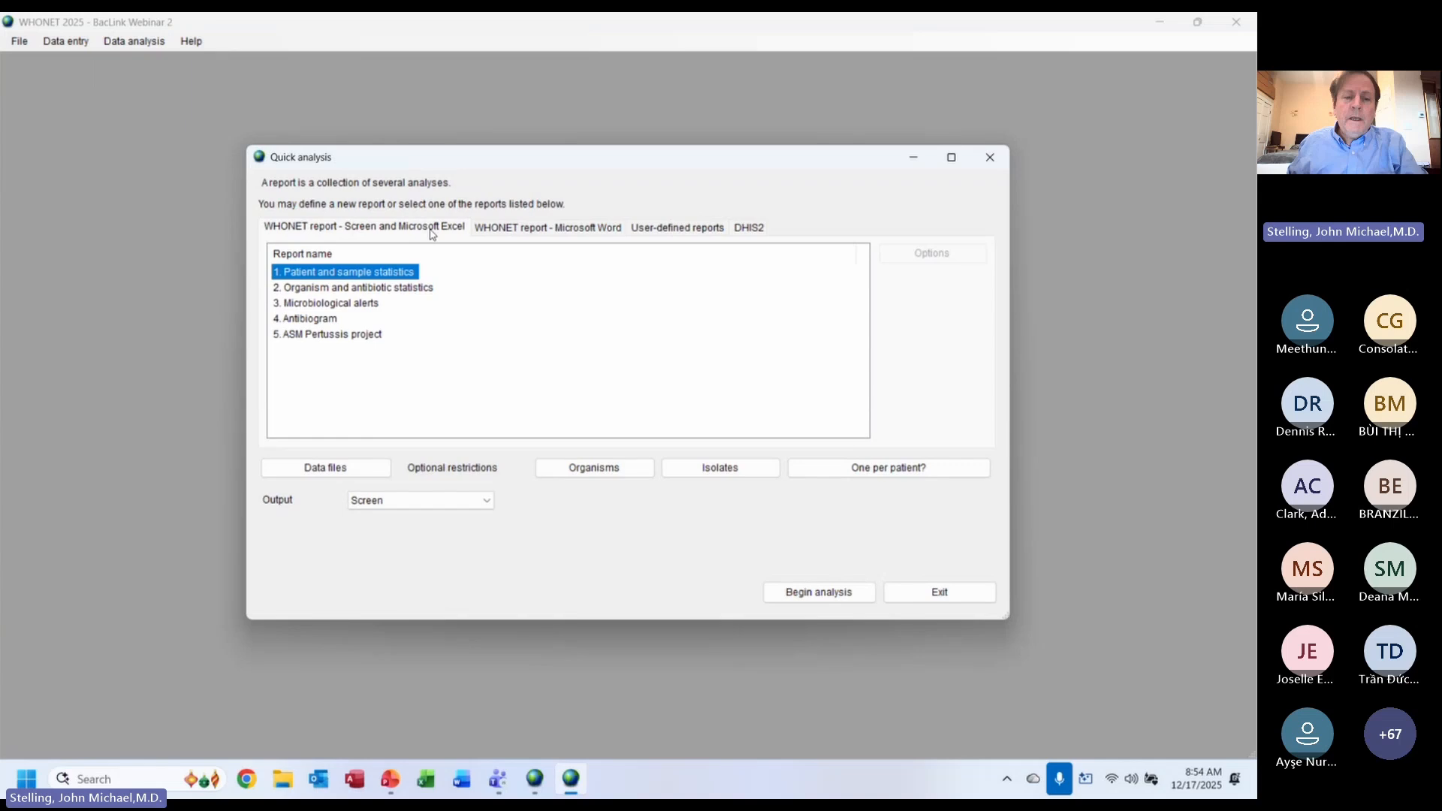
{"action": "left_click", "coordinate": [407, 231]}
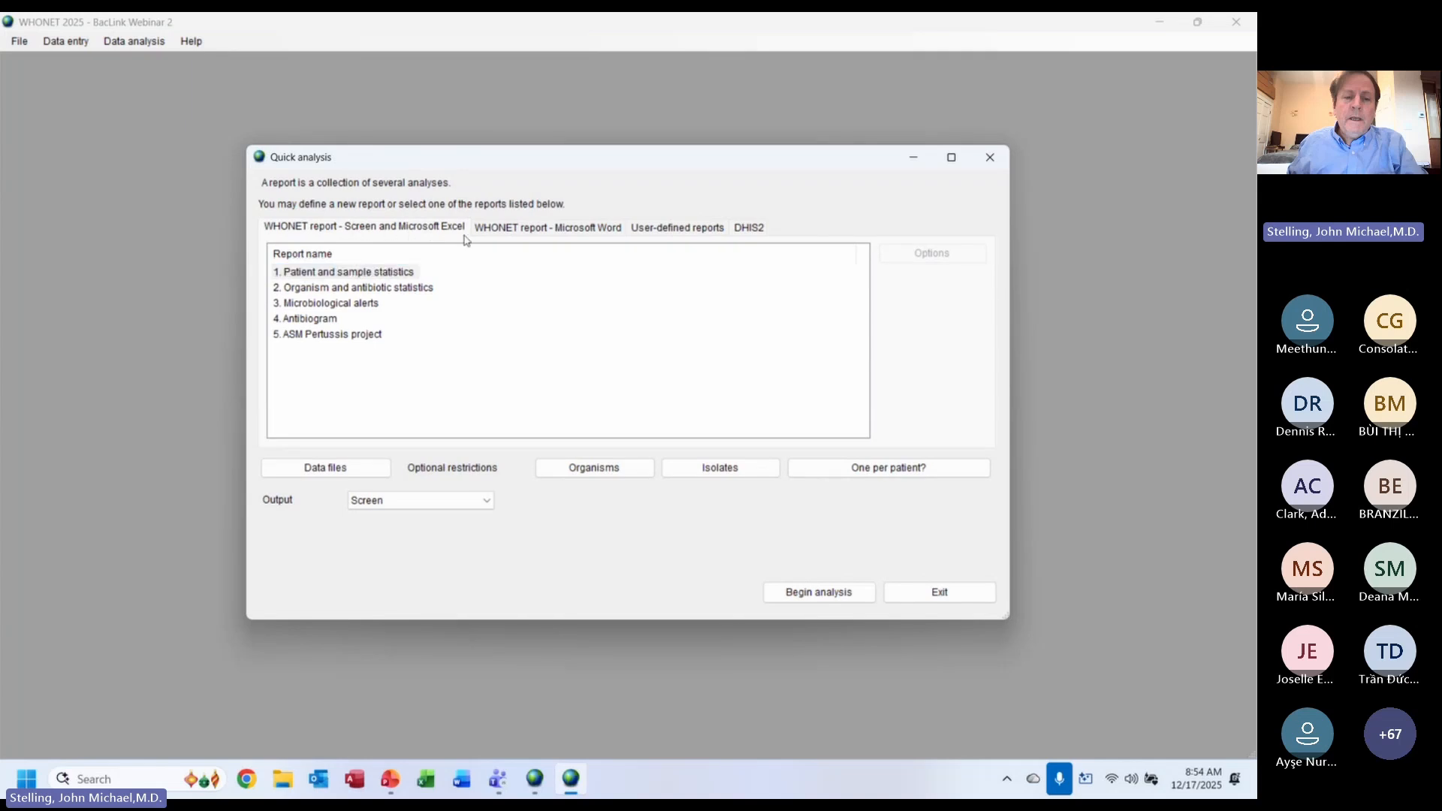
{"action": "left_click", "coordinate": [508, 232]}
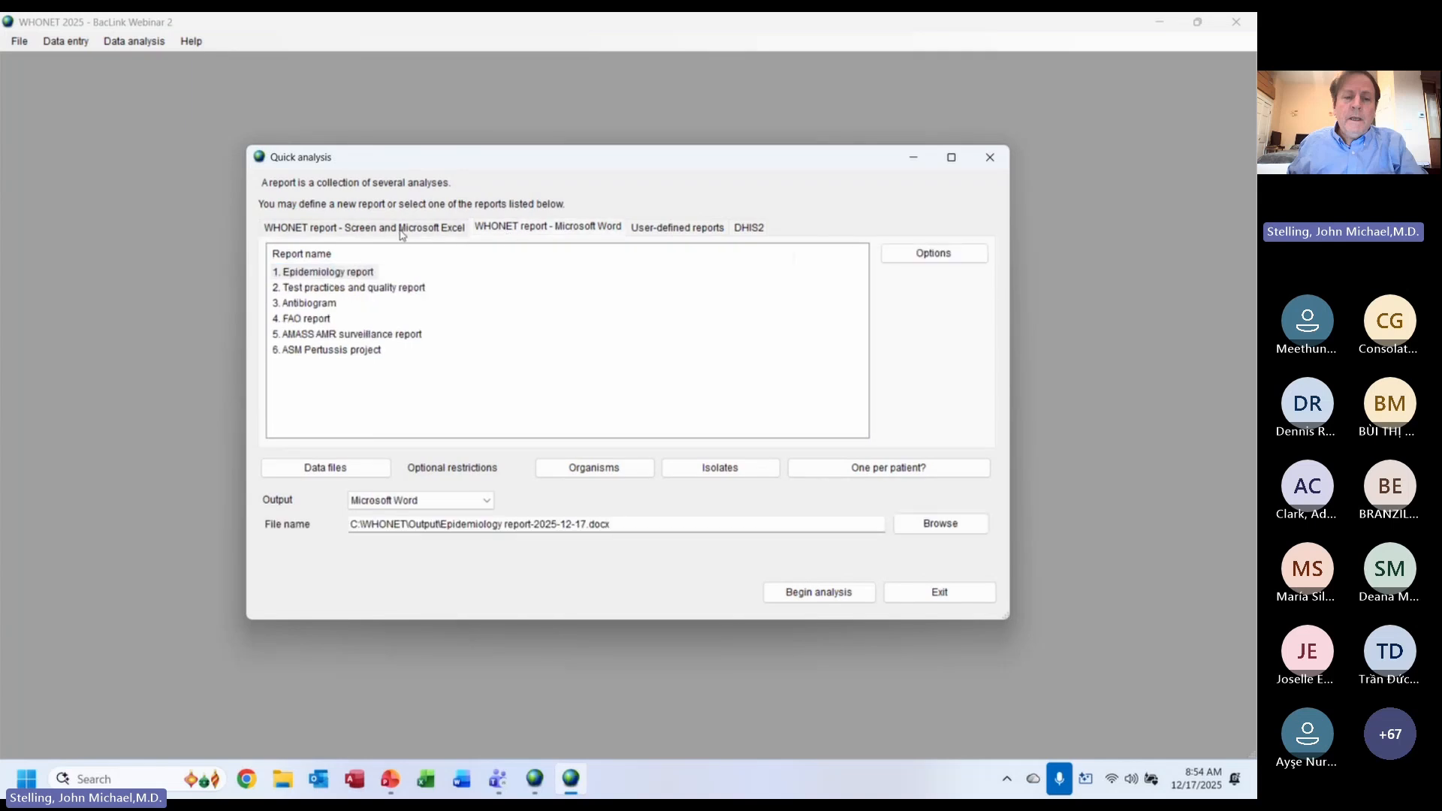
{"action": "left_click", "coordinate": [421, 226]}
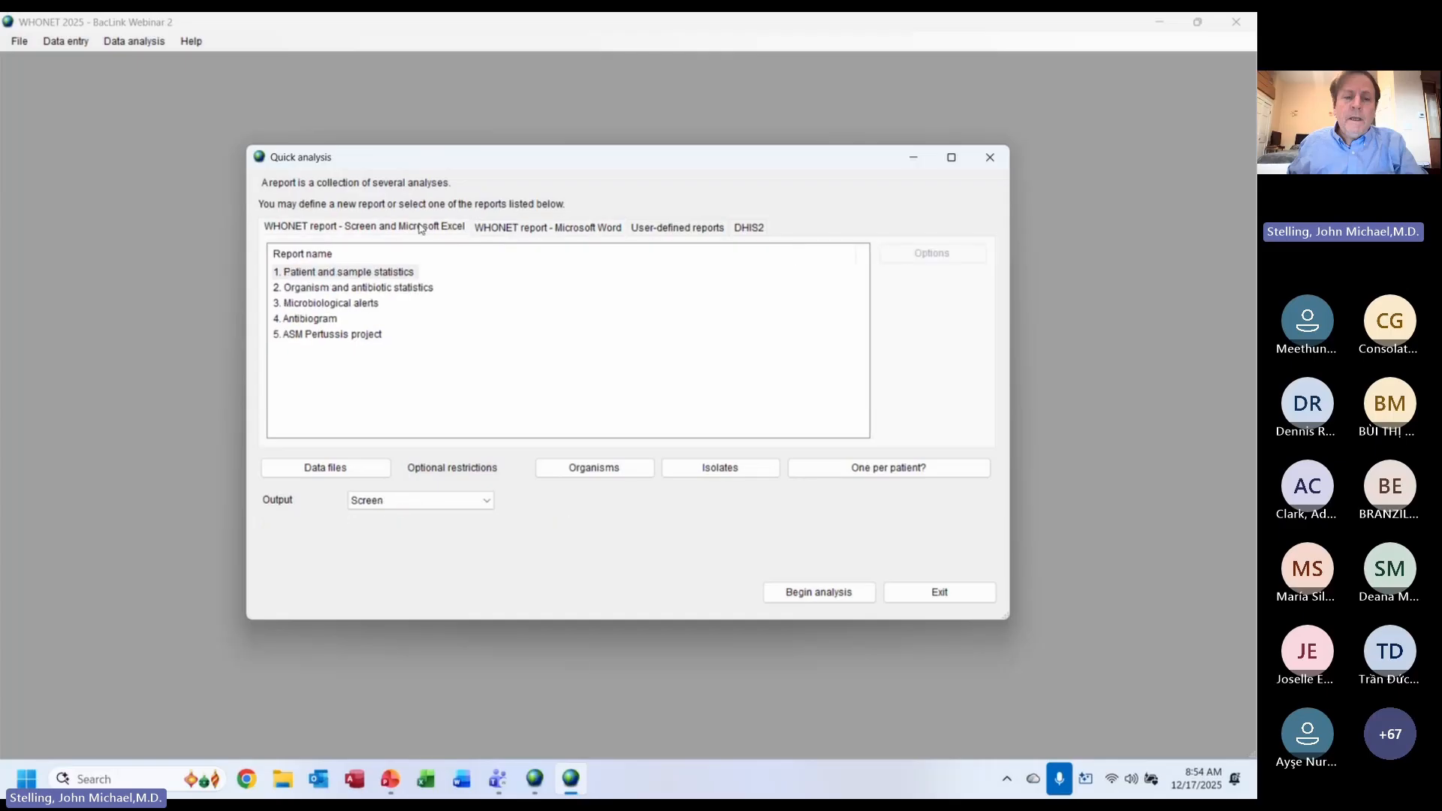
{"action": "left_click", "coordinate": [535, 232]}
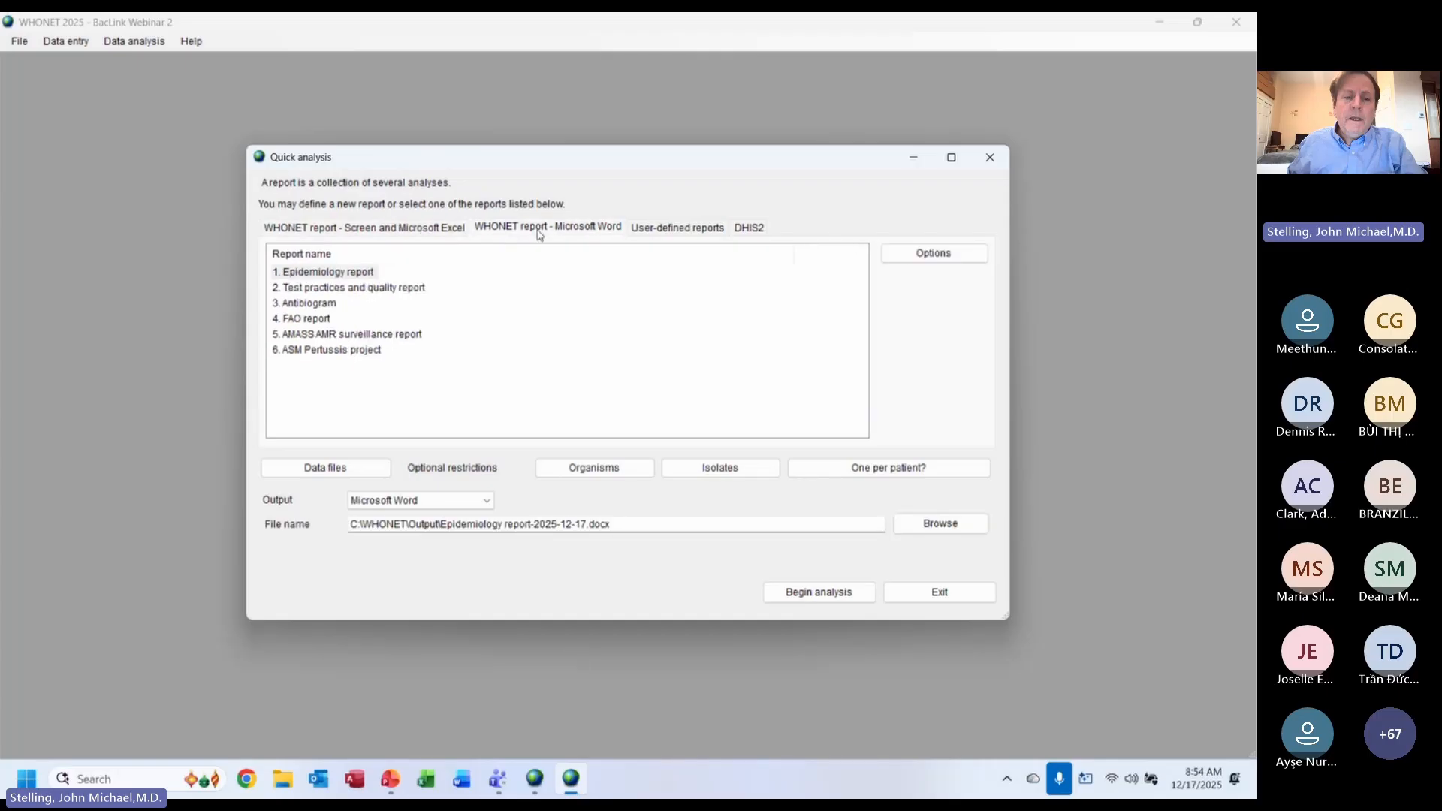
{"action": "left_click", "coordinate": [375, 235]}
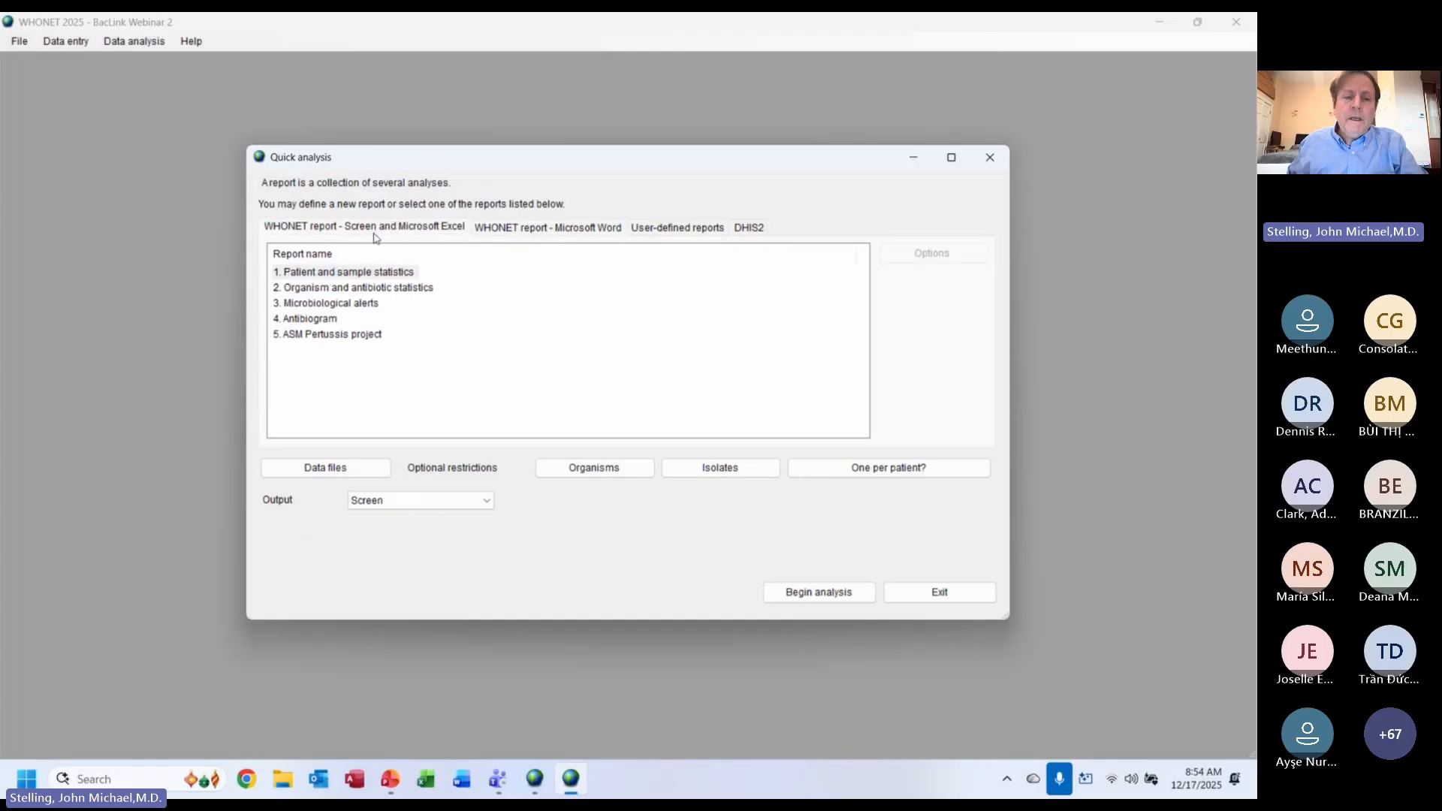
- Run the Patient and sample statistics report on the data file USA-BW2-Vitek2-demo-data.sqlite with output to Screen
{"action": "left_click", "coordinate": [342, 275]}
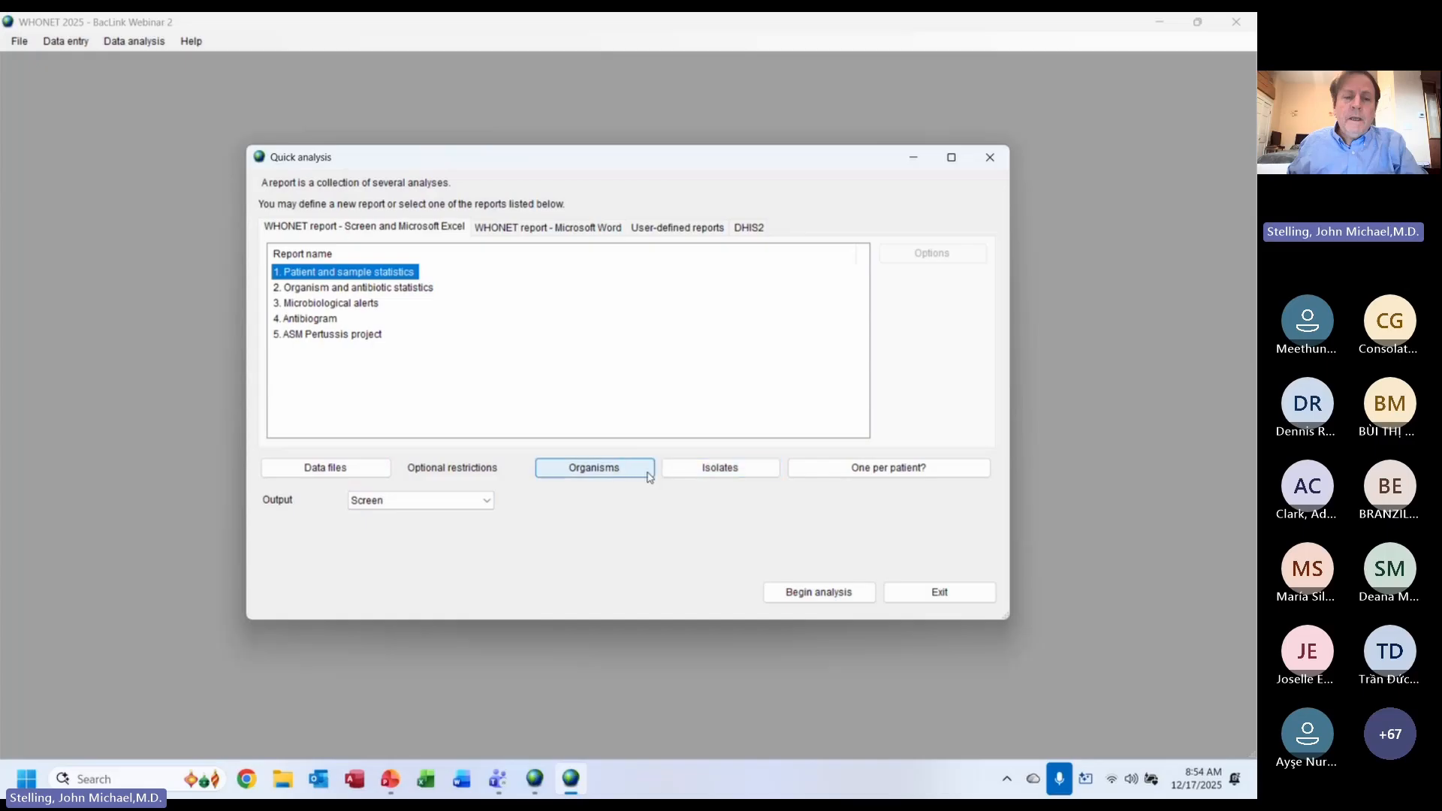
{"action": "left_click", "coordinate": [370, 474]}
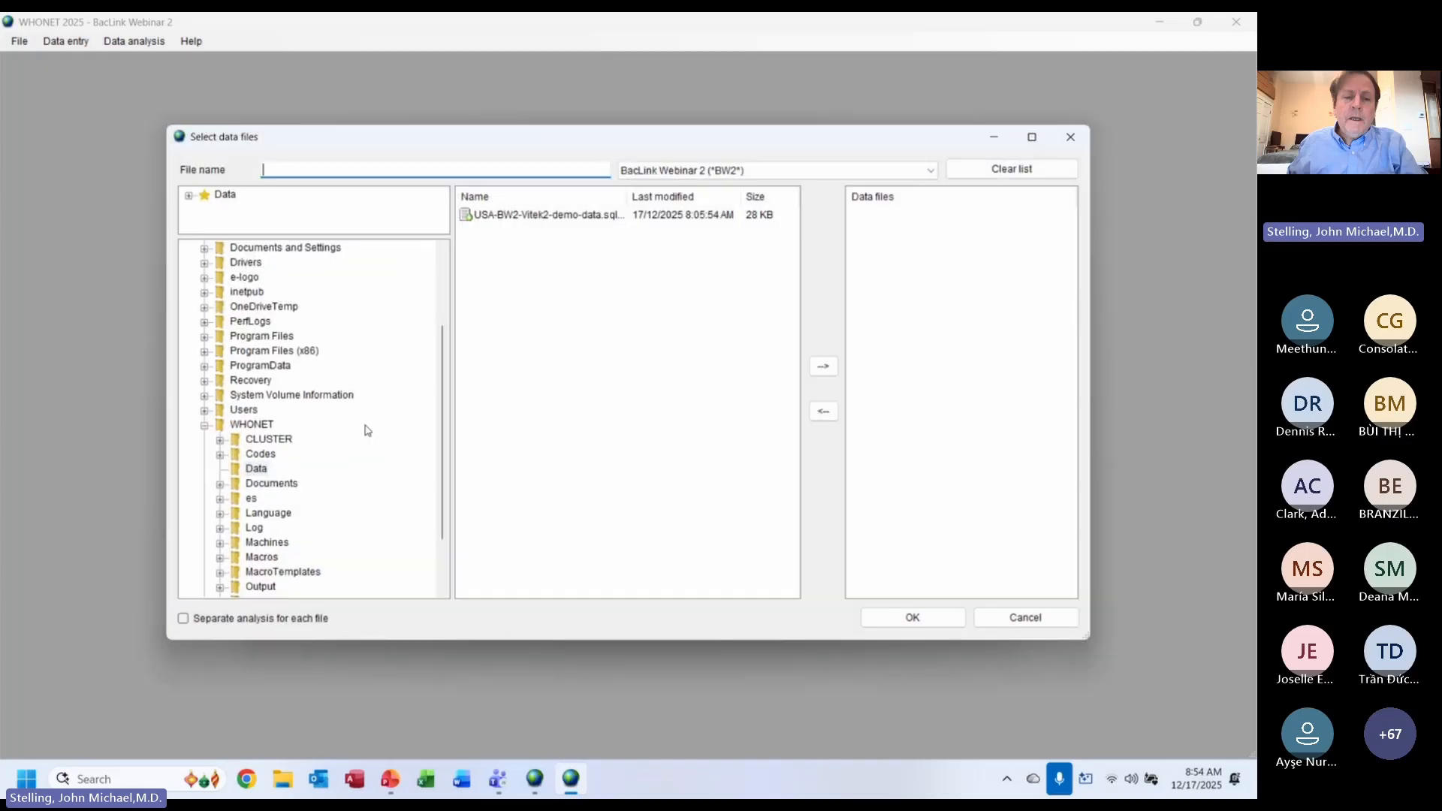
{"action": "left_click", "coordinate": [497, 218]}
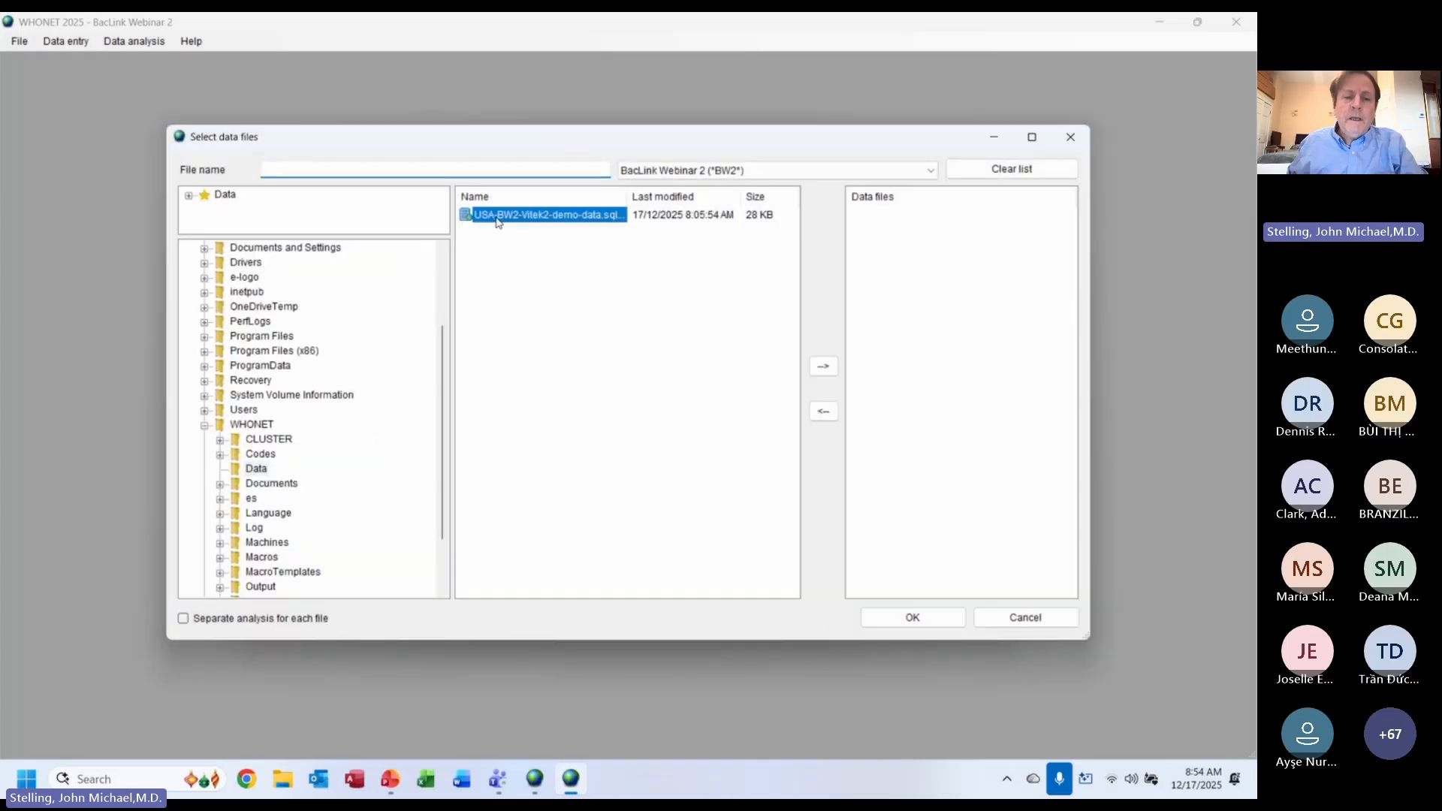
{"action": "left_click", "coordinate": [917, 620]}
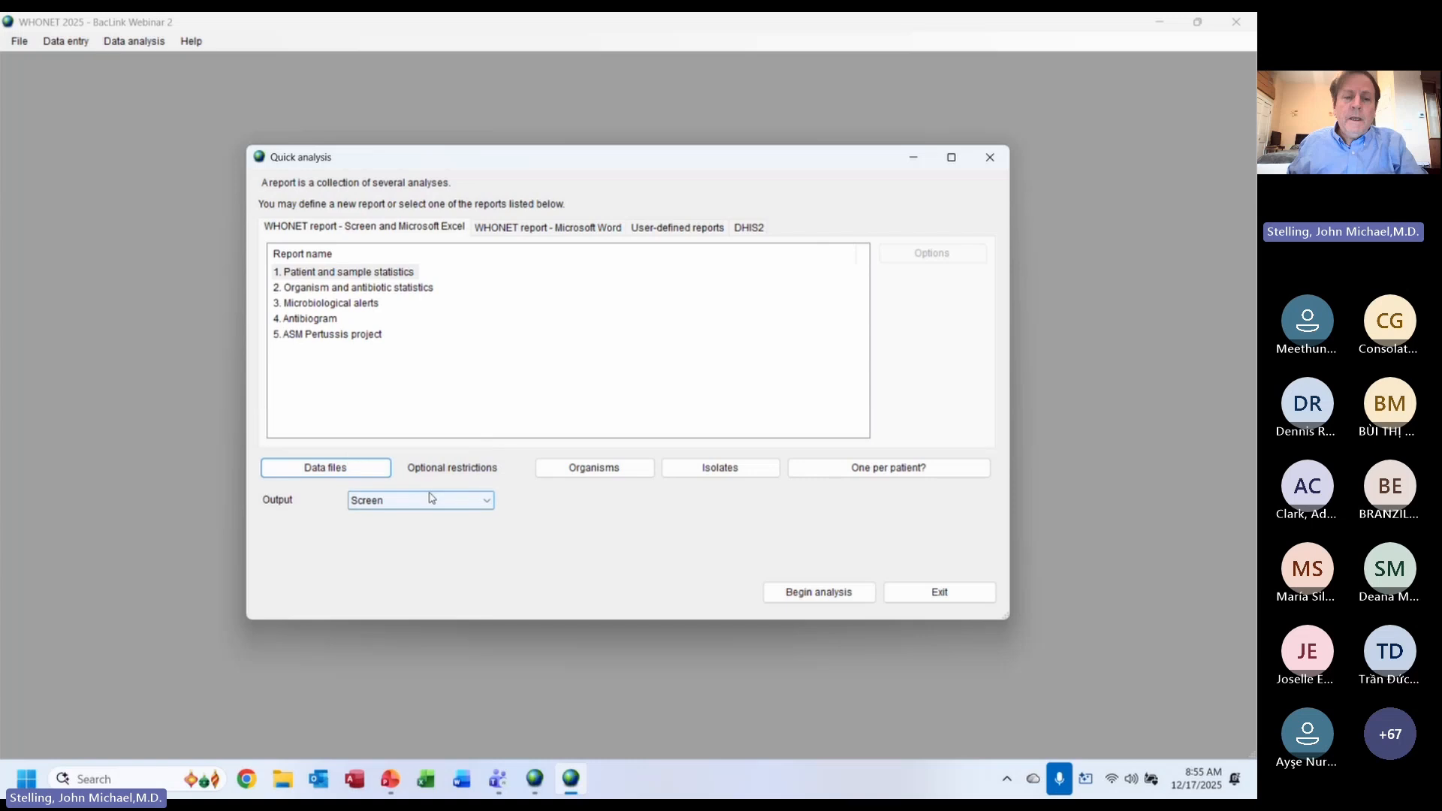
{"action": "left_click", "coordinate": [355, 274]}
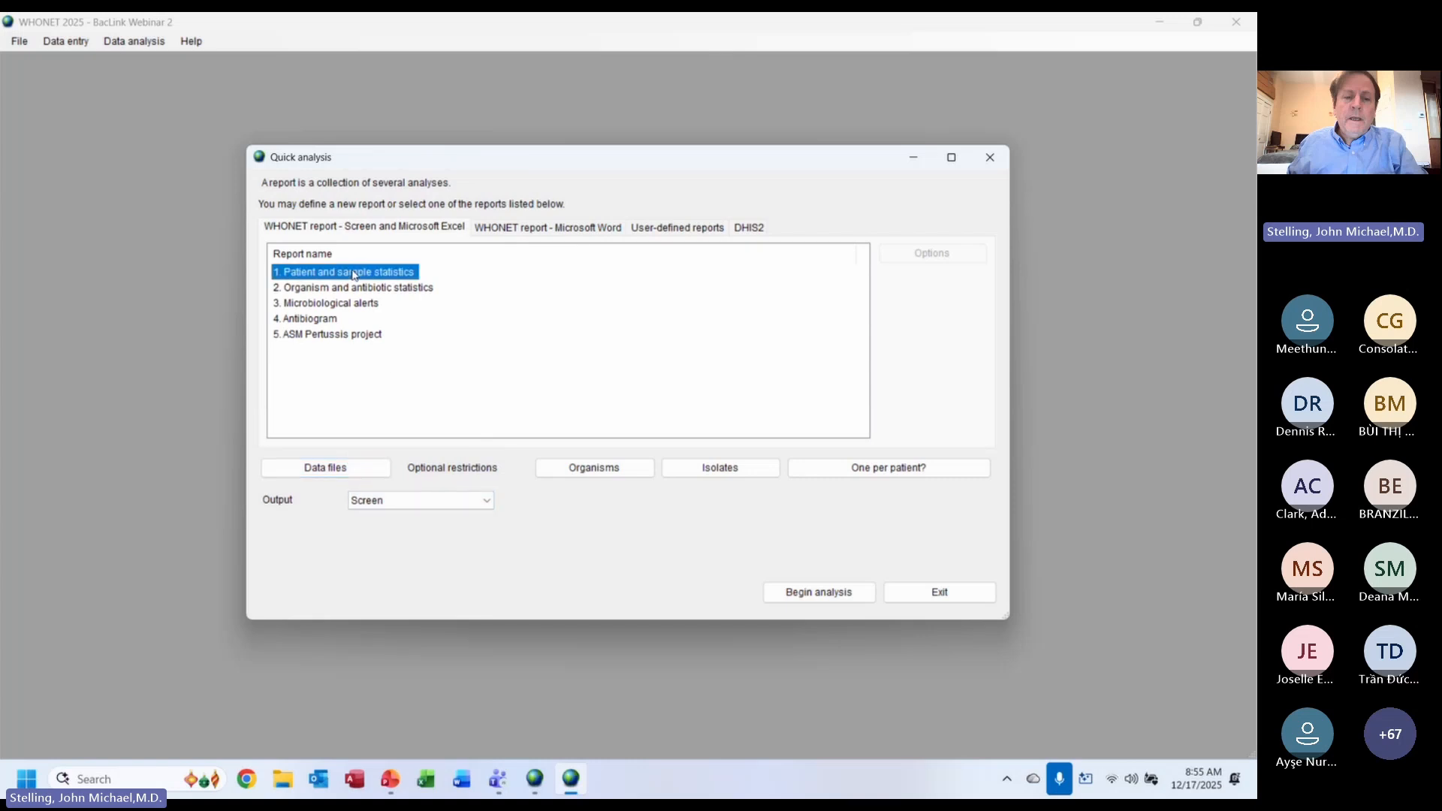
{"action": "left_click", "coordinate": [821, 593]}
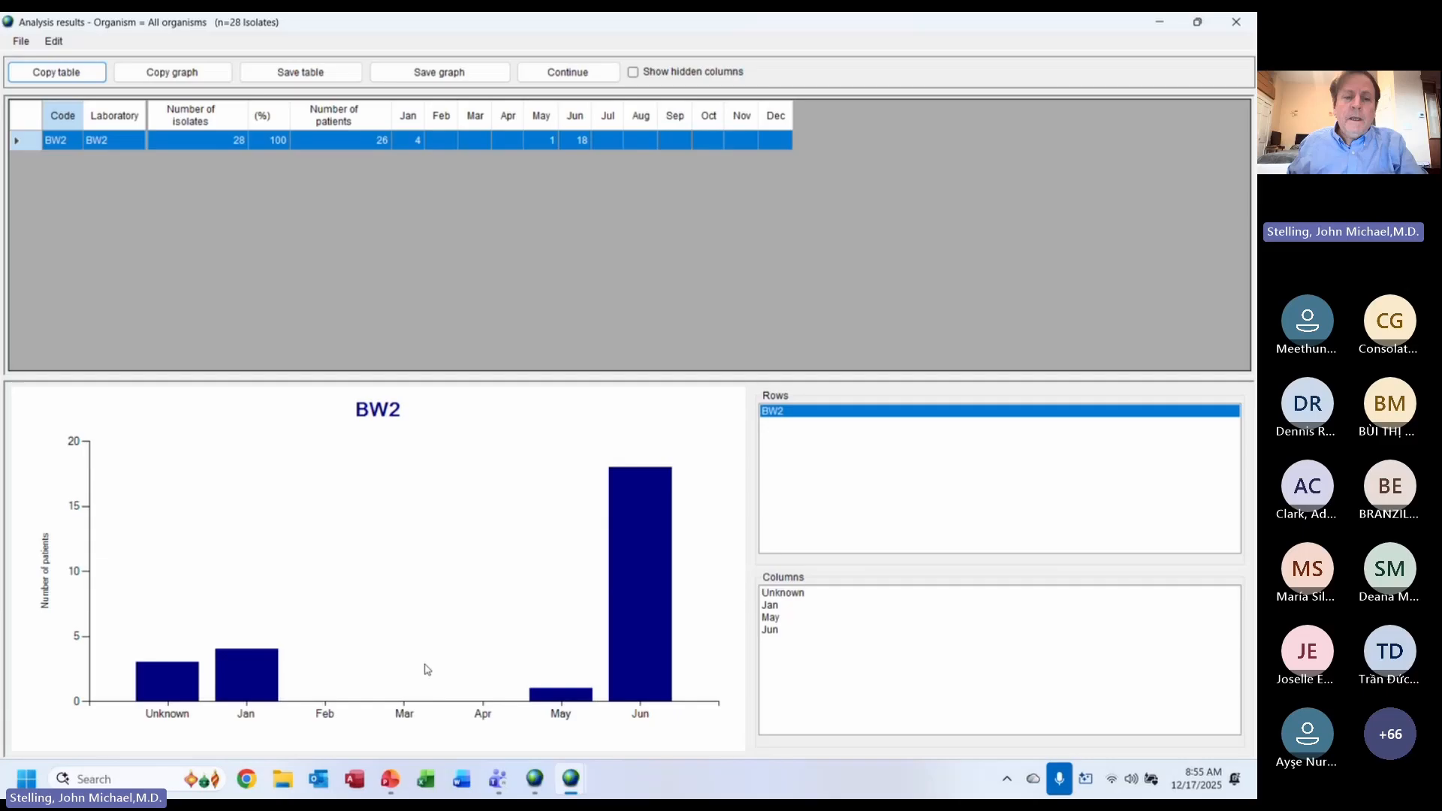
- Advance past the sex and age results to the location results, sort them by number of isolates in descending order, and graph the bw2 column
{"action": "left_click", "coordinate": [570, 73]}
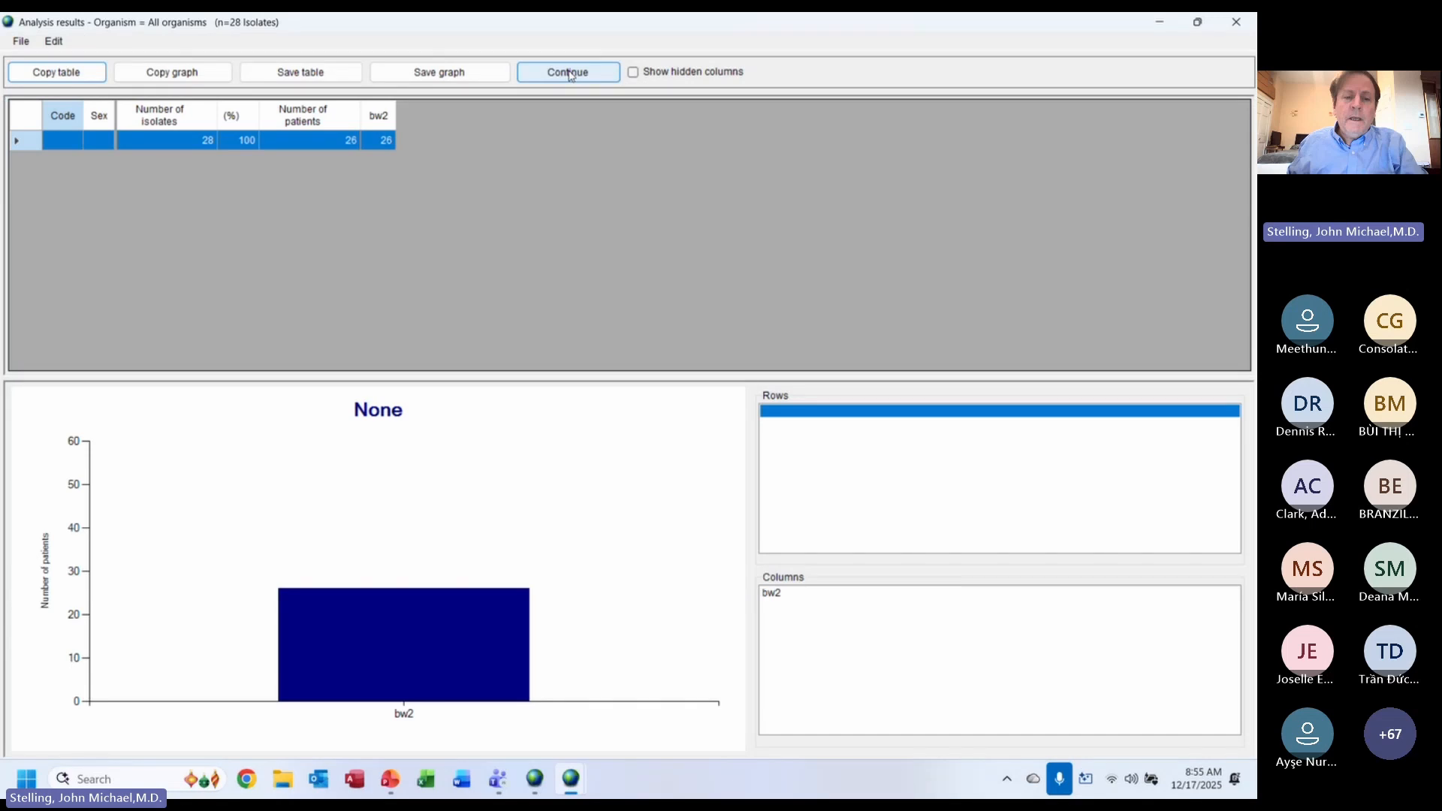
{"action": "left_click", "coordinate": [569, 72]}
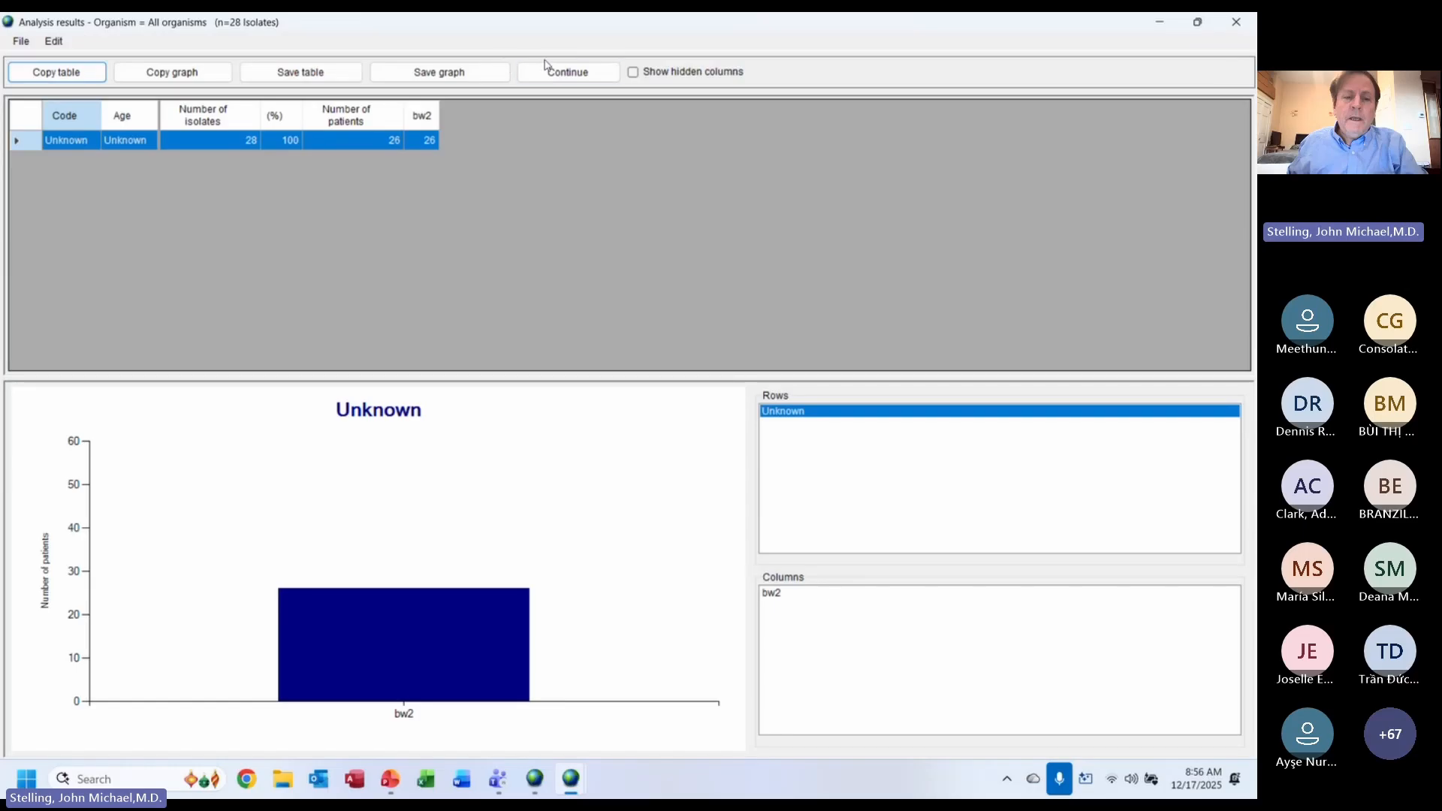
{"action": "left_click", "coordinate": [557, 72]}
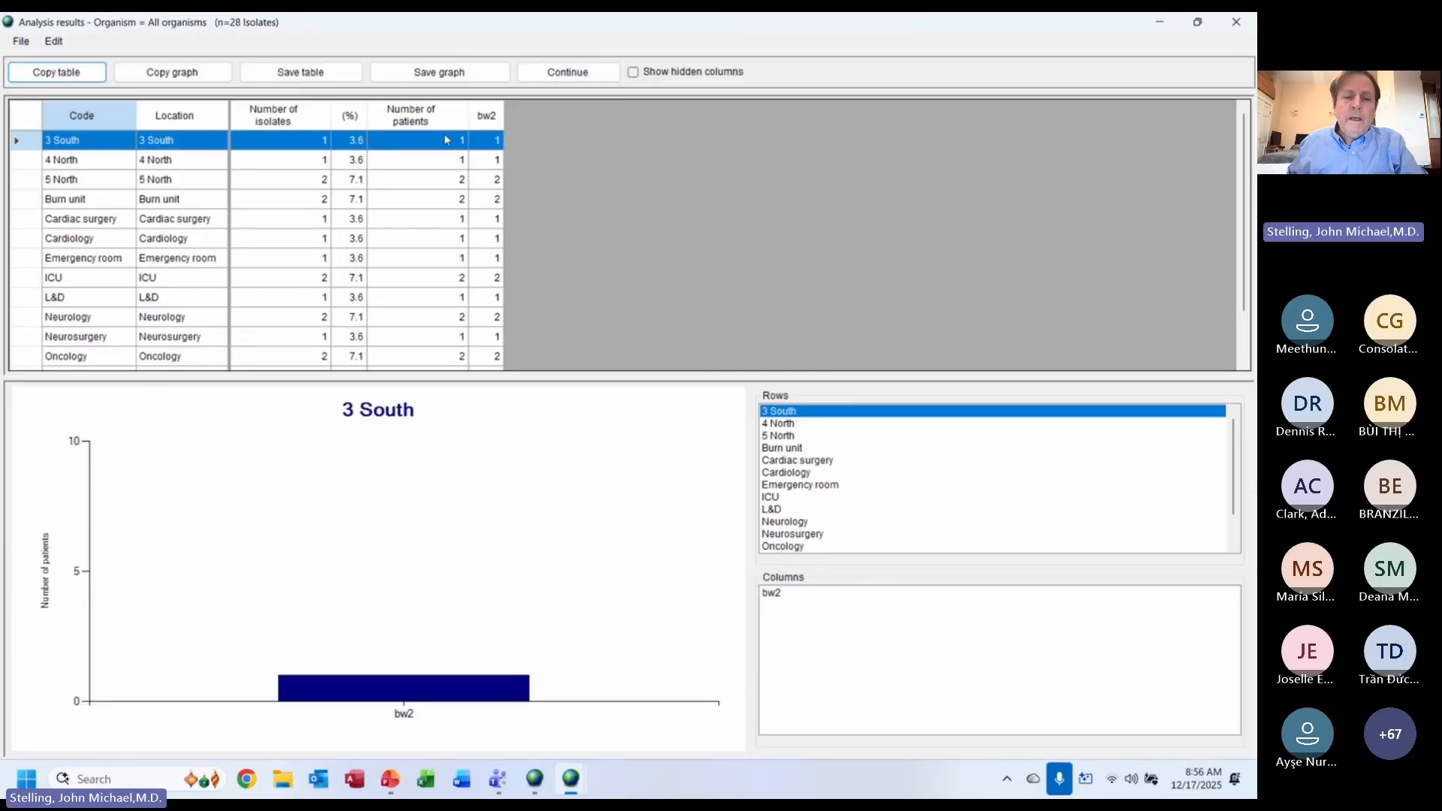
{"action": "left_click", "coordinate": [303, 121]}
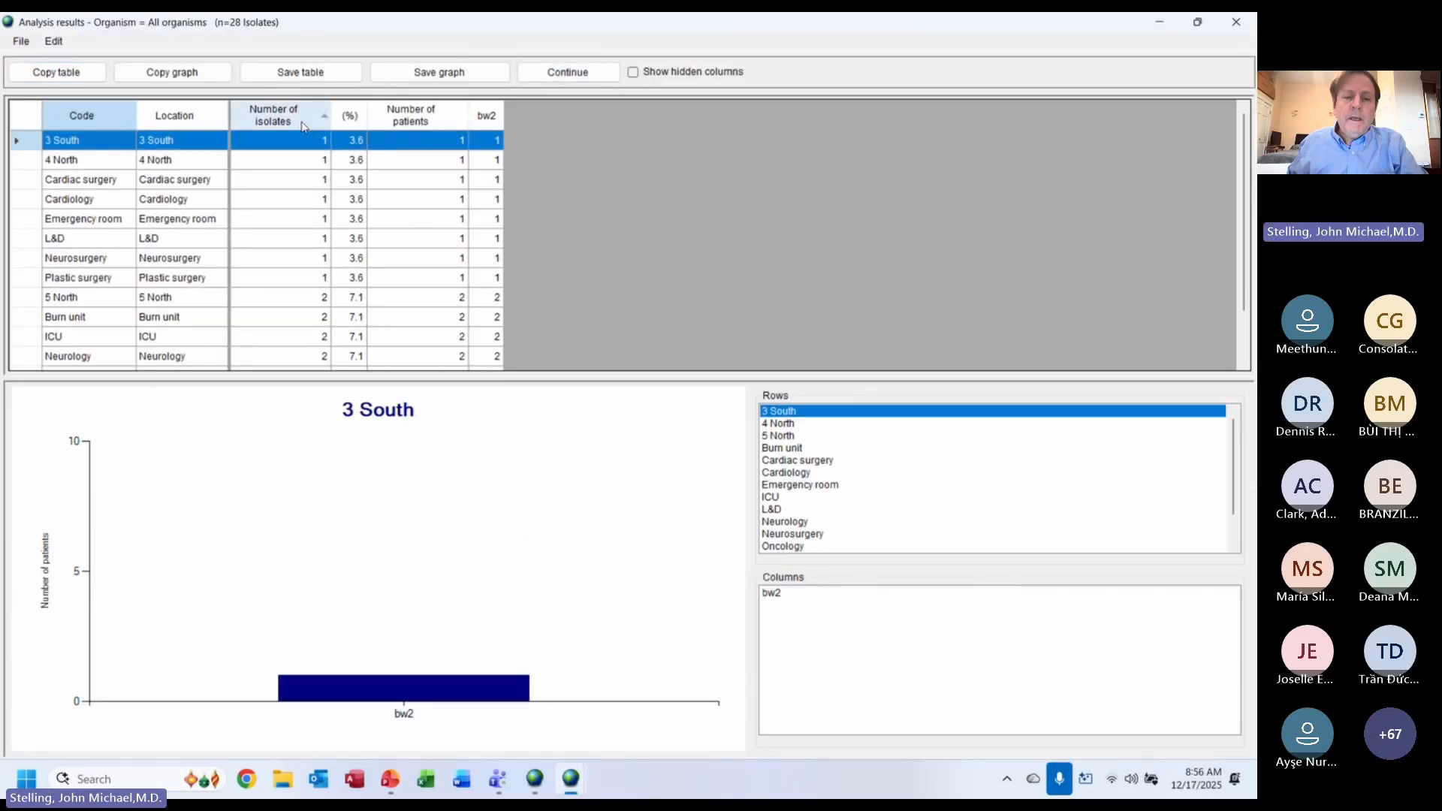
{"action": "left_click", "coordinate": [303, 122]}
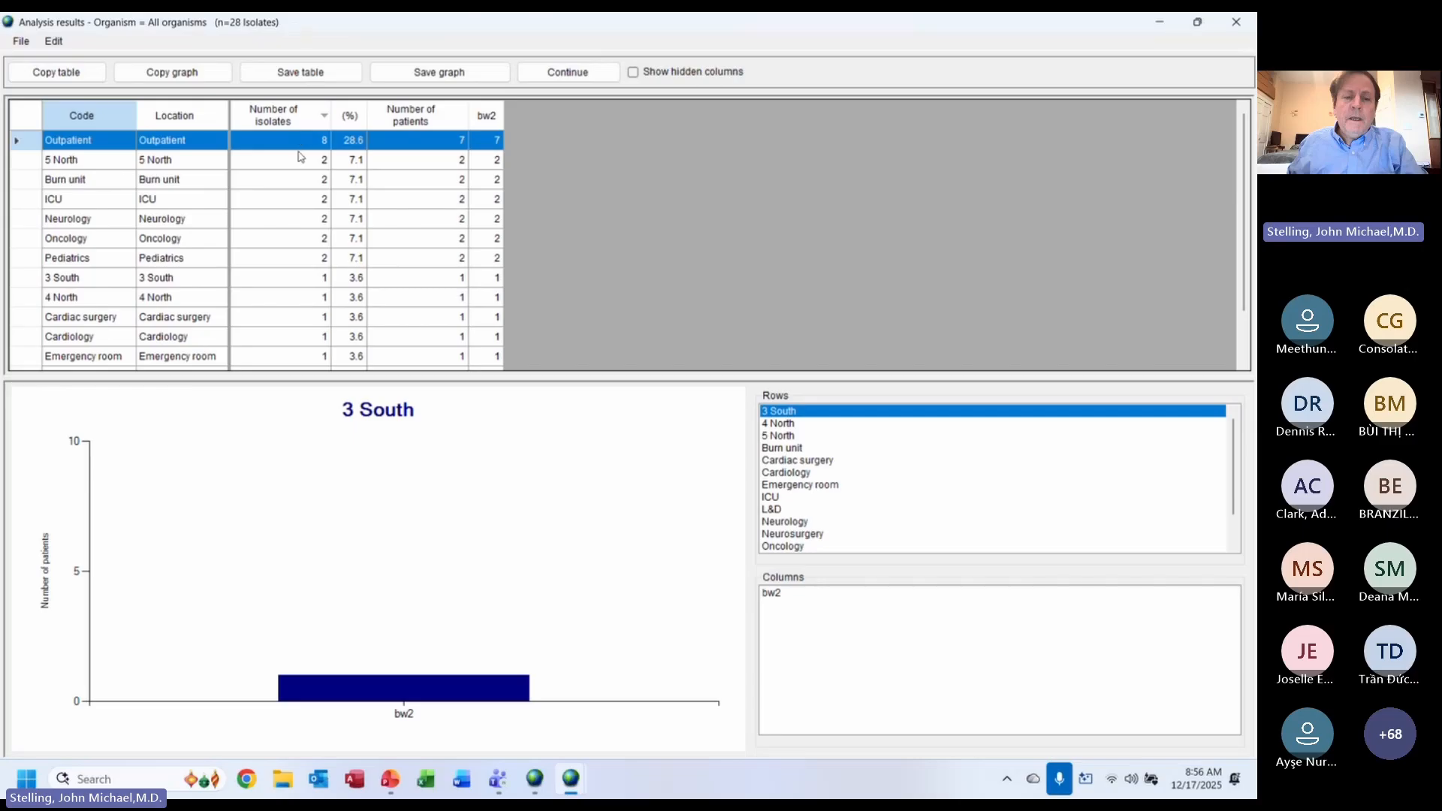
{"action": "left_click", "coordinate": [781, 600]}
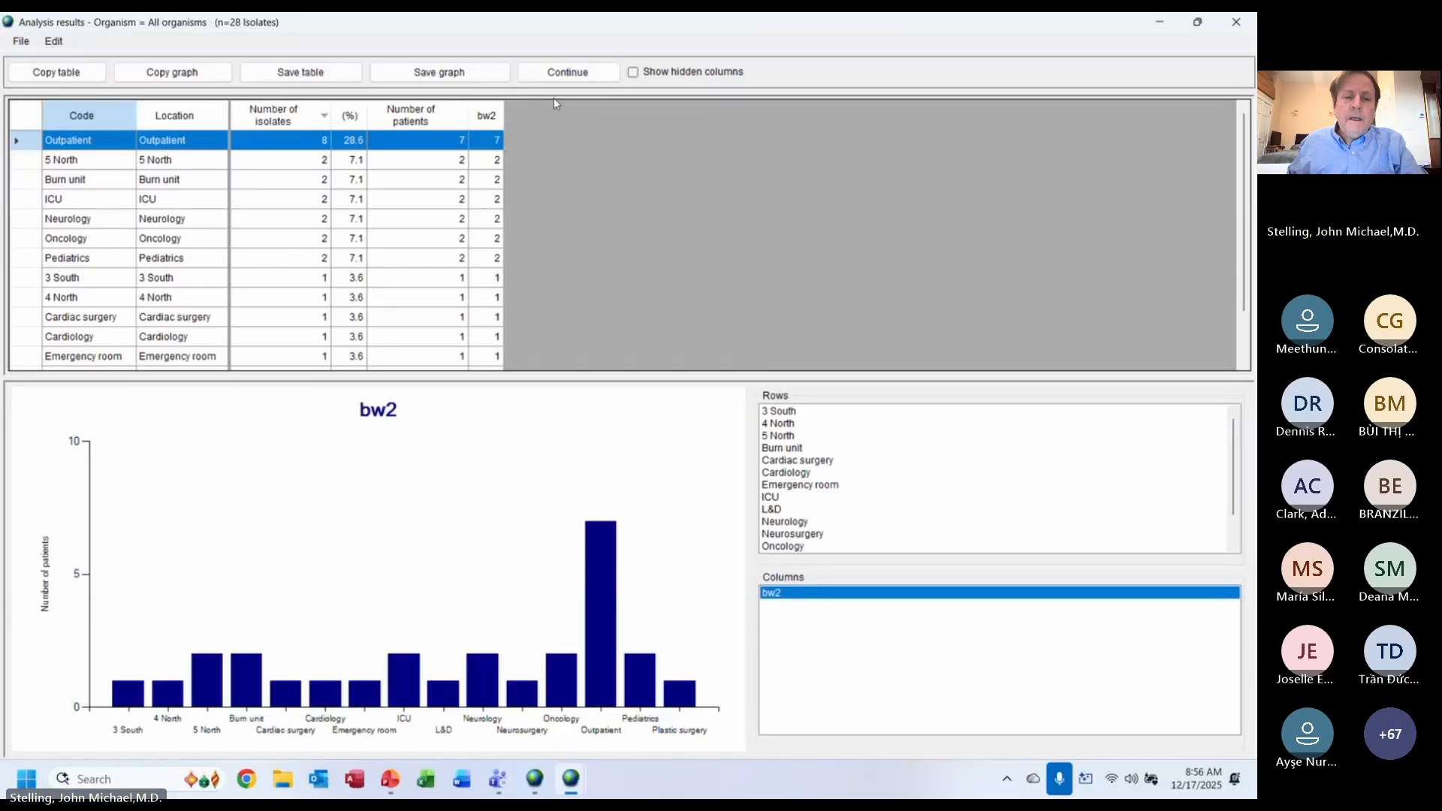
- Go on to the location type results and graph the bw2 column across all location types
{"action": "left_click", "coordinate": [560, 69]}
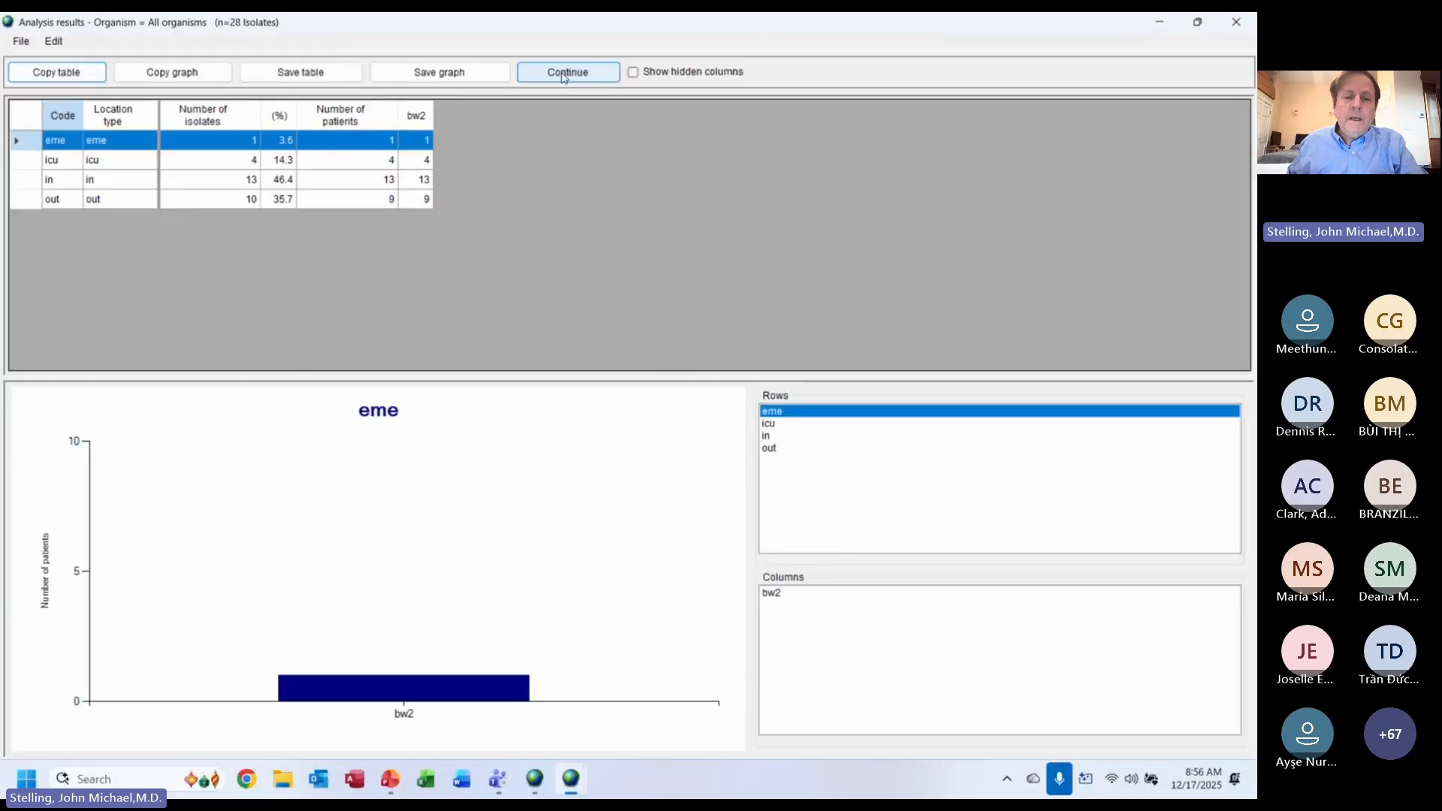
{"action": "left_click", "coordinate": [361, 184]}
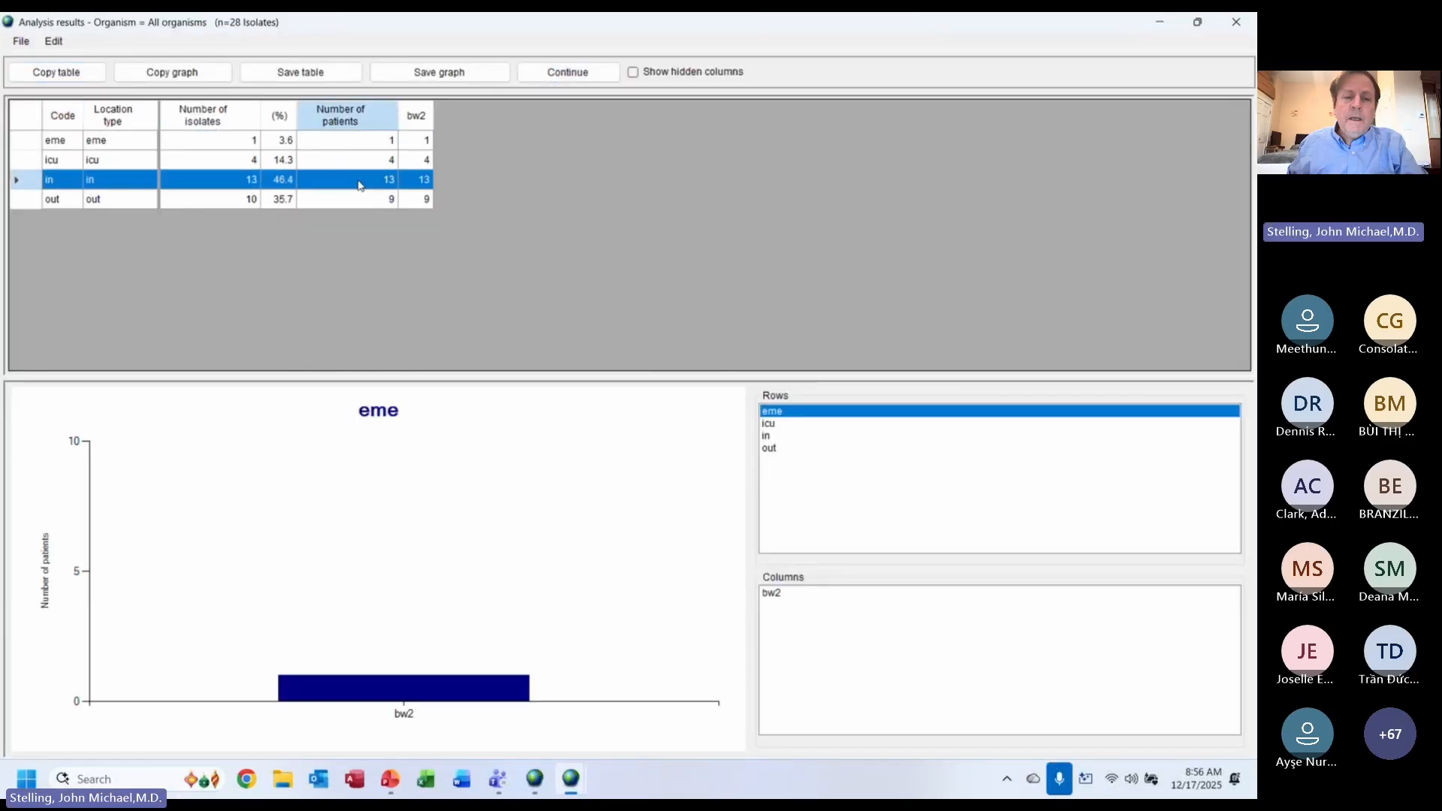
{"action": "left_click", "coordinate": [784, 594]}
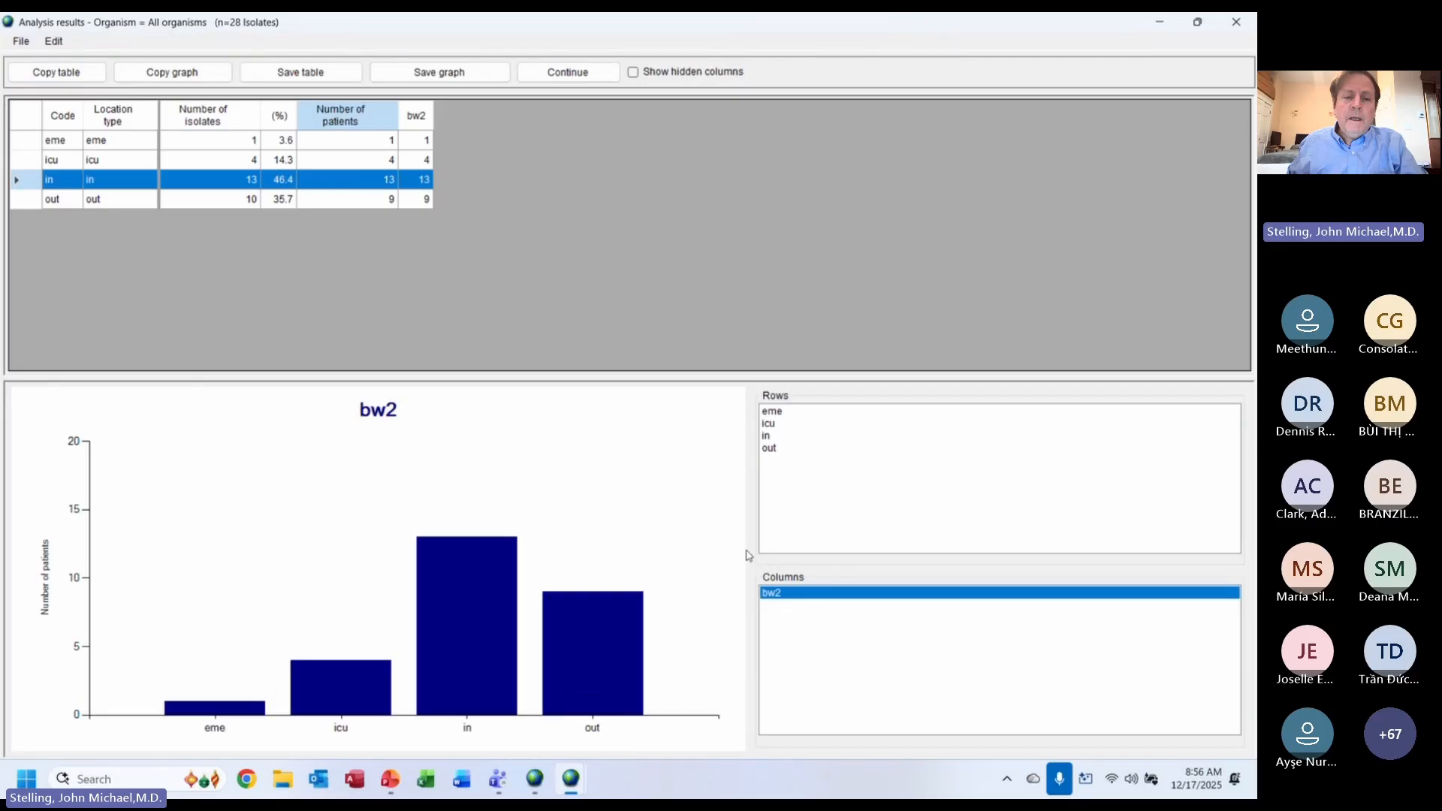
- Sort the specimen type results by number of patients in descending order, graph the bw2 column, and finish the report
{"action": "left_click", "coordinate": [566, 72]}
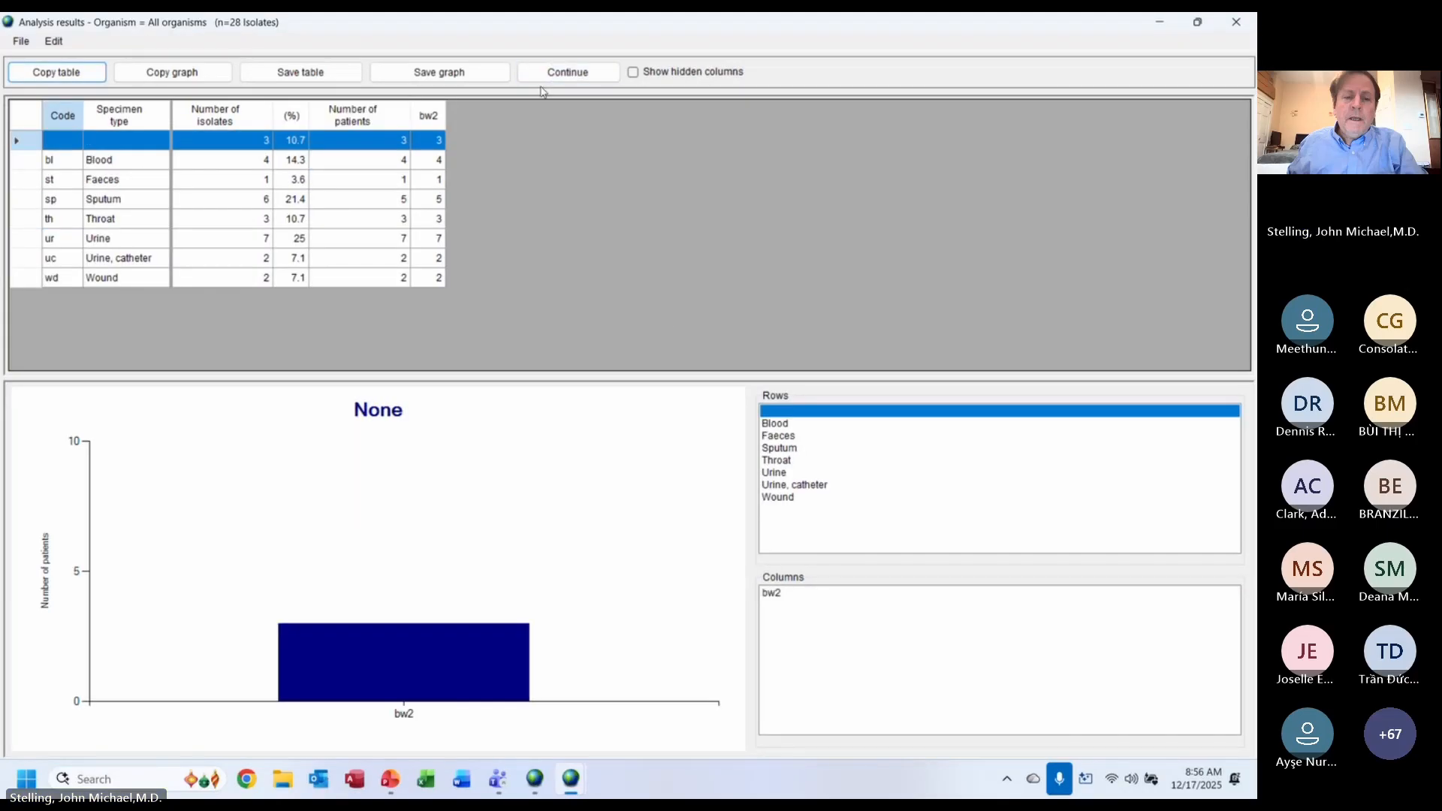
{"action": "left_click", "coordinate": [344, 115]}
{"action": "left_click", "coordinate": [344, 115]}
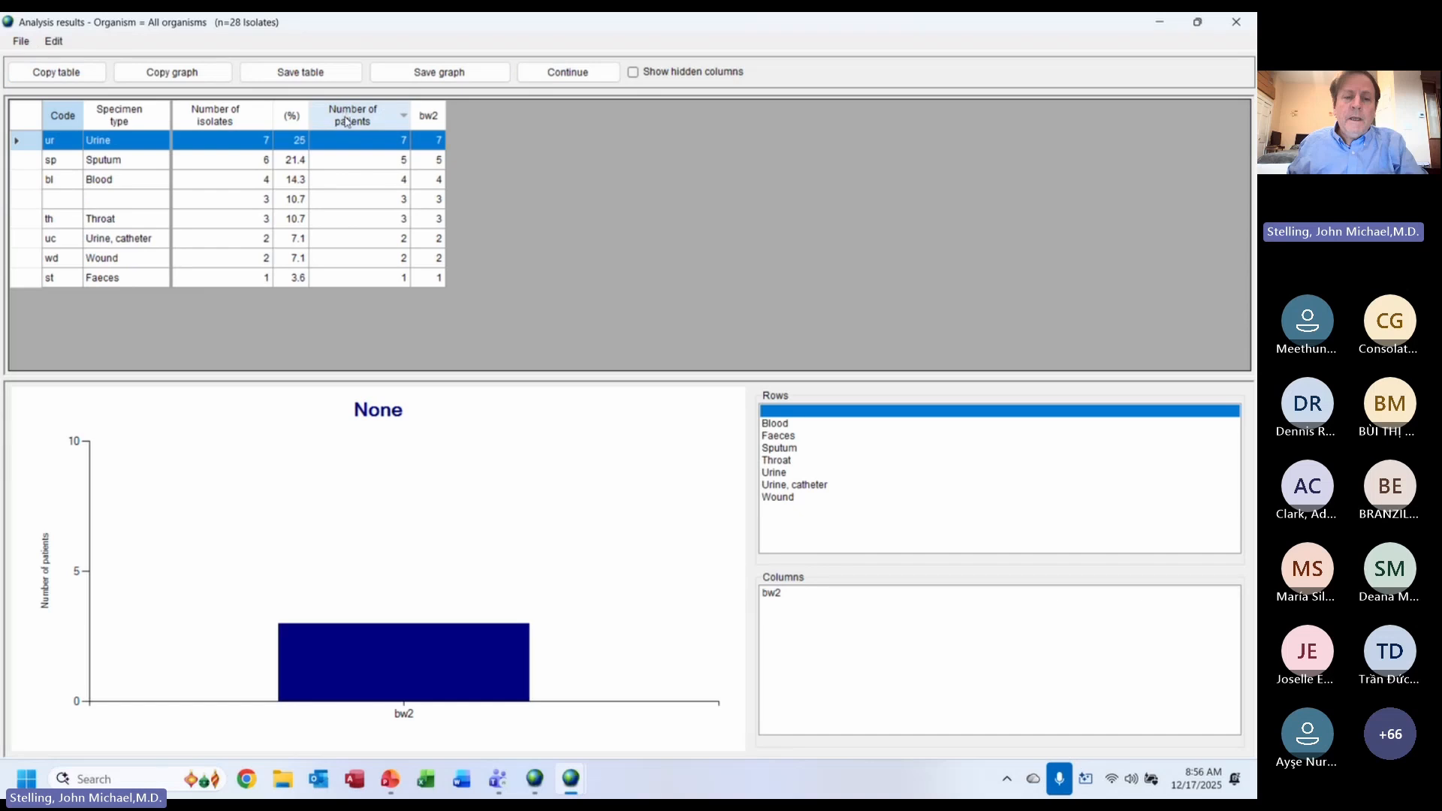
{"action": "left_click", "coordinate": [800, 592]}
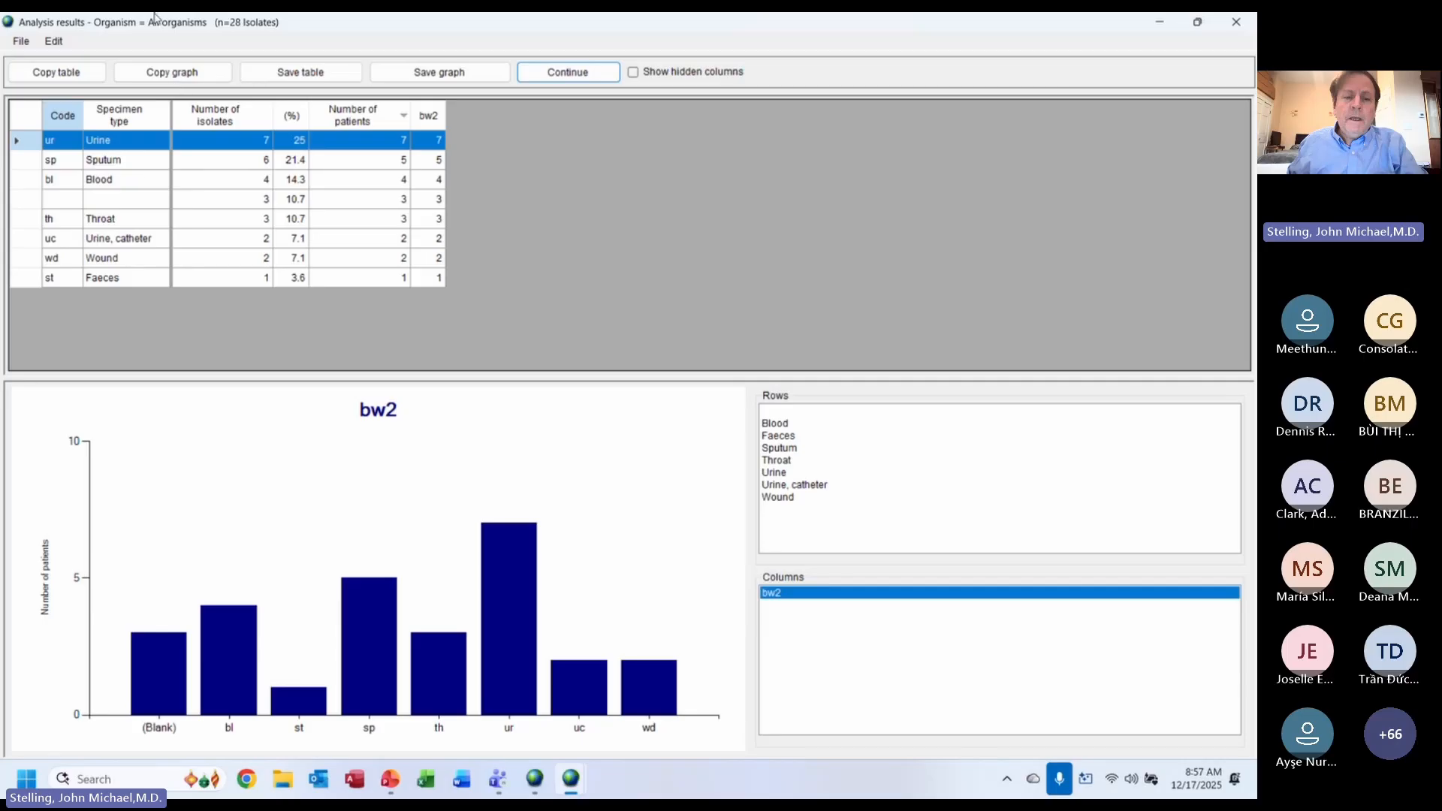
{"action": "left_click", "coordinate": [544, 72]}
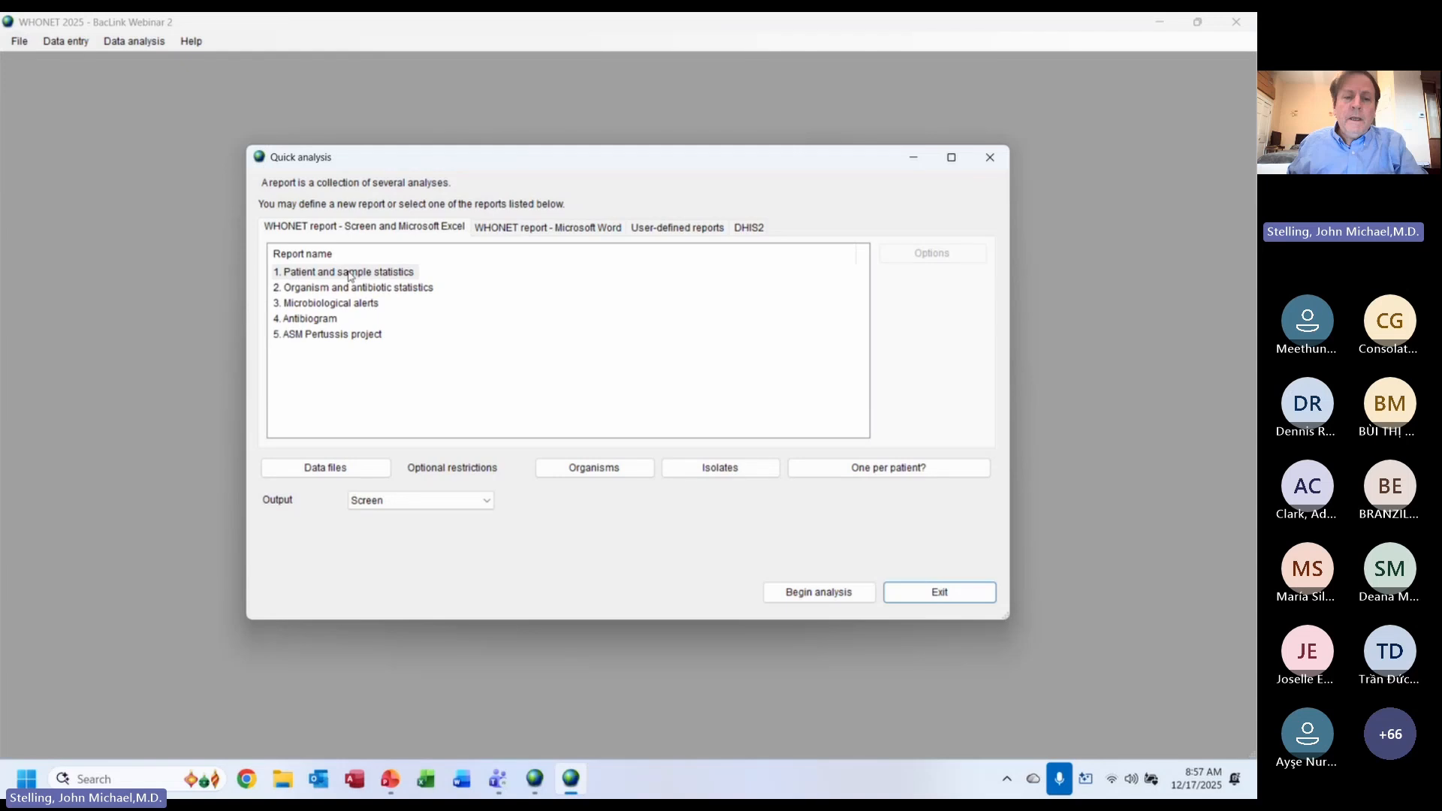
- Run the Organism and antibiotic statistics report with output to Screen and graph the bw2 column across all organisms
{"action": "left_click", "coordinate": [365, 292]}
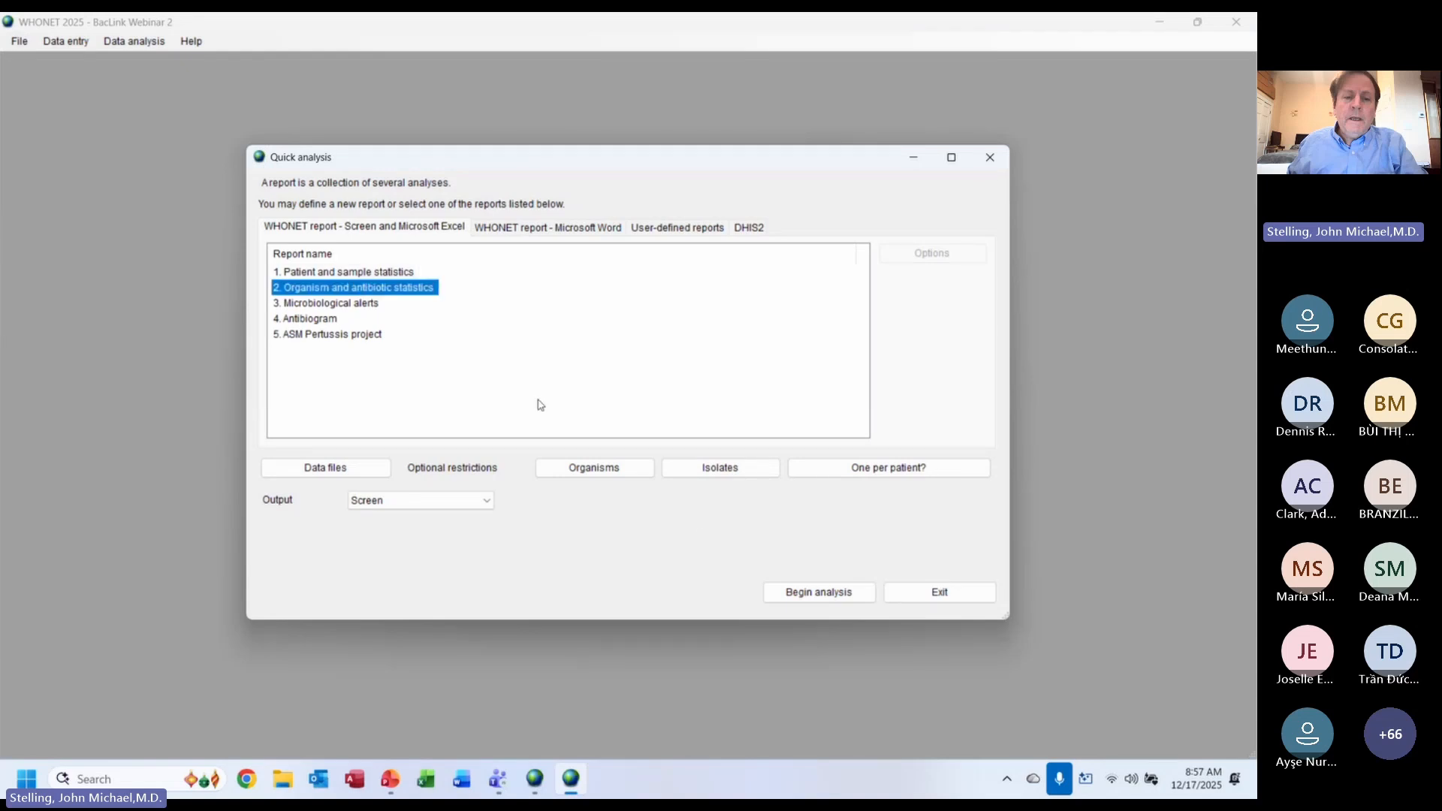
{"action": "left_click", "coordinate": [818, 592]}
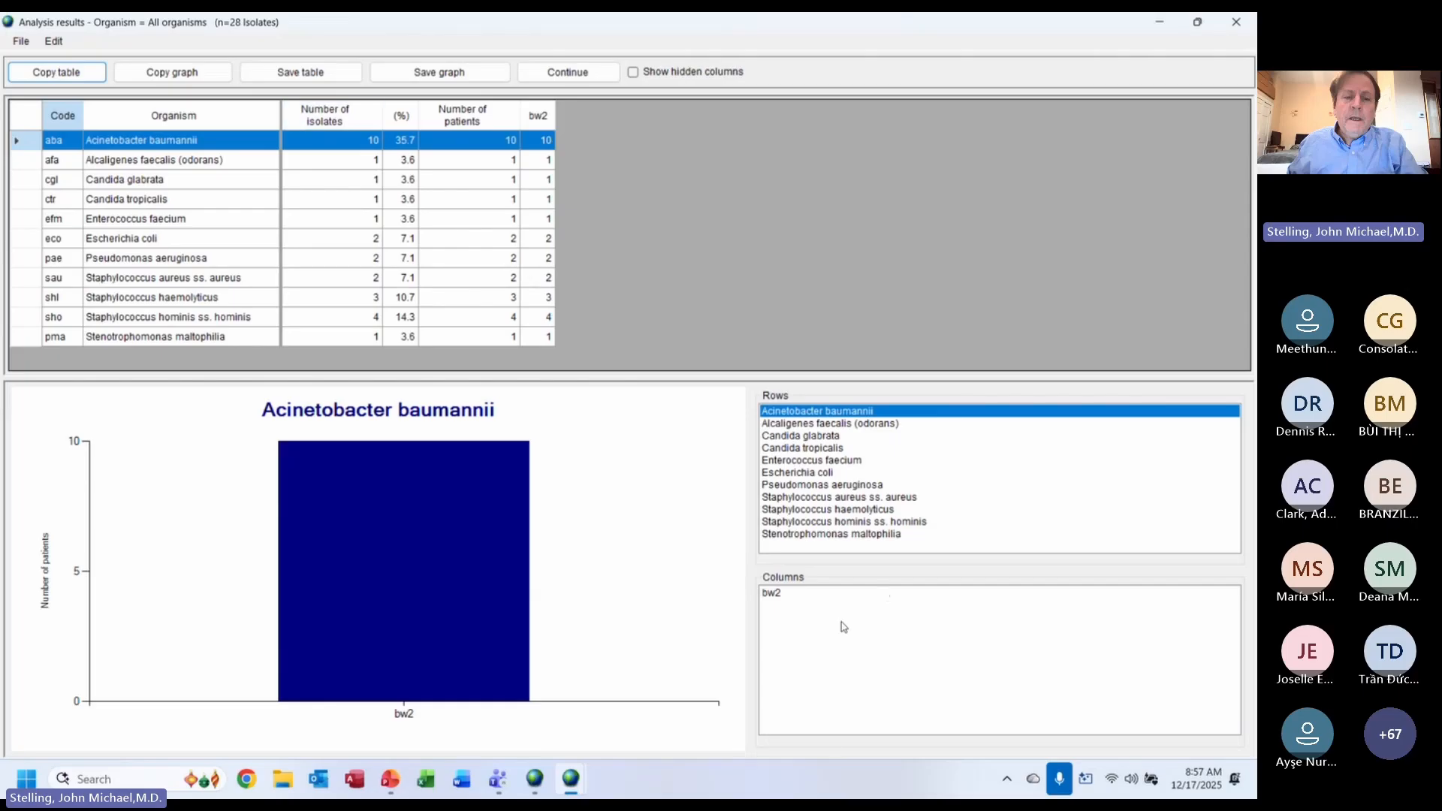
{"action": "left_click", "coordinate": [817, 596]}
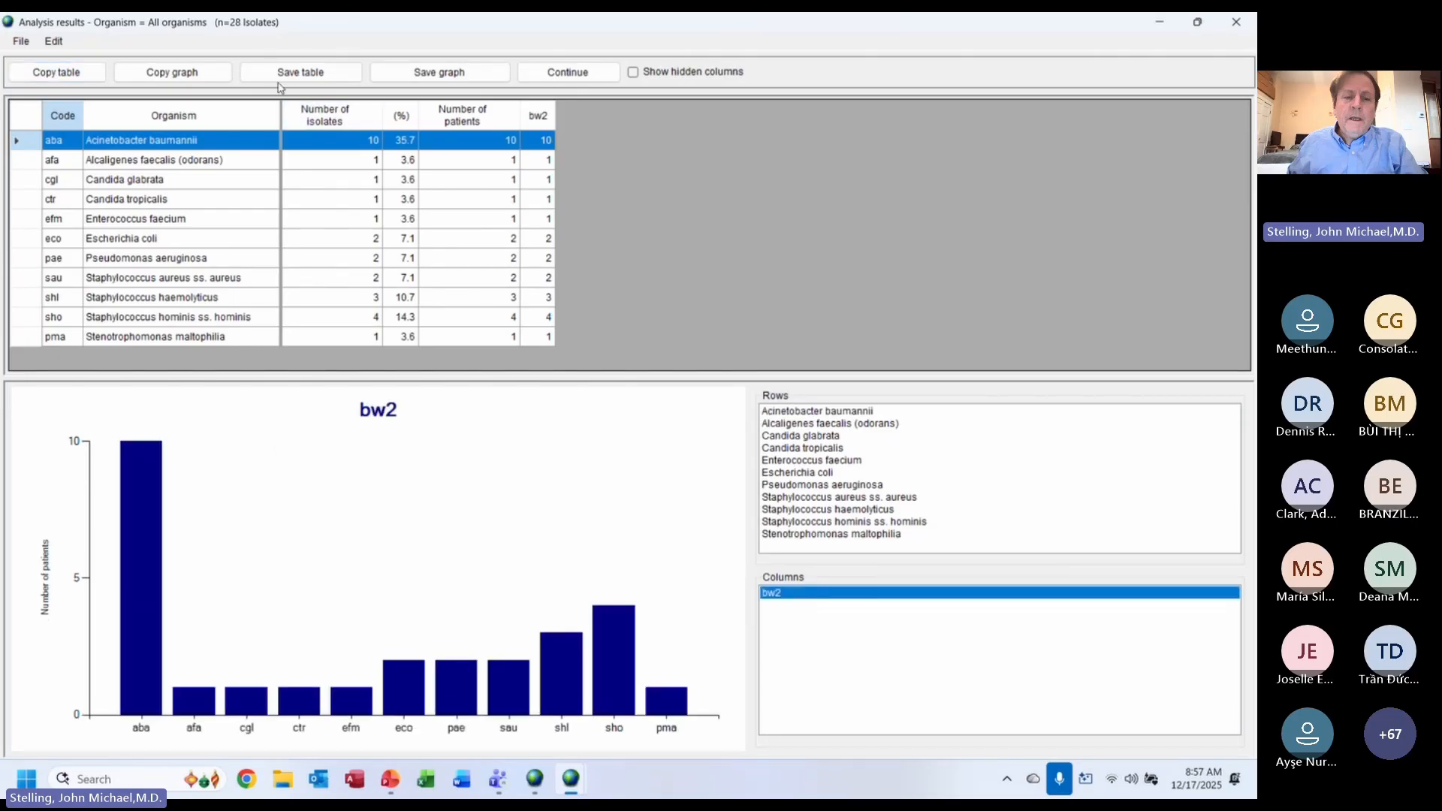
- Advance past the month, sex and age results to the organism by location results, and graph the Escherichia coli row
{"action": "left_click", "coordinate": [564, 74]}
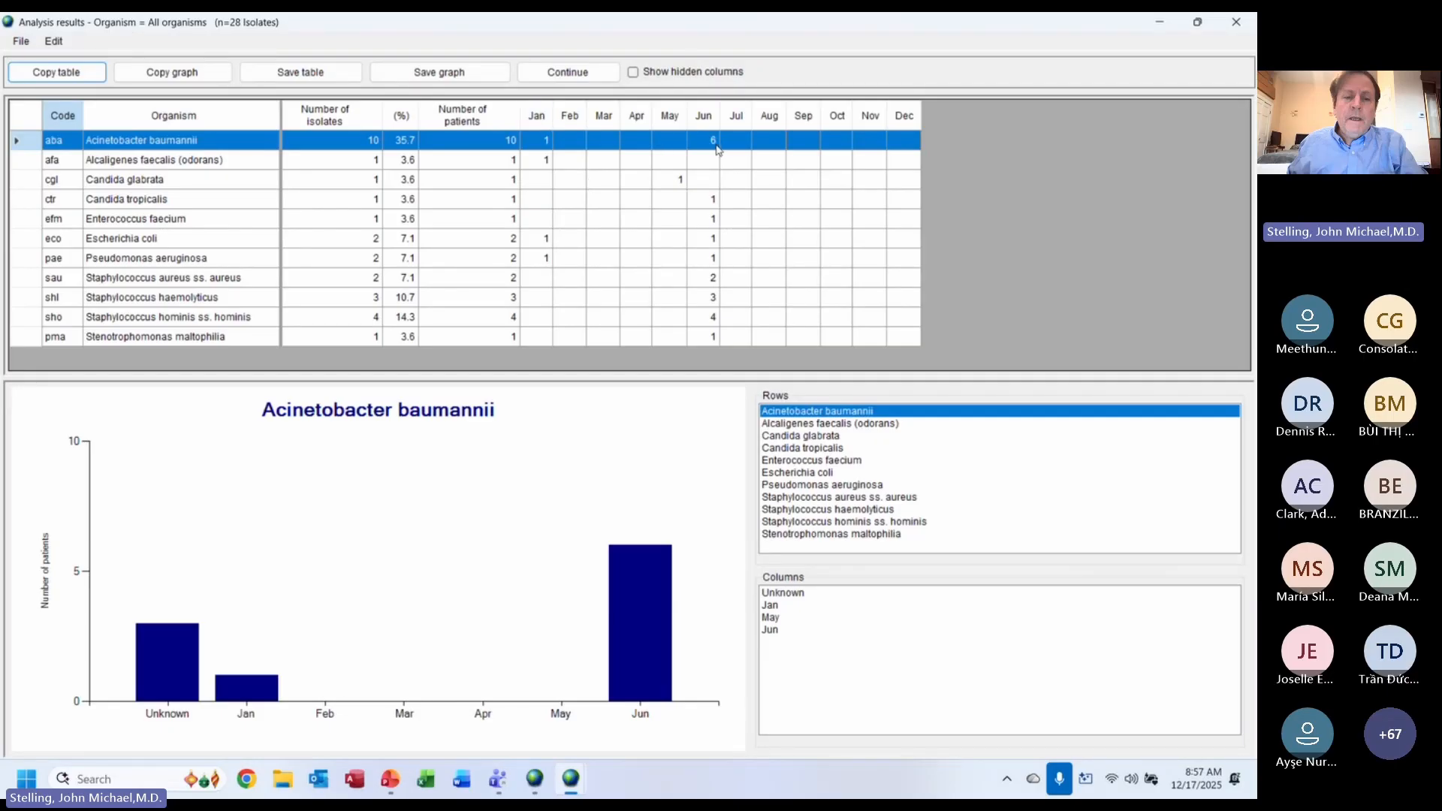
{"action": "left_click", "coordinate": [559, 71]}
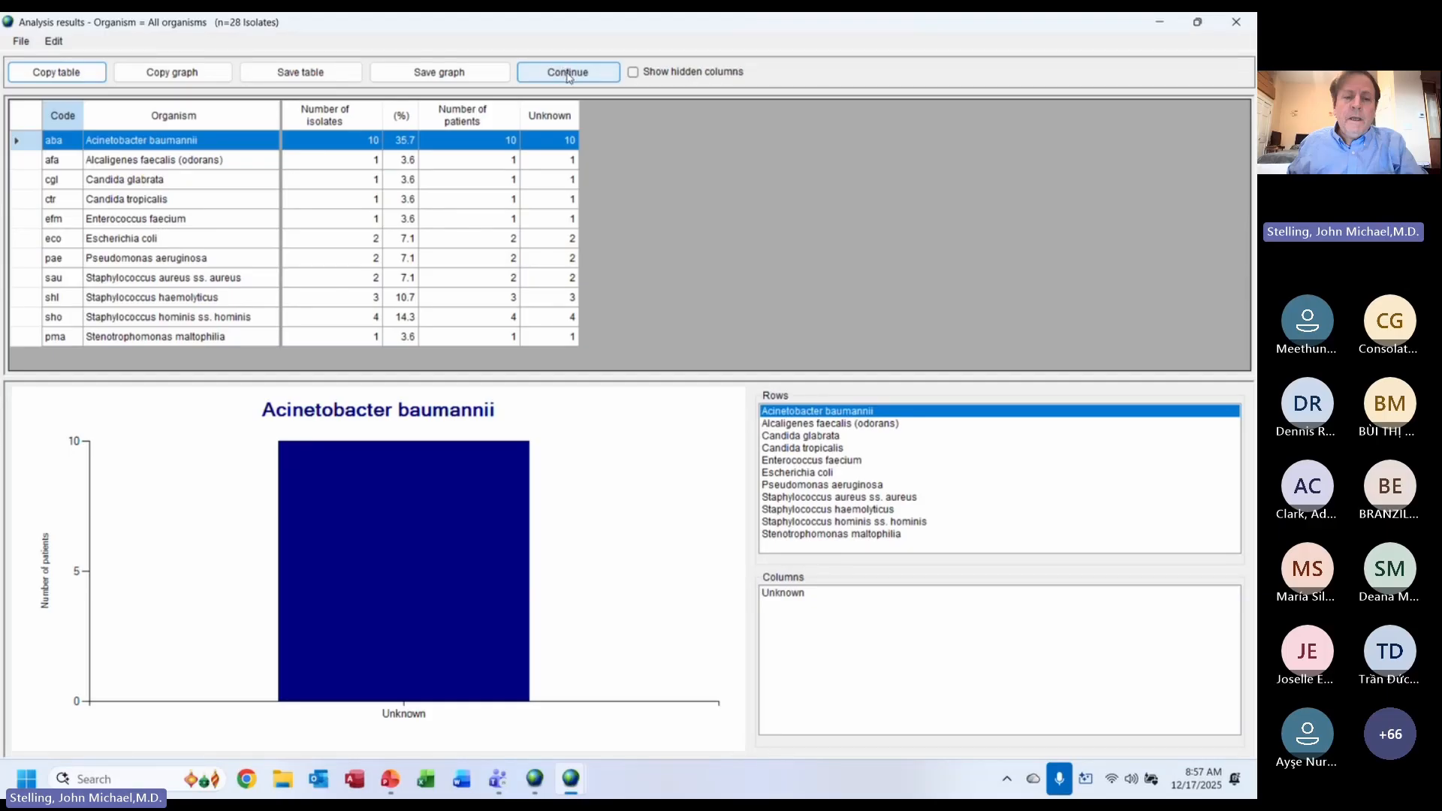
{"action": "left_click", "coordinate": [567, 74]}
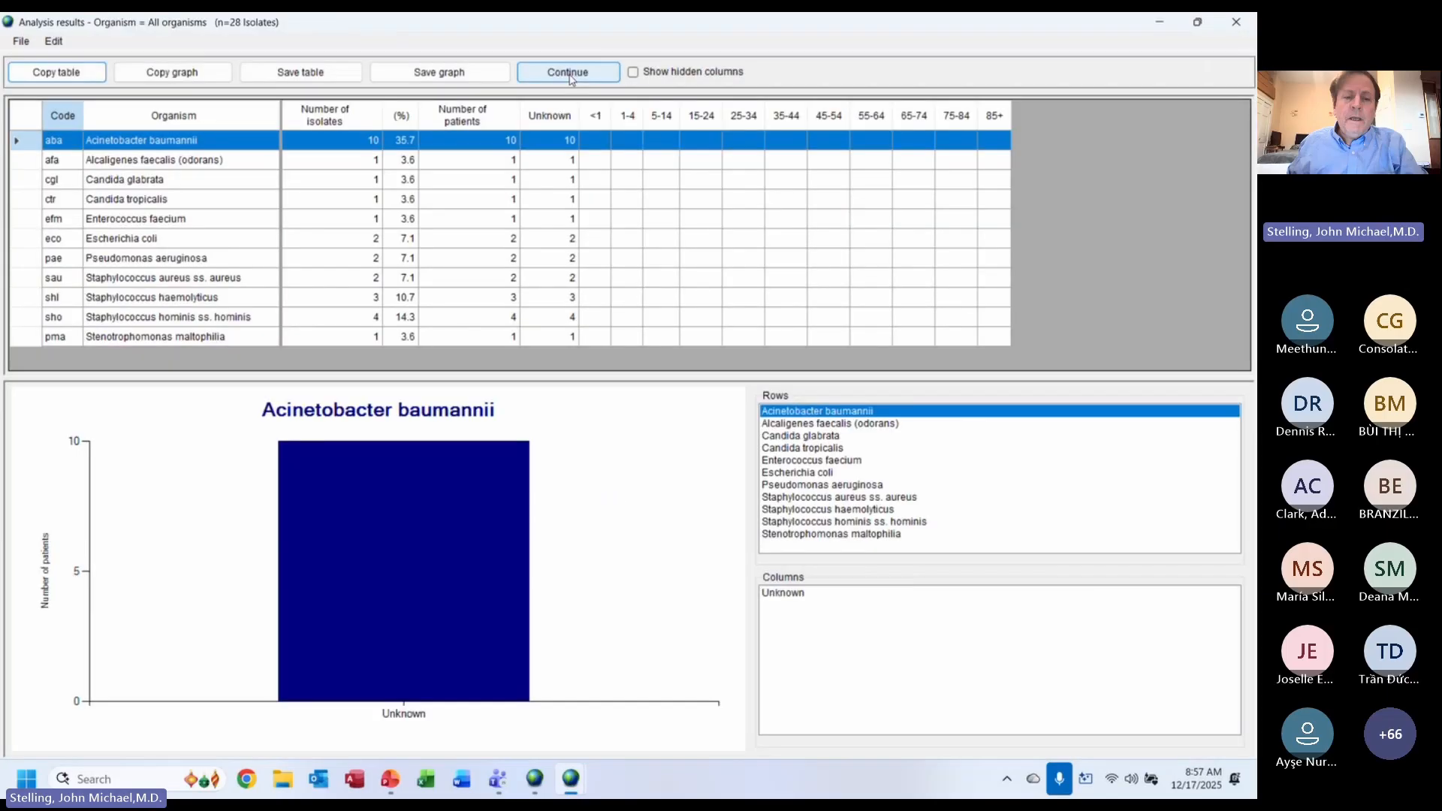
{"action": "left_click", "coordinate": [569, 74]}
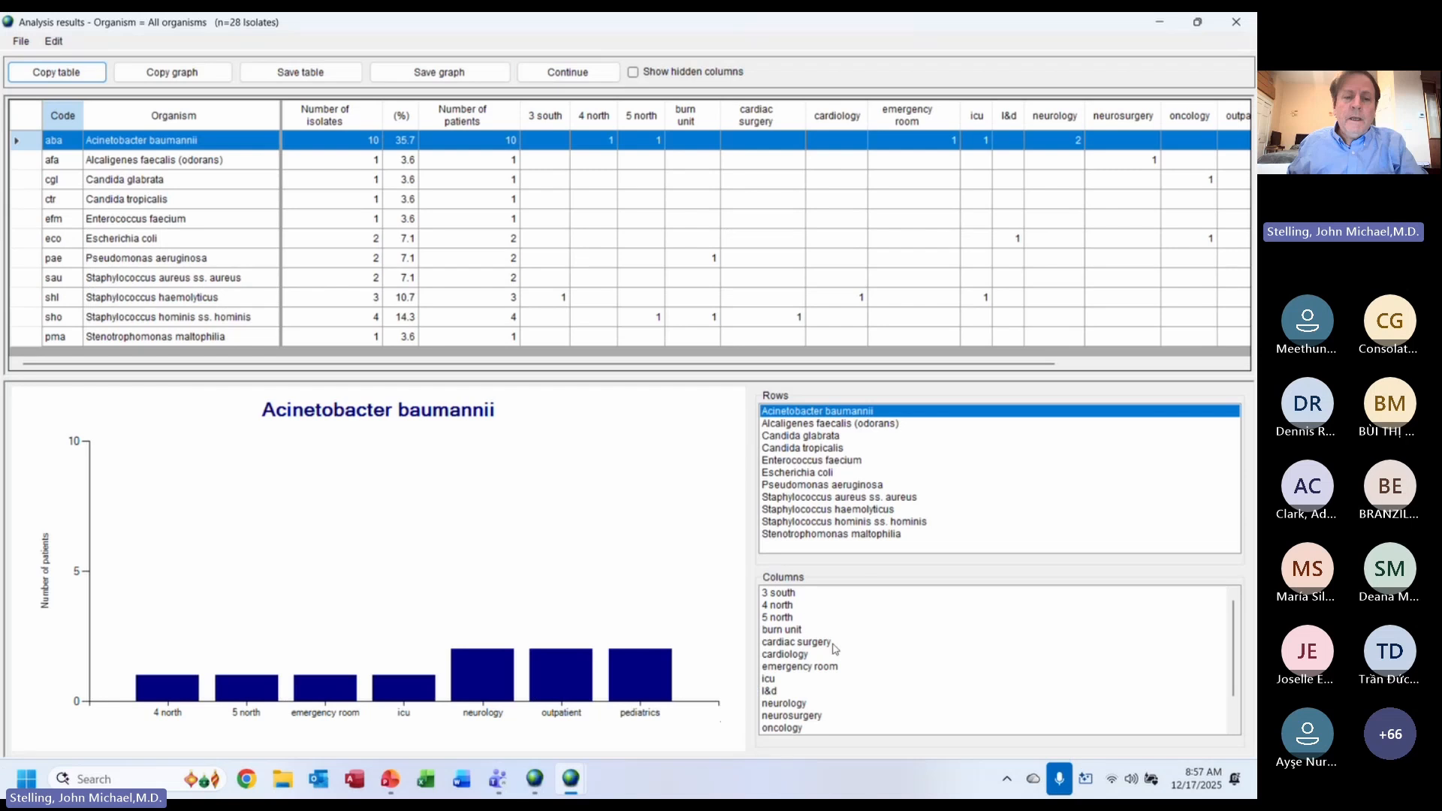
{"action": "left_click", "coordinate": [816, 473]}
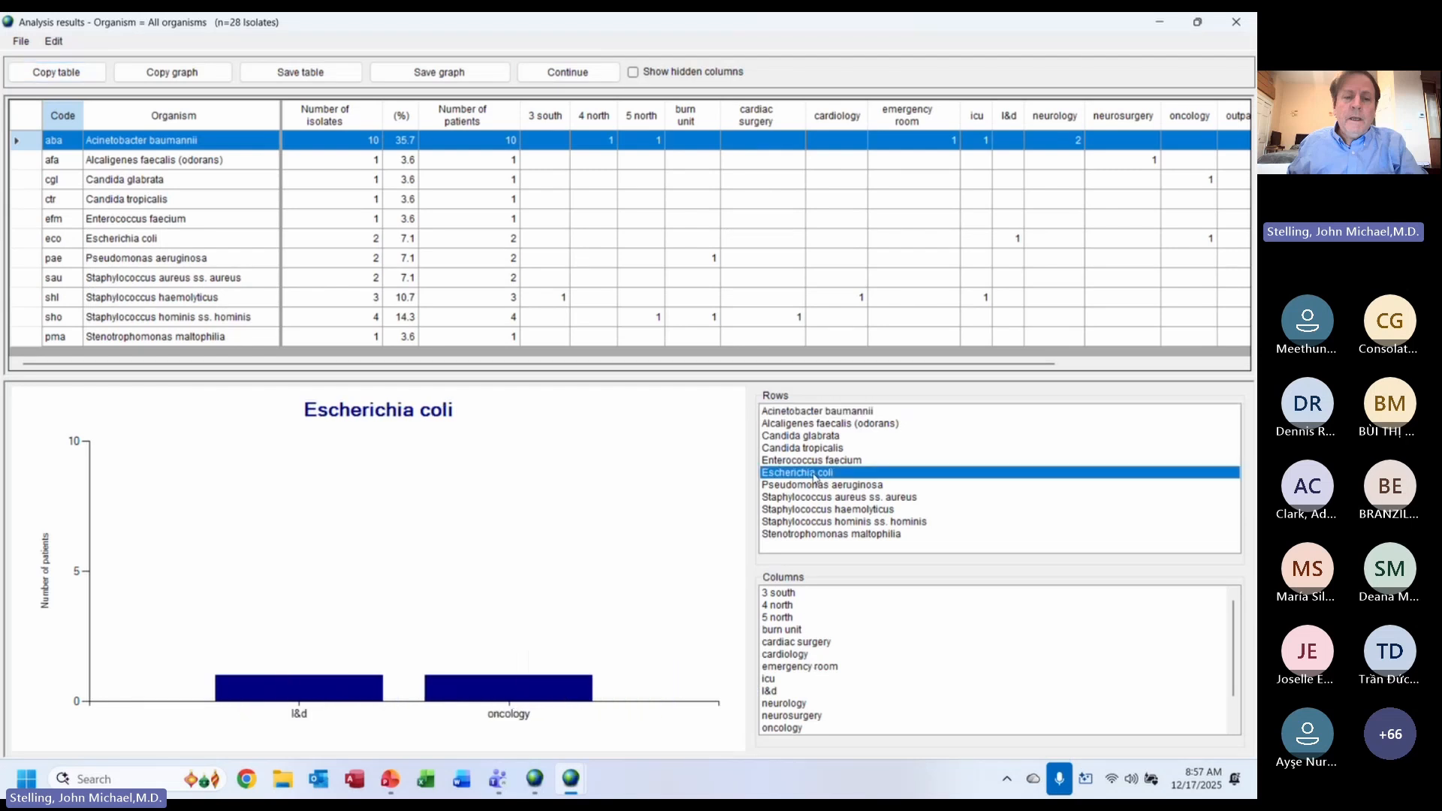
- Advance past the location type and specimen type results to Staphylococcus aureus, and graph its test measurements down to Ciprofloxacin
{"action": "left_click", "coordinate": [552, 75]}
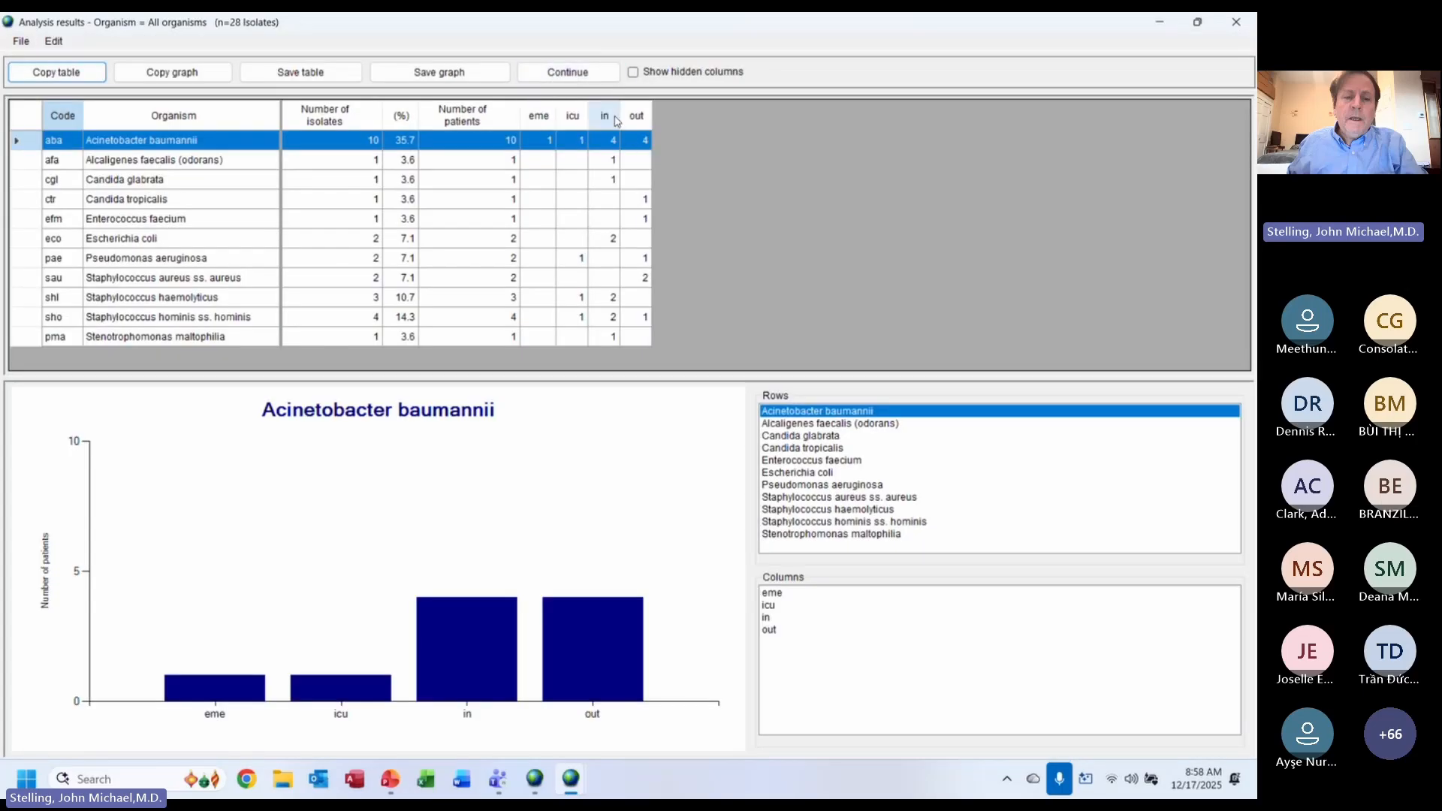
{"action": "left_click", "coordinate": [571, 75]}
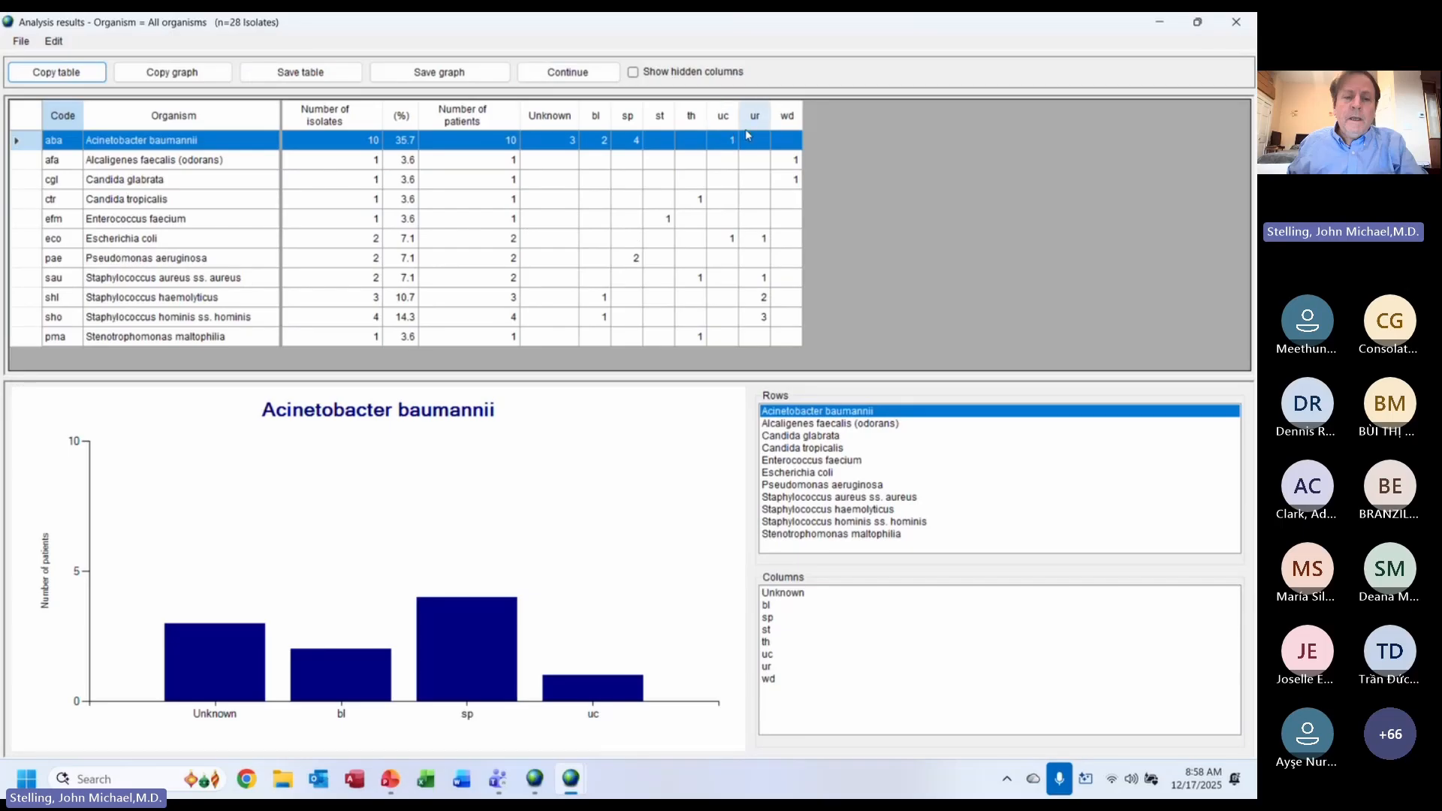
{"action": "left_click", "coordinate": [555, 72]}
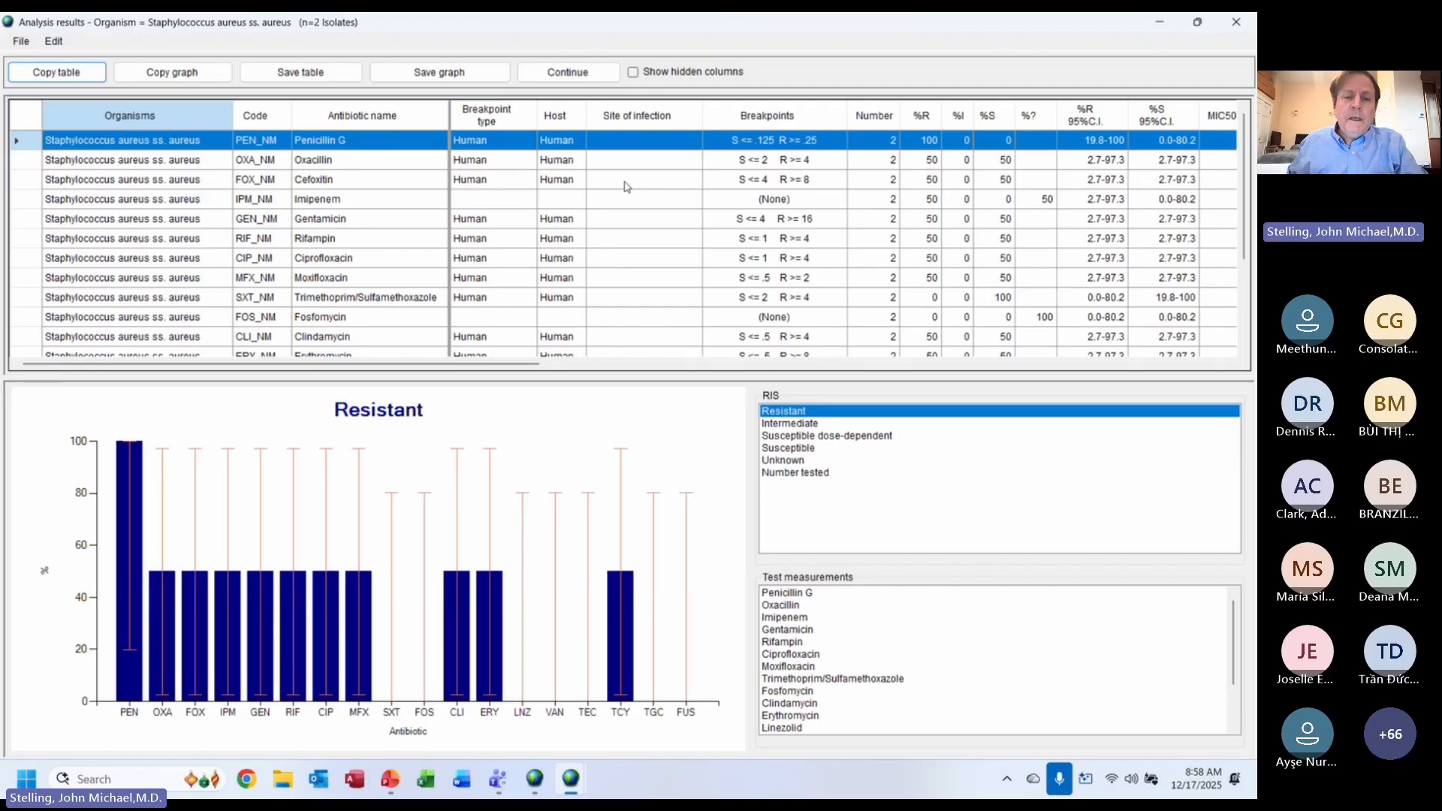
{"action": "left_click", "coordinate": [842, 615]}
{"action": "key", "text": "Down"}
{"action": "key", "text": "Down"}
{"action": "key", "text": "Down"}
{"action": "key", "text": "Down"}
{"action": "key", "text": "Down"}
{"action": "key", "text": "Down"}
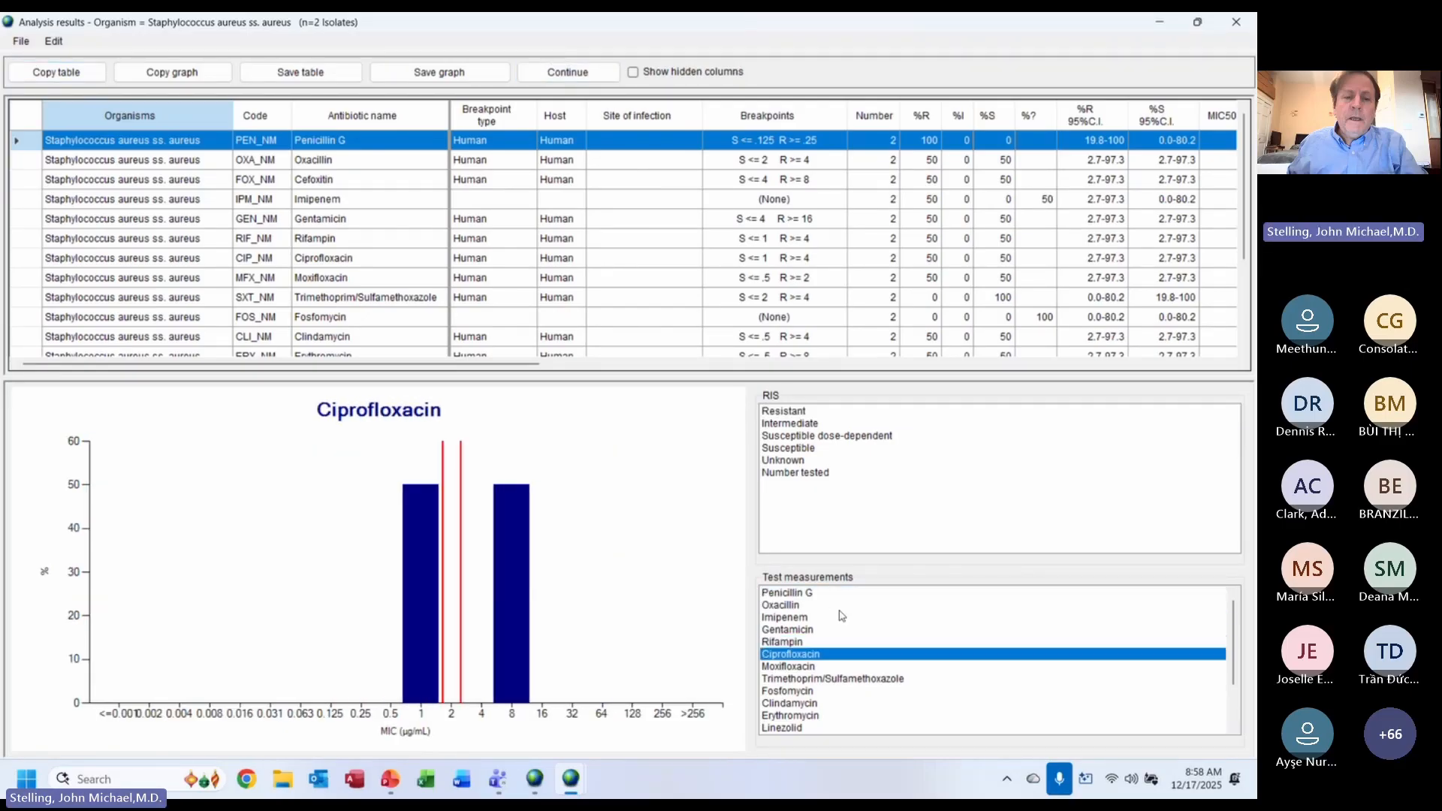
- Page through the Escherichia coli, Gram positive and Gram negative results to finish the report, and show the available Microsoft Word reports
{"action": "left_click", "coordinate": [575, 74]}
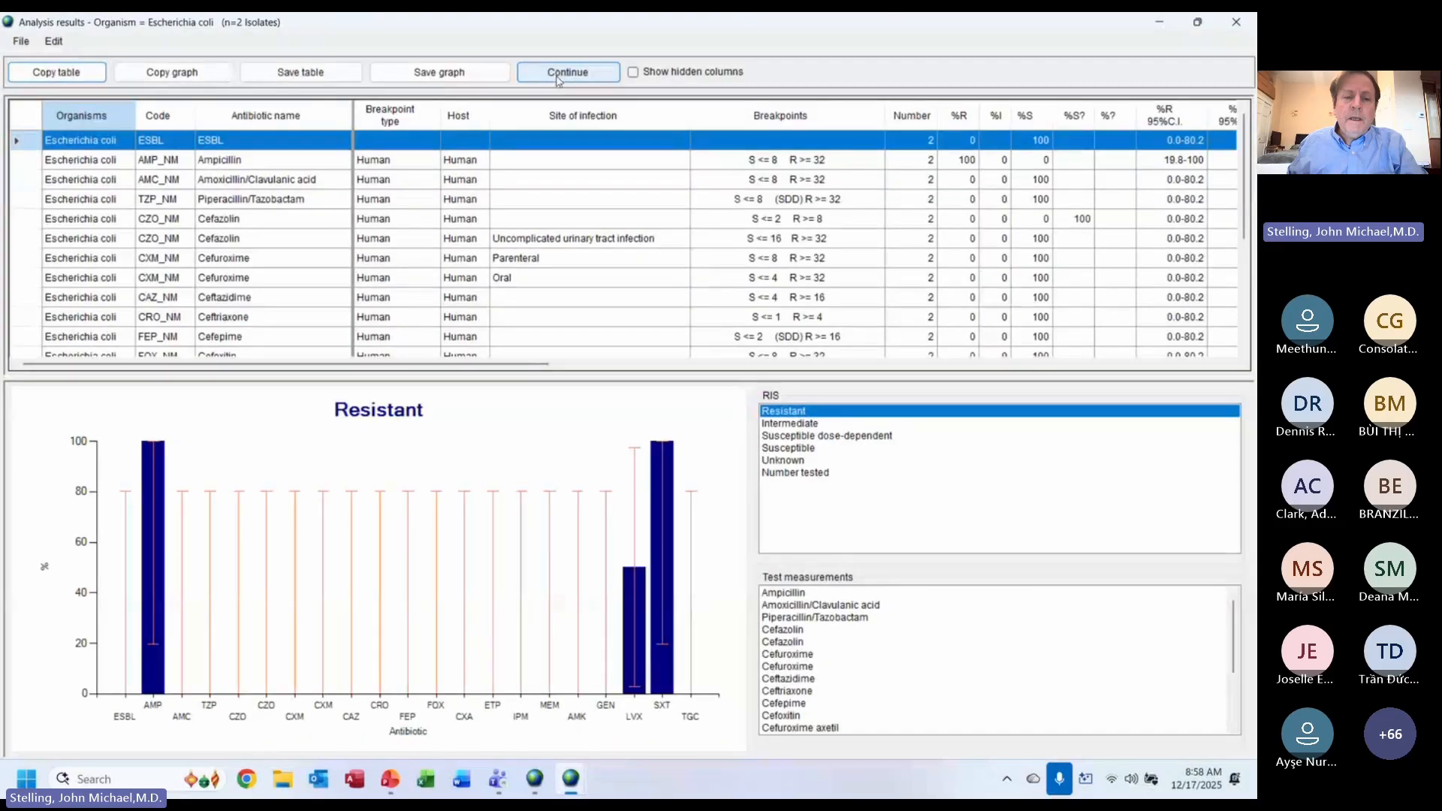
{"action": "left_click", "coordinate": [556, 76]}
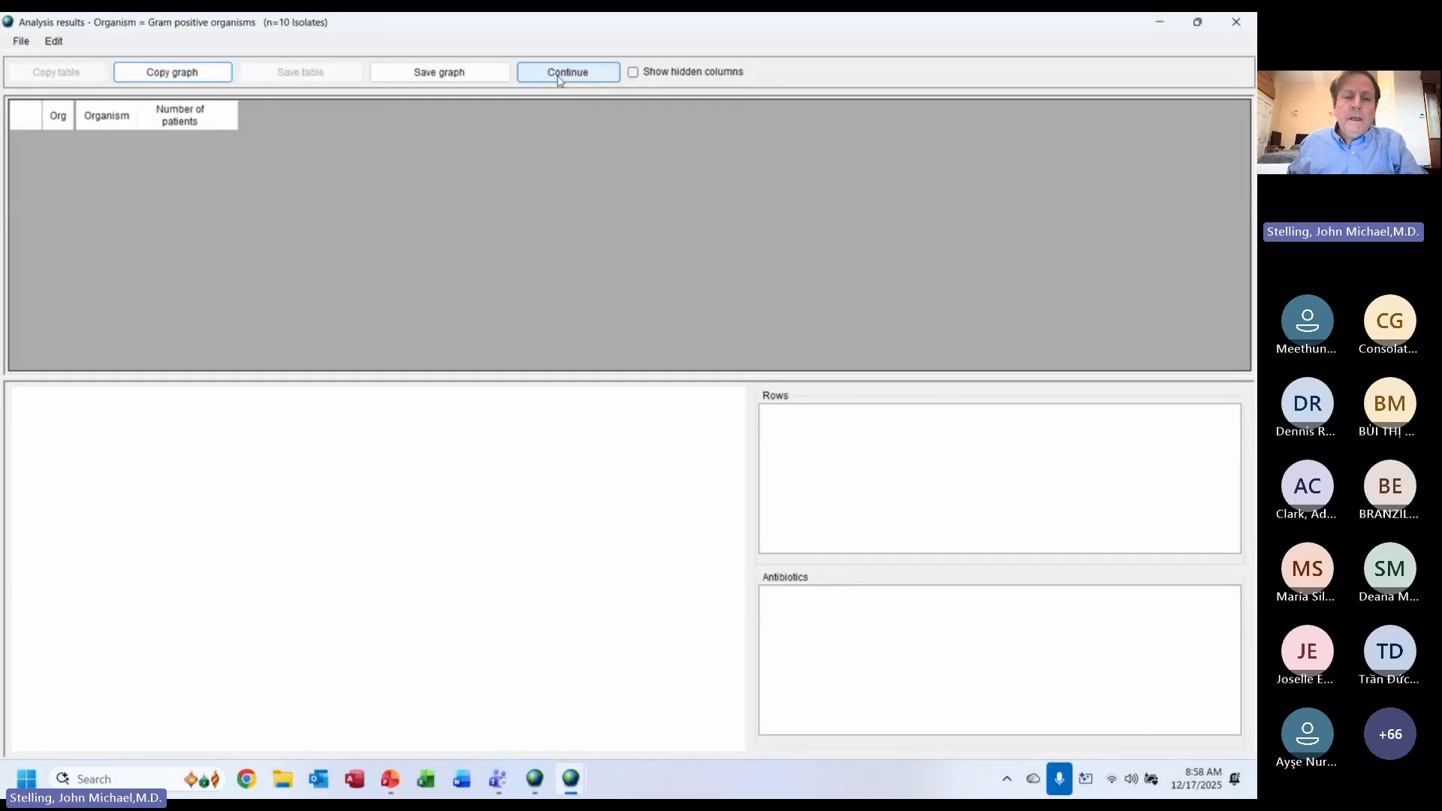
{"action": "left_click", "coordinate": [558, 78]}
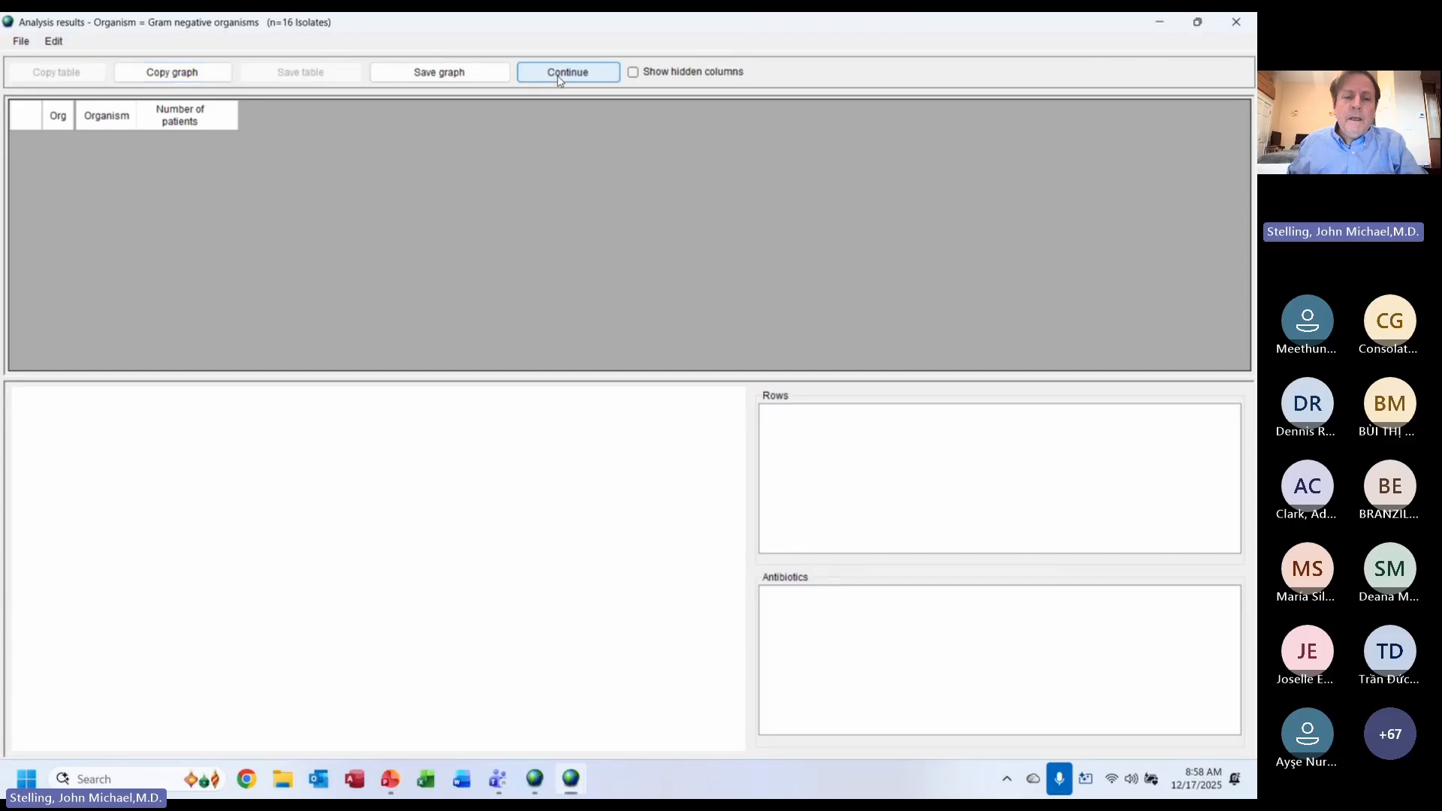
{"action": "left_click", "coordinate": [560, 78]}
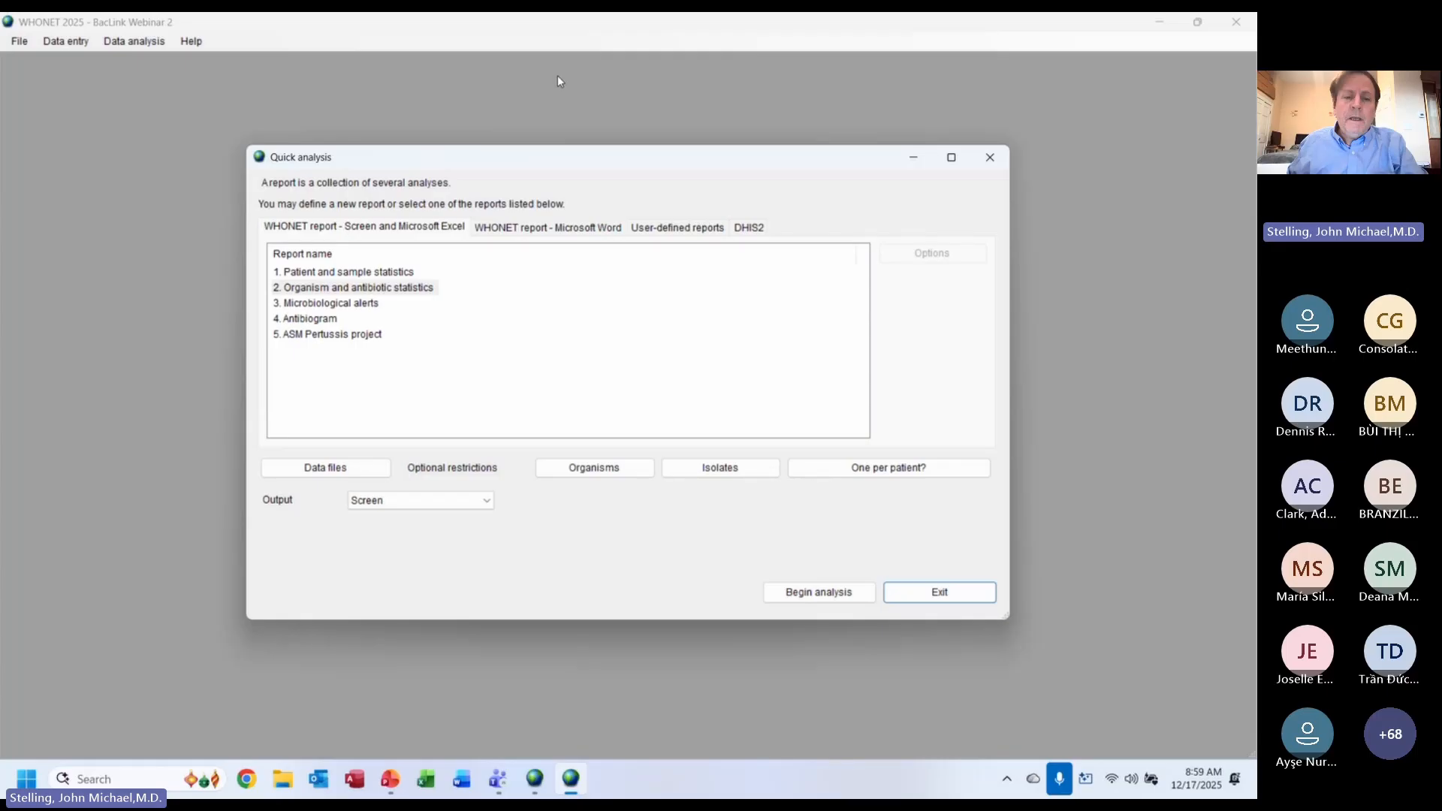
{"action": "left_click", "coordinate": [553, 235]}
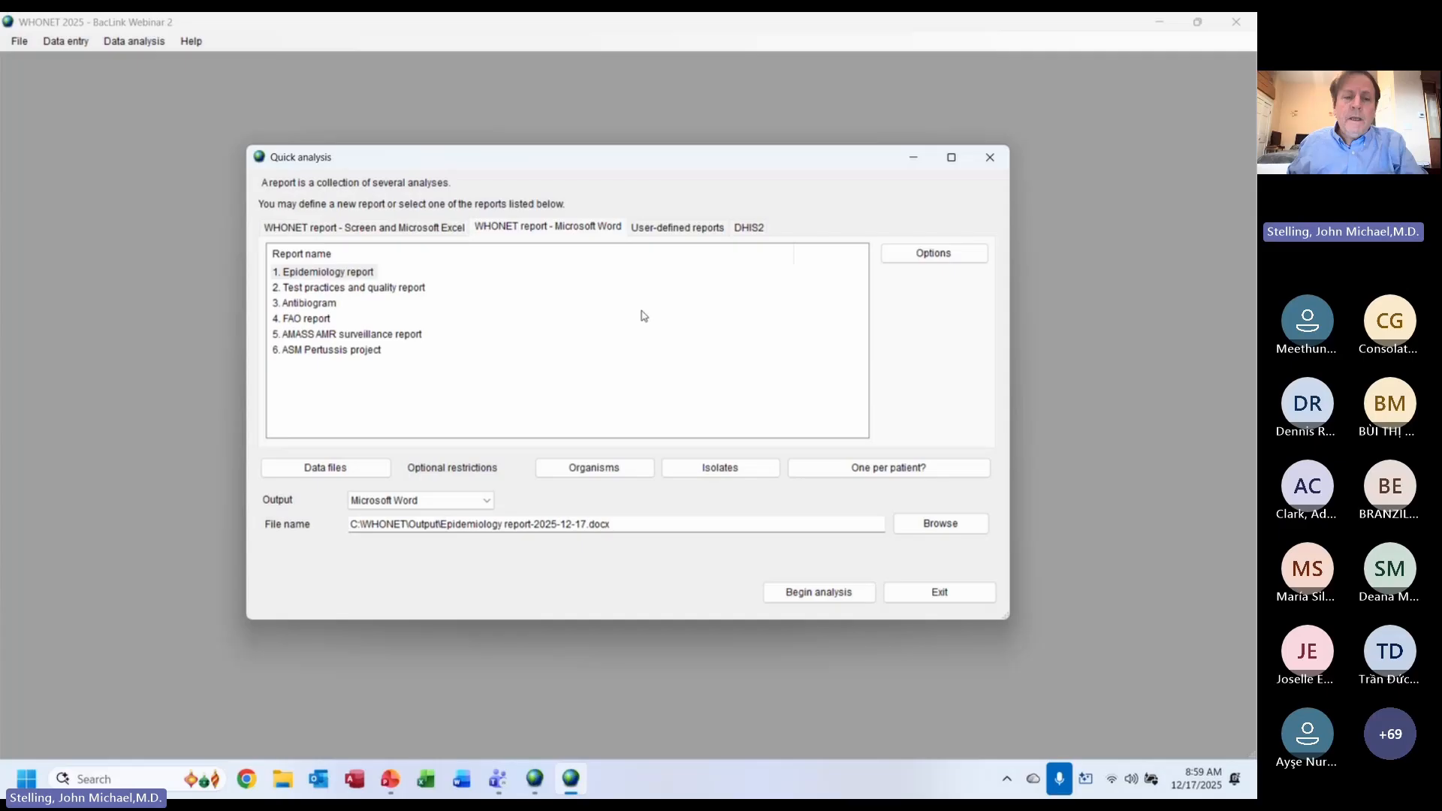
- Switch to the PowerPoint presentation and start the slide show from the current "Step 5. Getting started with WHONET" slide
{"action": "key", "text": "alt+Tab"}
{"action": "key", "text": "alt+Tab"}
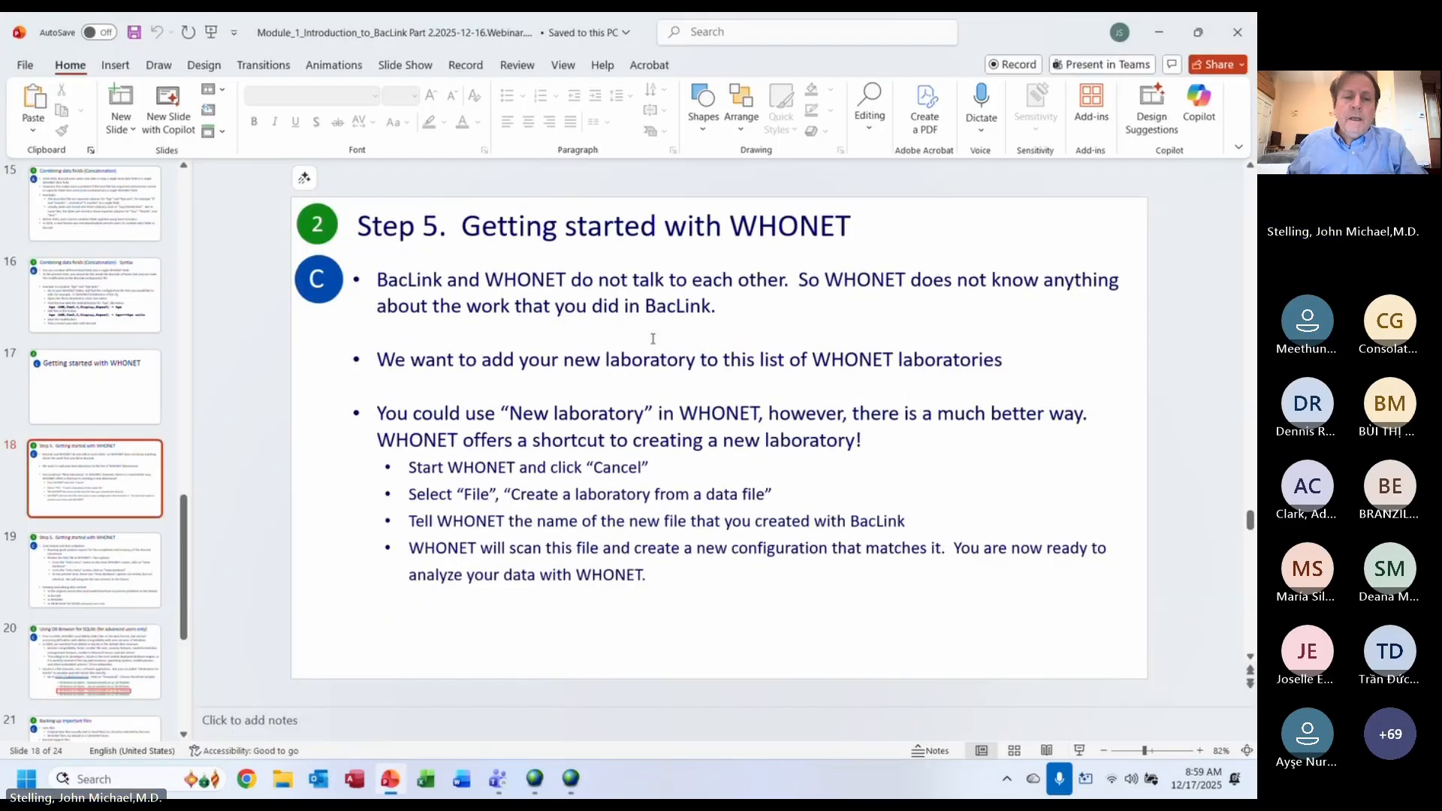
{"action": "key", "text": "shift+F5"}
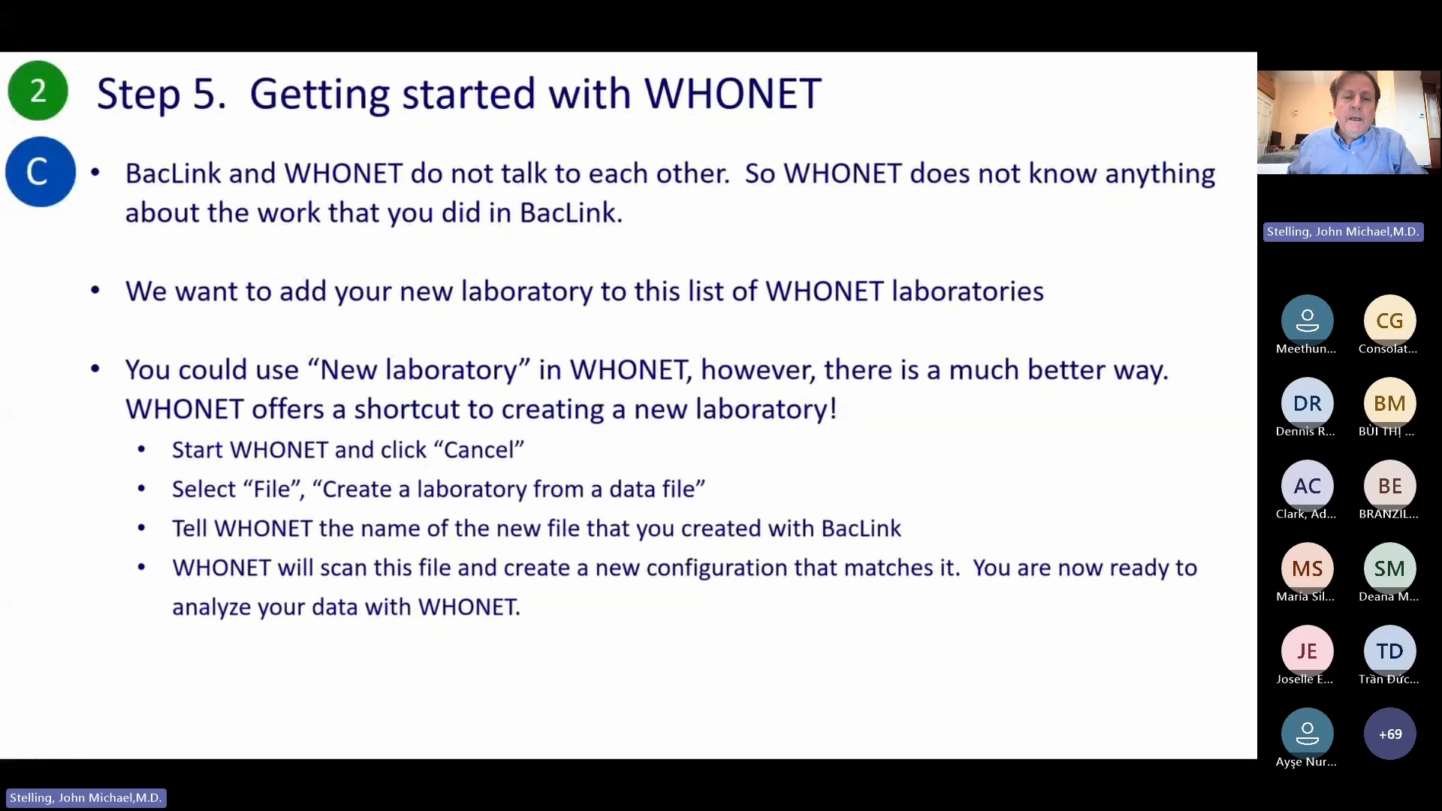
- Move the slide show past the data review and DB Browser for SQLite slides to "Backing up important files"
{"action": "key", "text": "Right"}
{"action": "key", "text": "Right"}
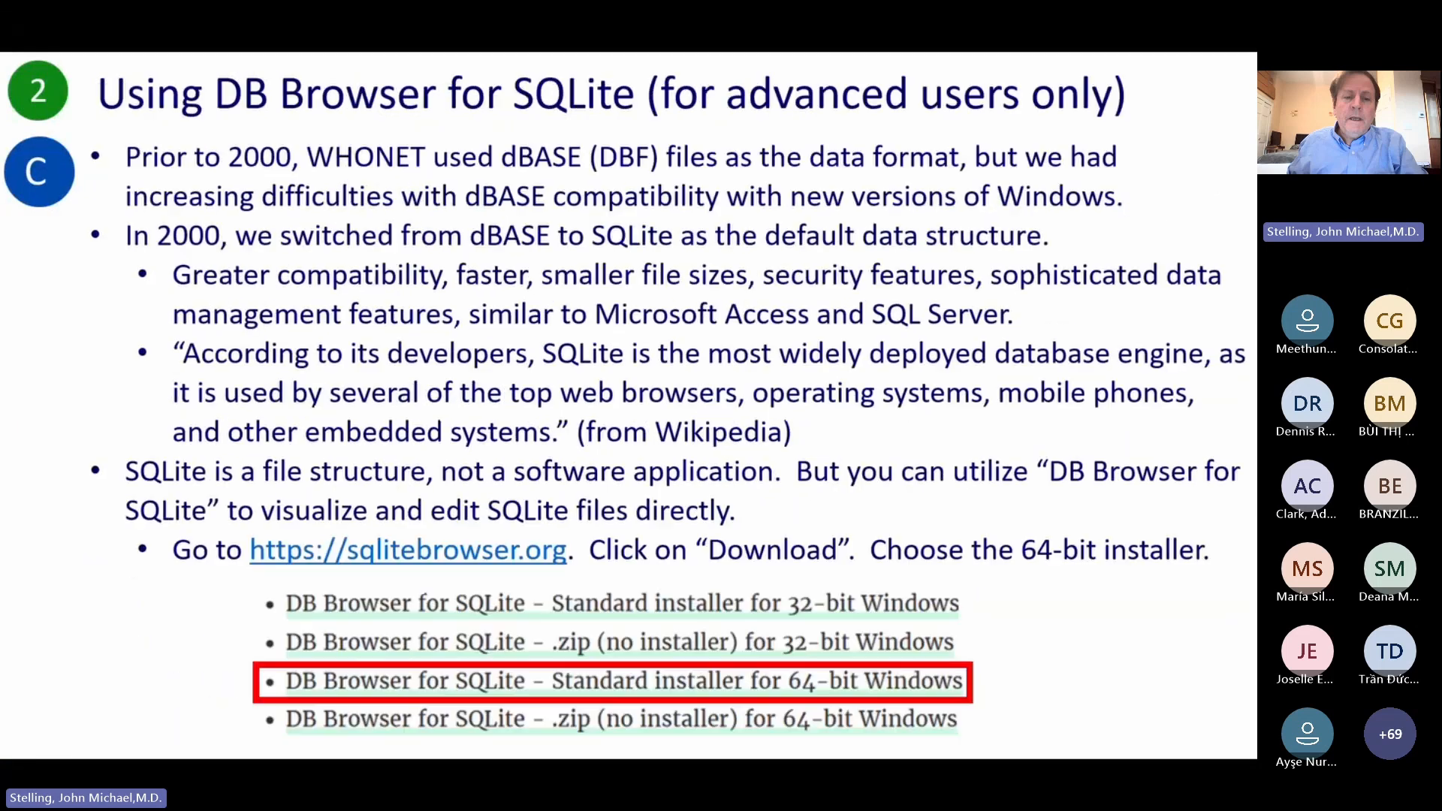
{"action": "key", "text": "Left"}
{"action": "key", "text": "Right"}
{"action": "key", "text": "Left"}
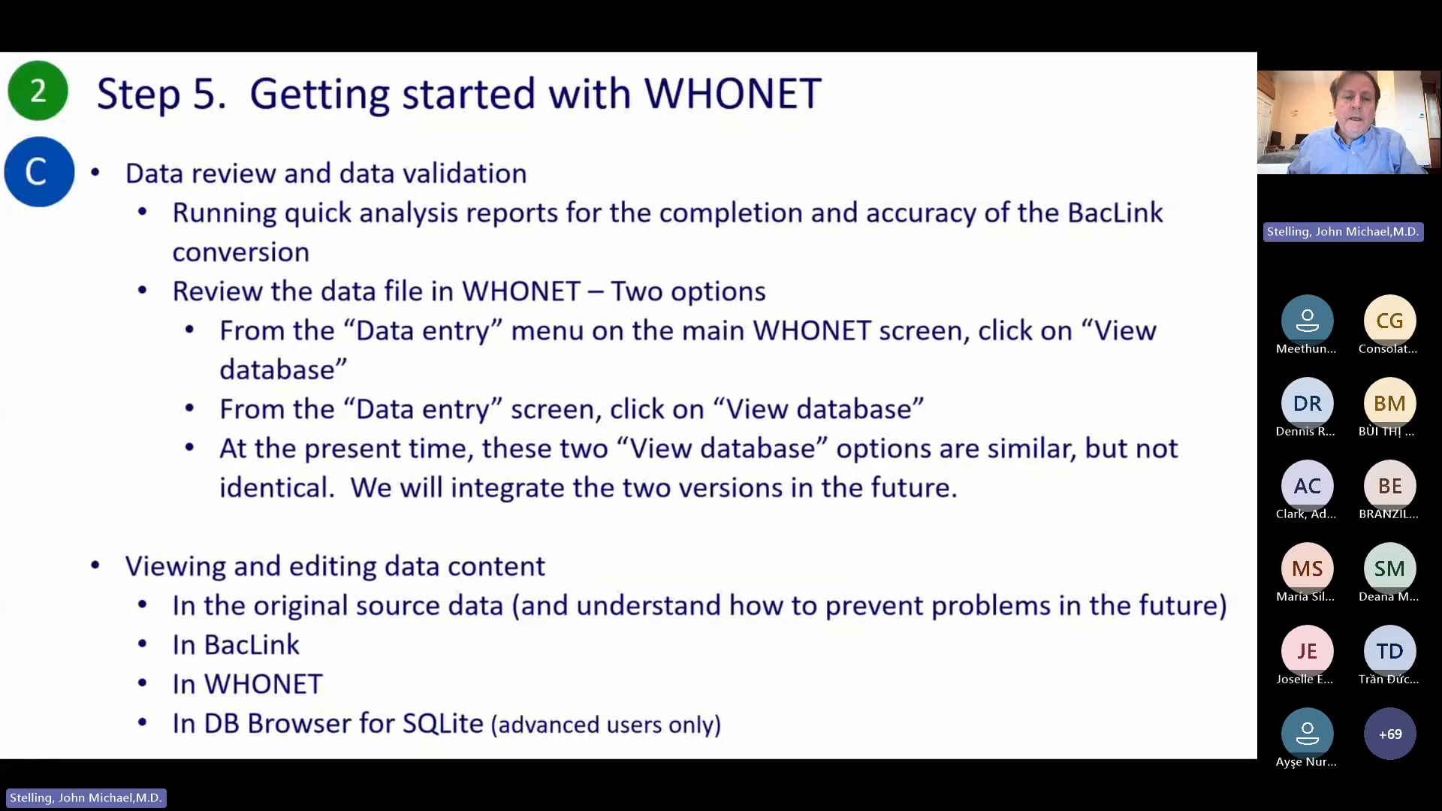
{"action": "key", "text": "Right"}
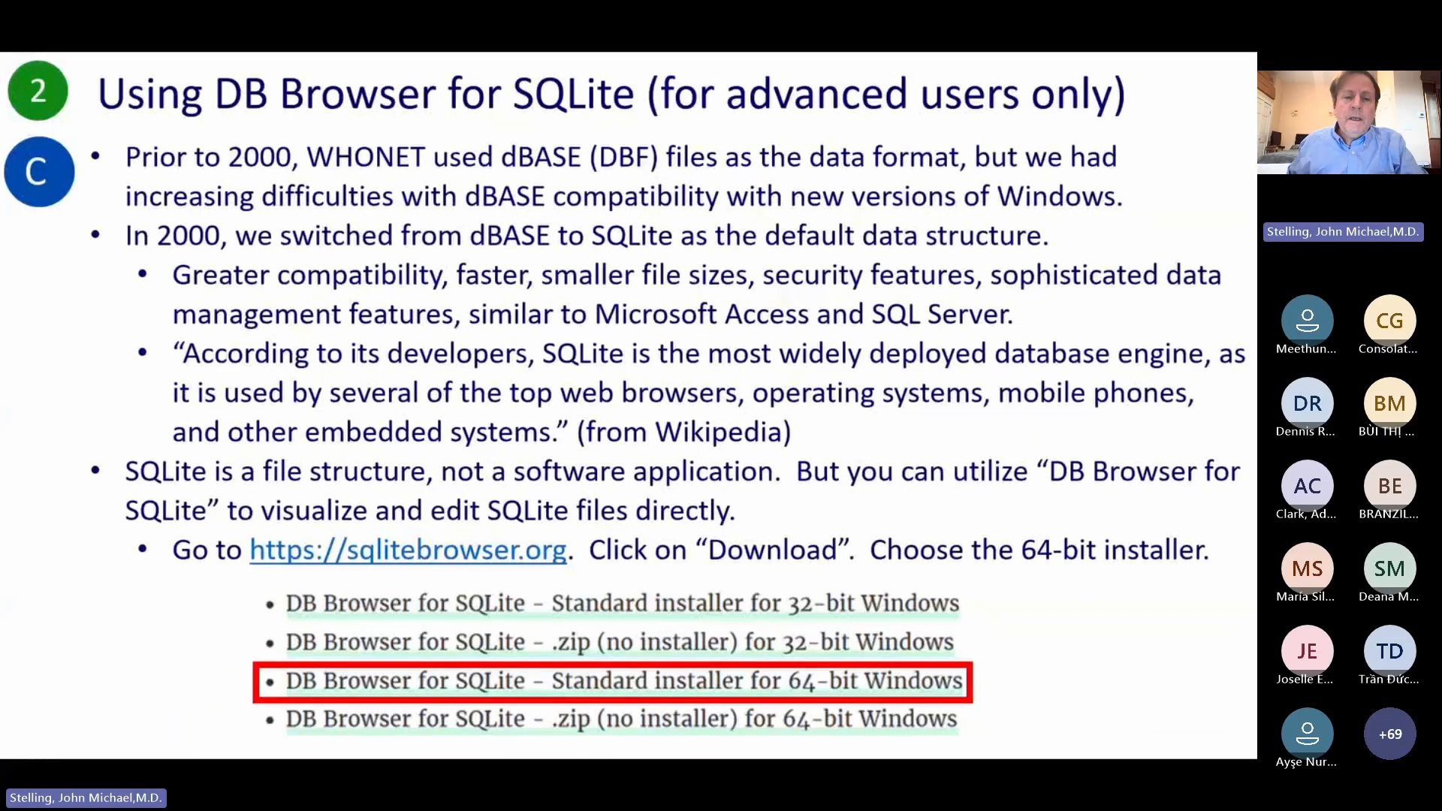
{"action": "key", "text": "Right"}
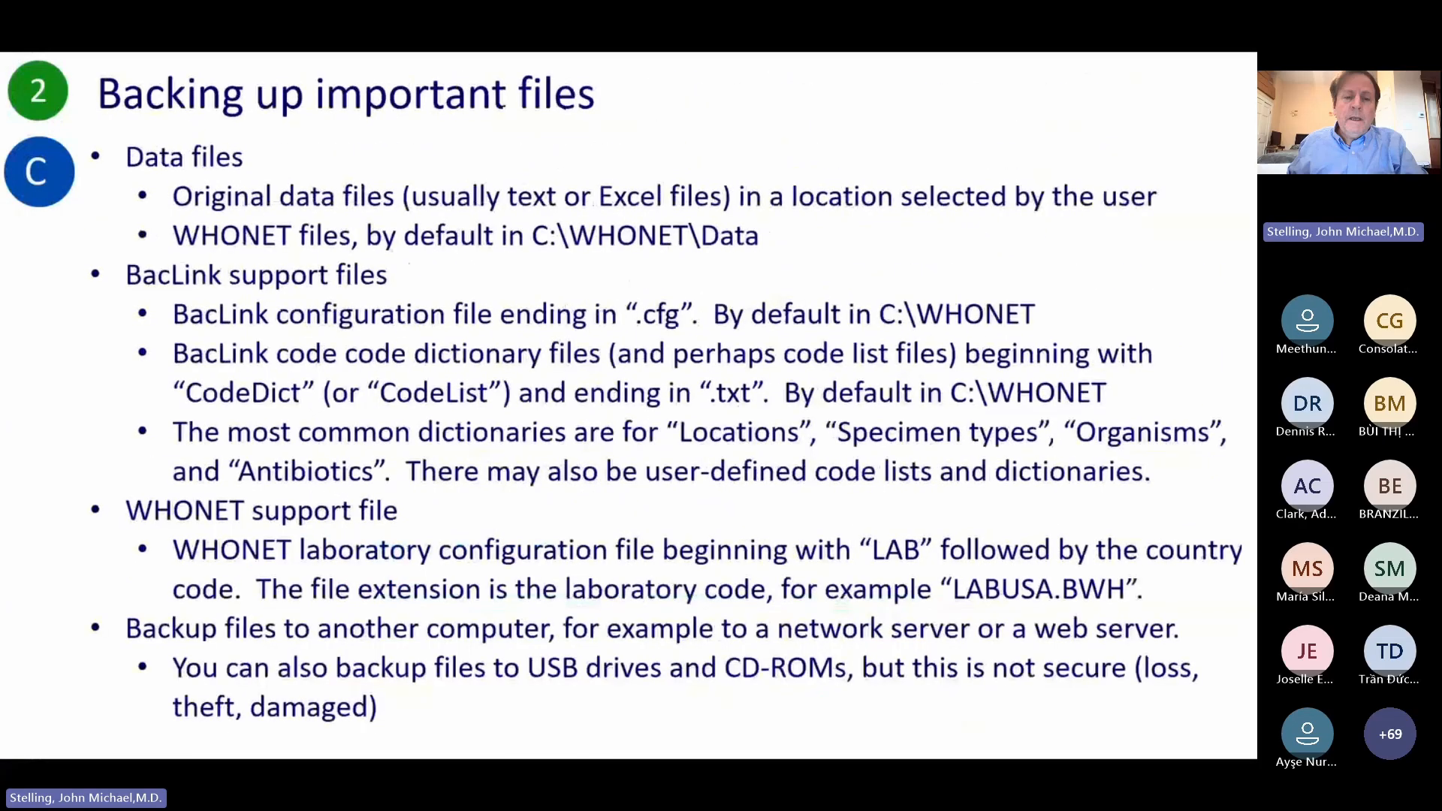